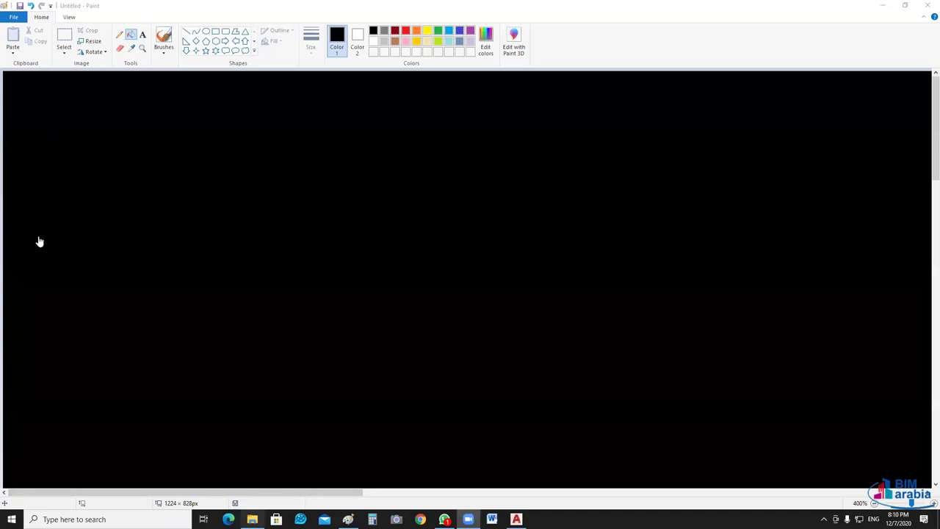
Step: Set aside Paint, the Camera photos and AutoCAD, then open File Explorer on This PC
key(alt+Tab)
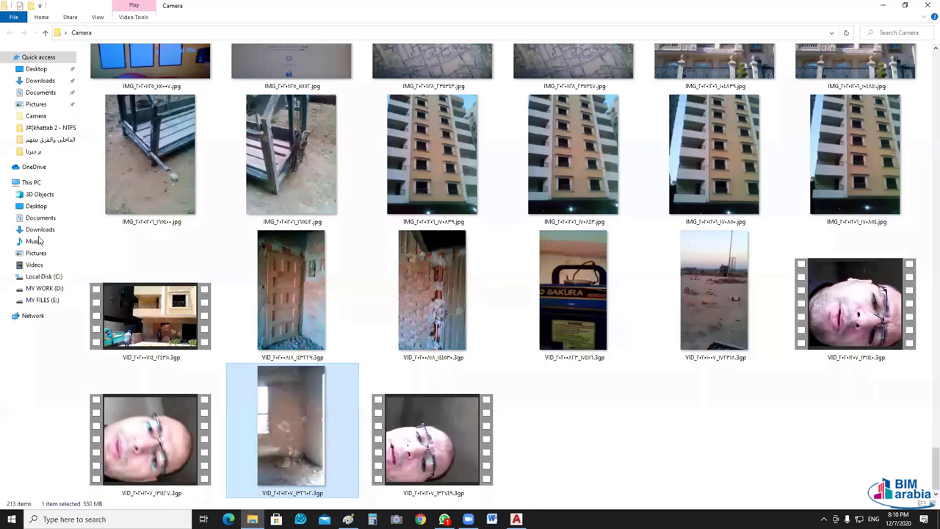
click(40, 229)
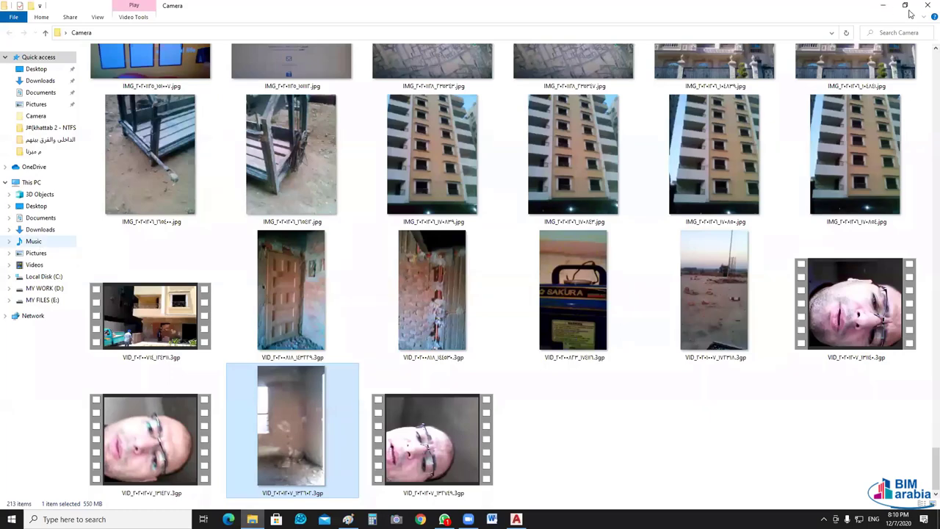
key(alt+Tab)
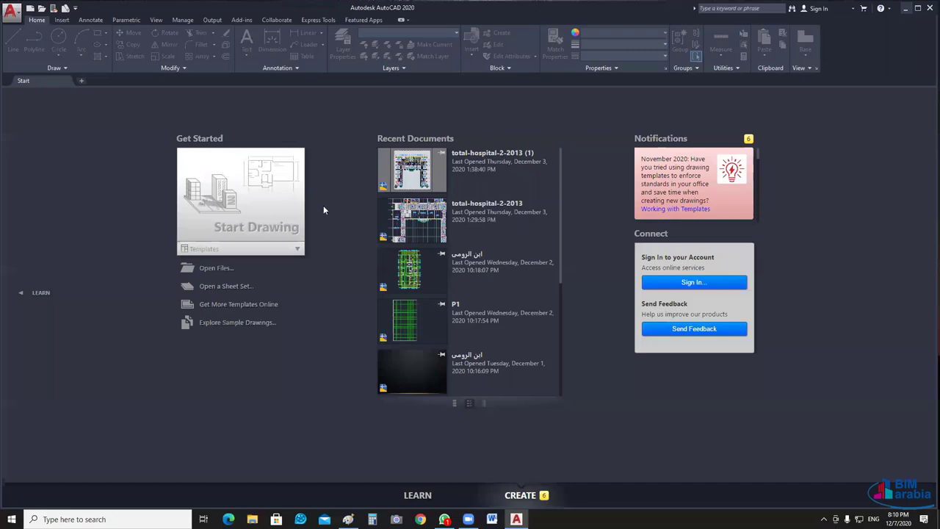
key(super+d)
key(super+e)
Step: Browse MY WORK (D:) > My Cources > CAD > OutLine and open MY Presentation For CAD 2020.pptx
click(275, 156)
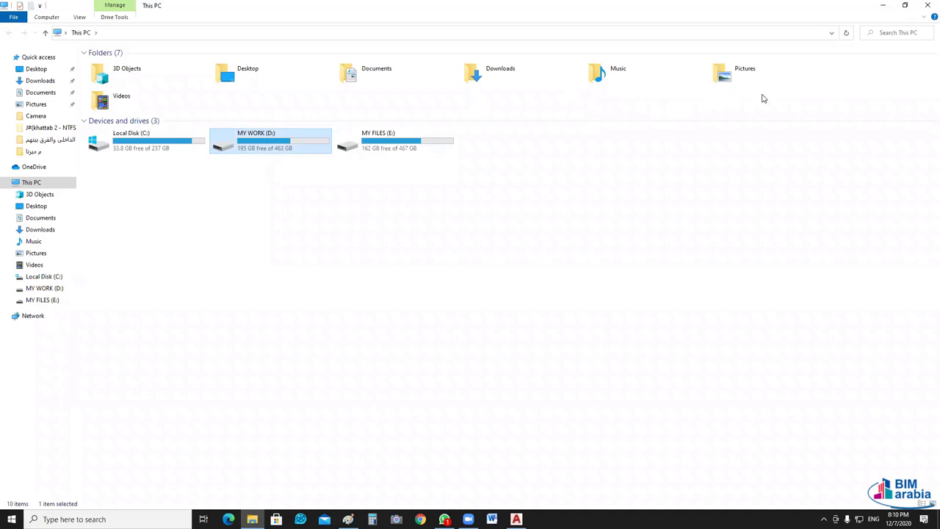
key(Return)
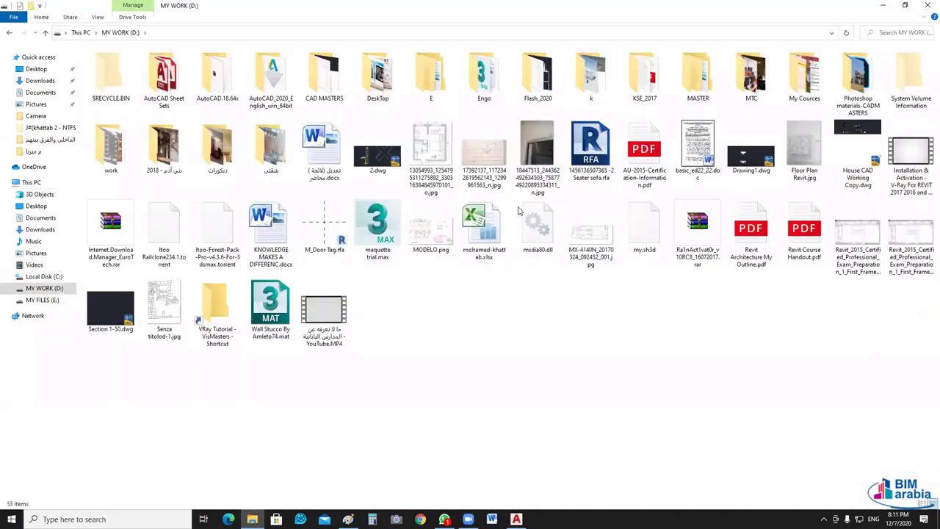
key(alt+Right)
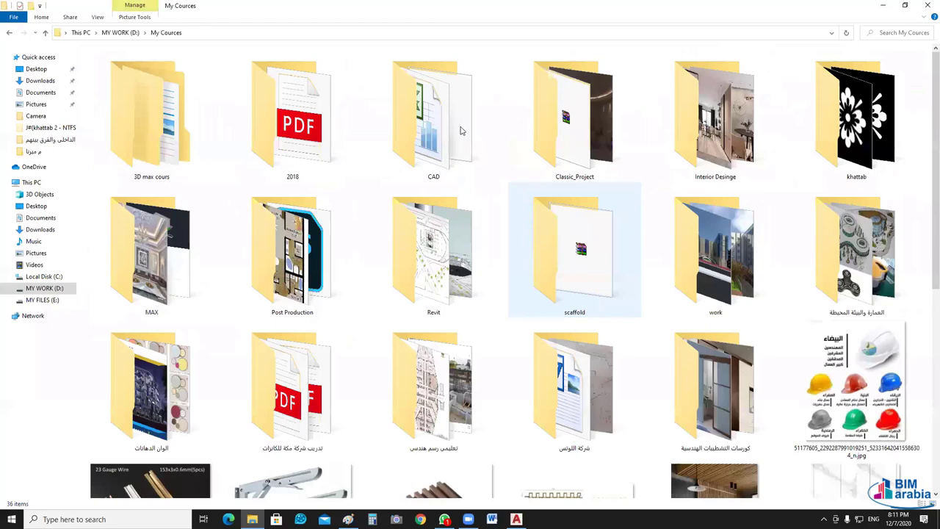
double_click(460, 131)
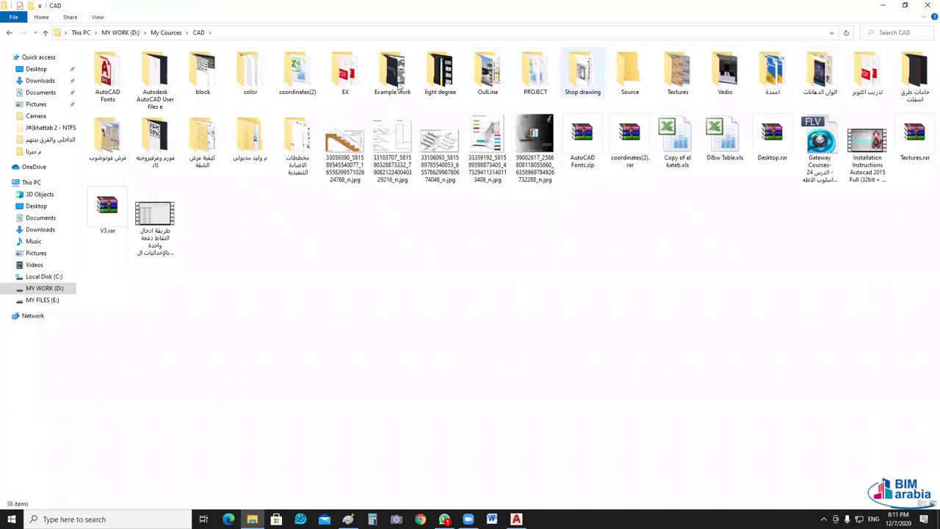
double_click(488, 73)
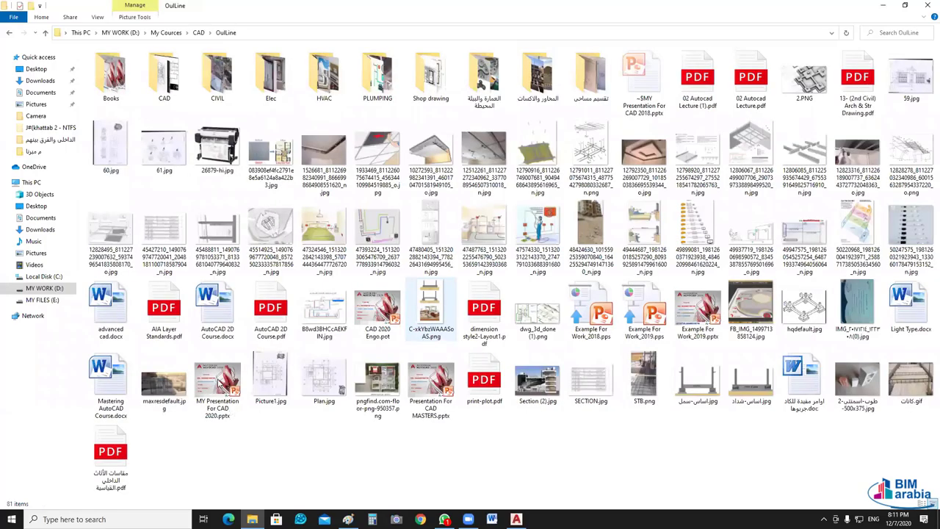
double_click(219, 380)
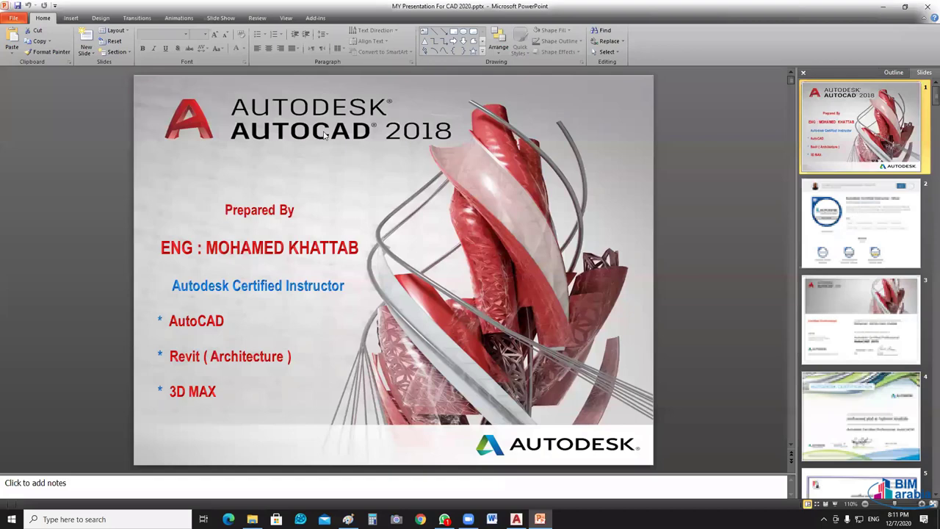
Step: Page past the certificate slides 5, 6 and 9 down to slide 19, Works of trainees
scroll(157, 110, down, 1)
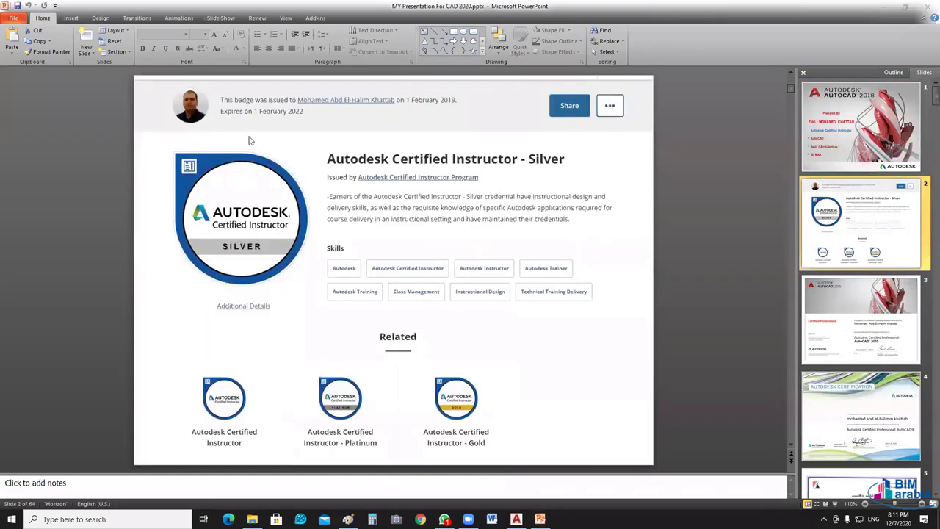
click(295, 120)
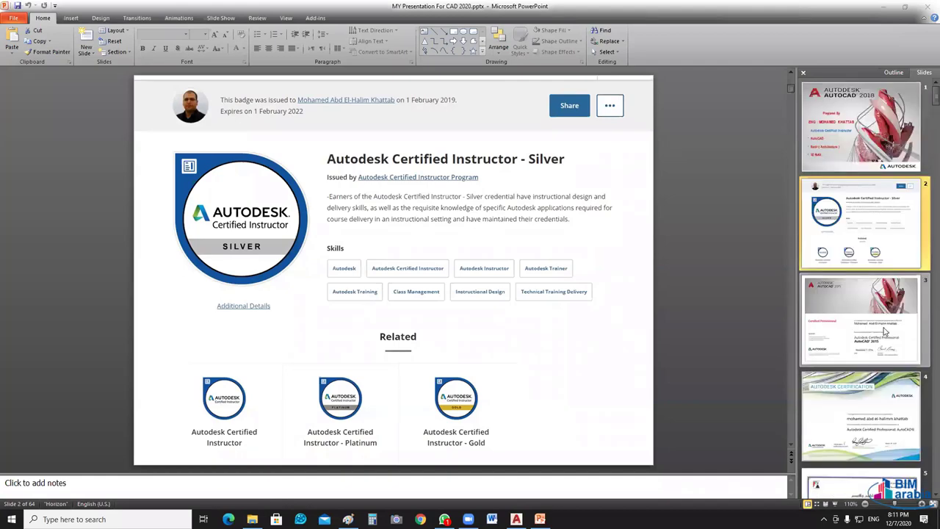
scroll(859, 323, down, 1)
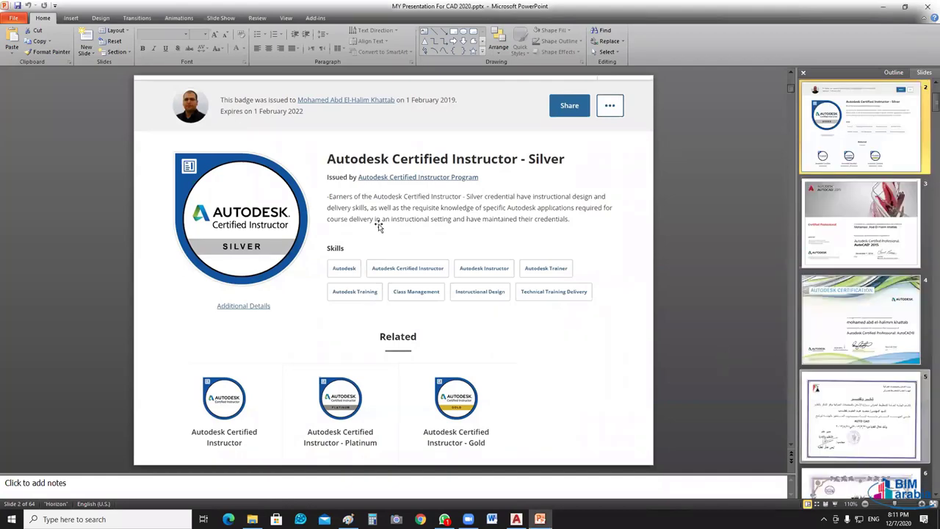
click(881, 418)
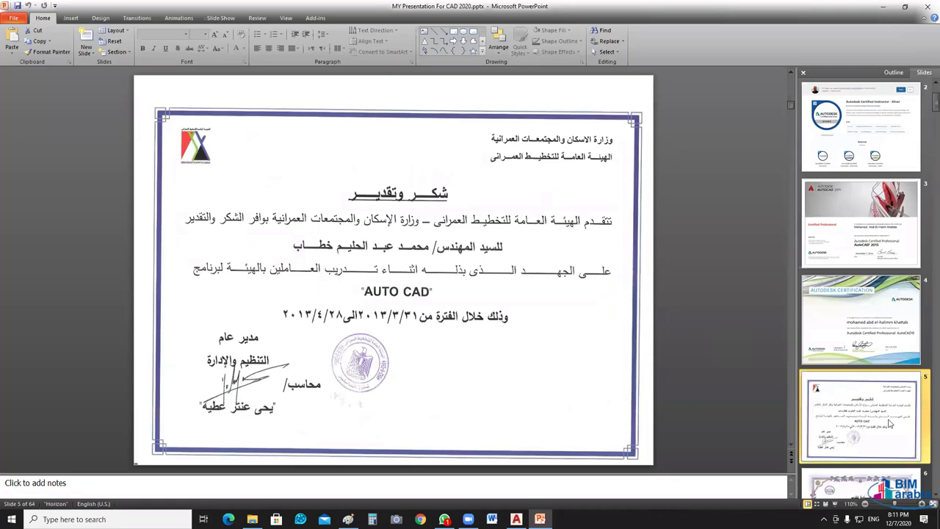
click(888, 388)
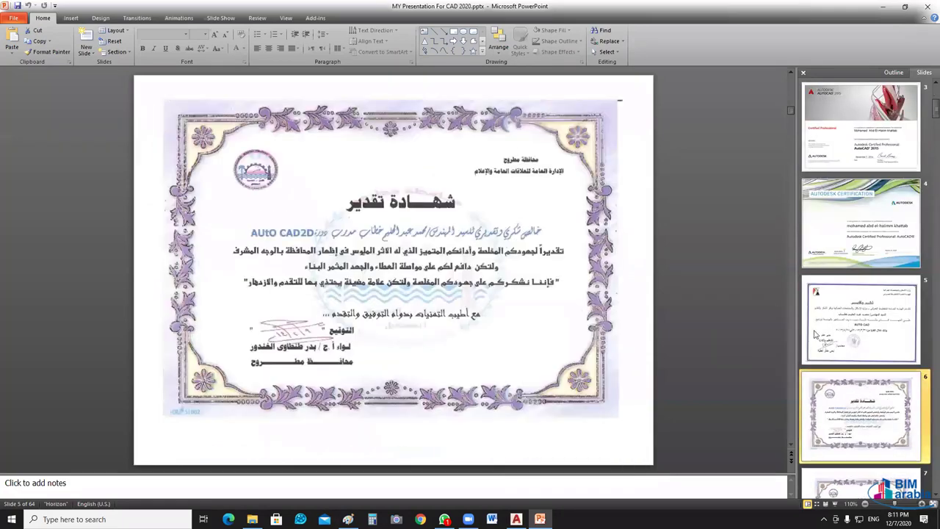
scroll(863, 338, down, 2)
click(864, 336)
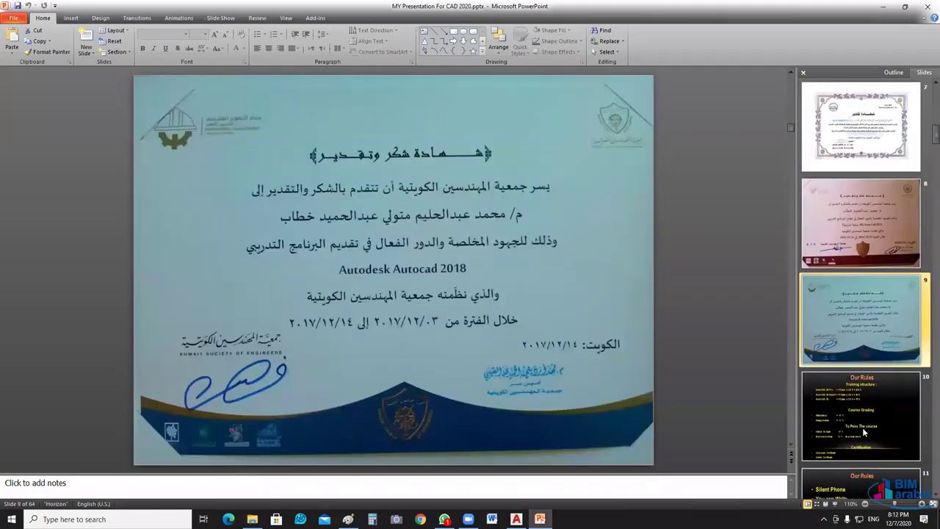
scroll(879, 410, down, 4)
scroll(882, 445, down, 1)
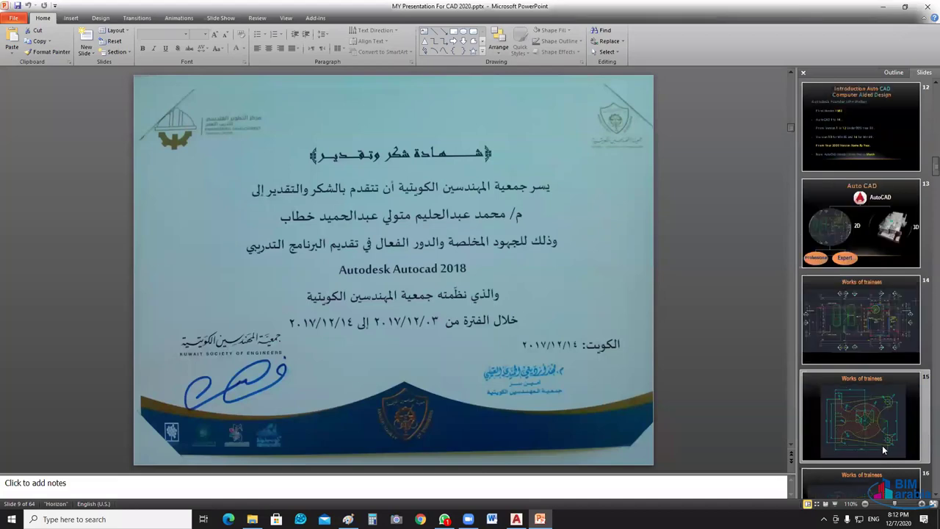
scroll(882, 445, down, 1)
scroll(883, 445, down, 2)
scroll(882, 445, down, 1)
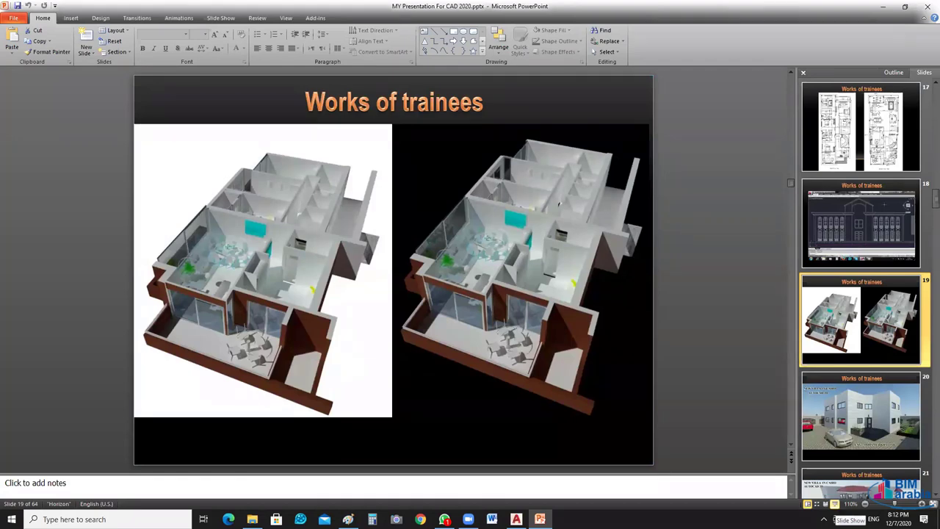
Step: Start the slide show from the current slide and advance to the New Villa in Cairo render
click(843, 505)
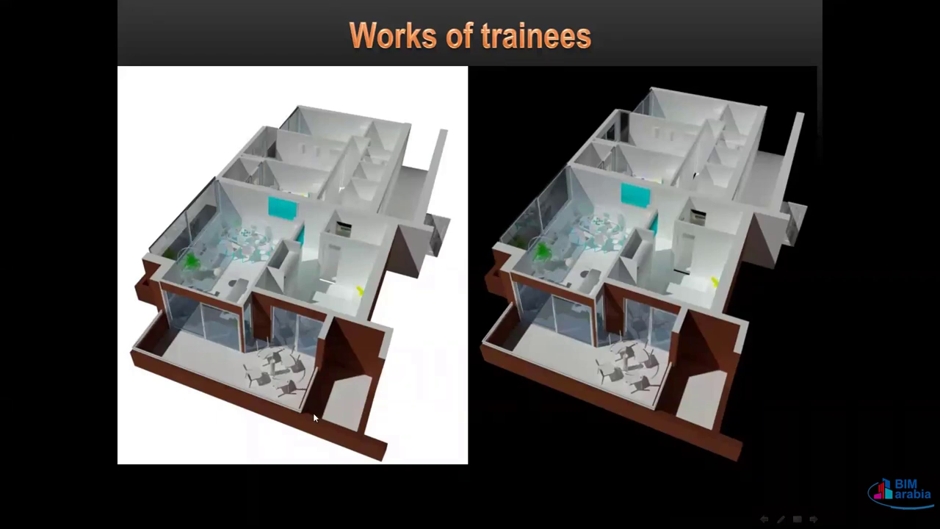
click(425, 376)
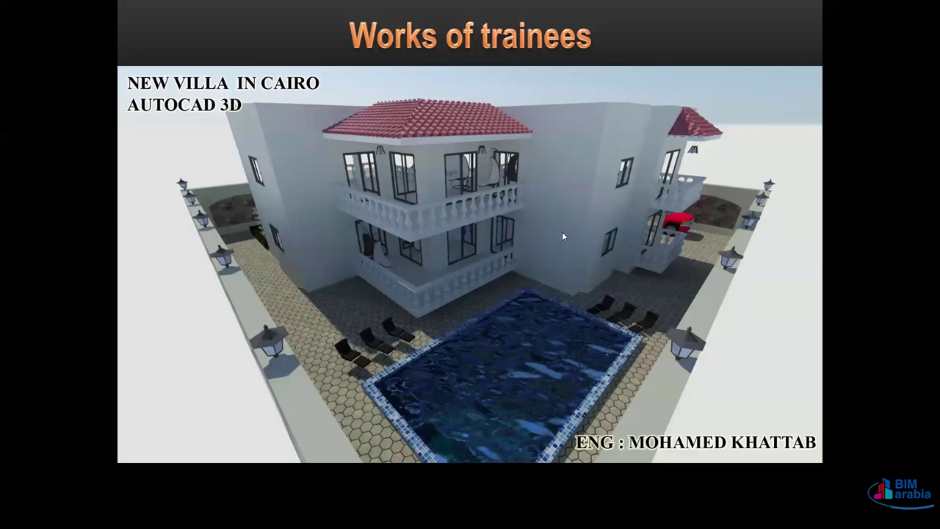
Step: View the remaining trainee renders, including the night render, then exit the slide show
click(587, 330)
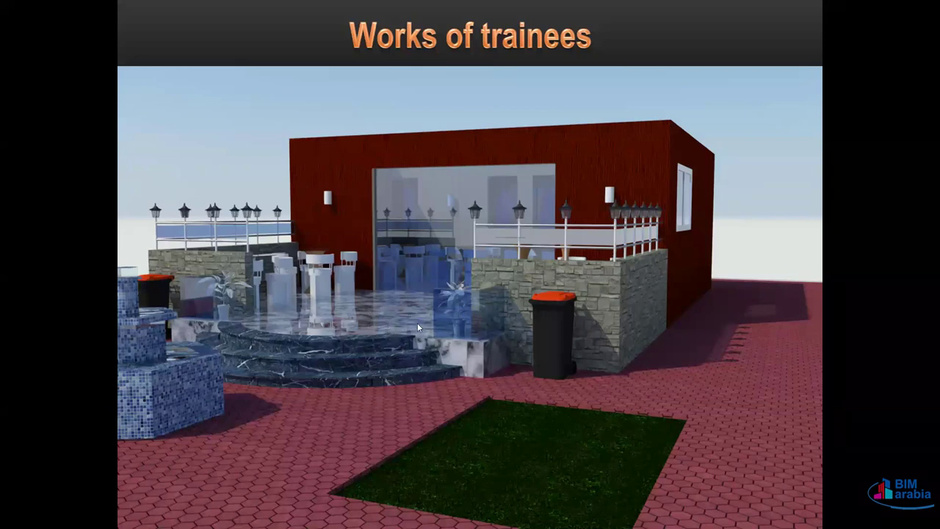
click(506, 263)
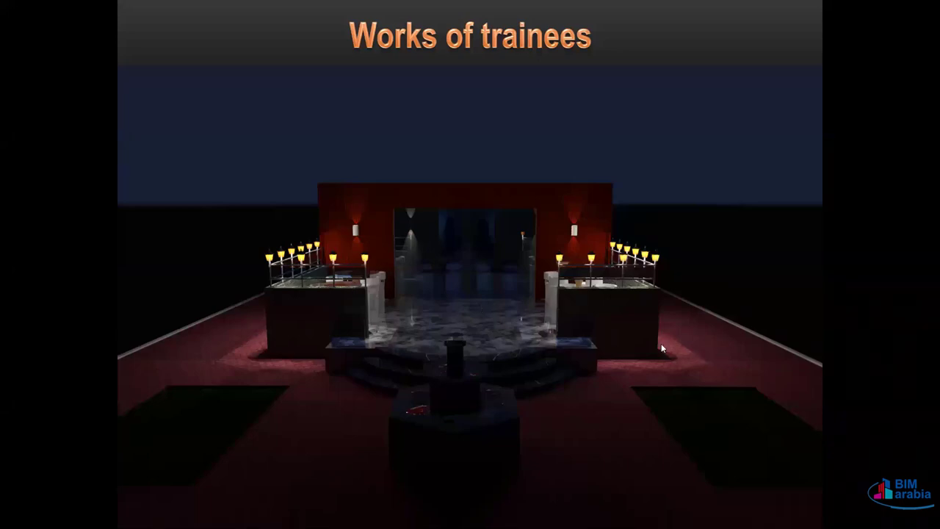
click(633, 292)
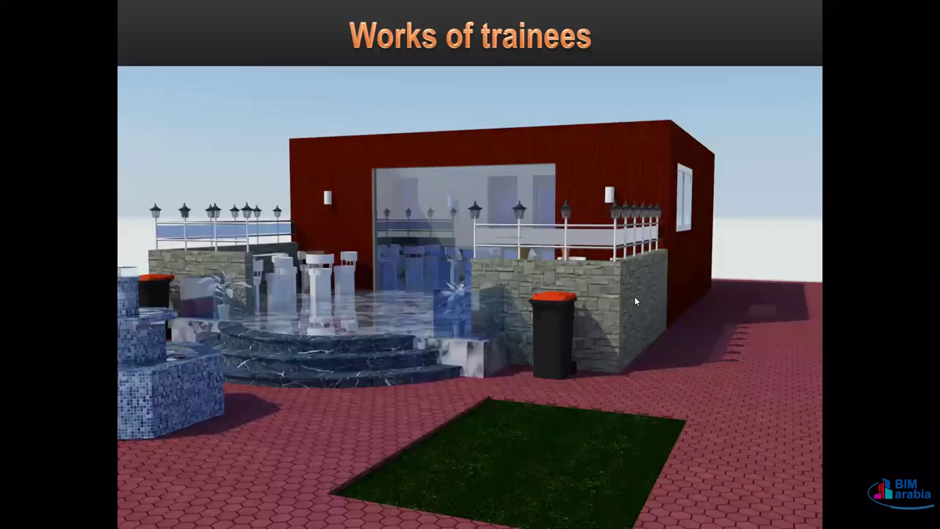
click(634, 297)
click(639, 294)
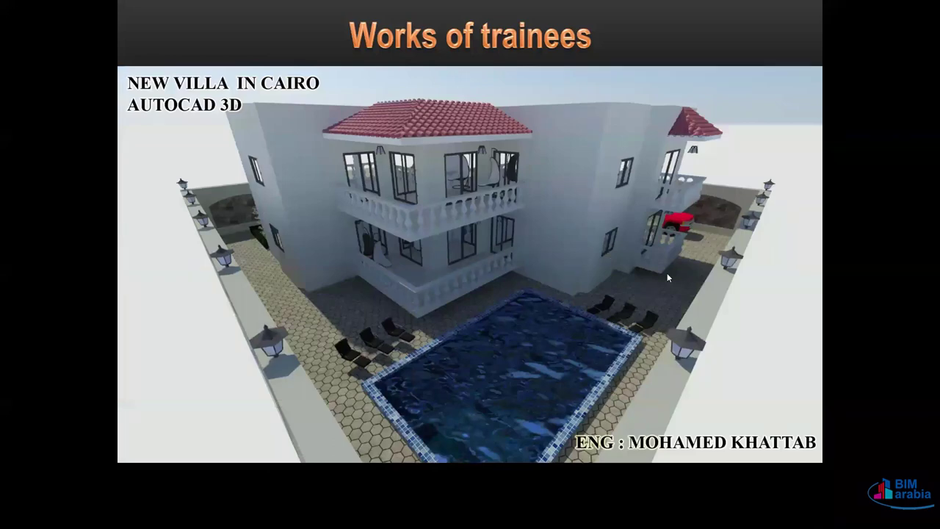
click(667, 277)
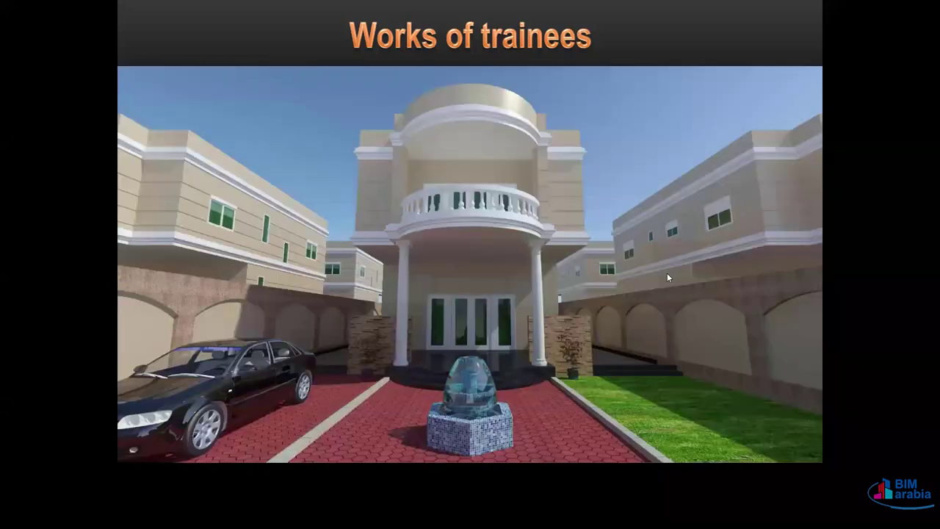
click(672, 213)
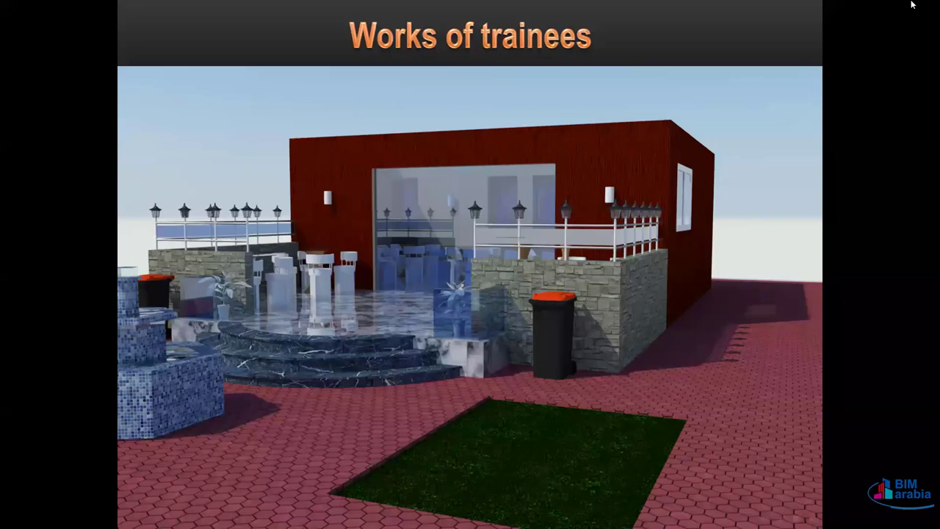
key(Escape)
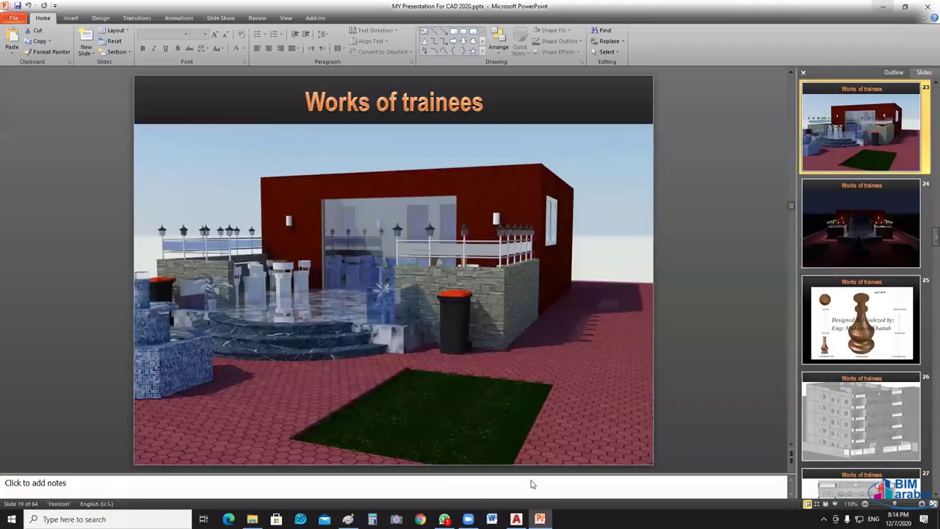
Step: Navigate up from OutLine through CAD to MY WORK (D:), then open My Cources
key(super+d)
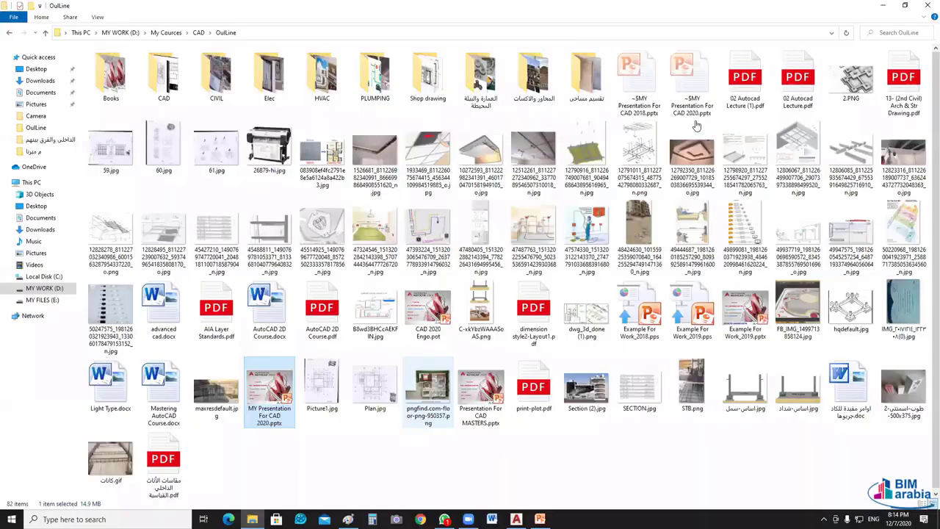
click(10, 34)
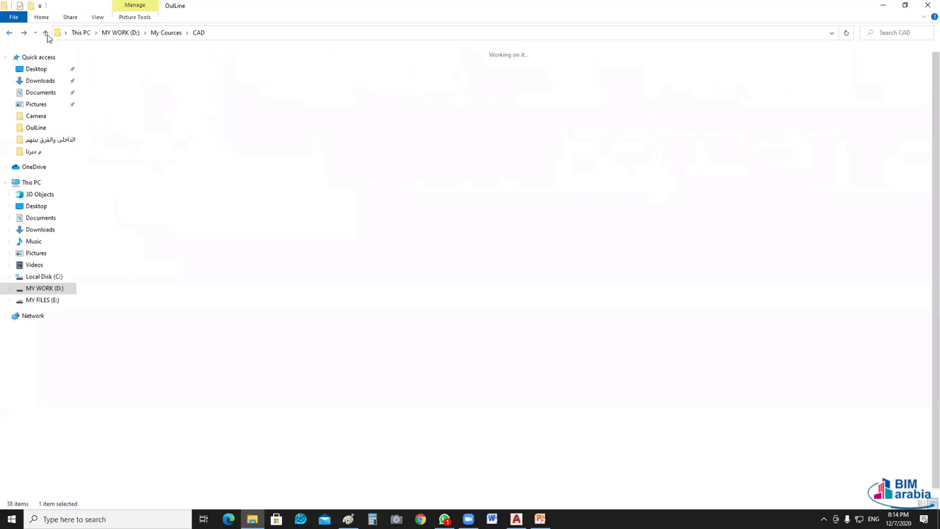
click(47, 34)
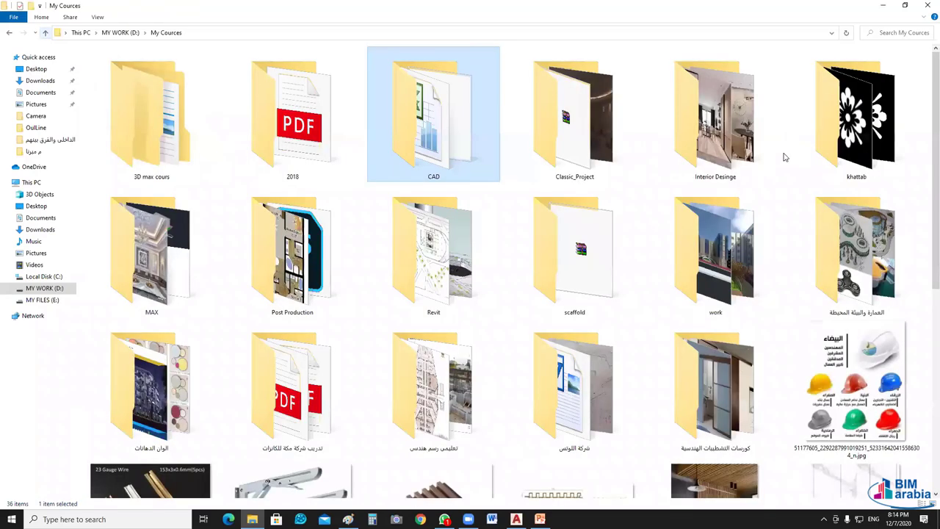
key(alt+Up)
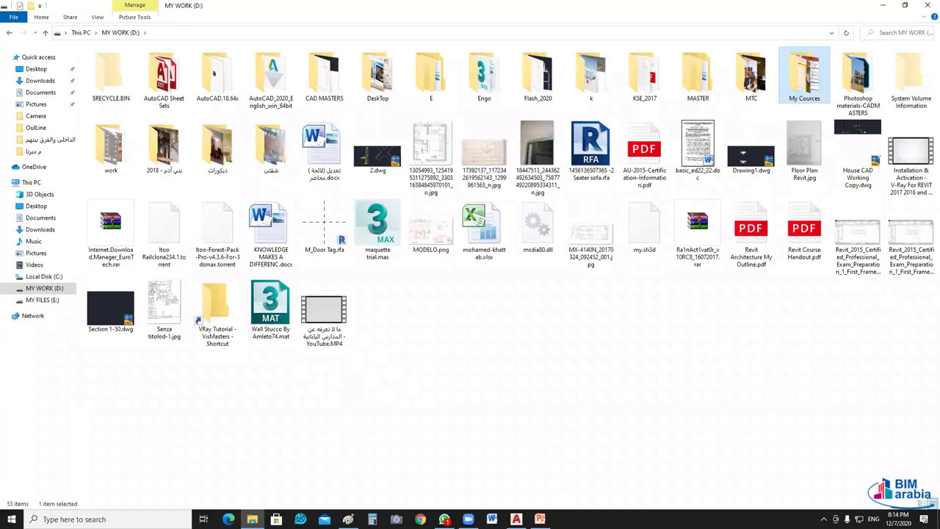
key(super+d)
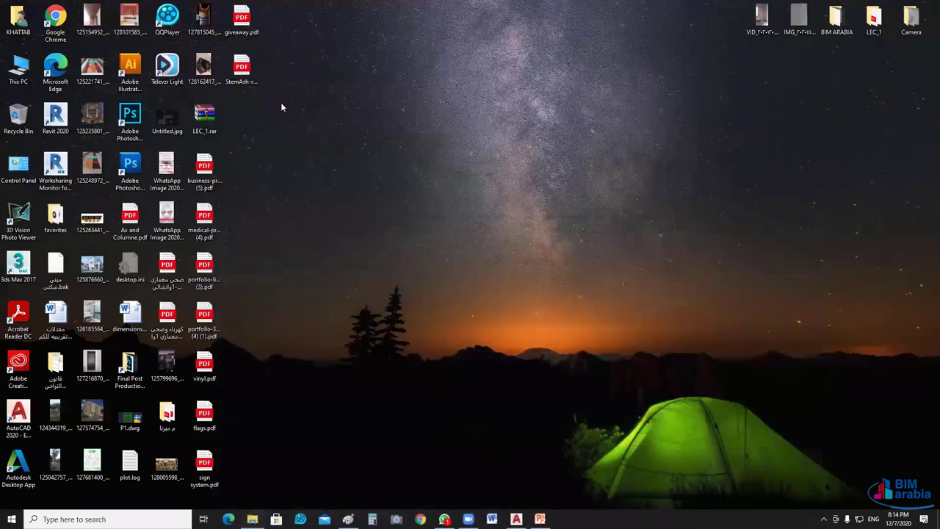
key(super+d)
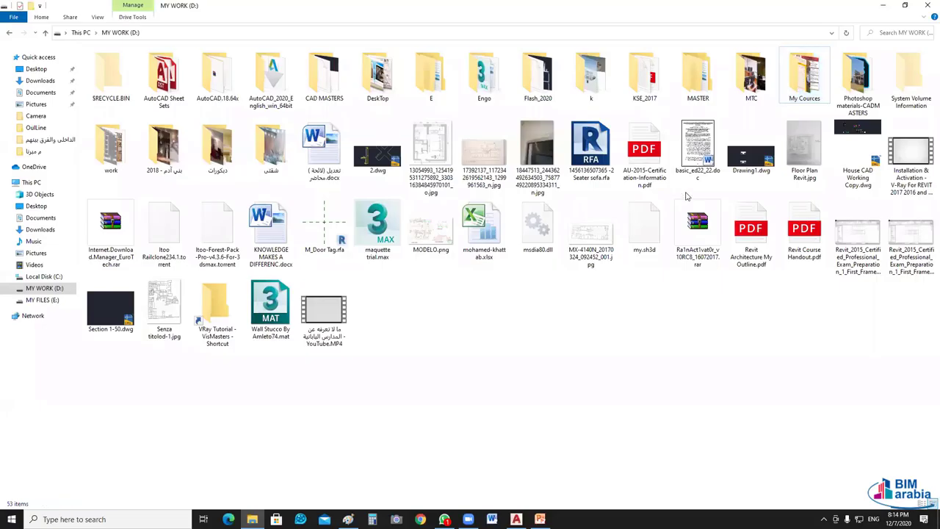
click(801, 80)
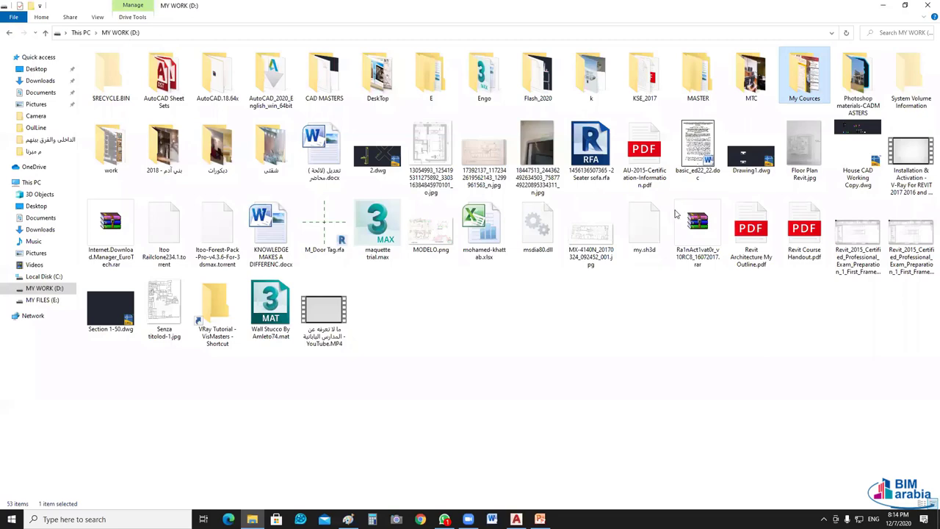
key(Return)
key(Return)
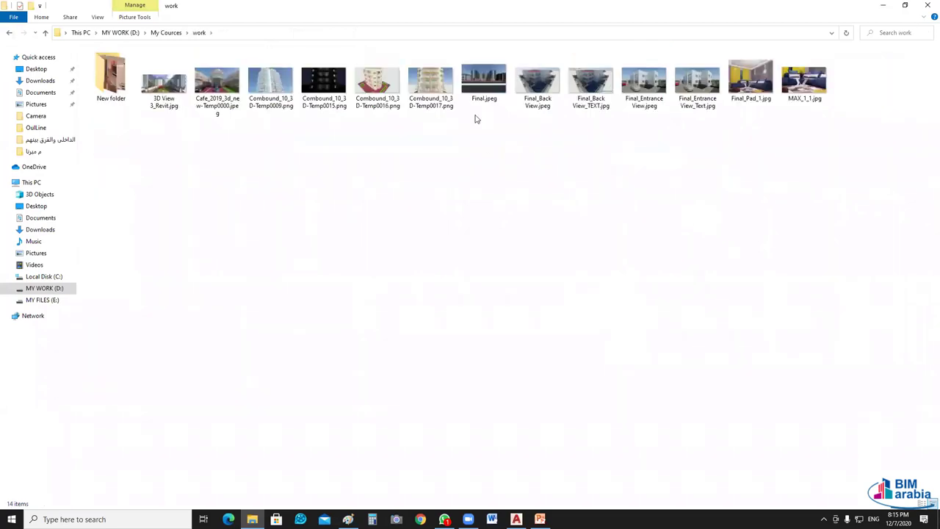
double_click(164, 98)
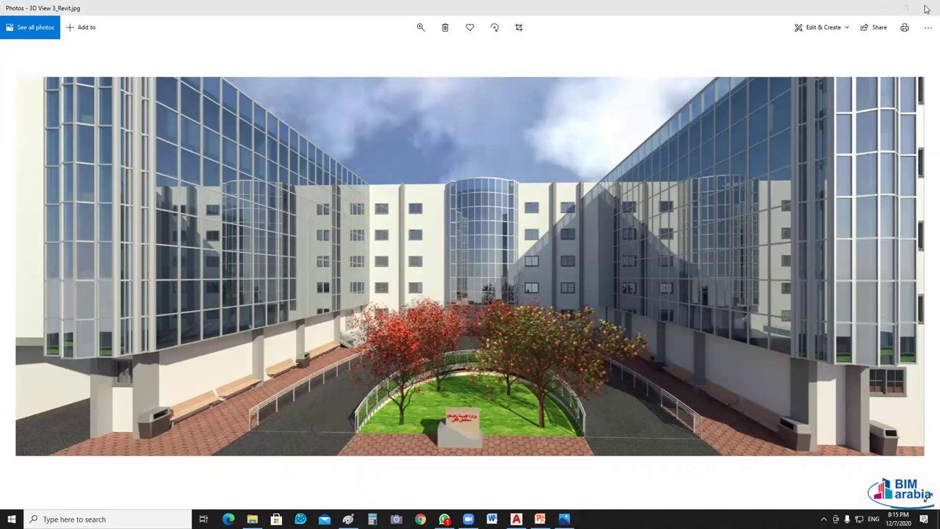
key(alt+F4)
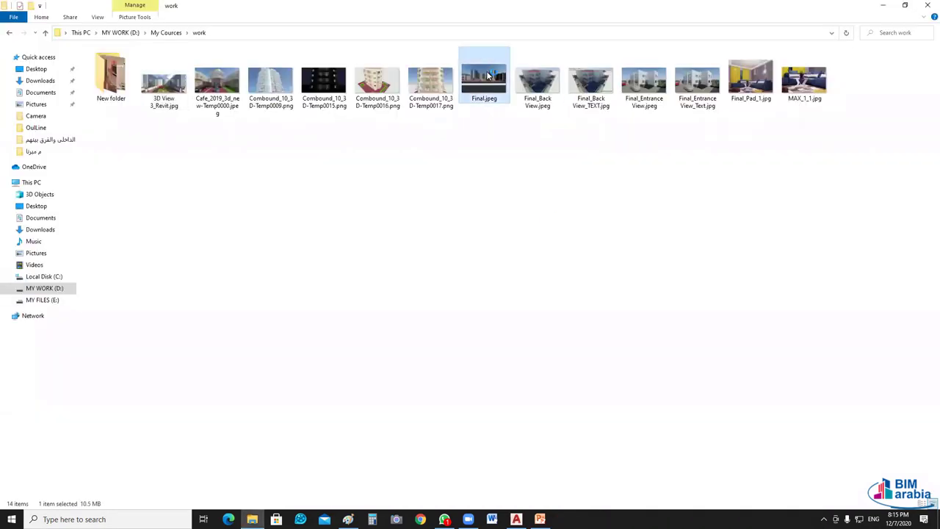
key(Return)
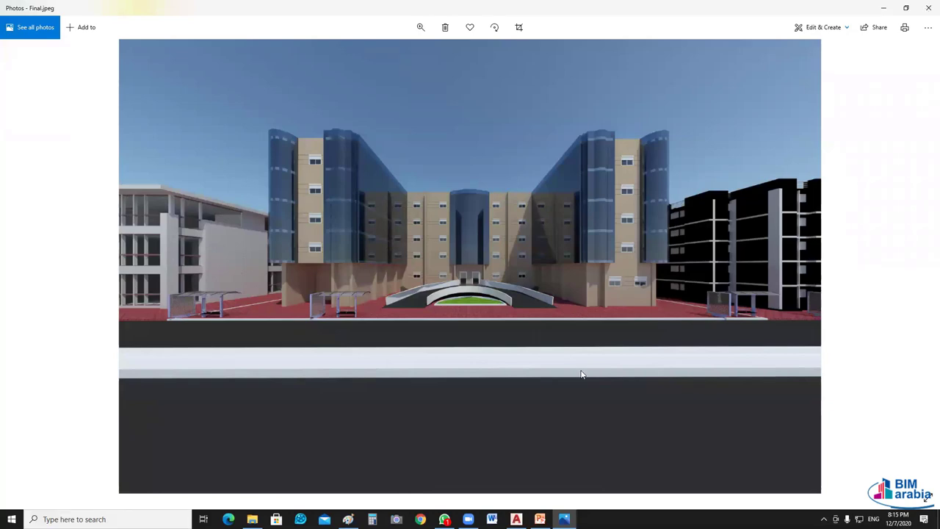
key(alt+F4)
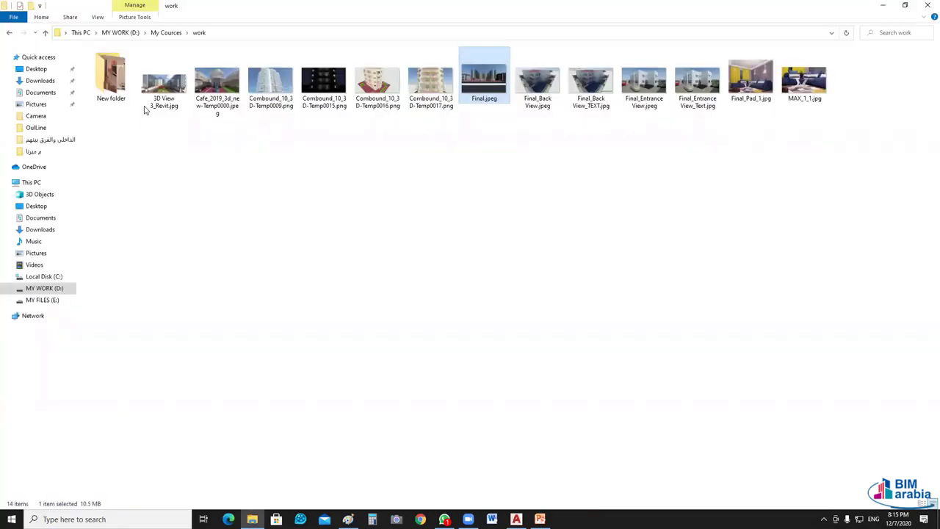
Step: Return to My Cources and minimize File Explorer, revealing AutoCAD's Start page
click(46, 34)
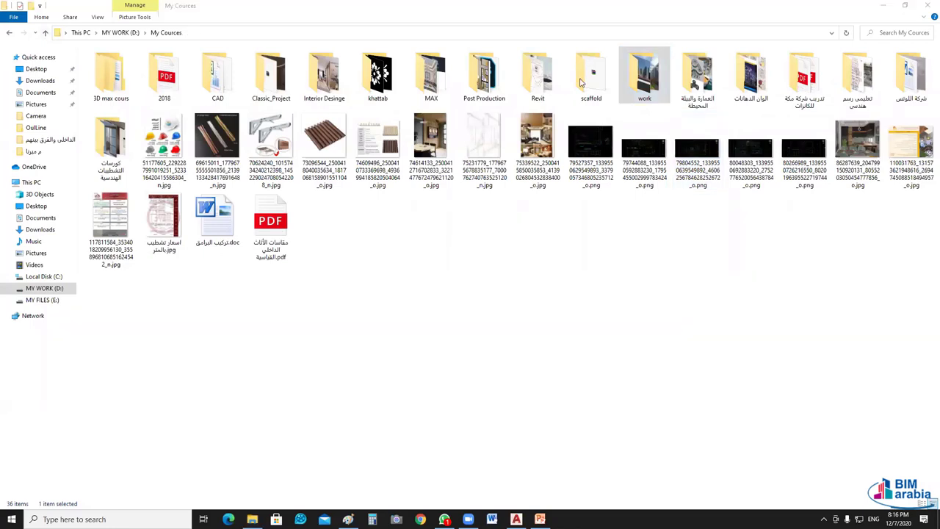
click(885, 6)
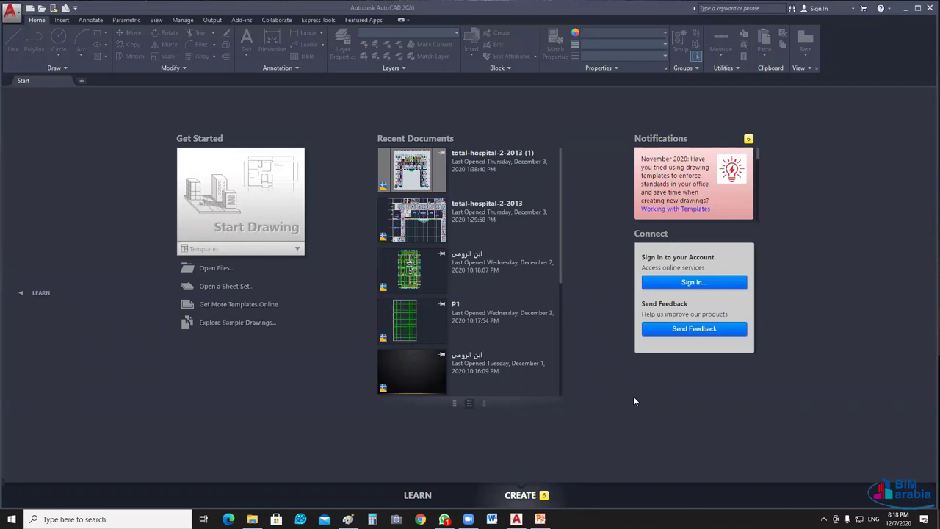
Step: Open the recent ابن الرومي drawing and centre and enlarge its coloured floor plan image
click(411, 278)
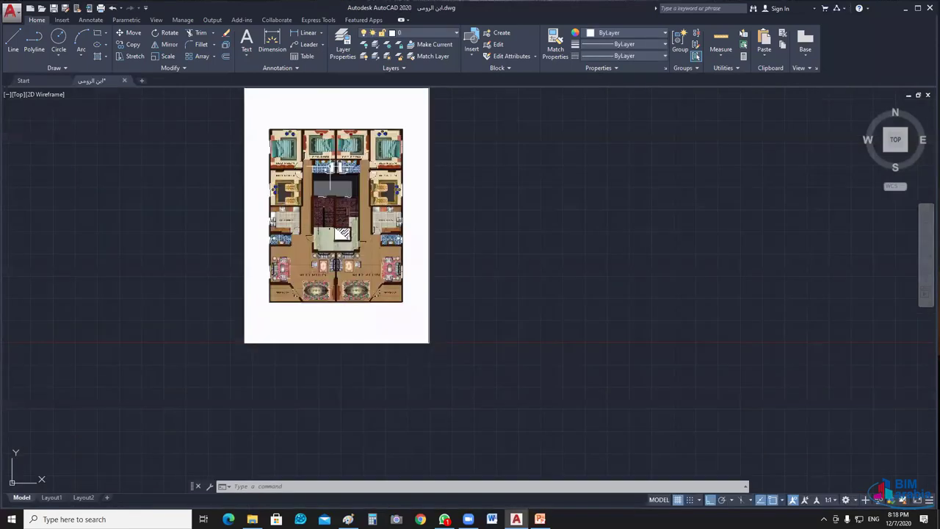
middle_drag(336, 215, 428, 265)
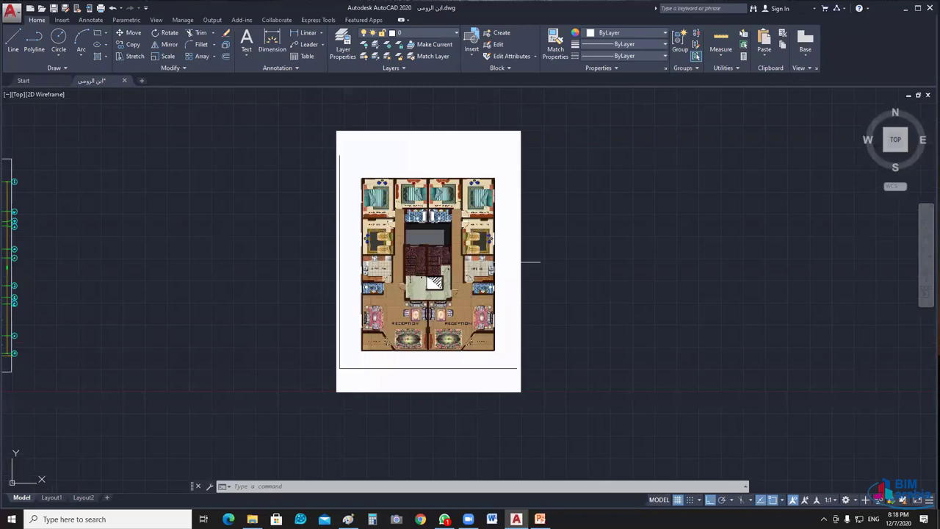
middle_drag(531, 262, 774, 265)
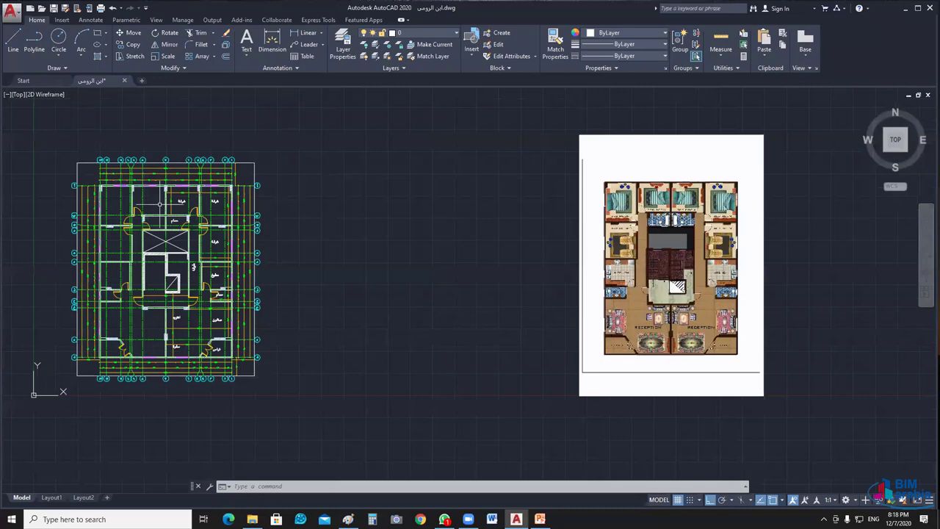
mouse_move(175, 283)
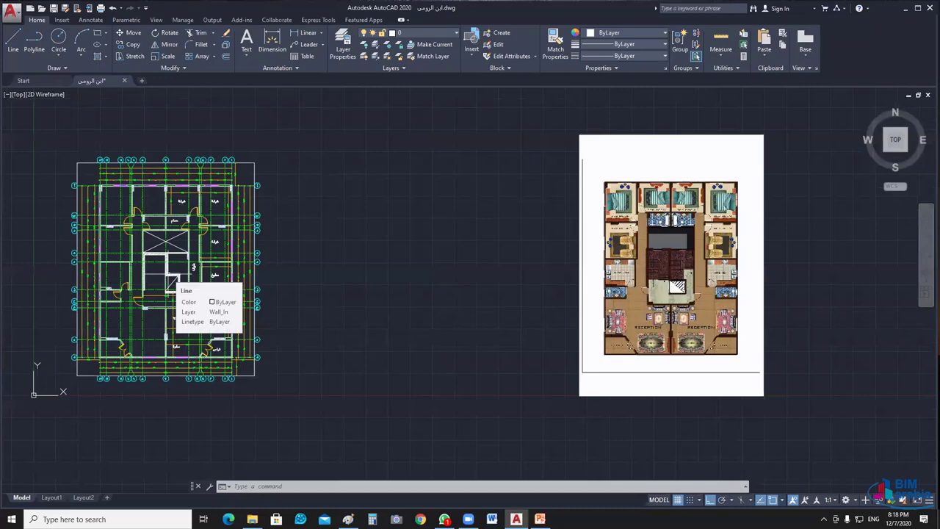
click(159, 212)
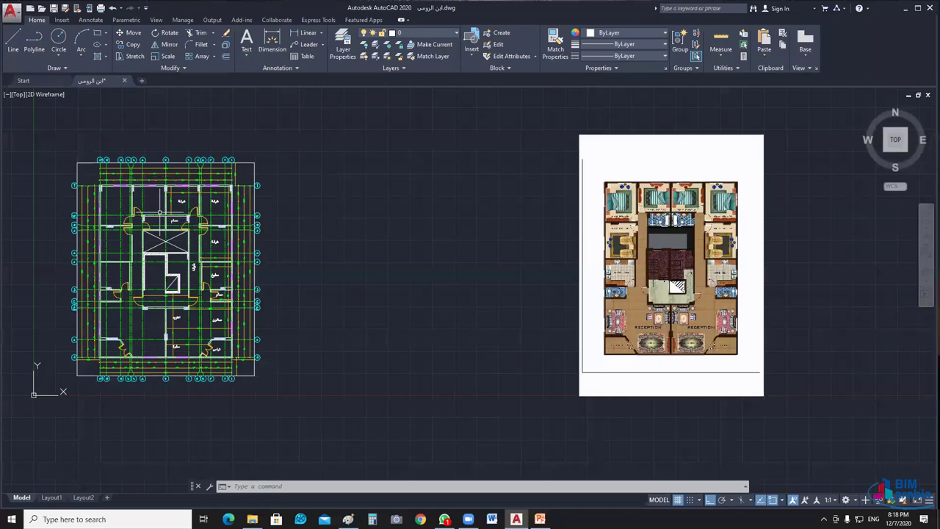
middle_drag(683, 249, 510, 260)
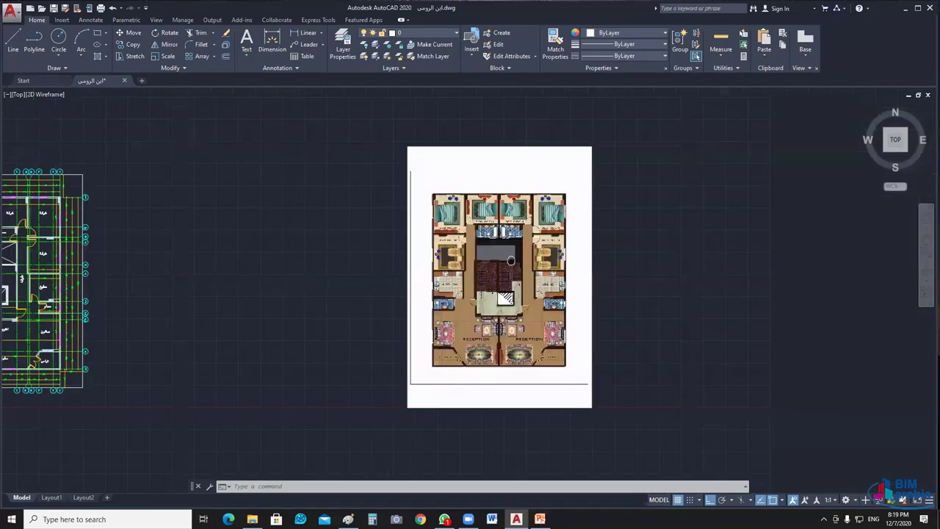
scroll(510, 261, up, 2)
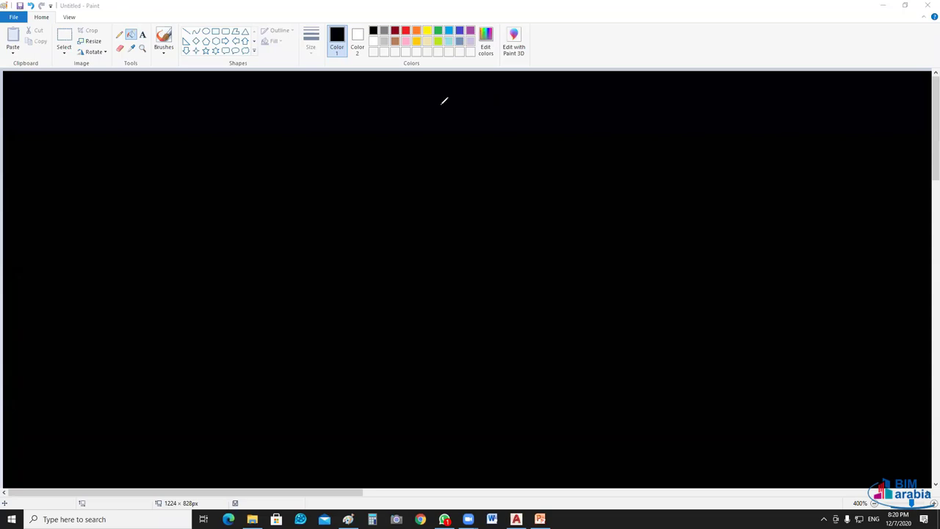
Step: Write 'Pro' in green and draw an arrow down to an underlined 'CAD'
mouse_move(439, 141)
mouse_down()
mouse_move(474, 115)
mouse_move(426, 115)
mouse_move(453, 146)
mouse_move(463, 127)
mouse_move(566, 149)
mouse_up()
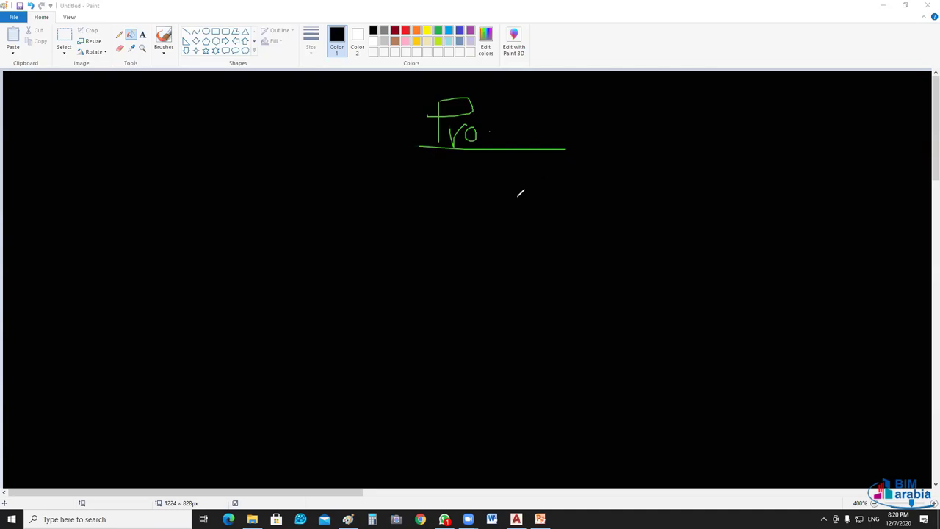
mouse_move(450, 149)
mouse_down()
mouse_move(286, 269)
mouse_move(261, 305)
mouse_move(279, 302)
mouse_up()
drag(269, 297, 290, 307)
drag(229, 316, 317, 315)
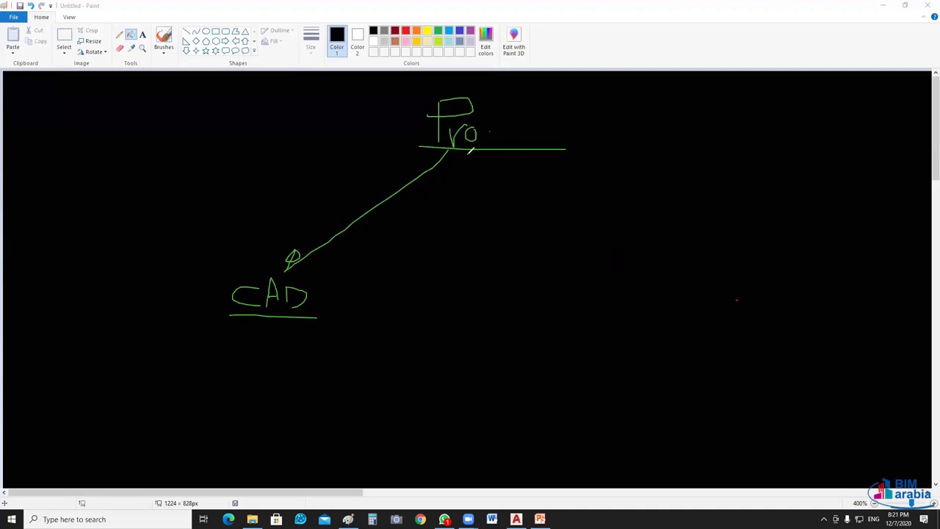
Step: Add a second arrow from 'Pro' with a handwritten note beneath it
mouse_move(451, 151)
mouse_down()
mouse_move(489, 257)
mouse_move(502, 252)
mouse_move(500, 276)
mouse_up()
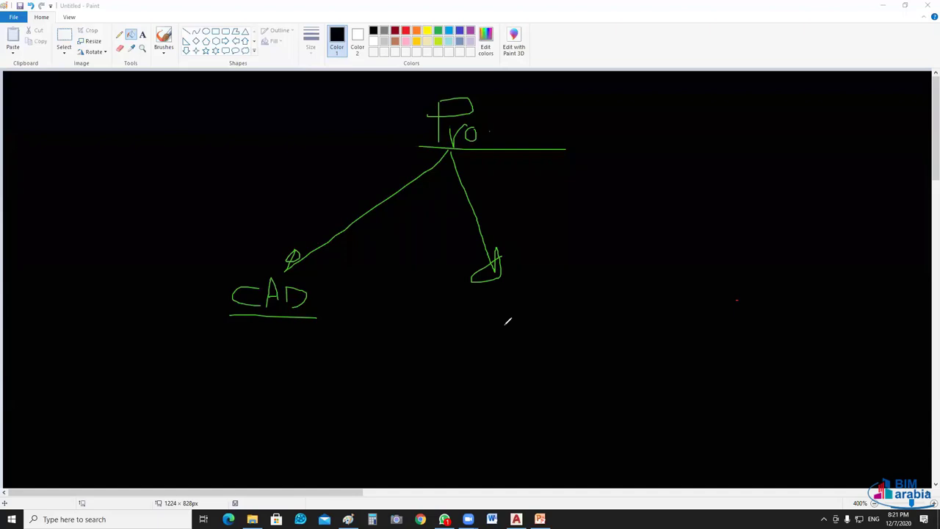
drag(459, 312, 481, 300)
mouse_move(490, 294)
mouse_down()
mouse_move(507, 320)
mouse_move(508, 366)
mouse_move(506, 354)
mouse_up()
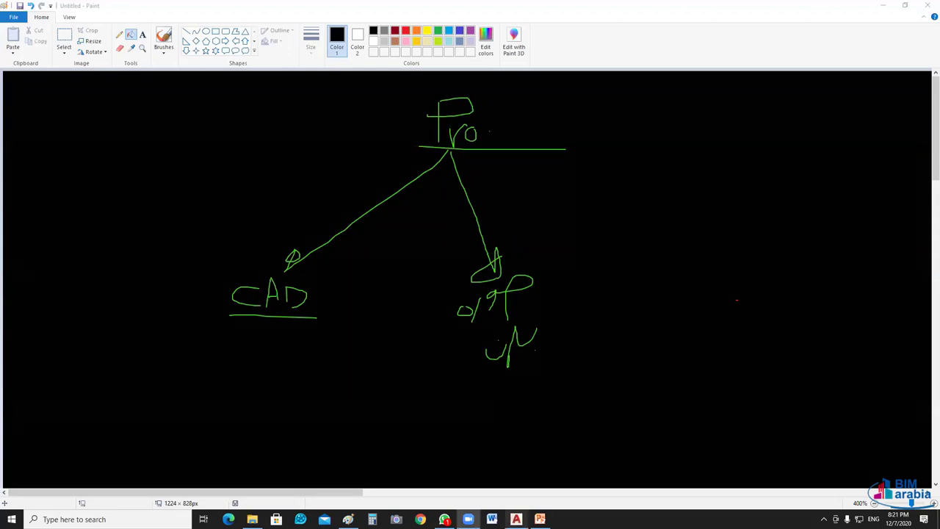
key(alt+Tab)
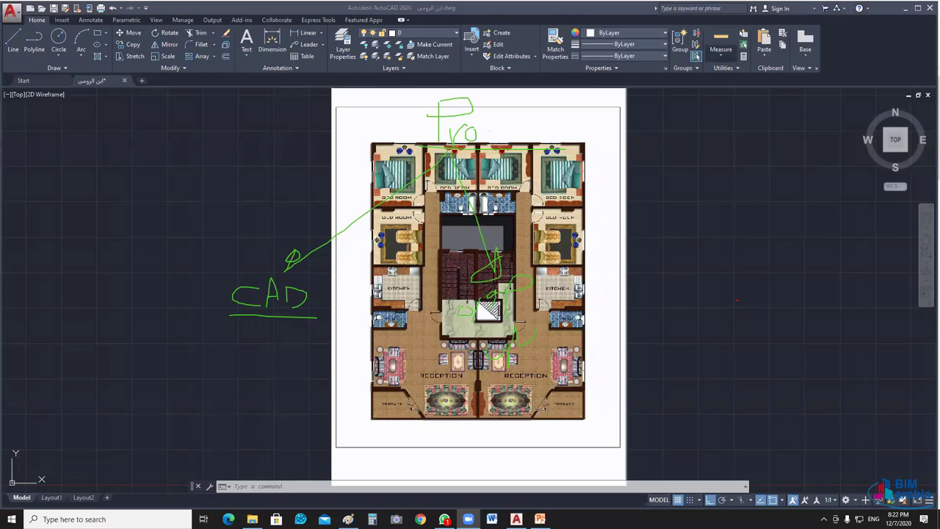
Step: Bring the AutoCAD floor plan window forward before returning to the Paint sketch
click(633, 349)
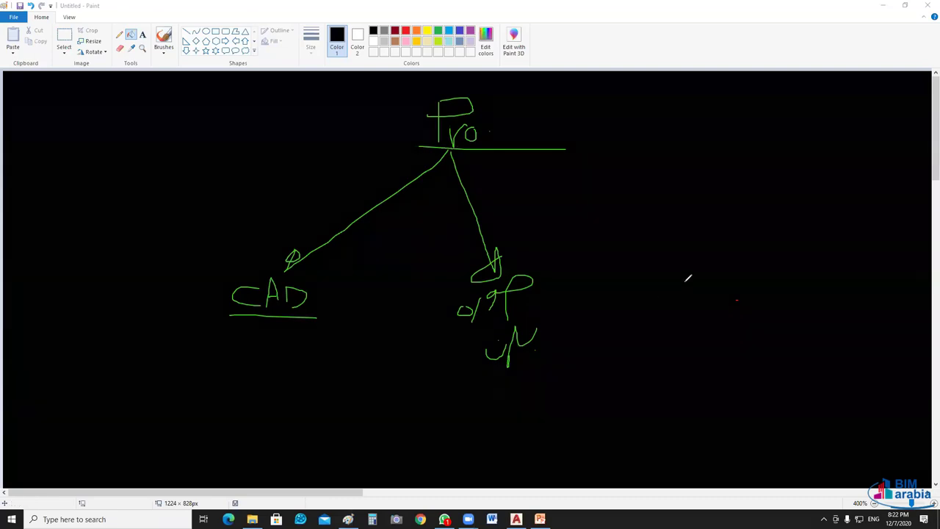
Step: Draw a third arrow down-right from Pro and hand-write a label beneath it
drag(450, 150, 656, 291)
drag(674, 279, 651, 298)
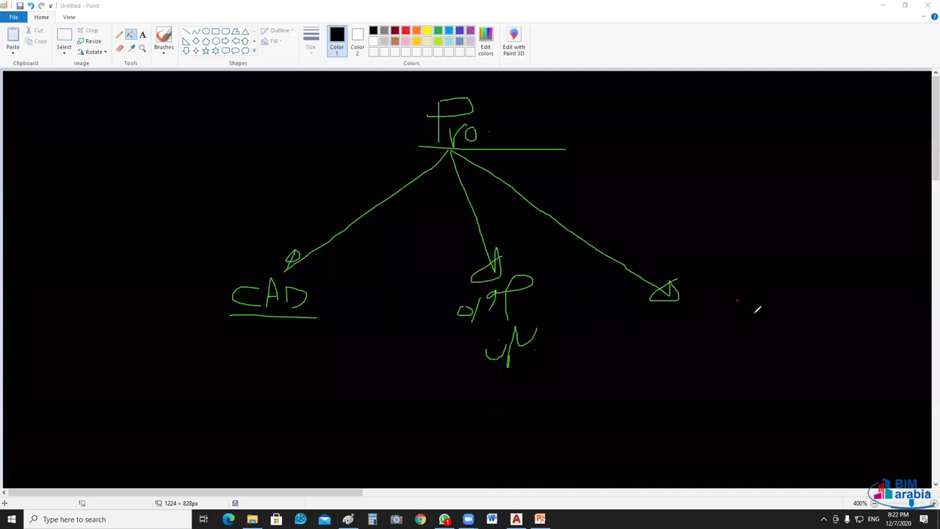
mouse_move(748, 327)
mouse_down()
mouse_move(750, 301)
mouse_move(711, 316)
mouse_move(722, 334)
mouse_move(707, 332)
mouse_move(709, 349)
mouse_up()
drag(677, 319, 672, 304)
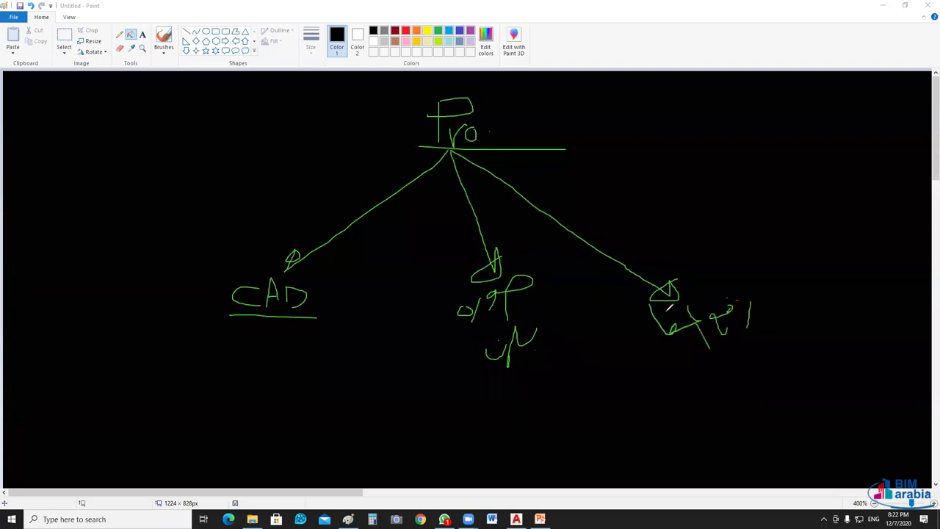
mouse_move(624, 331)
mouse_down()
mouse_move(661, 326)
mouse_move(614, 347)
mouse_up()
Step: Double-underline the new label, add a check mark below it, and circle the word CAD
mouse_move(772, 334)
mouse_down()
mouse_move(636, 371)
mouse_move(757, 337)
mouse_up()
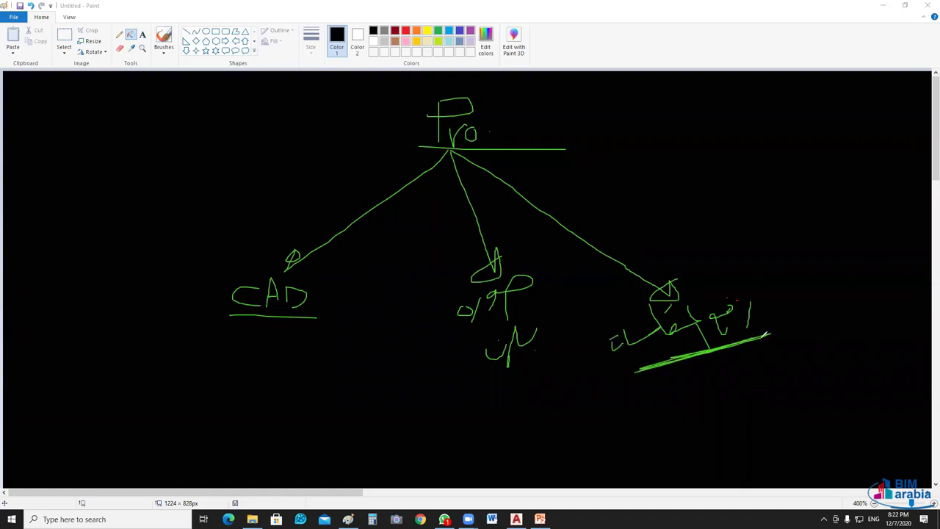
drag(688, 384, 761, 336)
mouse_move(227, 214)
mouse_down()
mouse_move(288, 336)
mouse_move(345, 358)
mouse_up()
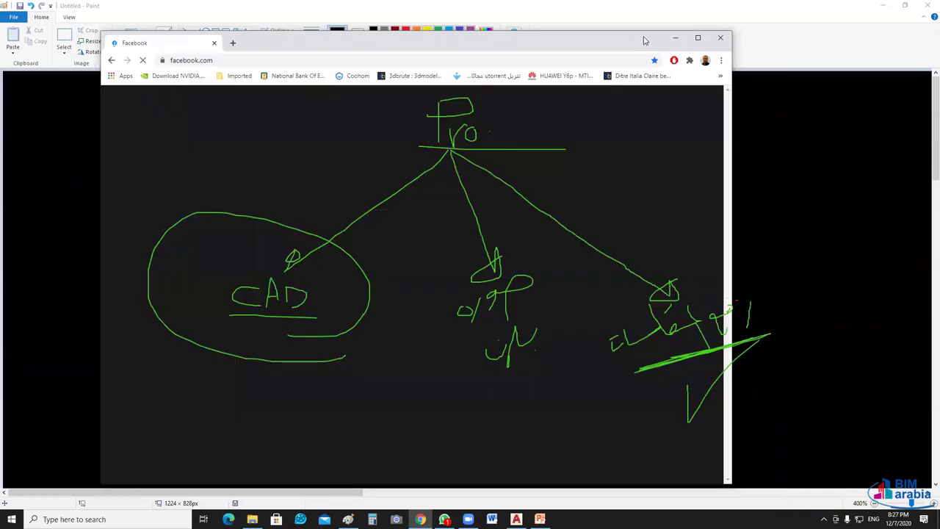
Step: Bring the 'Bring your ideas to life' Facebook group over the sketch, then minimize Chrome
drag(644, 40, 660, 22)
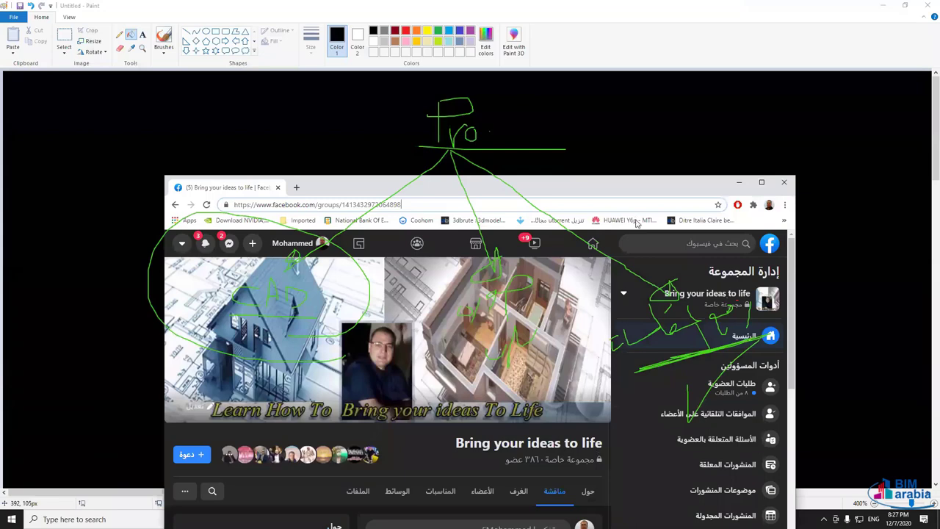
click(716, 196)
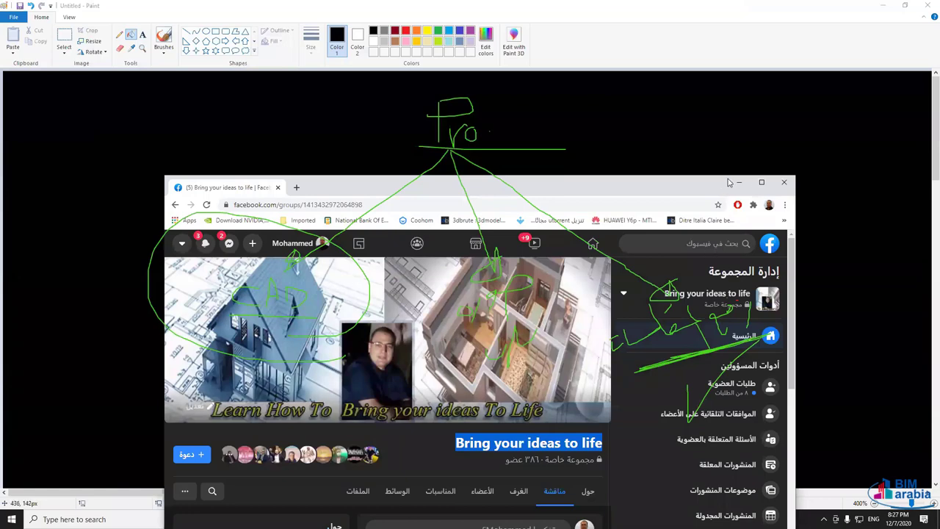
drag(739, 182, 684, 181)
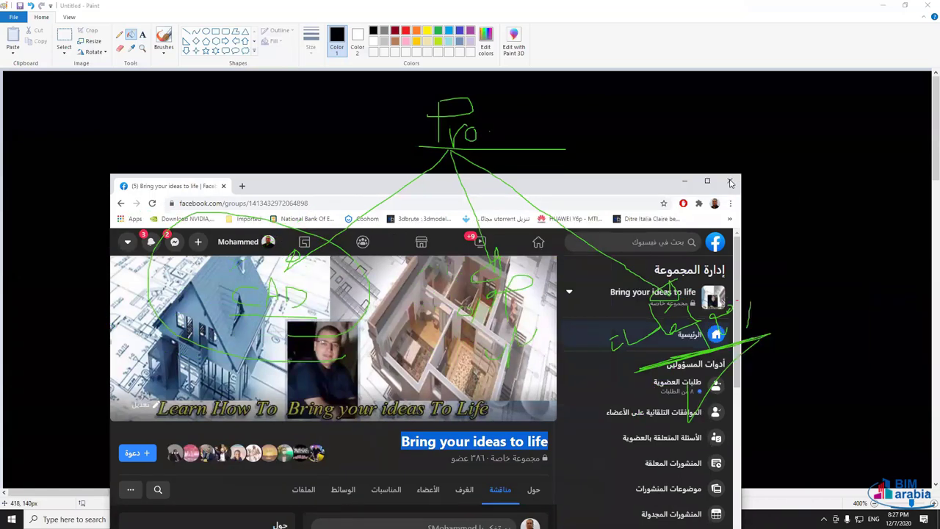
click(737, 198)
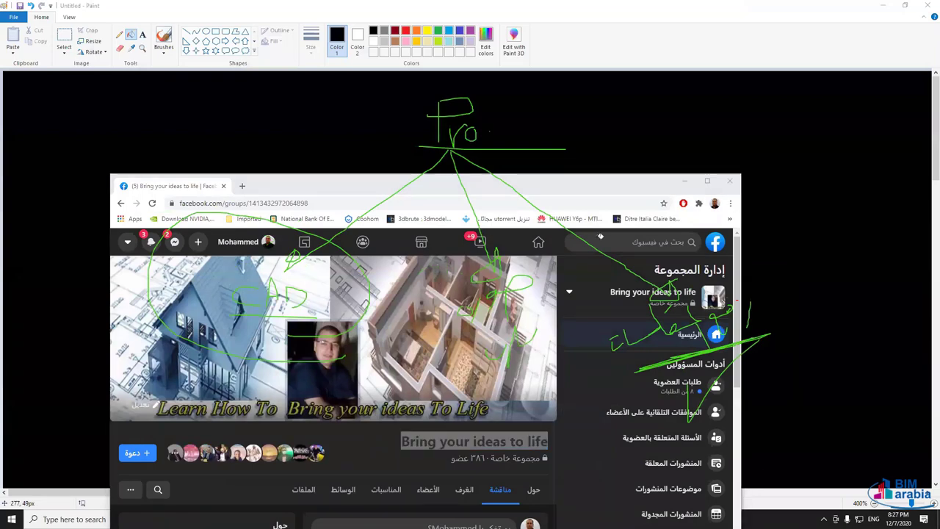
click(636, 153)
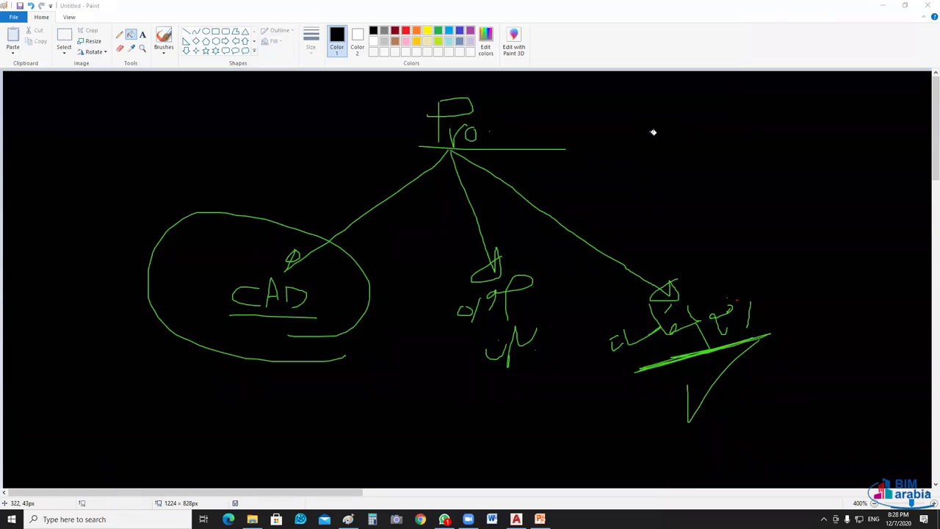
Step: Erase the whole green sketch with Ctrl+A and Delete, then close Paint with Don't Save
key(ctrl+a)
key(Delete)
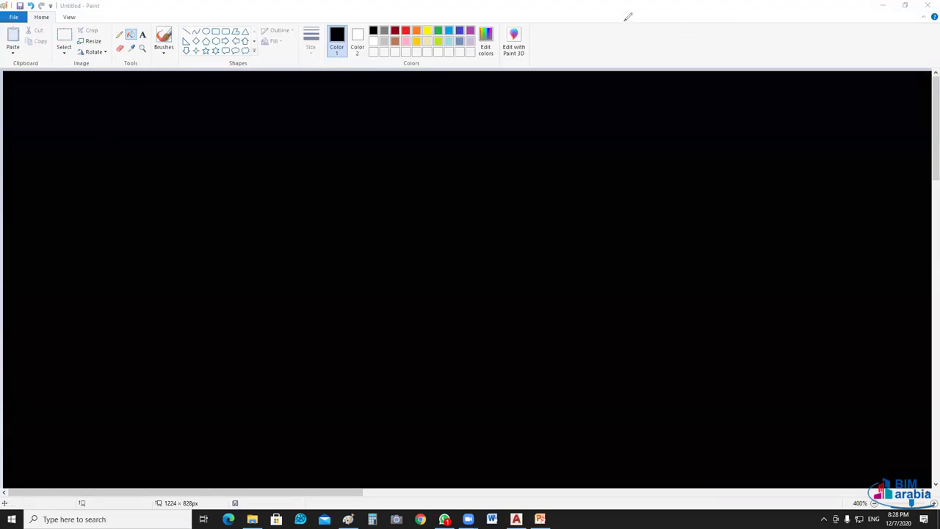
click(928, 6)
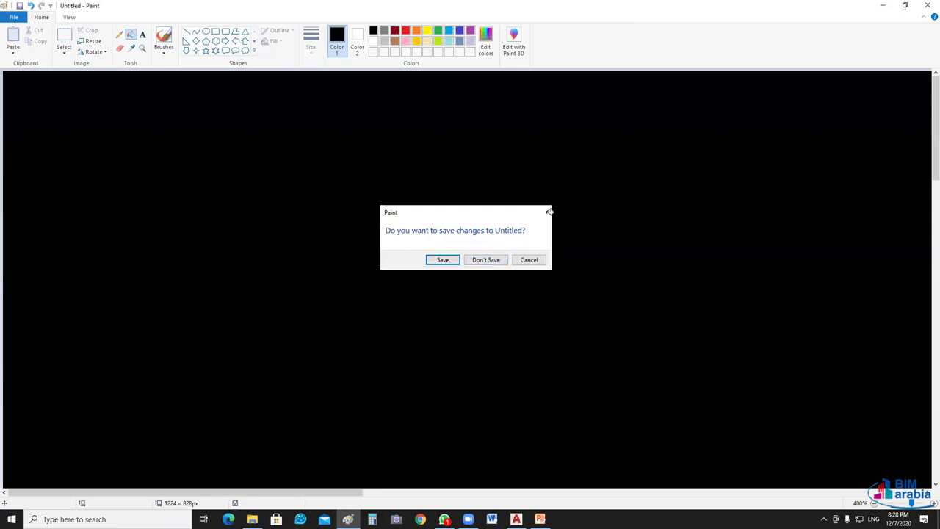
click(545, 212)
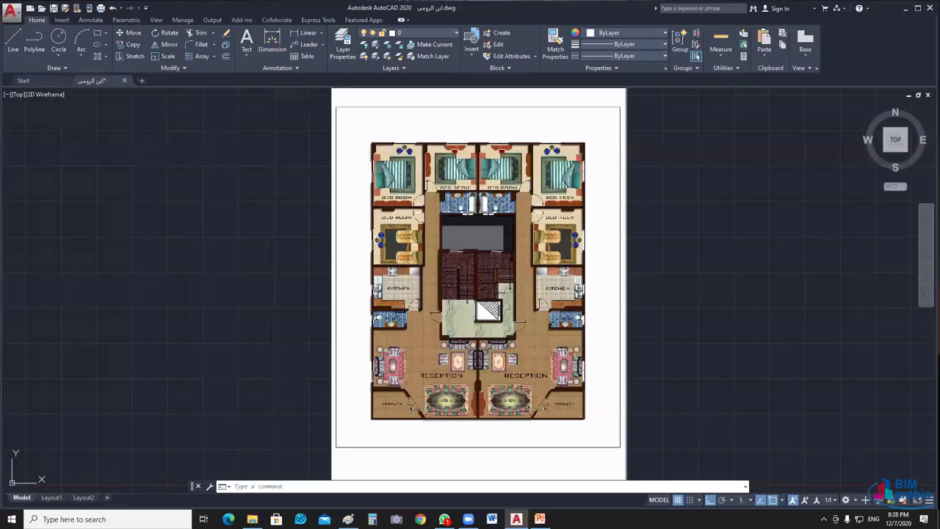
Step: Turn off layer 0 and the DIM_IN dimension layer with LAYOFF
middle_drag(142, 322, 457, 275)
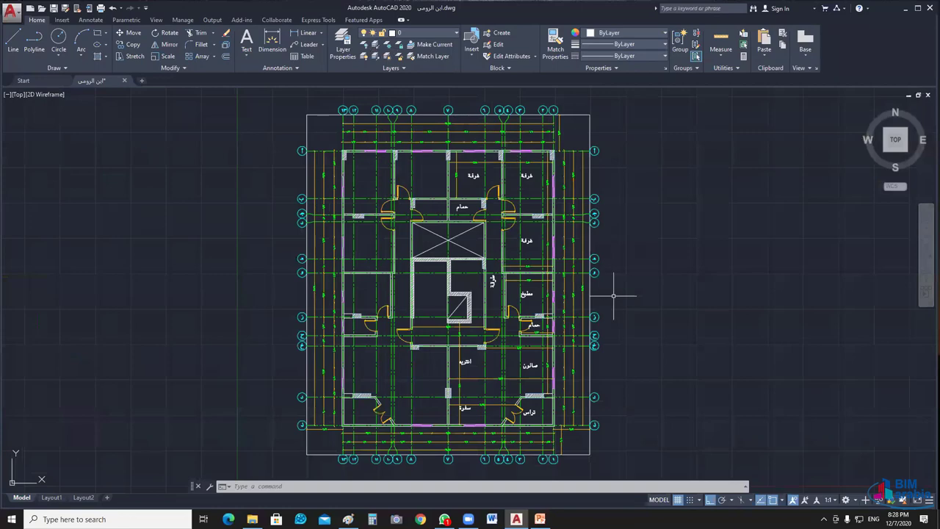
middle_drag(714, 301, 707, 277)
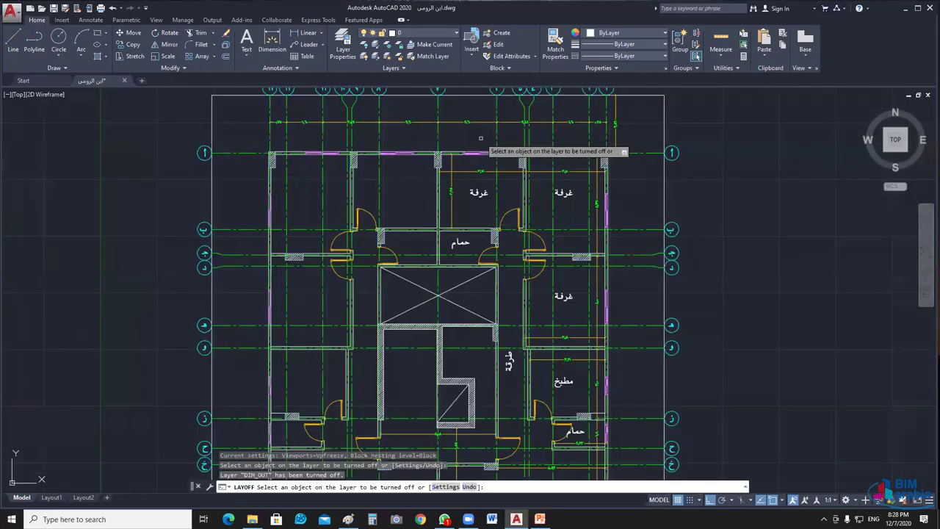
click(476, 184)
text(y)
key(Return)
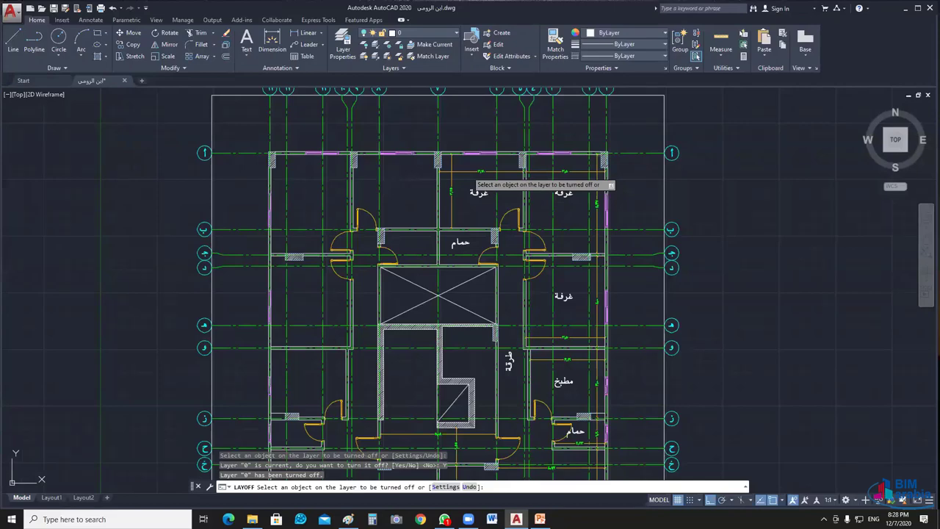
click(476, 184)
middle_drag(551, 229, 513, 157)
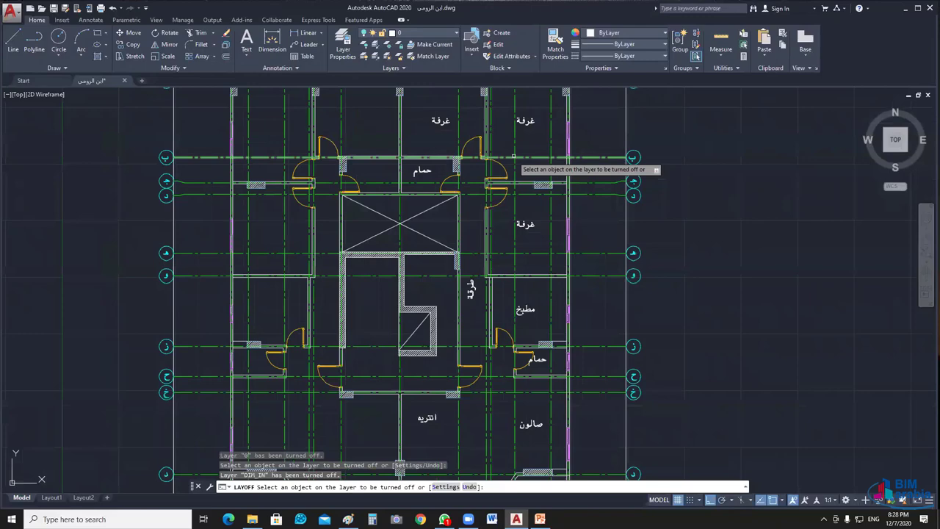
key(Escape)
Step: Pan and zoom around the plan to check the upper bedrooms and top and bottom grid bubbles
scroll(517, 202, down, 2)
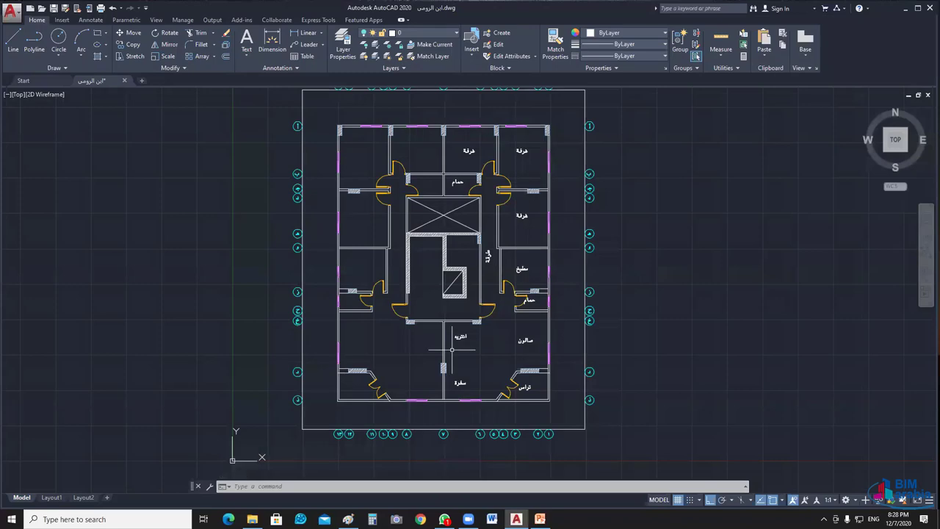
scroll(451, 349, up, 4)
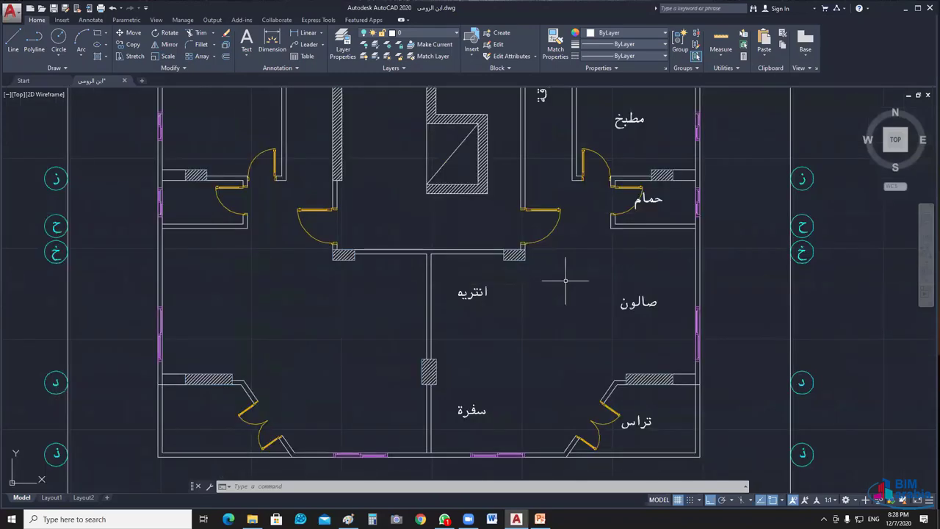
middle_drag(566, 280, 481, 230)
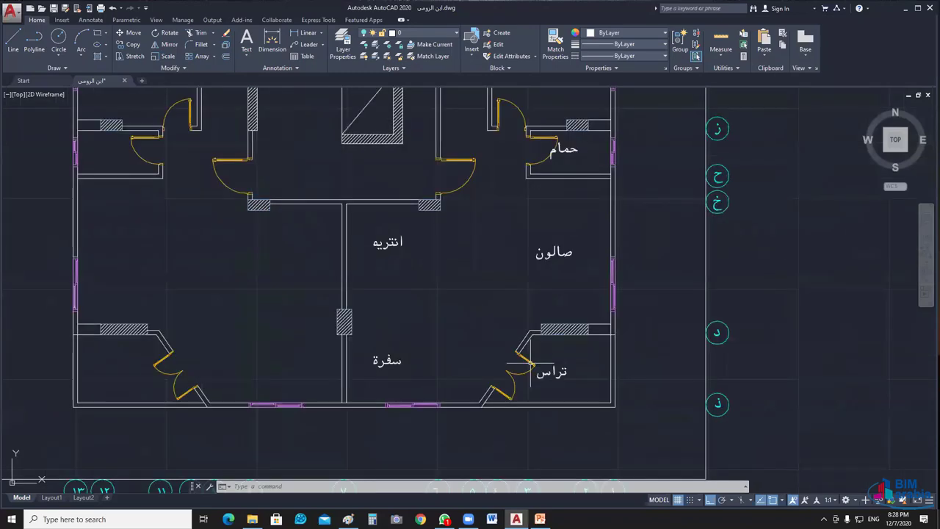
mouse_move(566, 88)
middle_down()
mouse_move(554, 315)
mouse_move(539, 313)
mouse_move(533, 418)
middle_up()
middle_drag(536, 100, 536, 162)
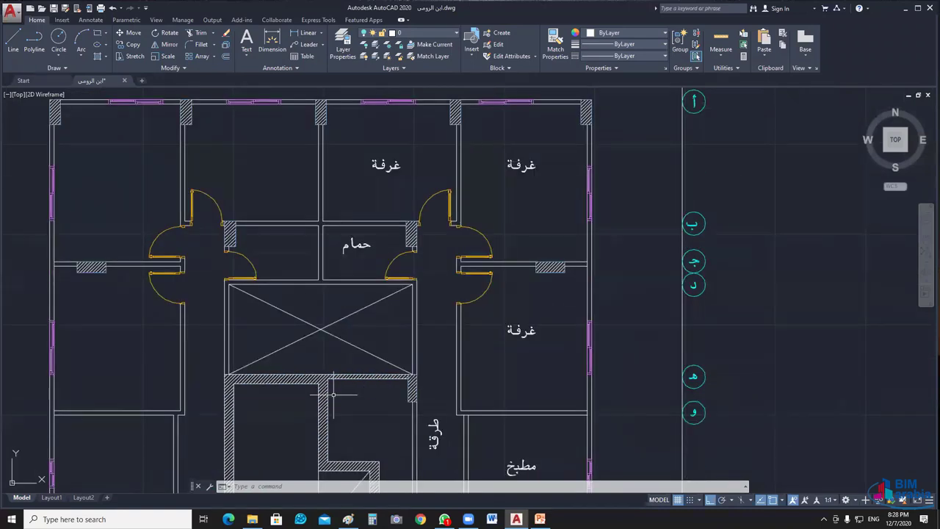
middle_drag(286, 435, 365, 395)
middle_drag(429, 363, 443, 242)
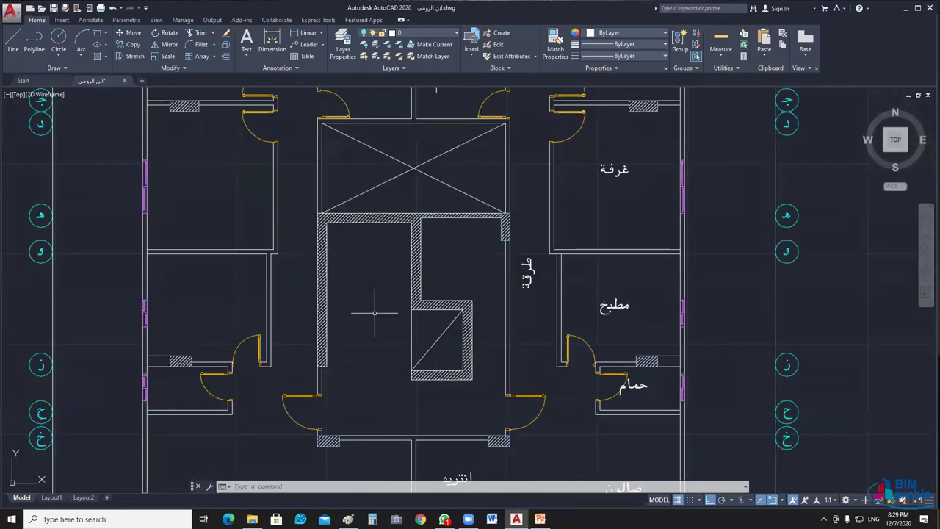
scroll(436, 285, down, 3)
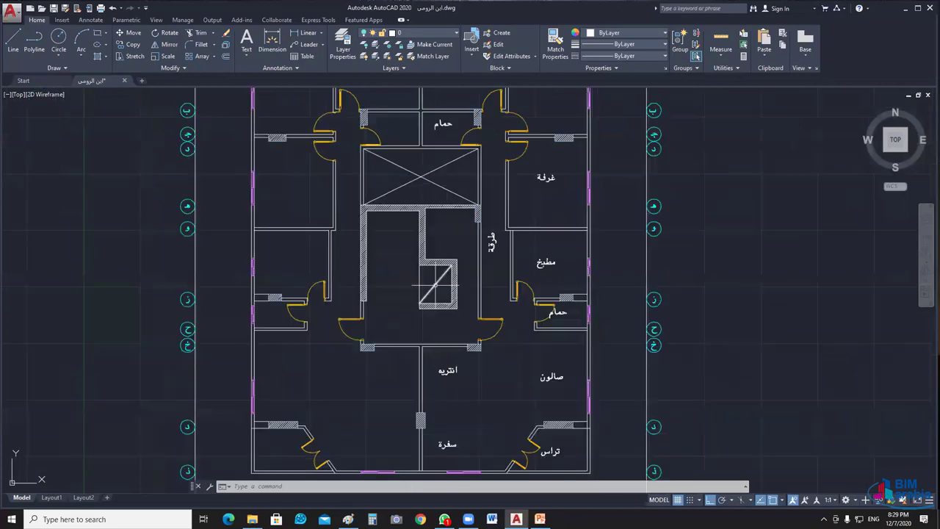
middle_drag(436, 285, 439, 168)
scroll(410, 256, down, 2)
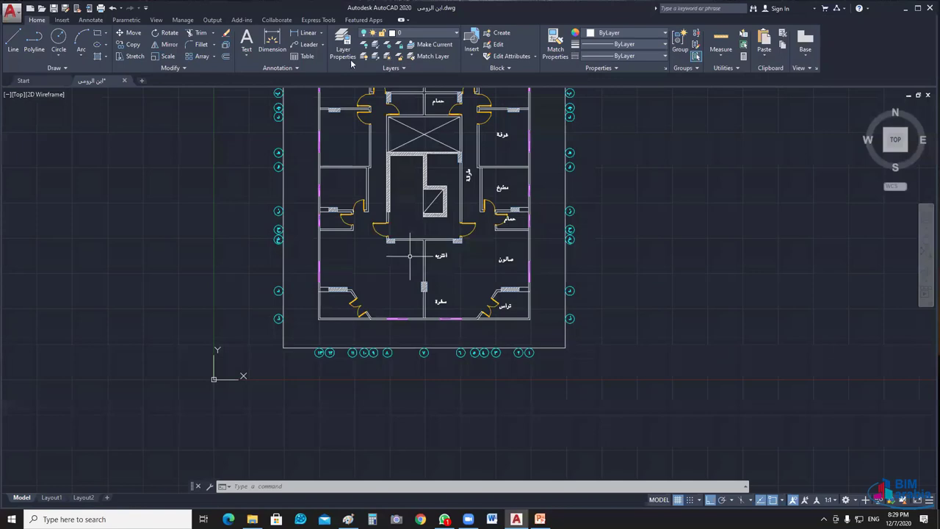
middle_drag(352, 110, 330, 209)
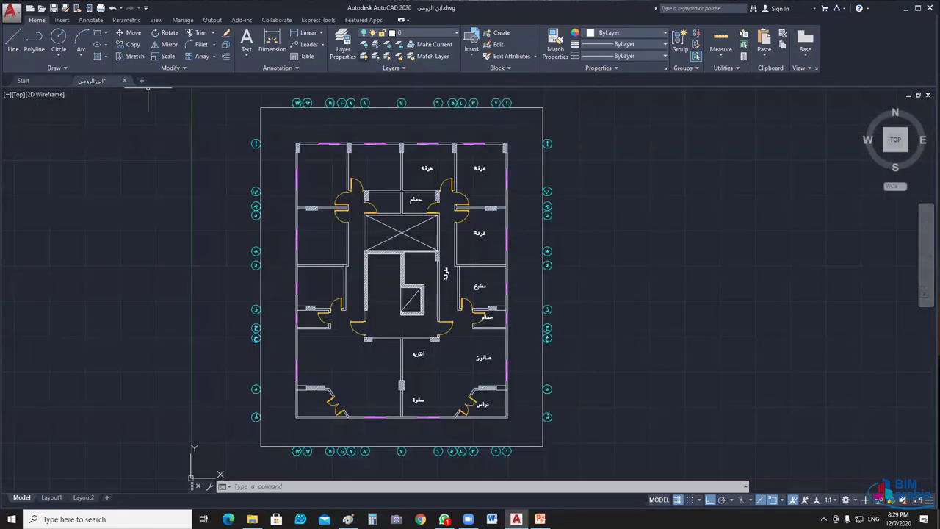
scroll(504, 218, up, 5)
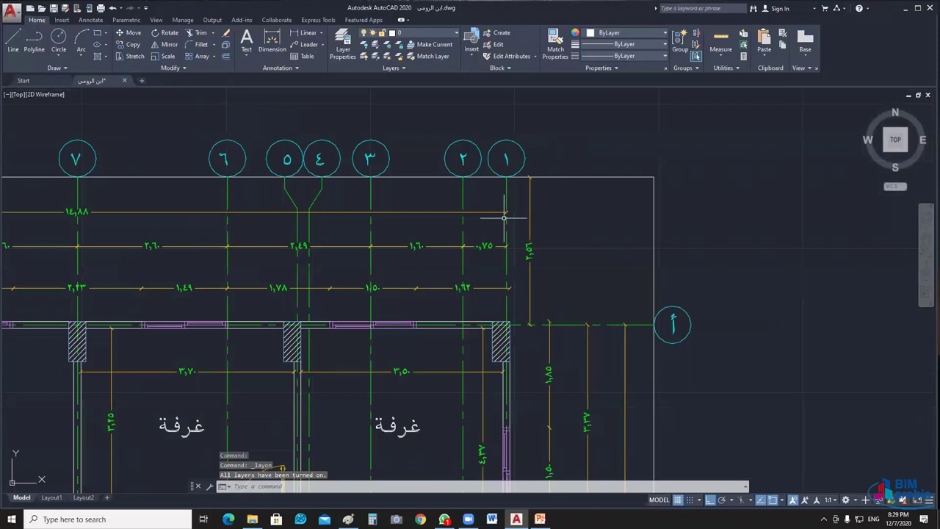
Step: Isolate the boxed top grid lines and dimensions, then undo the isolation
click(504, 217)
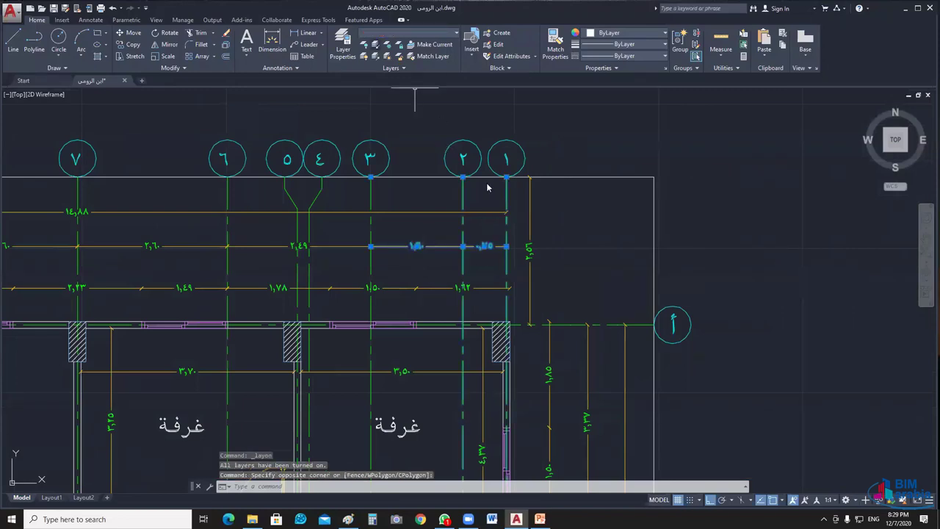
click(415, 94)
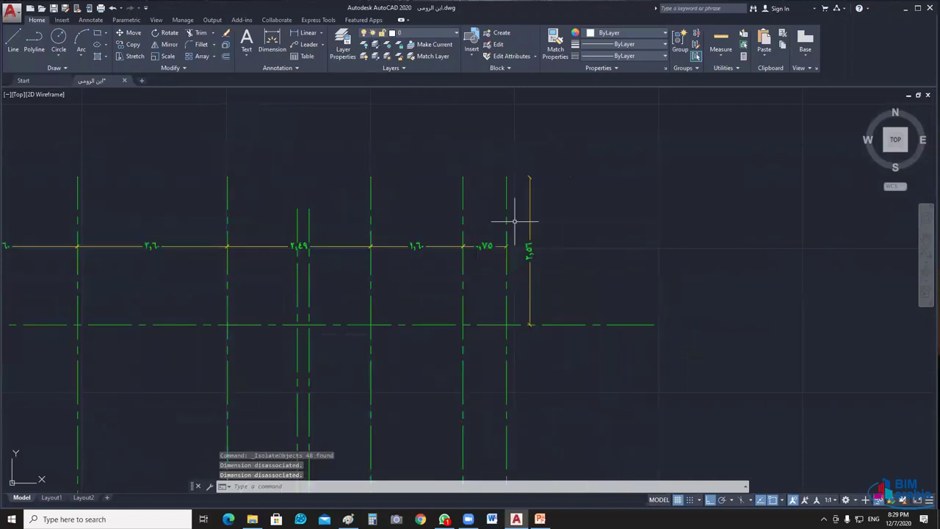
scroll(514, 221, down, 2)
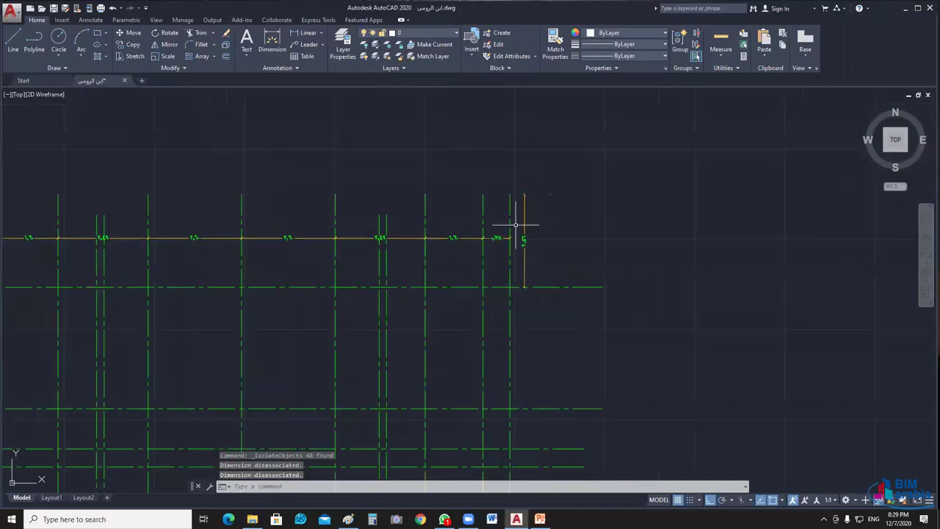
scroll(515, 225, down, 2)
middle_drag(552, 295, 549, 228)
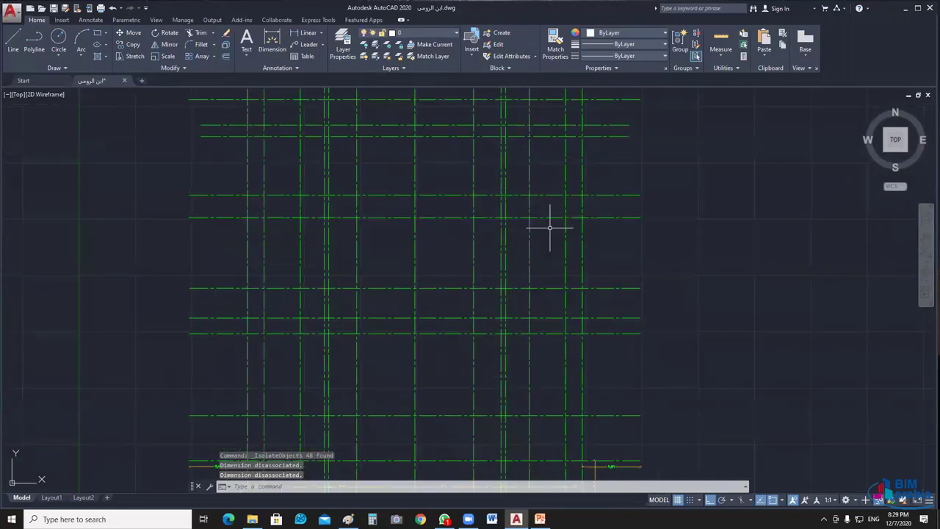
key(ctrl+z)
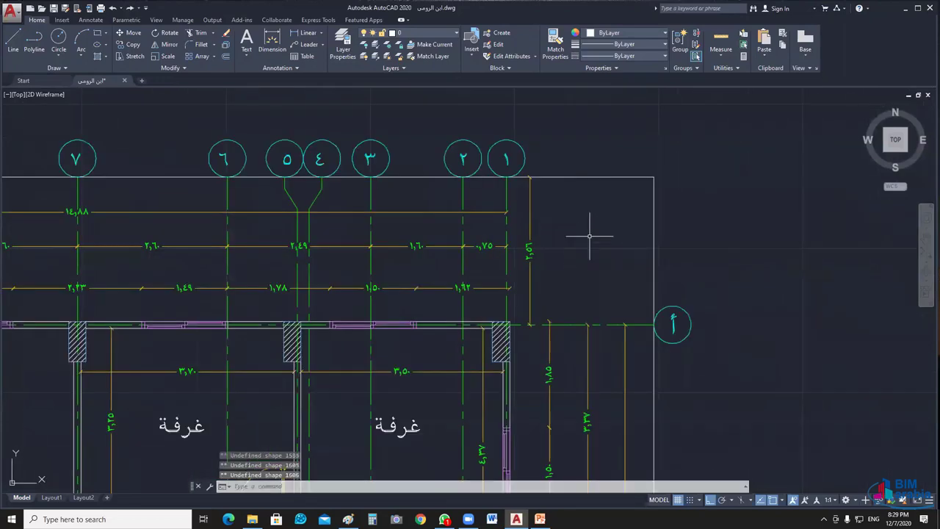
Step: Select a grid line and its dimension, select all similar objects, and isolate them
scroll(590, 236, down, 4)
click(651, 190)
scroll(614, 218, up, 5)
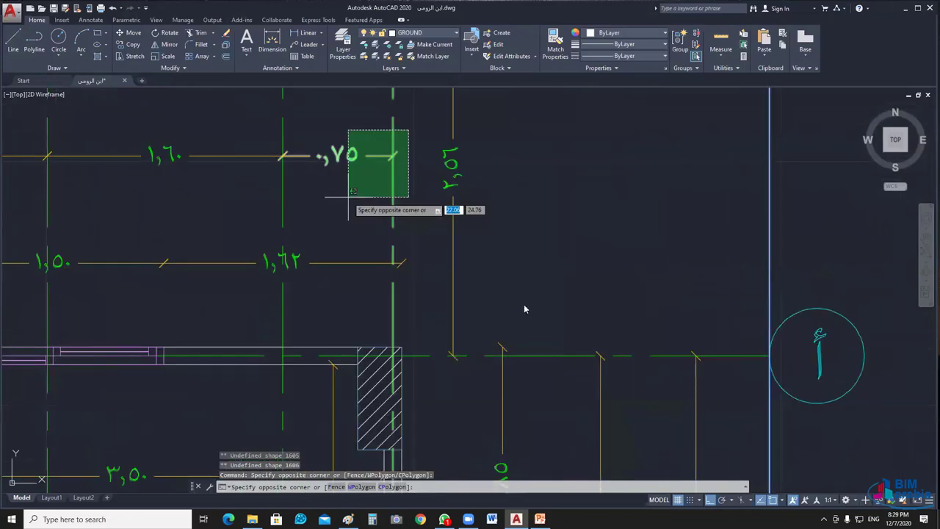
scroll(515, 329, down, 4)
click(462, 203)
right_click(466, 185)
click(497, 329)
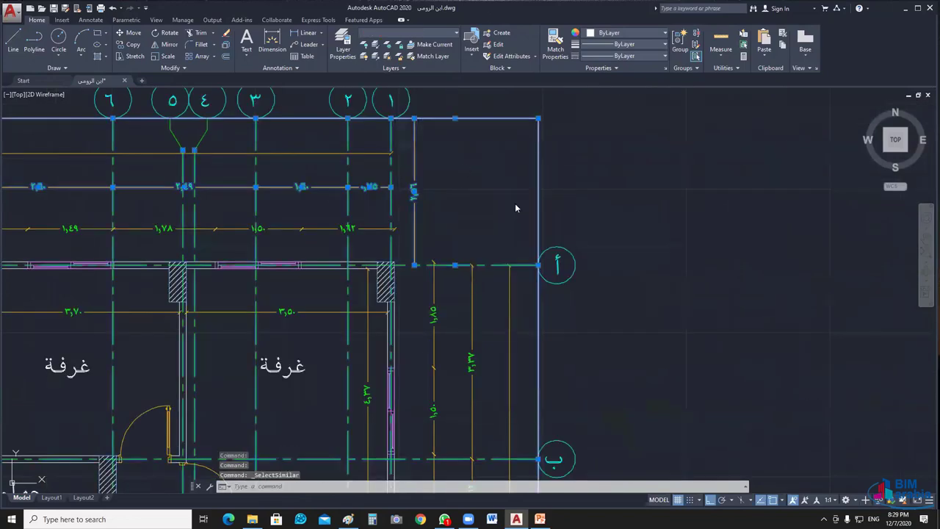
right_click(515, 206)
mouse_move(514, 211)
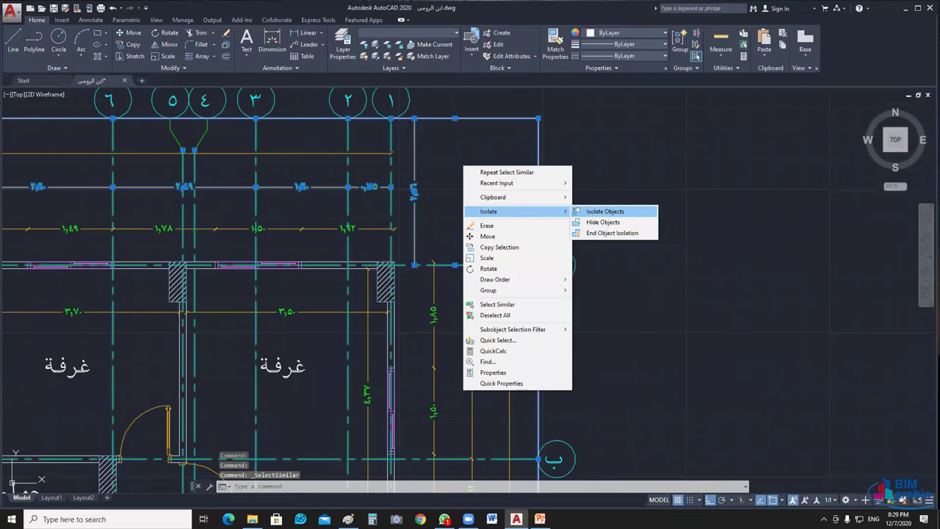
click(605, 211)
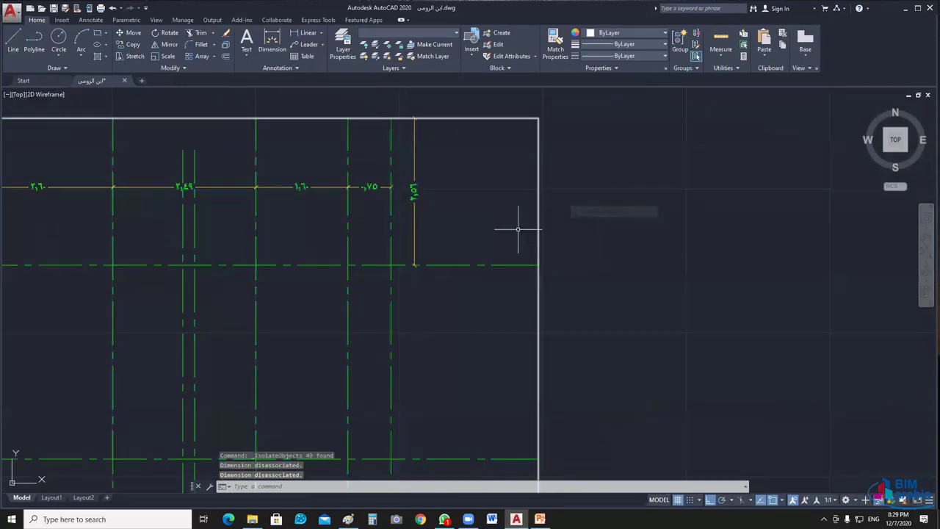
Step: Window-select the outer boundary frame around the isolated grid lines
scroll(518, 229, down, 3)
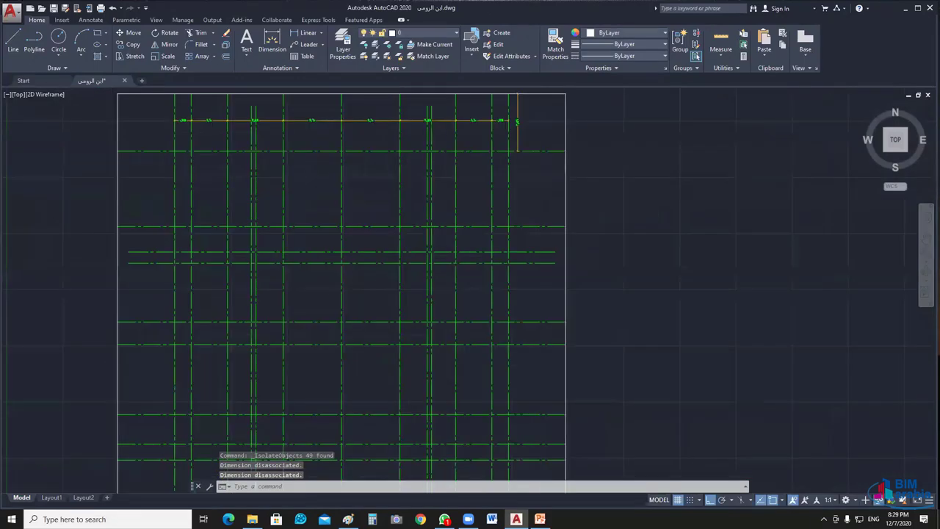
scroll(550, 209, down, 2)
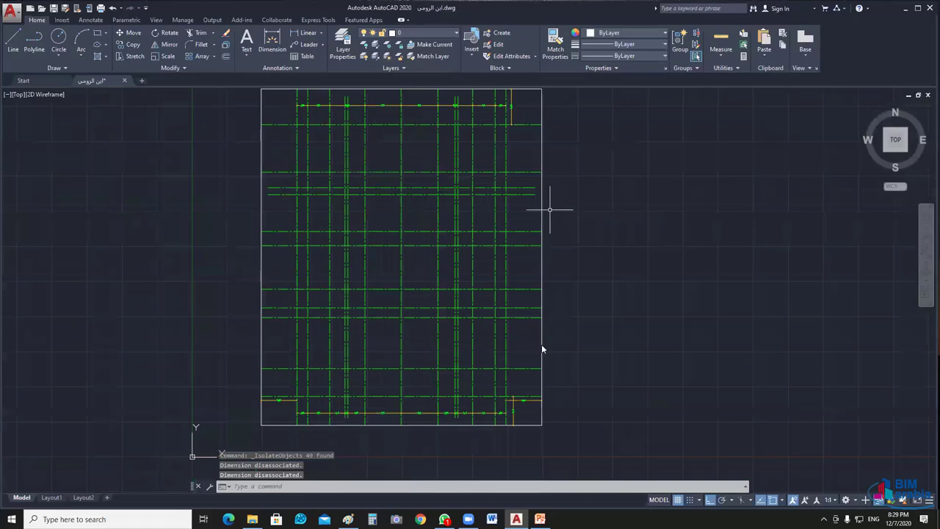
click(550, 209)
middle_drag(592, 326, 597, 251)
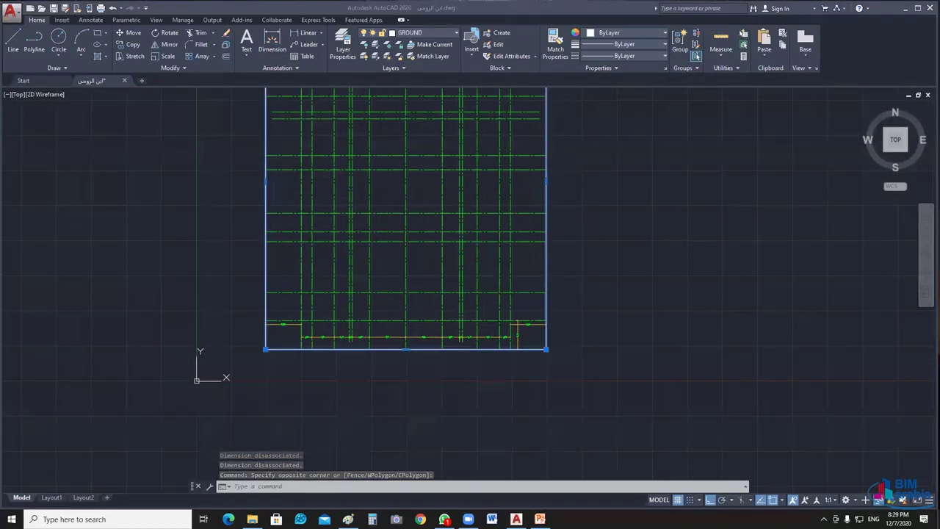
scroll(537, 335, up, 5)
scroll(537, 336, down, 4)
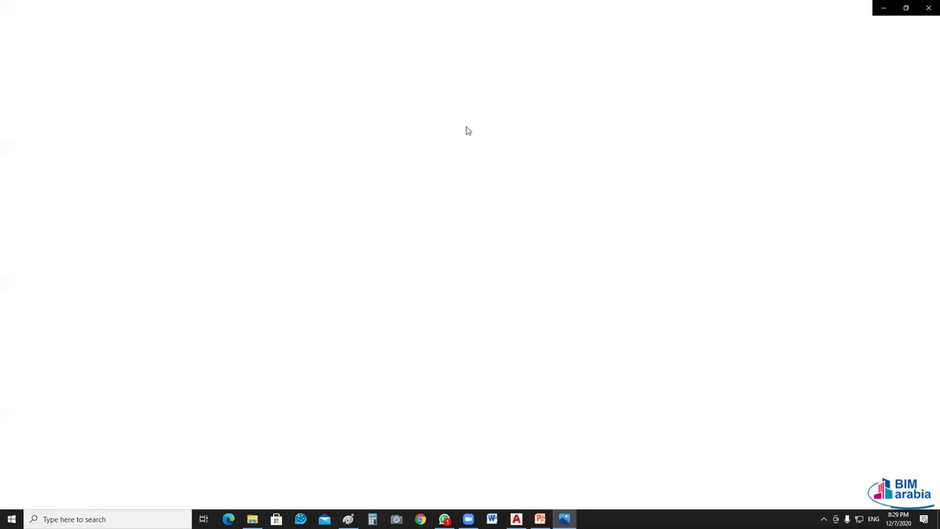
Step: Zoom the site photo into the sketched plot drawing and its central rectangle
scroll(466, 135, up, 3)
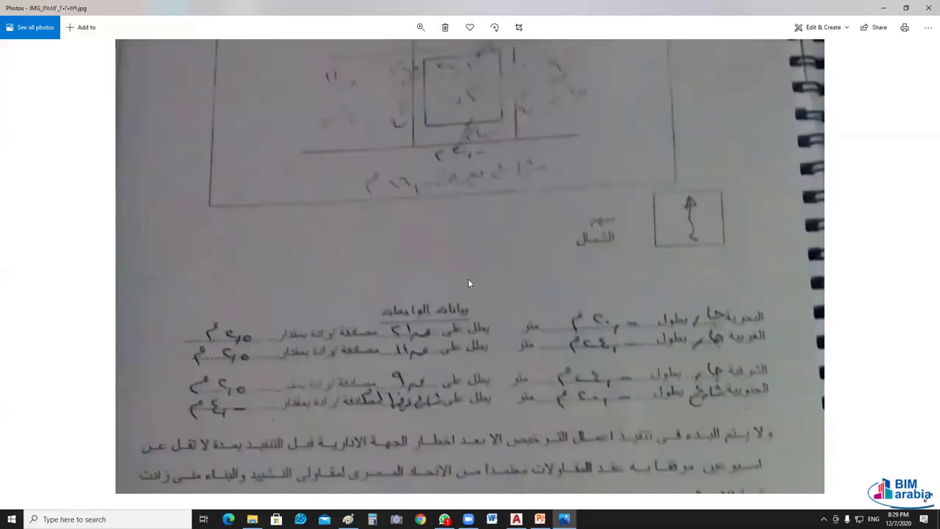
scroll(468, 249, up, 1)
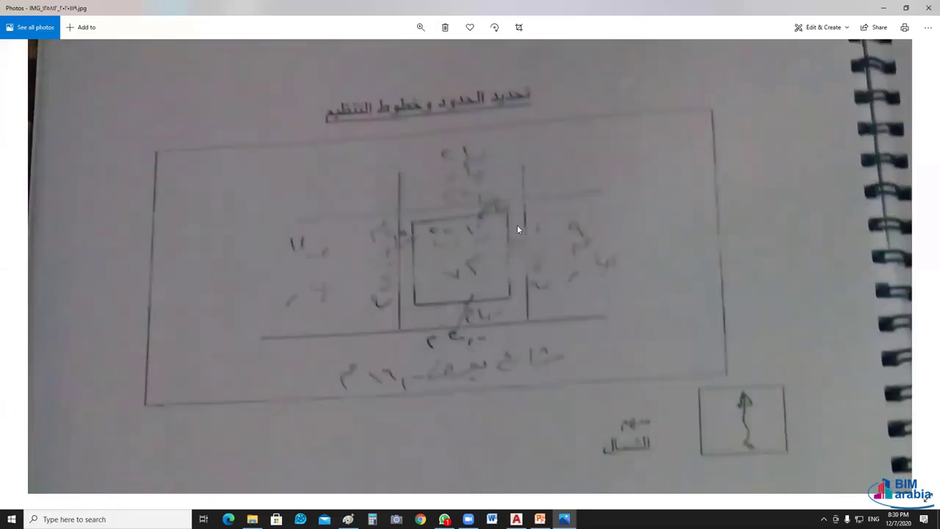
scroll(515, 259, up, 1)
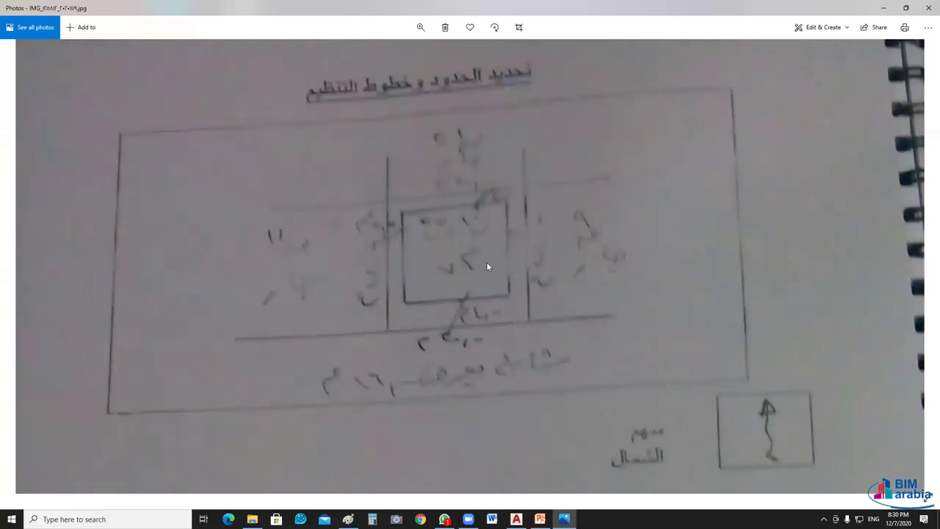
scroll(486, 265, up, 1)
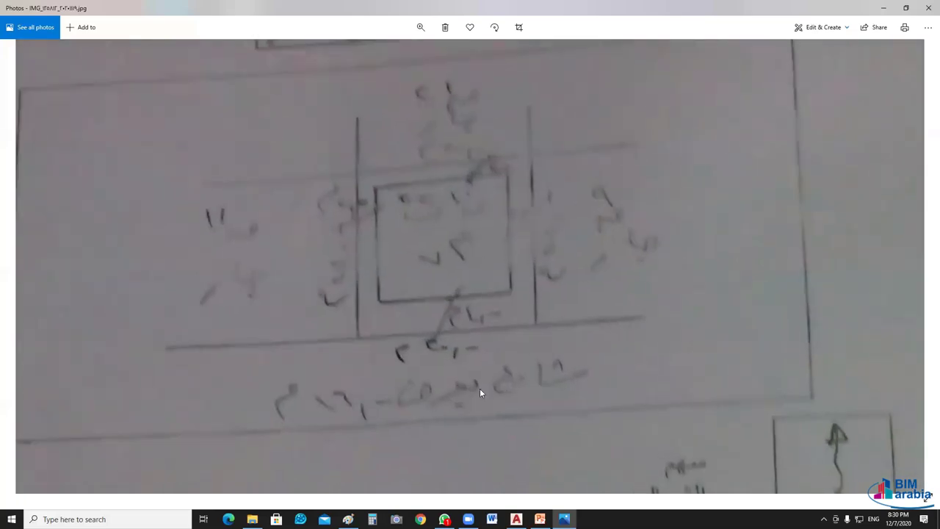
scroll(480, 388, up, 1)
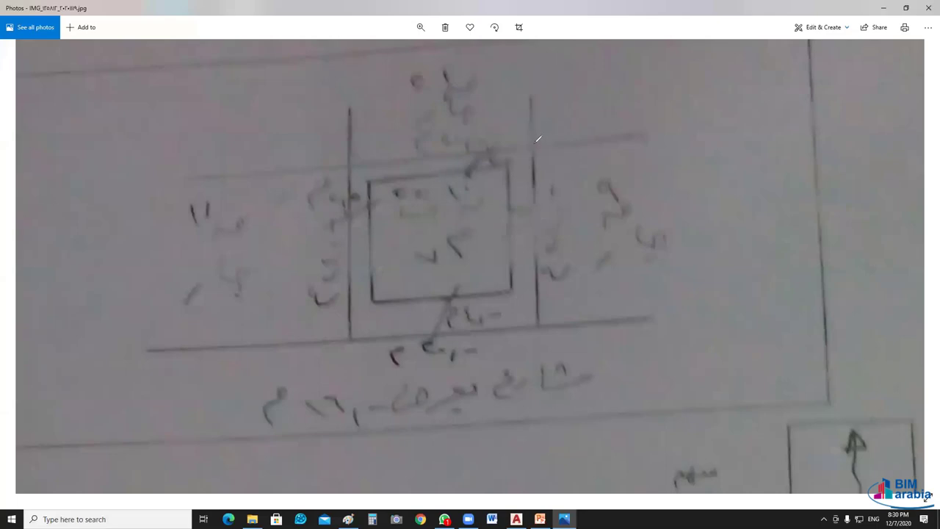
Step: Outline the central rectangle in red ink and underline the dimension below it
key(ctrl+2)
drag(532, 146, 353, 164)
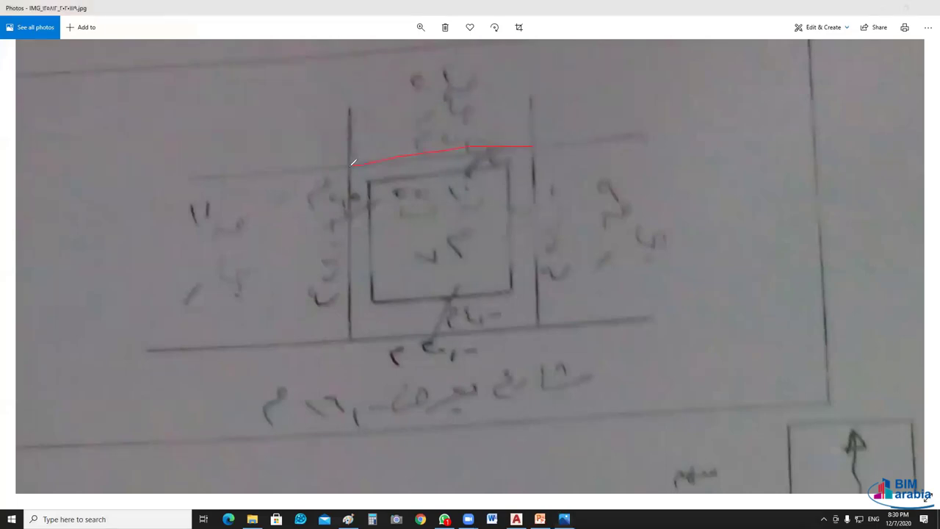
drag(348, 313, 347, 332)
drag(521, 326, 546, 195)
drag(535, 145, 542, 228)
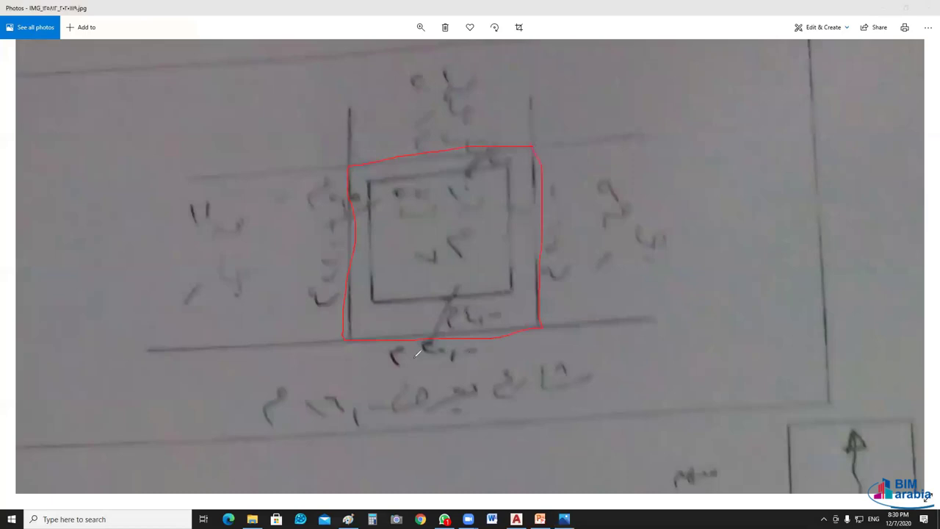
drag(415, 359, 444, 358)
drag(569, 257, 571, 220)
Step: Mark the inner square's right edge and a top-edge point, then clear all ink and minimize Photos
drag(529, 196, 501, 229)
mouse_move(473, 165)
mouse_down()
mouse_move(474, 154)
mouse_move(486, 163)
mouse_up()
key(Escape)
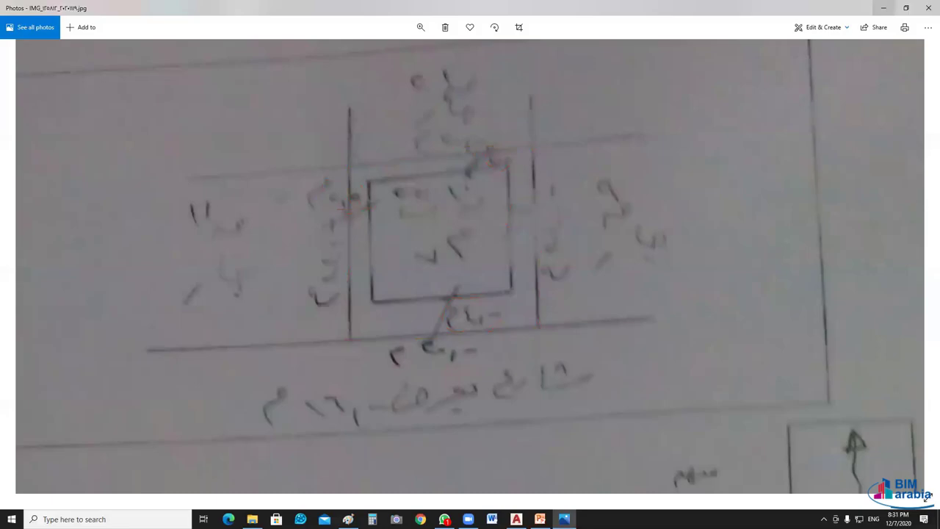
click(938, 519)
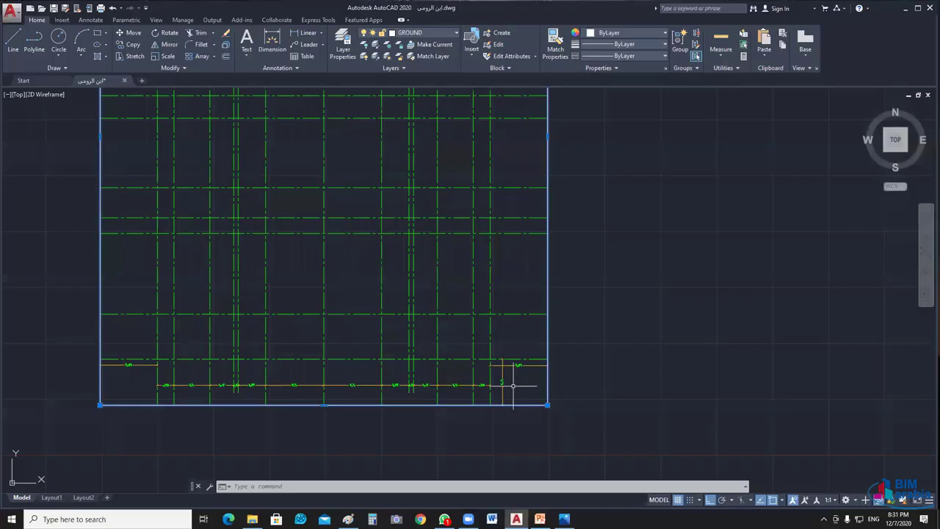
Step: Pan and zoom along the bottom dimension chain, inspecting 2.56 and both ends, then zoom out to the frame
scroll(172, 289, up, 2)
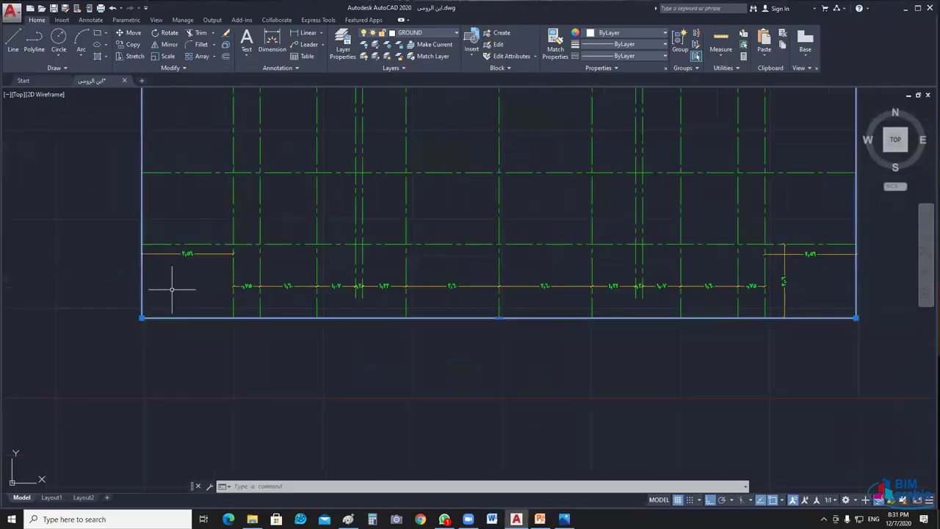
middle_drag(461, 332, 281, 336)
scroll(610, 283, up, 3)
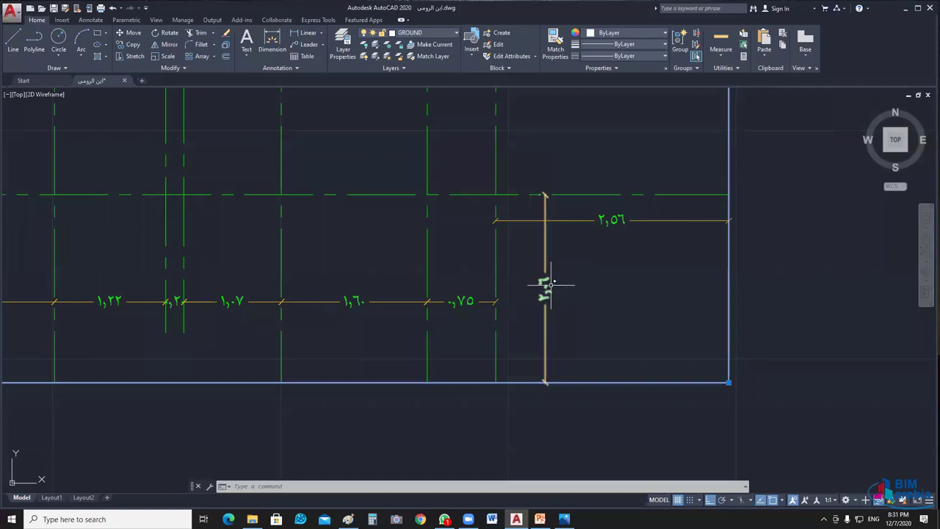
middle_drag(551, 283, 545, 338)
scroll(620, 275, up, 4)
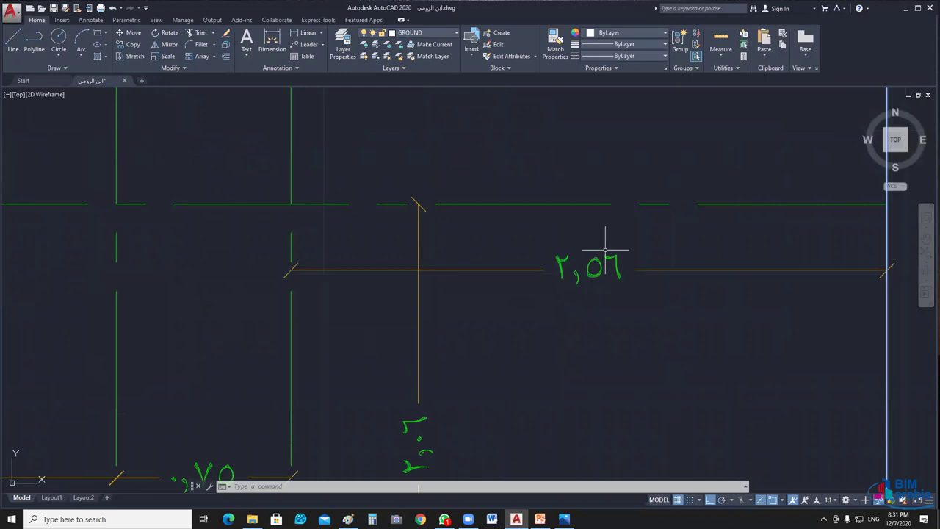
scroll(566, 176, down, 5)
middle_drag(566, 176, 588, 267)
scroll(588, 267, up, 1)
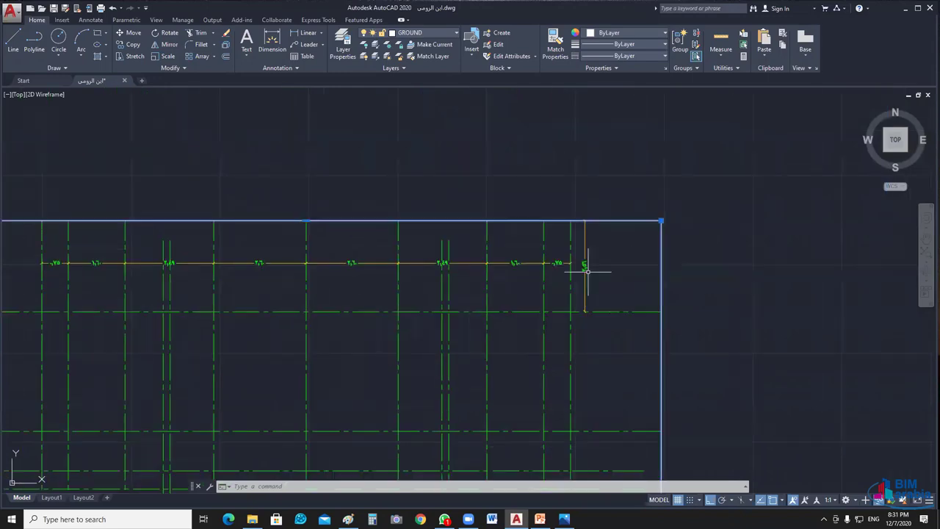
scroll(538, 328, up, 1)
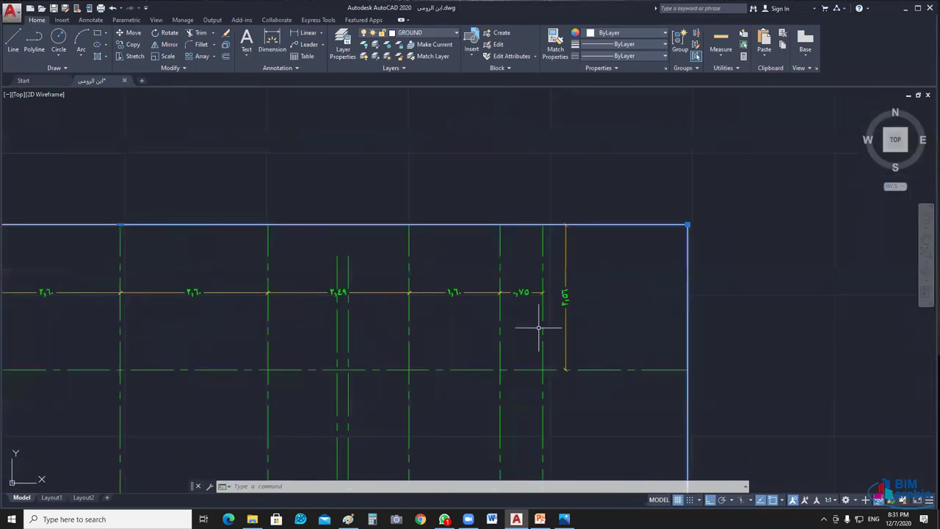
scroll(381, 358, down, 4)
scroll(409, 367, up, 5)
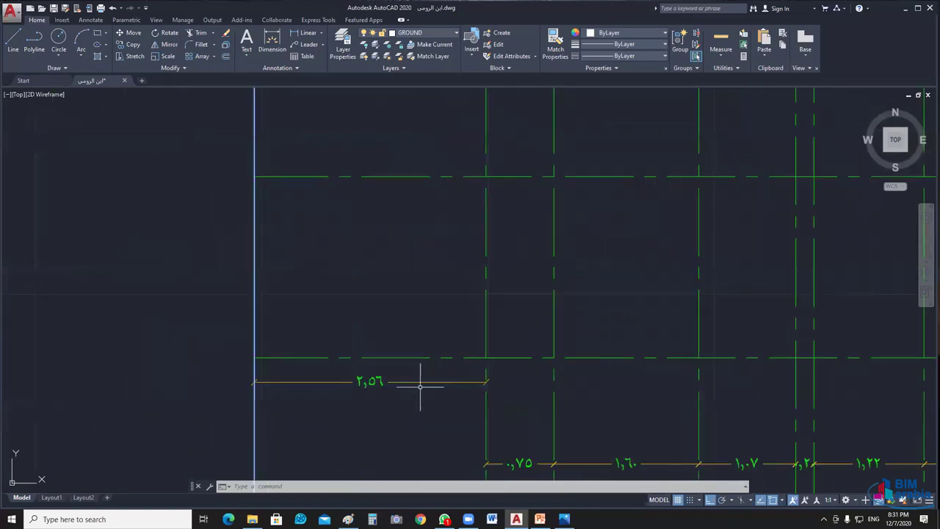
middle_drag(421, 385, 304, 354)
scroll(304, 354, down, 2)
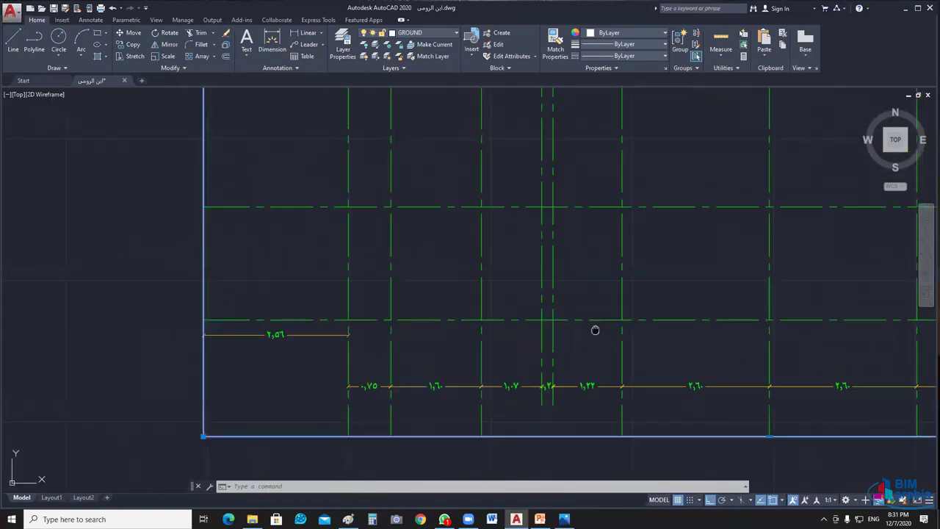
scroll(595, 330, down, 2)
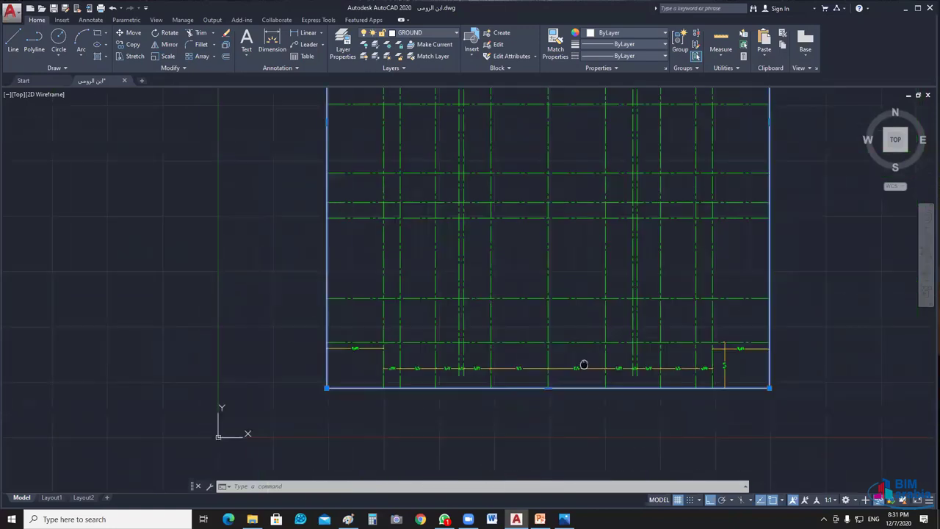
Step: End object isolation to show all objects, then pan to the other floor plan's upper grid axes
click(380, 62)
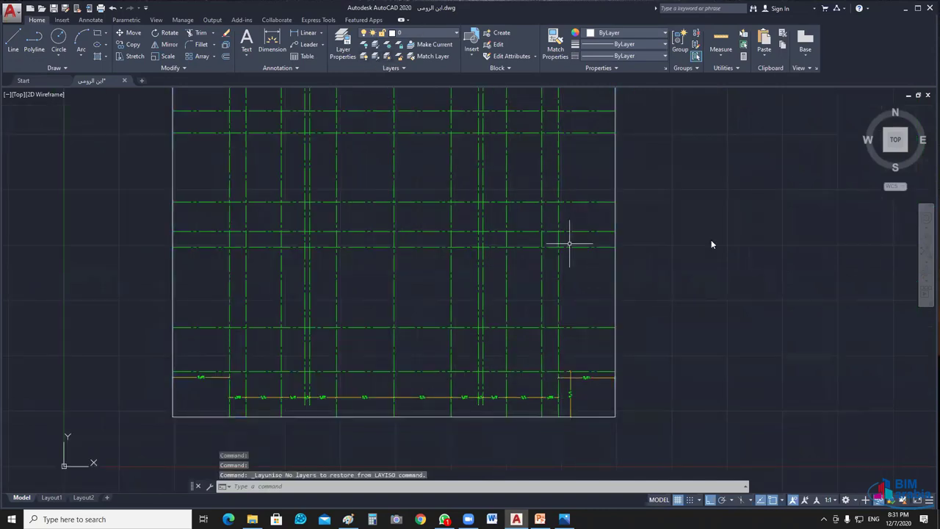
right_click(650, 173)
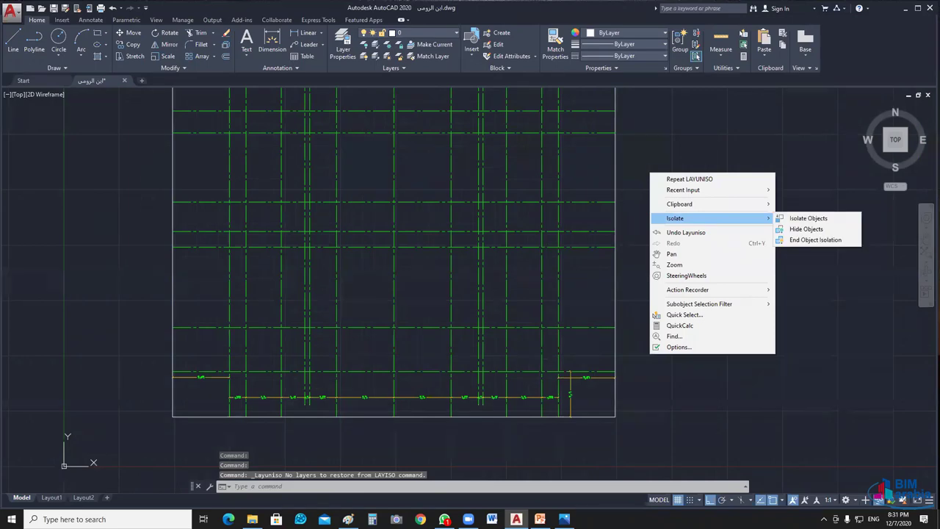
click(816, 240)
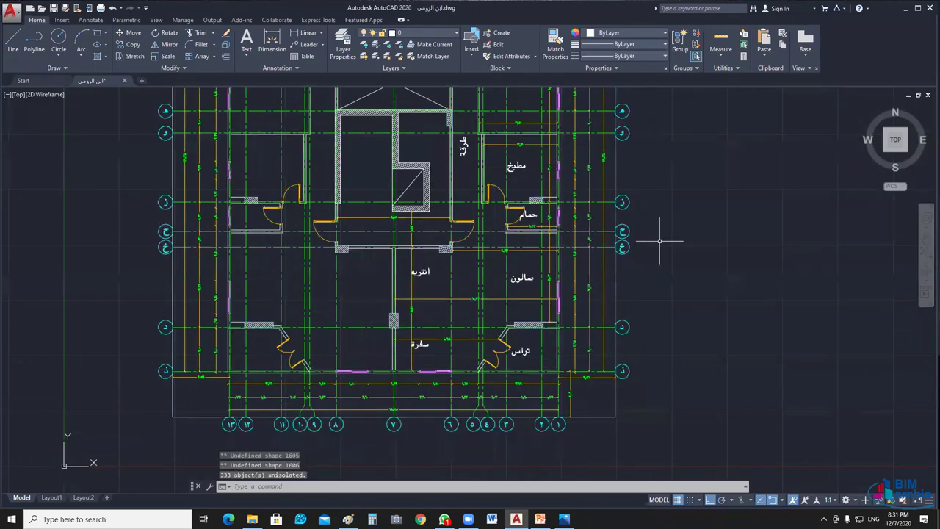
middle_drag(660, 241, 585, 296)
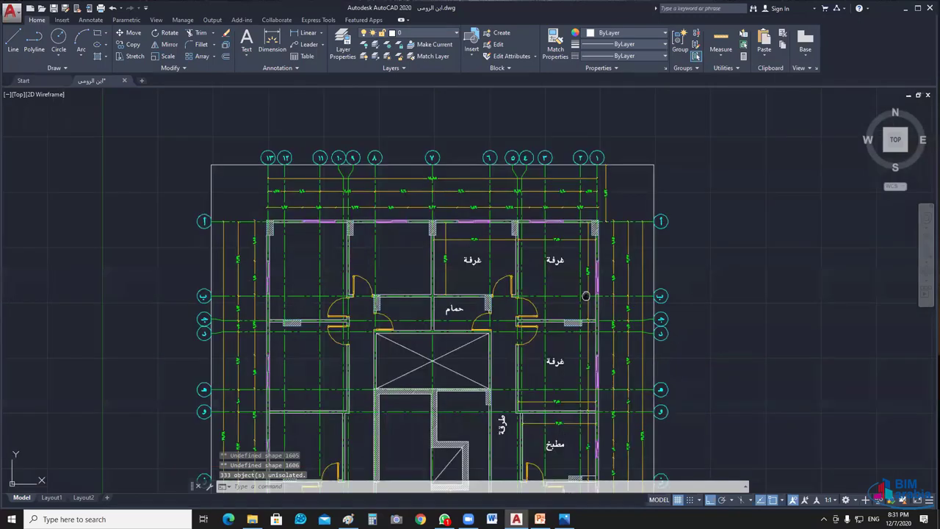
middle_drag(586, 296, 468, 151)
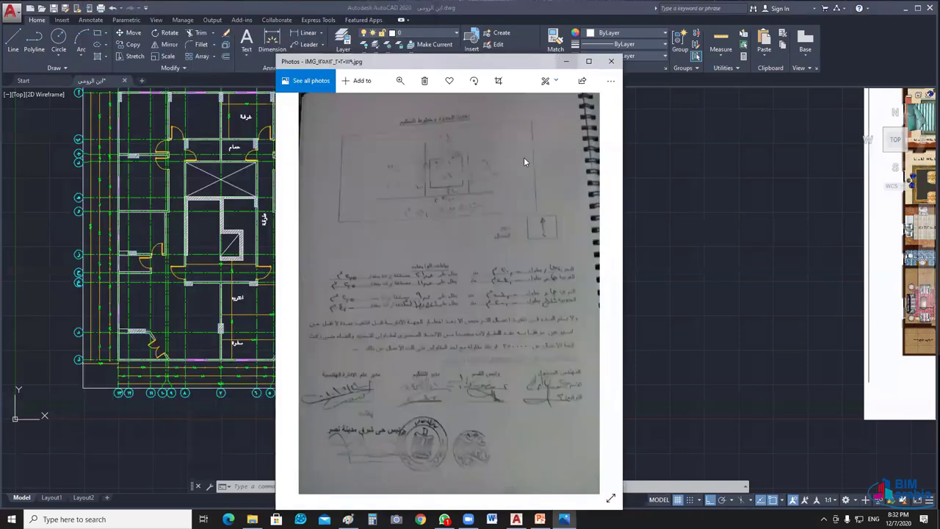
Step: Maximize and zoom into the site-plan photo, then switch via AutoCAD to a blank Paint canvas
key(super+Up)
scroll(475, 226, up, 3)
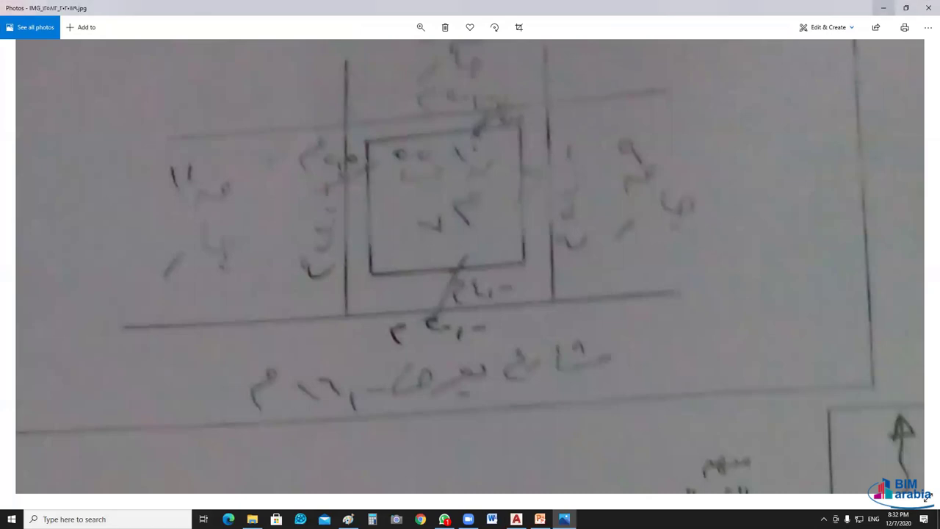
key(alt+Tab)
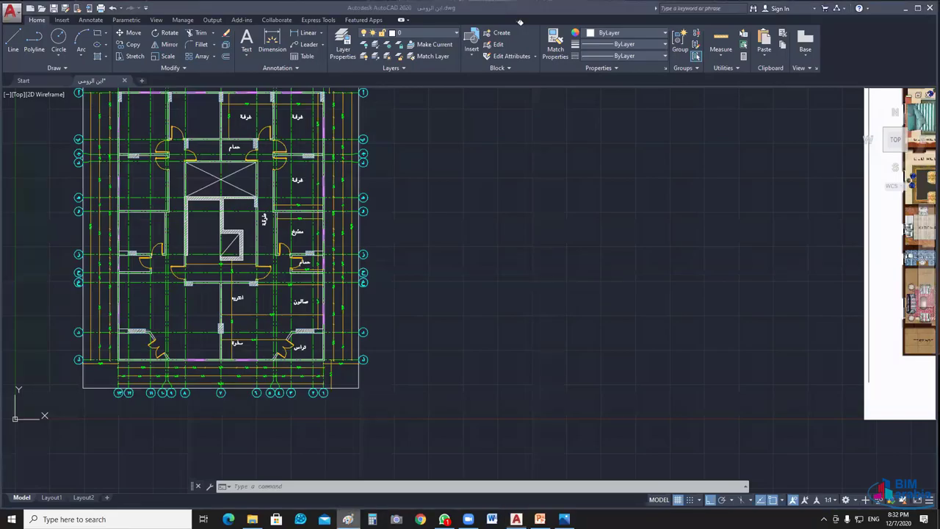
key(alt+Tab)
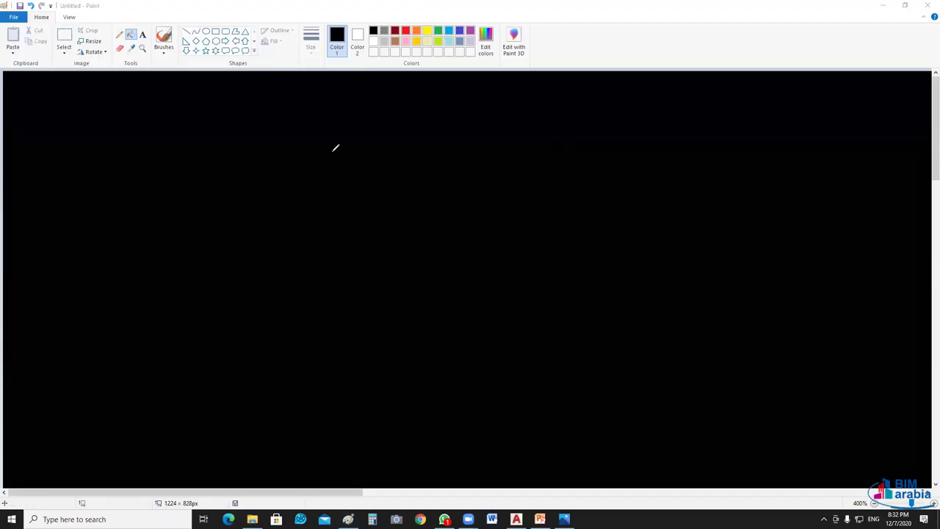
Step: Sketch the green building rectangle and plot boundary, with an Arabic label below
mouse_move(328, 152)
mouse_down()
mouse_move(563, 152)
mouse_move(324, 397)
mouse_up()
mouse_move(563, 153)
mouse_down()
mouse_move(565, 398)
mouse_move(325, 398)
mouse_up()
drag(656, 94, 677, 486)
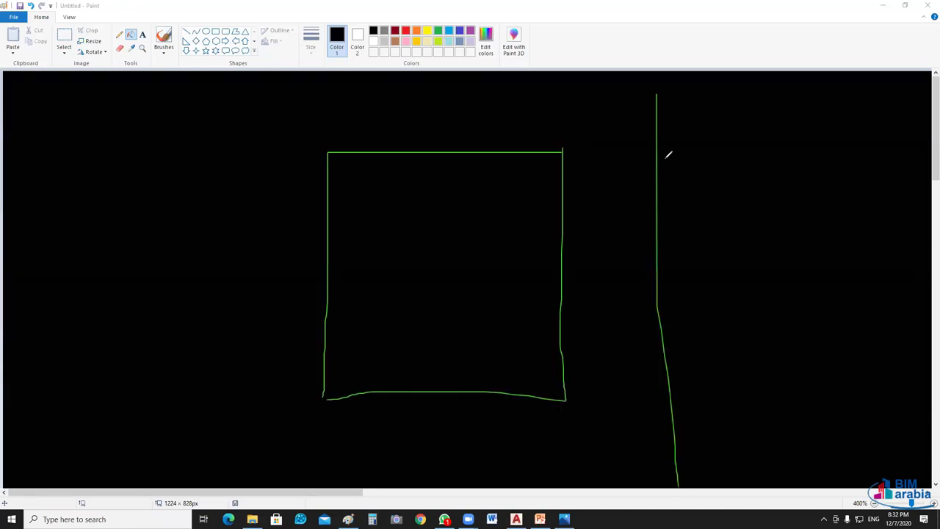
mouse_move(657, 92)
mouse_down()
mouse_move(246, 71)
mouse_move(266, 480)
mouse_up()
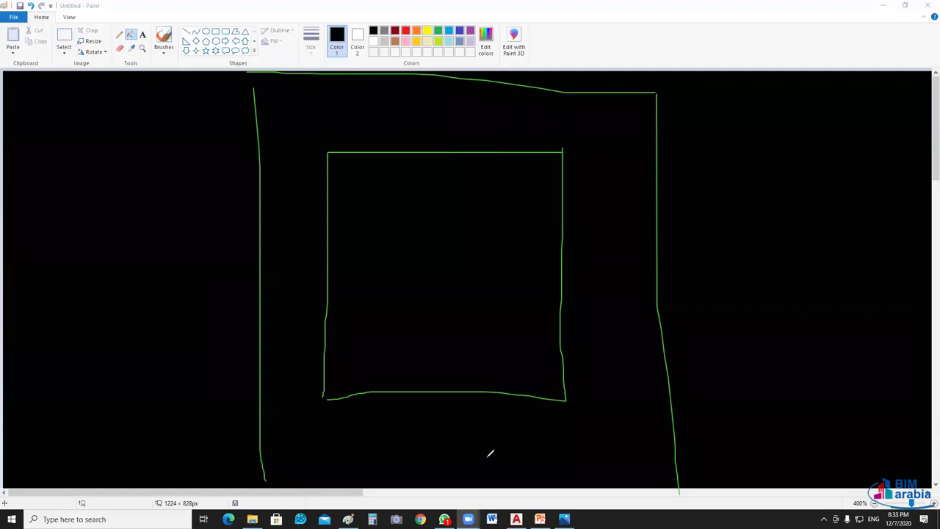
drag(490, 454, 483, 486)
drag(467, 442, 402, 476)
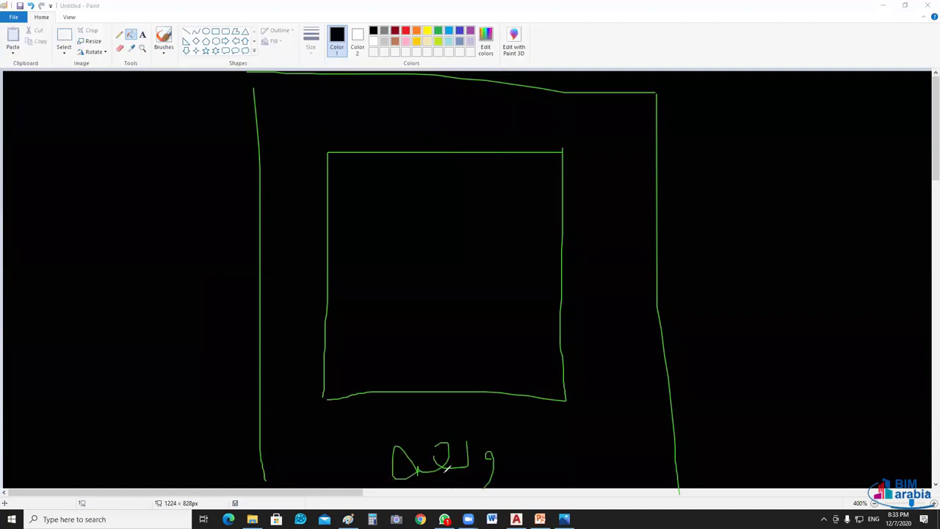
Step: Add interior room walls to the building box and a red dashed line along the top wall
drag(443, 154, 436, 385)
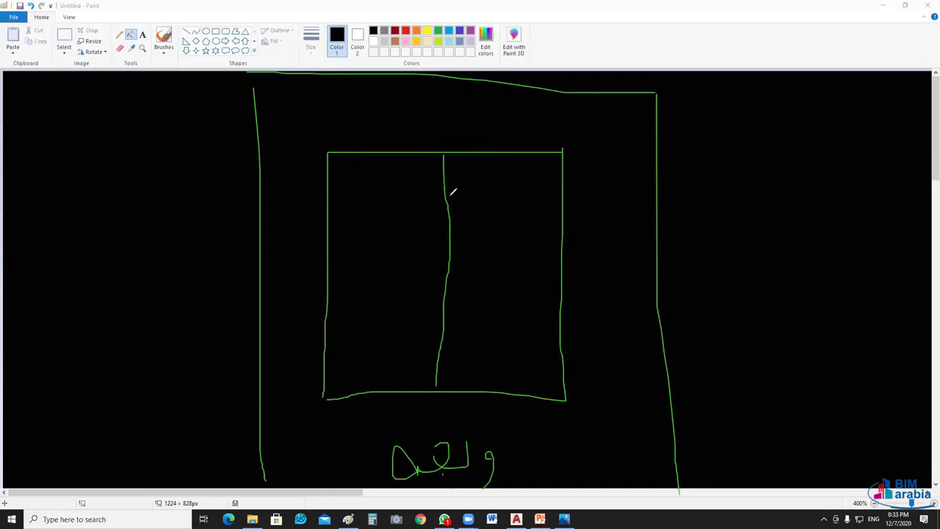
mouse_move(446, 199)
mouse_down()
mouse_move(557, 210)
mouse_move(519, 291)
mouse_move(516, 322)
mouse_move(567, 340)
mouse_move(520, 310)
mouse_up()
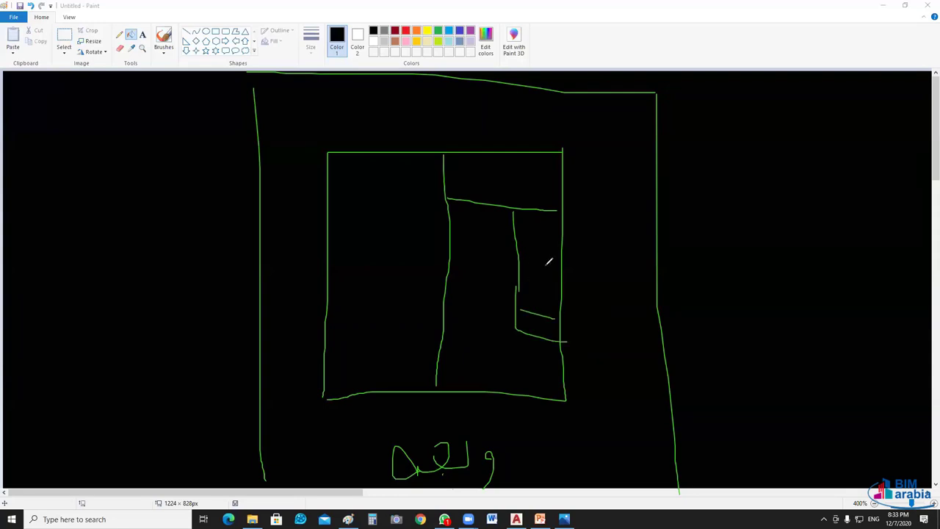
drag(555, 266, 519, 266)
drag(479, 213, 479, 315)
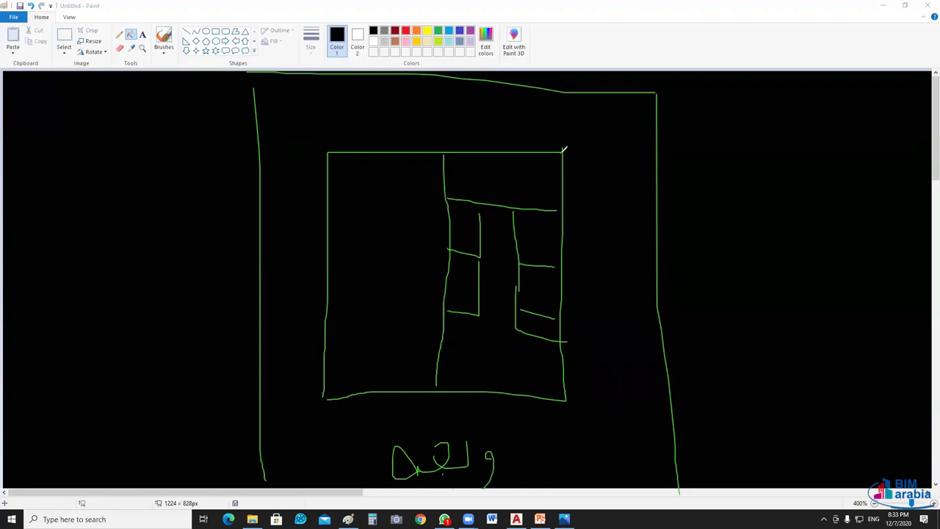
drag(606, 149, 281, 147)
Step: Draw red dashed horizontal grid lines across the upper part of the building
click(626, 209)
drag(583, 208, 565, 209)
drag(444, 199, 410, 201)
drag(391, 201, 363, 202)
drag(326, 201, 300, 202)
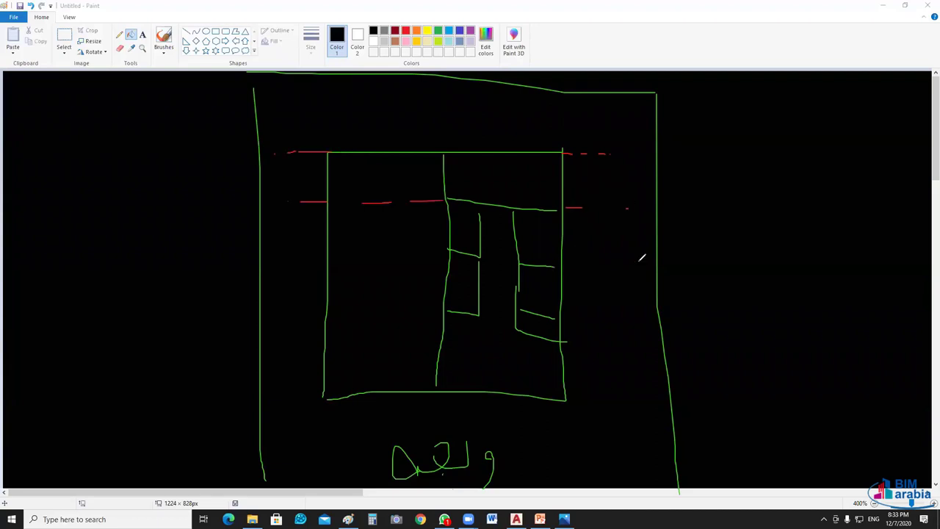
drag(647, 262, 557, 263)
drag(457, 249, 426, 249)
drag(376, 247, 350, 250)
drag(307, 250, 297, 251)
Step: Add red dashed horizontal grid lines across the lower rooms and along the bottom wall
drag(594, 318, 559, 317)
drag(645, 319, 608, 319)
drag(653, 346, 570, 339)
drag(676, 345, 658, 344)
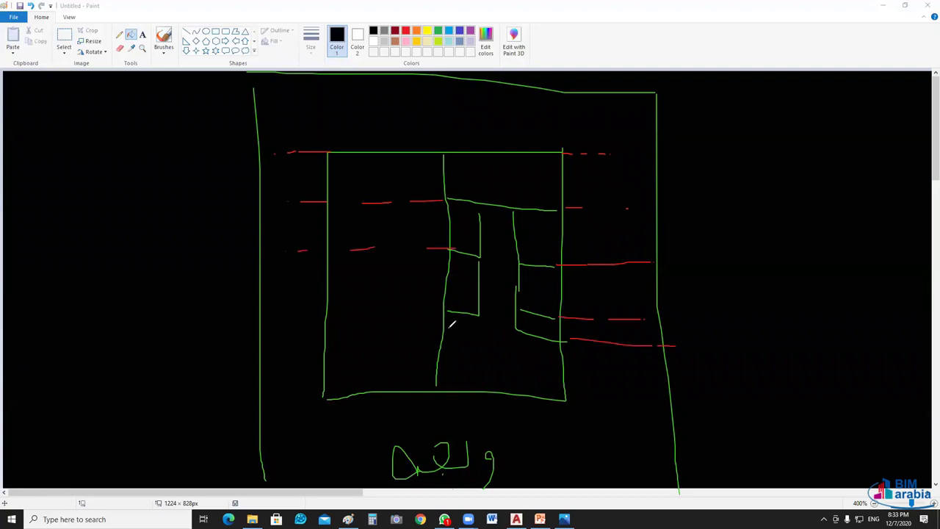
drag(447, 310, 415, 311)
drag(354, 313, 329, 315)
drag(289, 314, 285, 314)
drag(684, 398, 681, 399)
drag(661, 399, 640, 399)
drag(626, 398, 570, 398)
drag(317, 401, 294, 402)
drag(282, 401, 279, 401)
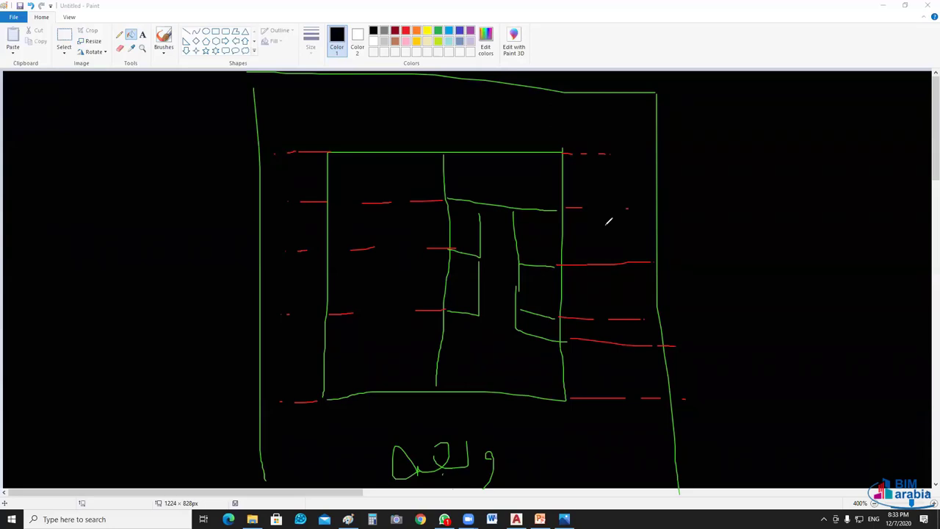
Step: Draw red dashed vertical grid lines through the walls and corridor
drag(566, 408, 566, 424)
drag(565, 437, 565, 441)
drag(560, 150, 563, 123)
drag(511, 172, 515, 137)
drag(518, 125, 518, 122)
drag(511, 332, 509, 371)
drag(506, 400, 506, 424)
drag(480, 327, 480, 368)
drag(475, 394, 476, 412)
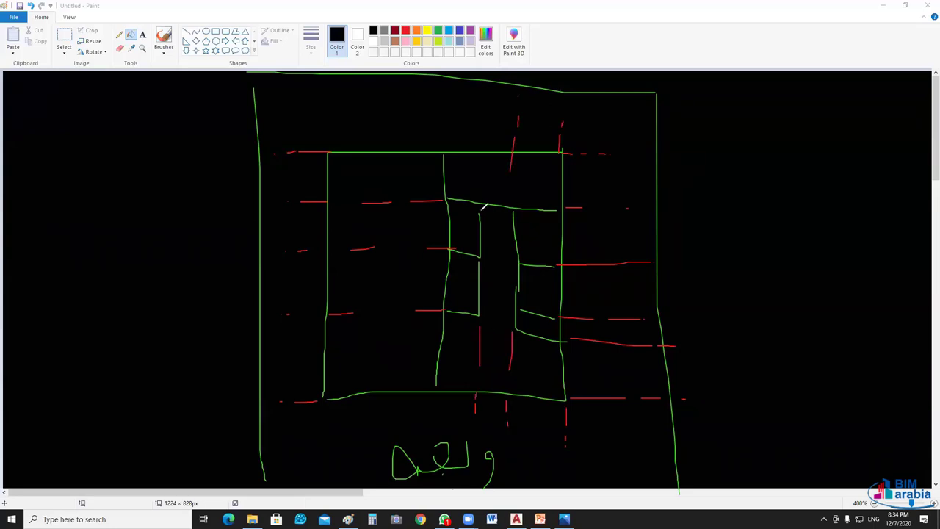
drag(478, 201, 476, 170)
click(481, 132)
click(440, 92)
drag(442, 121, 442, 127)
Step: In File Explorer, go into My Cources' CAD folder, then its OulLine folder
key(alt+Tab)
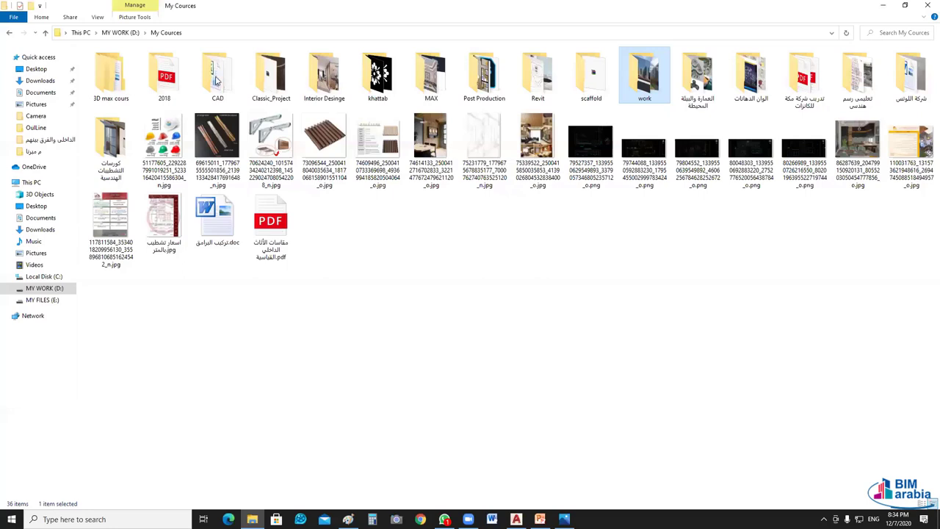
double_click(216, 81)
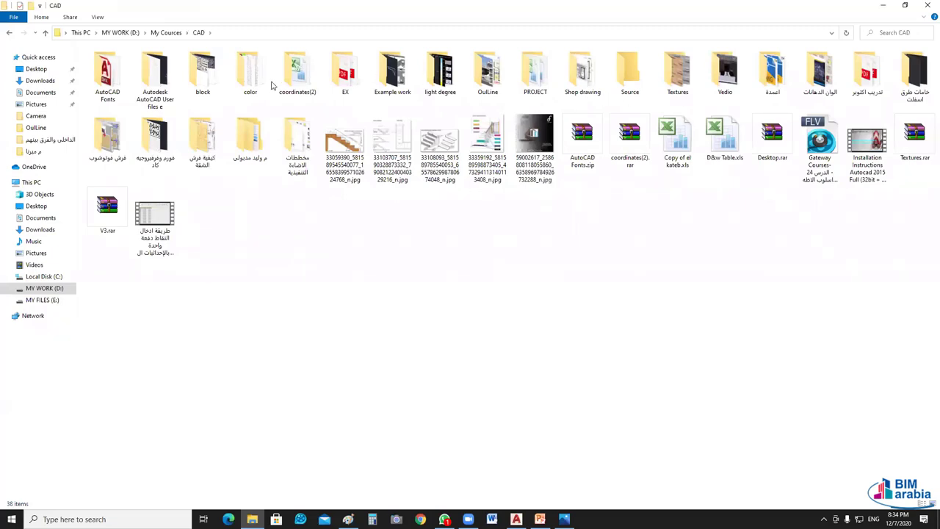
double_click(497, 79)
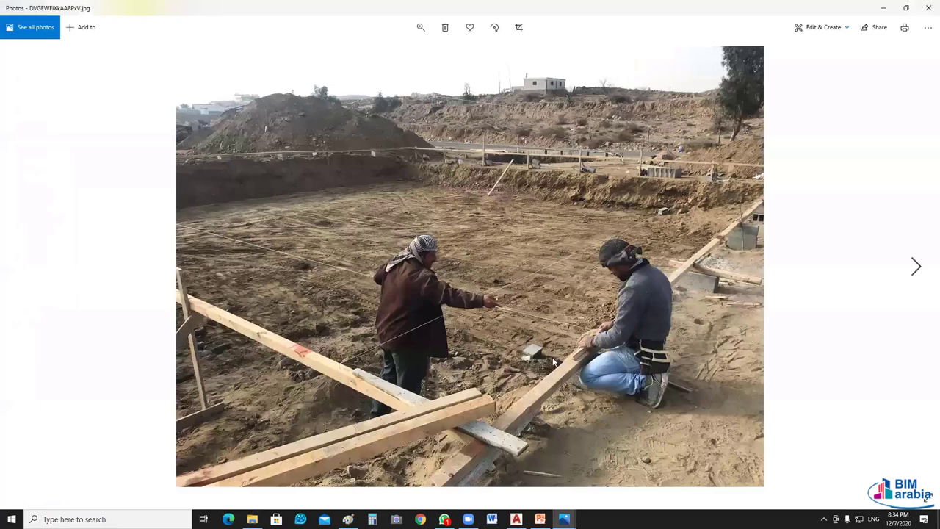
Step: Zoom into the site photo of workers setting out batter boards
ctrl+scroll(554, 361, up, 2)
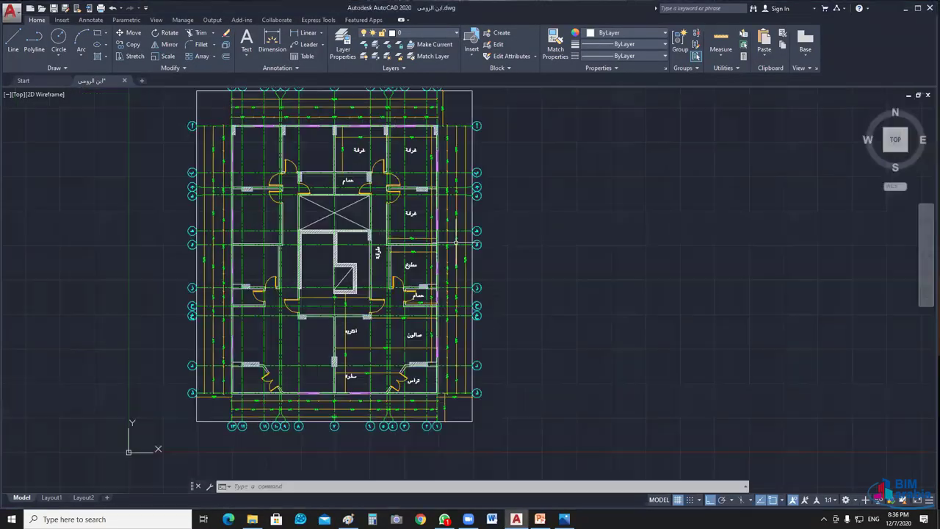
Step: Inspect the floor plan's wall corner near grid lines 12 and 13, then zoom back out
scroll(247, 443, up, 5)
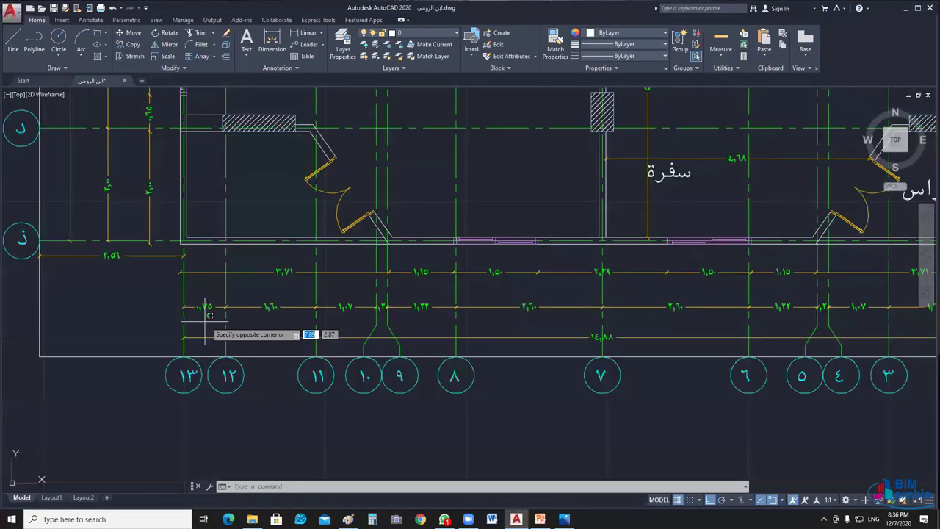
click(157, 328)
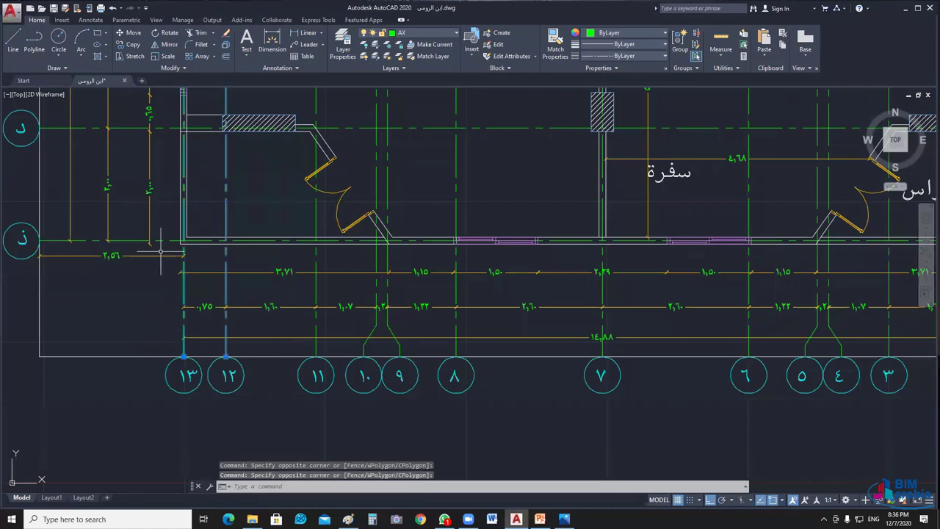
scroll(161, 251, up, 5)
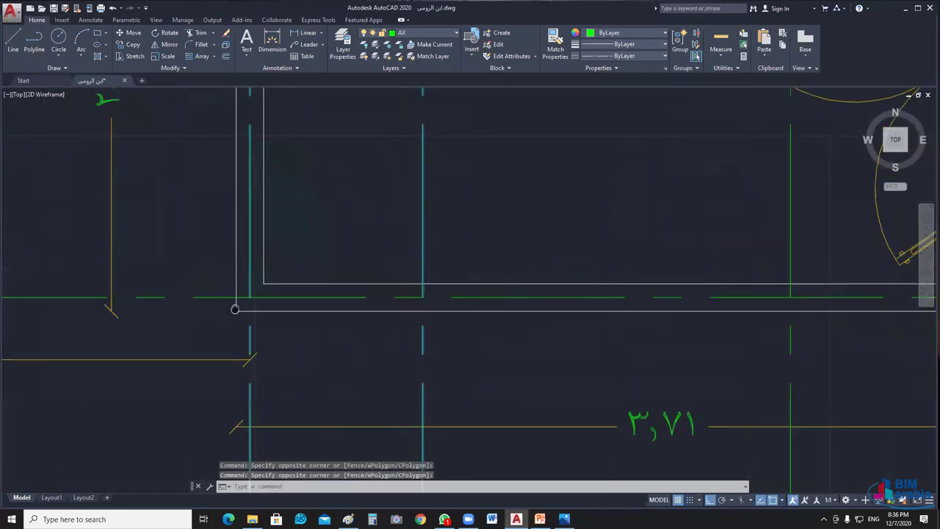
middle_drag(235, 308, 243, 324)
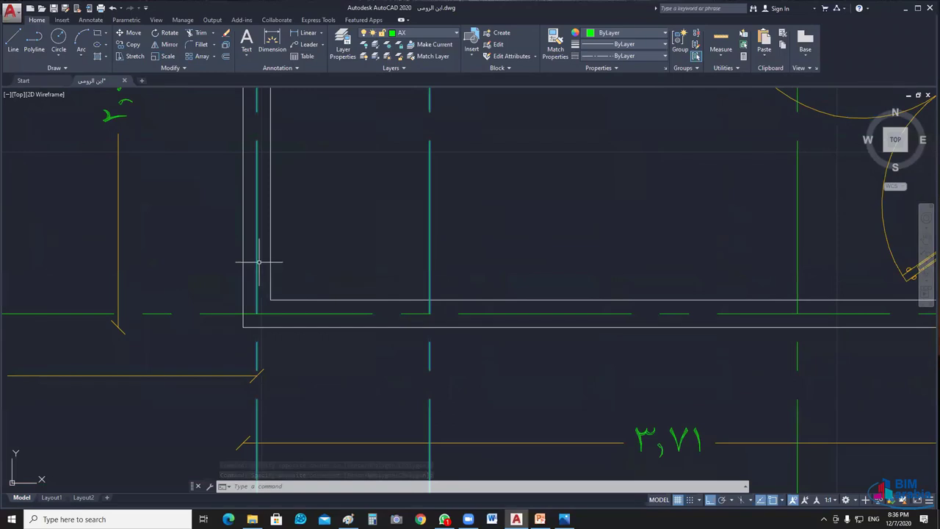
scroll(258, 262, down, 5)
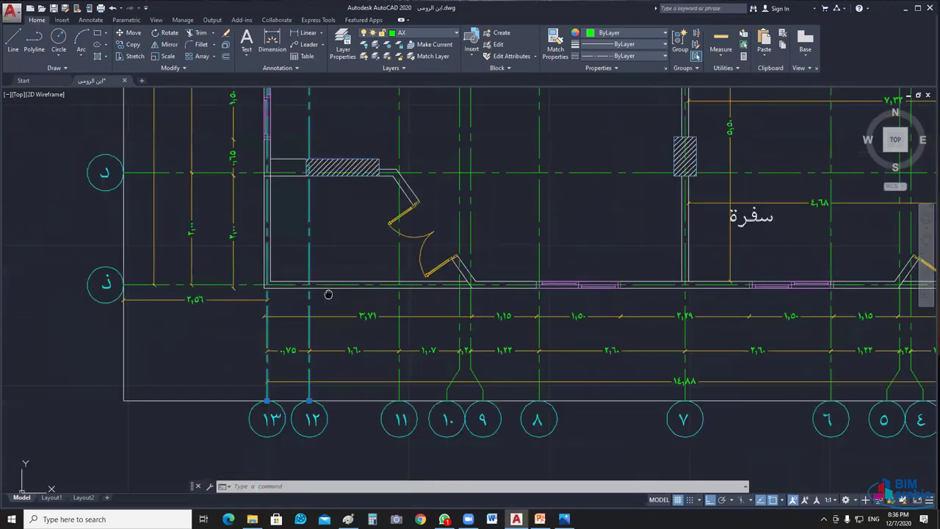
scroll(328, 294, down, 5)
Step: Open P1 from the Start page's recent documents and try selecting its grid lines
key(ctrl+Tab)
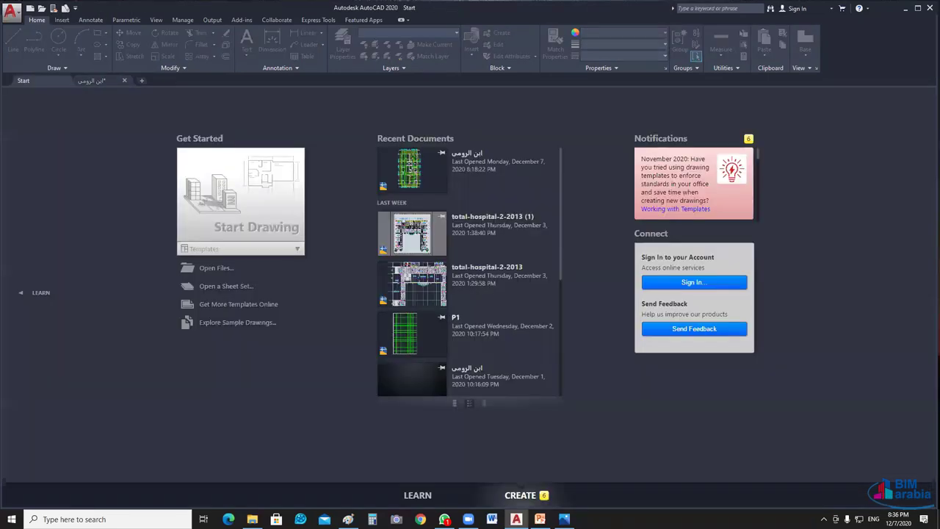
click(533, 318)
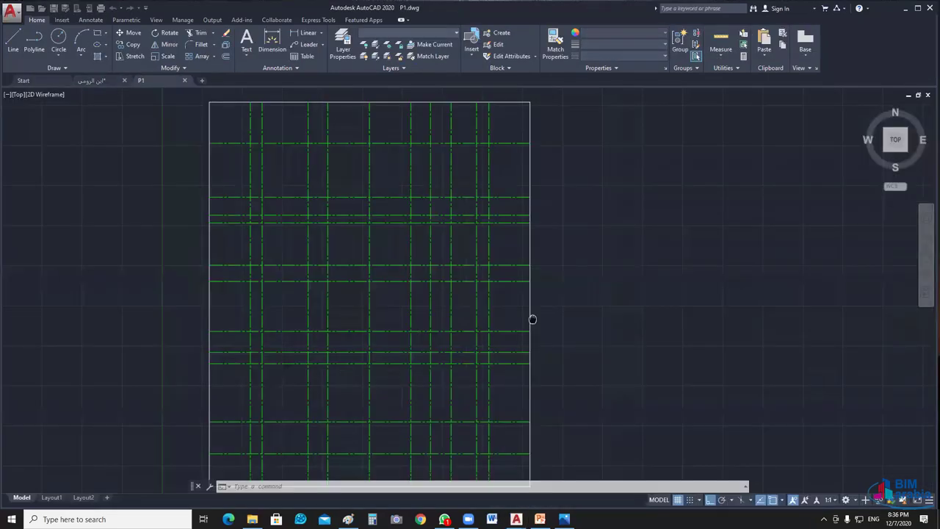
middle_drag(532, 319, 554, 292)
click(570, 275)
click(537, 283)
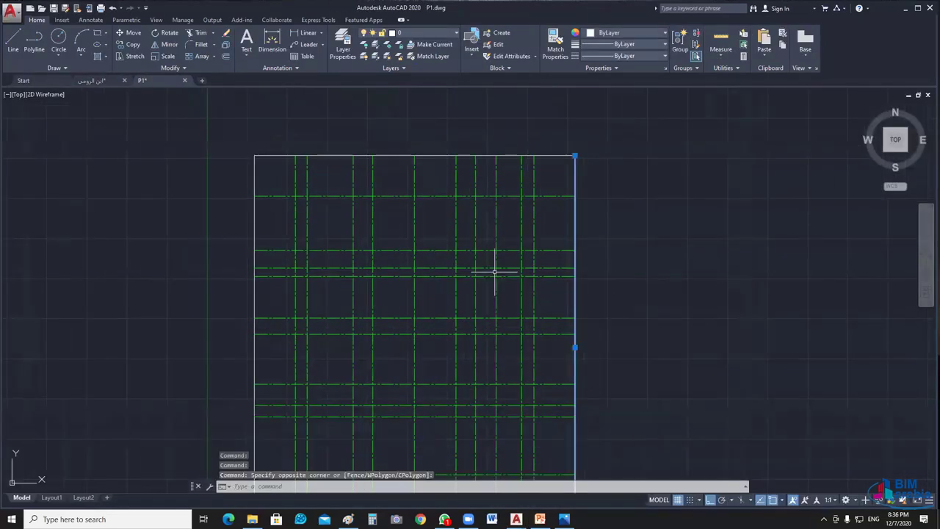
middle_drag(495, 267, 532, 234)
scroll(342, 365, up, 5)
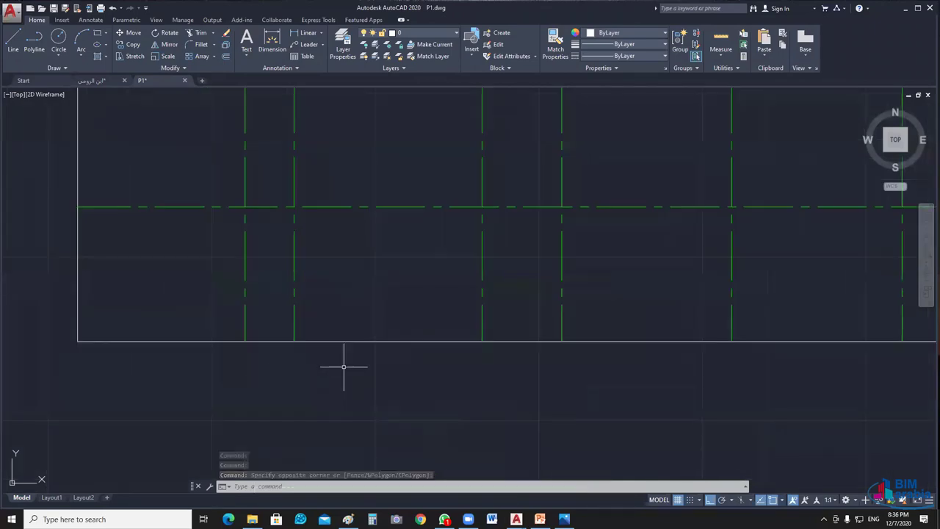
key(Escape)
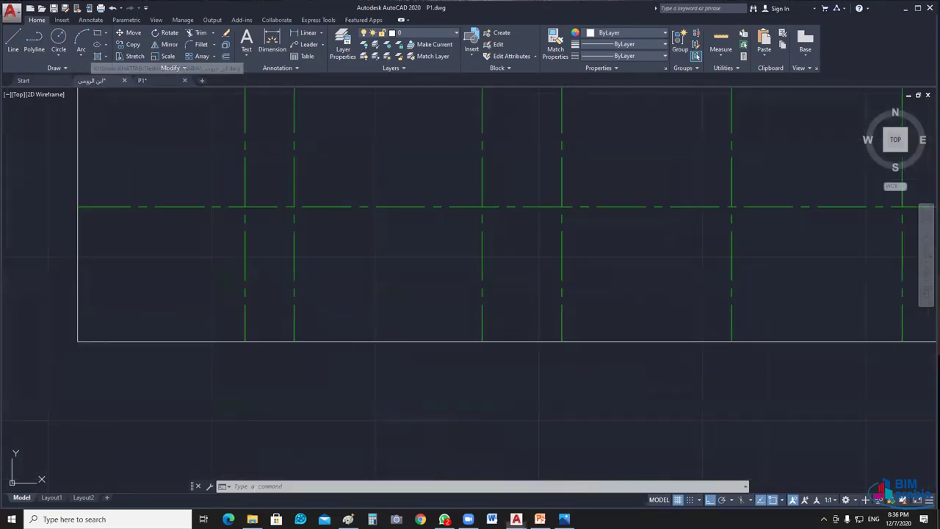
Step: In the ابن الرومي plan, review the 1,50 and 2,60 dimension rows and grid bubbles
click(91, 81)
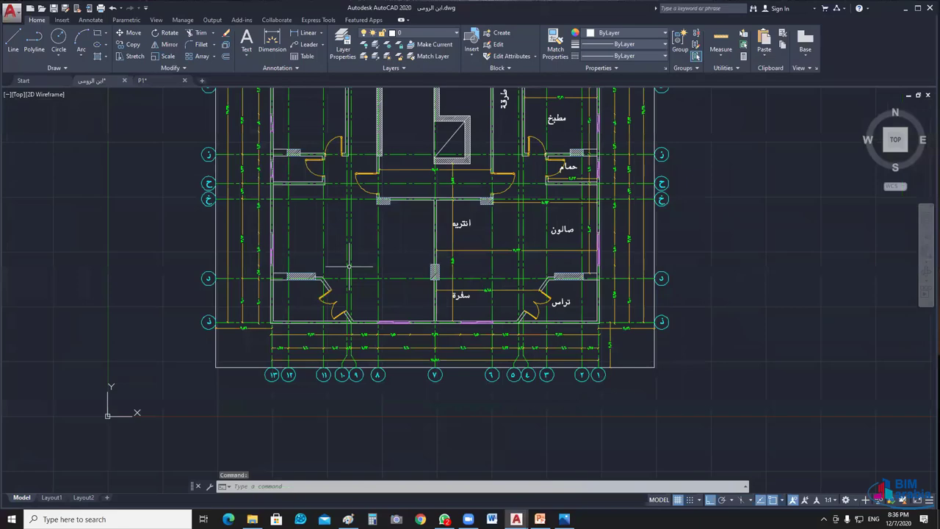
scroll(280, 358, up, 6)
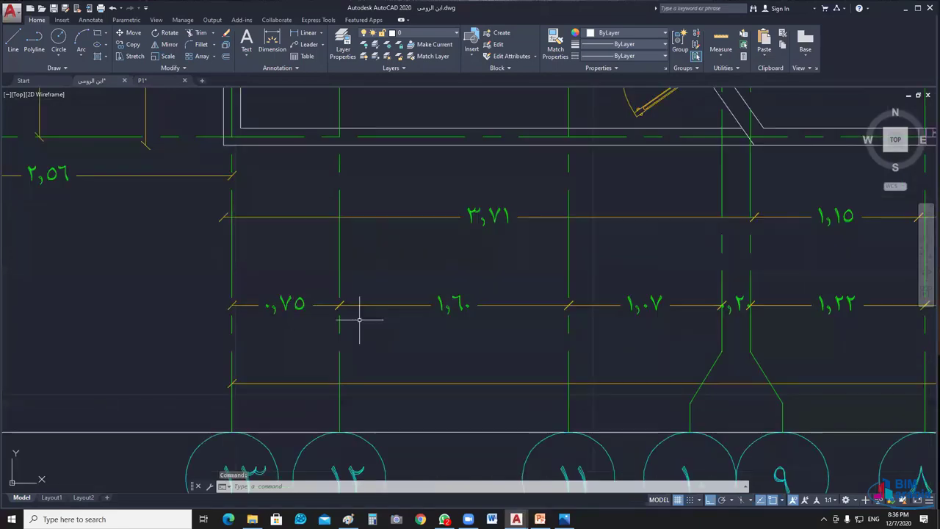
middle_drag(437, 304, 310, 330)
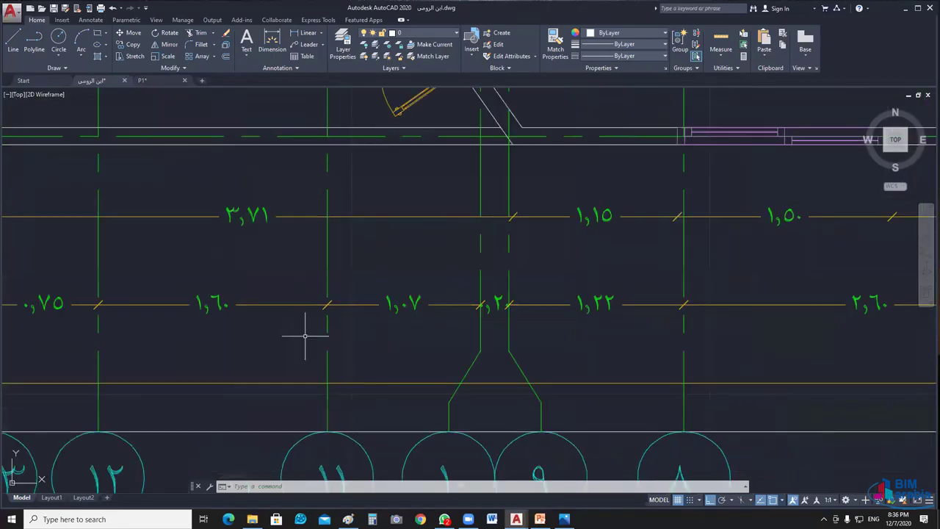
middle_drag(414, 301, 374, 301)
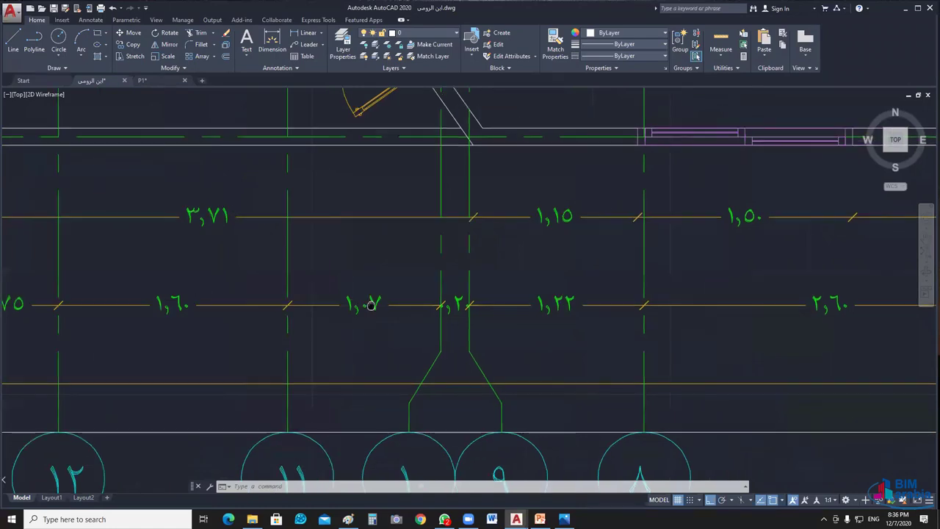
mouse_move(459, 301)
middle_down()
mouse_move(395, 301)
mouse_move(348, 321)
mouse_move(294, 314)
middle_up()
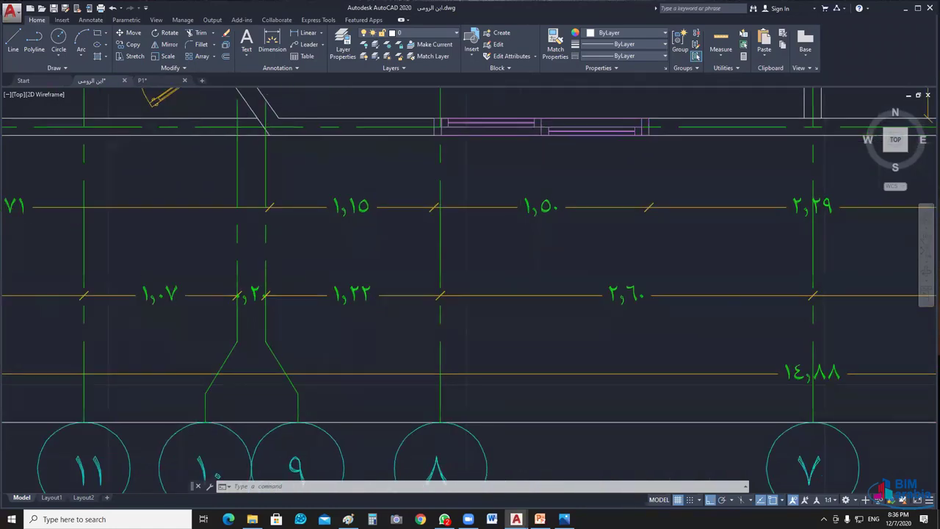
mouse_move(777, 316)
middle_down()
mouse_move(483, 294)
mouse_move(346, 262)
middle_up()
scroll(428, 277, down, 2)
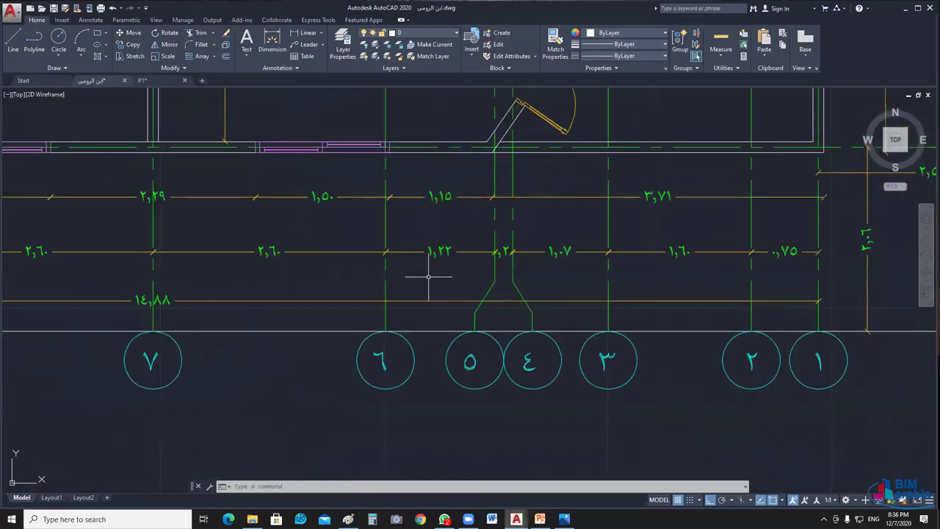
scroll(429, 277, down, 2)
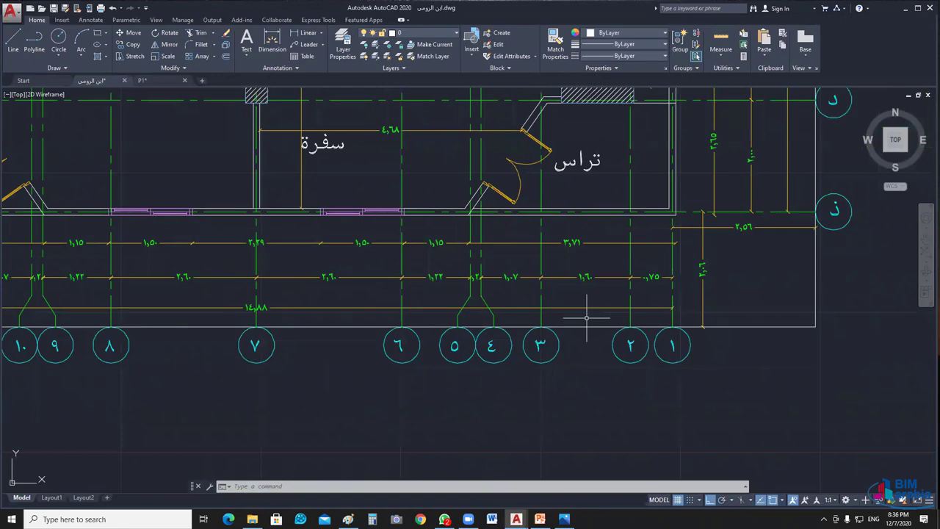
scroll(587, 318, down, 4)
scroll(571, 382, up, 2)
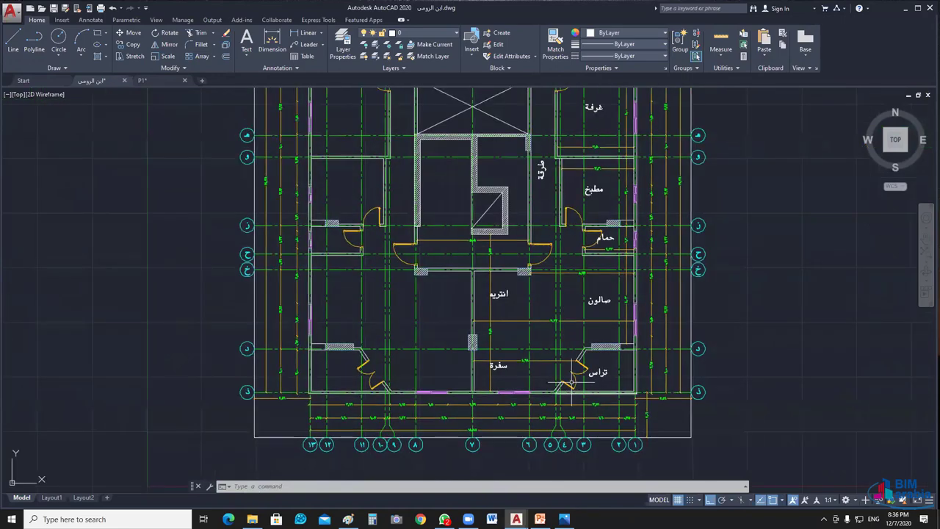
Step: Return to P1 and bring its whole grid into view
key(ctrl+Tab)
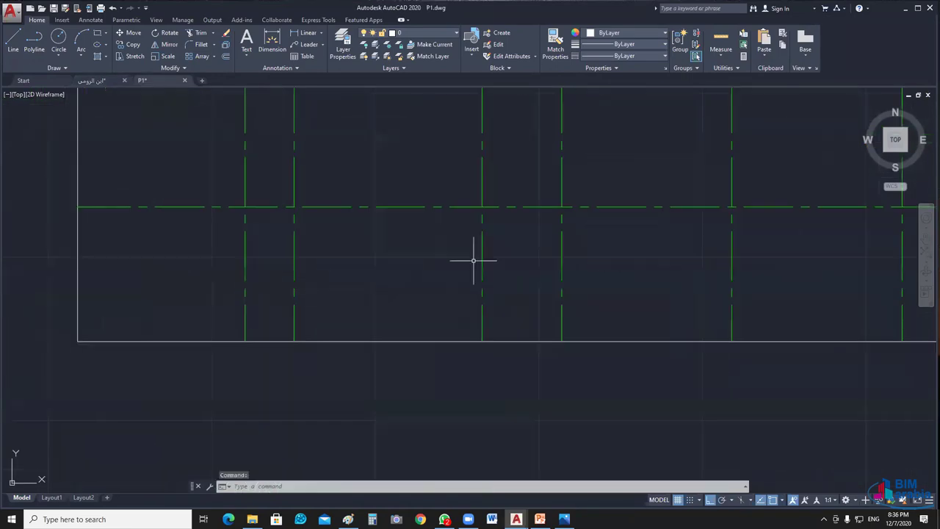
scroll(473, 260, down, 5)
mouse_move(504, 335)
middle_down()
mouse_move(454, 367)
mouse_move(483, 389)
middle_up()
scroll(454, 367, up, 2)
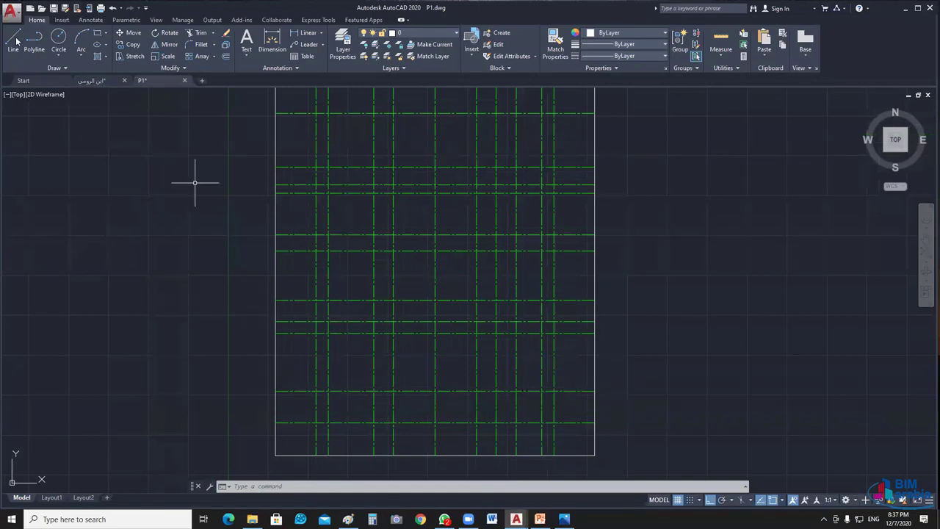
Step: Confirm P1 units are Decimal, 0.00 precision, Meters; keep layer 0 current; show Annotate tools
text(un)
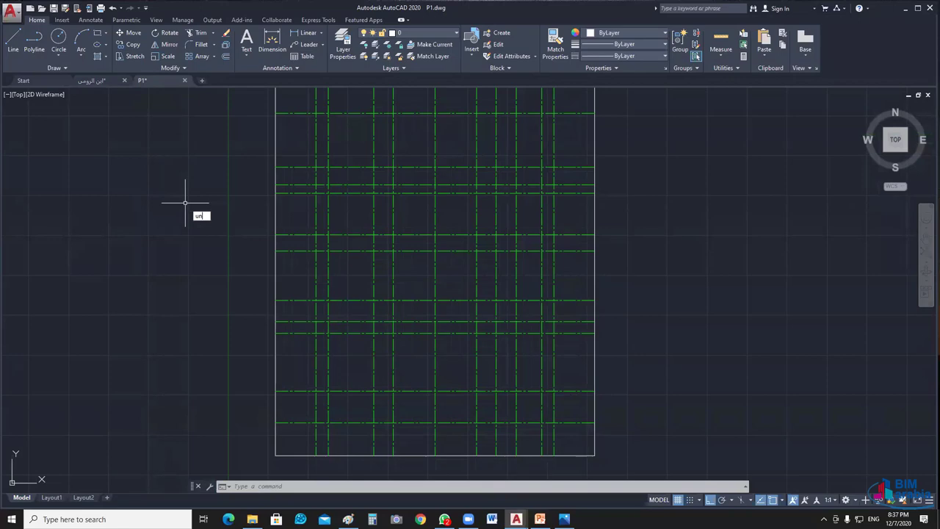
key(Return)
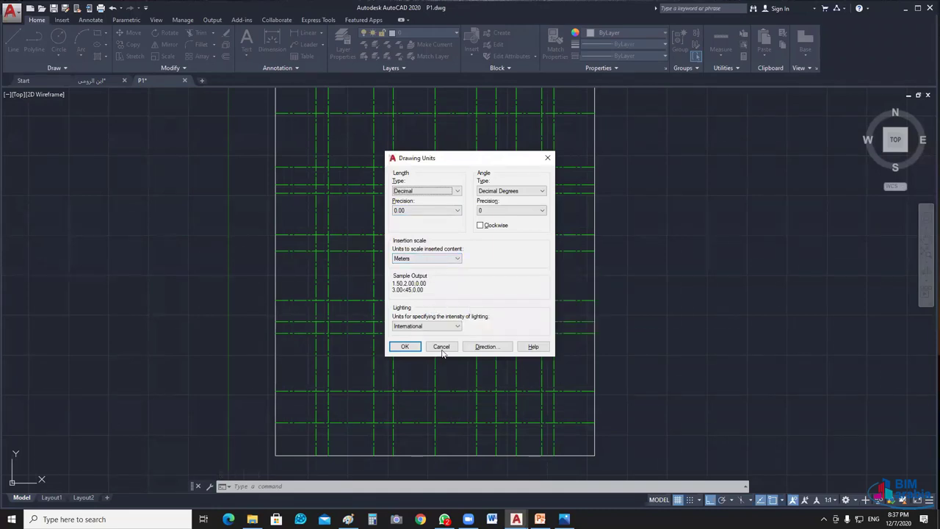
click(453, 33)
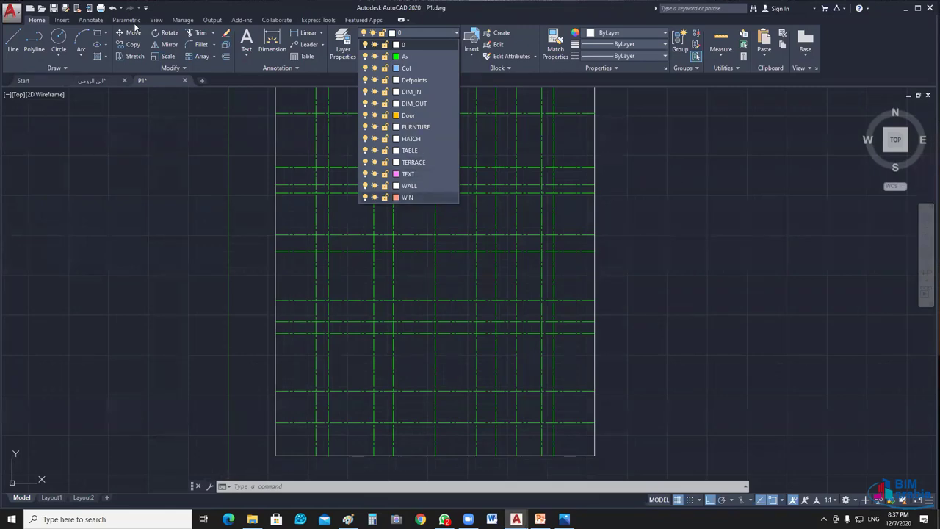
click(467, 147)
click(91, 20)
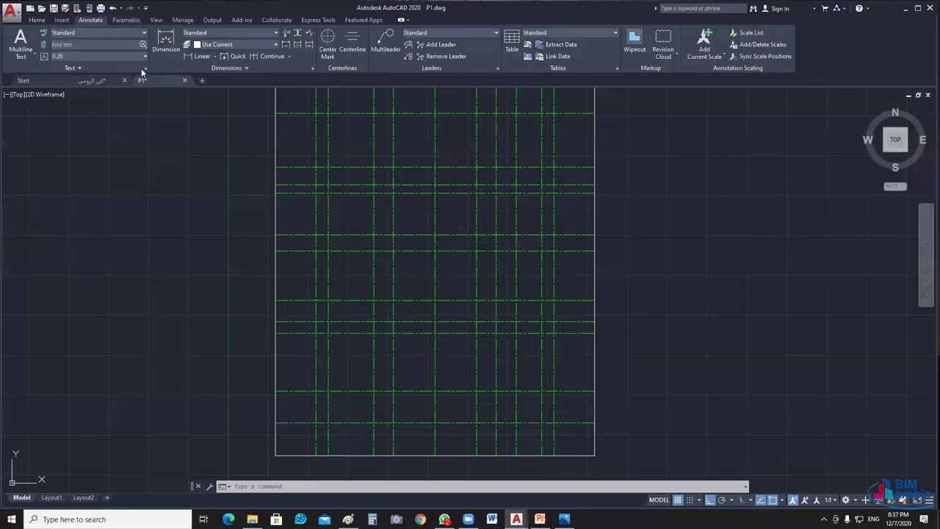
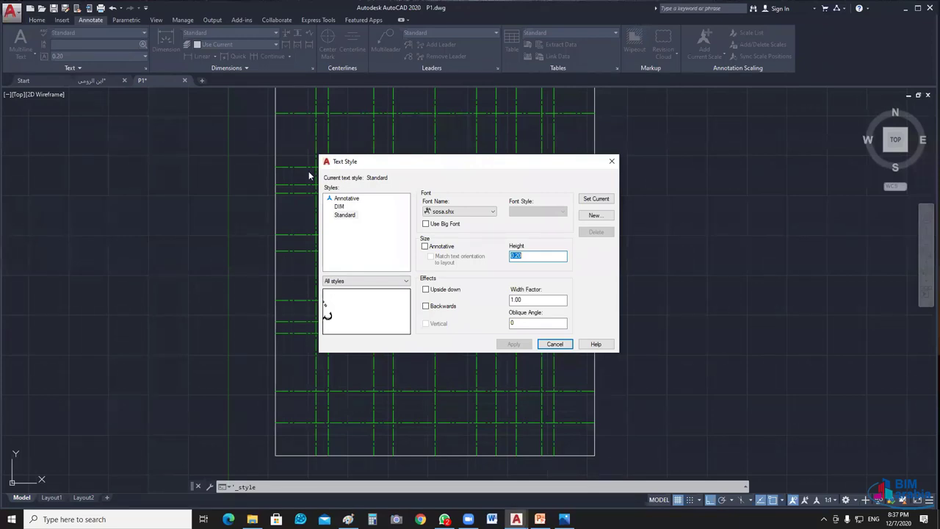
Step: Compare the DIM text style (sosa.shx, height 0.10) with Standard, reselect DIM, then open DIMSTYLE
click(339, 206)
click(344, 208)
click(346, 214)
key(Up)
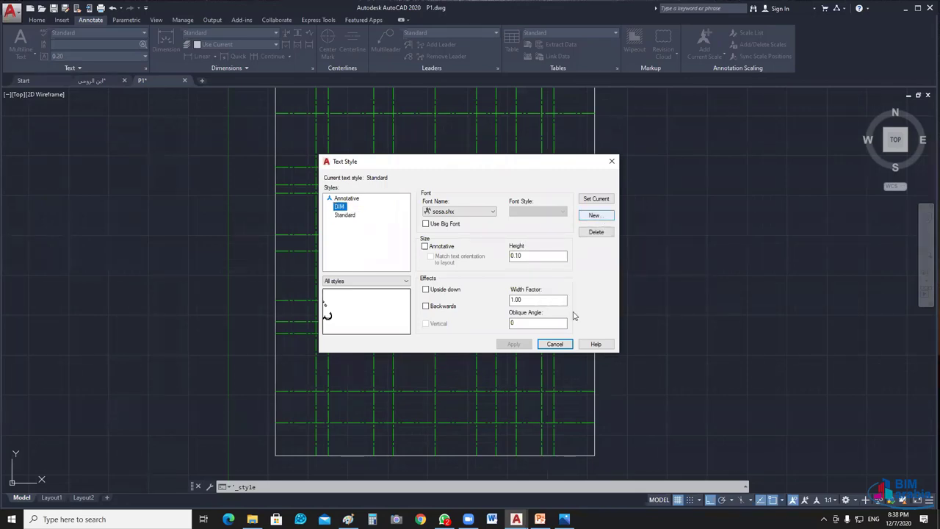
click(312, 68)
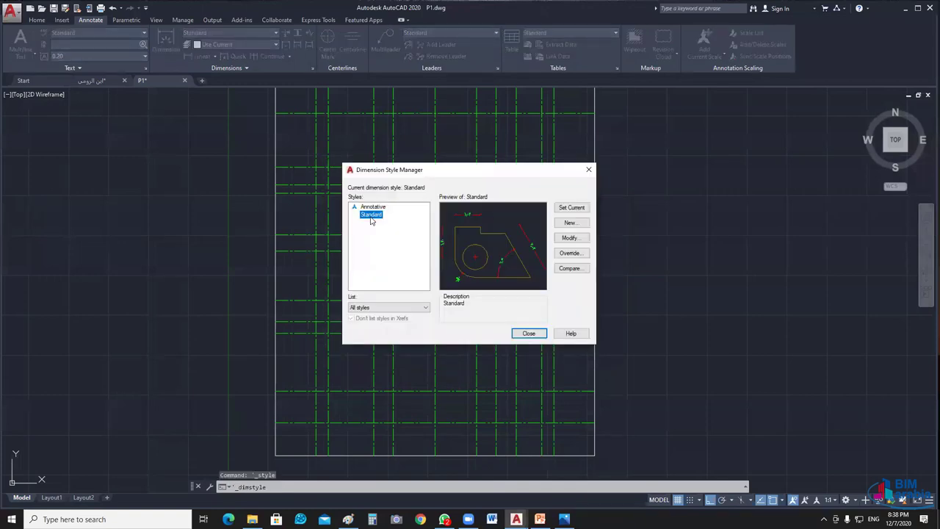
Step: Edit the Standard dimension style, checking its 0.06 arrow size and setting the text style to DIM
click(571, 237)
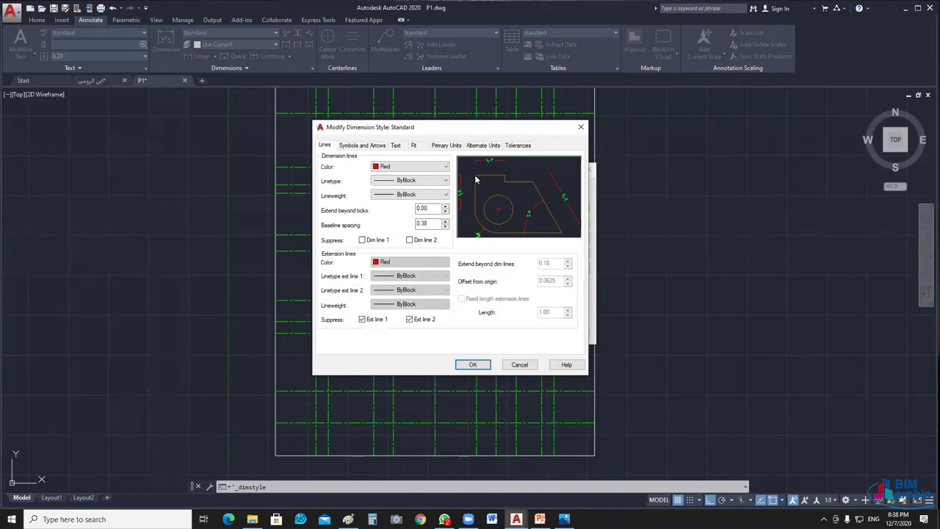
click(364, 146)
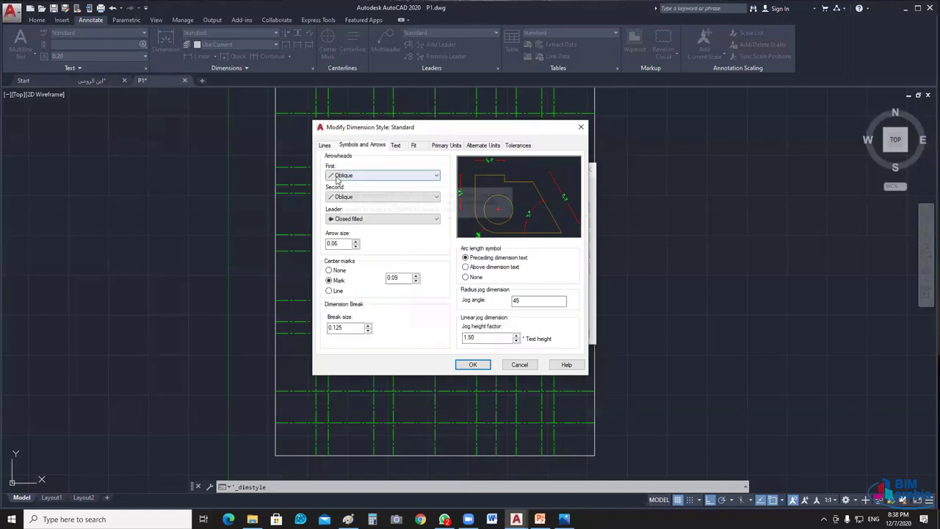
double_click(328, 246)
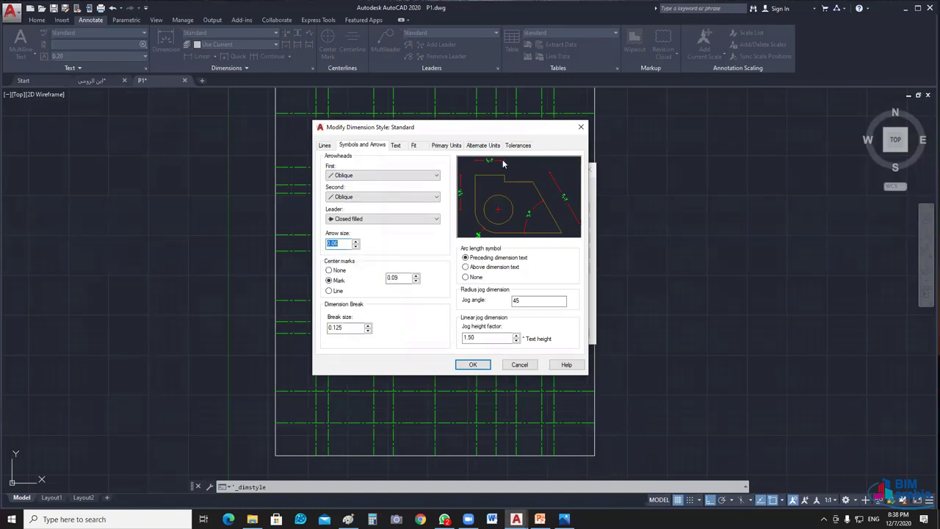
click(395, 144)
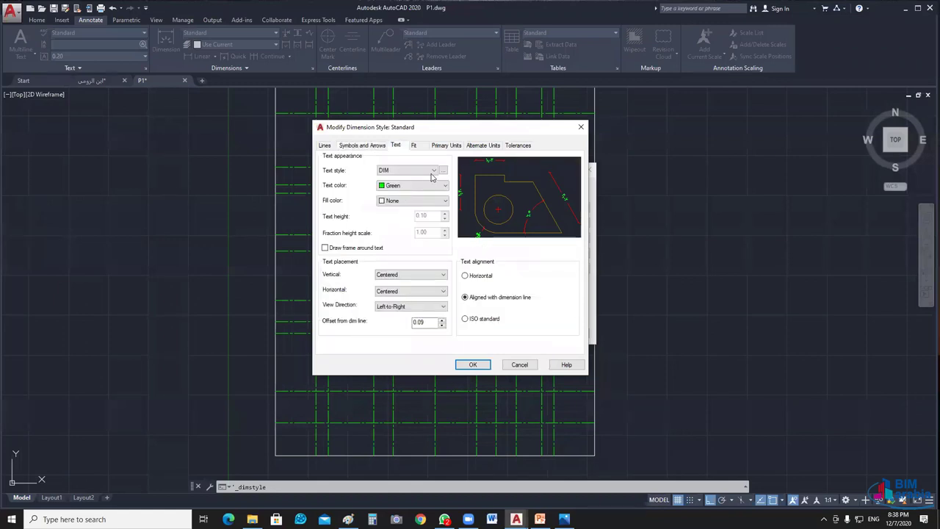
click(434, 170)
click(393, 307)
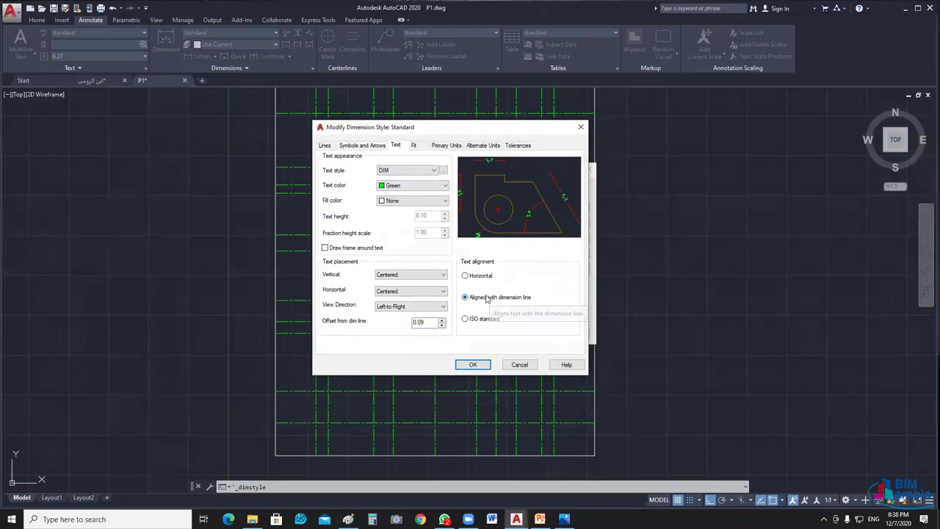
Step: Review the Fit and Primary Units settings, then confirm and close the dimension style dialogs
key(ctrl+Tab)
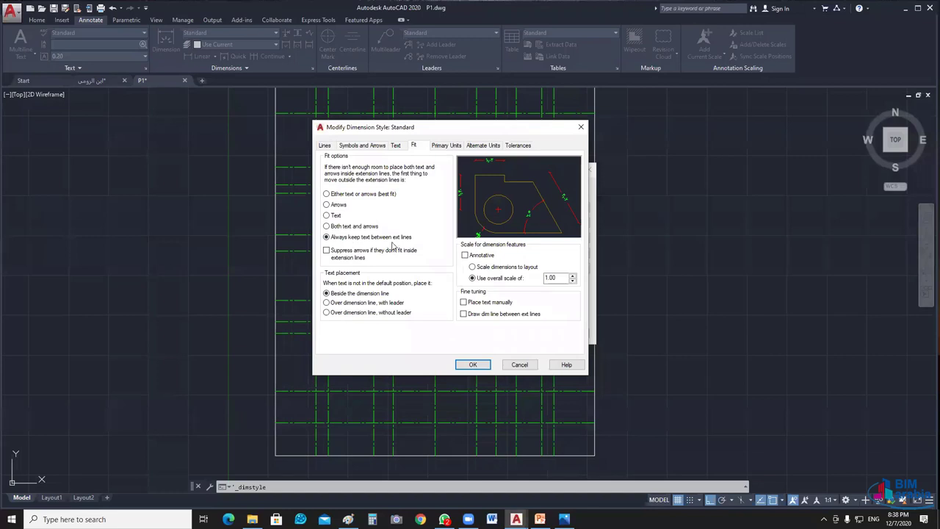
key(ctrl+Tab)
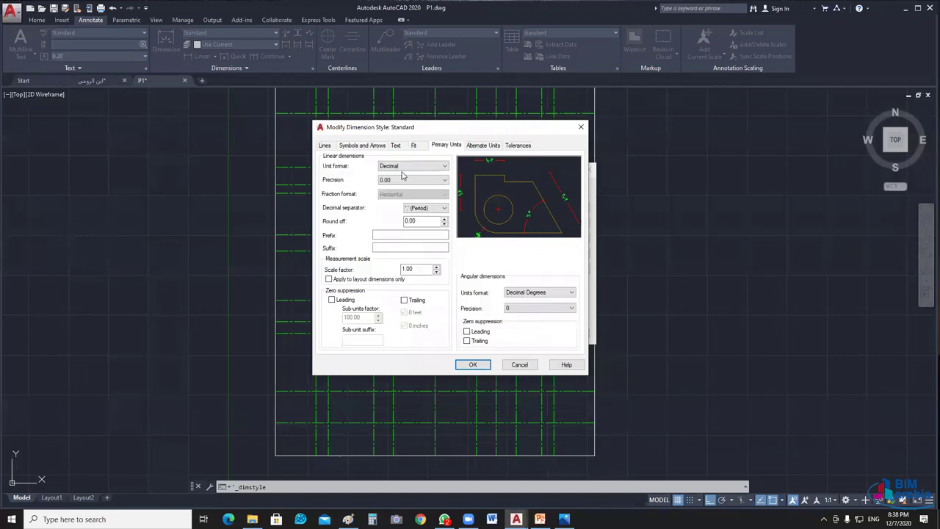
click(472, 365)
click(529, 333)
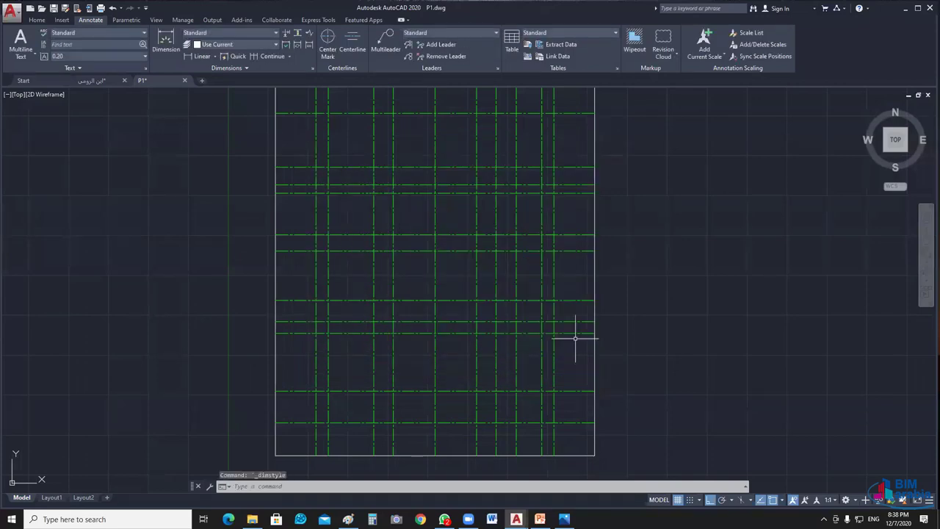
Step: Show the Home ribbon tools and frame the P1 grid outline in the view
click(36, 20)
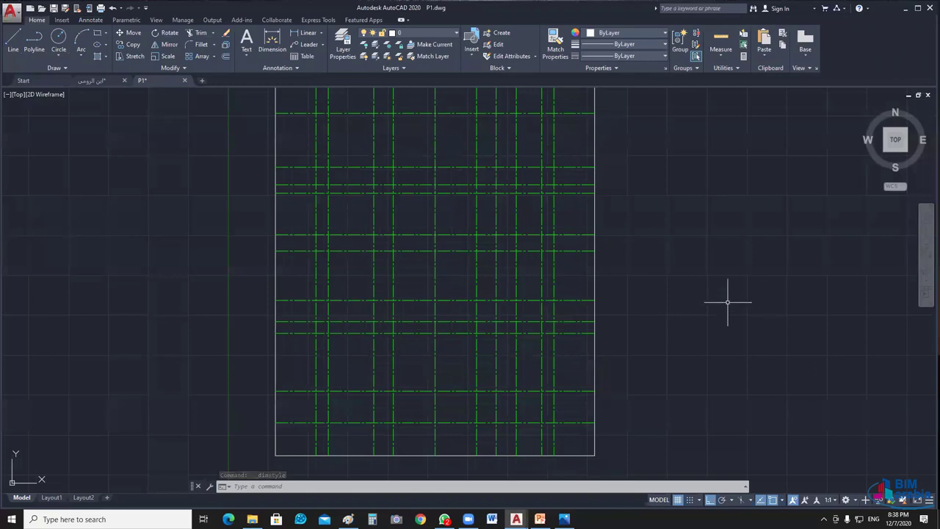
scroll(590, 230, down, 2)
middle_drag(589, 230, 642, 259)
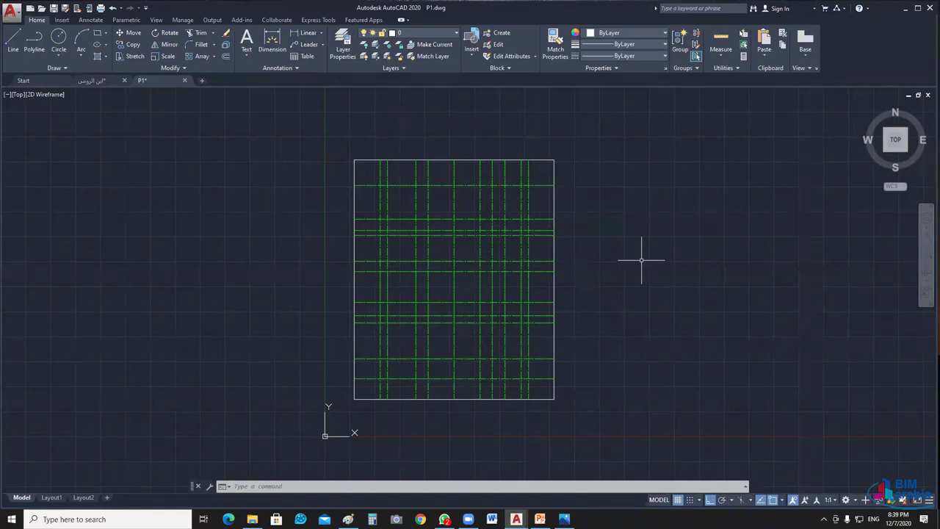
scroll(514, 289, up, 2)
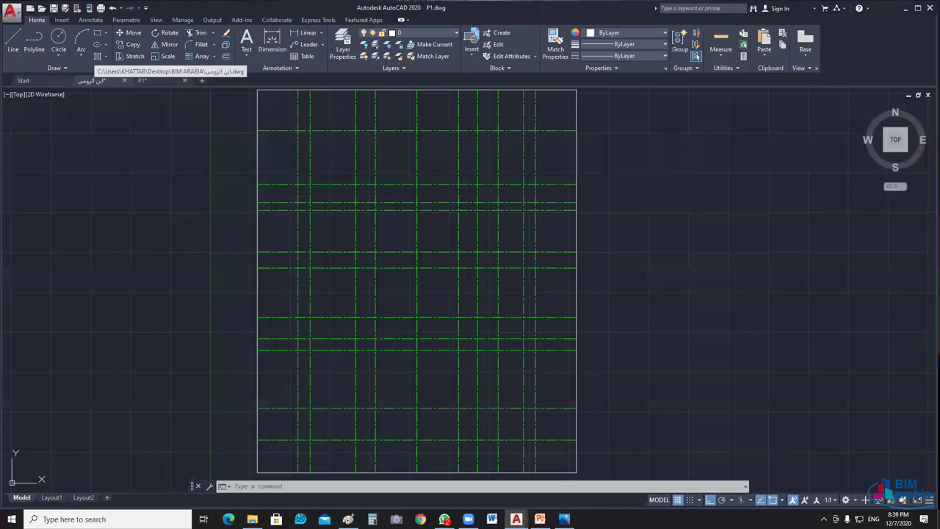
Step: On the reference plan, select all similar column hatches and isolate them
click(95, 80)
scroll(629, 365, up, 3)
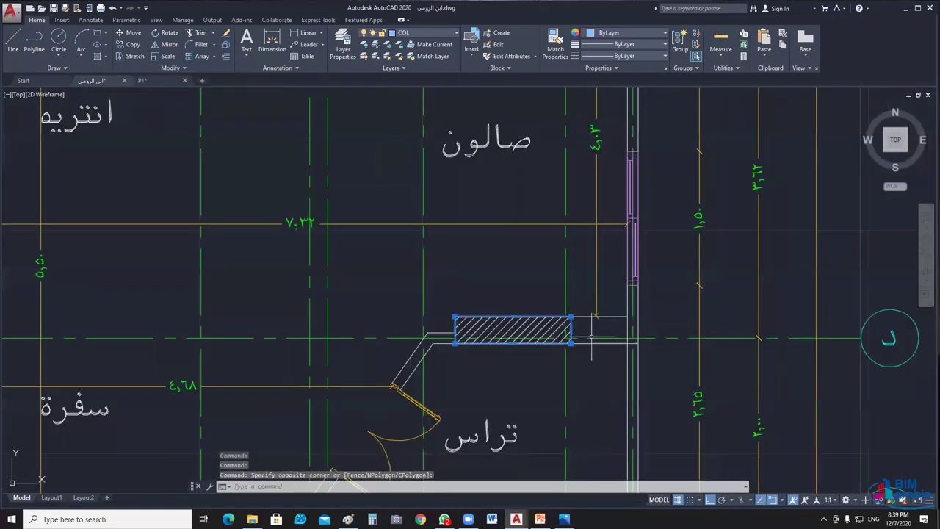
right_click(490, 236)
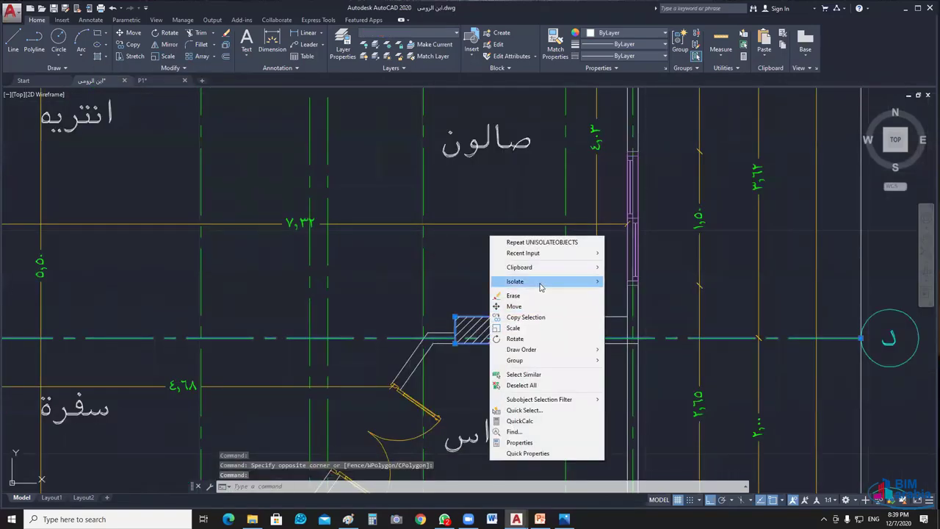
mouse_move(515, 282)
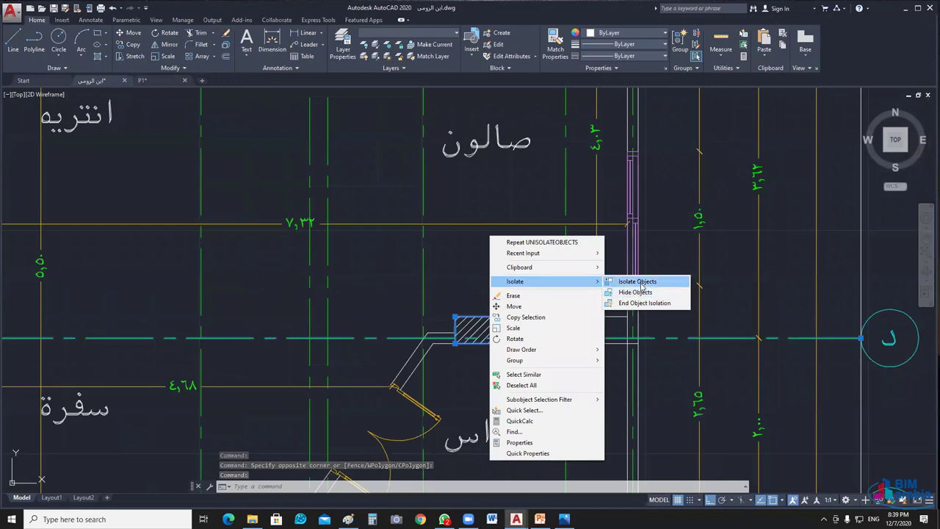
click(543, 378)
right_click(505, 252)
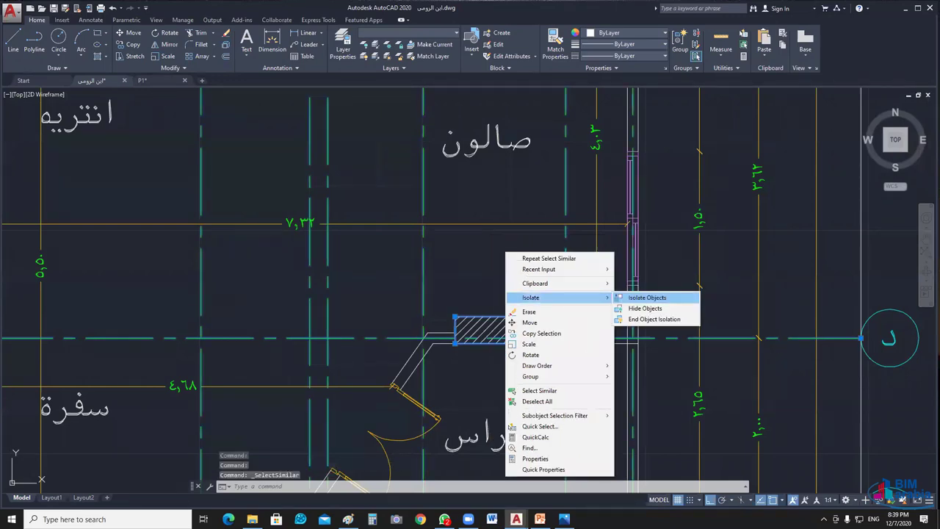
click(647, 298)
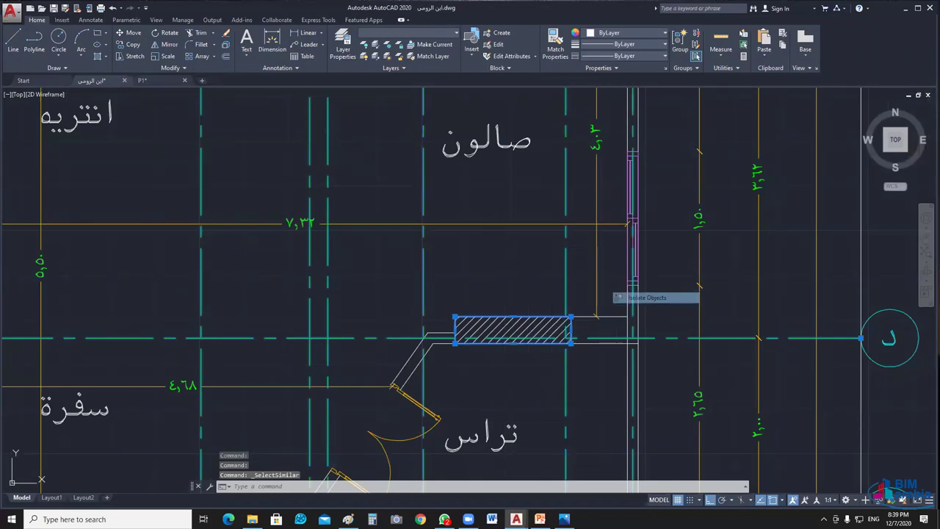
Step: Zoom in and select a column rectangle to inspect it
scroll(562, 338, down, 5)
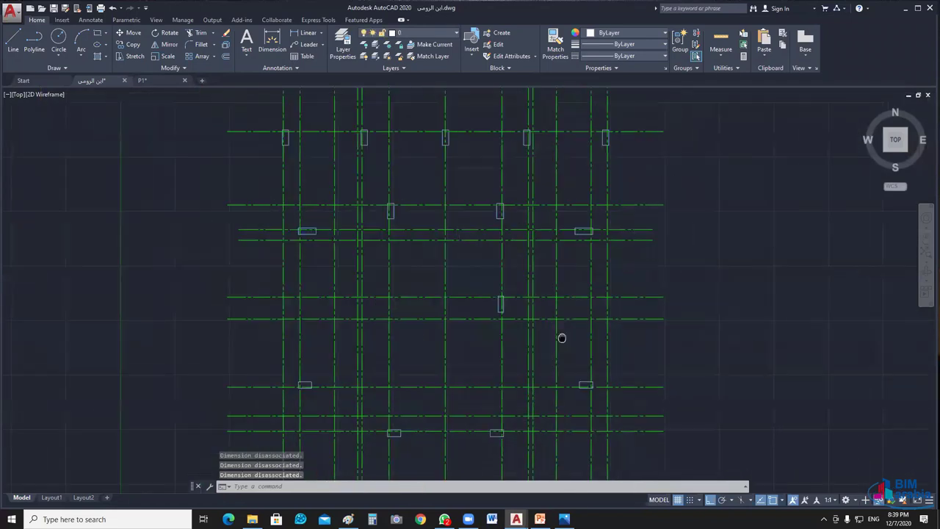
scroll(504, 316, up, 8)
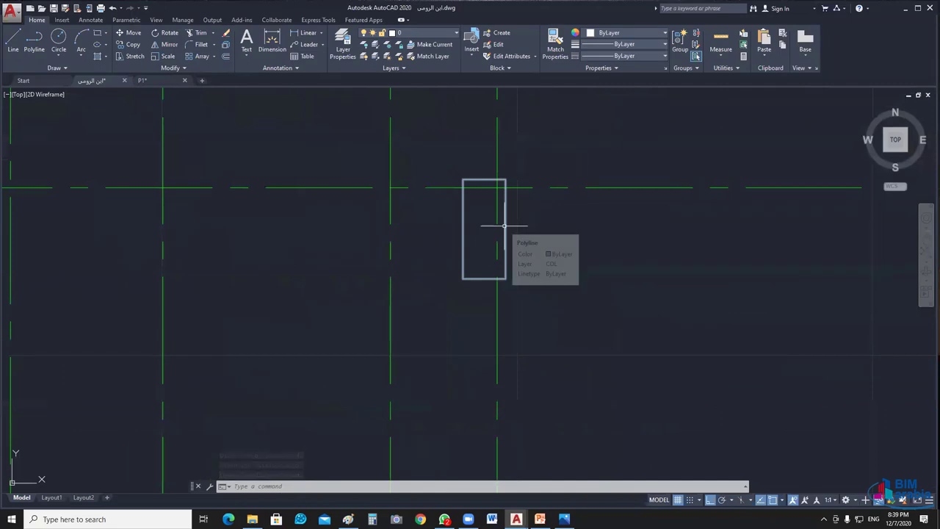
middle_drag(566, 245, 543, 252)
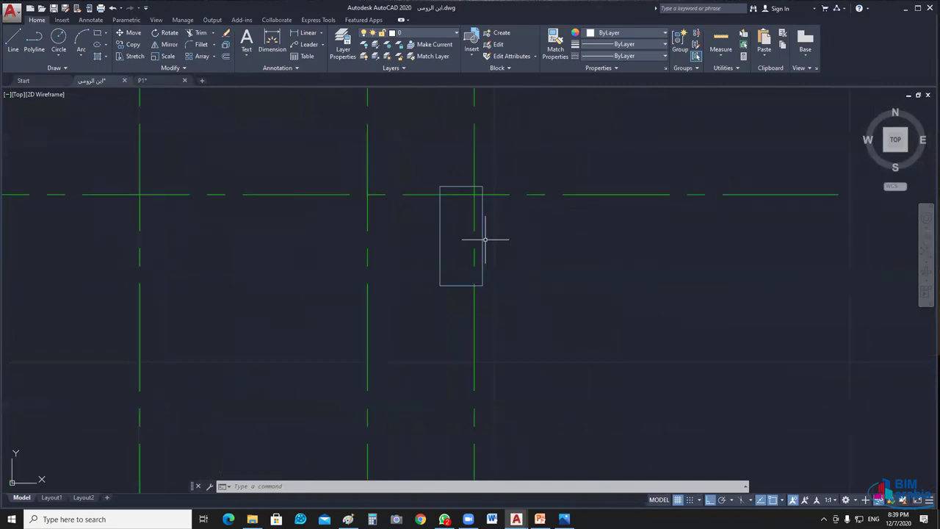
click(486, 245)
click(482, 248)
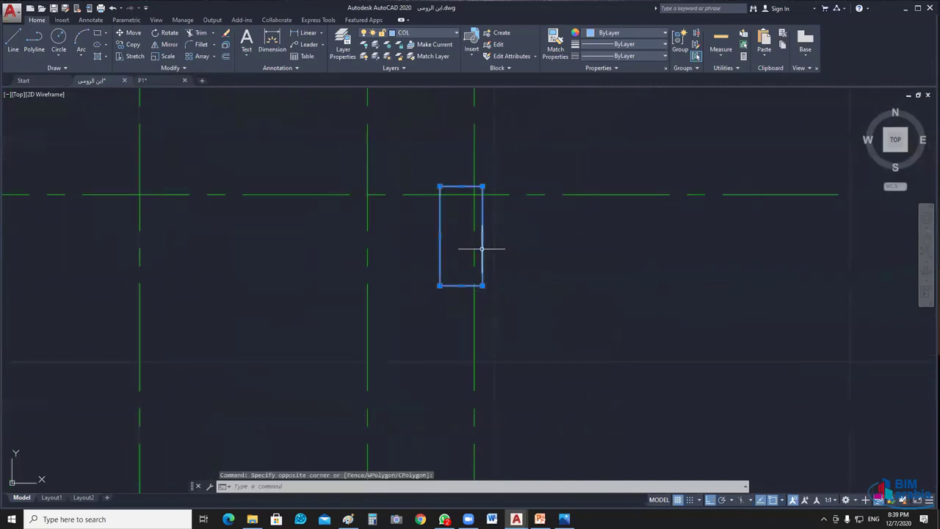
mouse_move(481, 285)
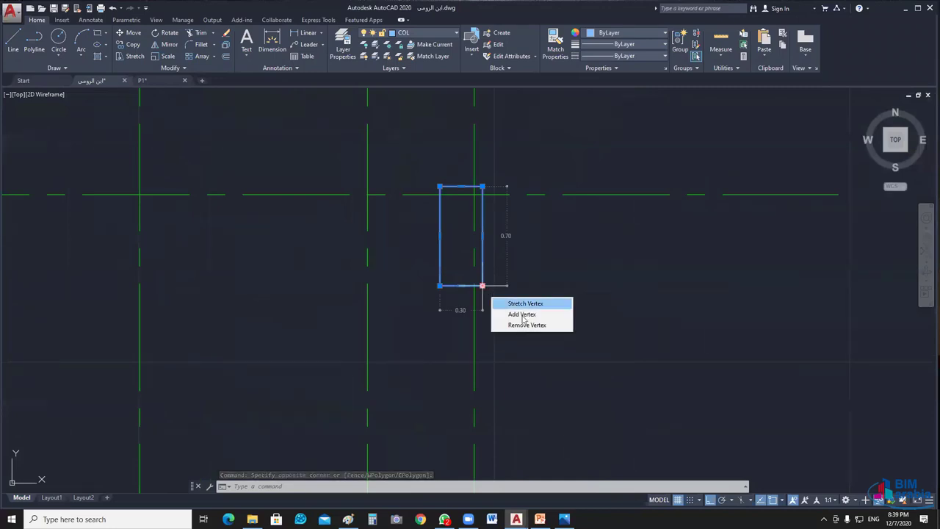
Step: Inspect another column's corner grips, then clear the selection
scroll(492, 384, down, 3)
mouse_move(493, 384)
middle_down()
mouse_move(581, 327)
mouse_move(658, 311)
middle_up()
scroll(566, 247, up, 3)
click(596, 259)
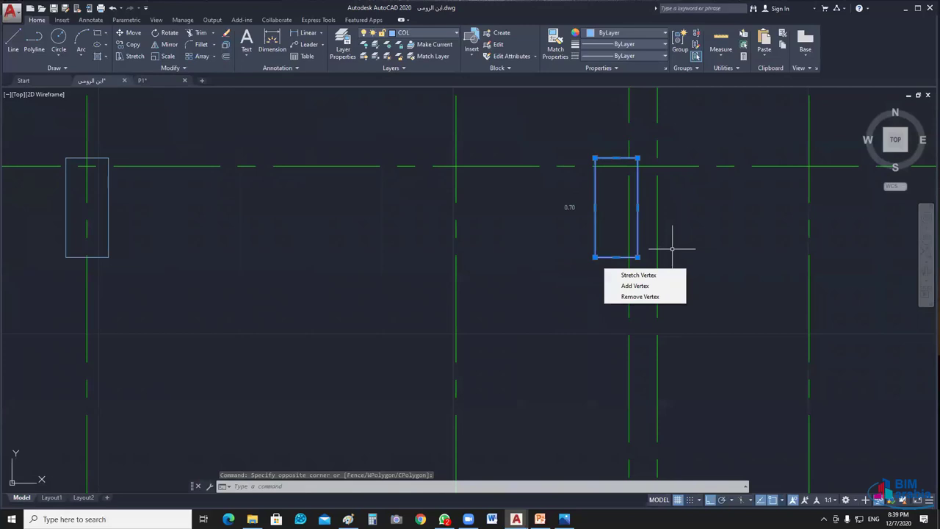
click(638, 257)
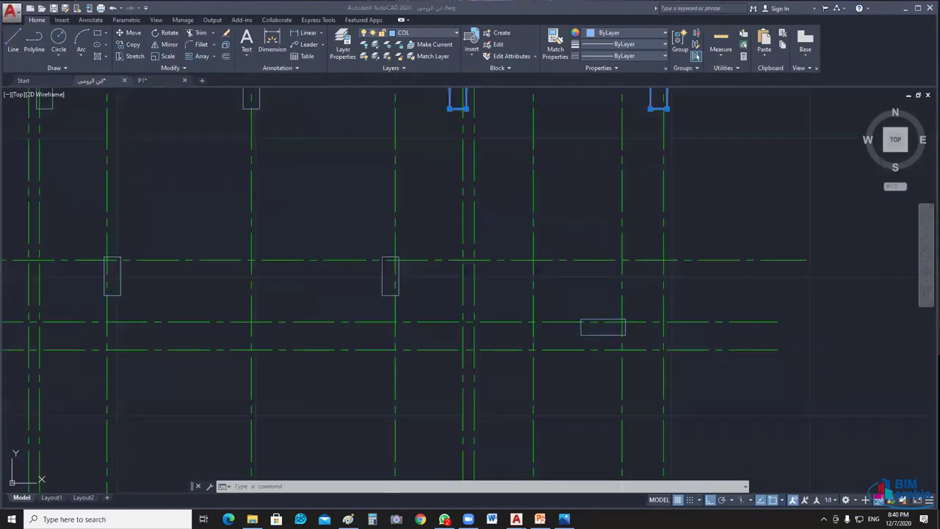
click(588, 166)
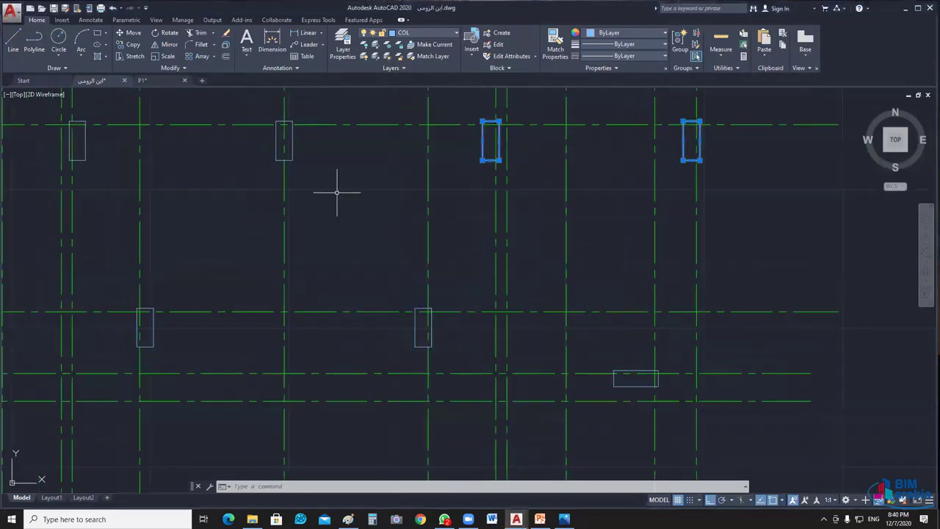
click(374, 190)
mouse_move(382, 204)
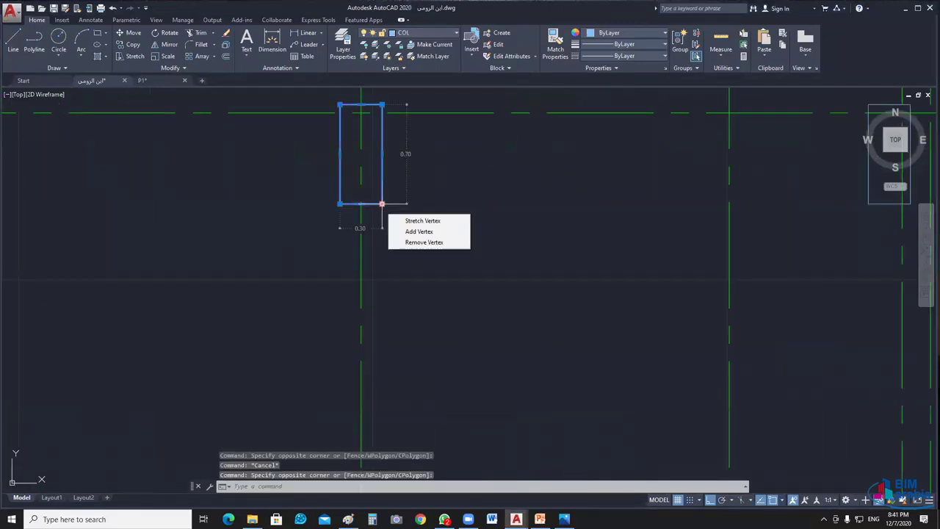
key(Escape)
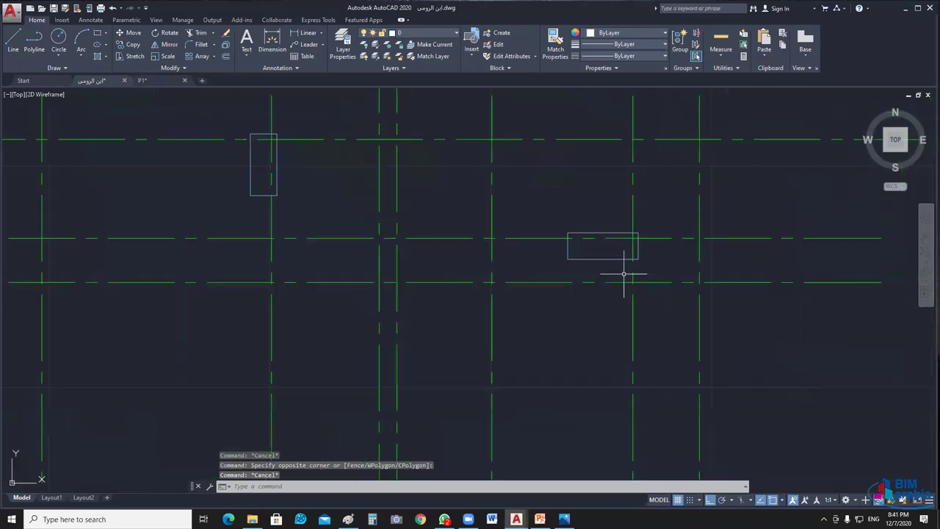
Step: Select the horizontal 0.80×0.30 and vertical 0.30×0.70 column rectangles to compare their sizes
click(623, 274)
click(560, 254)
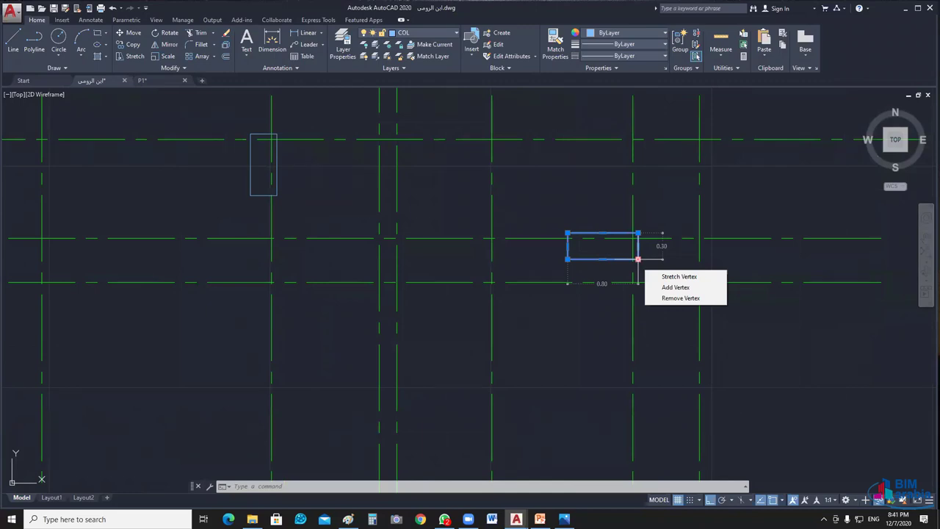
click(262, 180)
click(229, 196)
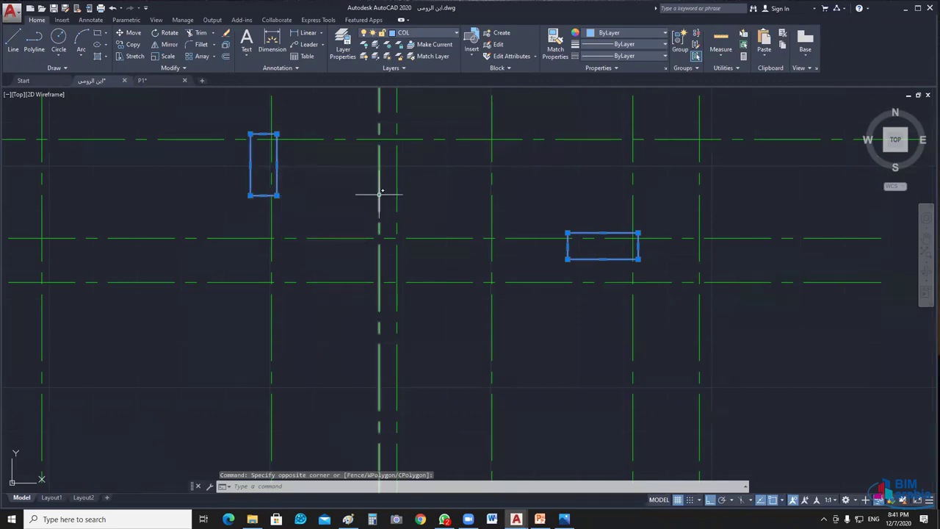
scroll(377, 257, down, 4)
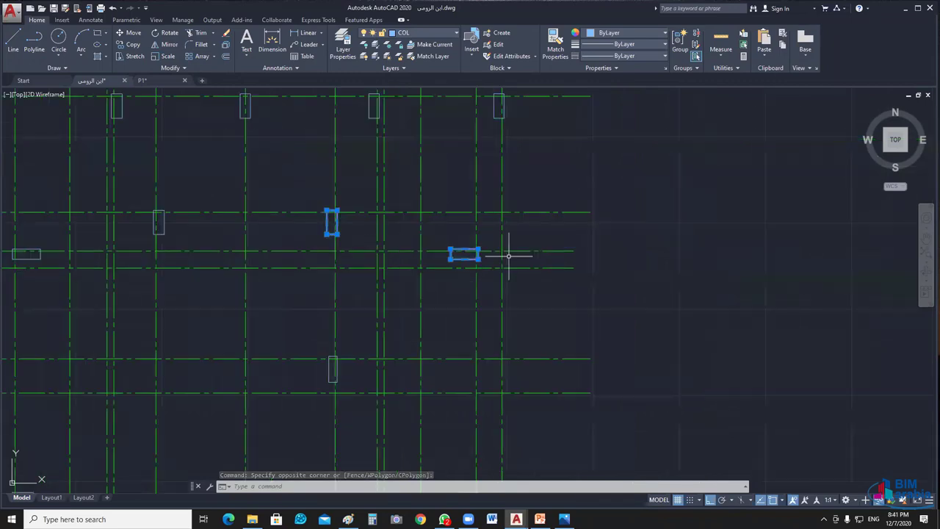
middle_drag(508, 255, 512, 302)
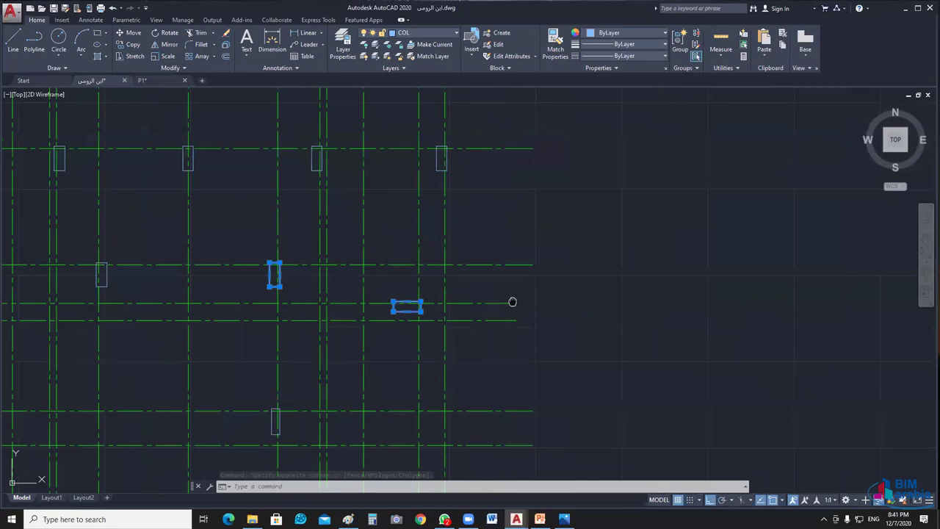
Step: Draw a 0.3 × 0.7 rectangle beside the grid with REC
key(Escape)
mouse_move(512, 302)
middle_down()
mouse_move(483, 326)
mouse_move(398, 326)
middle_up()
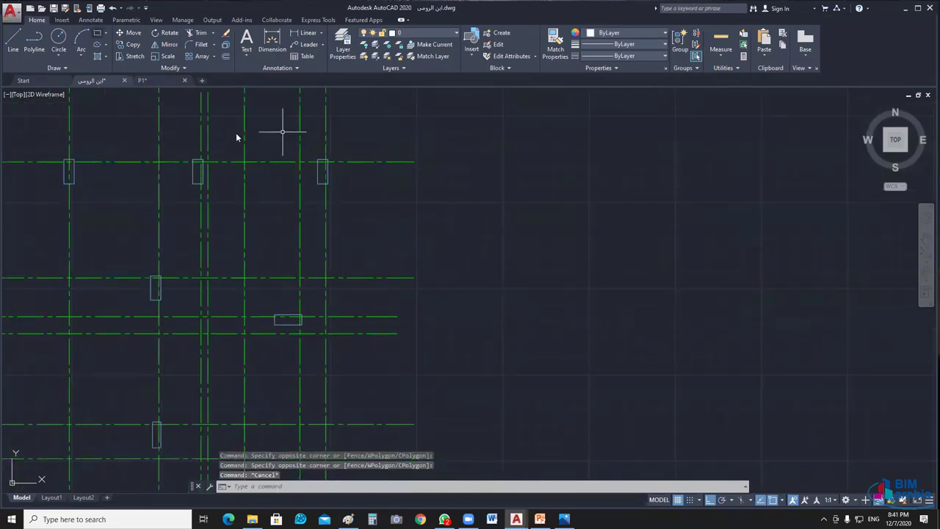
text(rec)
key(Return)
click(485, 259)
text(-3)
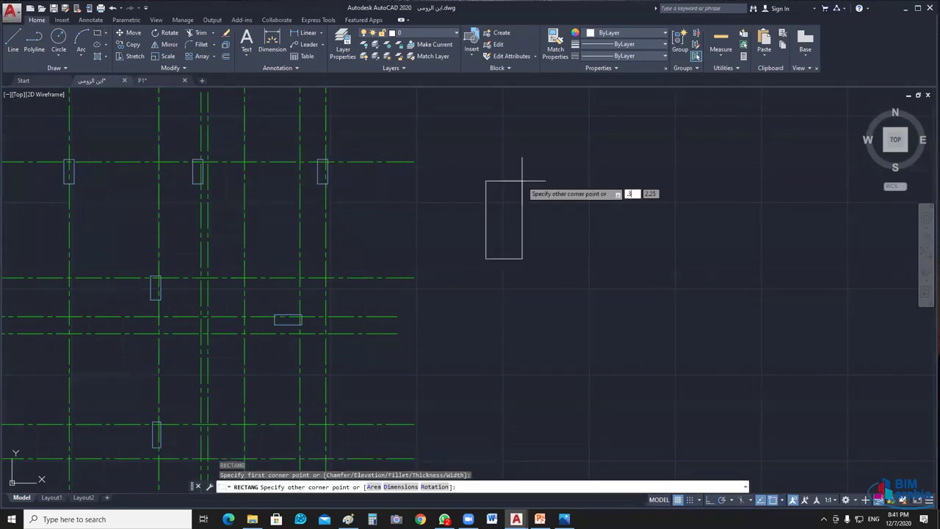
text(@.3,.7)
key(Return)
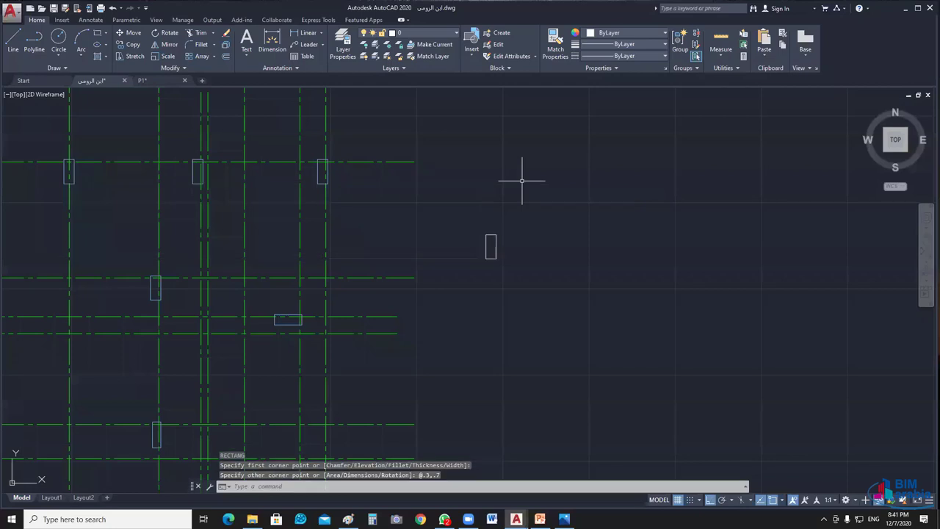
Step: Draw a second 0.3 × 0.8 rectangle next to the first
scroll(536, 257, up, 2)
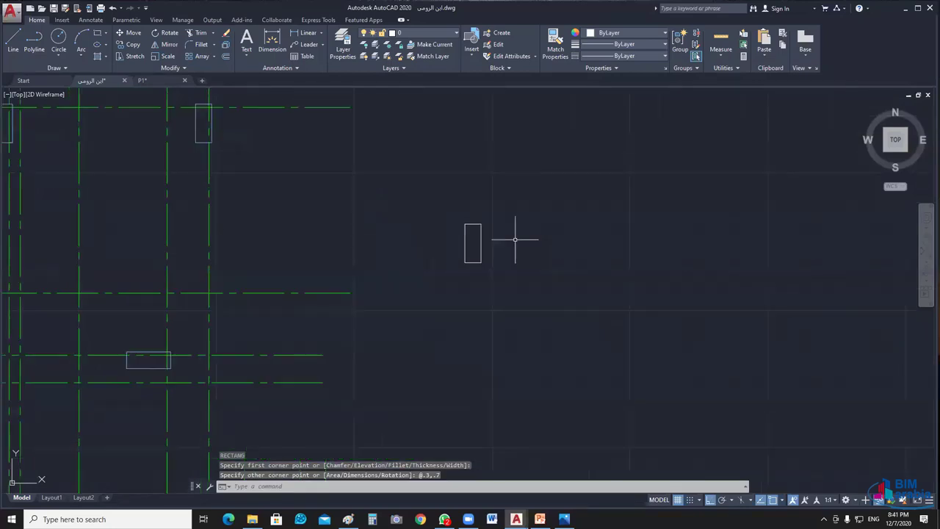
scroll(514, 237, up, 2)
key(Return)
click(471, 280)
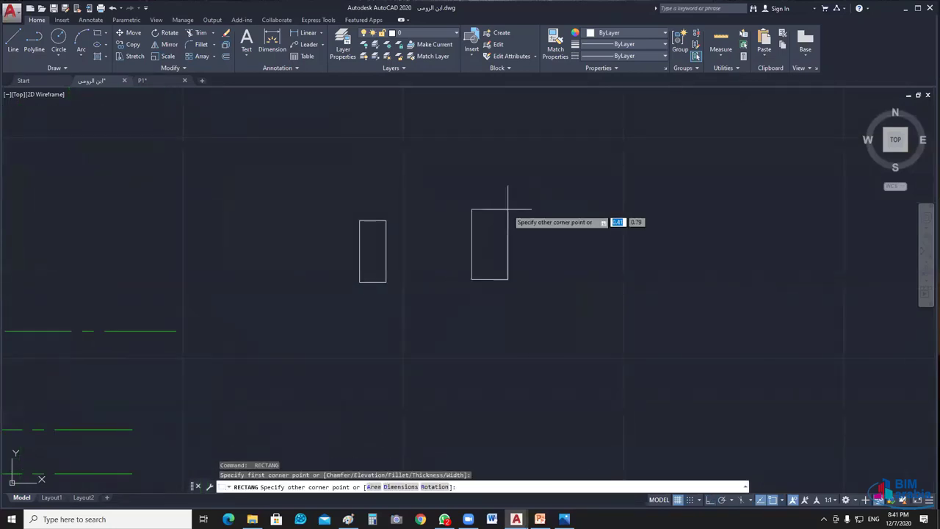
text(3,)
text(.8)
key(Return)
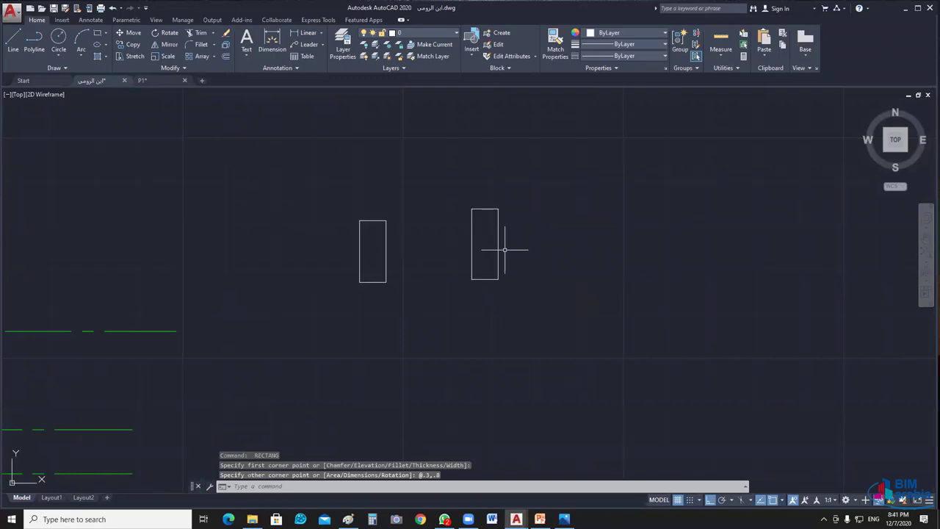
Step: Select the right-hand rectangle to check it, then clear the selection
click(505, 250)
click(449, 189)
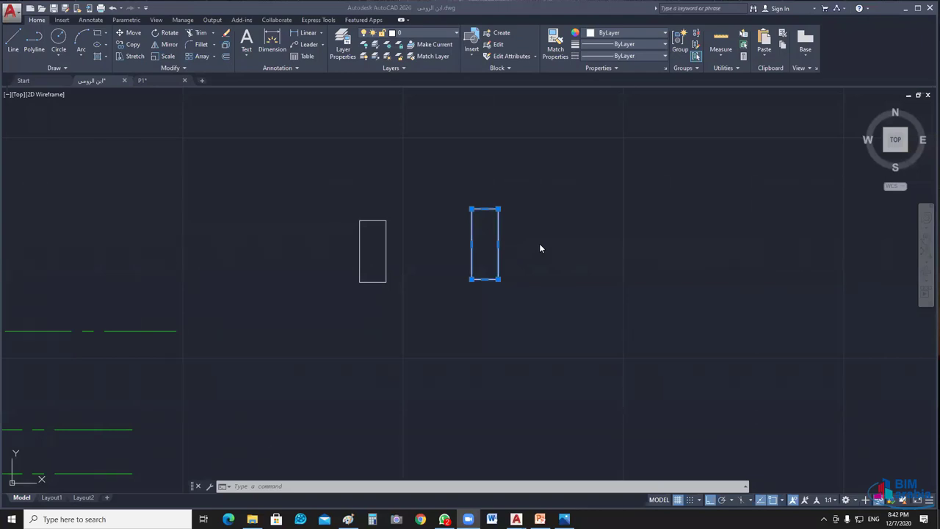
click(541, 269)
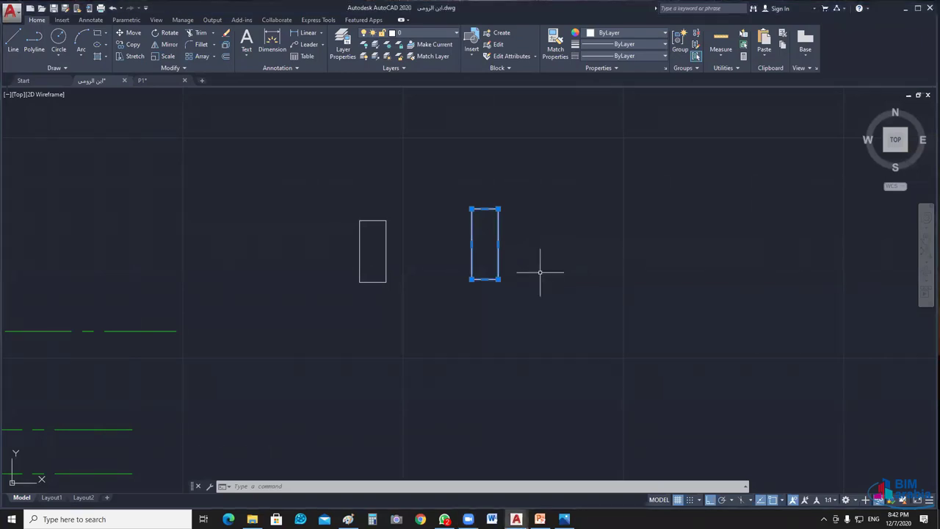
key(Escape)
Step: Reframe the grid and rectangles, and end object isolation to restore the full plan
middle_drag(577, 266, 592, 266)
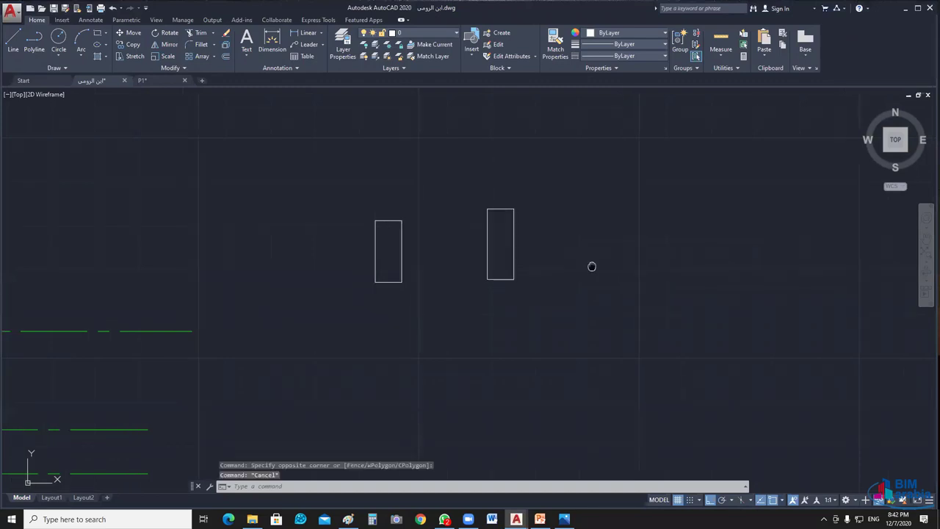
scroll(518, 247, down, 3)
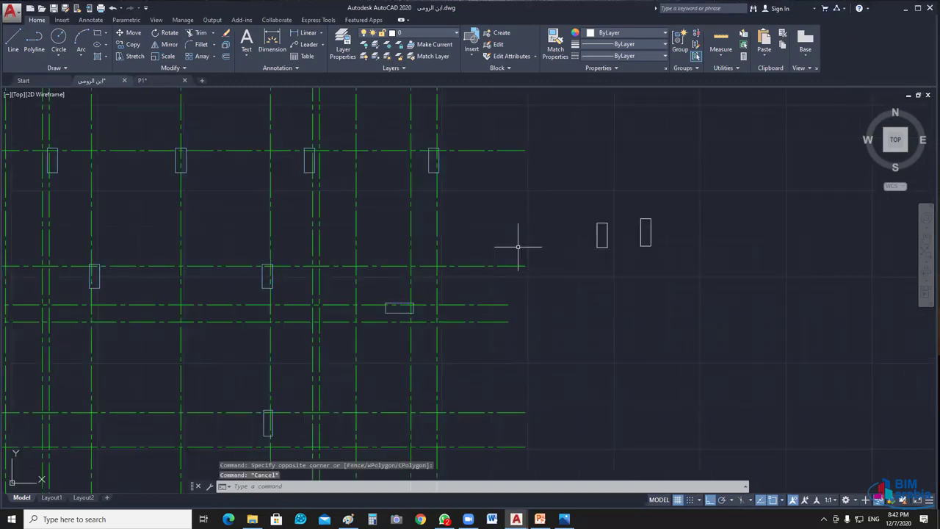
middle_drag(517, 247, 553, 283)
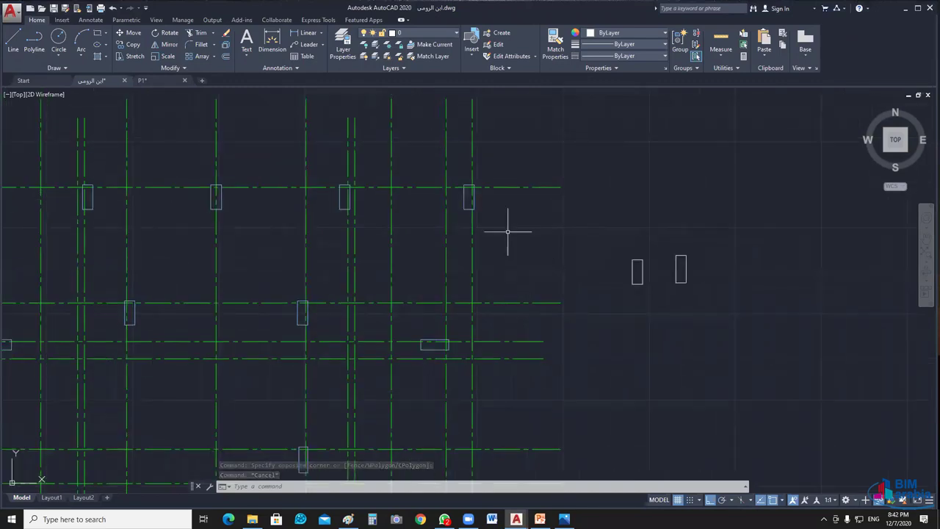
scroll(506, 232, up, 3)
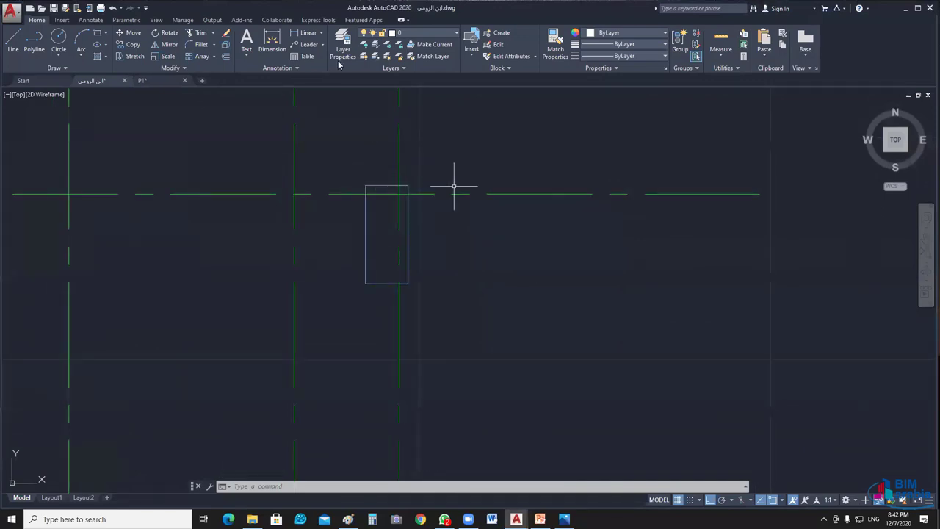
right_click(506, 159)
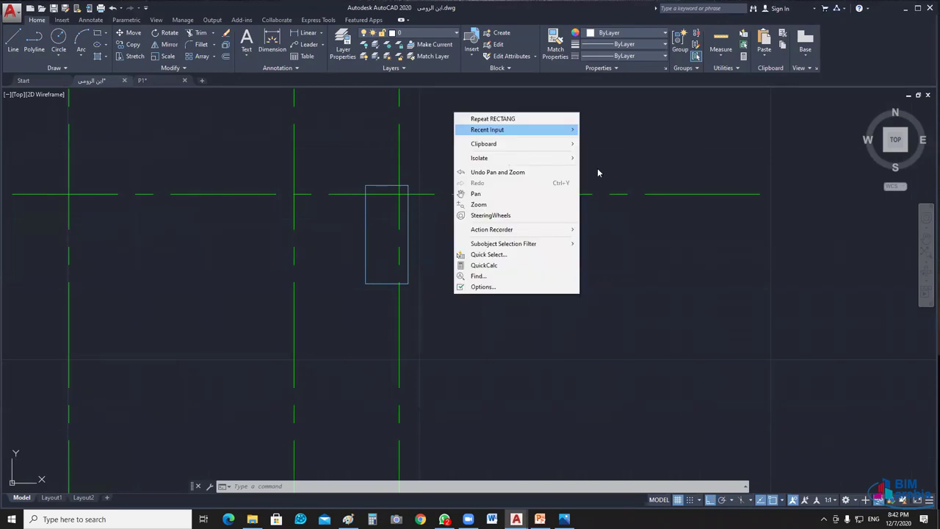
click(613, 179)
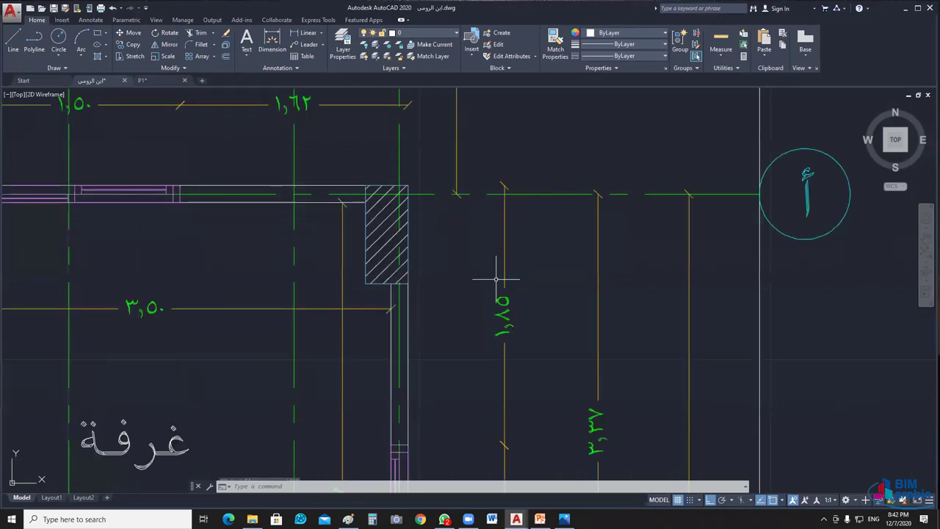
Step: Isolate the hatched column, the horizontal grid axis and the adjoining wall lines
scroll(434, 242, up, 4)
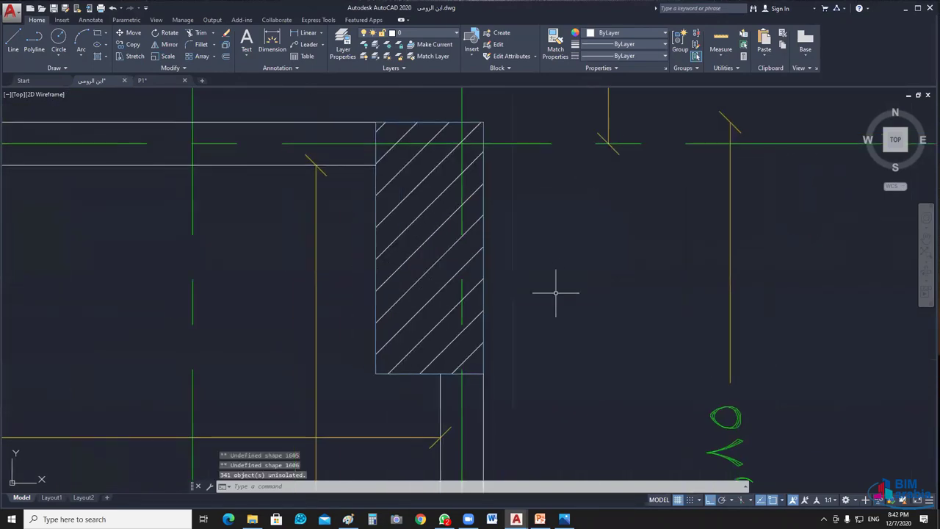
scroll(555, 292, down, 2)
click(515, 203)
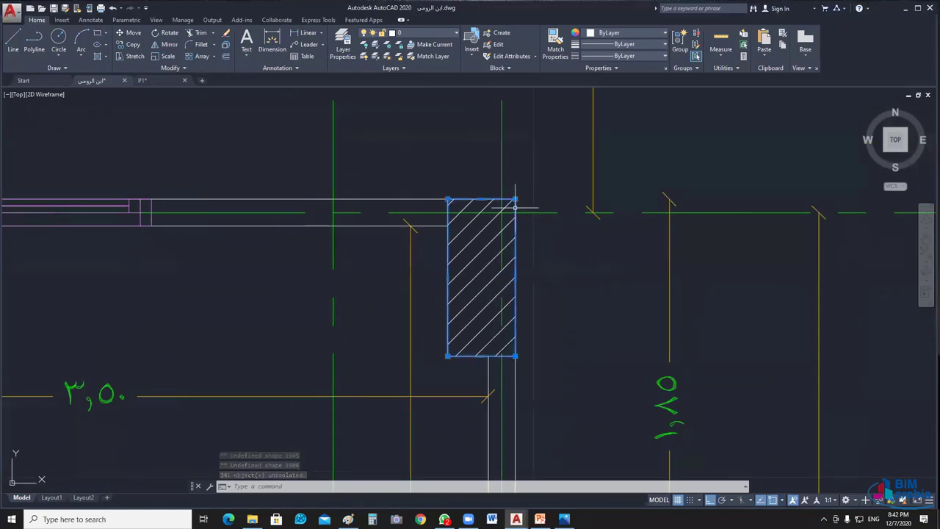
click(547, 214)
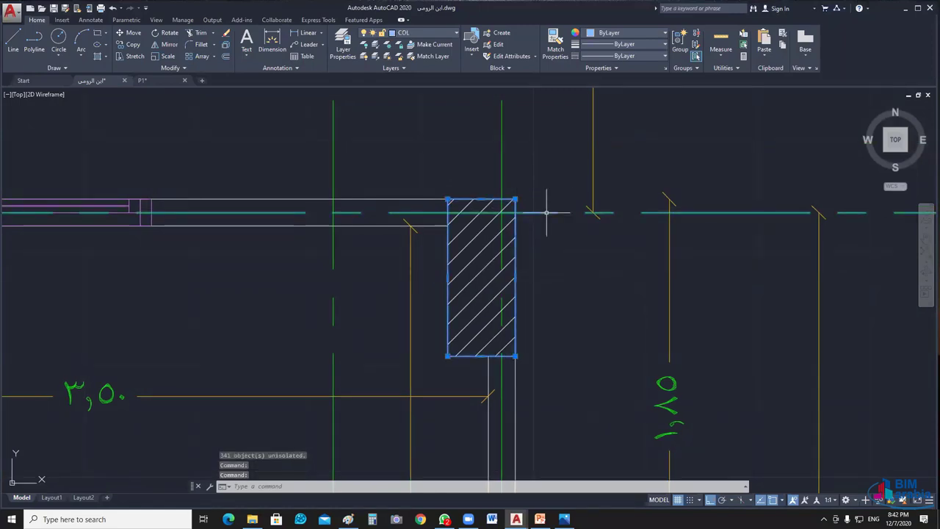
click(444, 223)
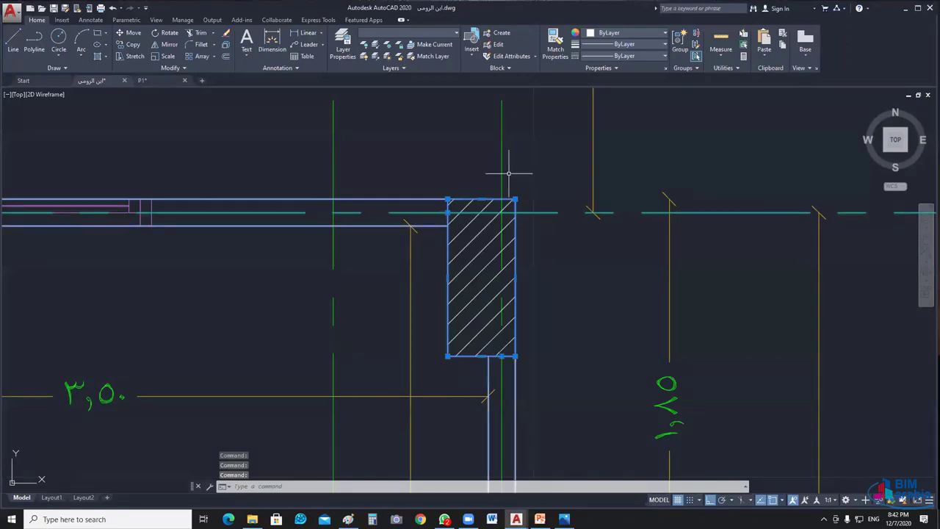
right_click(552, 151)
mouse_move(578, 196)
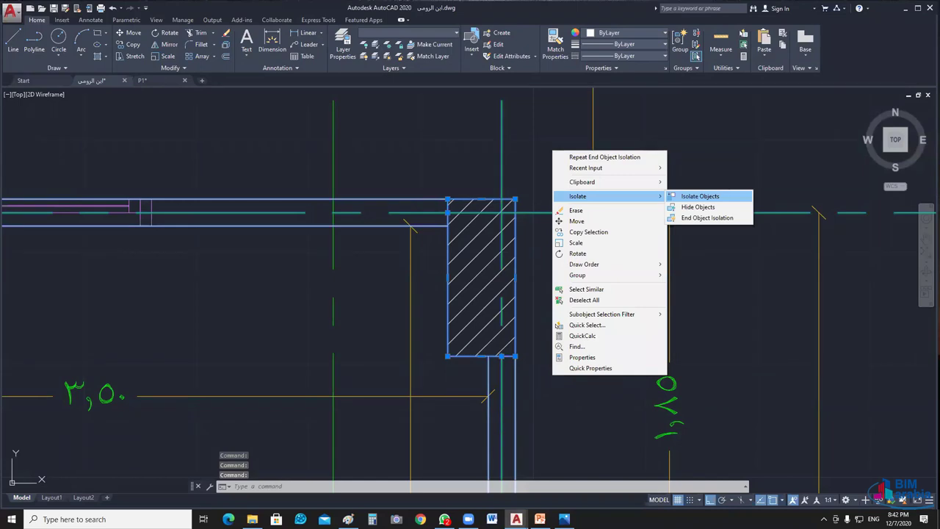
click(700, 196)
Step: Zoom and pan in on the isolated column's corner
scroll(551, 277, down, 3)
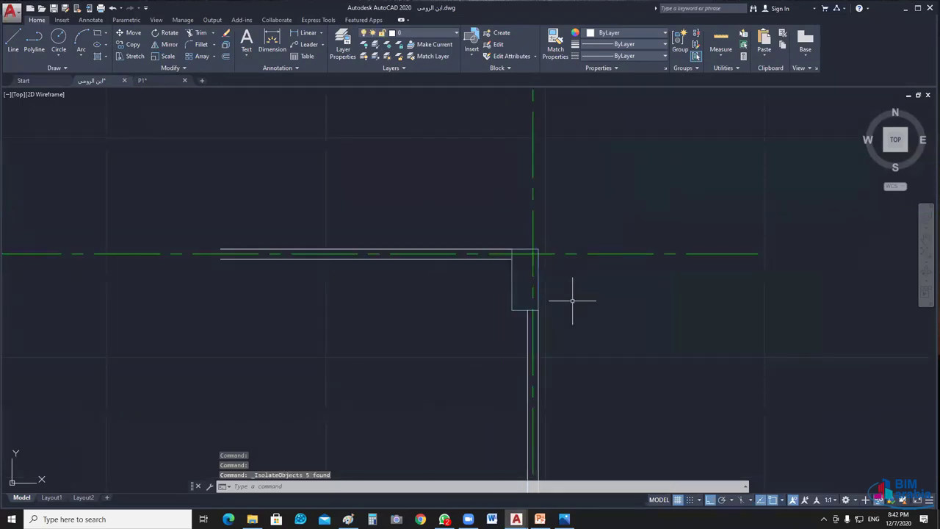
scroll(572, 300, up, 1)
scroll(566, 264, up, 1)
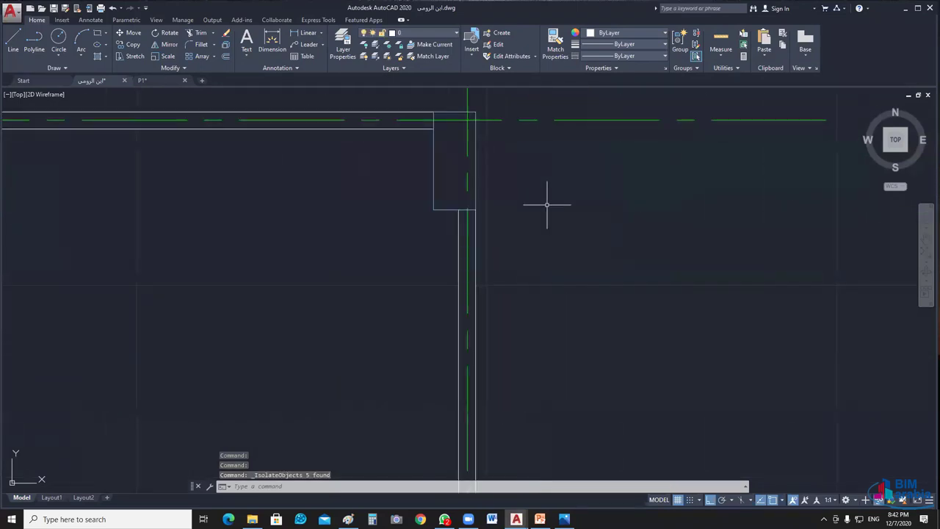
middle_drag(546, 205, 565, 297)
scroll(565, 298, up, 2)
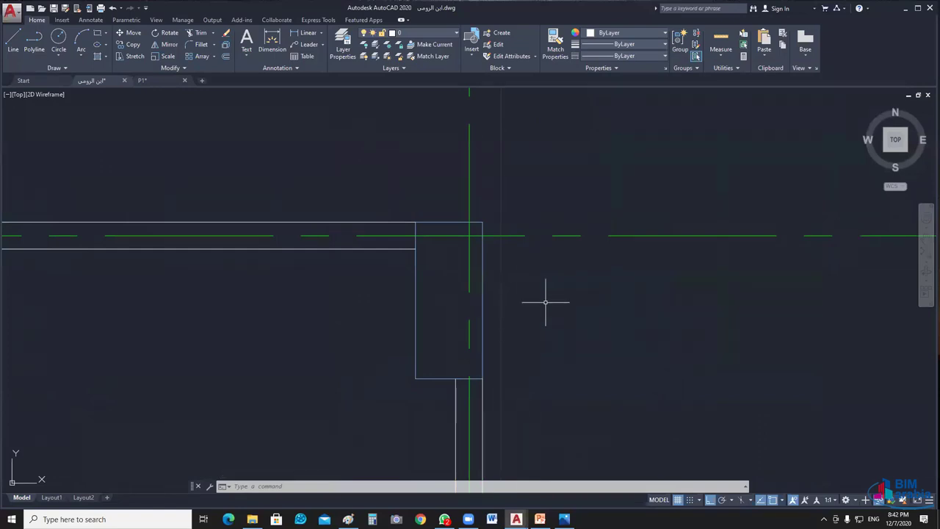
middle_drag(548, 295, 545, 271)
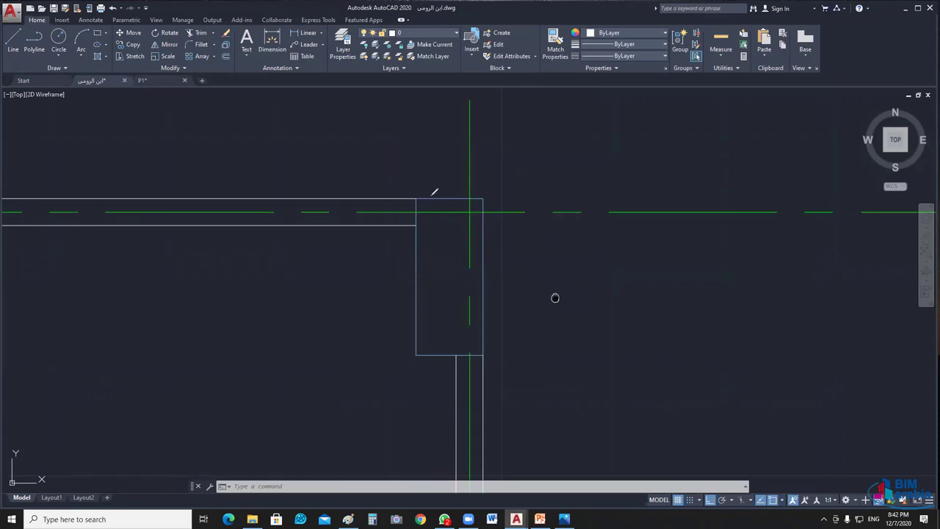
Step: Mark the isolated column's edges in red and write a size note above the drawing
middle_drag(437, 193, 451, 195)
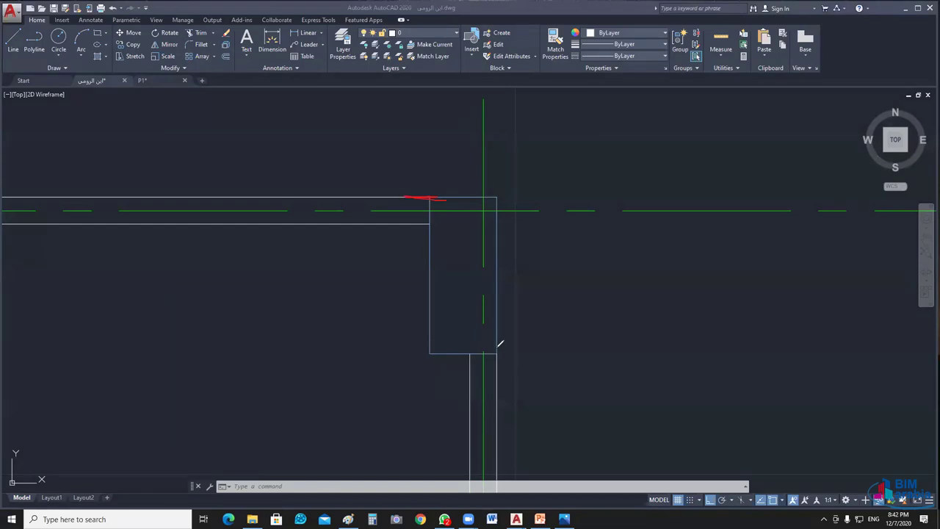
drag(497, 339, 501, 374)
mouse_move(324, 131)
mouse_down()
mouse_move(327, 148)
mouse_move(347, 146)
mouse_up()
mouse_move(368, 132)
mouse_down()
mouse_move(360, 144)
mouse_move(383, 134)
mouse_up()
Step: Write the red 25 cm note, underline both size notes, and switch to File Explorer
drag(180, 139, 241, 140)
mouse_move(83, 116)
mouse_down()
mouse_move(86, 133)
mouse_move(114, 134)
mouse_up()
mouse_move(154, 119)
mouse_down()
mouse_move(138, 132)
mouse_move(182, 126)
mouse_up()
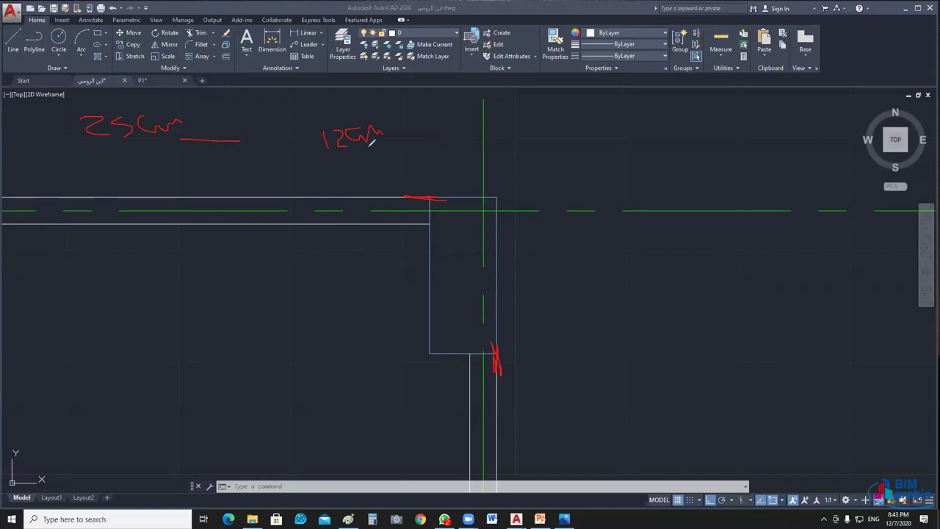
drag(369, 146, 337, 149)
drag(110, 137, 166, 137)
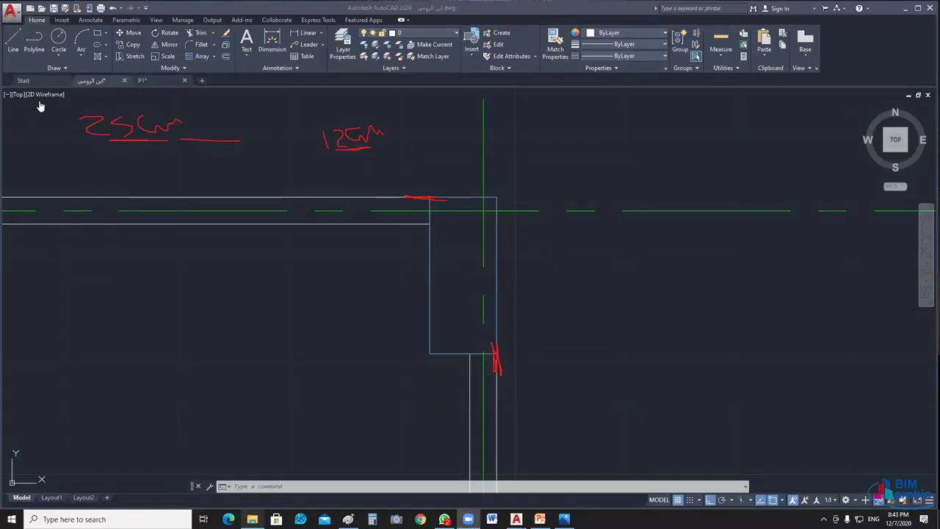
key(alt+Tab)
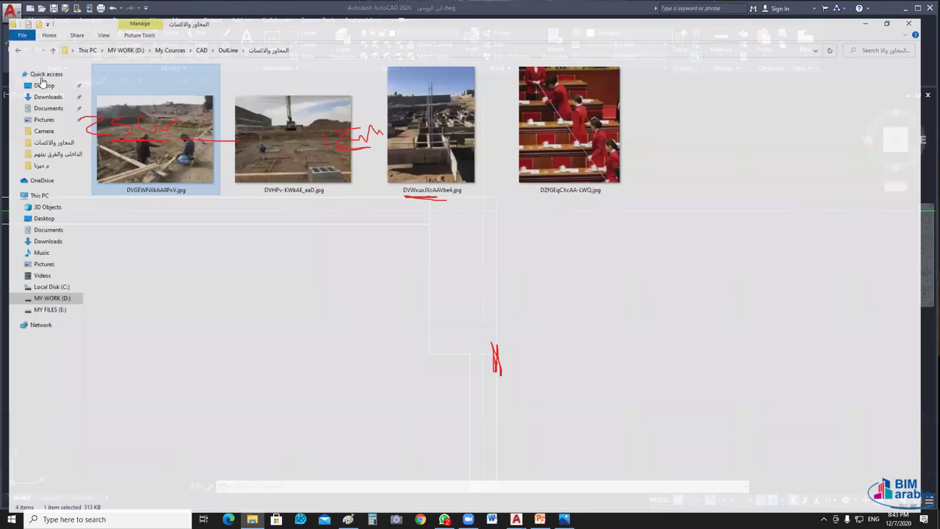
Step: Open the desktop BIM ARABIA folder, view it as medium icons, and return to AutoCAD
click(42, 84)
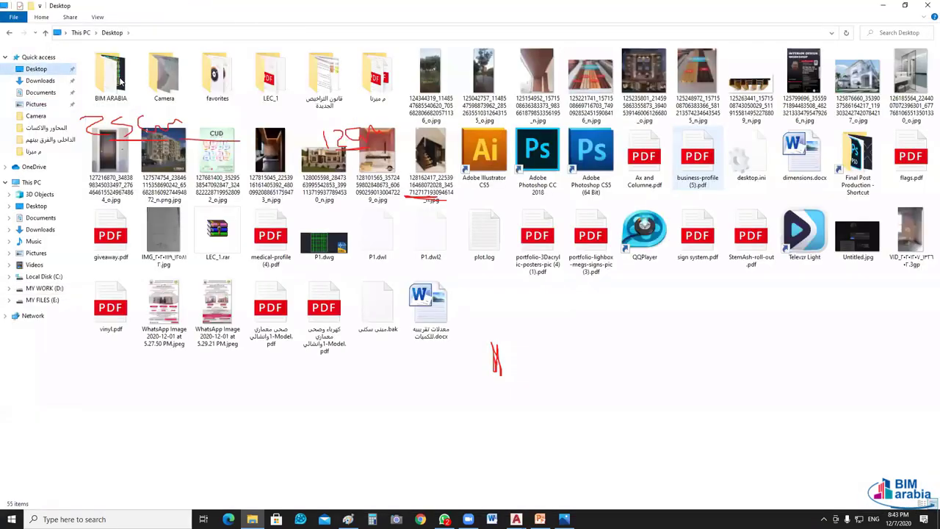
double_click(125, 74)
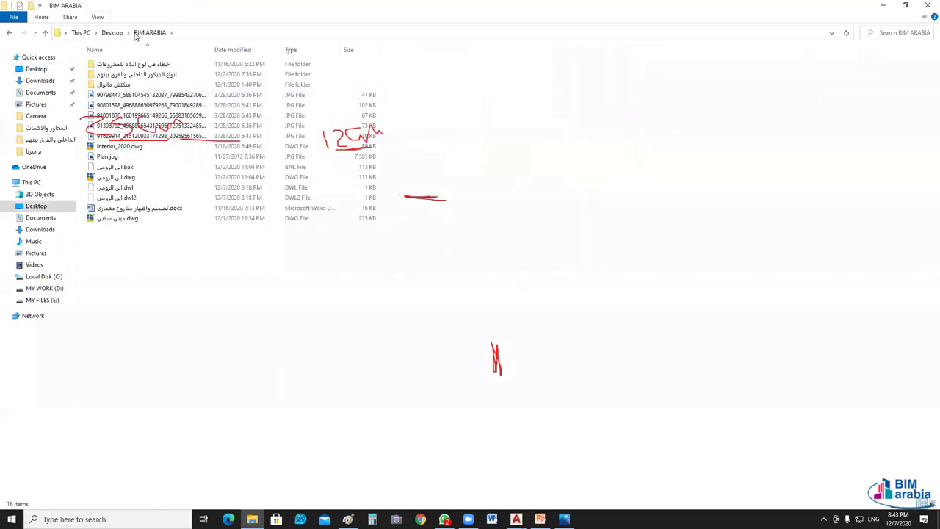
key(ctrl+shift+2)
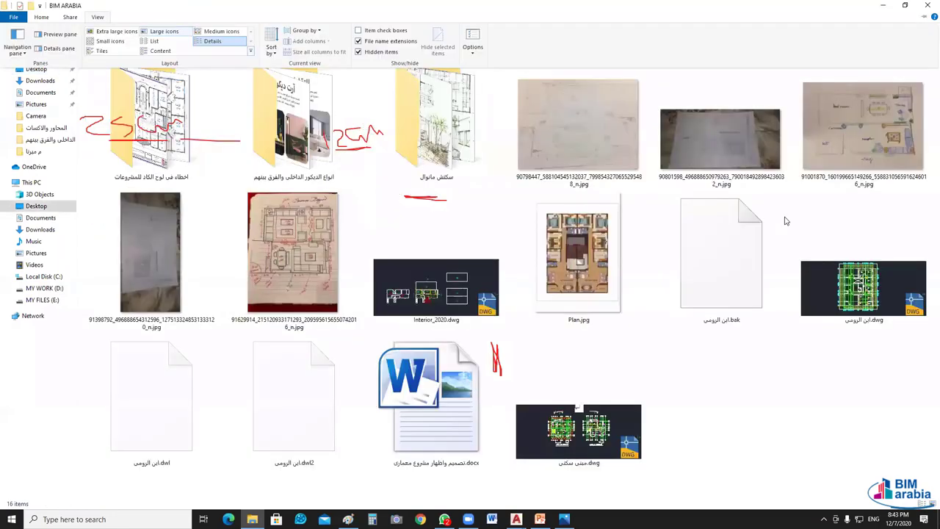
key(ctrl+shift+3)
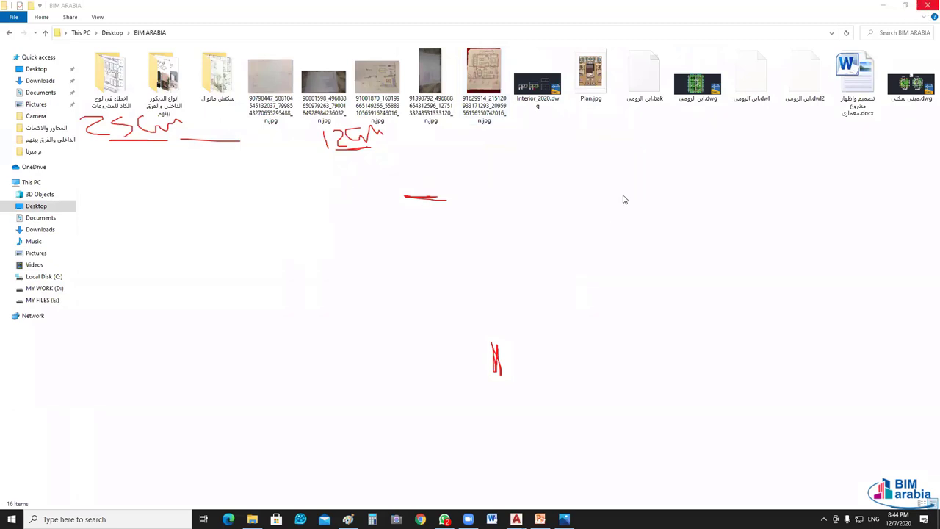
key(alt+Tab)
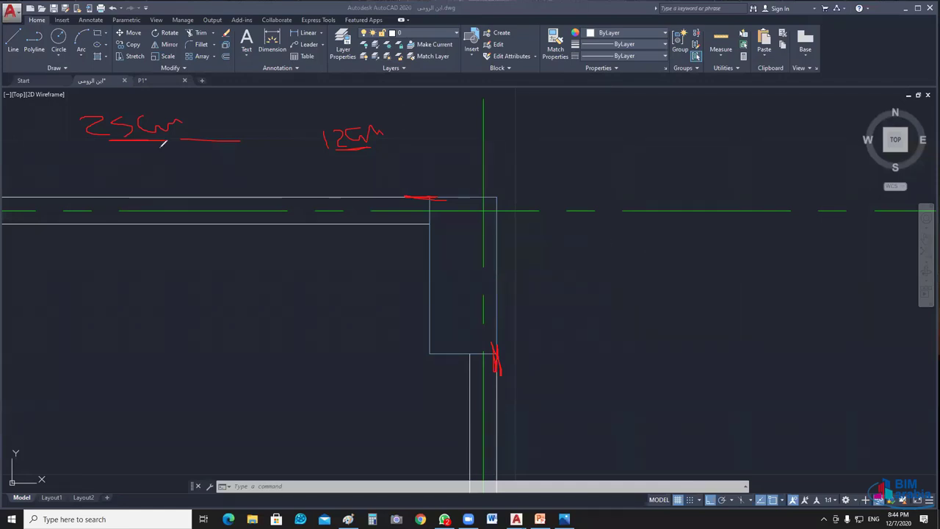
Step: Underline the 25cm and 12cm notes, label the grid line 'zero', and tick the 6cm offsets
drag(87, 145, 163, 143)
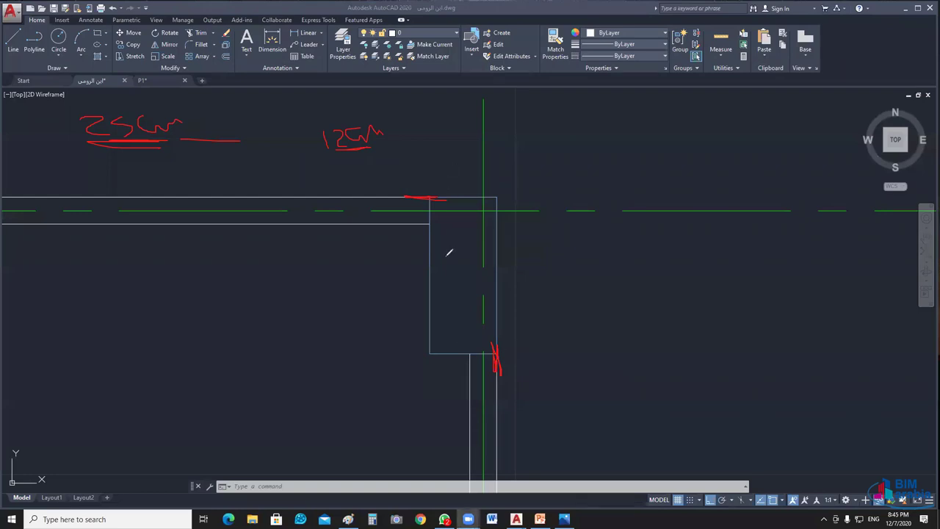
drag(324, 154, 381, 147)
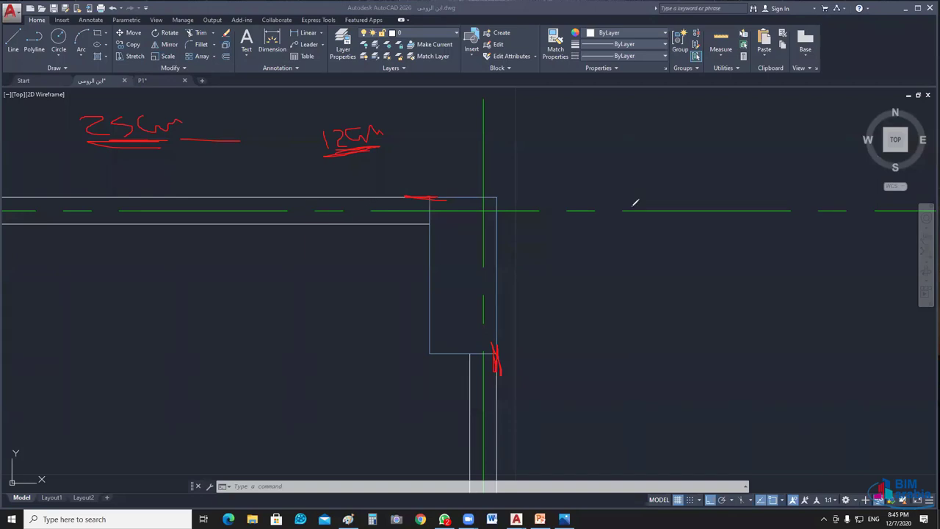
mouse_move(615, 193)
mouse_down()
mouse_move(638, 206)
mouse_move(671, 194)
mouse_move(678, 203)
mouse_up()
mouse_move(337, 199)
mouse_down()
mouse_move(336, 209)
mouse_move(341, 193)
mouse_move(375, 192)
mouse_move(337, 230)
mouse_move(349, 239)
mouse_move(375, 231)
mouse_up()
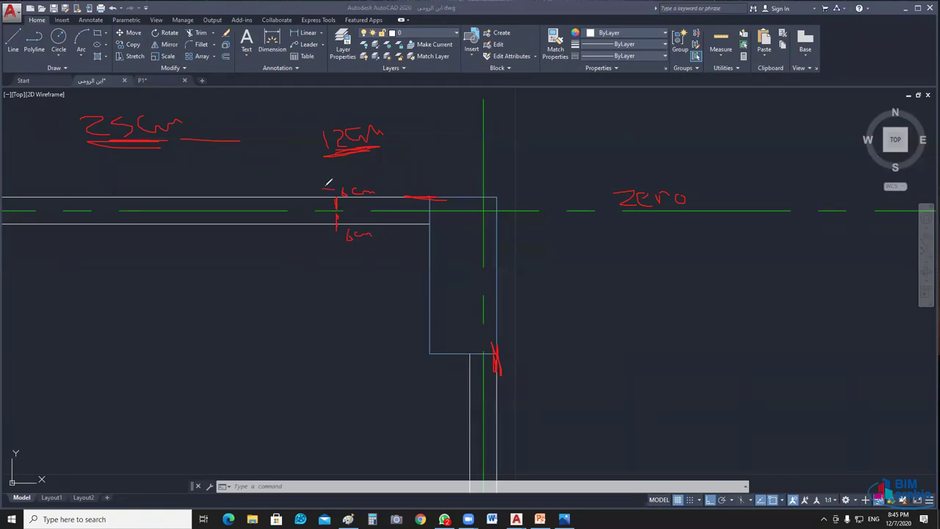
Step: Mark the offsets as +6cm and -6cm and highlight the grid line through the column
drag(323, 189, 333, 189)
drag(332, 238, 338, 236)
mouse_move(386, 209)
mouse_down()
mouse_move(487, 203)
mouse_move(495, 214)
mouse_up()
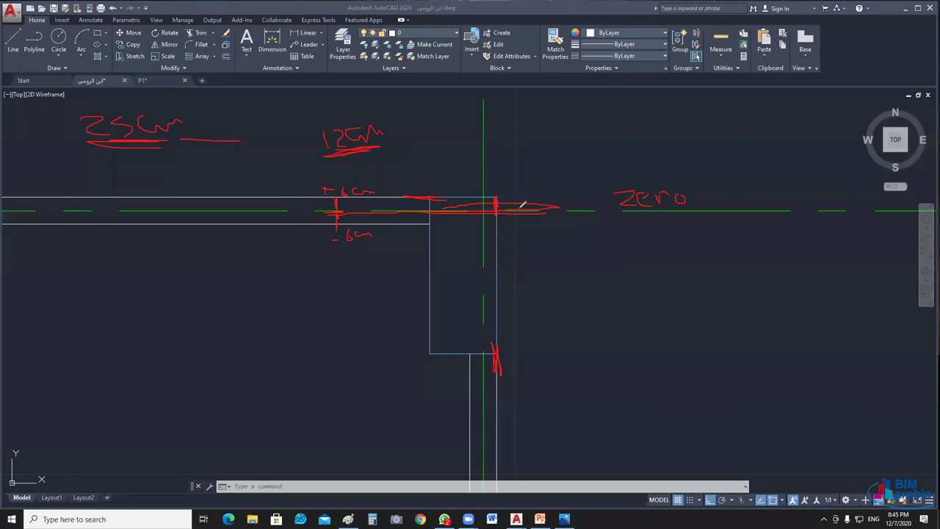
Step: Write a boxed 0.06 note and underline the 25cm note again
drag(558, 134, 597, 138)
click(569, 141)
mouse_move(624, 107)
mouse_down()
mouse_move(585, 109)
mouse_move(544, 152)
mouse_up()
drag(624, 107, 547, 162)
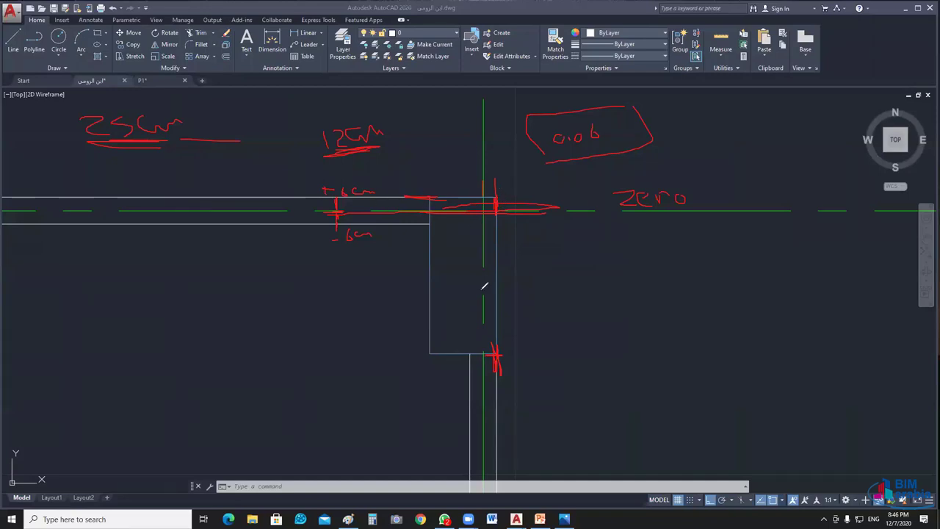
drag(83, 149, 160, 146)
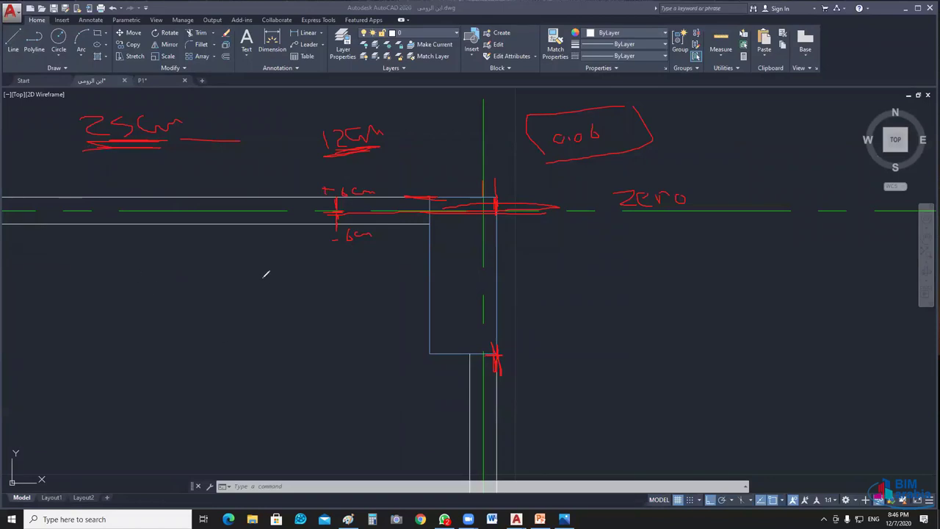
Step: Sketch red guide lines, a dashed centre line and a 12.5 half-width label across the column, then erase all the markup
drag(130, 279, 832, 271)
drag(148, 348, 671, 346)
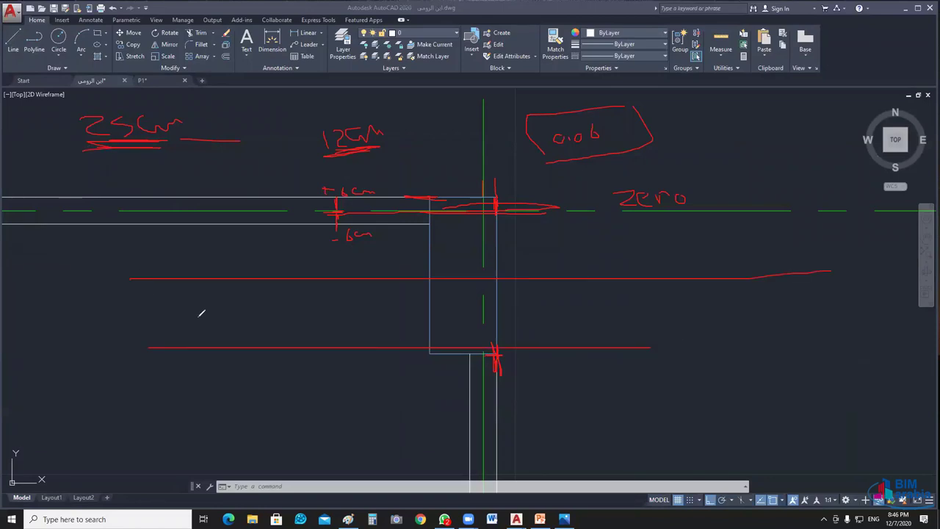
drag(79, 311, 136, 310)
drag(184, 317, 225, 318)
drag(273, 318, 417, 318)
drag(473, 315, 648, 309)
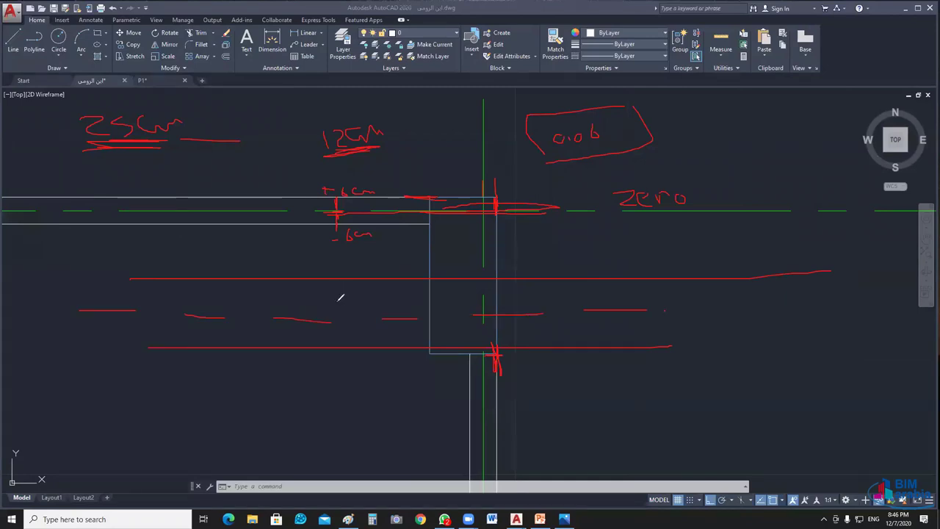
mouse_move(332, 290)
mouse_down()
mouse_move(331, 312)
mouse_move(373, 303)
mouse_up()
drag(330, 327, 360, 345)
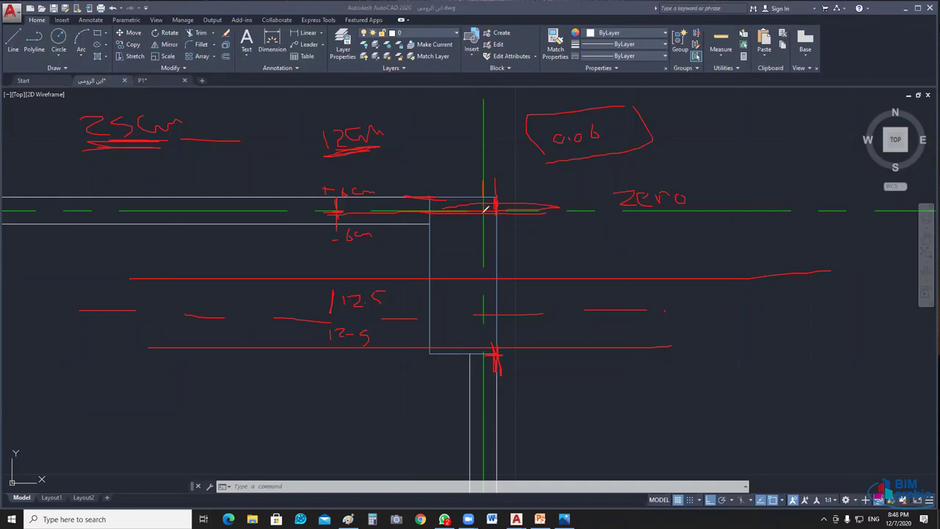
key(e)
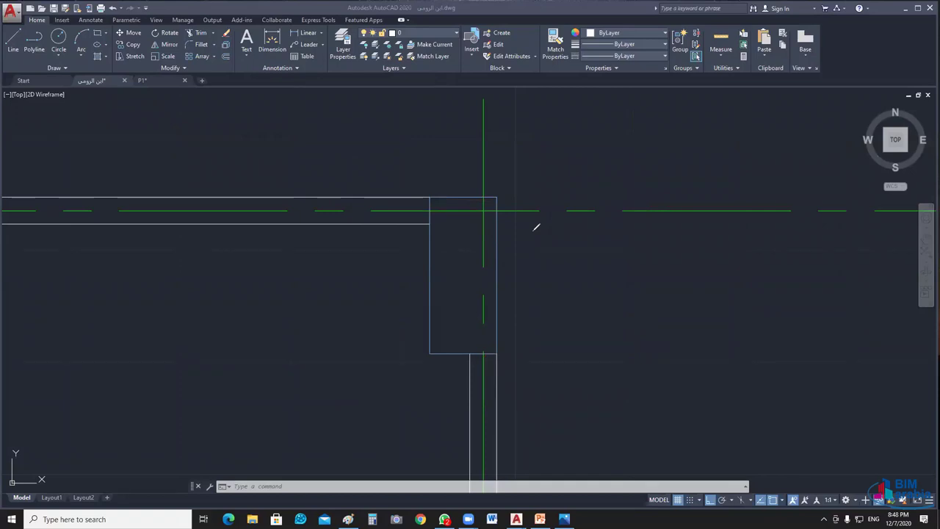
Step: Zoom out around the column corner and bring up the drawing's shortcut menu
scroll(620, 194, down, 5)
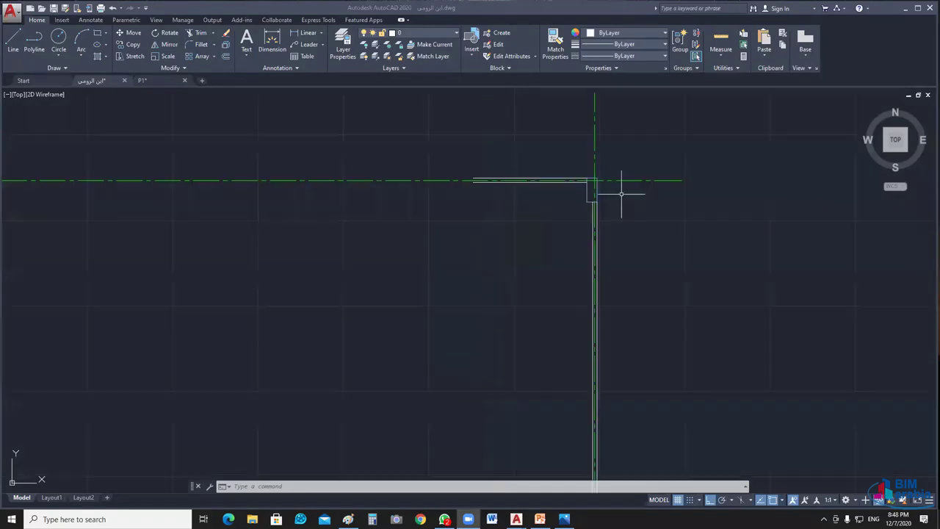
scroll(646, 197, up, 2)
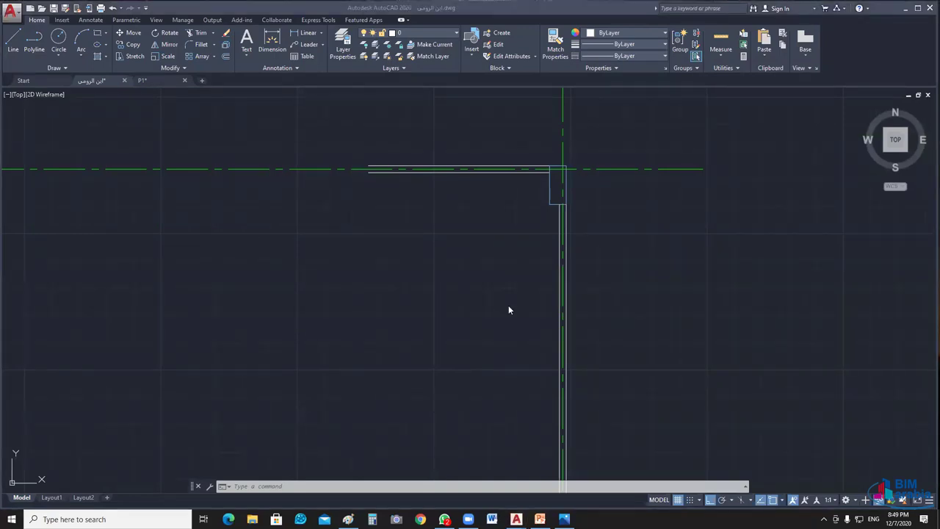
scroll(470, 320, down, 5)
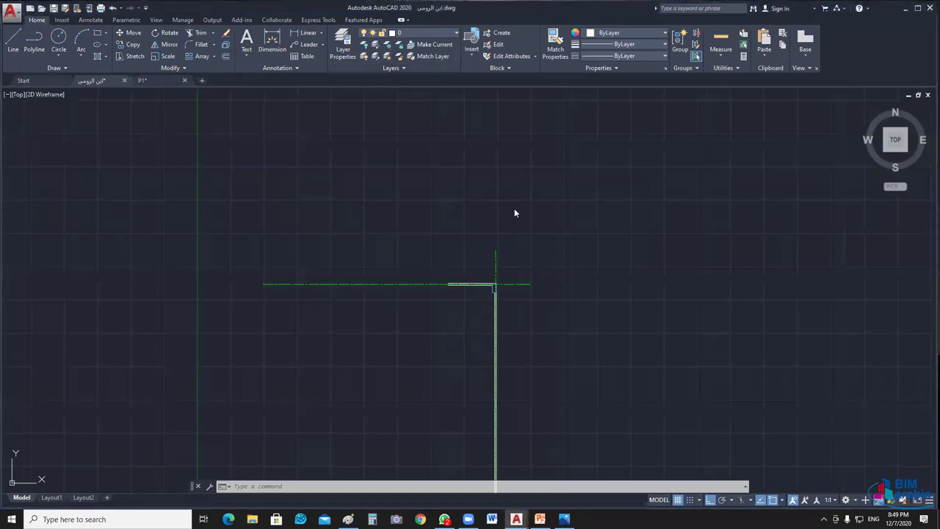
right_click(636, 183)
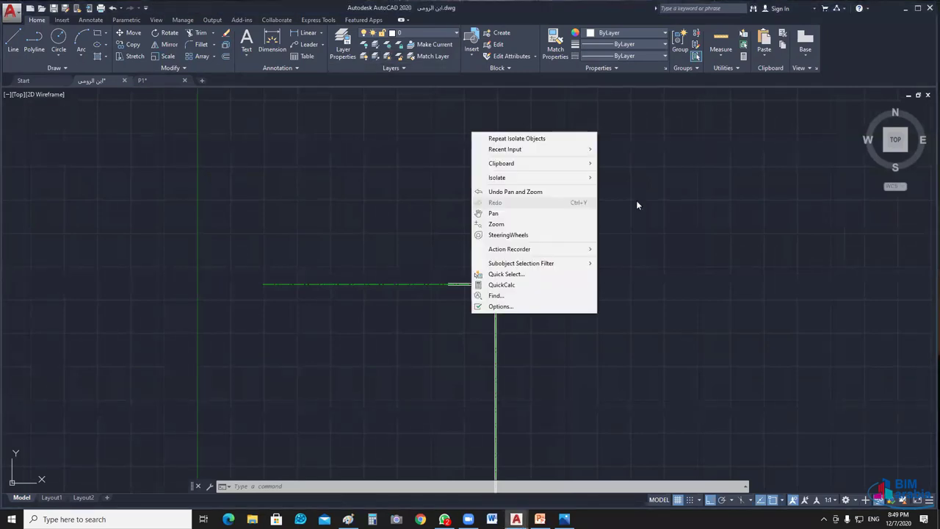
Step: End the current object isolation so the whole plan shows, and recentre it
click(453, 378)
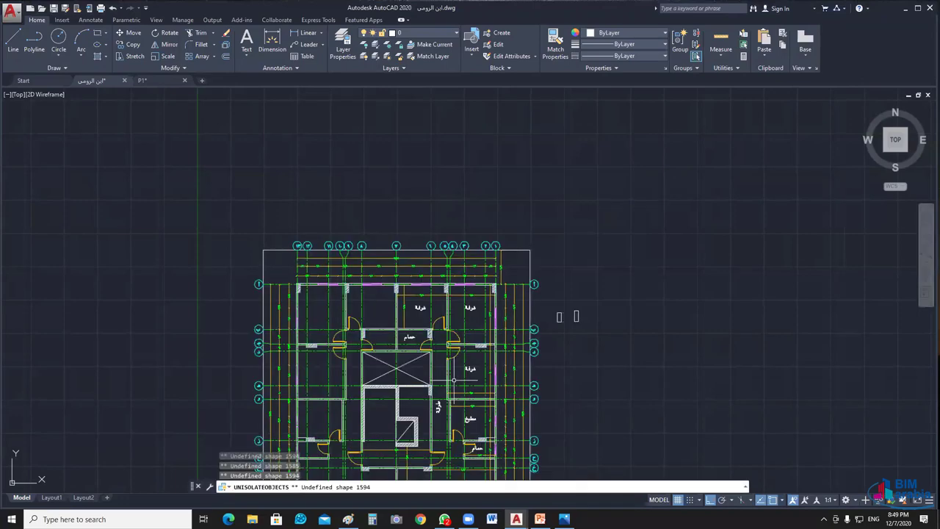
middle_drag(453, 380, 545, 251)
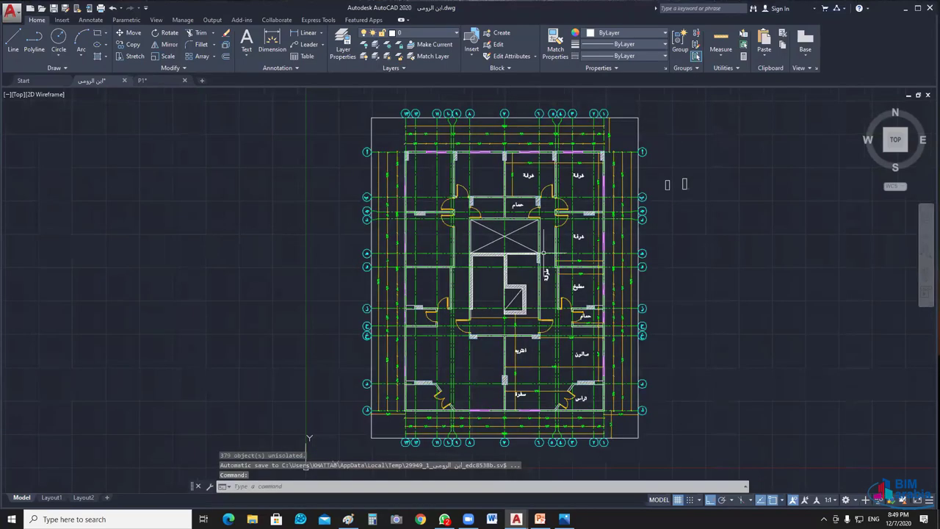
scroll(543, 252, up, 5)
Step: Window-select the stair-core walls and isolate them, hiding the rest of the plan
click(544, 246)
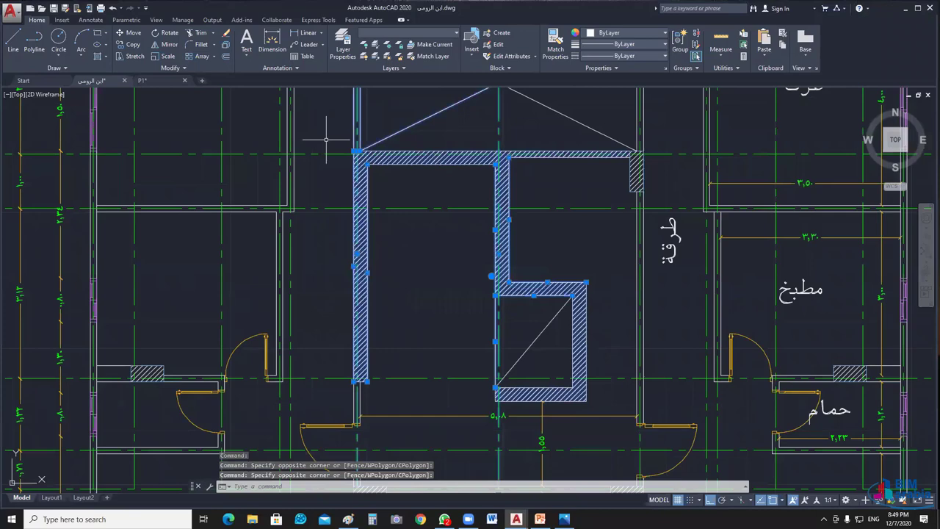
click(661, 139)
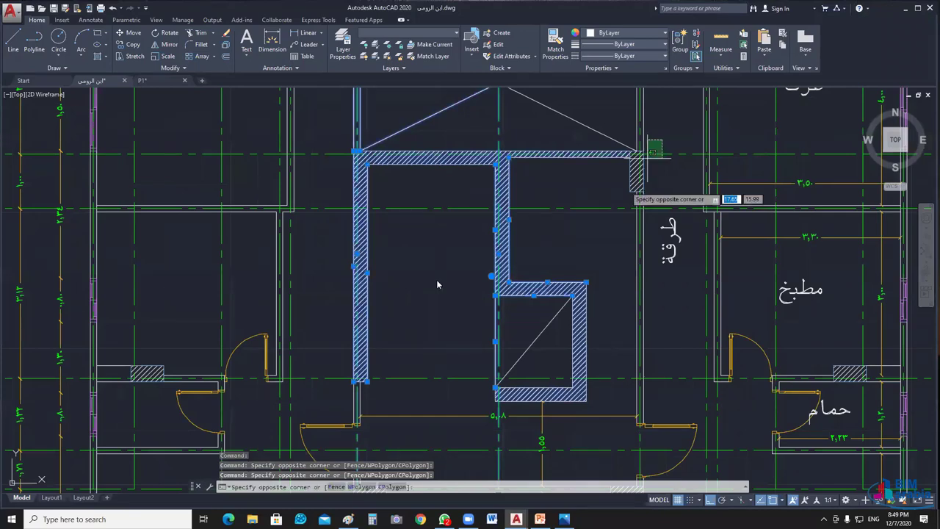
click(618, 354)
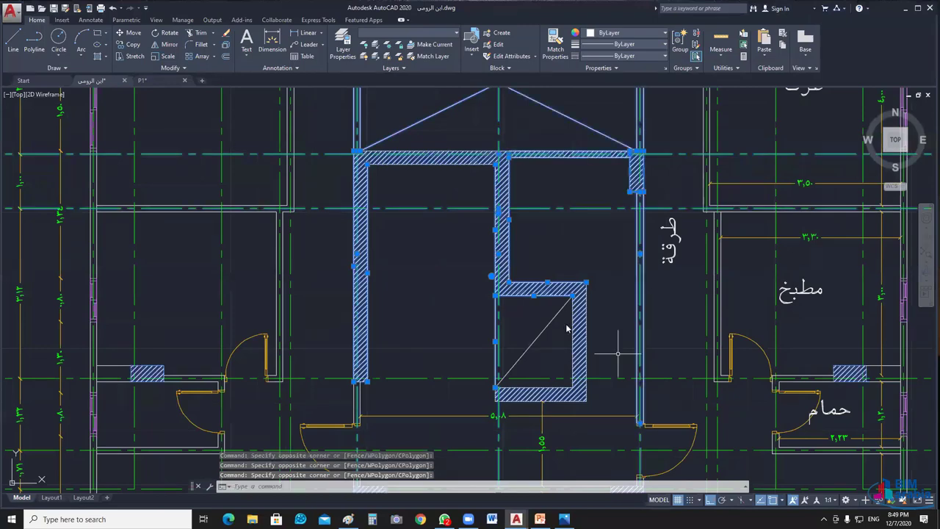
right_click(439, 315)
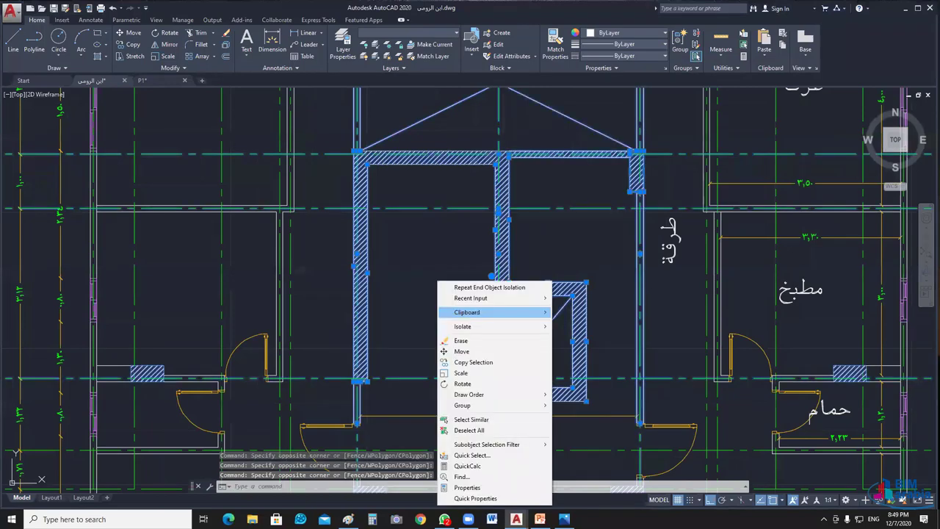
click(580, 326)
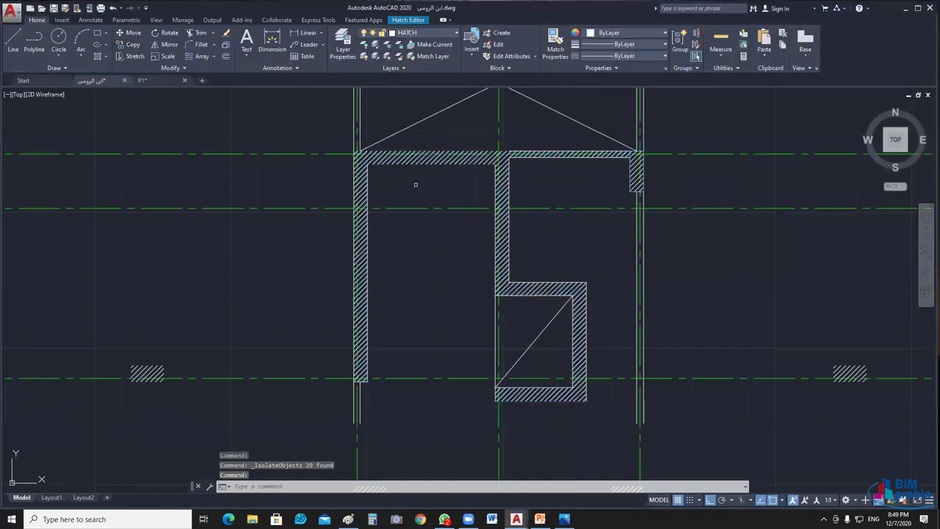
text(layoff)
key(Return)
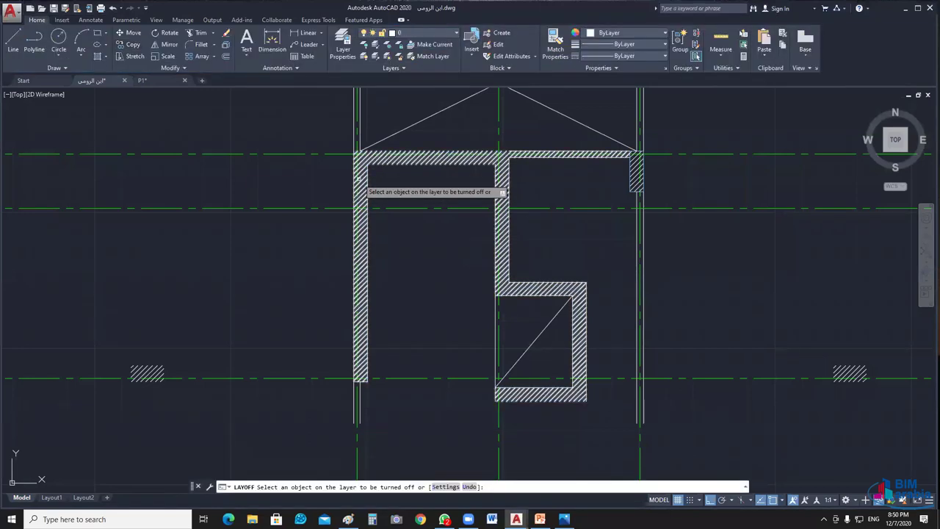
click(359, 183)
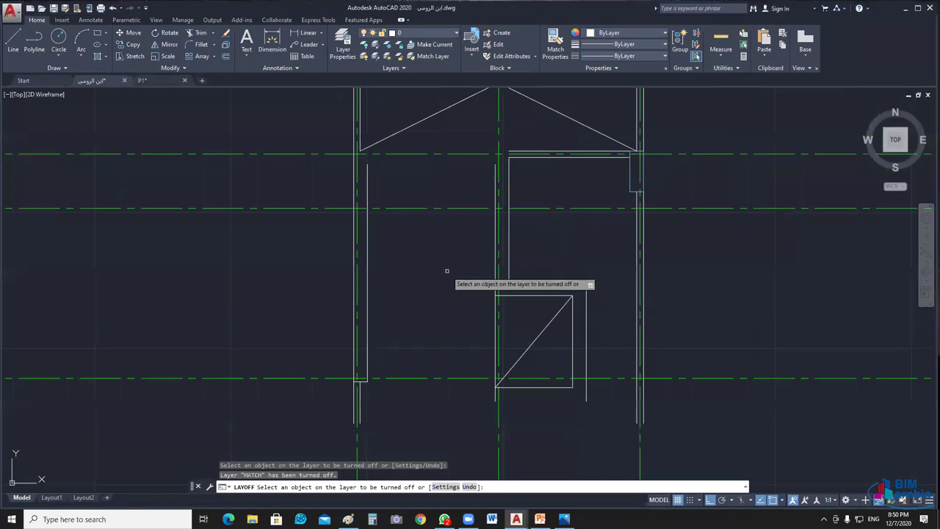
key(ctrl+z)
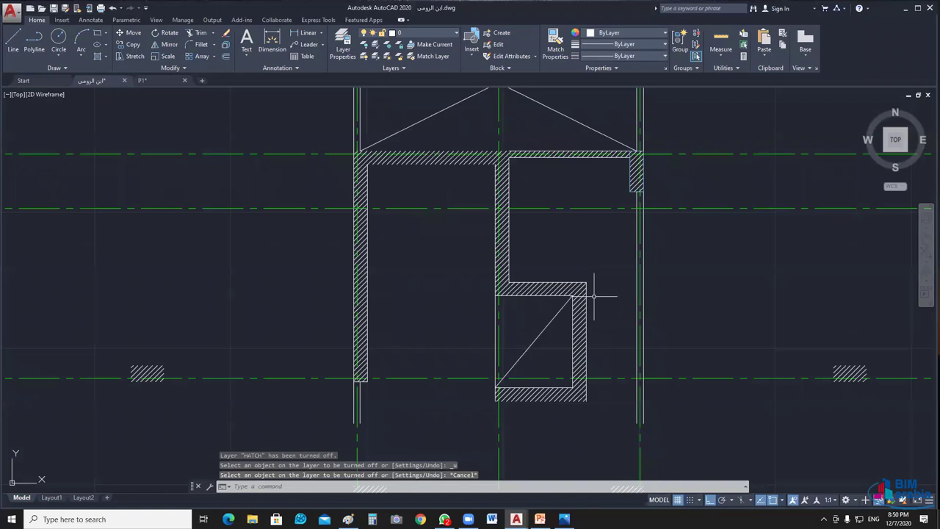
middle_drag(595, 296, 607, 348)
middle_drag(444, 238, 450, 227)
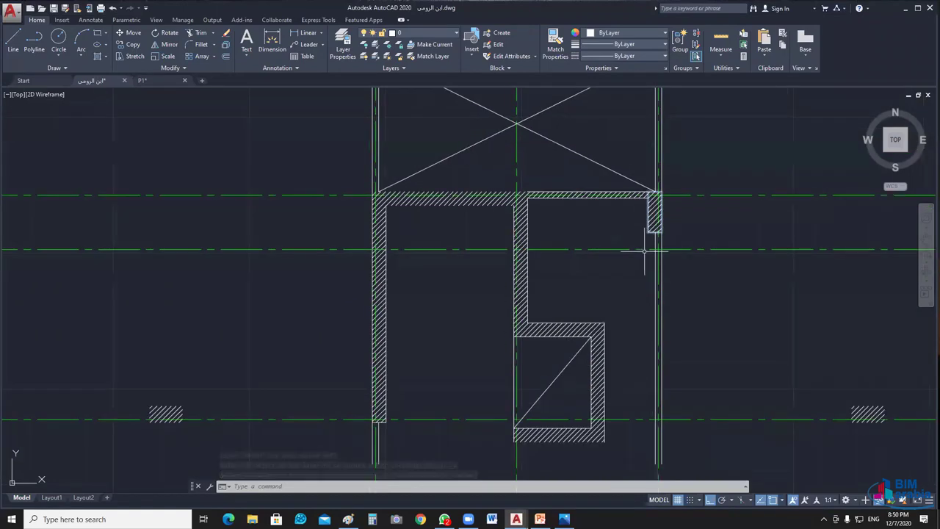
middle_drag(480, 259, 510, 261)
scroll(724, 352, up, 2)
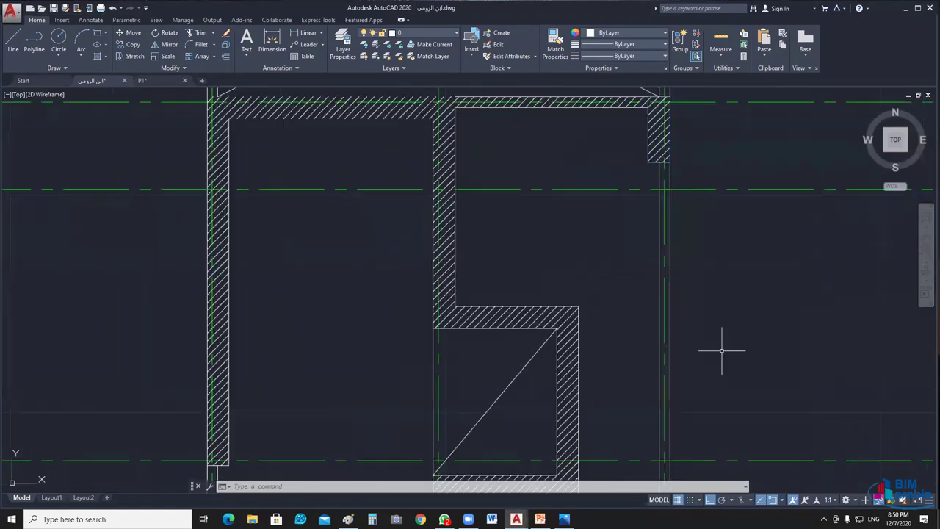
scroll(656, 235, up, 2)
scroll(646, 231, down, 1)
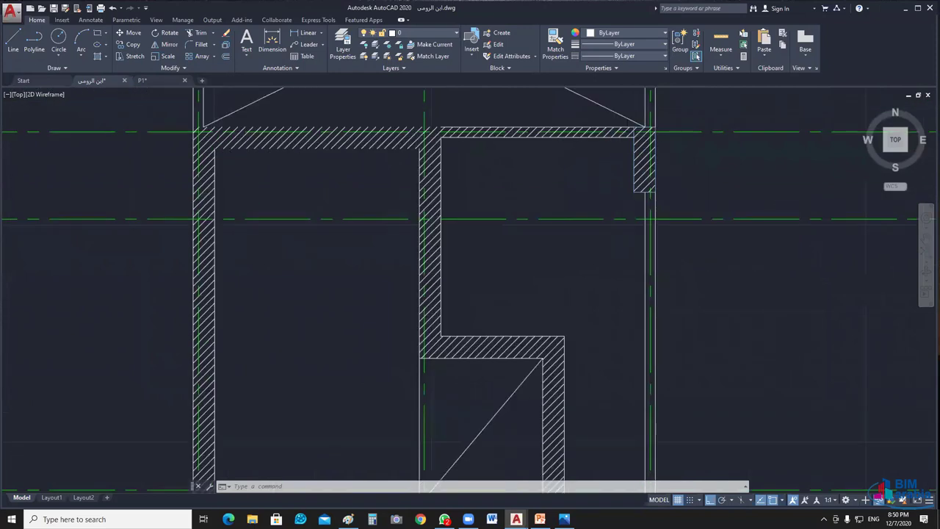
scroll(641, 372, down, 1)
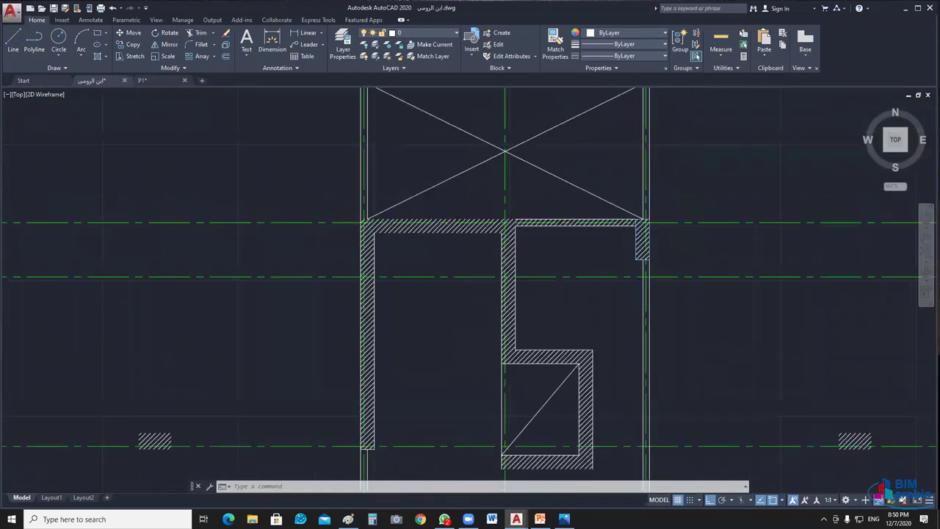
scroll(477, 272, up, 2)
click(550, 284)
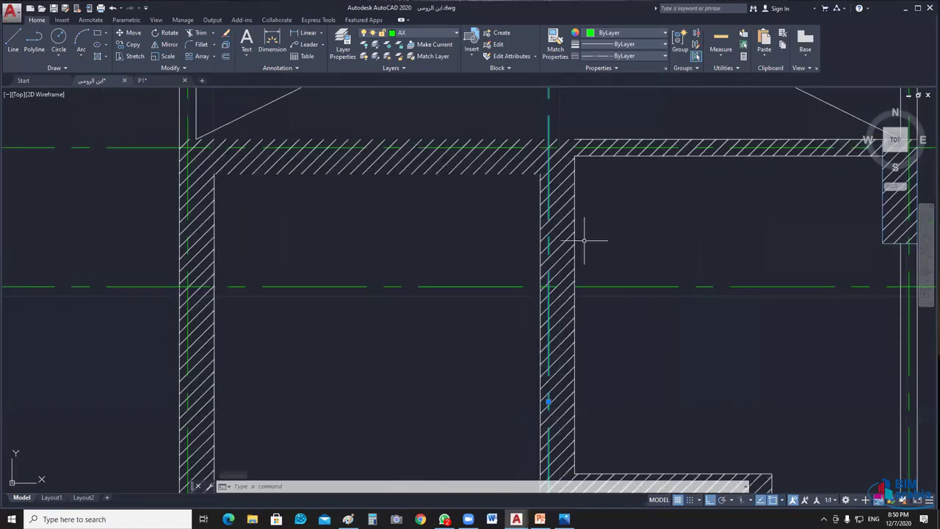
scroll(559, 238, down, 2)
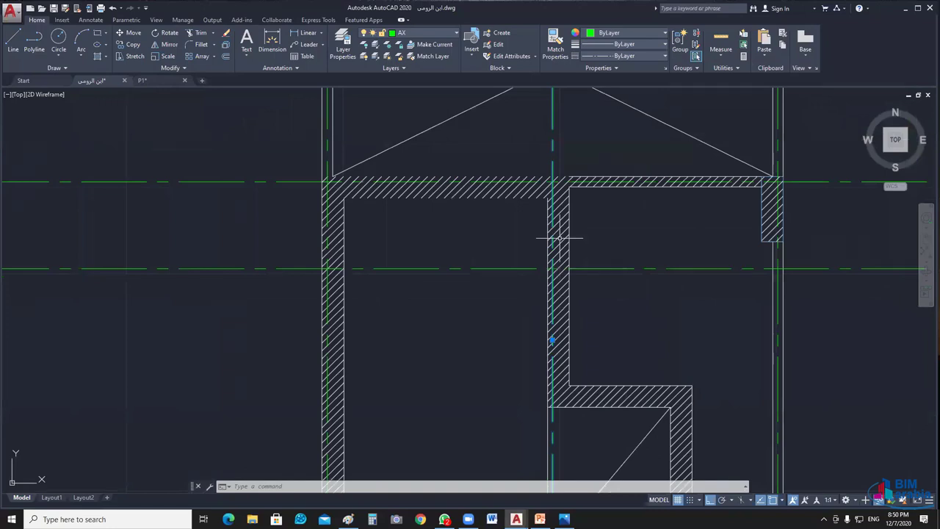
scroll(524, 338, up, 5)
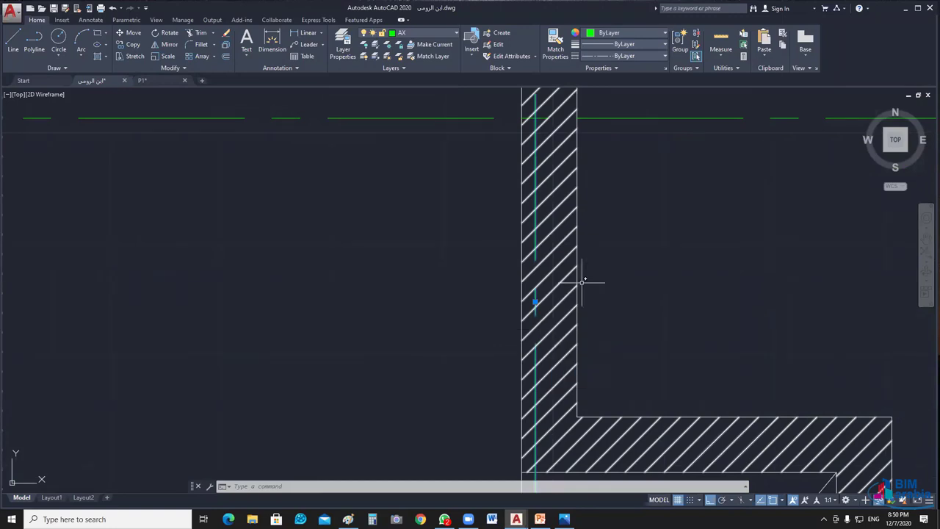
scroll(581, 282, down, 3)
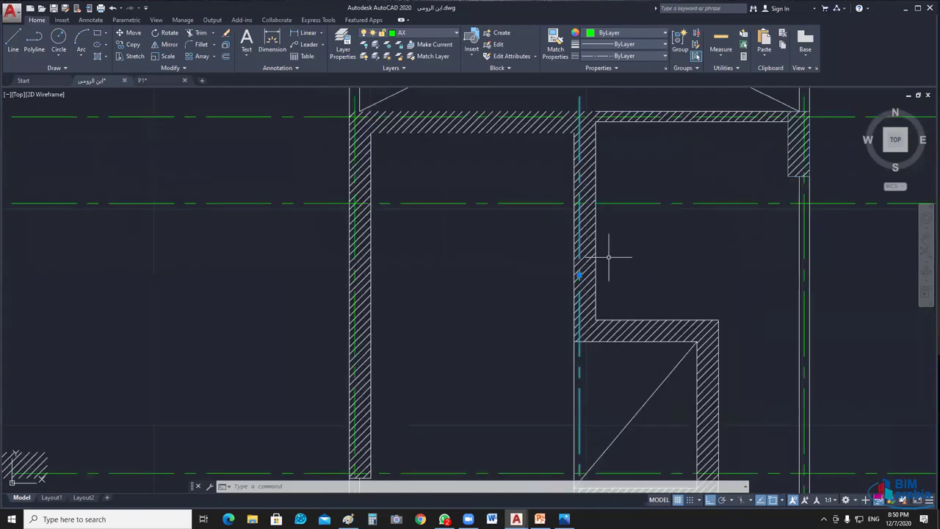
middle_drag(609, 257, 570, 347)
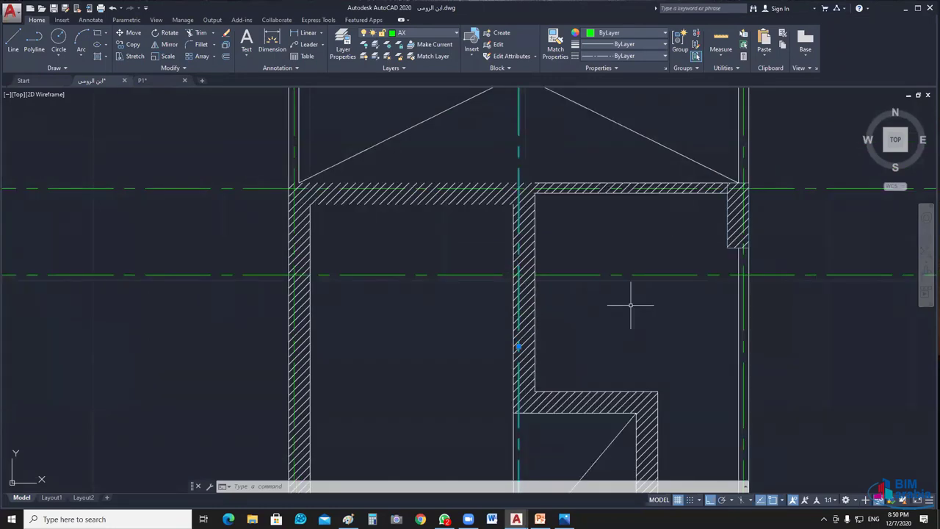
scroll(505, 233, down, 2)
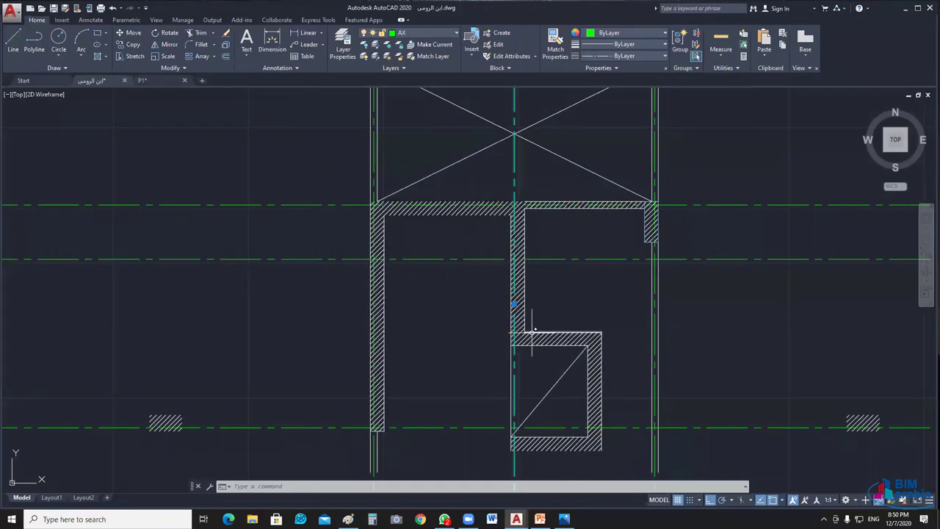
scroll(534, 332, up, 5)
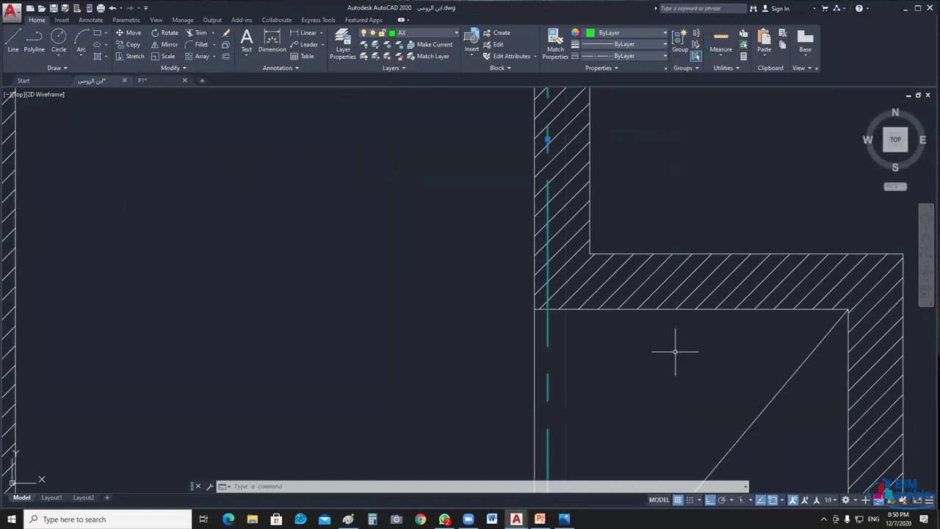
scroll(677, 350, down, 5)
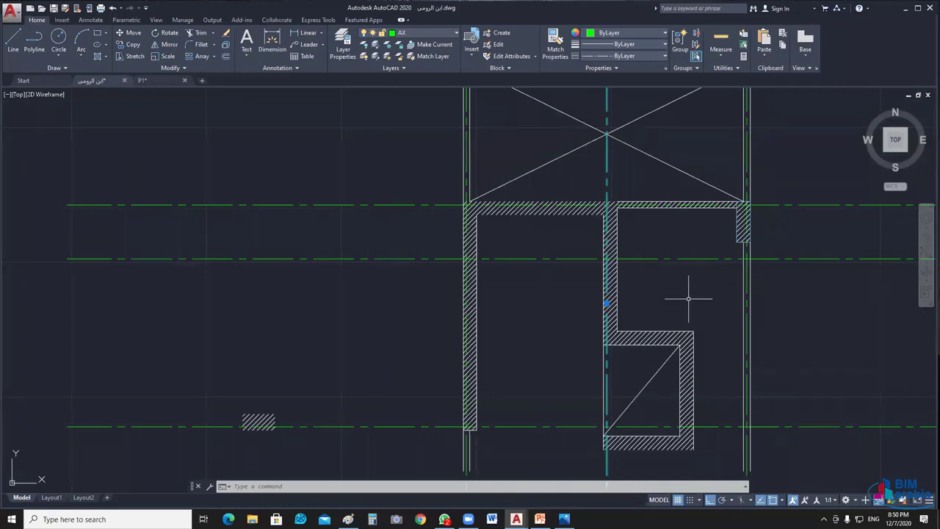
middle_drag(688, 298, 635, 288)
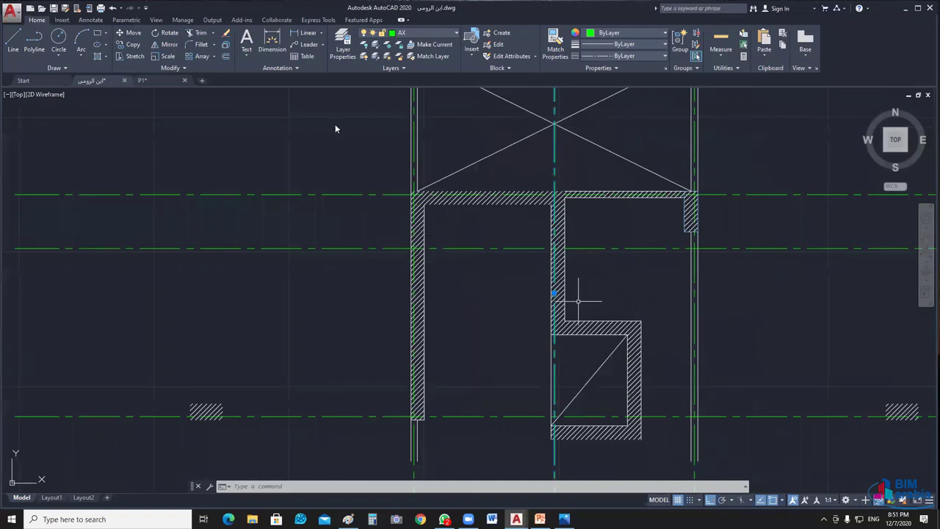
Step: End object isolation to restore all 355 hidden plan objects, then zoom to the two column rectangles
right_click(377, 176)
mouse_move(361, 171)
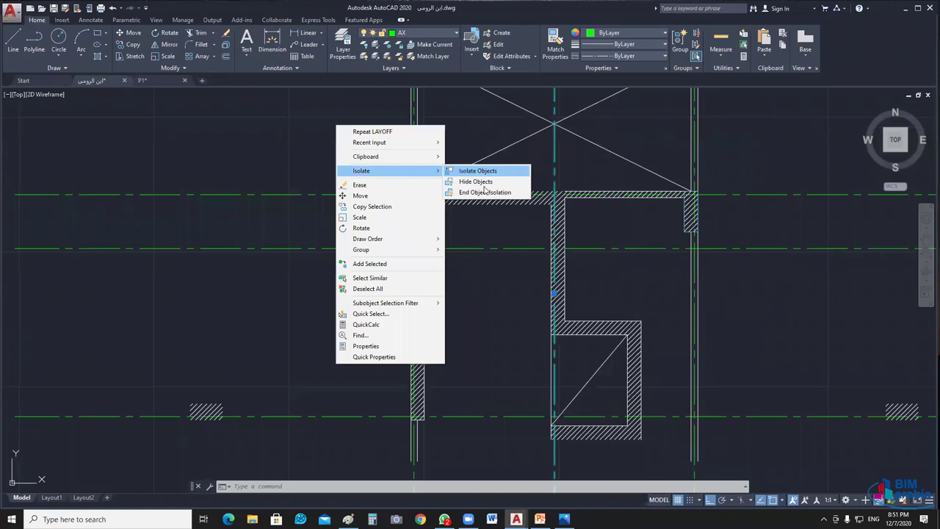
click(488, 193)
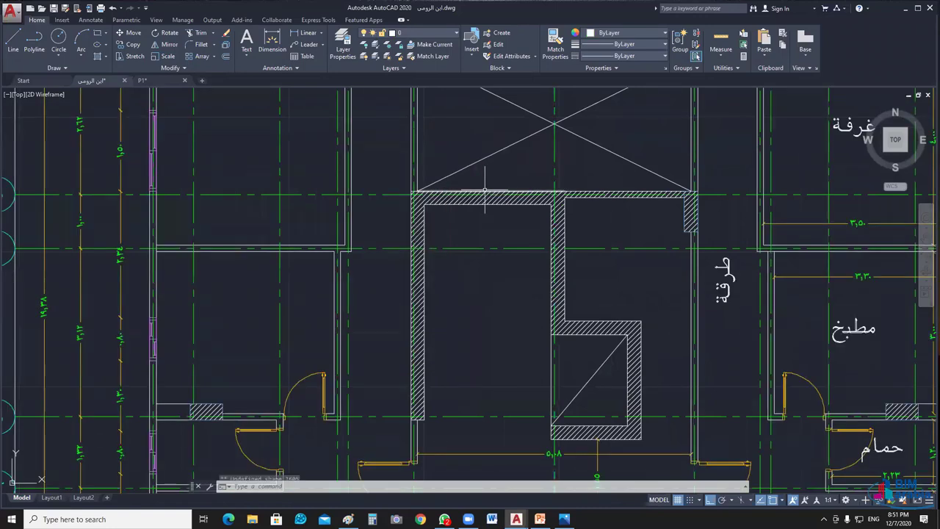
scroll(485, 190, down, 10)
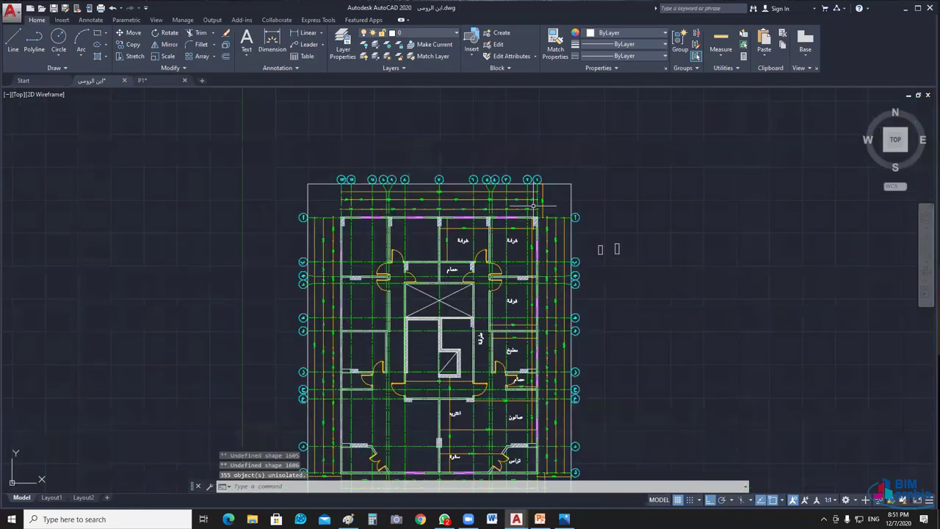
scroll(514, 236, up, 10)
click(485, 239)
scroll(375, 240, down, 4)
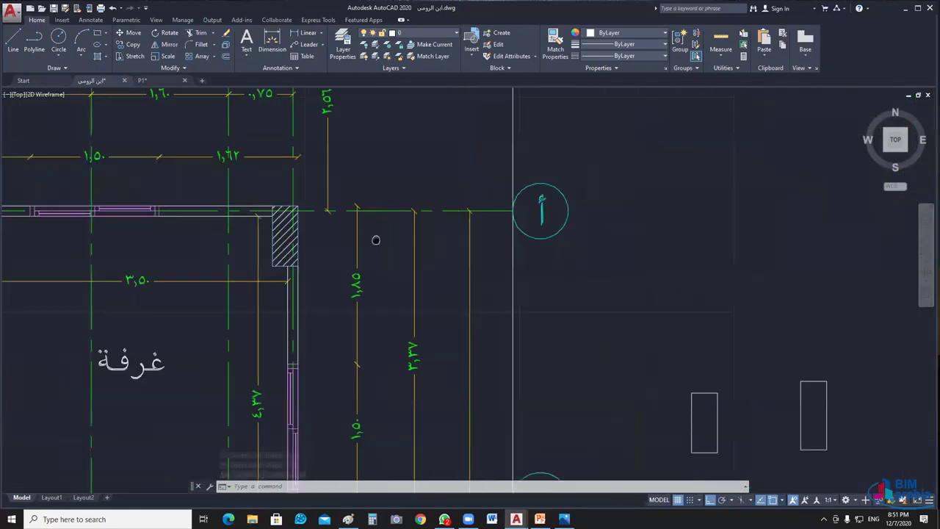
scroll(511, 236, down, 4)
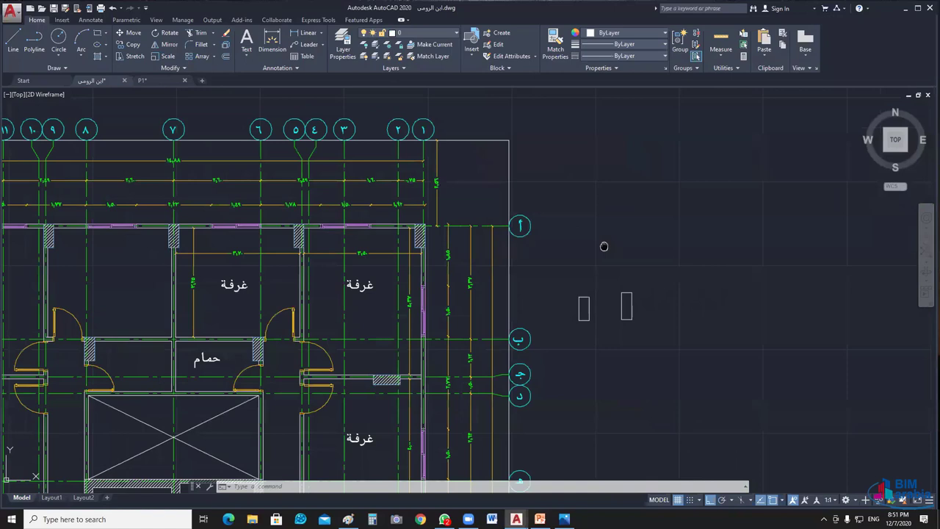
scroll(595, 308, up, 8)
Step: Draw a vertical and a horizontal line from the left column rectangle's corner
key(l)
key(Return)
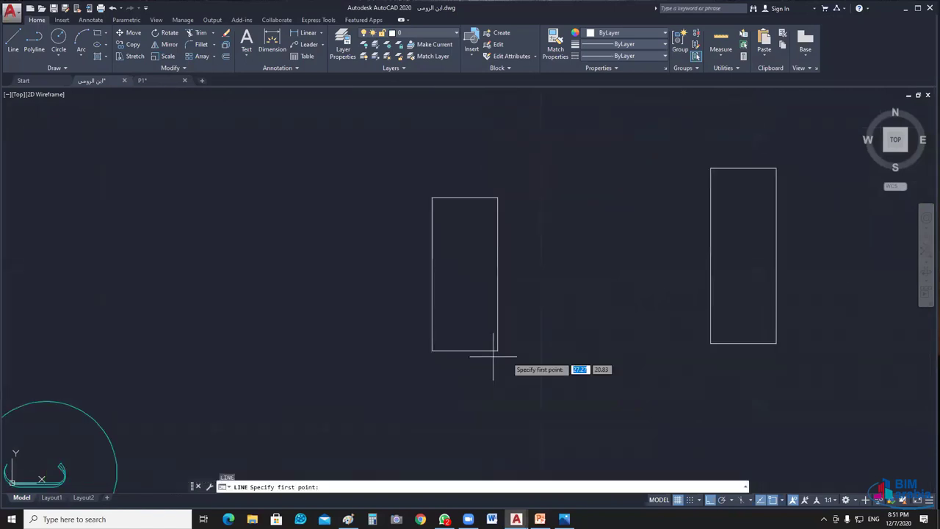
click(497, 351)
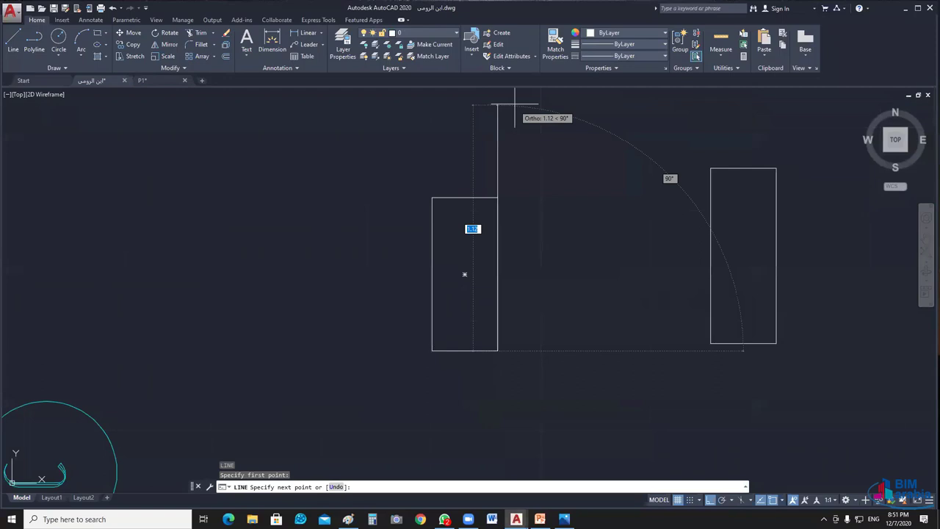
click(514, 104)
key(Return)
key(Return)
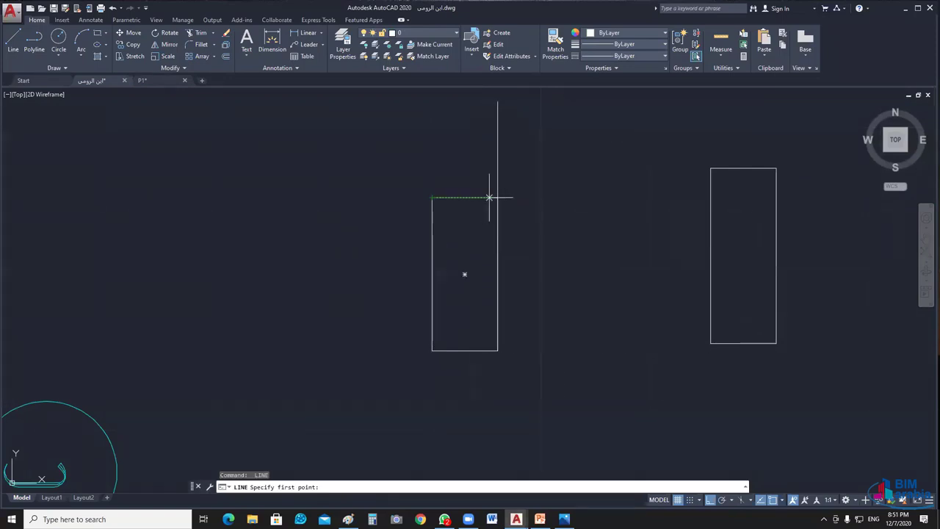
click(497, 197)
click(252, 197)
key(Return)
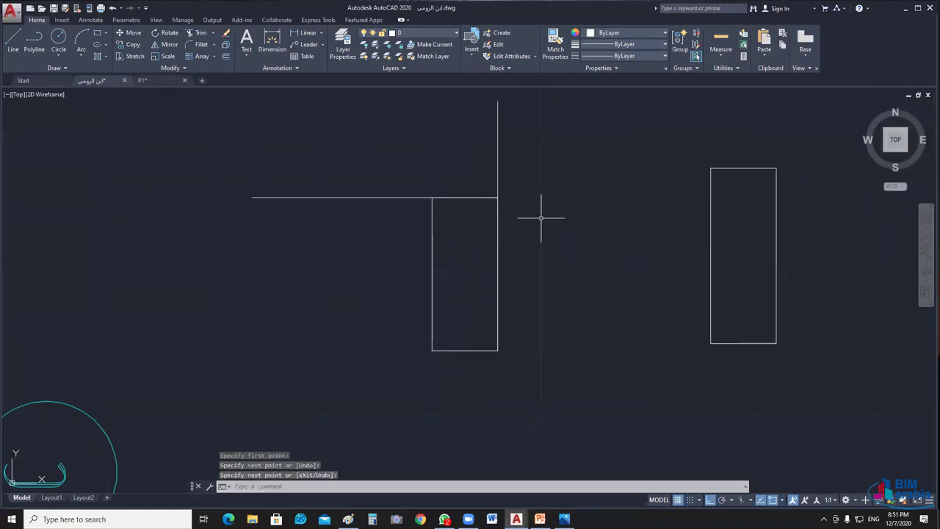
Step: Put the two new lines on layer AX
click(541, 120)
click(357, 157)
click(382, 177)
click(338, 220)
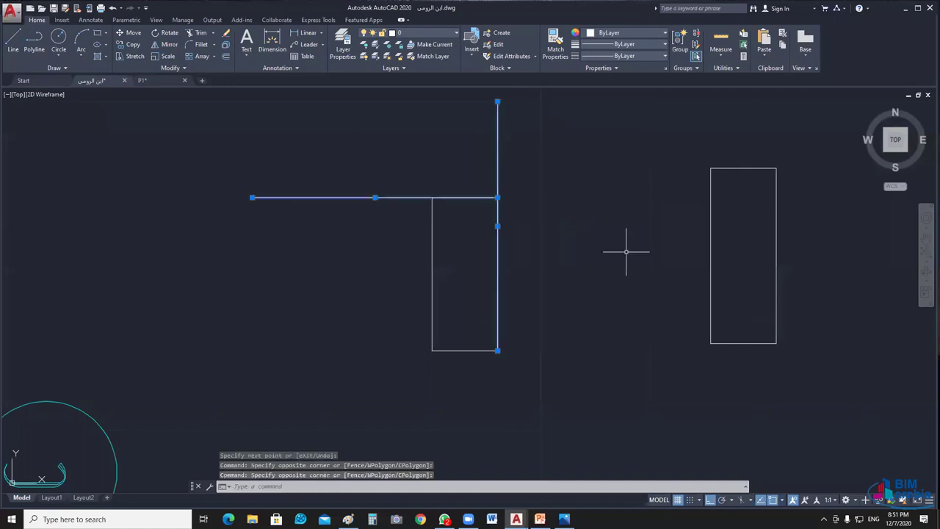
middle_drag(626, 251, 491, 277)
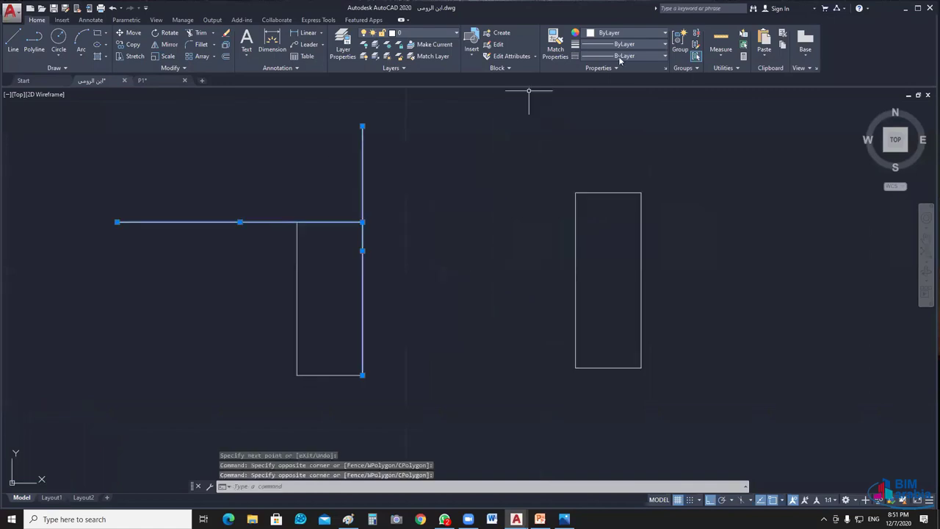
click(457, 32)
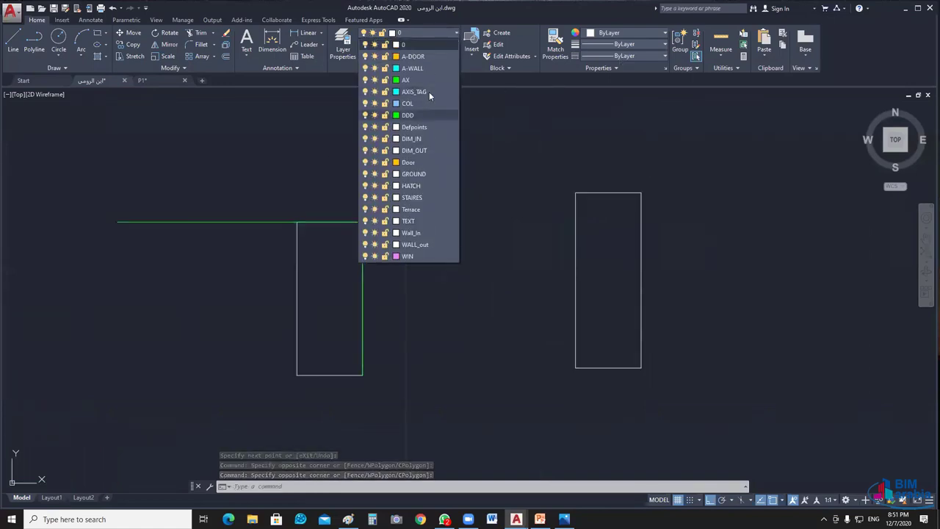
click(451, 300)
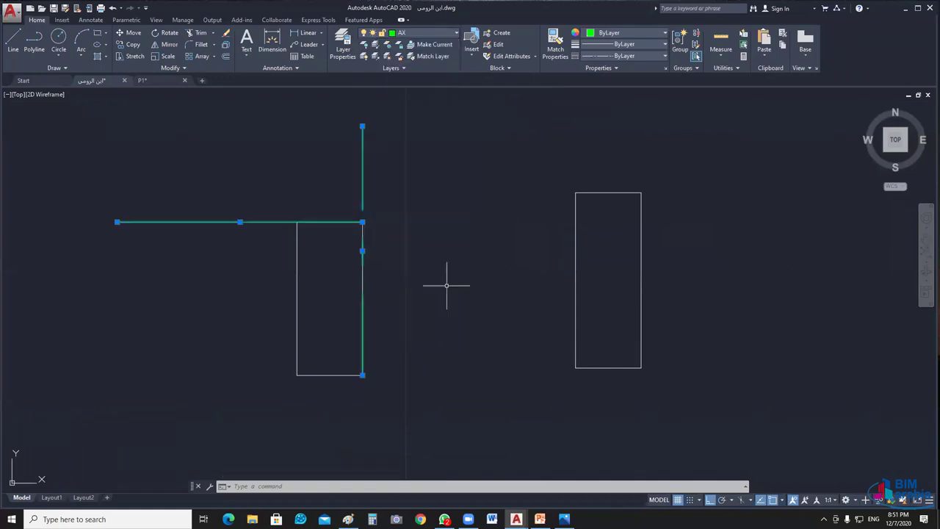
mouse_move(445, 283)
middle_down()
mouse_move(538, 290)
mouse_move(469, 297)
mouse_move(489, 218)
middle_up()
key(Escape)
Step: Grip-stretch the horizontal AX line 0.06 down, inside the rectangle's edge
middle_drag(436, 203, 462, 189)
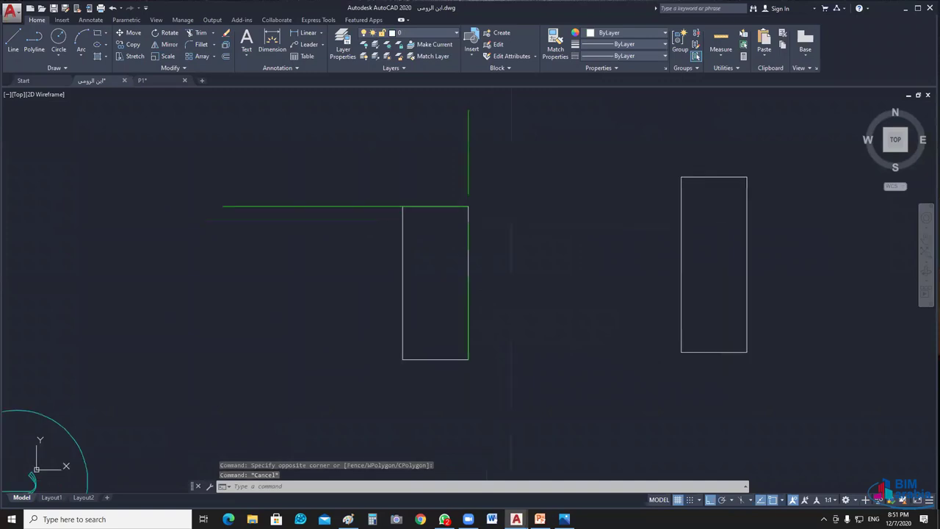
drag(367, 200, 318, 242)
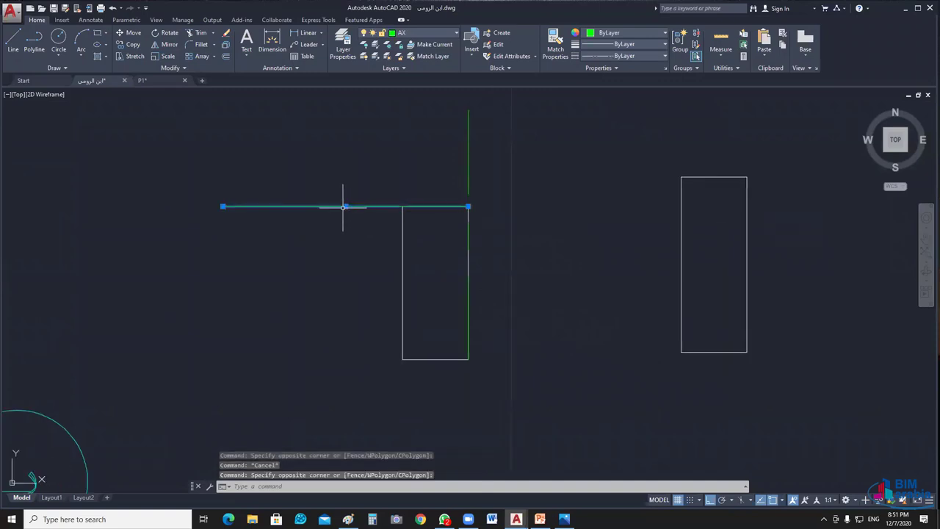
scroll(342, 206, down, 4)
mouse_move(343, 232)
middle_down()
mouse_move(426, 262)
mouse_move(539, 359)
middle_up()
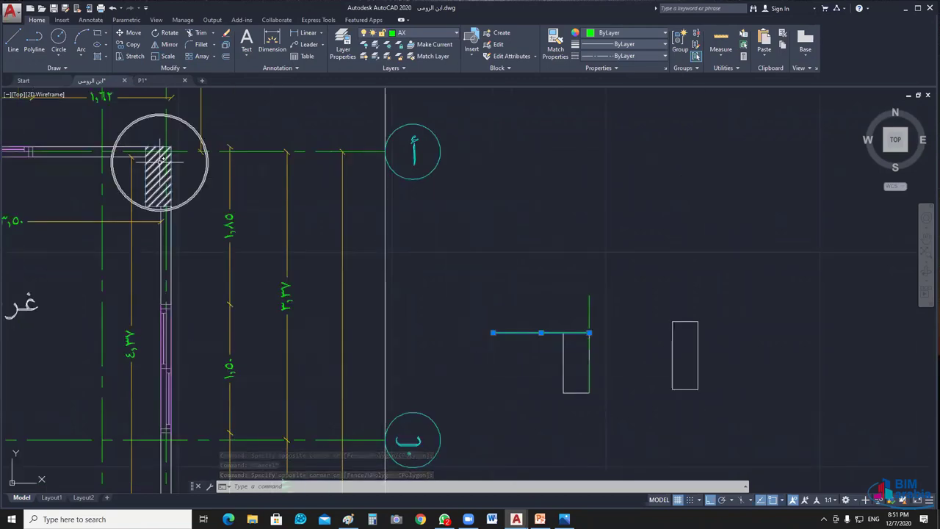
middle_drag(598, 318, 578, 310)
scroll(686, 407, up, 4)
click(266, 194)
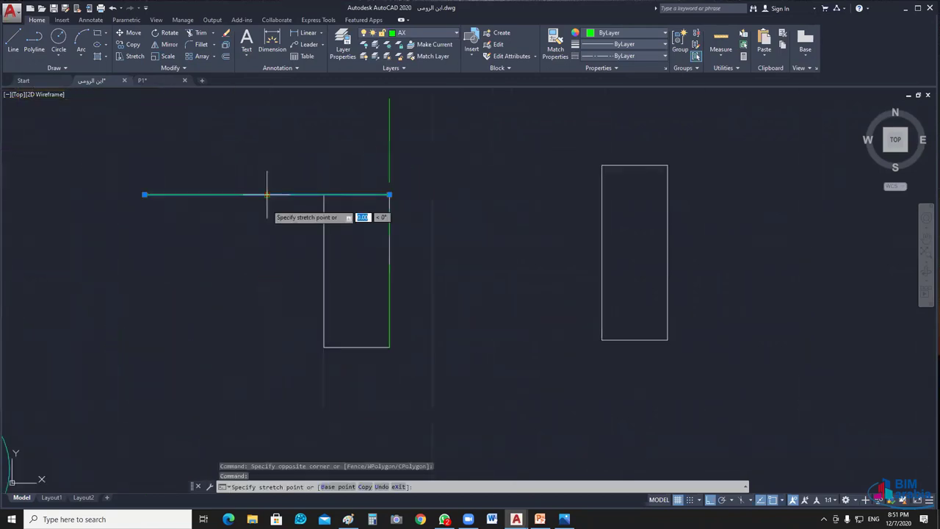
text(6)
key(Return)
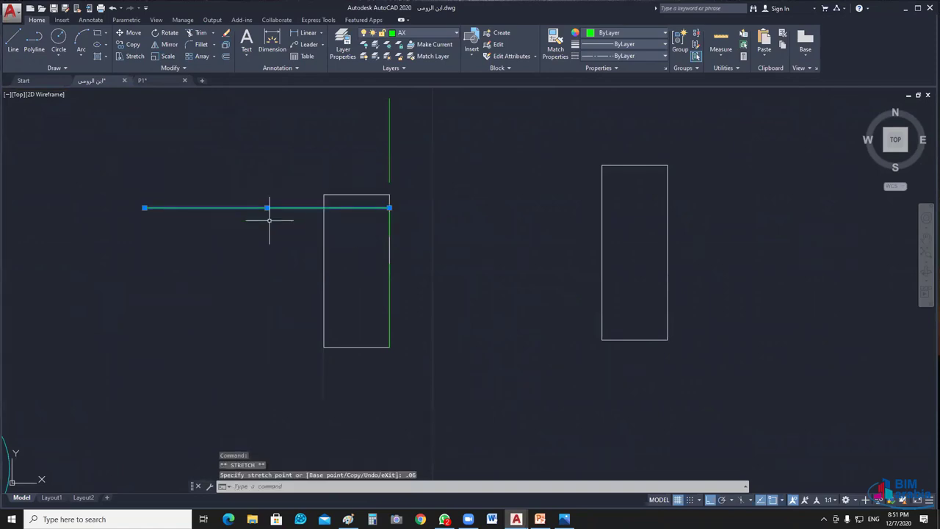
Step: Grip-stretch the vertical AX line 0.06 left, inside the rectangle's edge
click(394, 203)
click(382, 221)
click(389, 208)
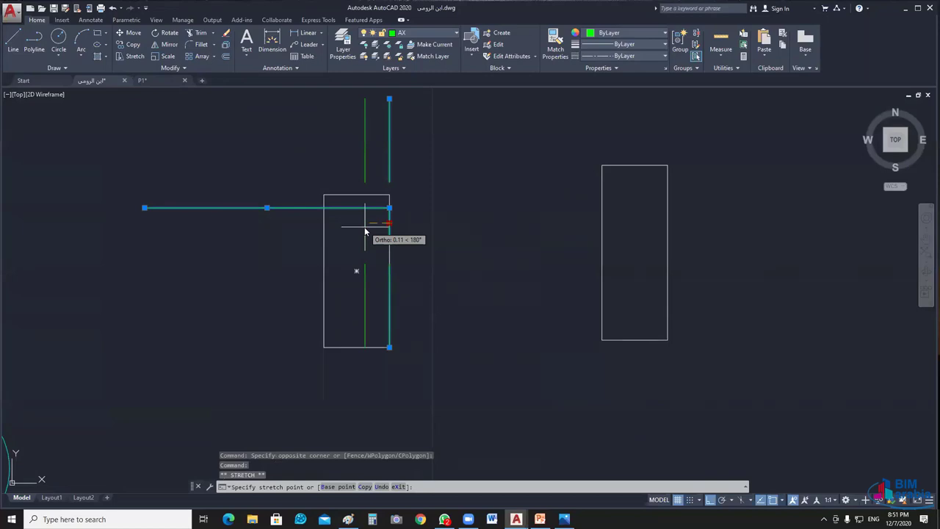
text(.06)
key(Return)
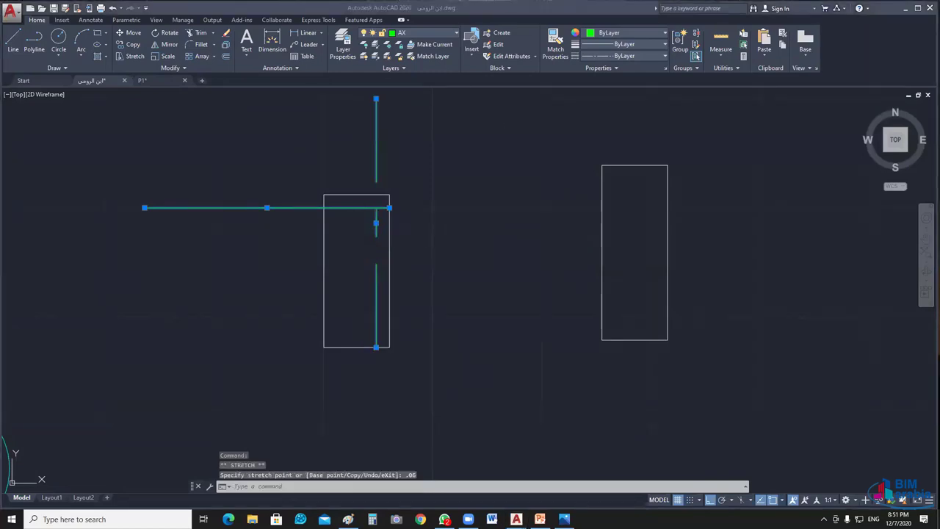
key(Escape)
middle_drag(435, 260, 520, 230)
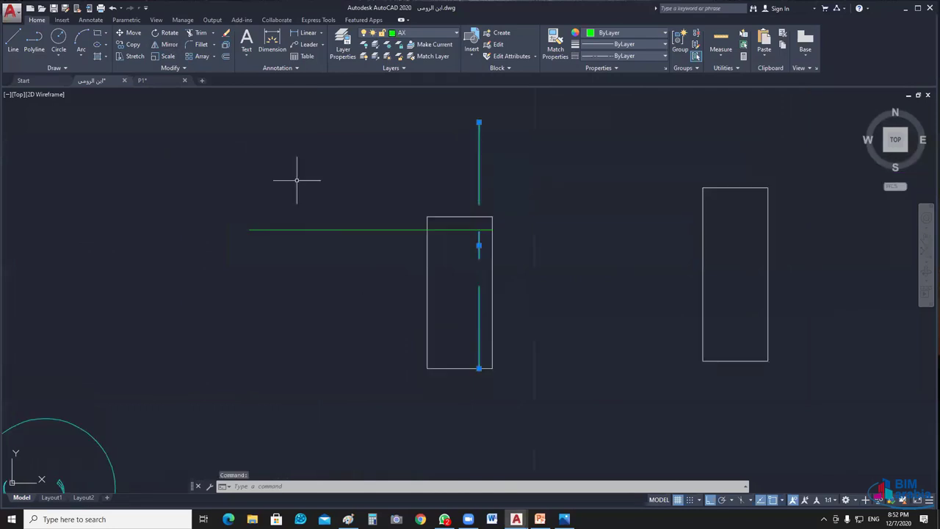
Step: Mirror the horizontal AX line about the column's mid-height so a copy runs along its bottom
text(mi)
key(Return)
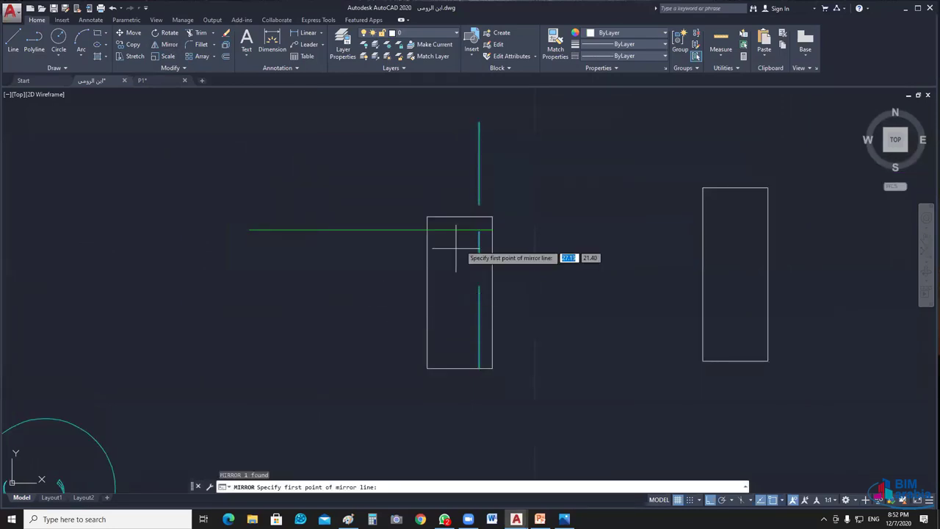
click(460, 217)
click(471, 454)
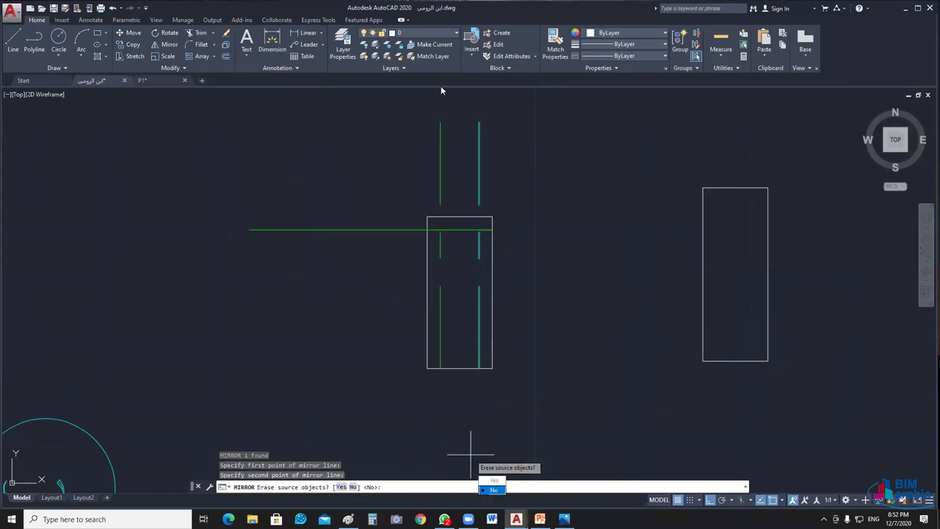
click(490, 490)
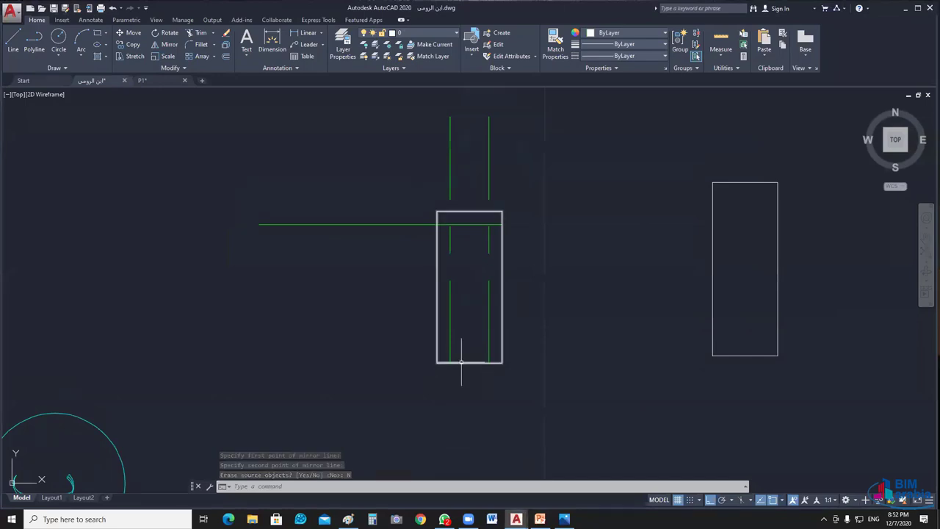
key(Return)
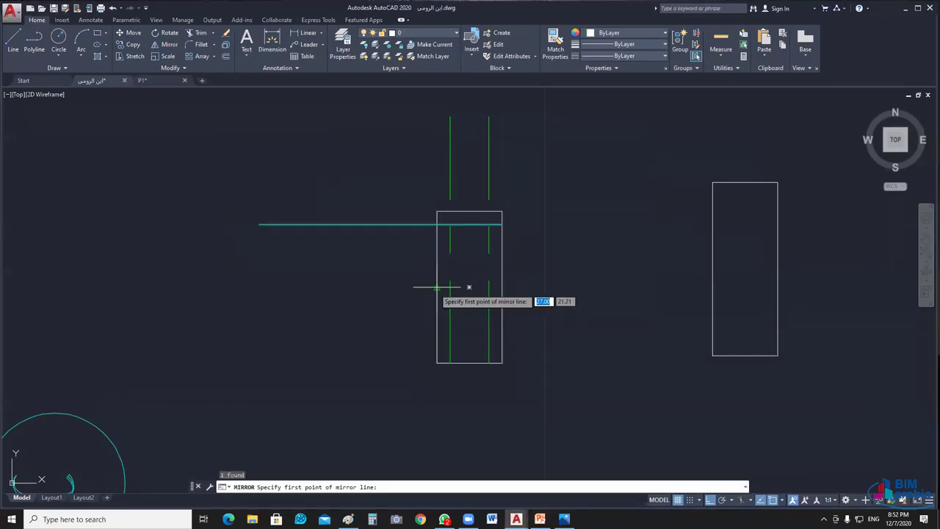
click(438, 287)
click(558, 293)
key(Return)
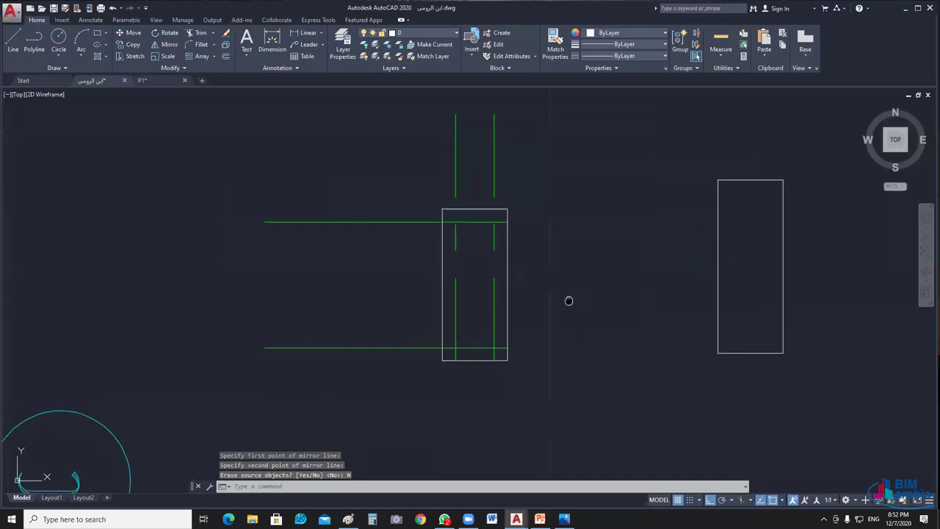
Step: Stretch the bottom and top horizontal green lines out to the right to matching lengths
middle_drag(558, 310, 576, 290)
click(498, 330)
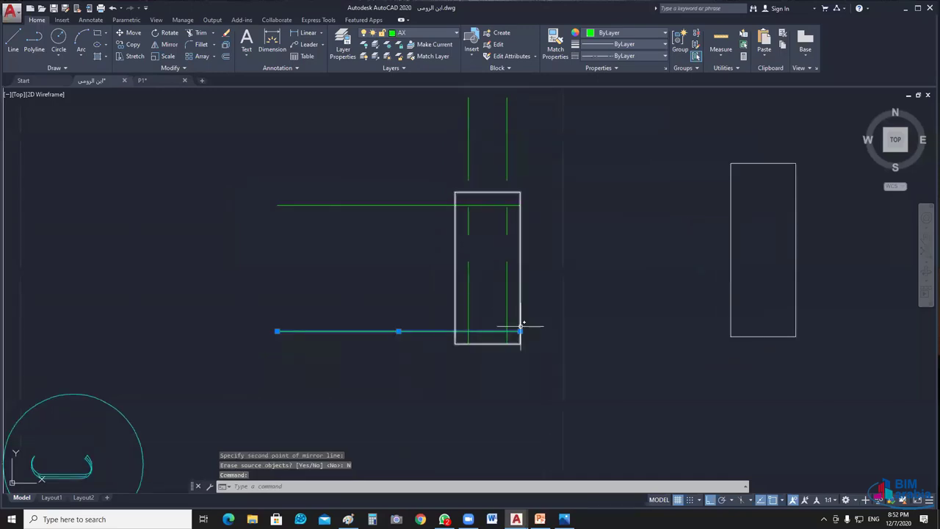
click(520, 330)
click(586, 330)
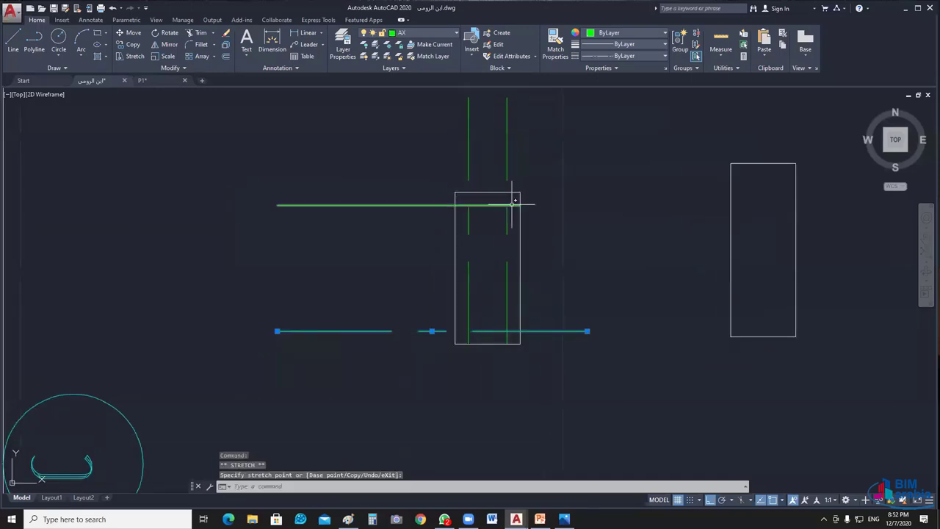
click(514, 205)
click(520, 205)
click(592, 211)
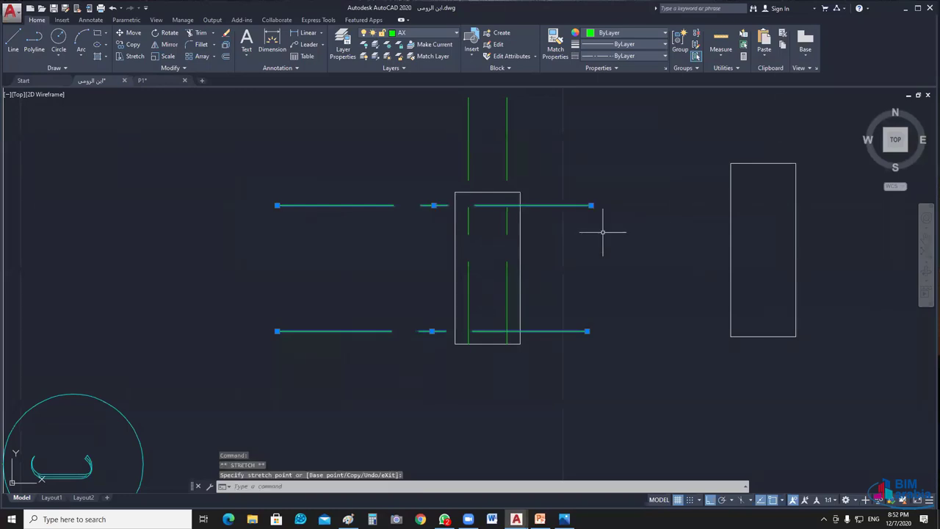
key(Escape)
Step: Draw a smaller inner rectangle inside the 0.3 × 0.7 column outline between the axis lines
middle_drag(628, 254, 612, 237)
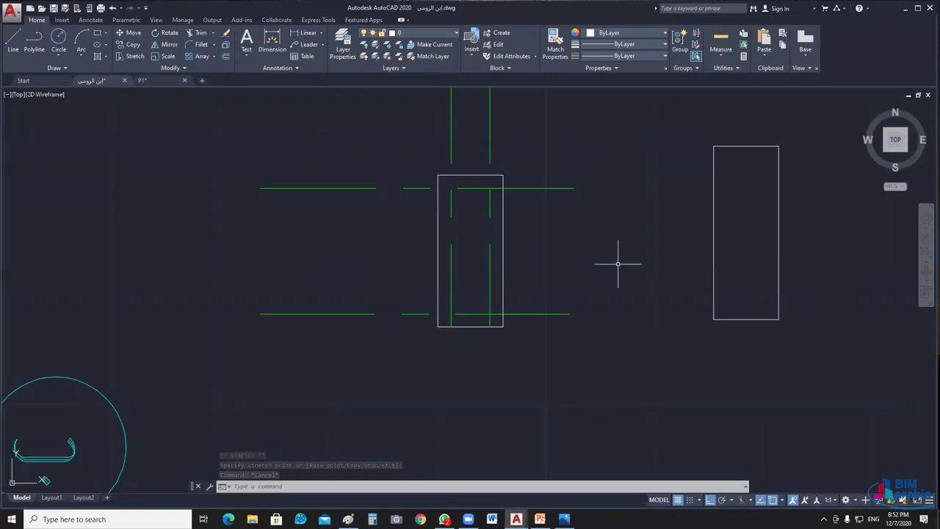
click(97, 33)
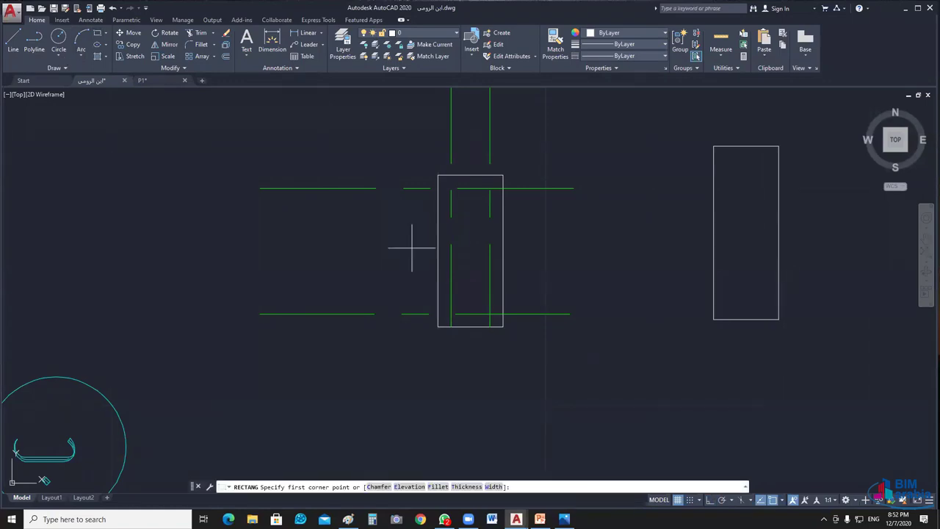
click(490, 189)
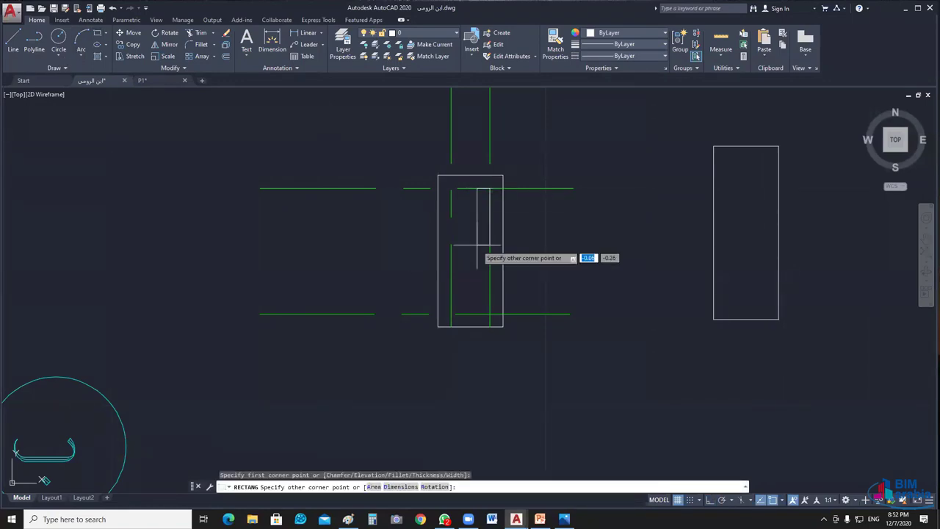
click(462, 314)
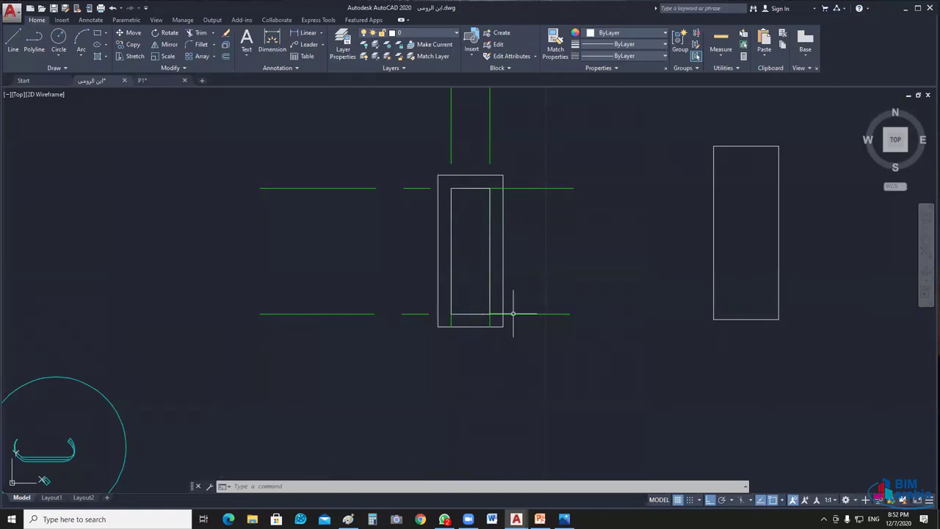
Step: Offset the right 0.3 × 0.8 column rectangle 0.06 inward
click(530, 246)
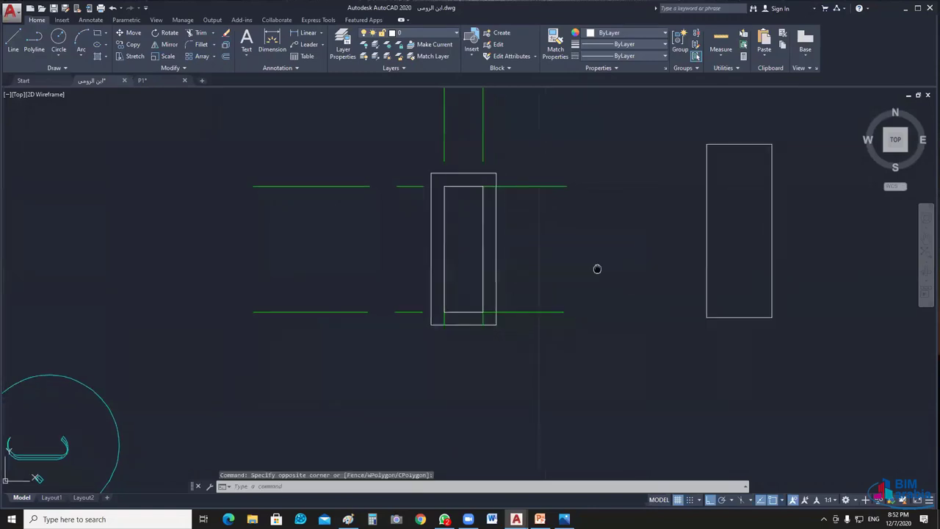
middle_drag(801, 224, 717, 207)
click(714, 228)
middle_drag(710, 247, 667, 267)
text(c)
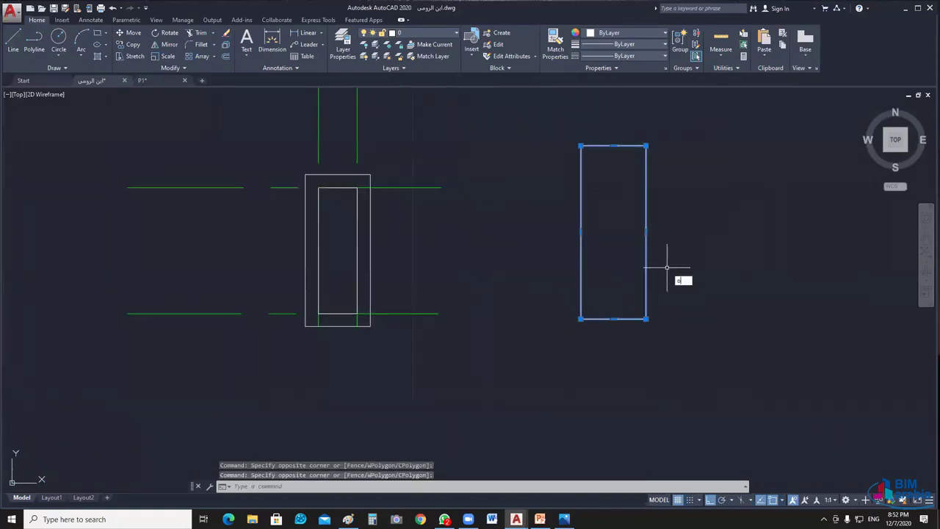
key(Return)
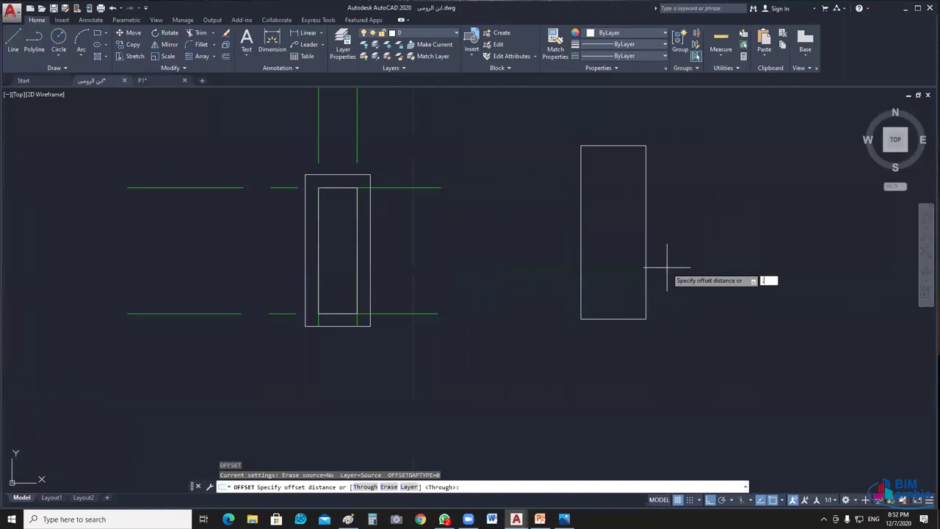
text(.06)
key(Return)
click(616, 261)
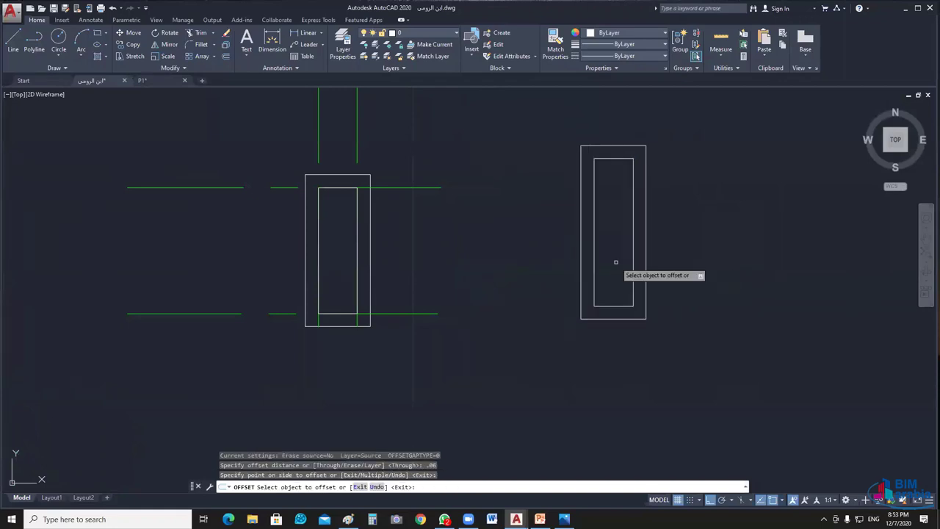
key(Escape)
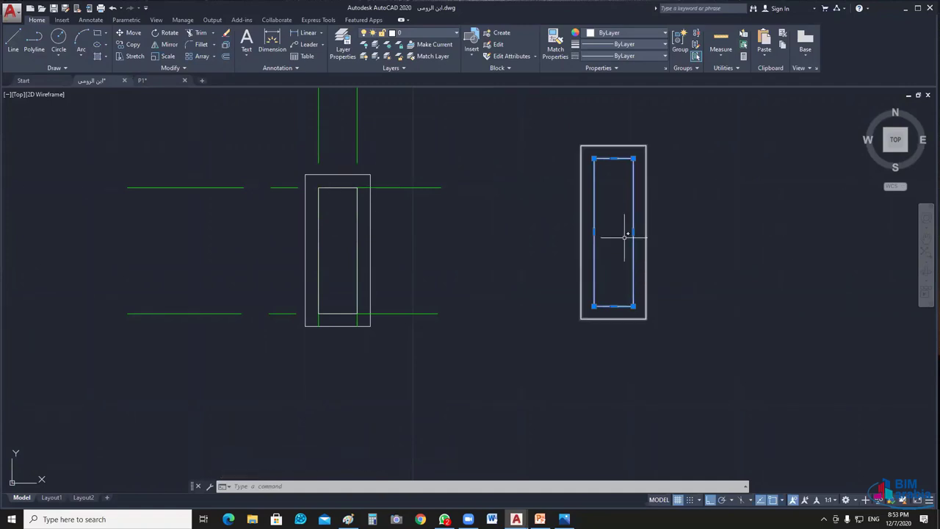
Step: Start a DIST measurement after abandoning a mistyped command
scroll(624, 236, up, 2)
text(M)
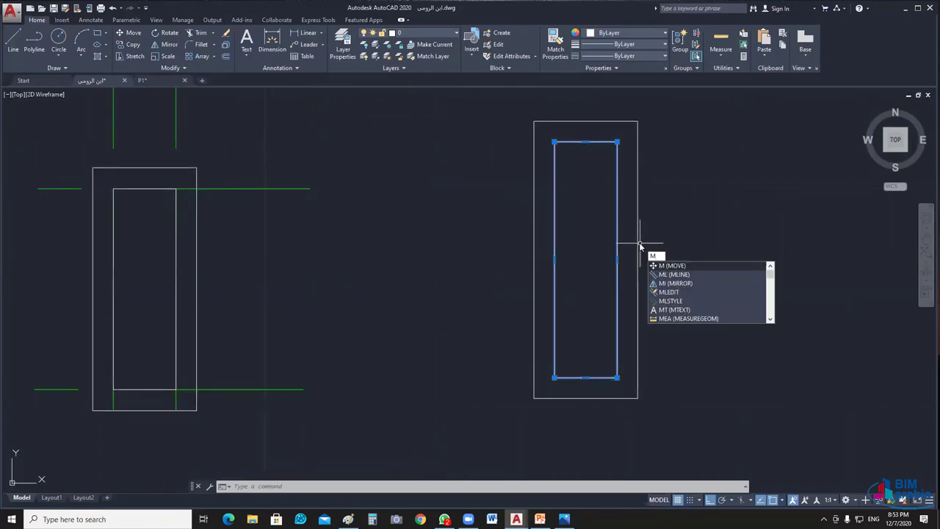
key(BackSpace)
text(DI)
key(Return)
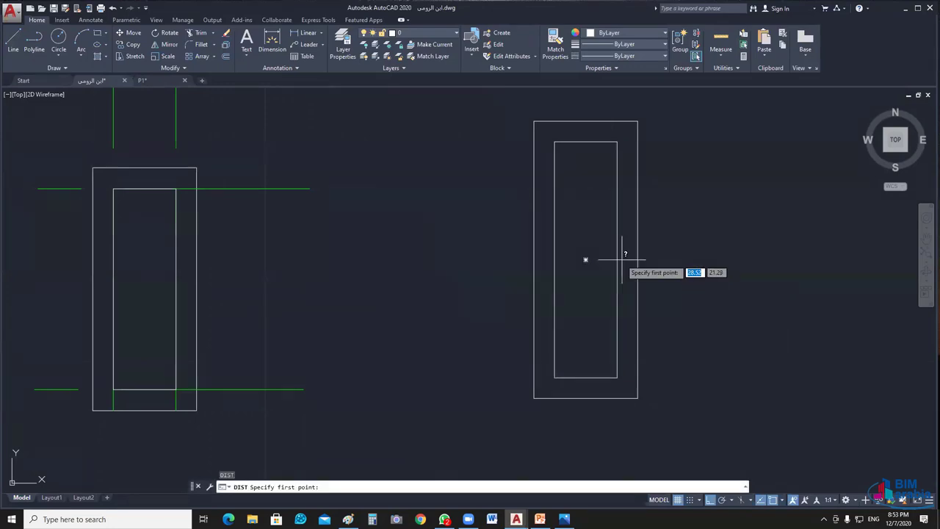
Step: Measure the gap between the right outer and inner rectangles
click(620, 259)
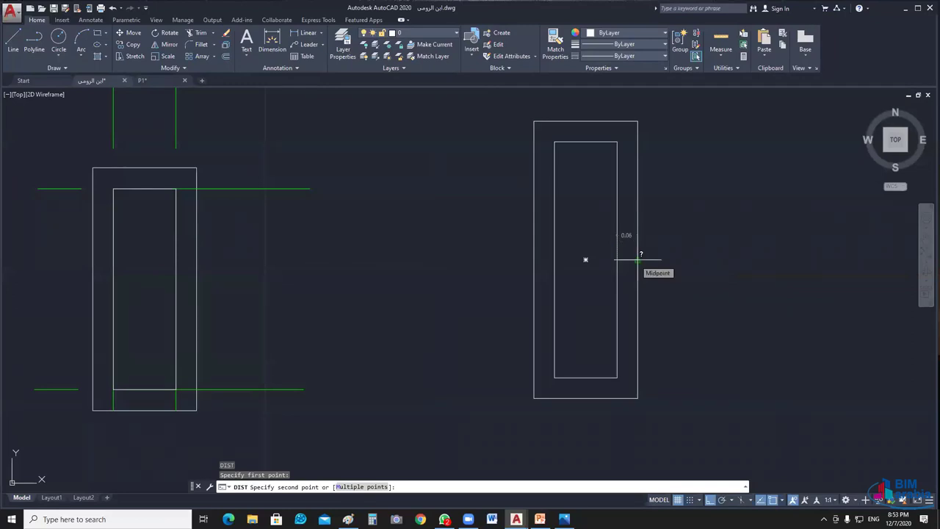
click(638, 259)
key(Return)
click(637, 121)
key(Escape)
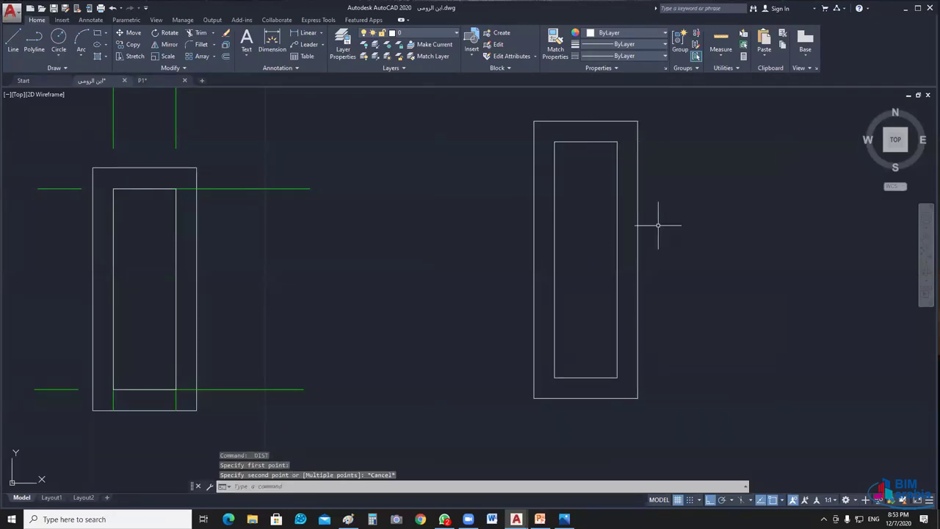
scroll(665, 243, down, 2)
Step: Move both the right and left inner rectangles onto layer AX
click(657, 248)
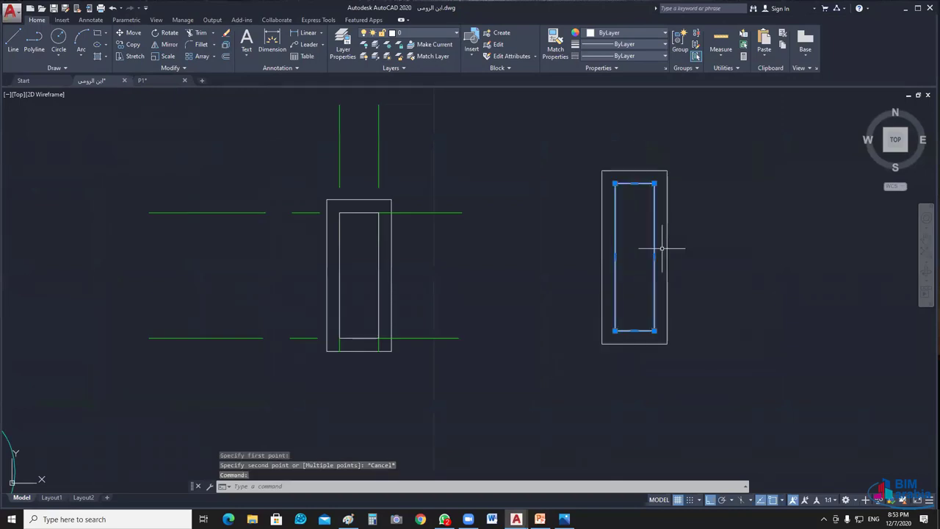
click(422, 33)
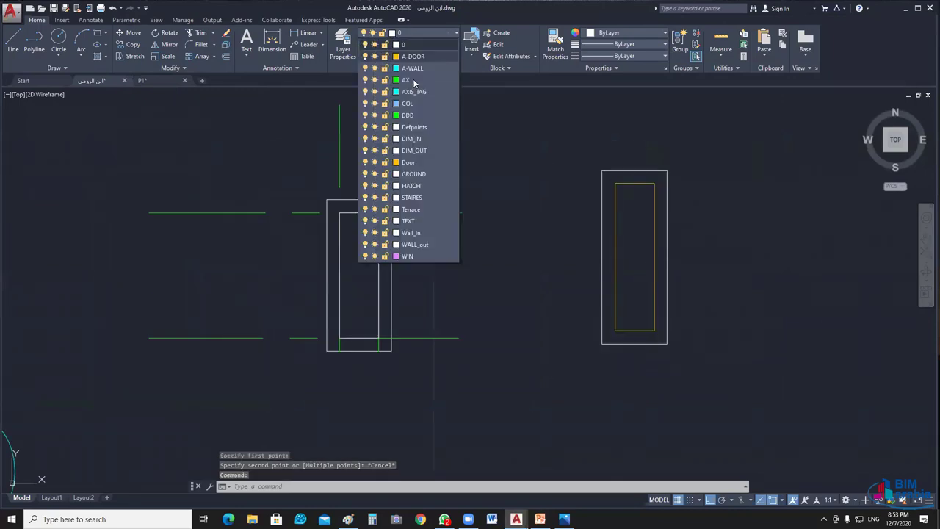
click(413, 81)
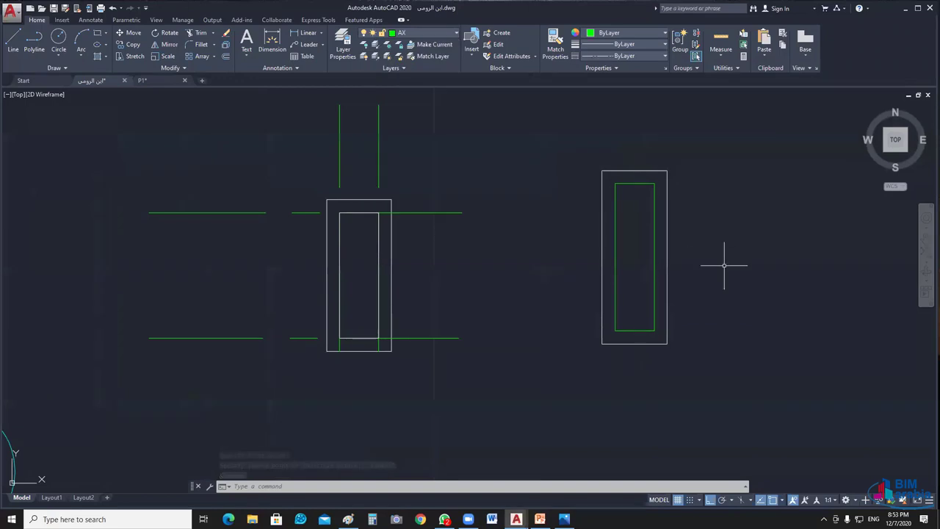
key(Escape)
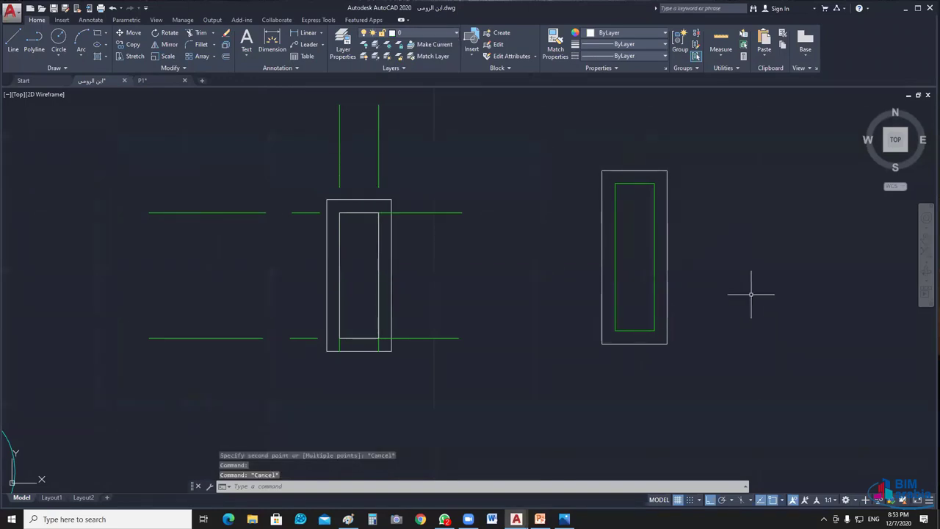
middle_drag(741, 307, 682, 273)
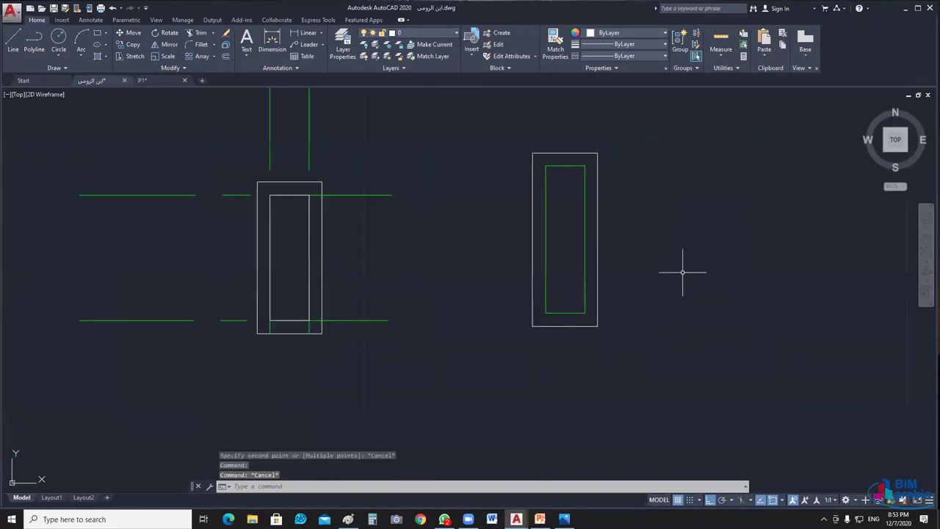
scroll(514, 293, up, 4)
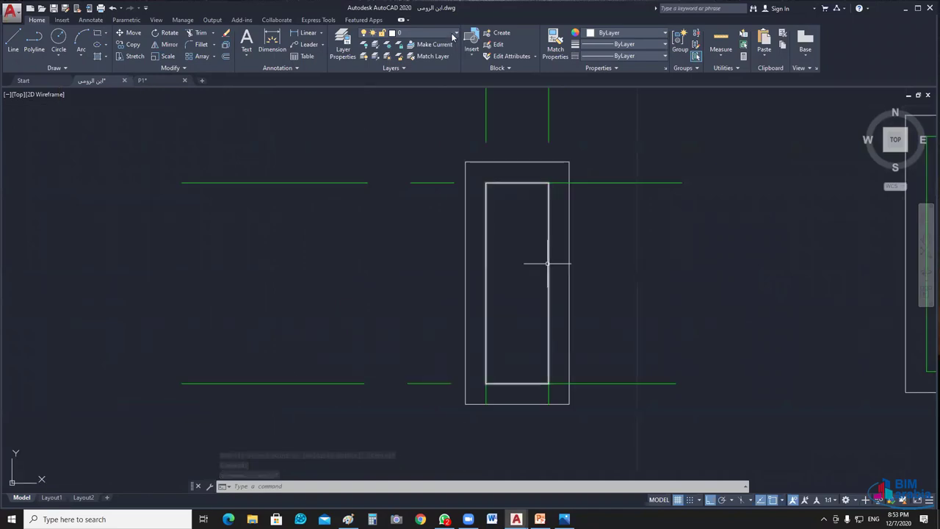
click(549, 262)
click(422, 33)
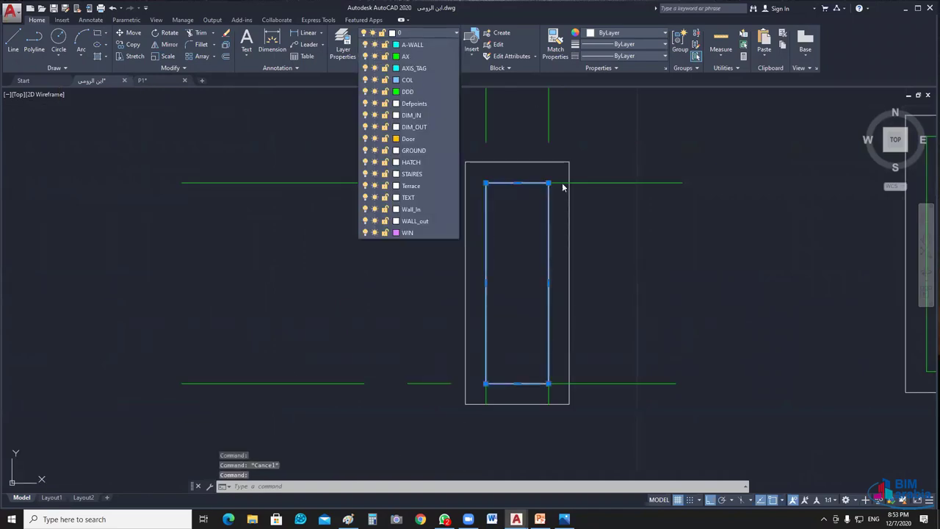
click(413, 56)
click(405, 80)
Step: Erase the four axis lines crossing the left column and select its outer rectangle
click(577, 110)
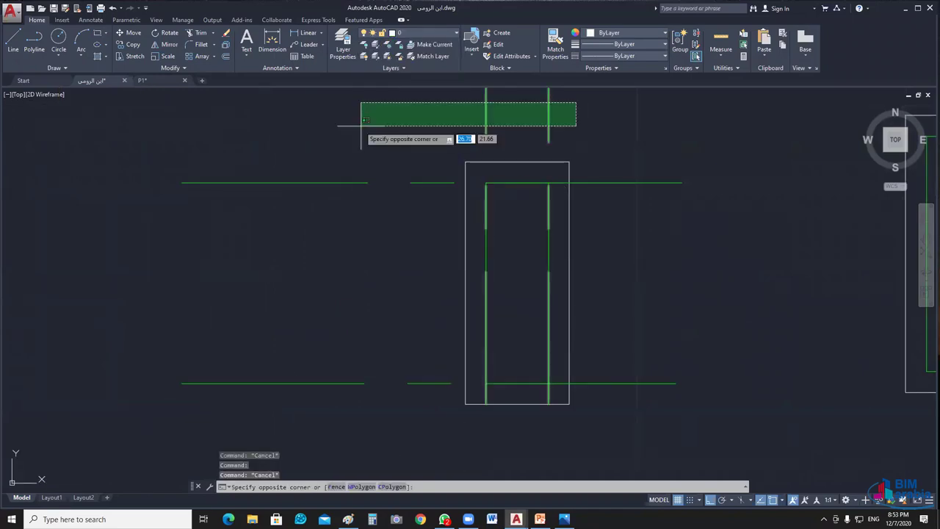
click(262, 399)
key(Delete)
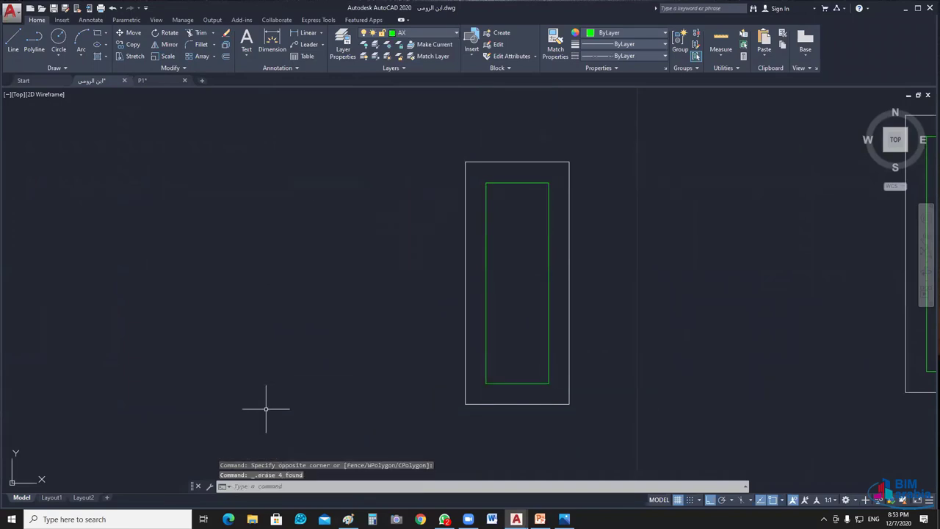
click(598, 228)
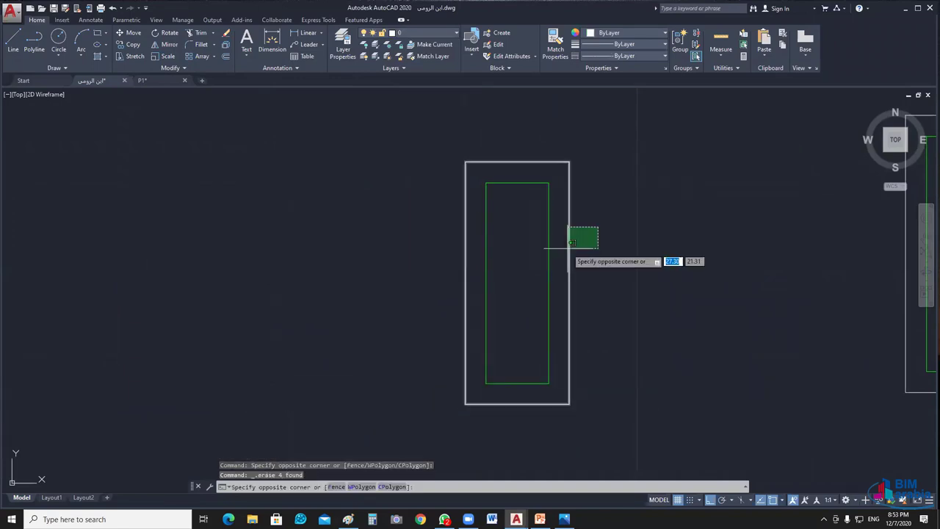
click(567, 256)
Step: Switch from the reference plan to the P1.dwg grid drawing
scroll(570, 215, down, 3)
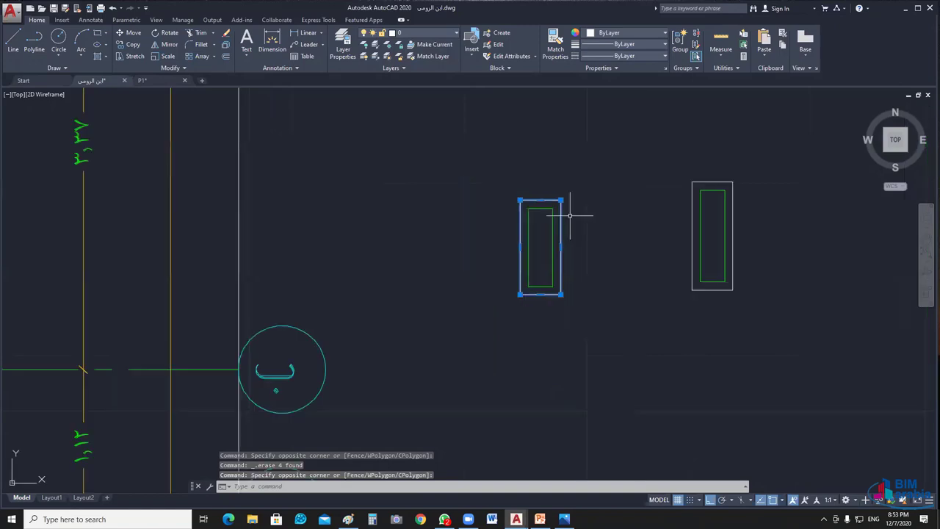
middle_drag(471, 234, 515, 306)
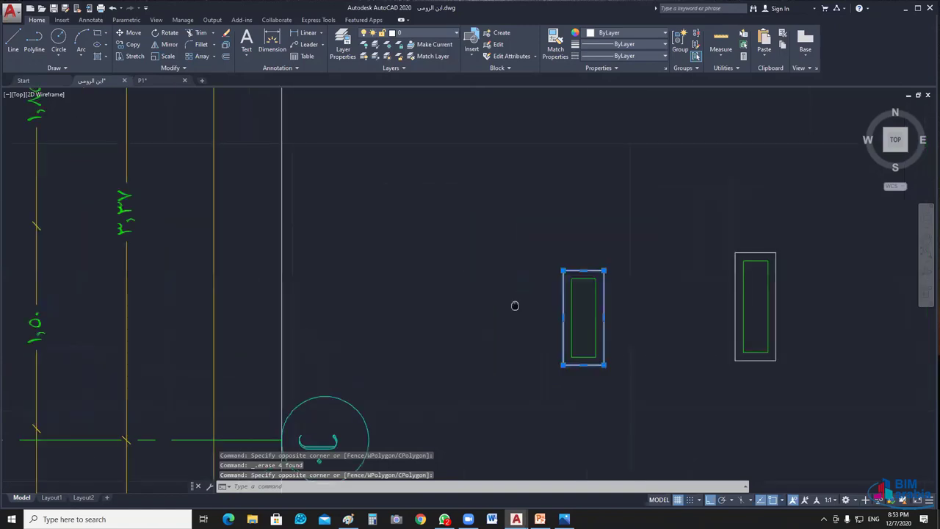
scroll(443, 268, down, 3)
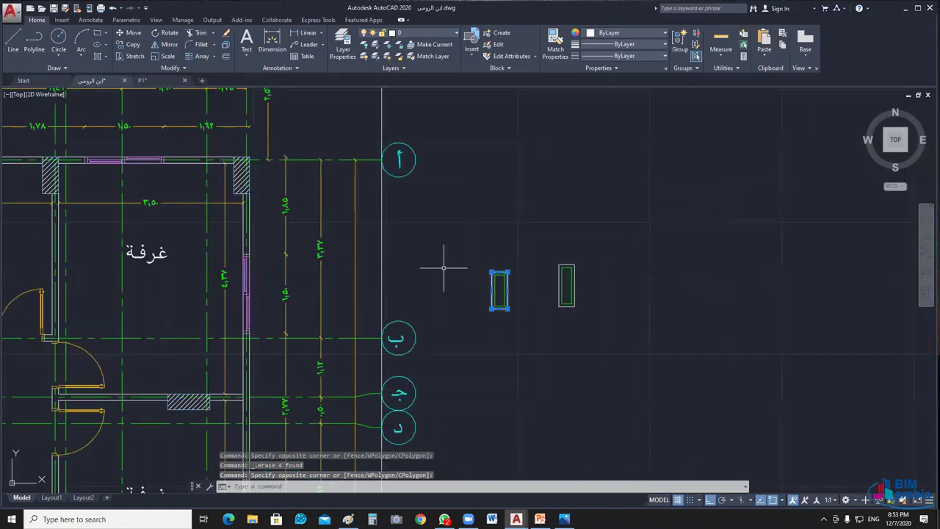
scroll(239, 165, up, 6)
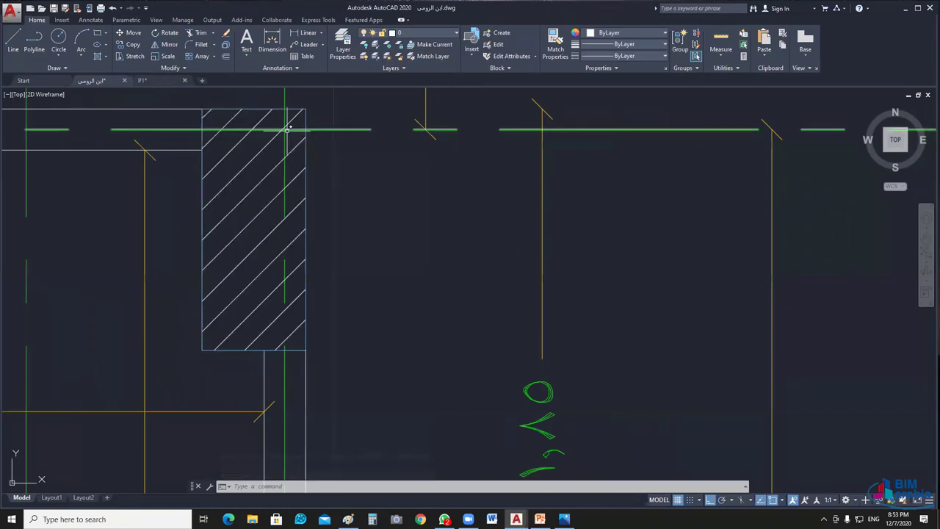
scroll(288, 130, down, 5)
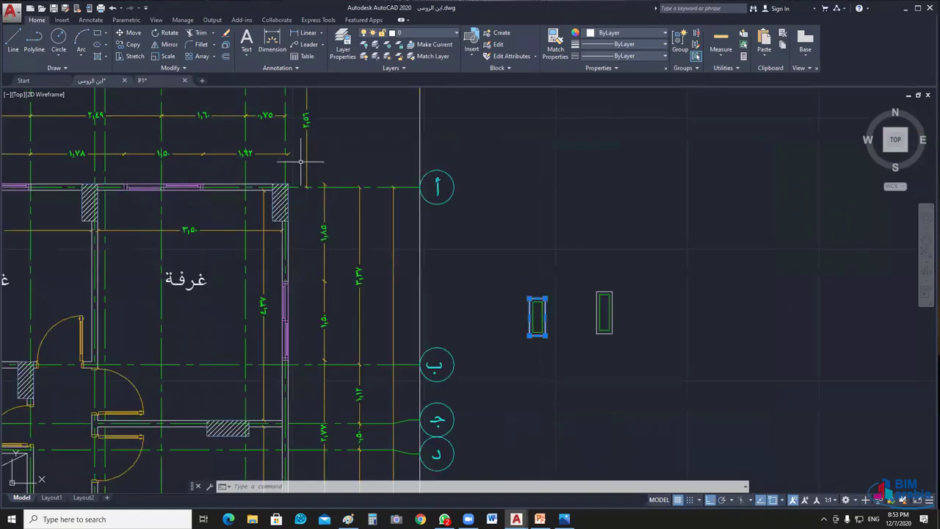
key(ctrl+Tab)
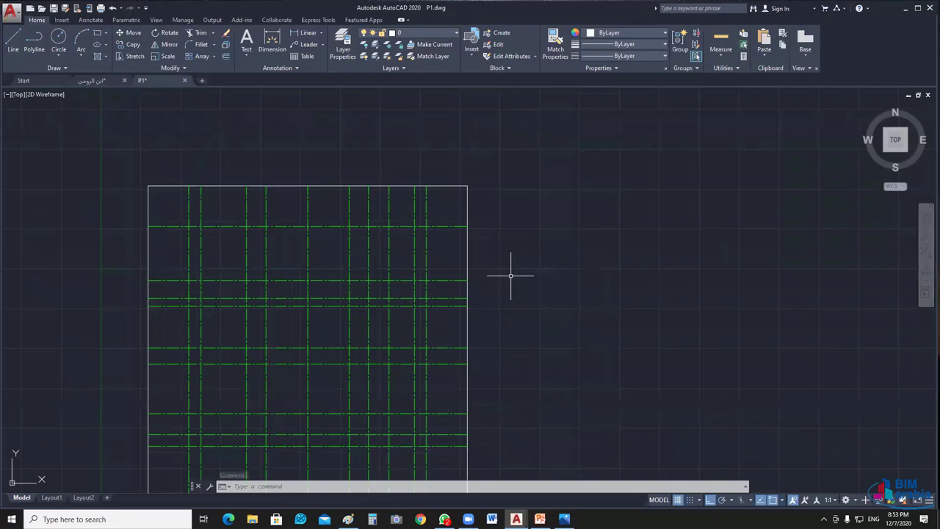
Step: Start the RECTANG command in P1 using the rec alias
text(h)
key(BackSpace)
text(rec)
key(Return)
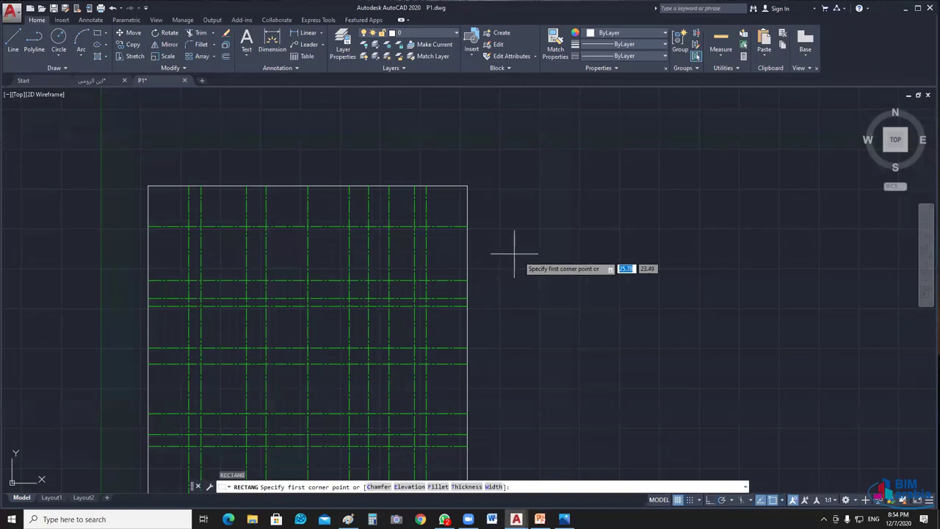
Step: Draw a 0.3 by 0.7 column rectangle to the right of the grid
scroll(514, 253, up, 2)
click(534, 252)
text(3)
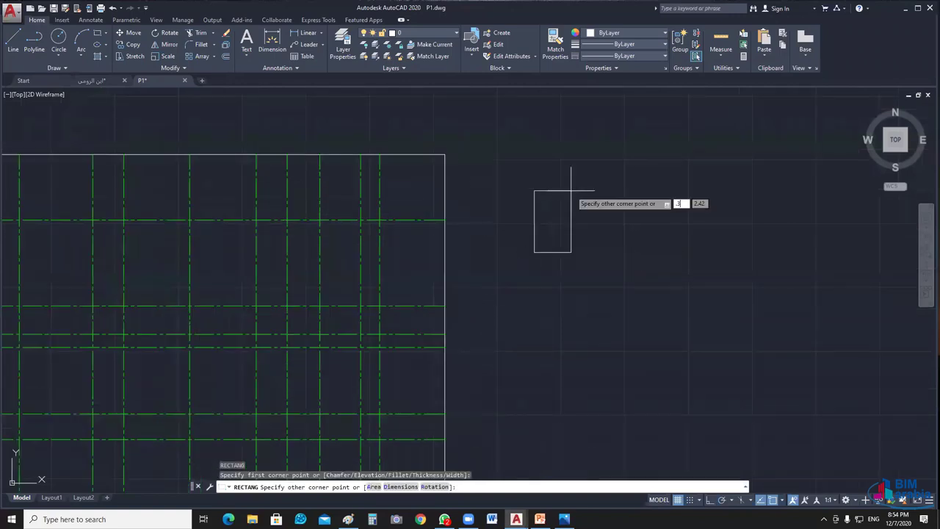
text(,.7)
key(Return)
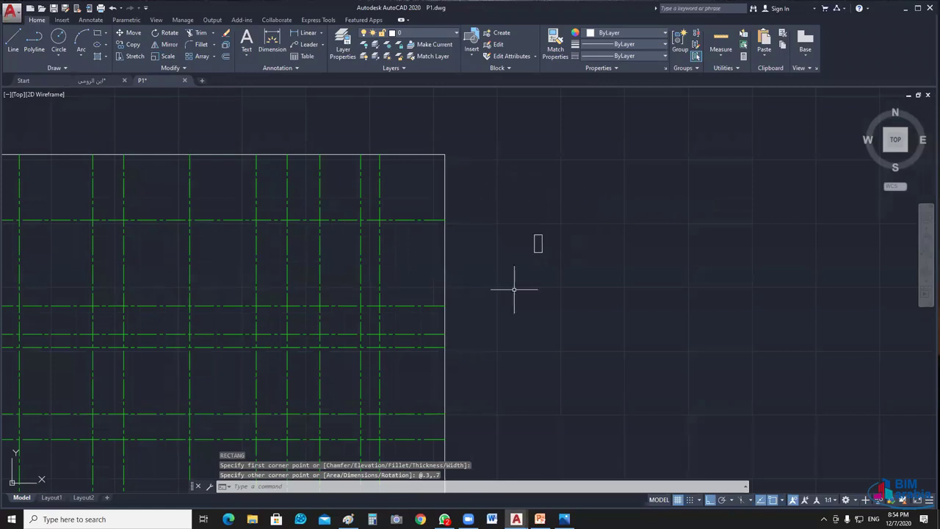
scroll(514, 289, up, 2)
mouse_move(515, 289)
middle_down()
mouse_move(528, 288)
mouse_move(554, 323)
middle_up()
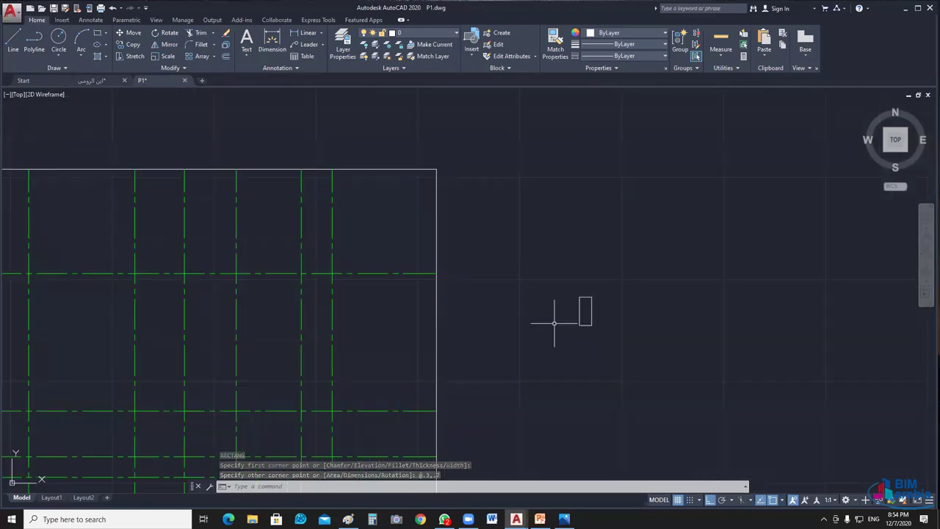
middle_click(595, 318)
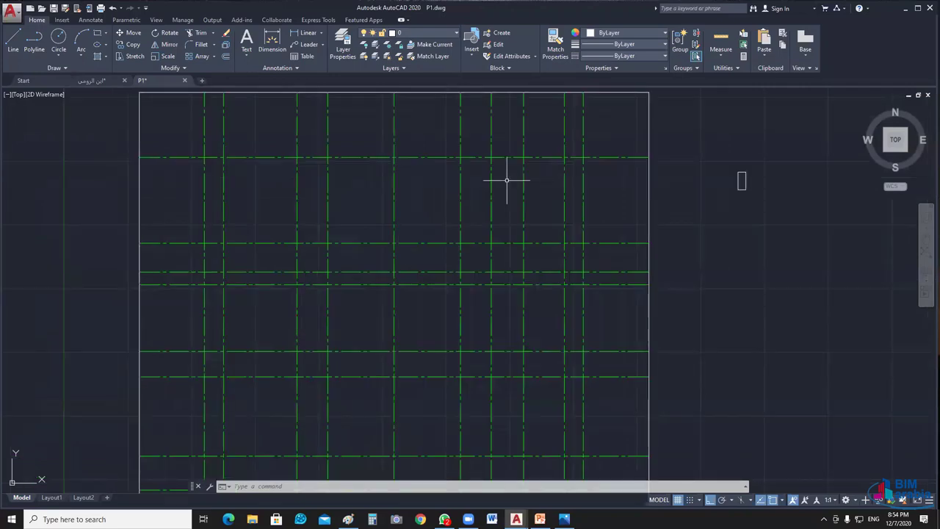
middle_drag(506, 180, 478, 287)
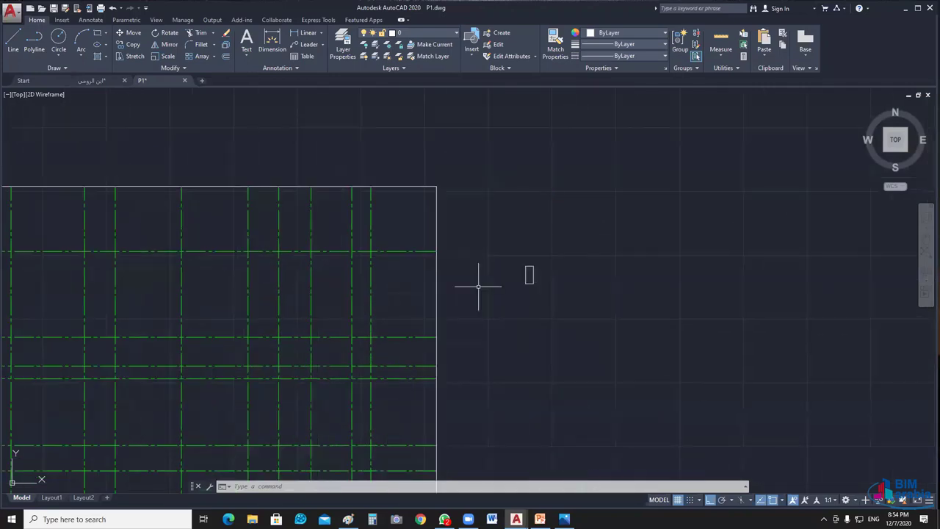
scroll(535, 260, up, 4)
middle_drag(534, 260, 570, 245)
Step: Offset the rectangle 0.06 inward to create an inner outline
drag(518, 253, 565, 323)
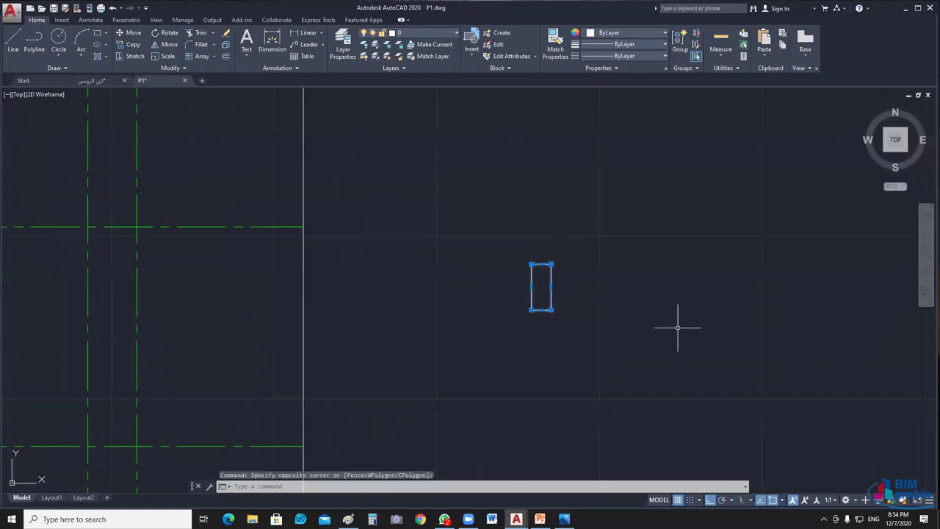
text(o)
key(Return)
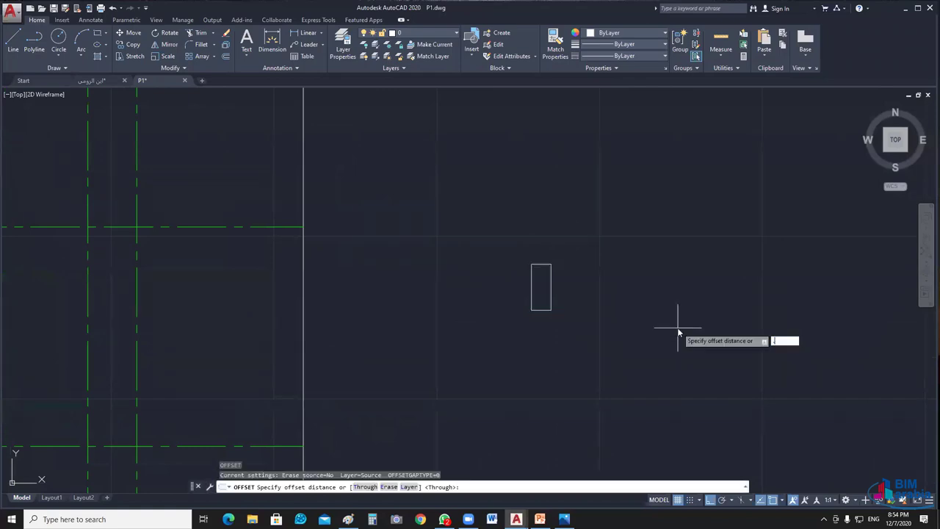
text(.06)
key(Return)
scroll(565, 286, up, 3)
click(565, 286)
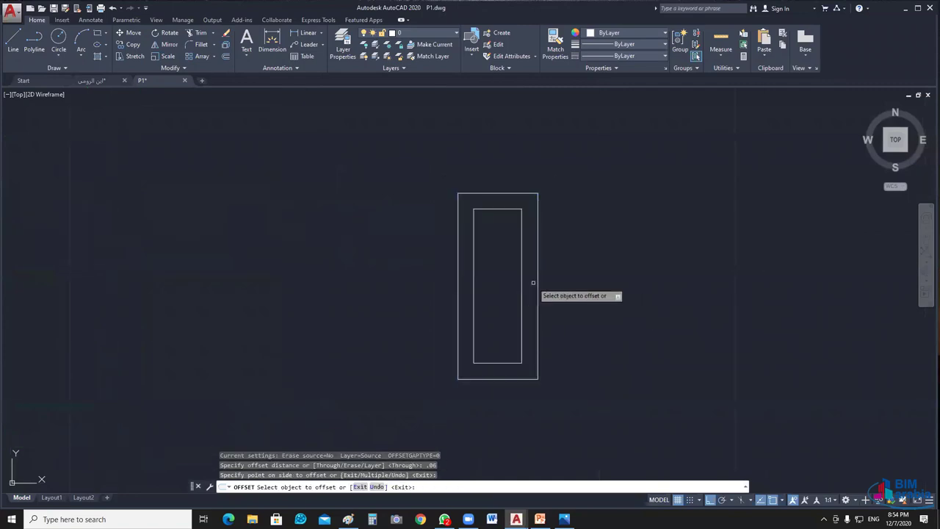
key(Escape)
Step: Move the inner rectangle to the green grid layer, then select the outer rectangle
click(525, 199)
click(507, 217)
click(426, 33)
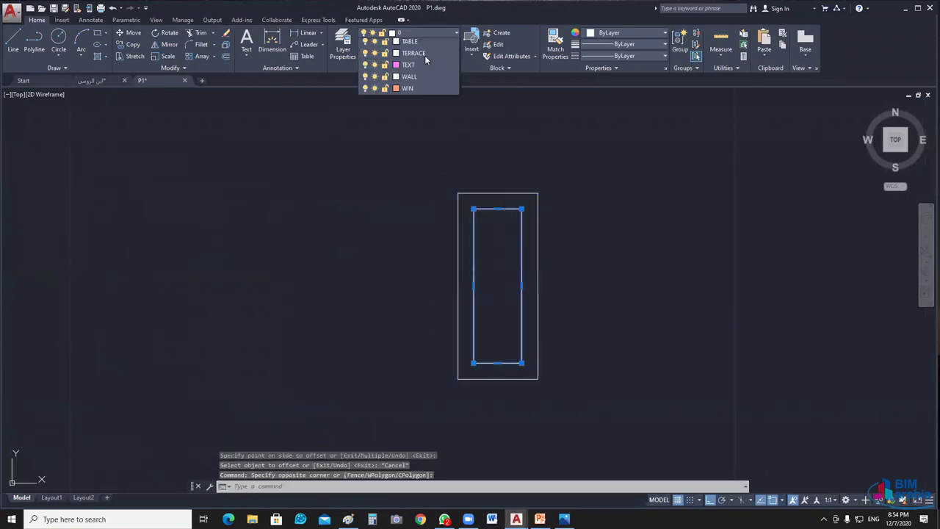
click(397, 62)
key(Escape)
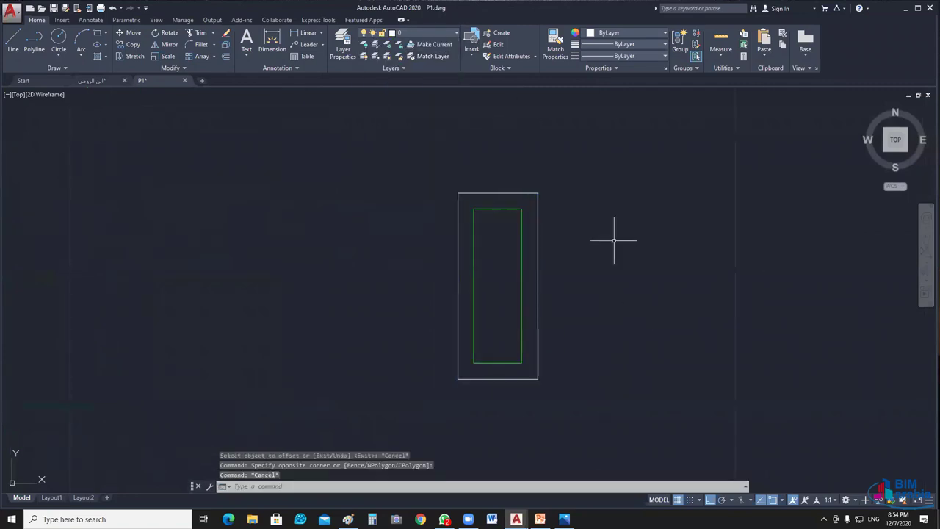
middle_drag(612, 243, 653, 243)
click(609, 203)
click(571, 216)
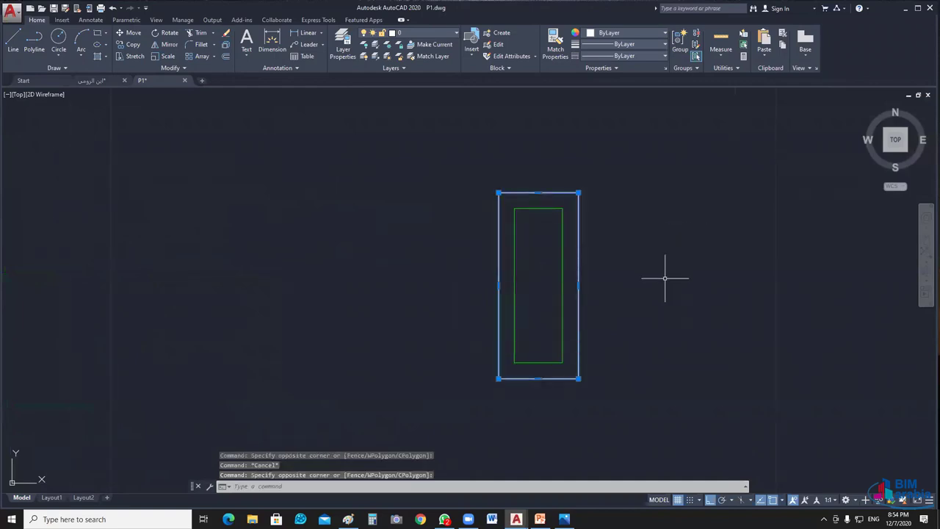
Step: Copy the column rectangle from its top corner onto two adjacent grid intersections
text(co)
key(Return)
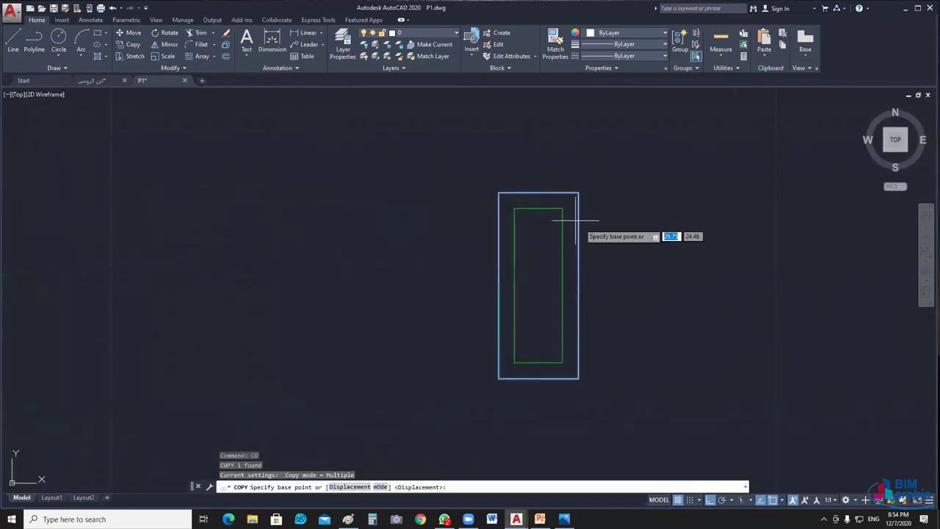
click(562, 209)
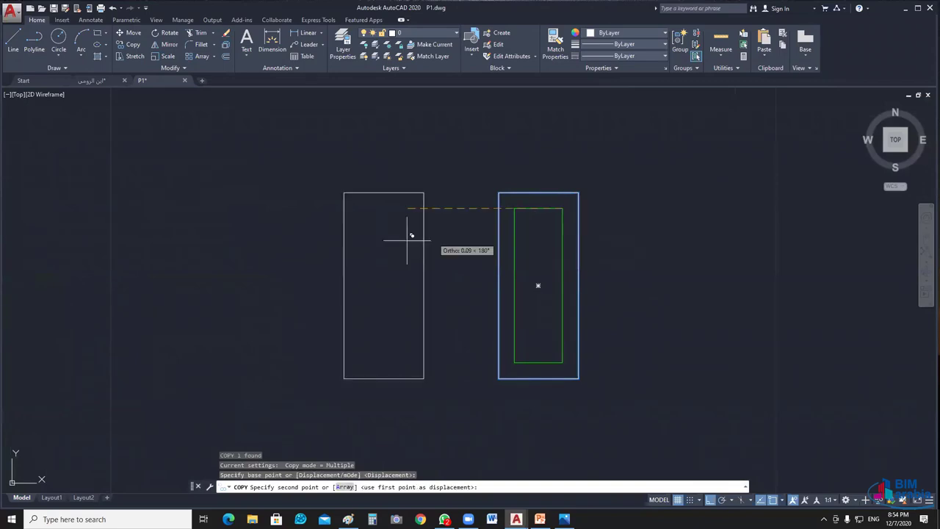
scroll(411, 235, down, 5)
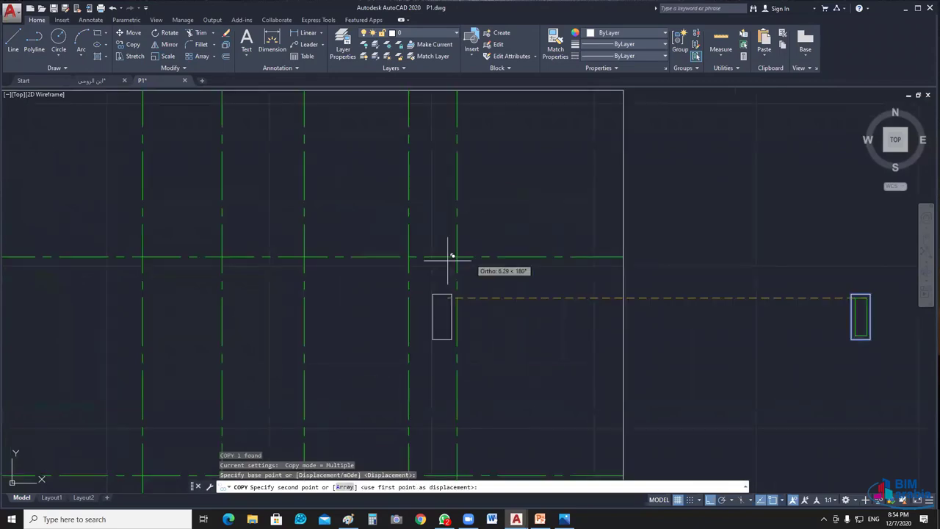
click(451, 257)
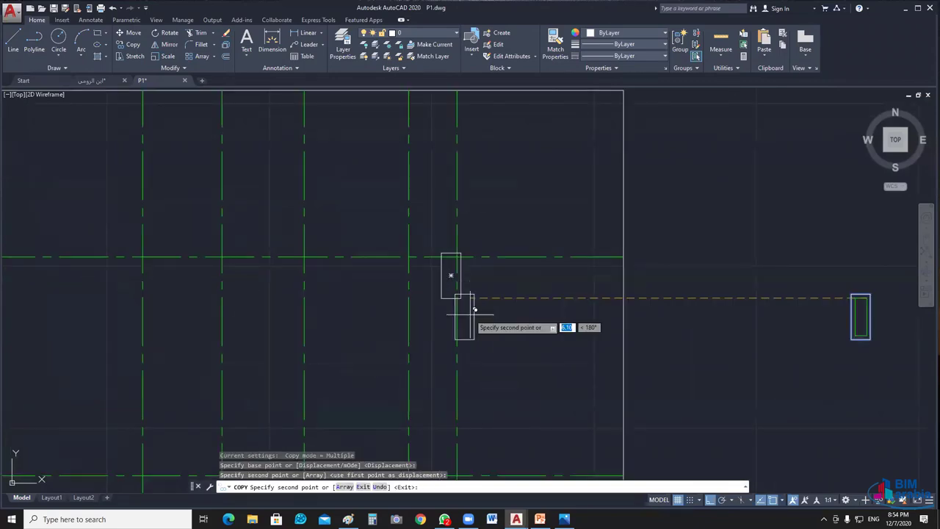
click(309, 256)
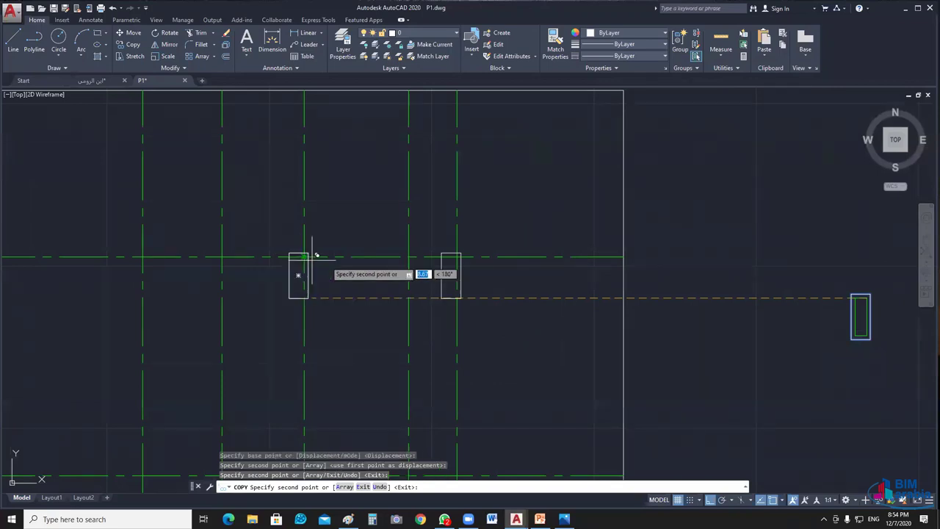
key(Escape)
Step: Begin a DI distance measurement, picking its first point near the placed copy
scroll(537, 257, down, 3)
scroll(470, 260, up, 3)
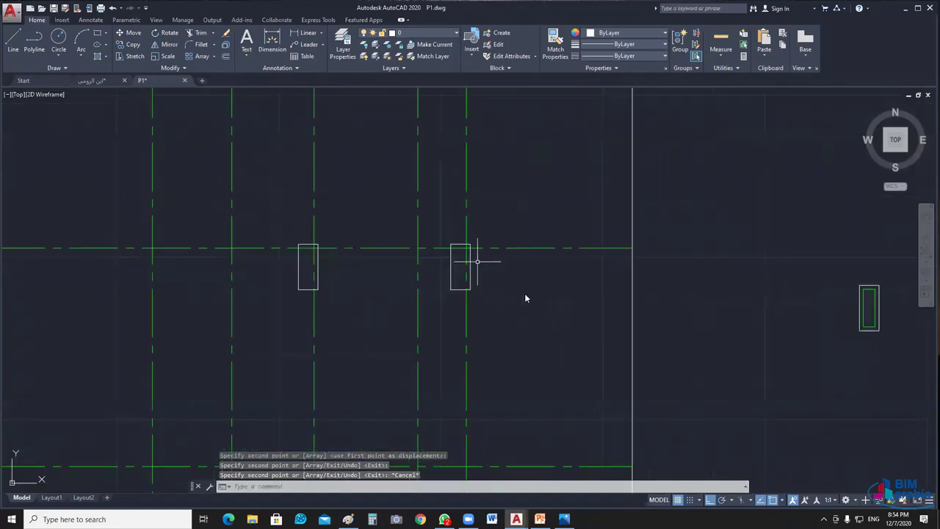
scroll(478, 261, up, 5)
text(di)
key(Return)
click(463, 267)
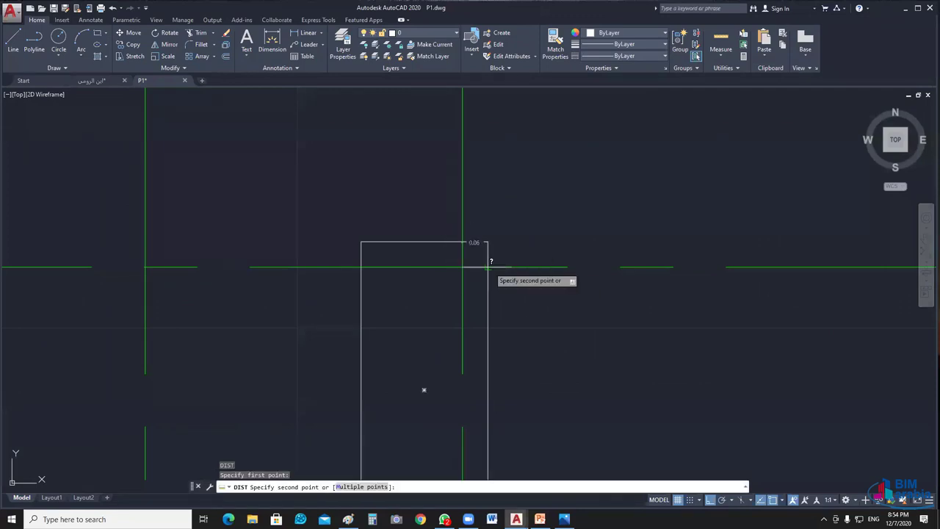
key(Escape)
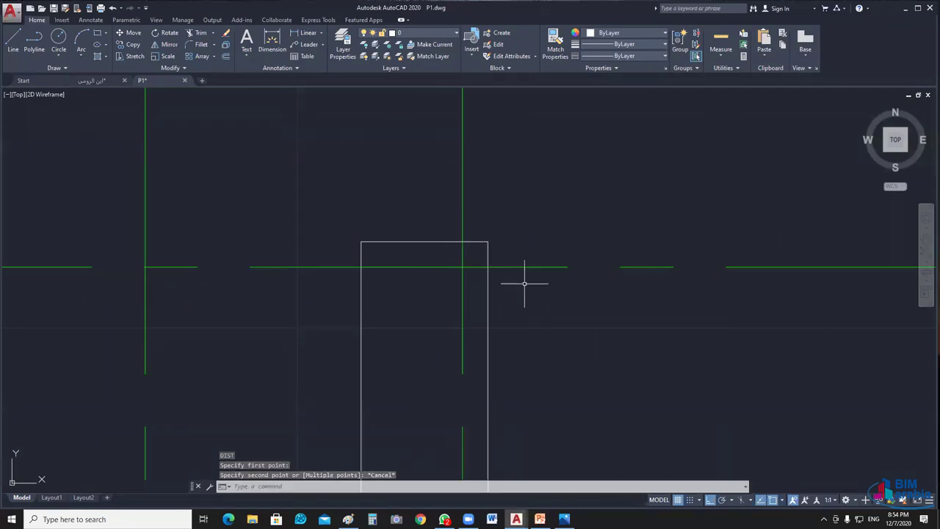
scroll(524, 283, down, 5)
scroll(525, 254, down, 3)
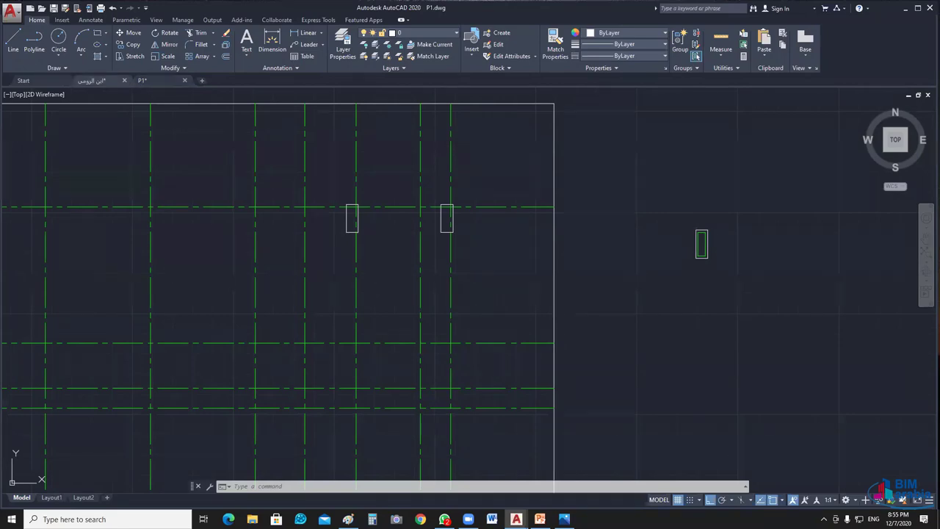
key(ctrl+Tab)
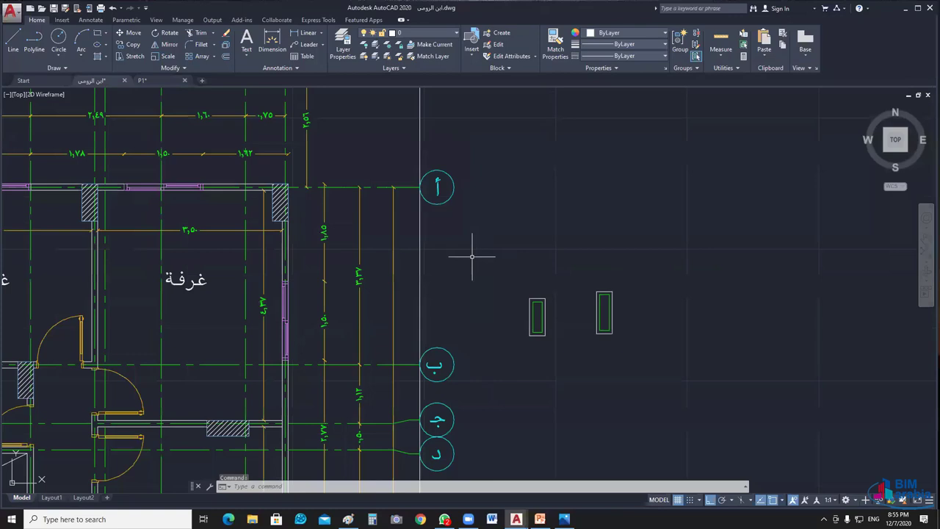
scroll(472, 256, down, 3)
scroll(416, 235, up, 5)
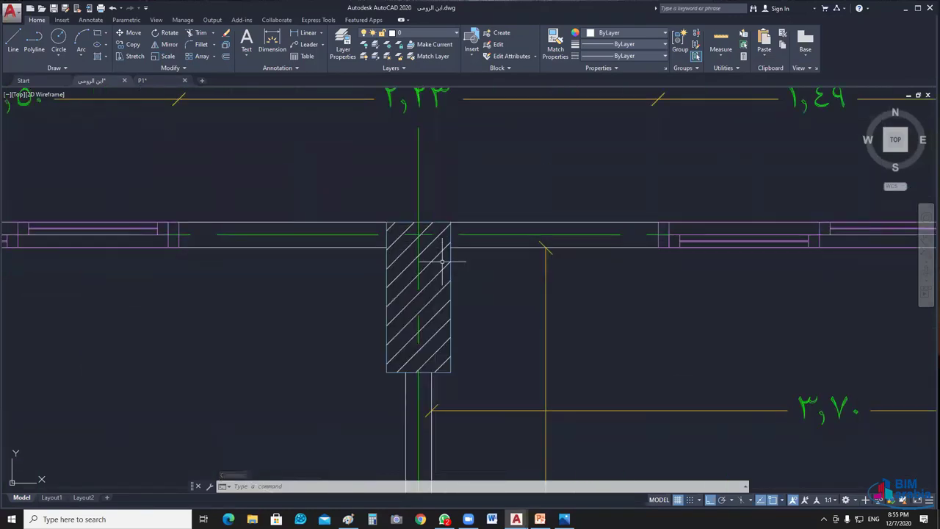
click(153, 86)
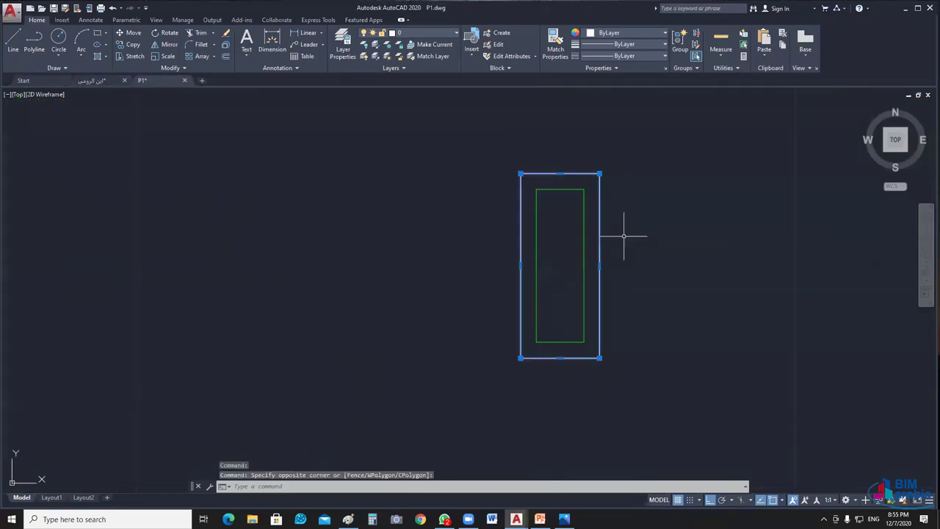
Step: Copy the column rectangle from its top midpoint onto the top grid intersection
text(co)
key(Return)
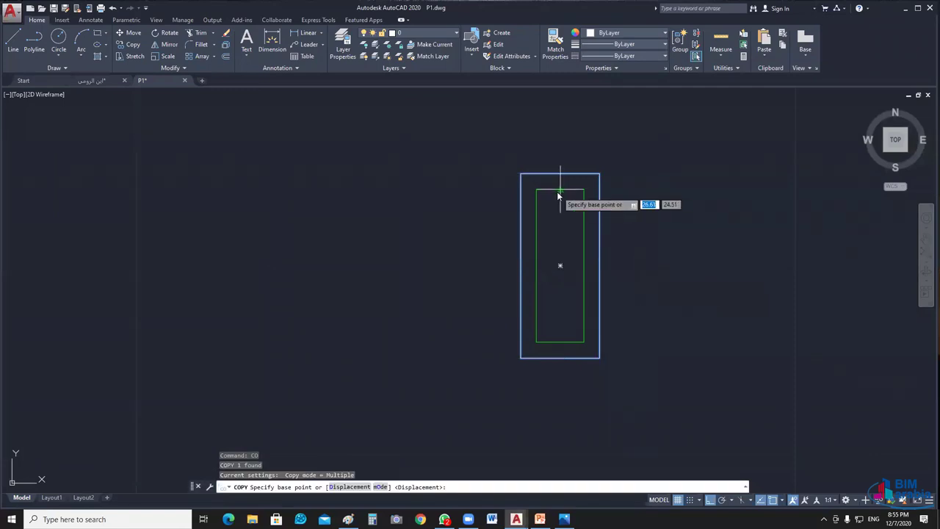
click(560, 190)
scroll(455, 268, down, 6)
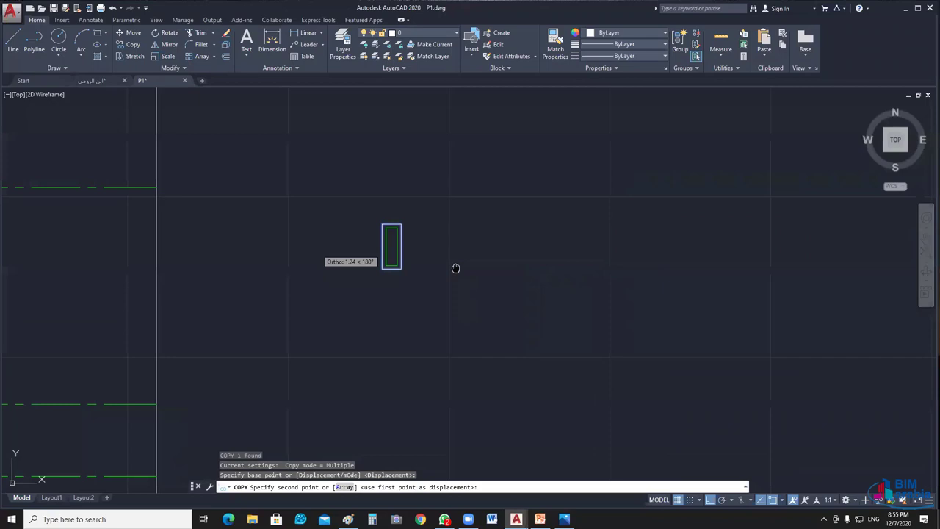
scroll(456, 268, up, 5)
scroll(581, 281, up, 3)
click(455, 170)
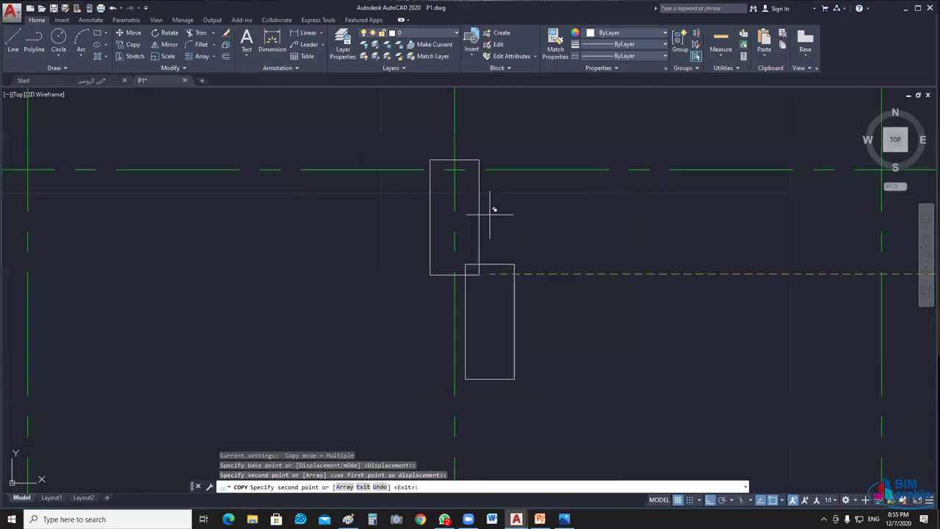
key(Escape)
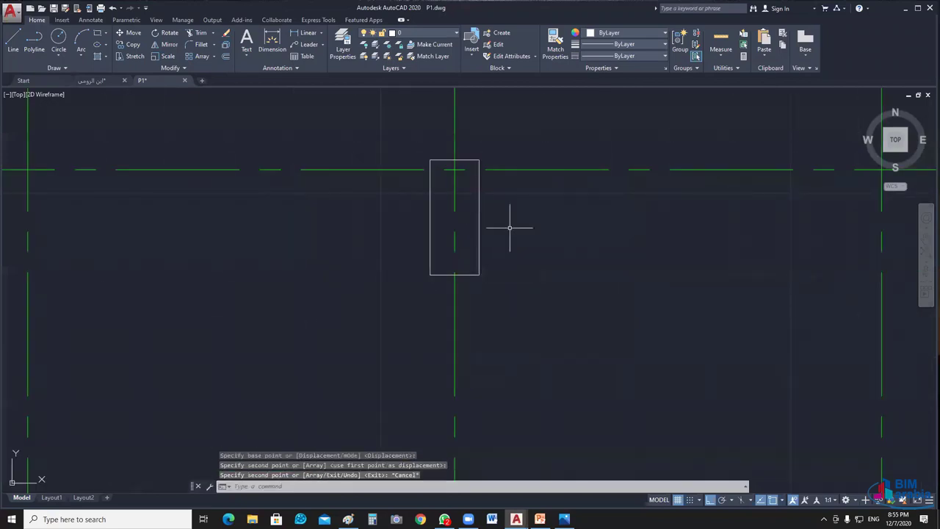
Step: Zoom out and pan to bring the loose column rectangle beside the grid into close view
scroll(510, 227, down, 2)
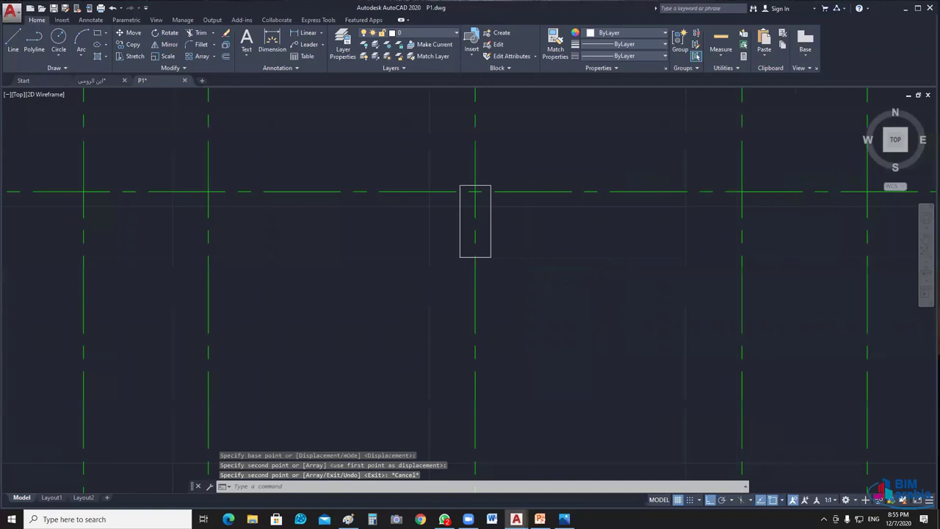
scroll(457, 234, down, 6)
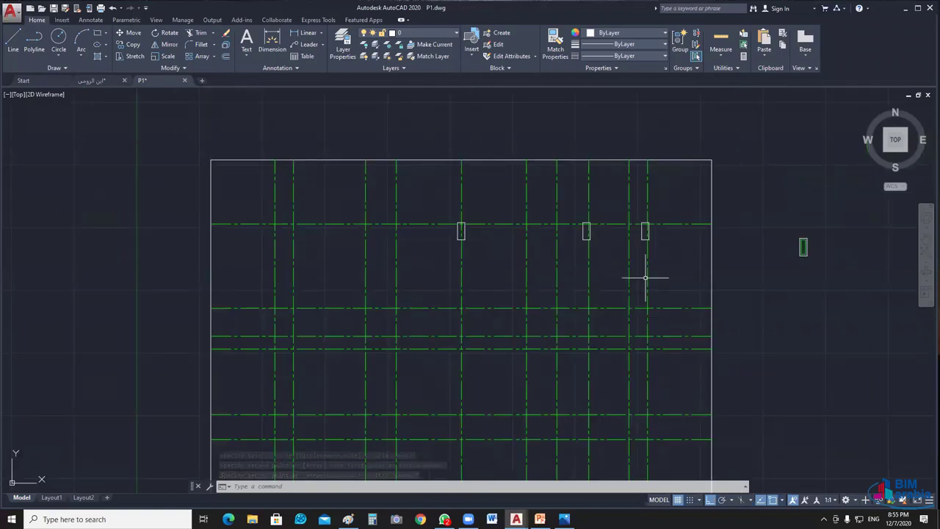
middle_drag(702, 257, 420, 252)
scroll(550, 244, up, 9)
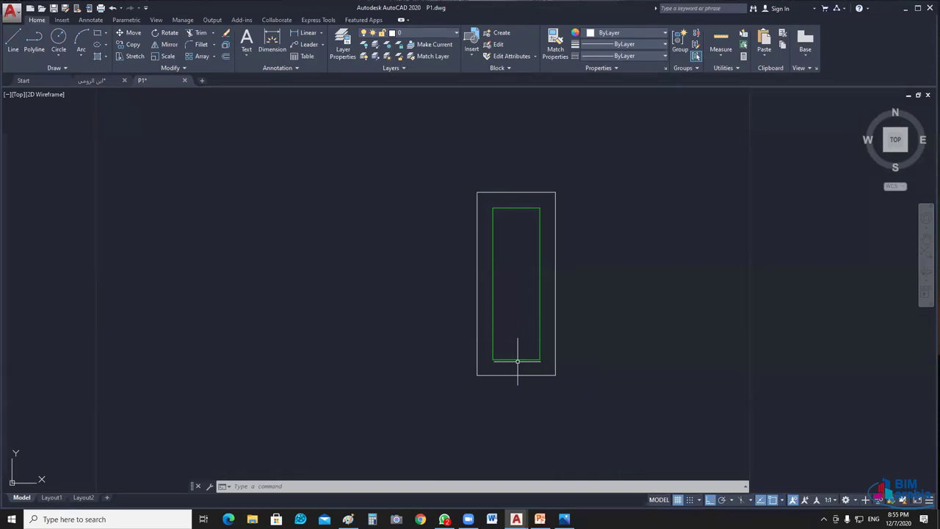
Step: Turn on every object snap mode in Object Snap Settings
click(783, 501)
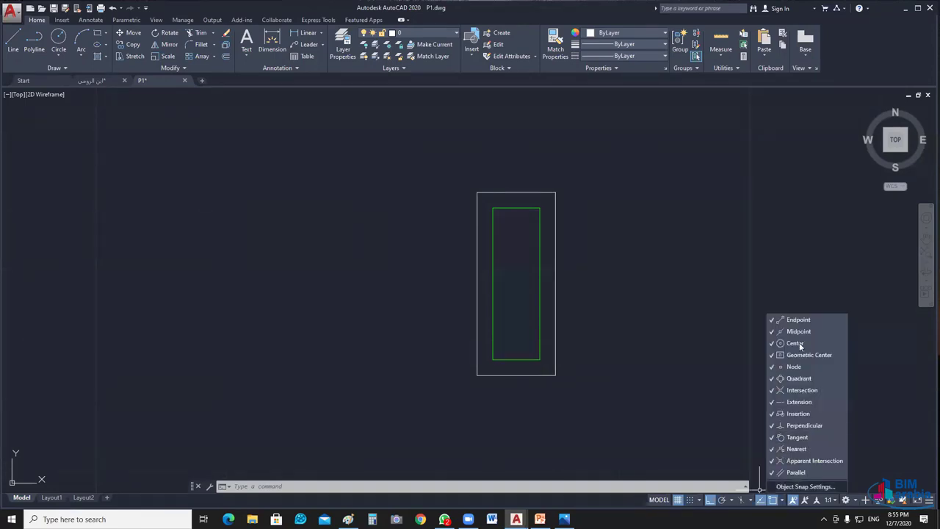
click(808, 484)
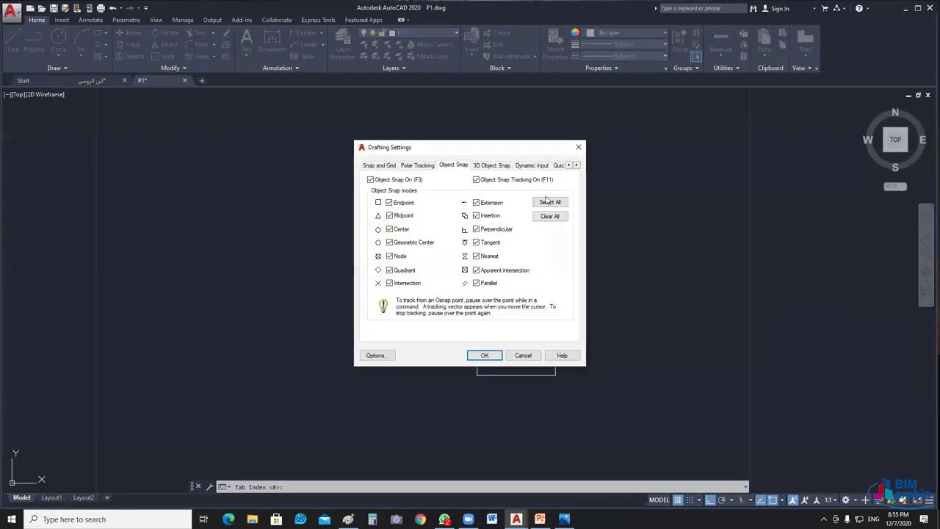
click(485, 355)
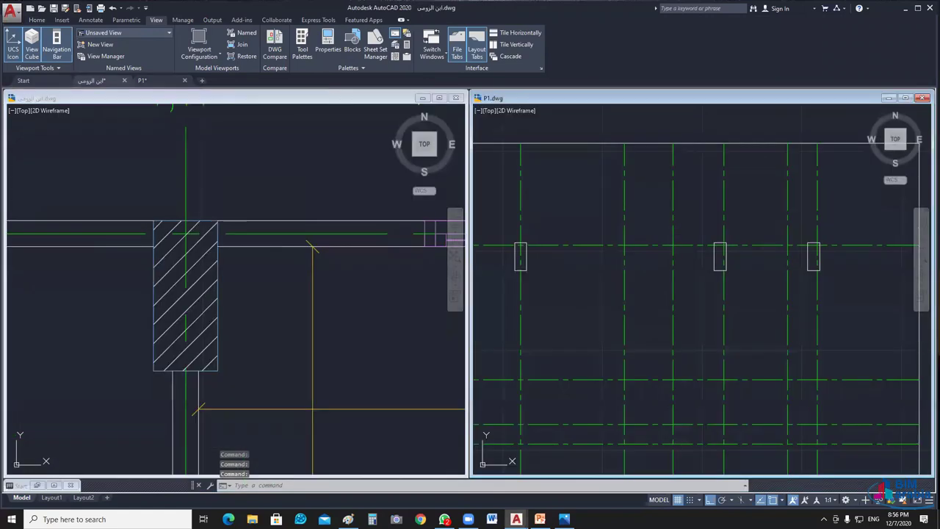
scroll(736, 305, down, 4)
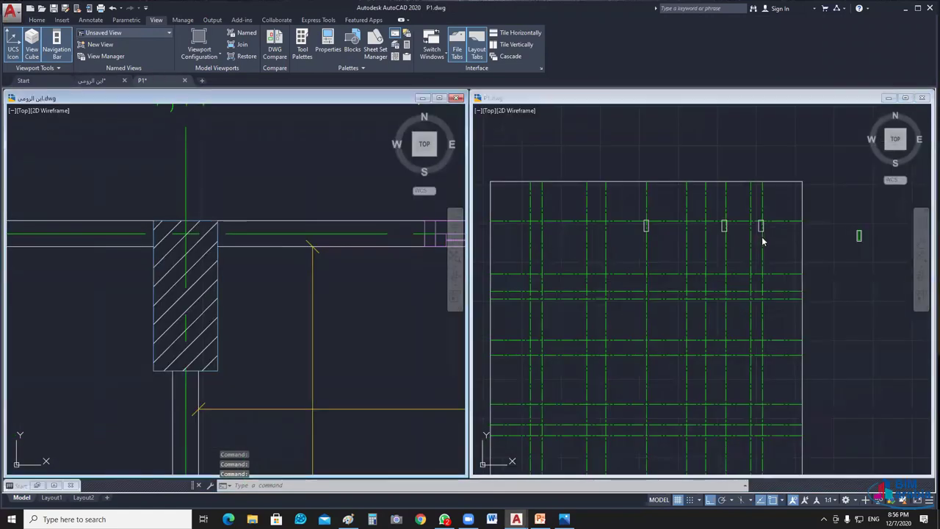
key(ctrl+Tab)
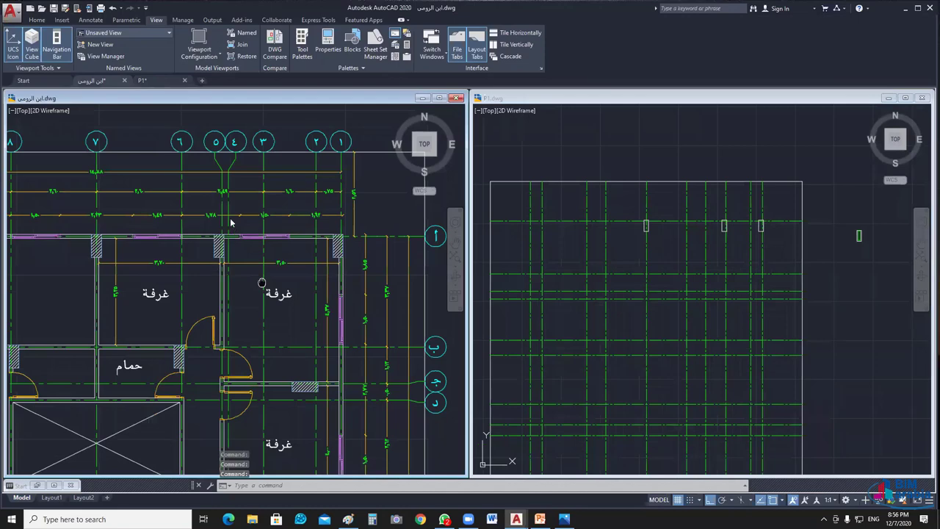
key(Escape)
key(ctrl+Tab)
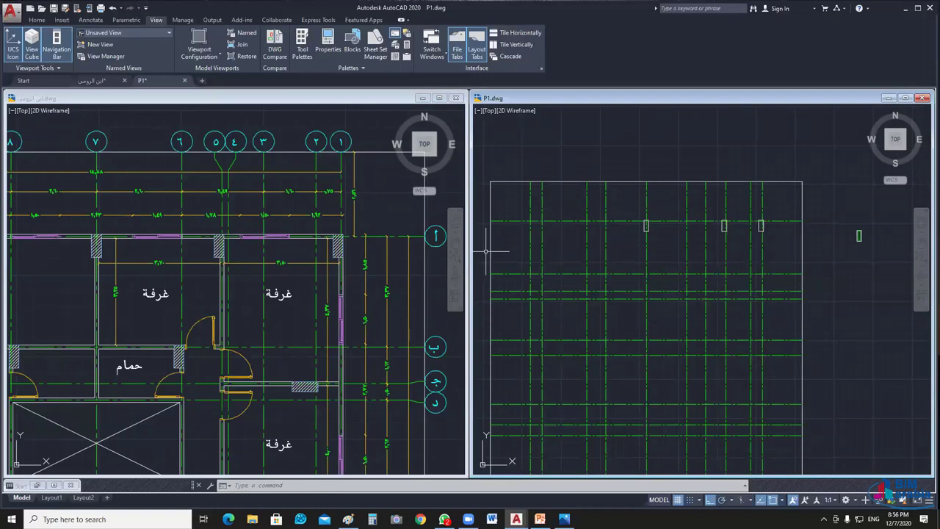
scroll(706, 230, up, 4)
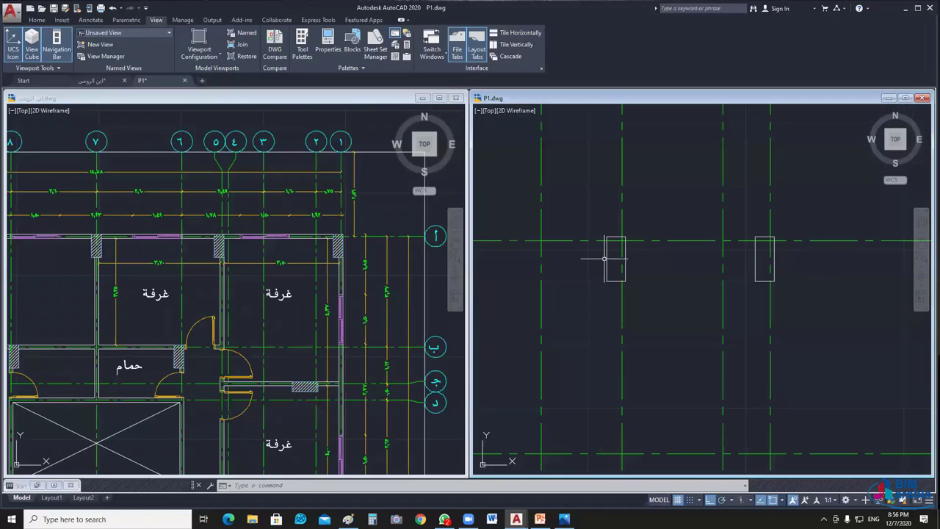
click(604, 258)
text(m)
key(Return)
scroll(617, 249, up, 2)
scroll(647, 235, up, 2)
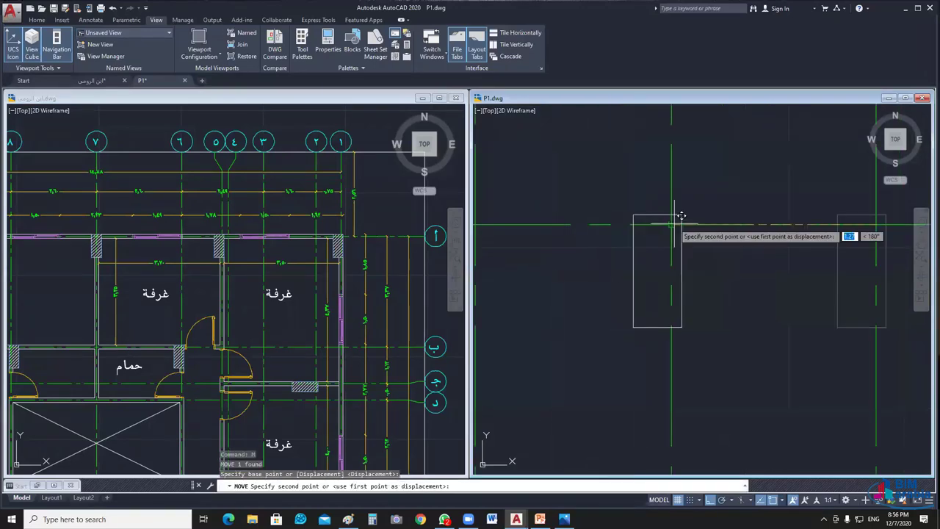
click(671, 222)
key(Escape)
scroll(650, 248, down, 2)
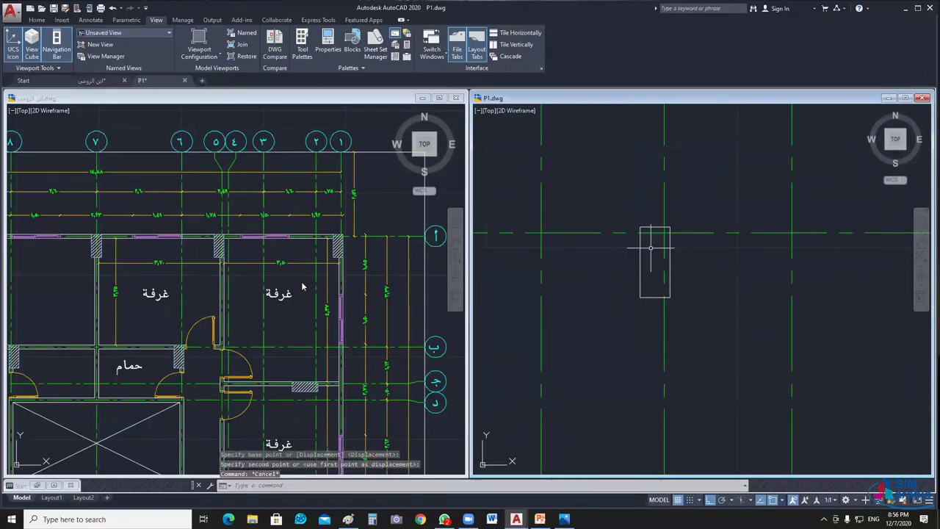
scroll(704, 299, down, 5)
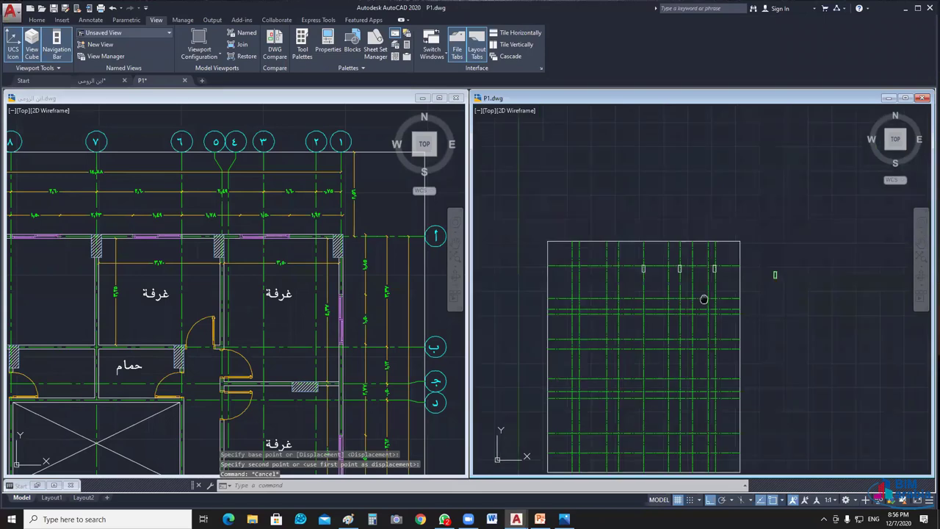
middle_drag(703, 299, 709, 297)
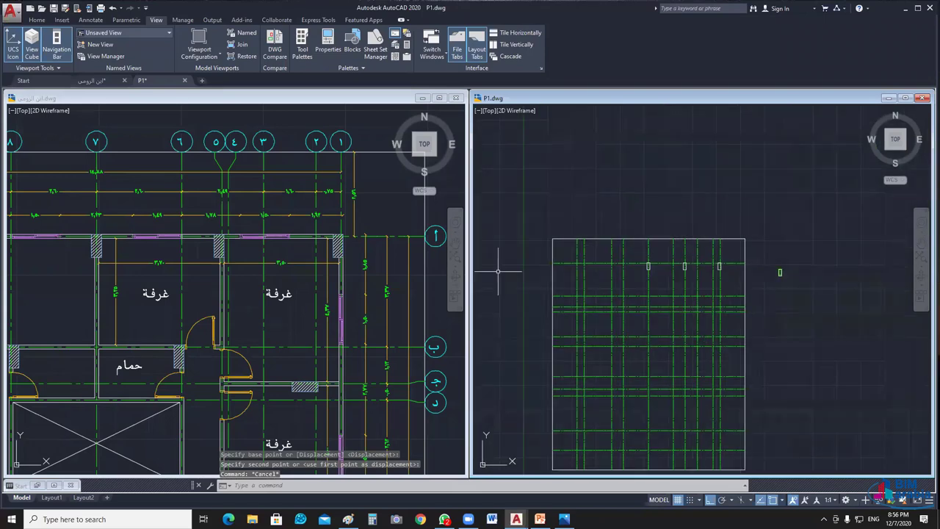
click(181, 230)
scroll(181, 229, down, 2)
scroll(276, 242, up, 4)
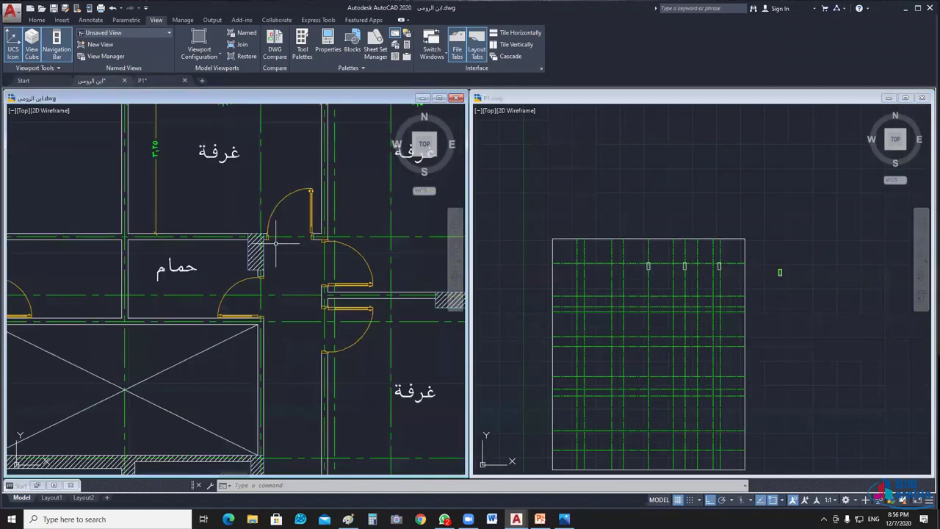
scroll(276, 242, down, 2)
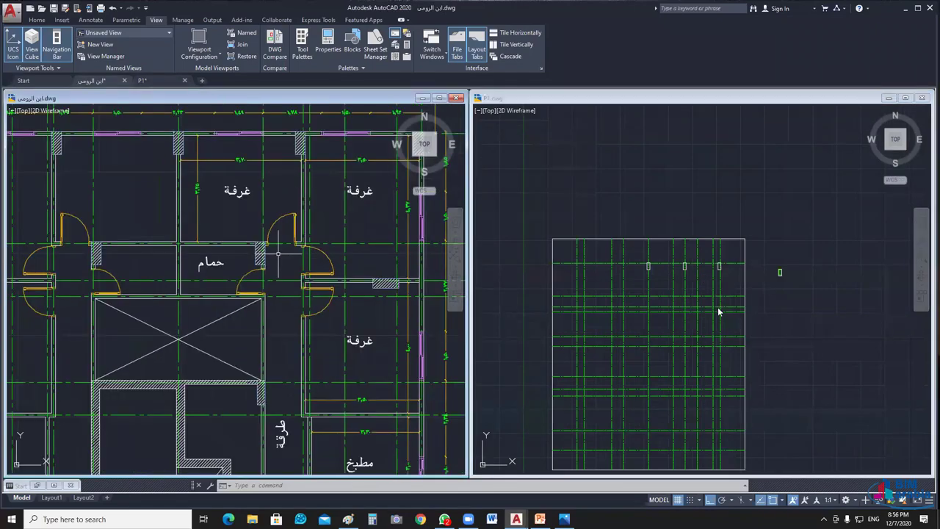
middle_drag(277, 254, 276, 268)
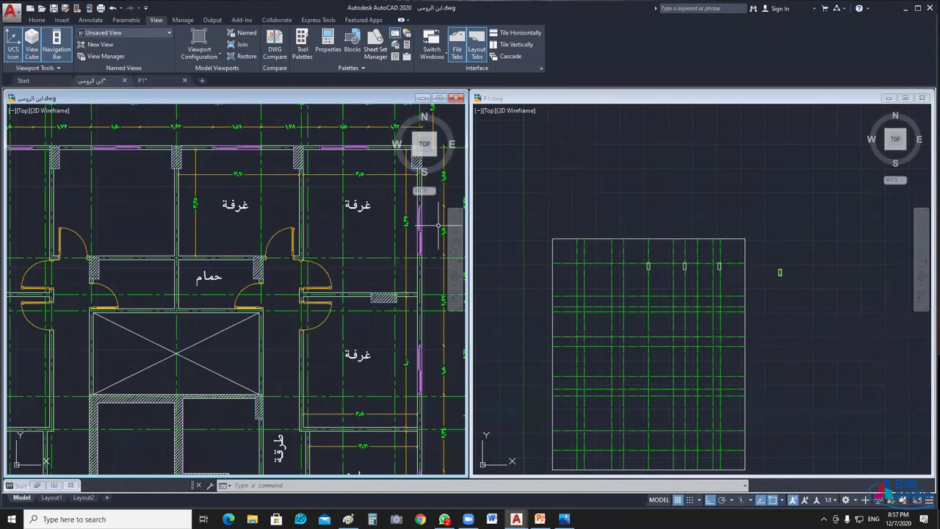
scroll(662, 234, down, 2)
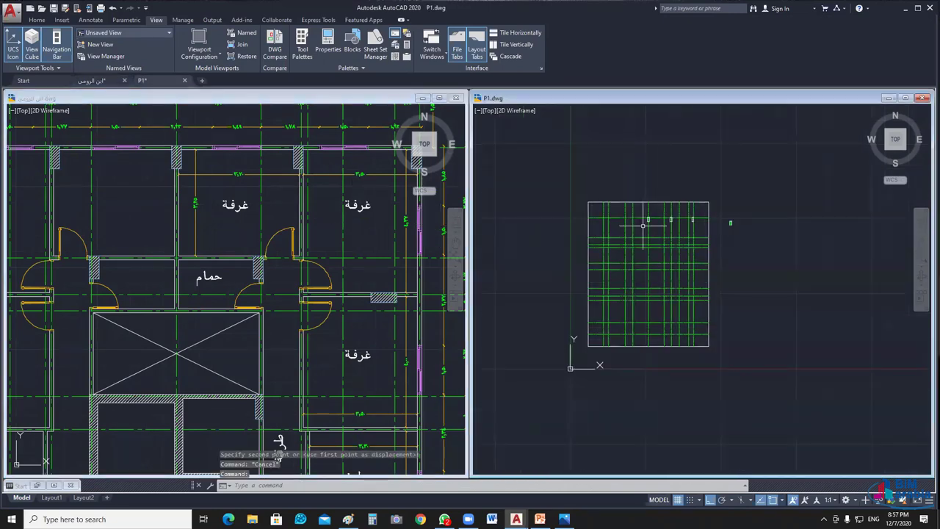
click(39, 22)
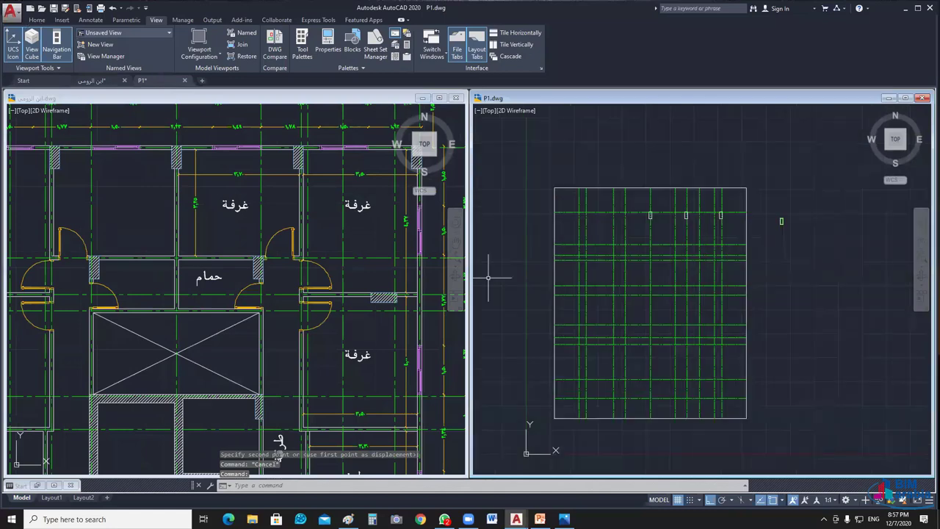
click(307, 168)
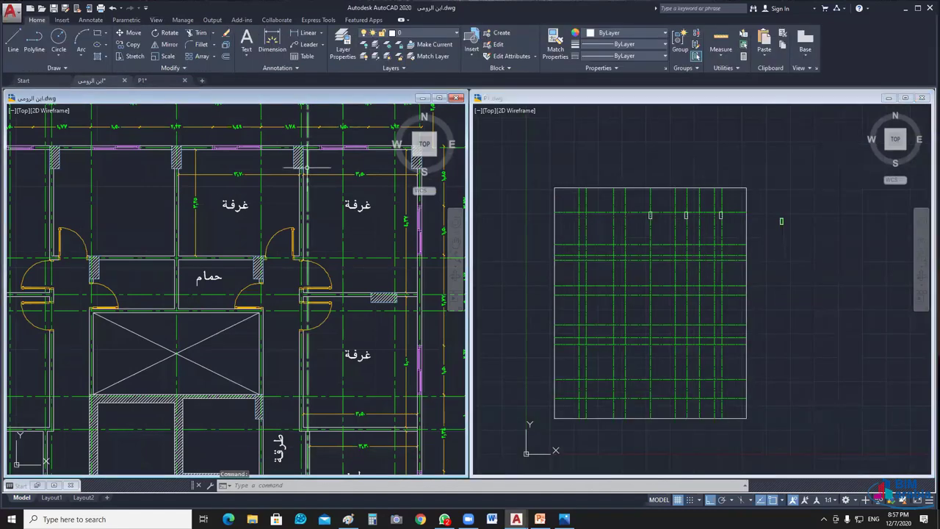
Step: Isolate the 17 hatched wall columns via Select Similar, then end the isolation
scroll(307, 167, up, 4)
scroll(307, 167, up, 4)
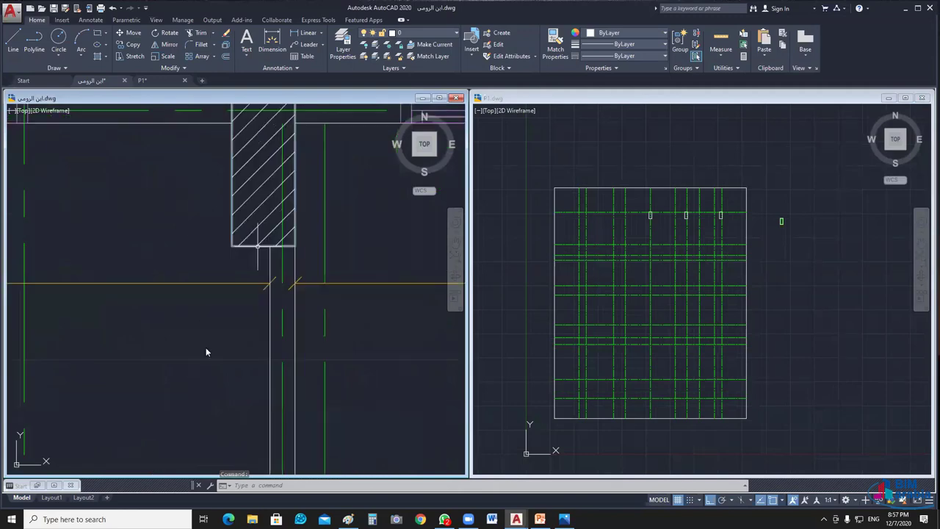
click(263, 221)
right_click(214, 360)
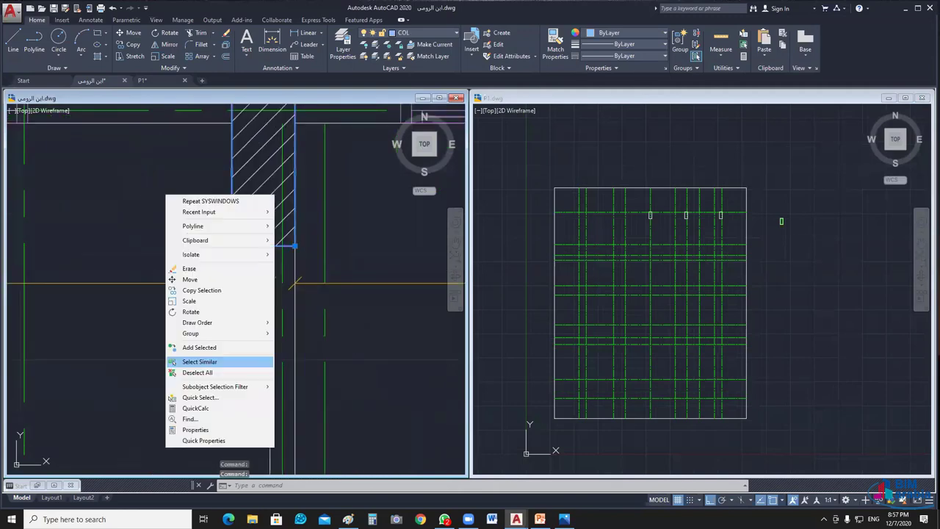
click(213, 360)
right_click(240, 279)
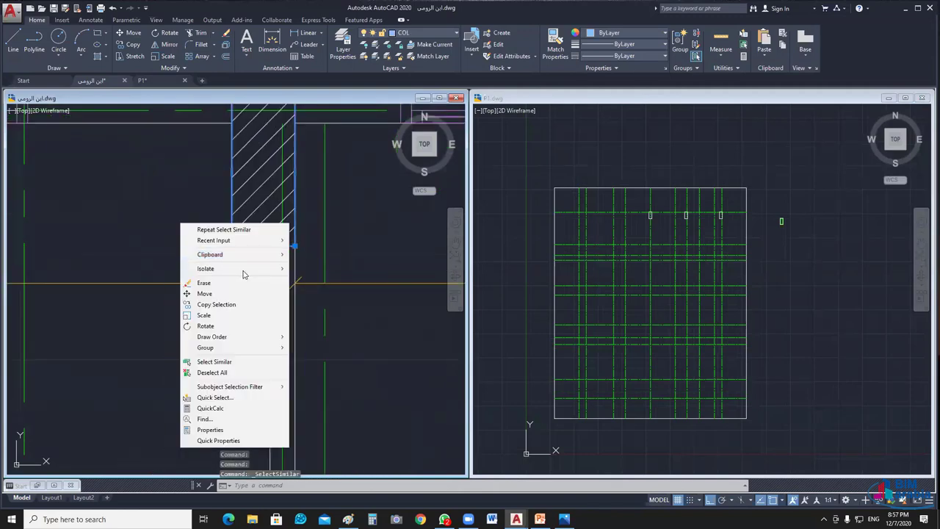
mouse_move(206, 268)
click(323, 269)
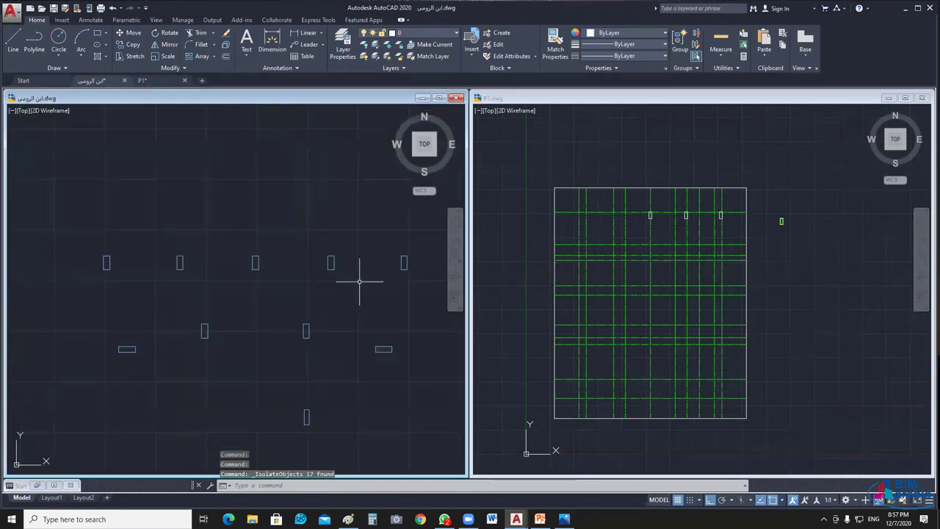
middle_drag(359, 281, 323, 201)
scroll(348, 237, down, 3)
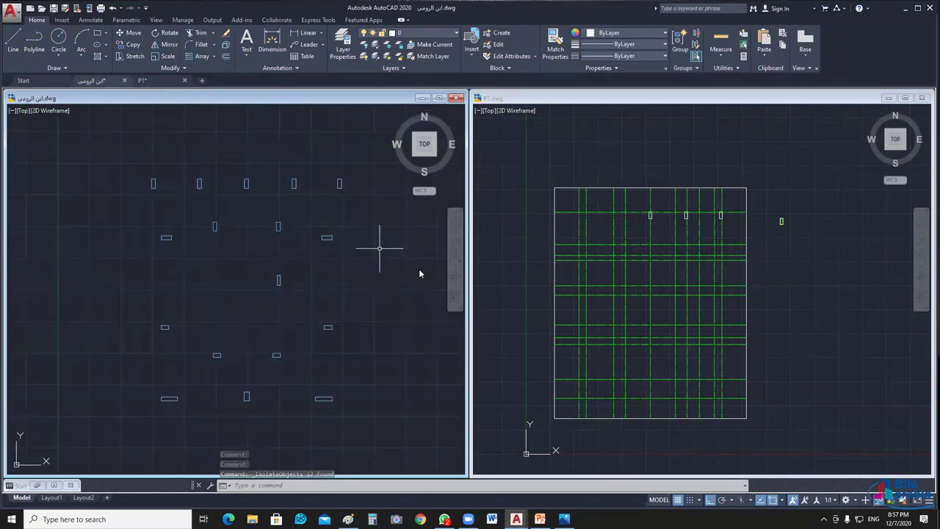
right_click(370, 225)
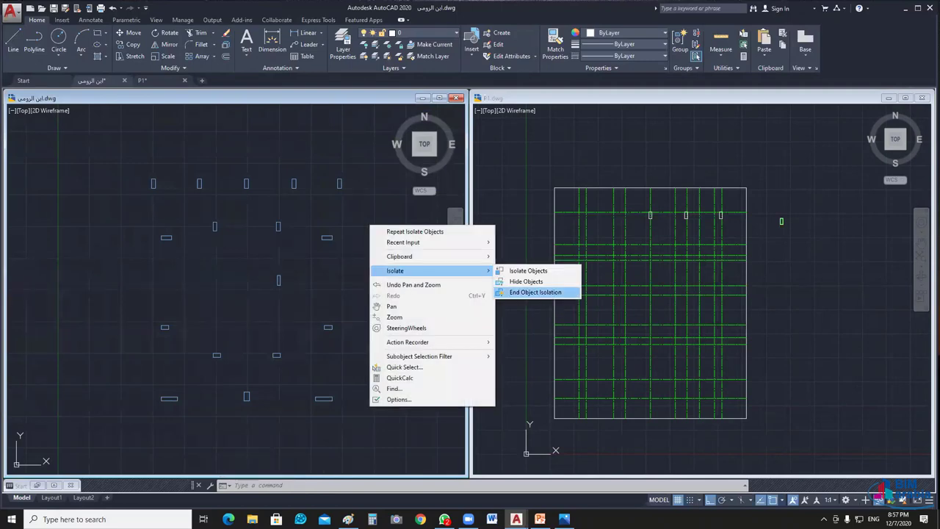
click(535, 292)
Step: Select the column hatch and all similar objects, isolating those 41 objects
scroll(351, 197, up, 10)
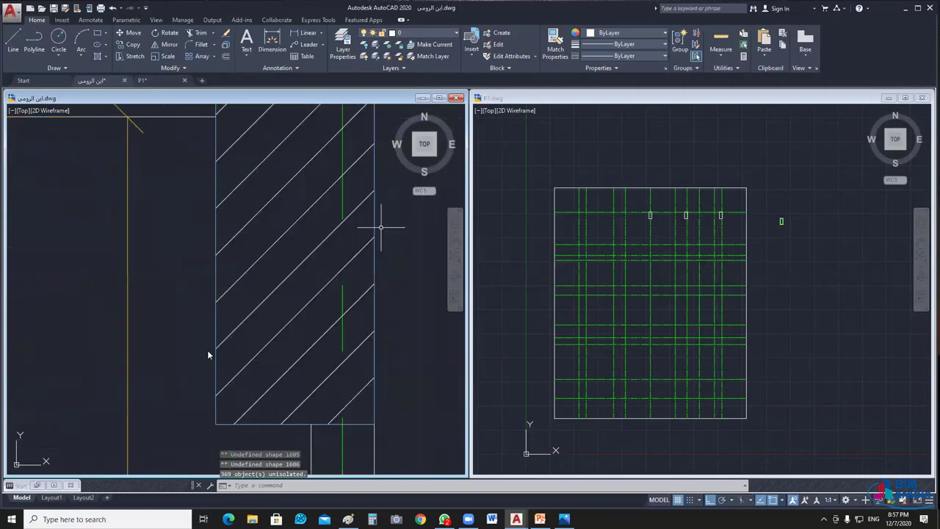
click(381, 228)
right_click(160, 213)
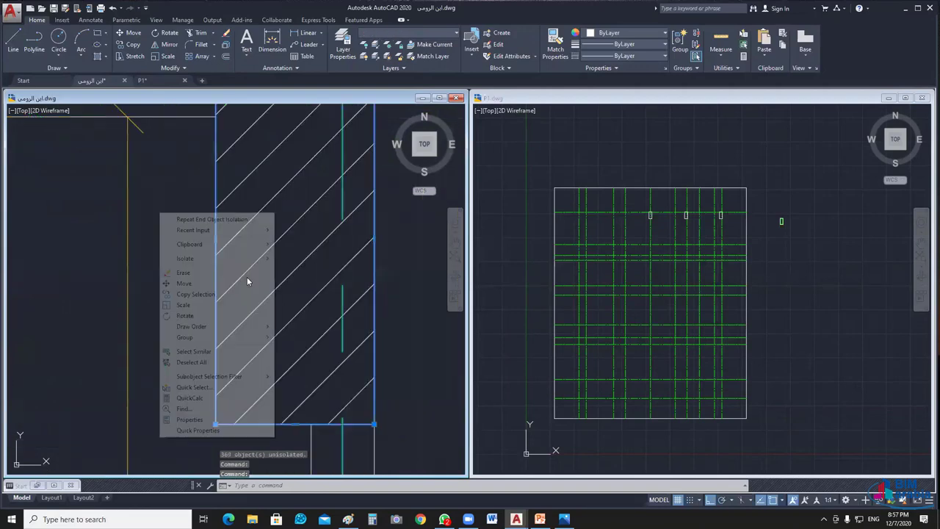
click(243, 351)
right_click(198, 235)
click(326, 277)
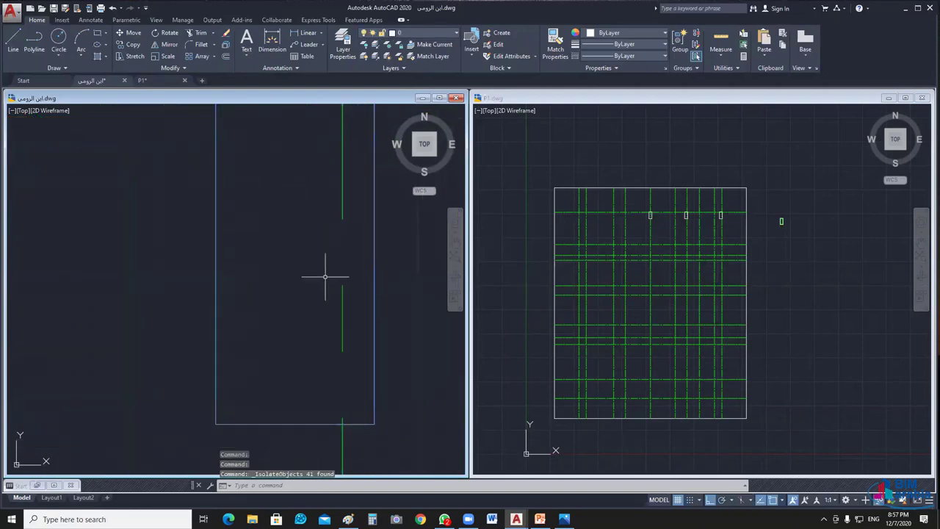
scroll(335, 280, down, 5)
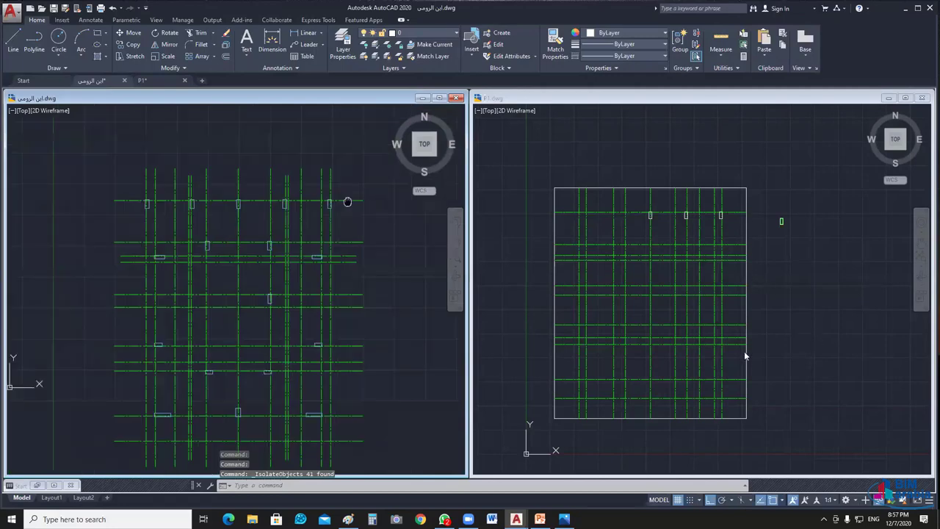
middle_drag(347, 202, 332, 163)
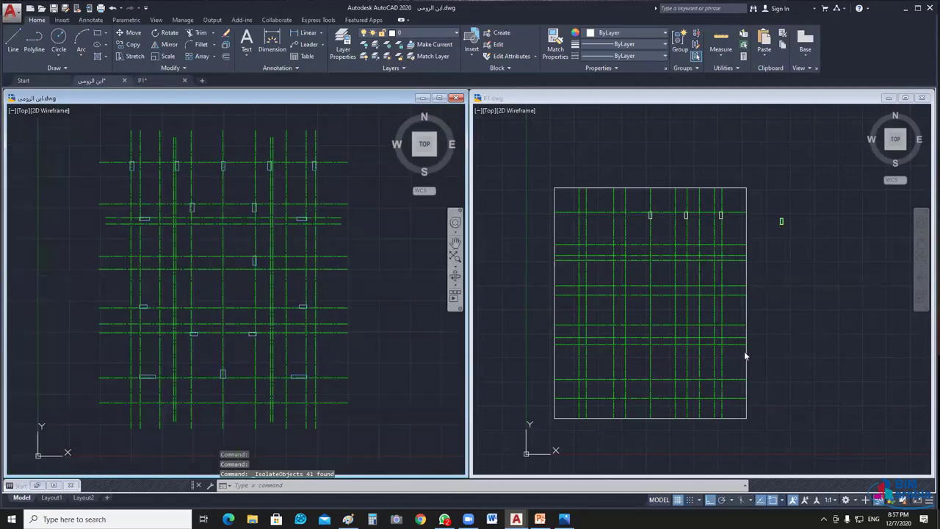
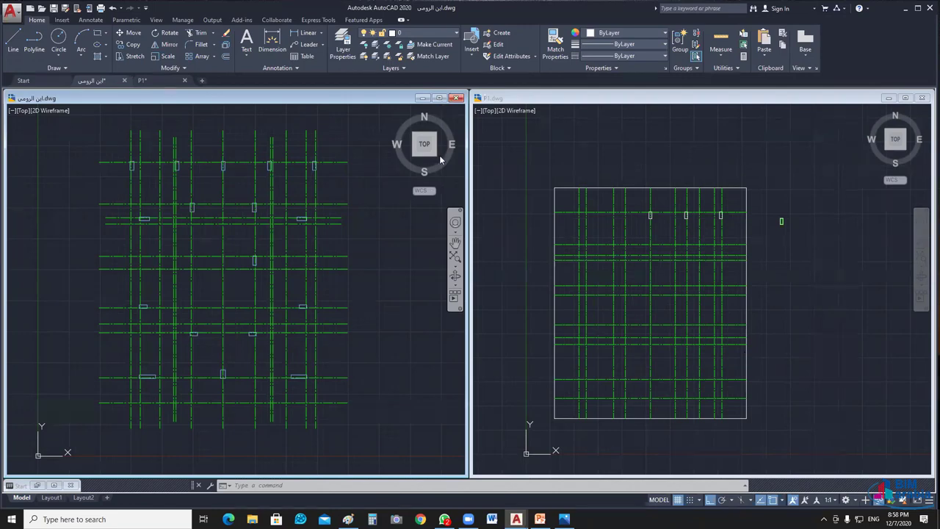
Step: Bring the top row of columns into view and set the multiline scale to 0.12
scroll(378, 214, up, 2)
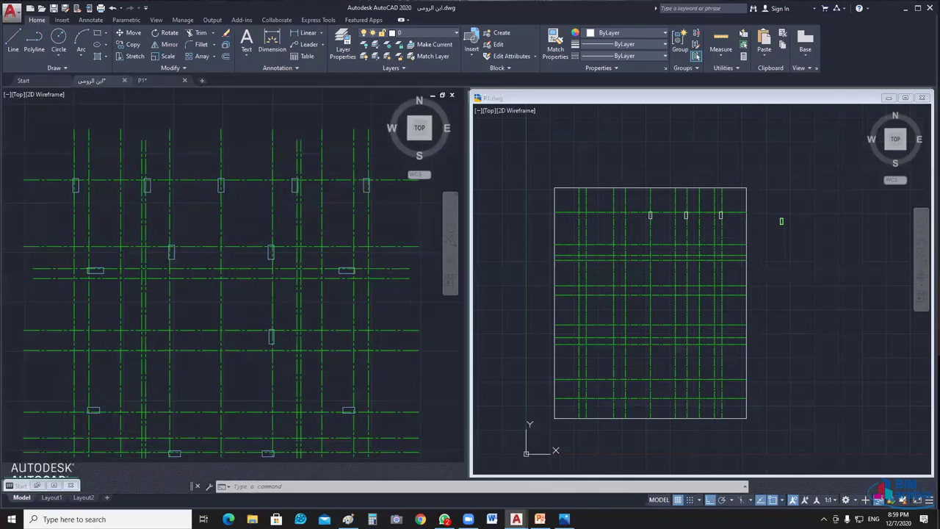
scroll(225, 163, up, 3)
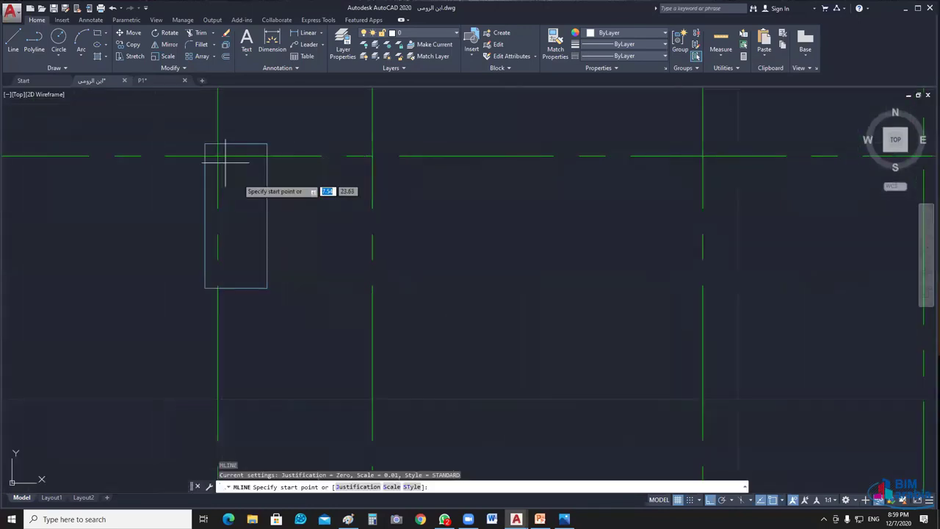
scroll(226, 163, down, 5)
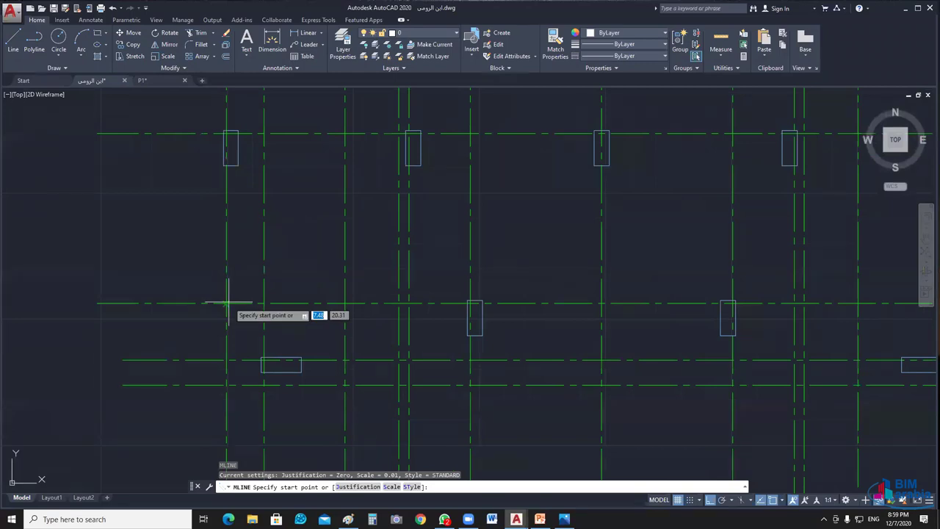
middle_drag(259, 132, 266, 220)
text(s)
key(Return)
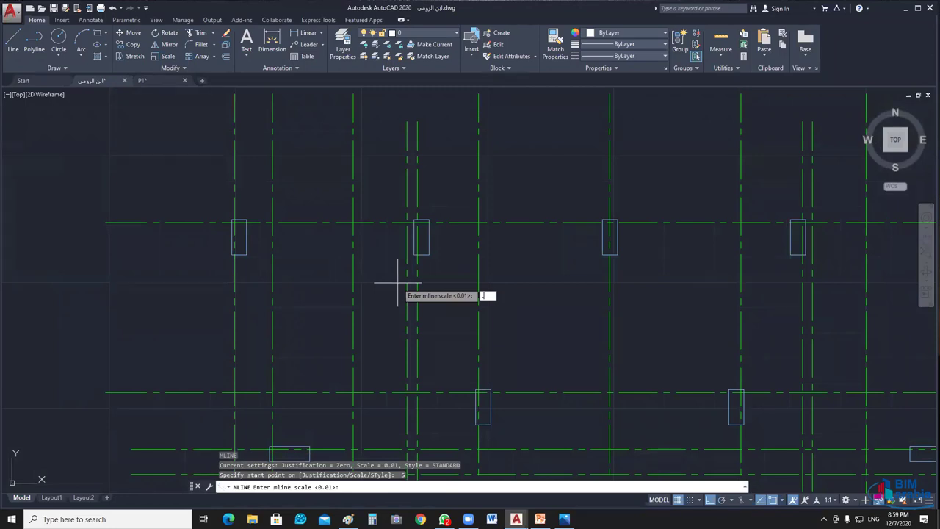
key(Return)
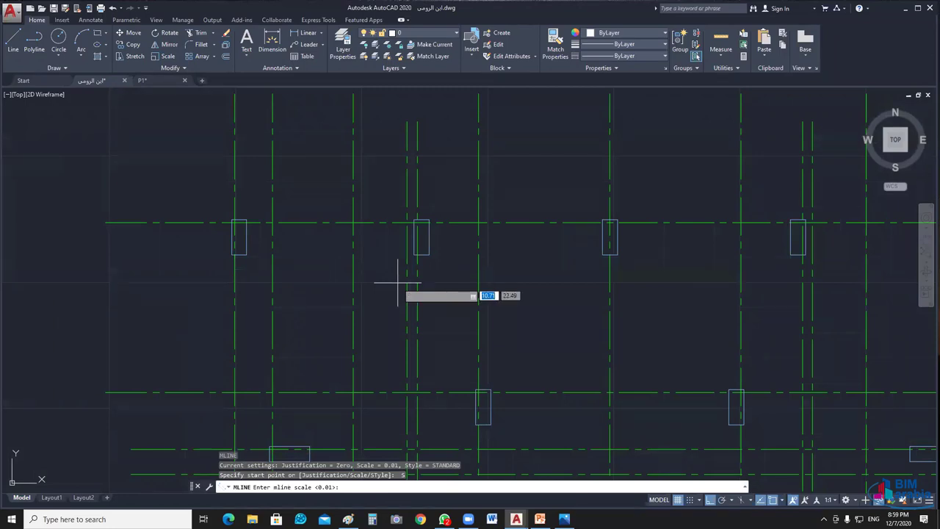
text(.12)
key(Return)
Step: Draw the wall from the top-left grid intersection to the top-right column, then down the right side
click(235, 392)
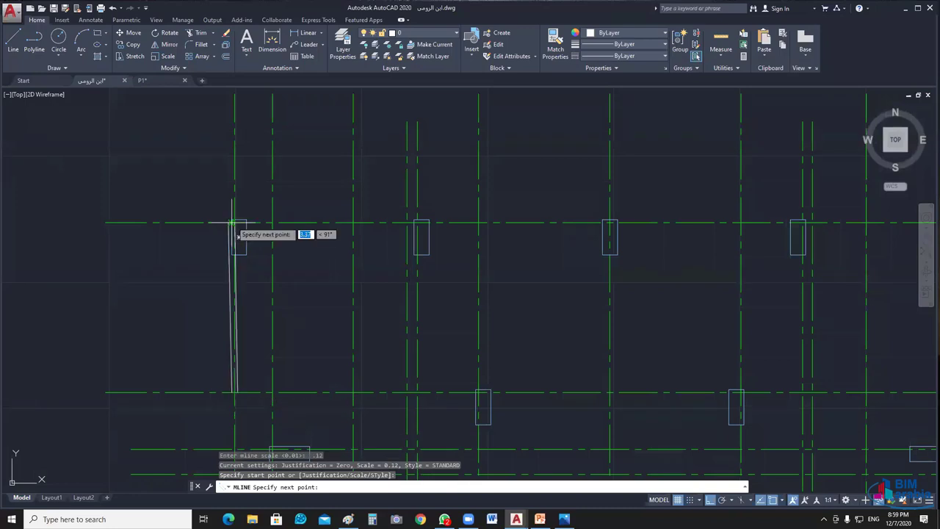
scroll(234, 222, up, 4)
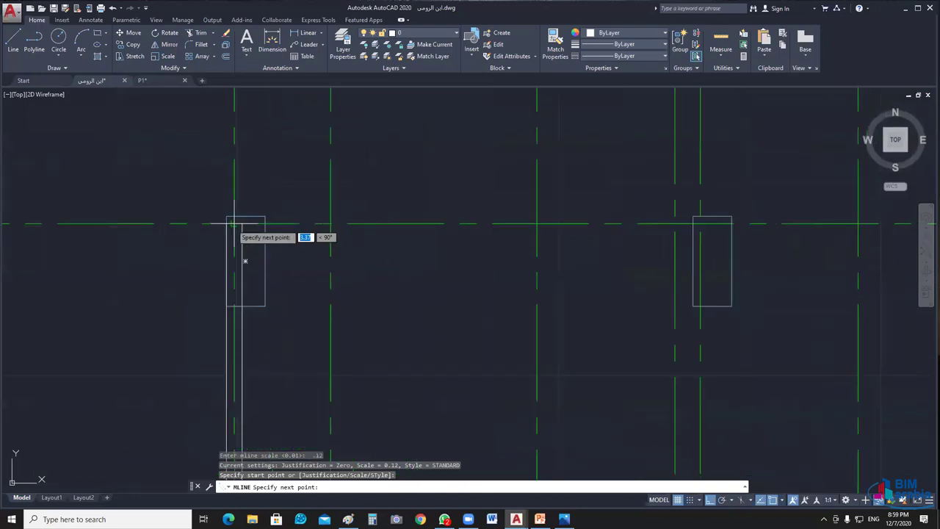
click(234, 222)
scroll(234, 222, down, 3)
mouse_move(235, 222)
middle_down()
mouse_move(604, 226)
mouse_move(52, 226)
middle_up()
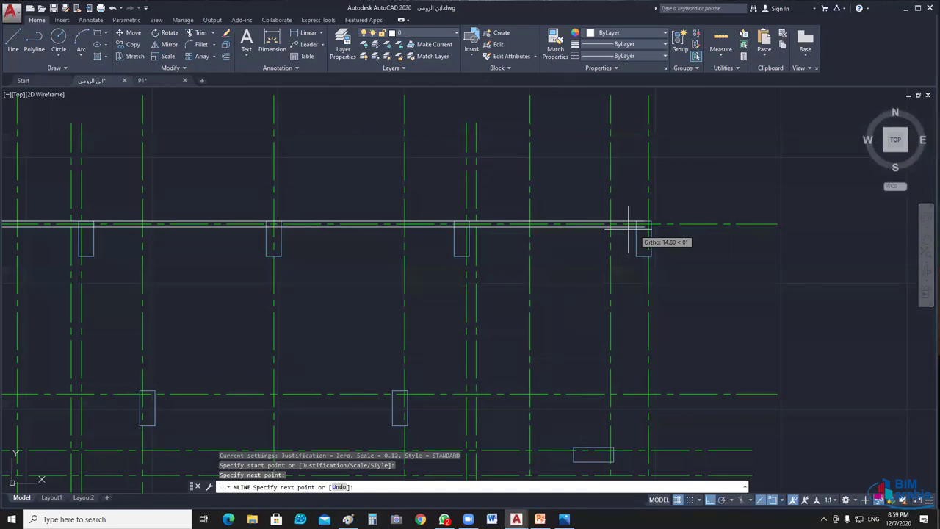
click(649, 224)
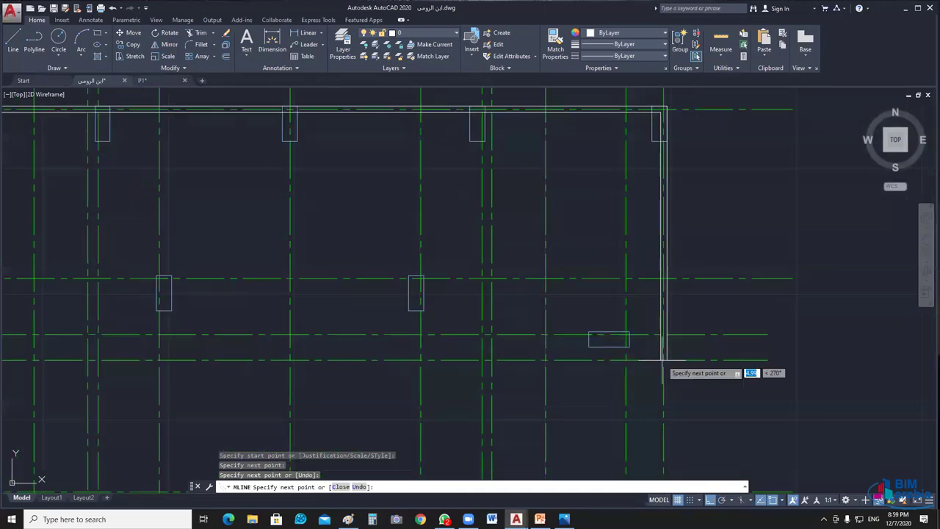
click(665, 358)
key(Escape)
scroll(538, 230, up, 5)
middle_drag(538, 229, 538, 353)
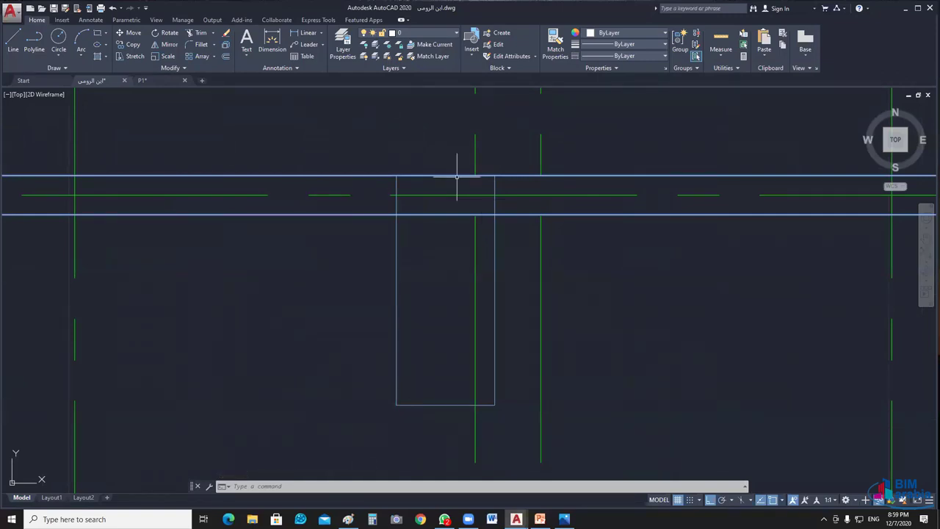
scroll(551, 235, down, 2)
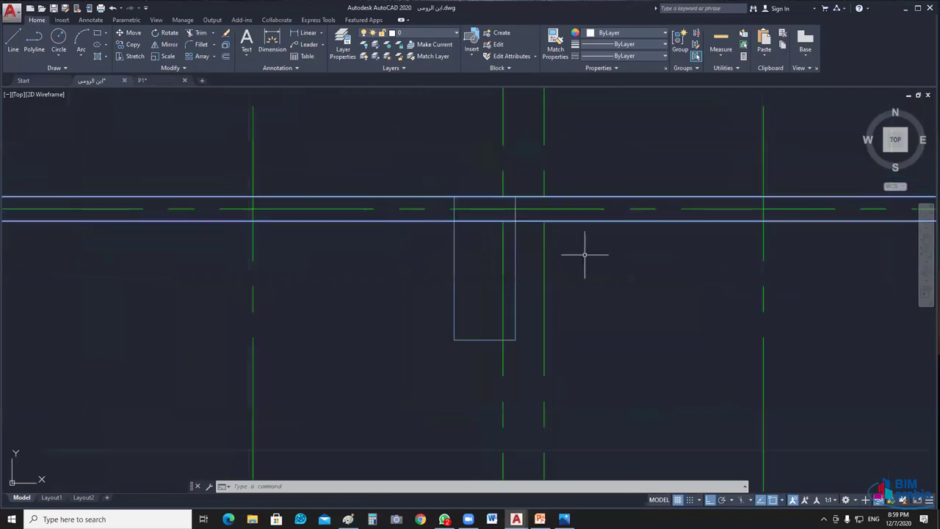
middle_drag(501, 254, 451, 257)
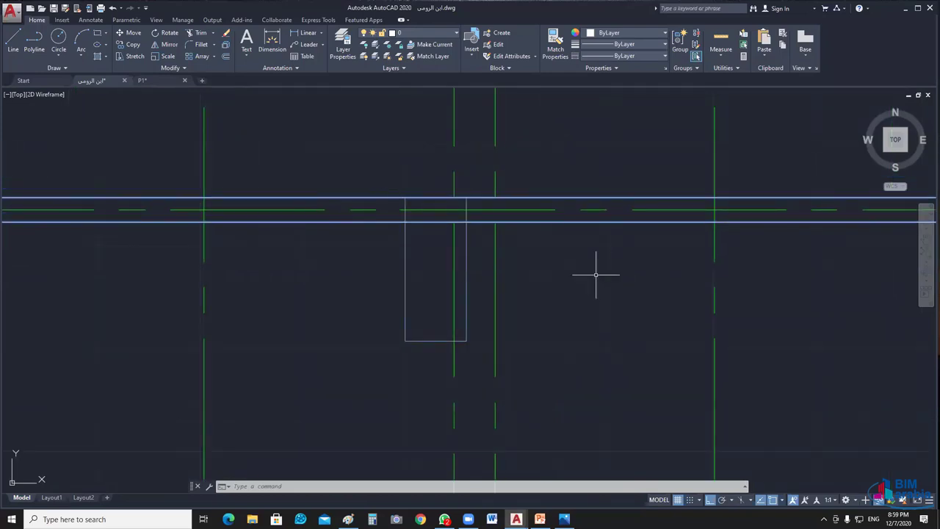
scroll(595, 275, down, 4)
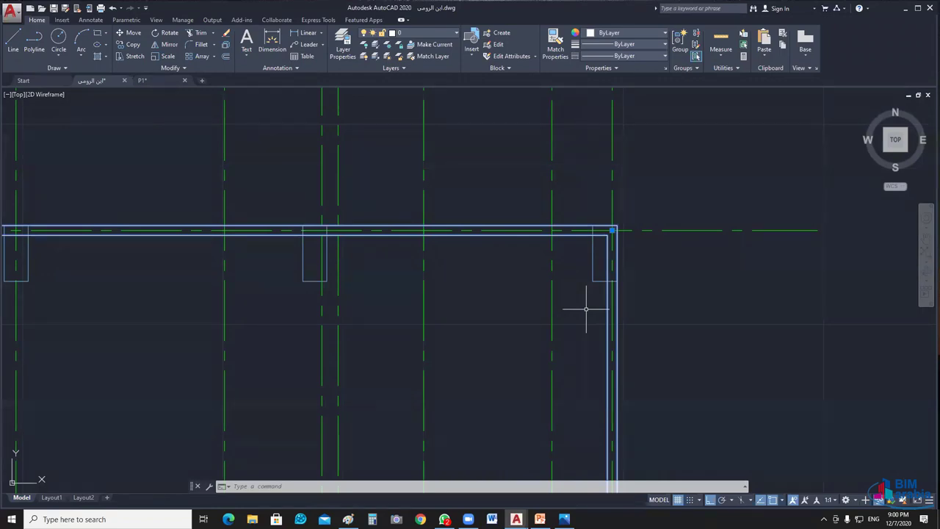
key(Escape)
scroll(587, 309, down, 5)
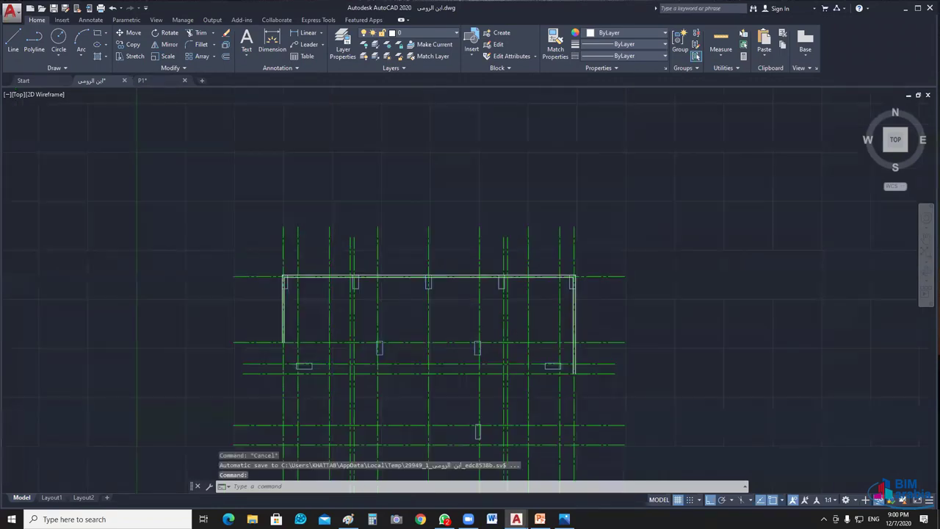
middle_drag(559, 401, 550, 233)
scroll(550, 233, up, 2)
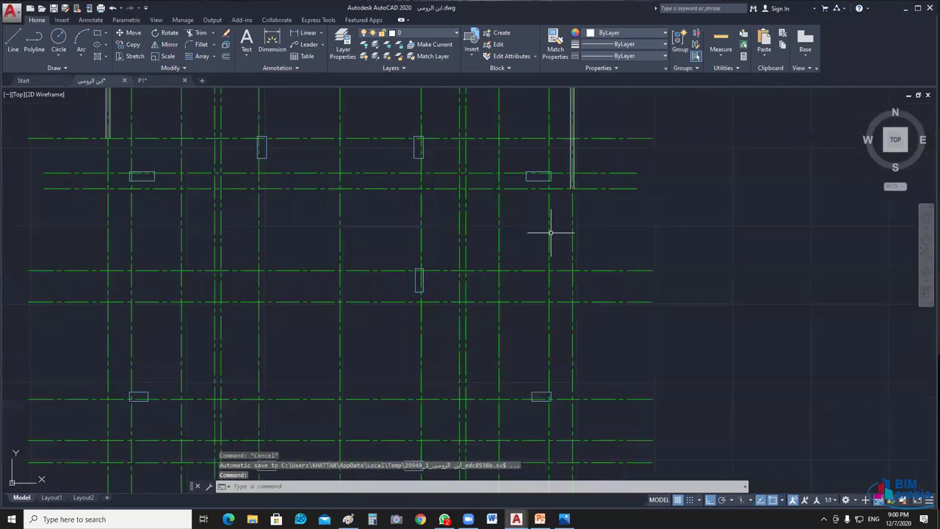
Step: Draw a vertical multiline wall from one column's bottom edge to the next column's top
scroll(550, 232, up, 2)
text(ml)
key(Return)
scroll(472, 146, up, 3)
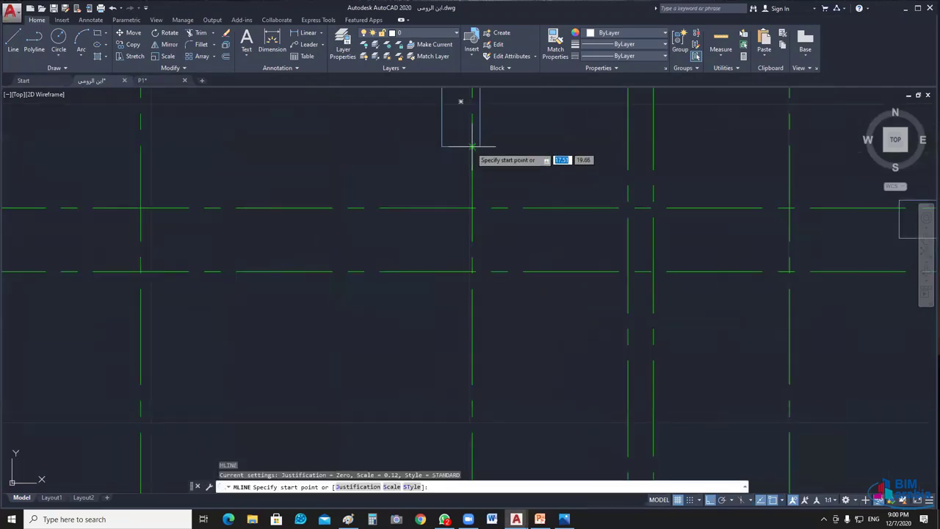
click(473, 145)
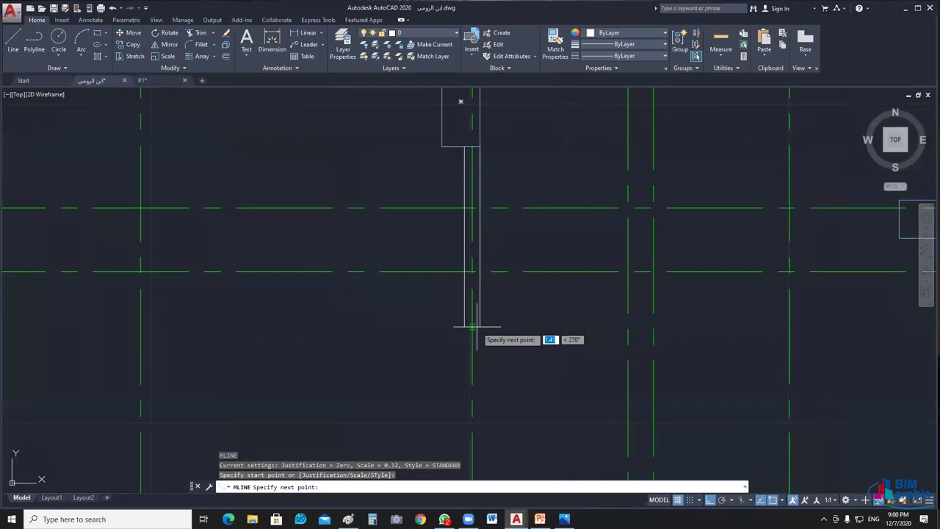
middle_drag(472, 327, 451, 261)
click(449, 338)
key(Escape)
Step: Select the new vertical wall to check it, then clear the selection
scroll(499, 256, down, 2)
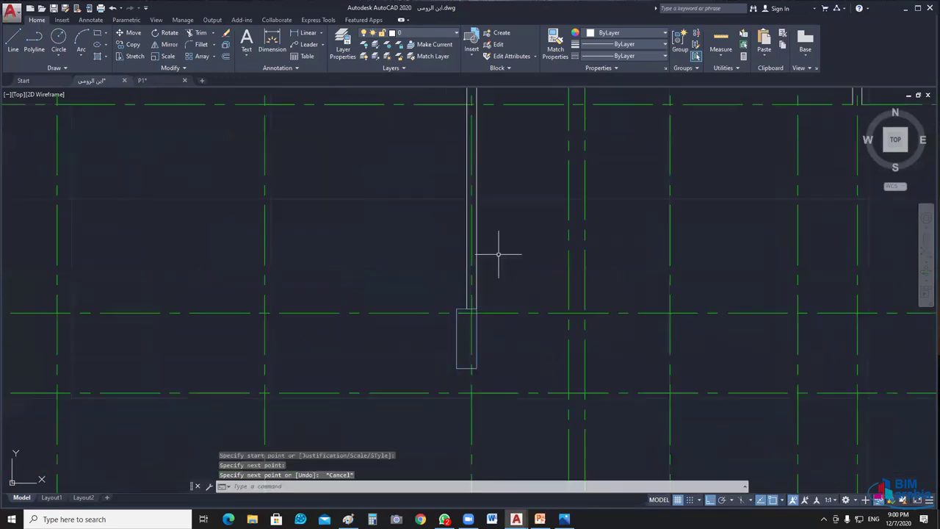
middle_drag(499, 255, 504, 281)
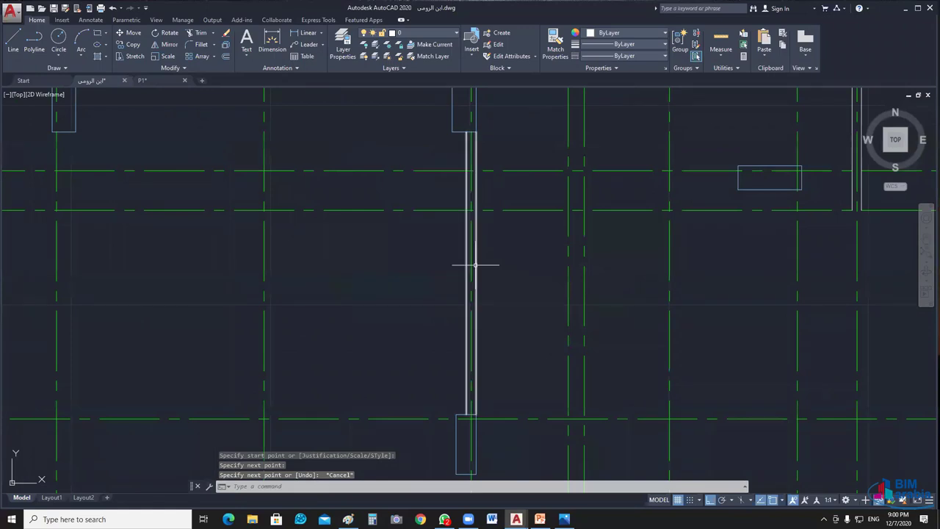
click(476, 265)
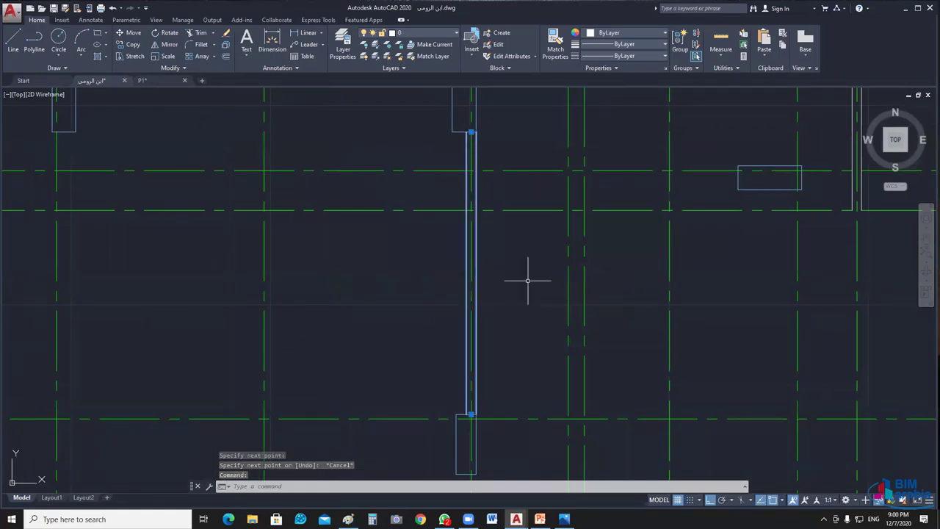
key(Escape)
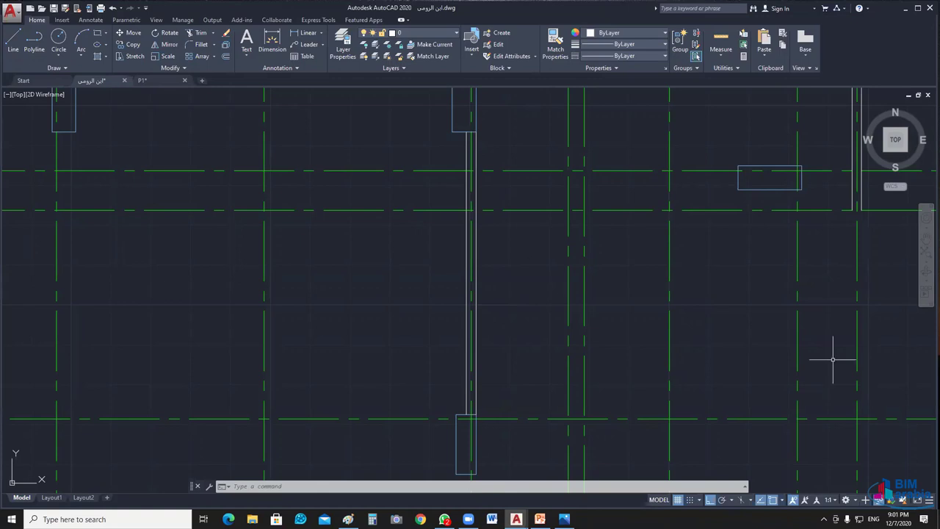
Step: Trim the inner wall line at the top-right corner against the corner objects
middle_drag(720, 272, 469, 440)
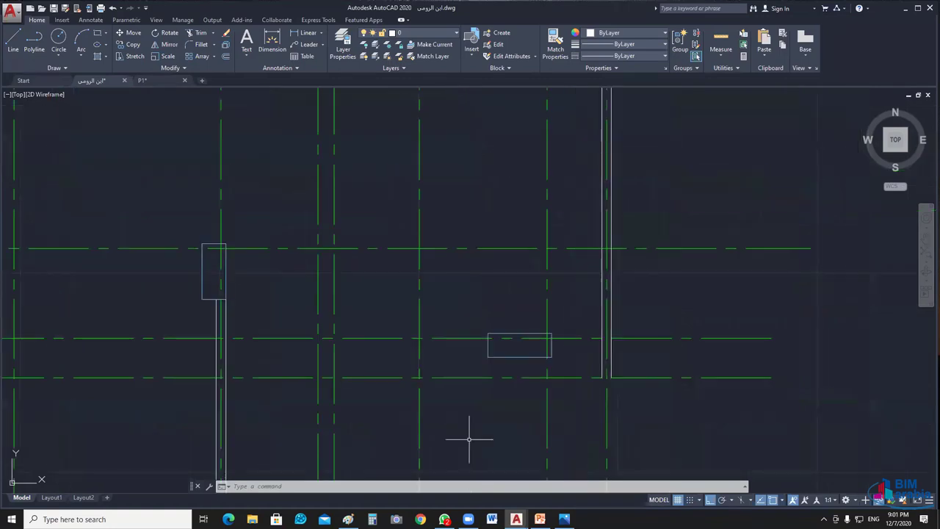
scroll(468, 437, up, 3)
click(799, 425)
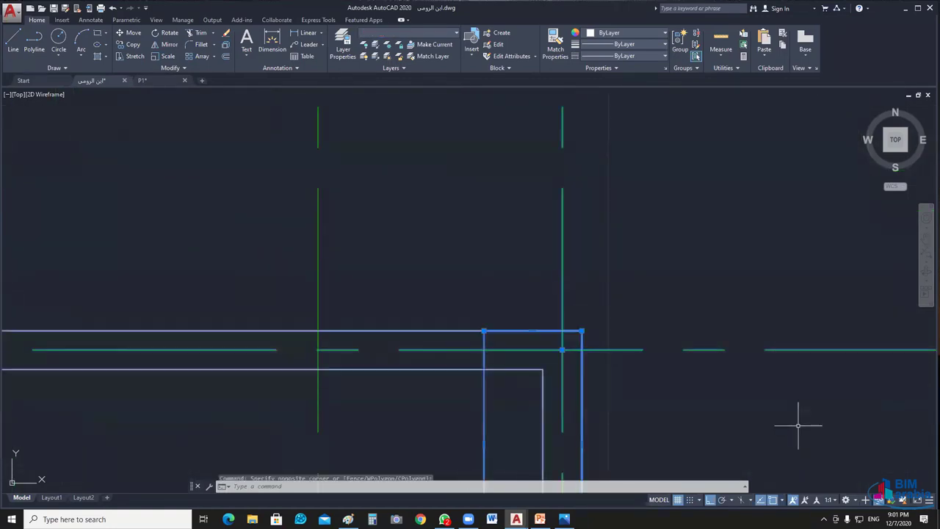
middle_drag(598, 358, 485, 184)
text(tr)
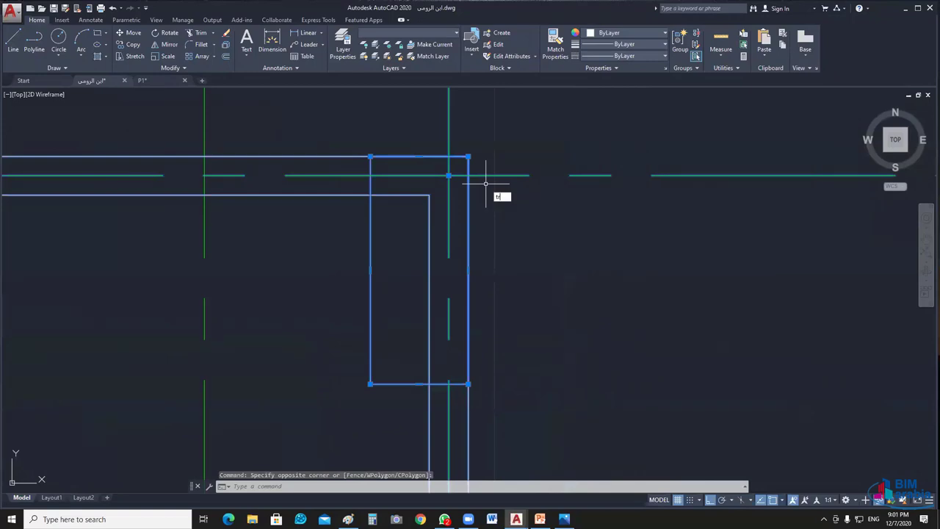
key(Return)
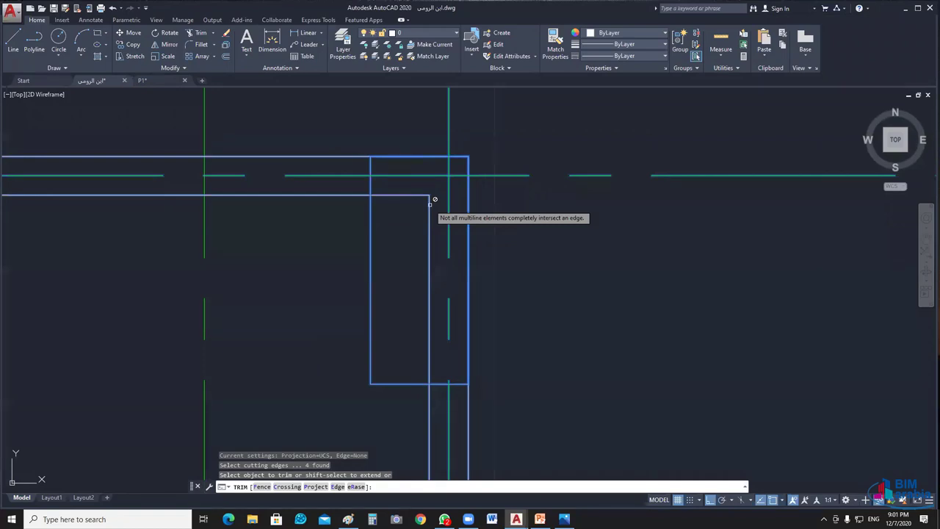
click(363, 182)
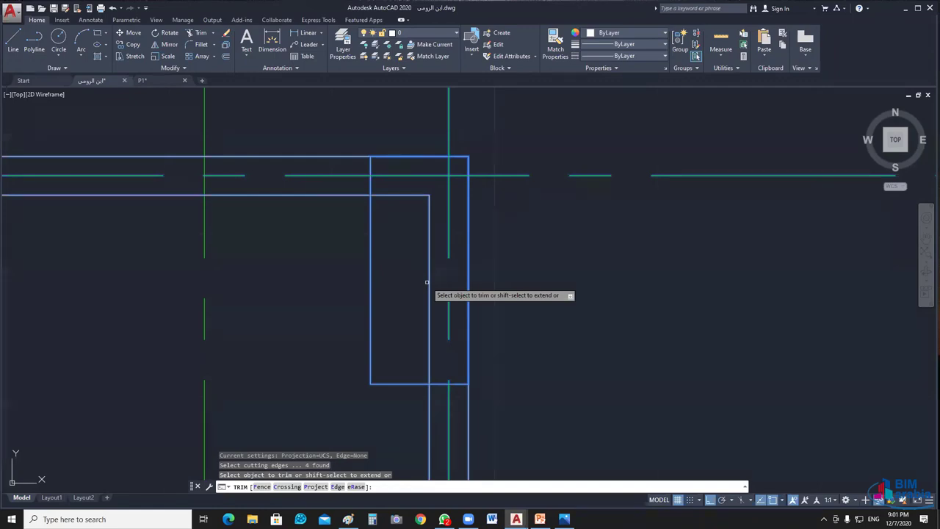
key(Escape)
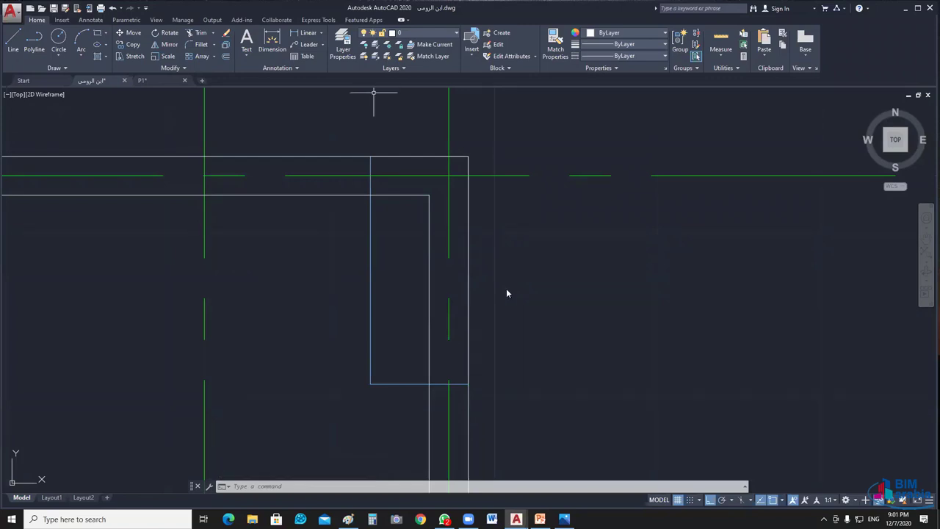
Step: Zoom in on the top-right wall corner and start selecting the wall there
scroll(302, 252, down, 4)
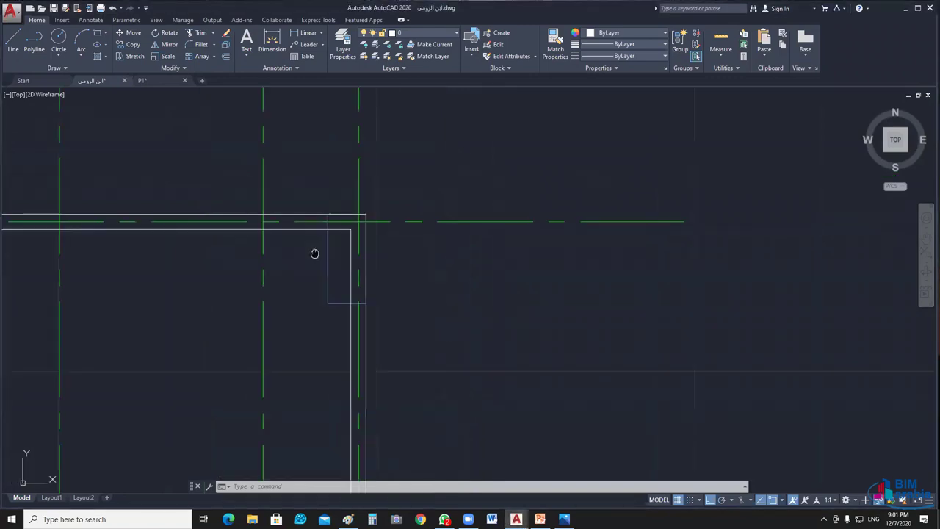
middle_drag(314, 254, 387, 267)
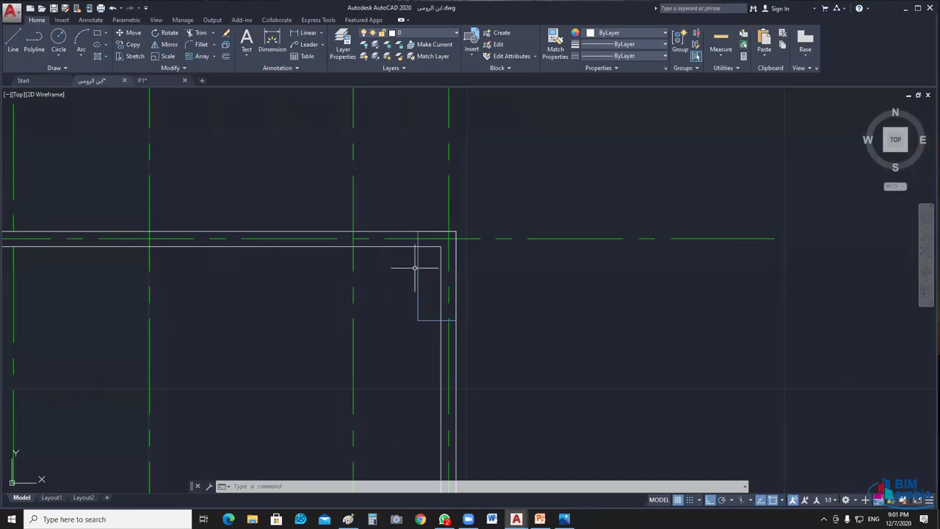
scroll(415, 268, up, 5)
click(461, 267)
Step: Explode the selected corner wall multiline into separate lines
click(493, 210)
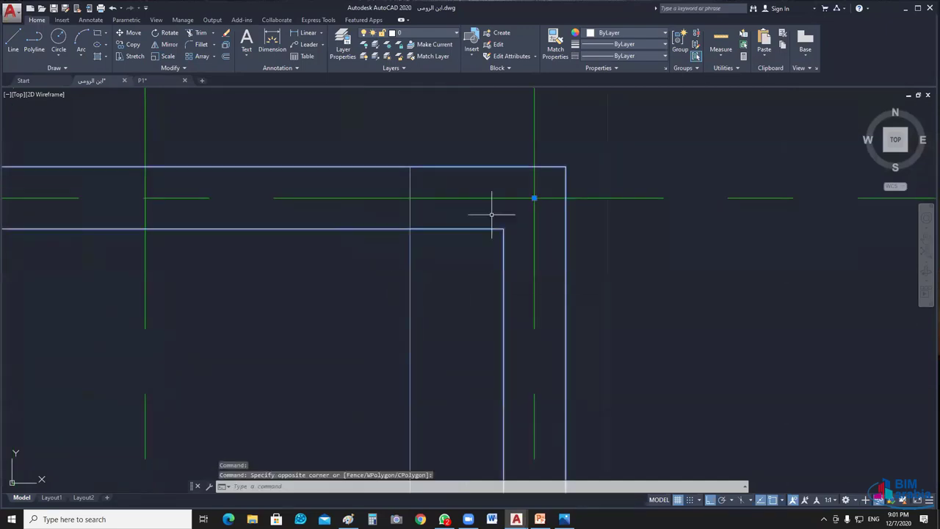
click(494, 214)
click(464, 265)
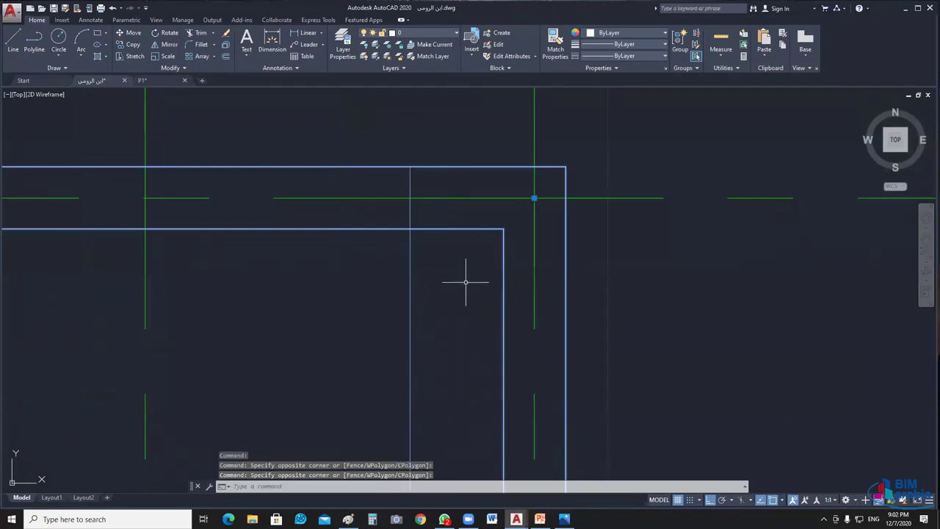
text(x)
key(Return)
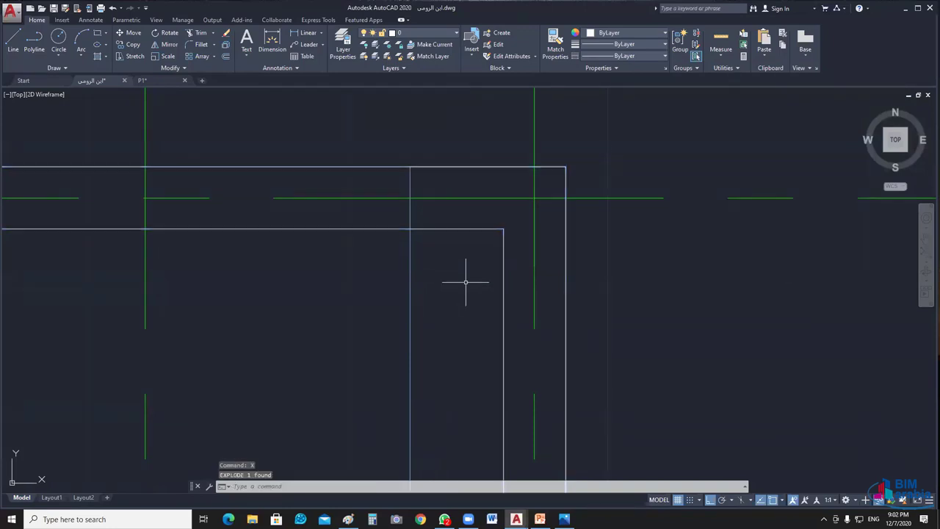
Step: Trim the inner horizontal and vertical wall lines back to the corner column's edges
click(640, 120)
click(327, 304)
text(t)
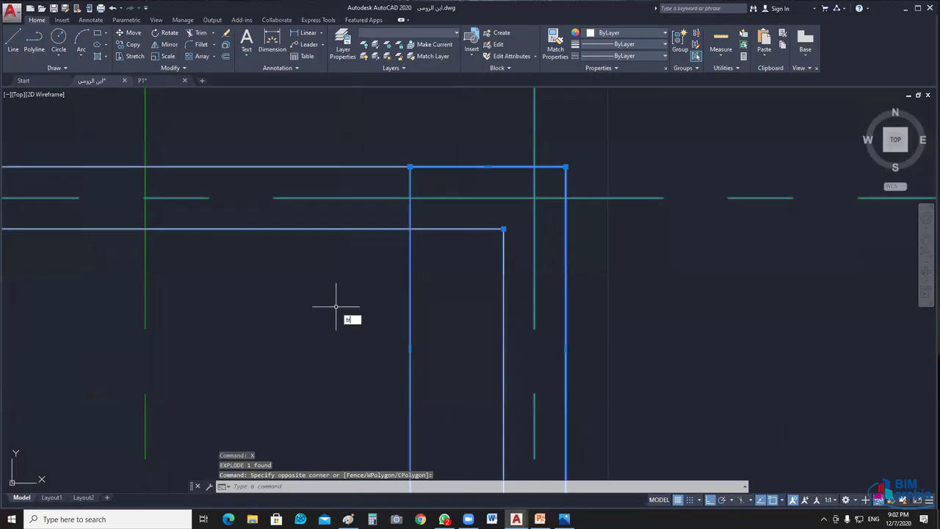
key(Return)
click(462, 228)
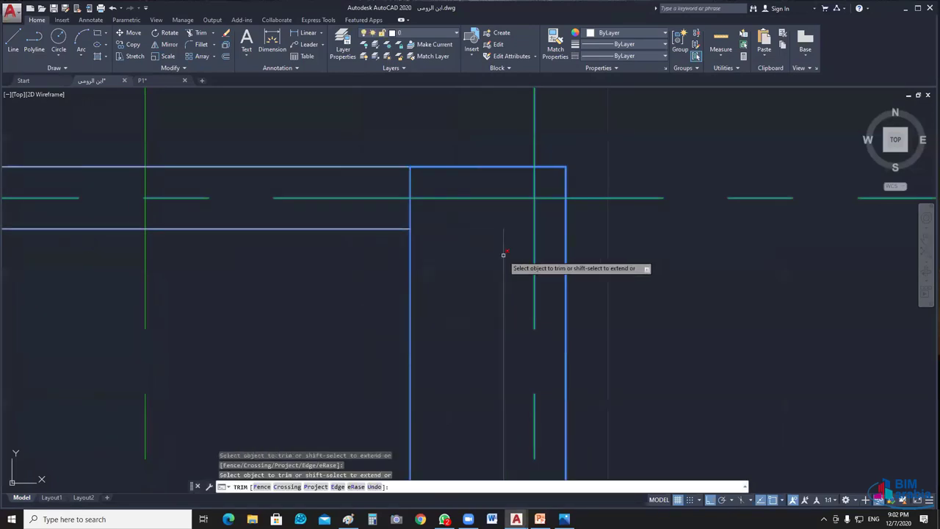
click(504, 254)
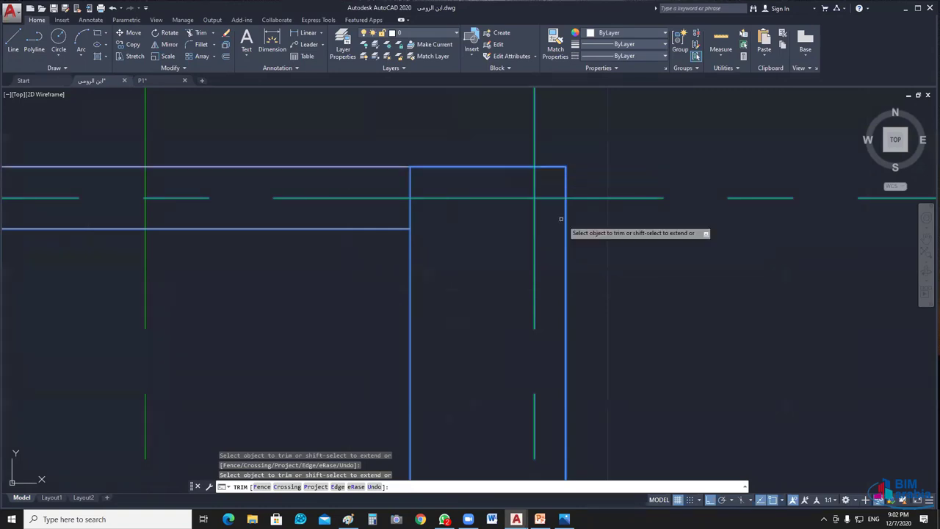
key(Escape)
click(401, 164)
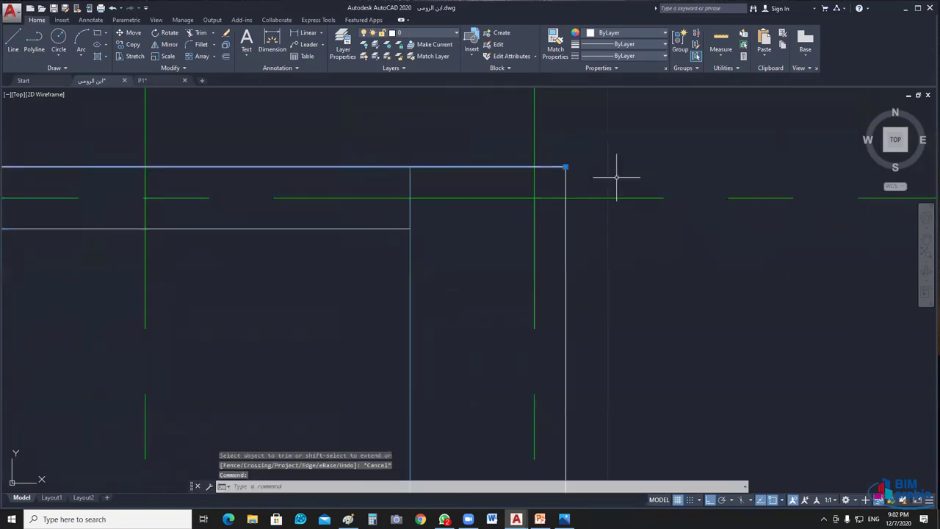
scroll(613, 272, down, 2)
middle_drag(609, 269, 550, 235)
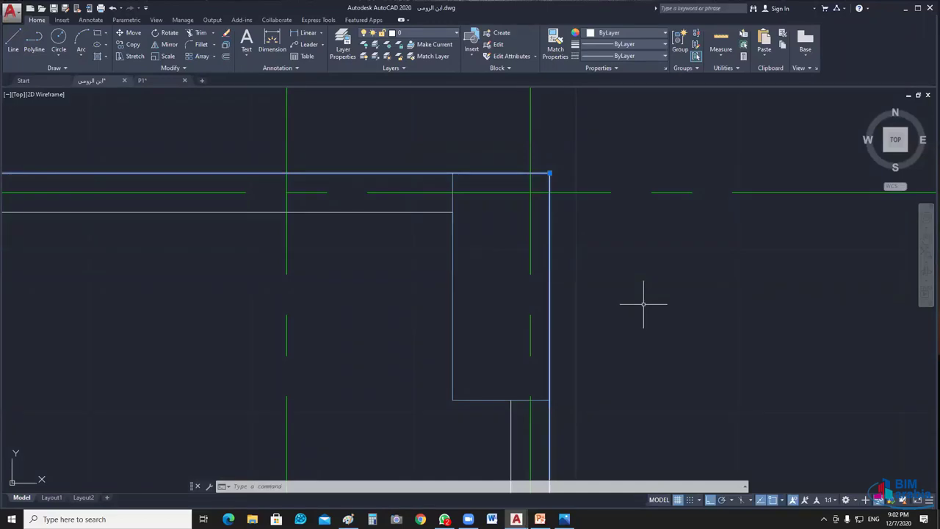
Step: Undo the wall-line trims and the explode of the corner wall
key(Escape)
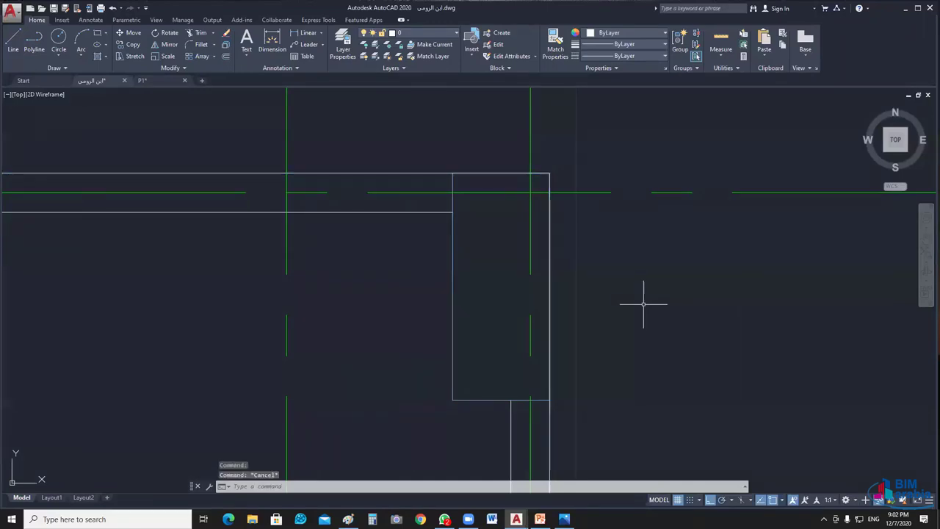
key(ctrl+z)
key(ctrl+z)
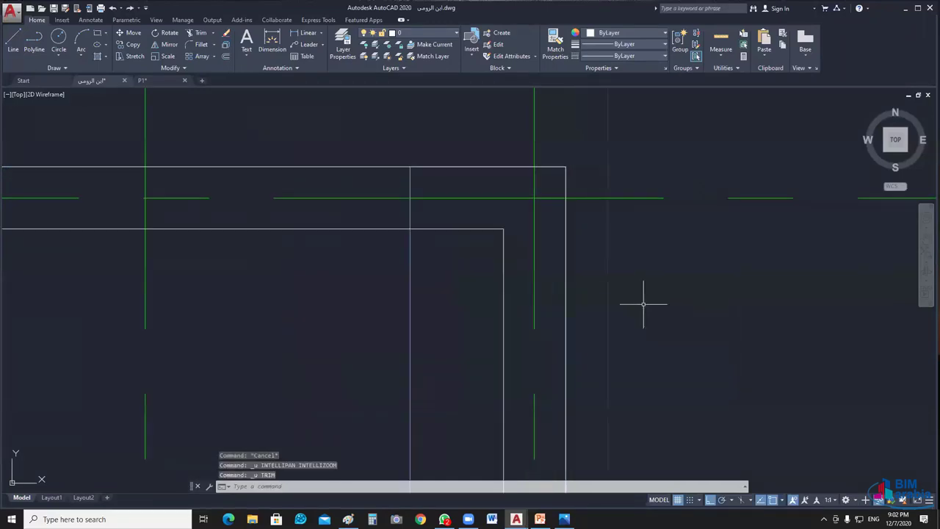
click(445, 237)
key(Escape)
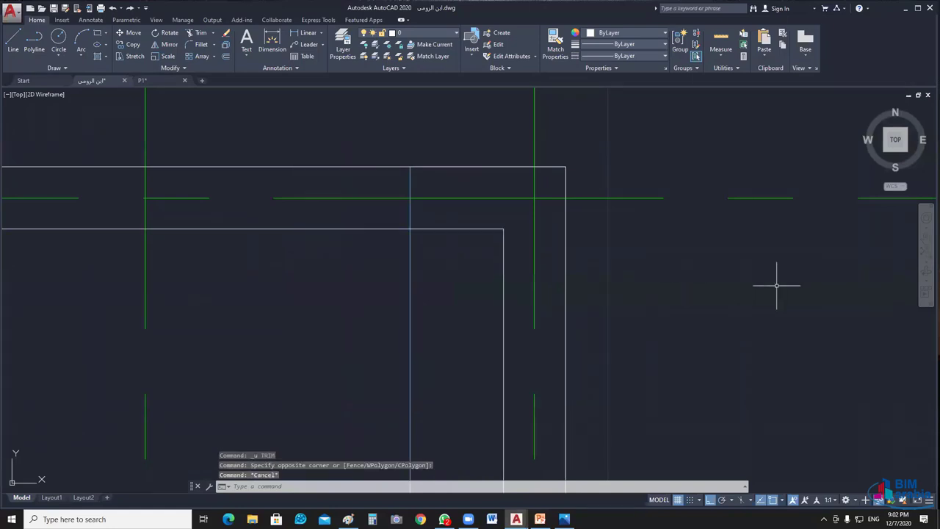
key(ctrl+z)
key(ctrl+z)
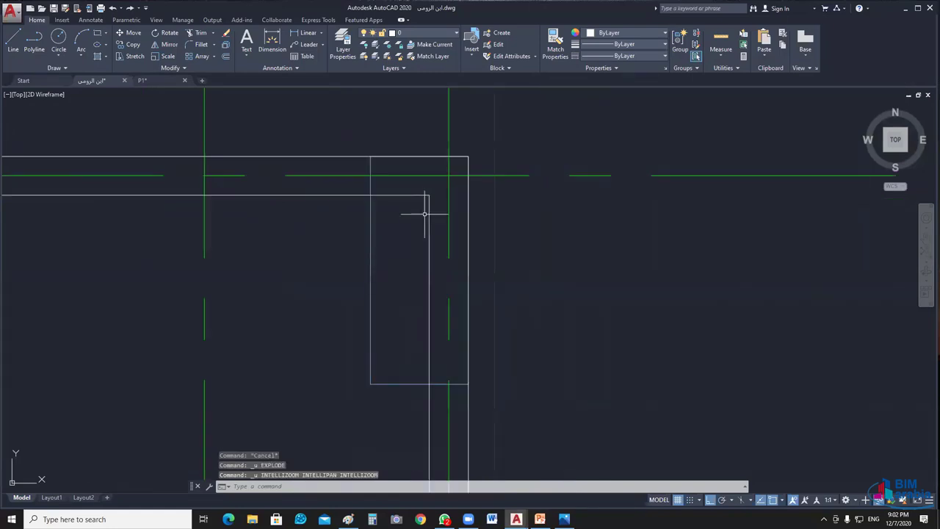
Step: Select the restored corner wall to check it, then pan around the wall frame
click(436, 211)
click(415, 218)
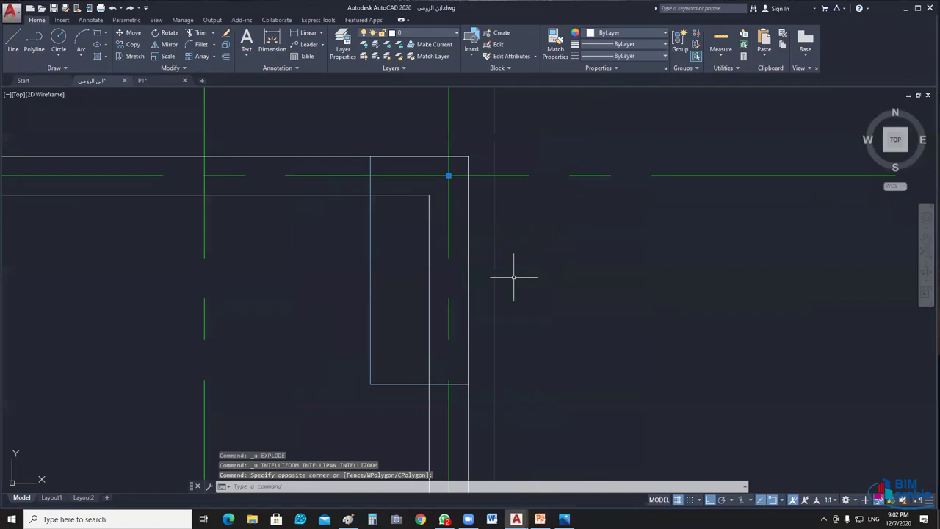
scroll(514, 276, down, 4)
key(Escape)
scroll(547, 282, up, 2)
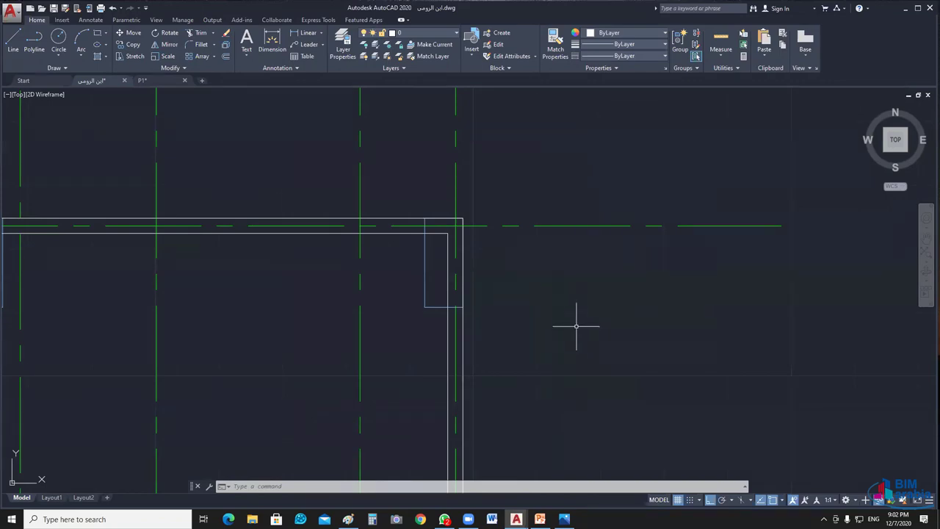
middle_drag(584, 331, 569, 154)
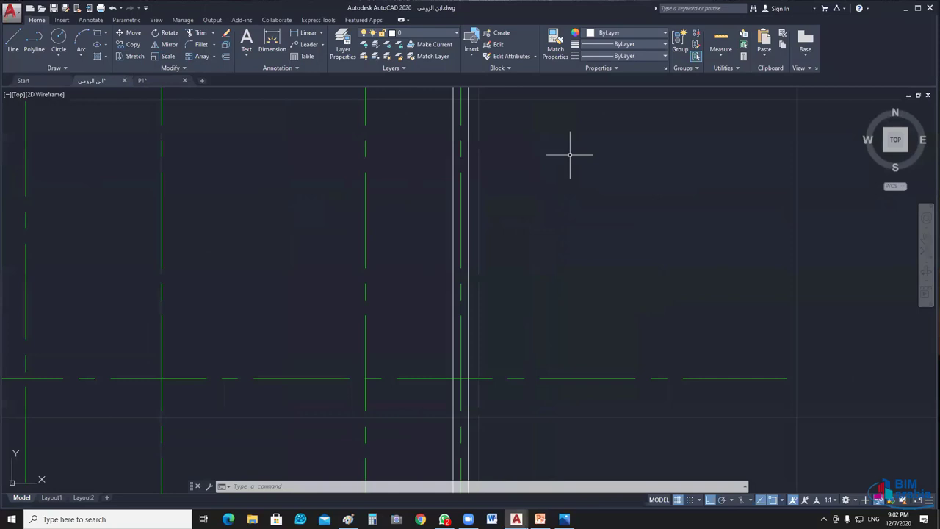
middle_drag(476, 470, 446, 235)
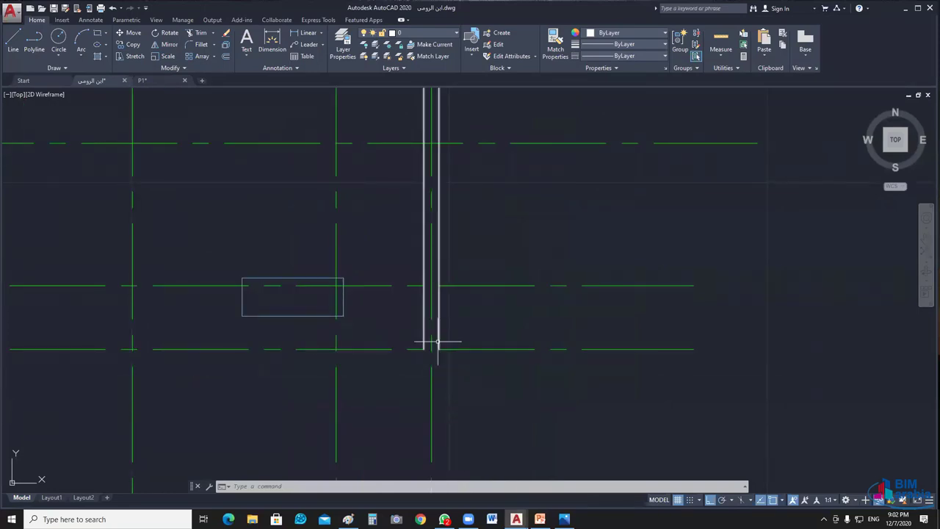
middle_drag(548, 320, 588, 397)
scroll(588, 397, down, 6)
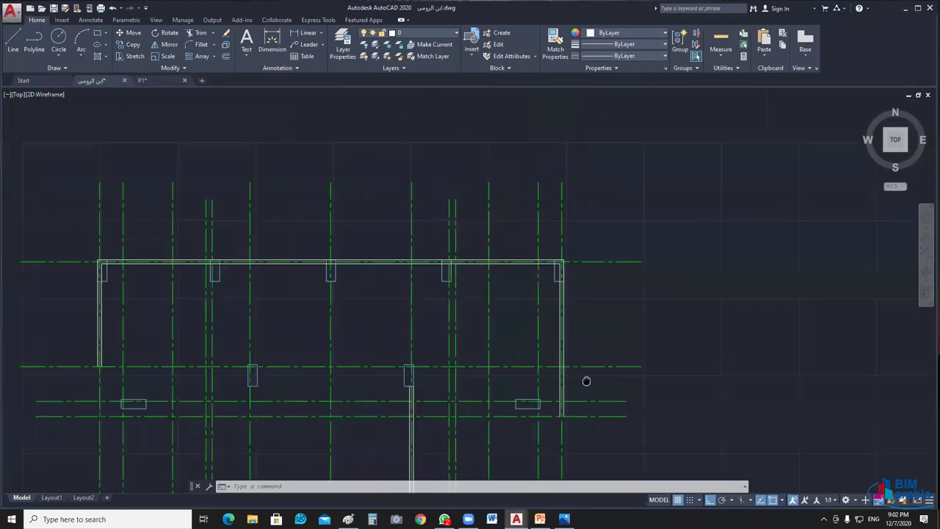
scroll(524, 313, up, 4)
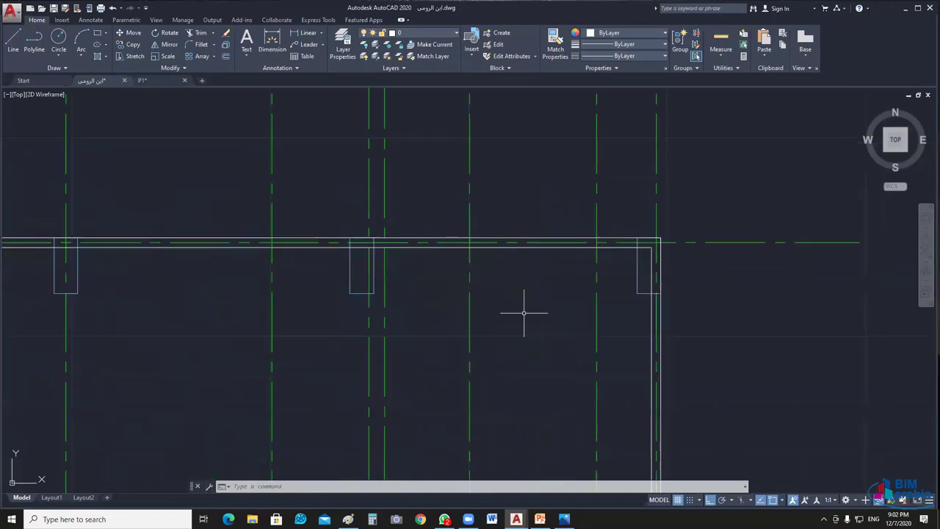
Step: Delete the two test multiline walls and zoom out to the whole plan
scroll(524, 313, down, 2)
middle_drag(523, 313, 555, 199)
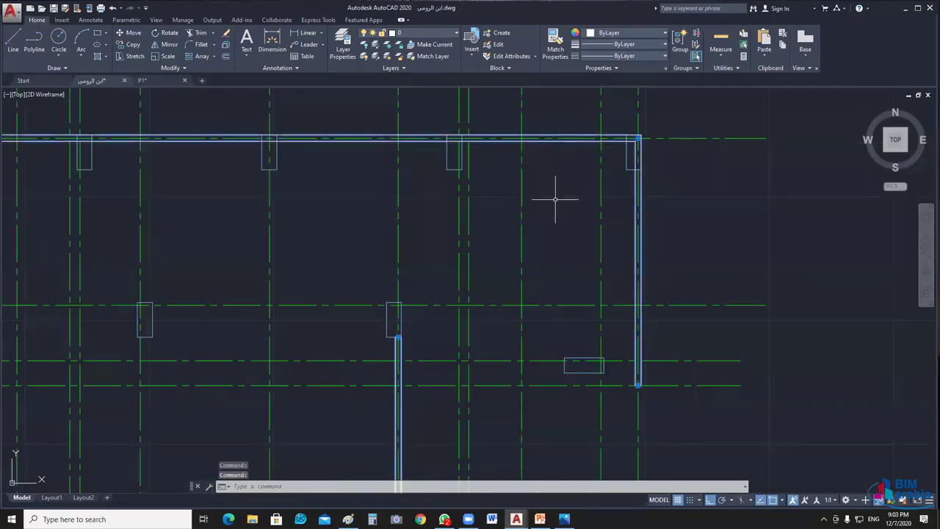
key(Delete)
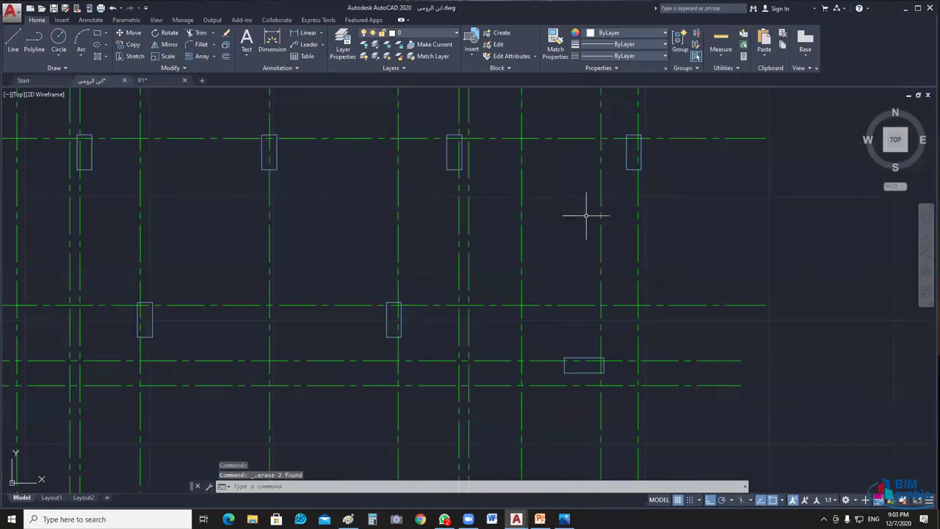
scroll(586, 215, down, 4)
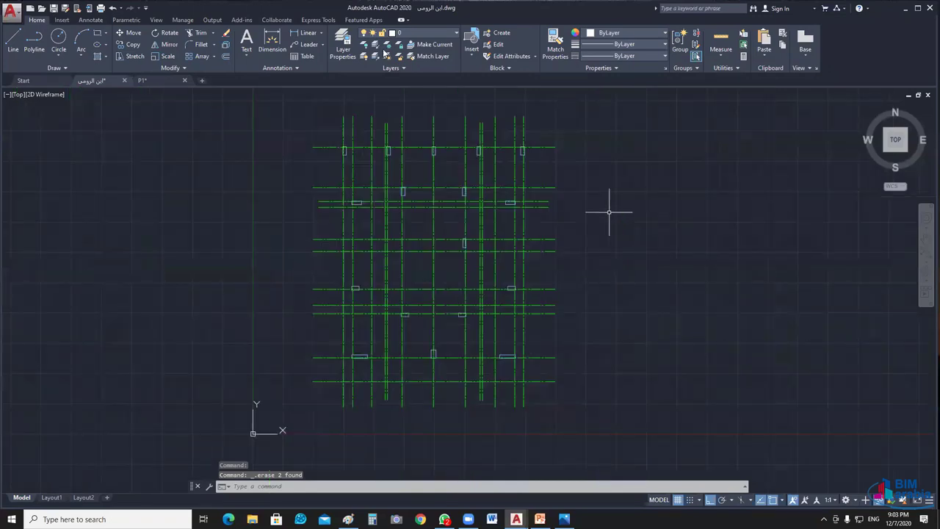
right_click(218, 138)
Step: End object isolation to show the full floor plan, then select the hatched corner column and wall lines
click(384, 205)
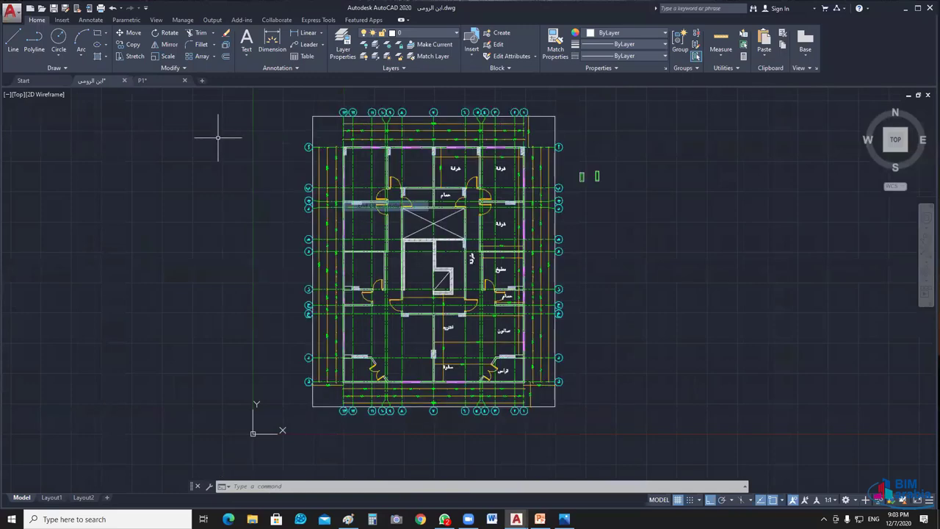
scroll(517, 125, up, 5)
scroll(579, 304, up, 3)
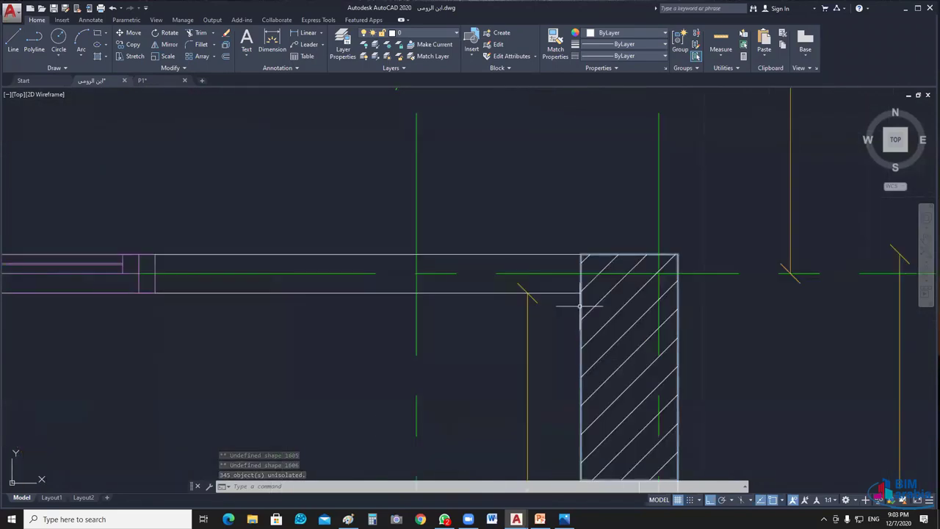
click(581, 305)
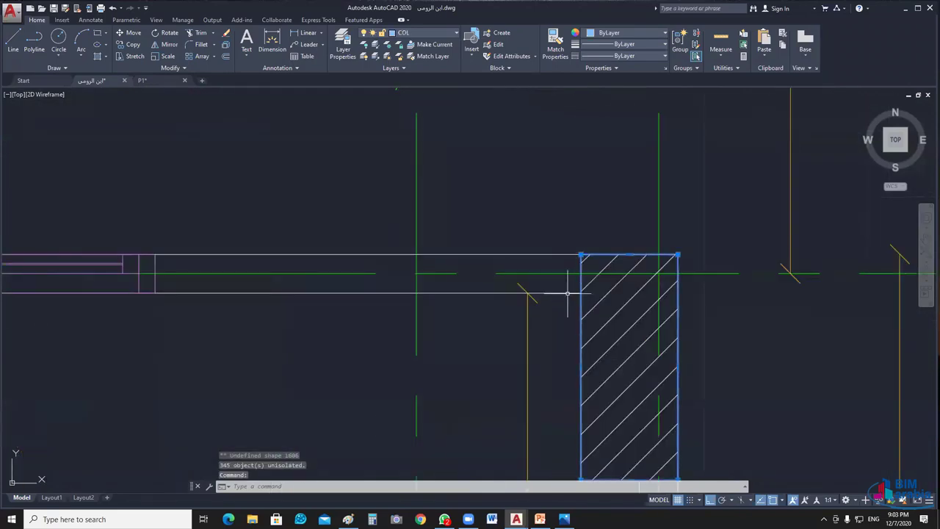
click(567, 293)
Step: Select grid bubbles 1 and 2 and pan to the plan's lower rooms
scroll(567, 304, down, 3)
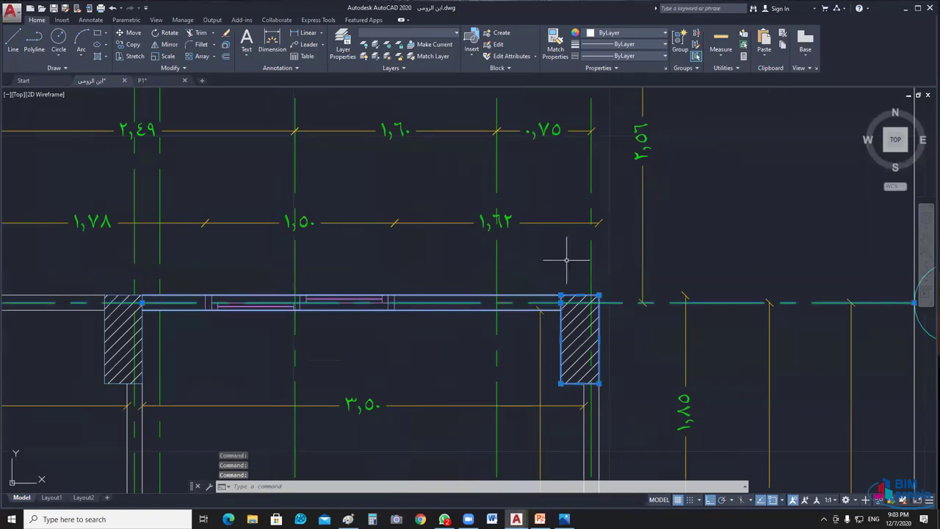
middle_drag(592, 177, 614, 275)
scroll(613, 275, down, 5)
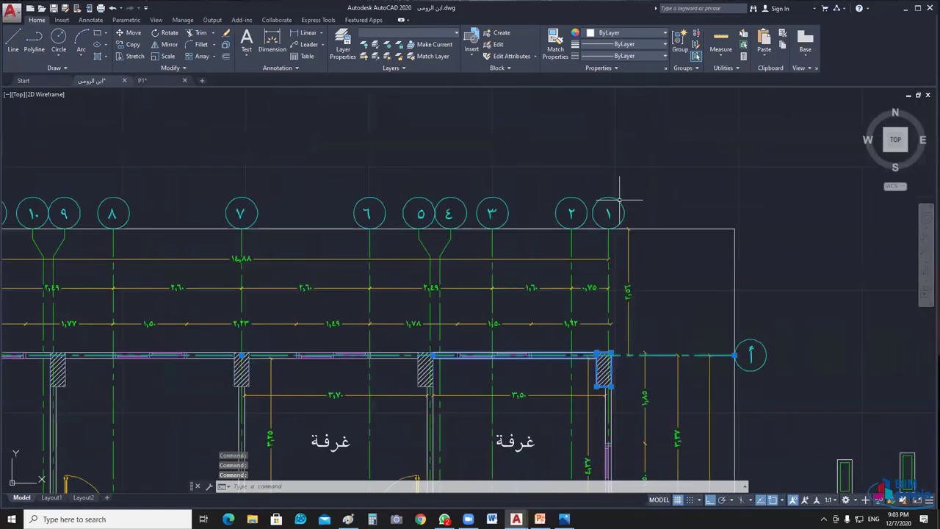
click(620, 199)
click(551, 219)
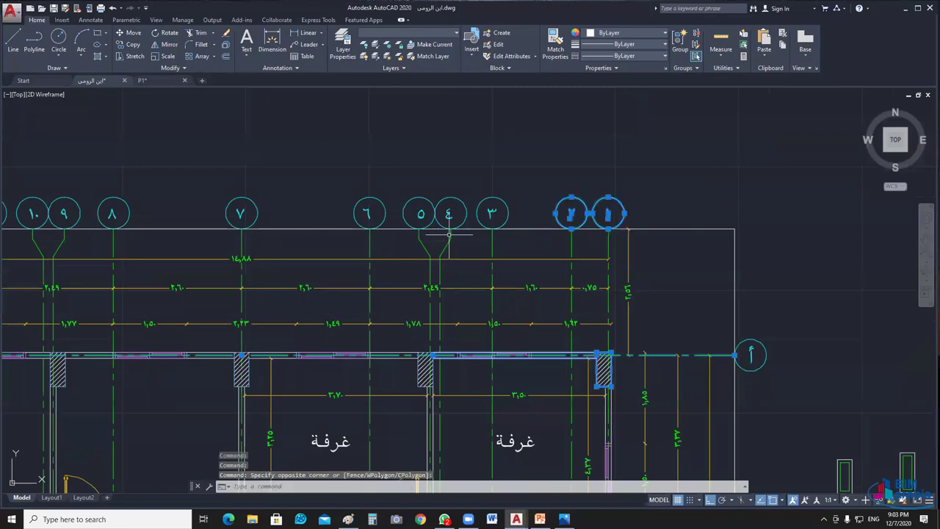
scroll(477, 250, down, 3)
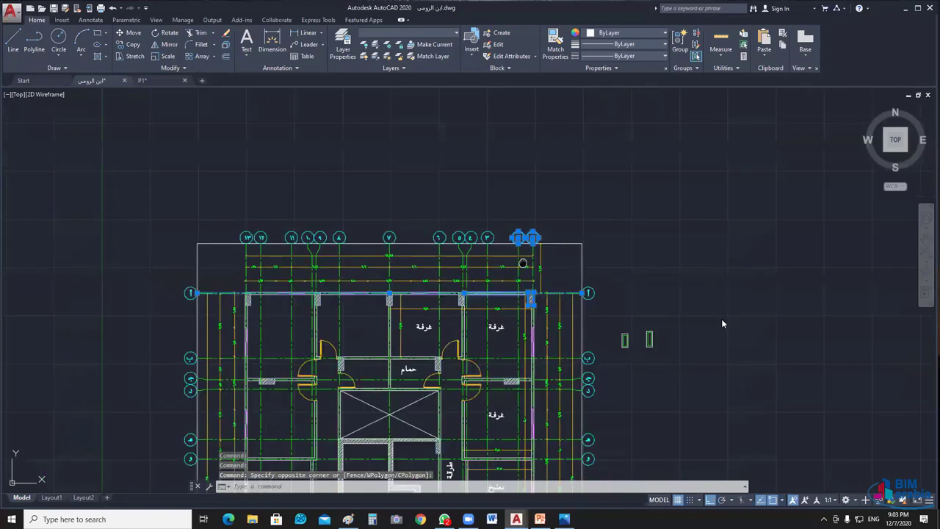
middle_drag(704, 367, 708, 341)
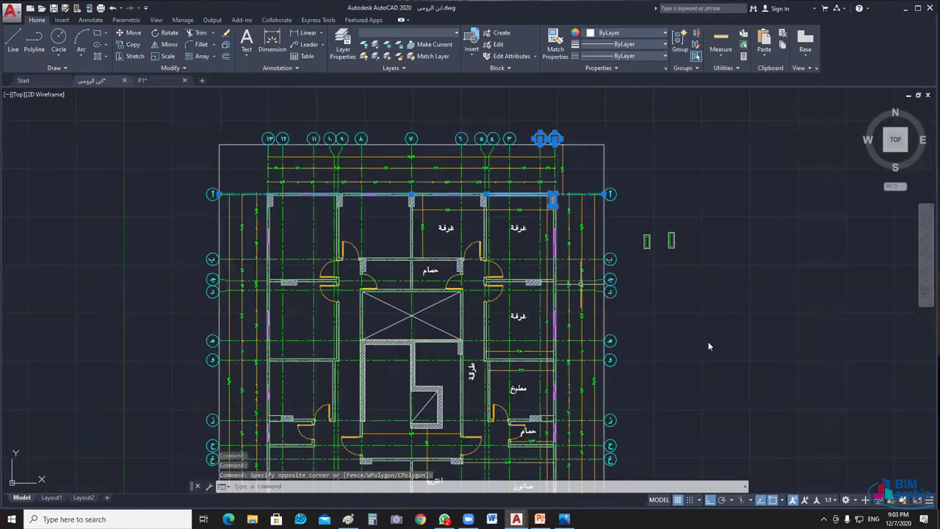
Step: Select all objects similar to the grid line and isolate them, leaving 143 grid objects
right_click(667, 203)
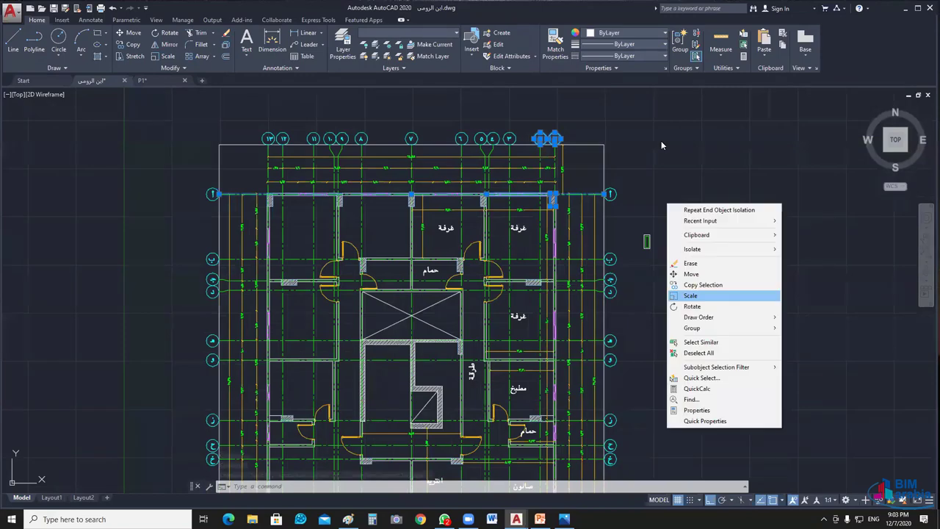
click(708, 207)
right_click(708, 193)
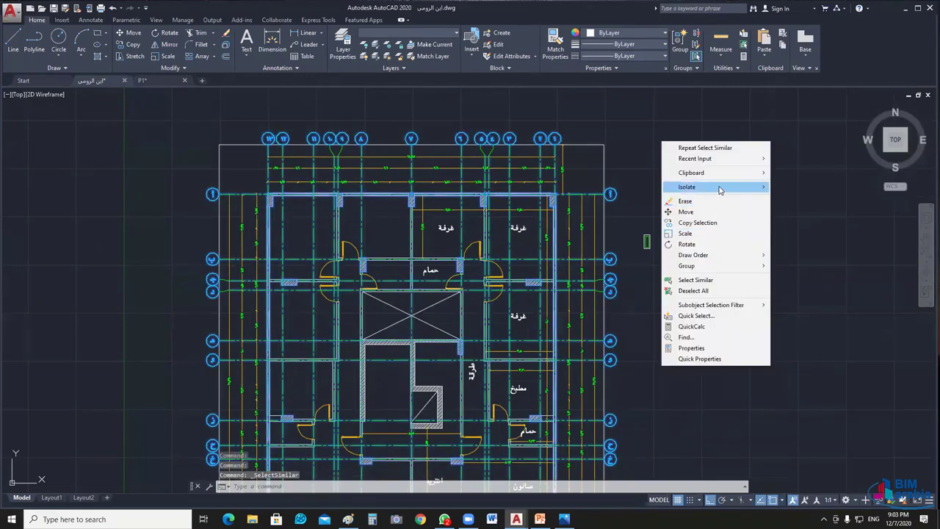
mouse_move(705, 187)
click(797, 187)
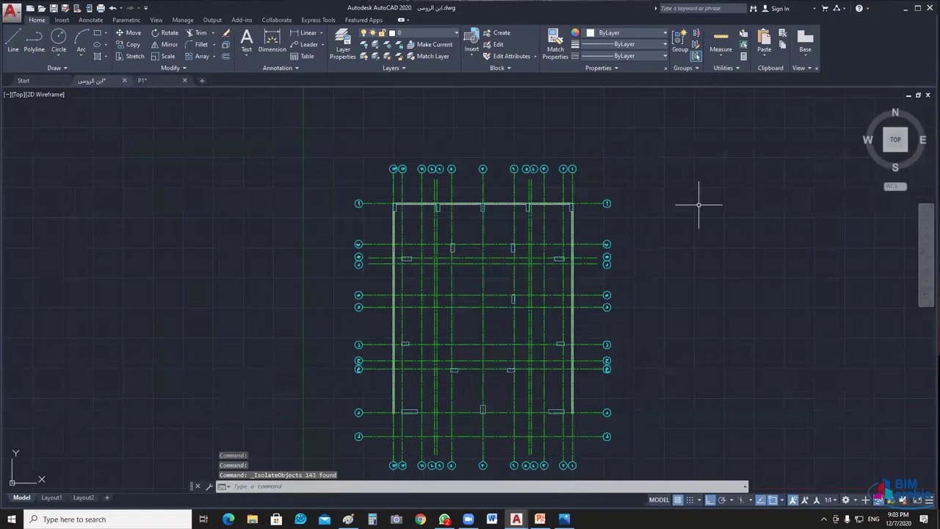
click(698, 205)
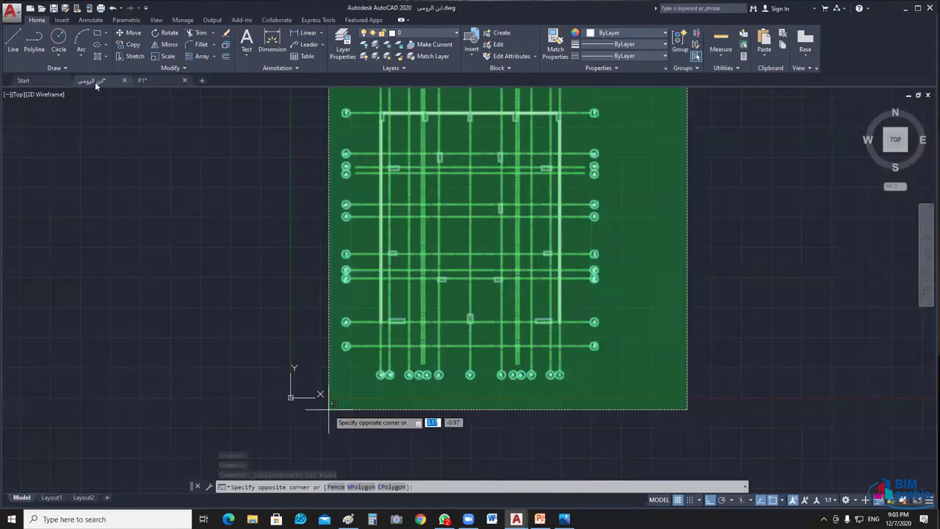
Step: Look at P1, then window-select and copy the isolated grid plan from ابن الرومي
click(142, 81)
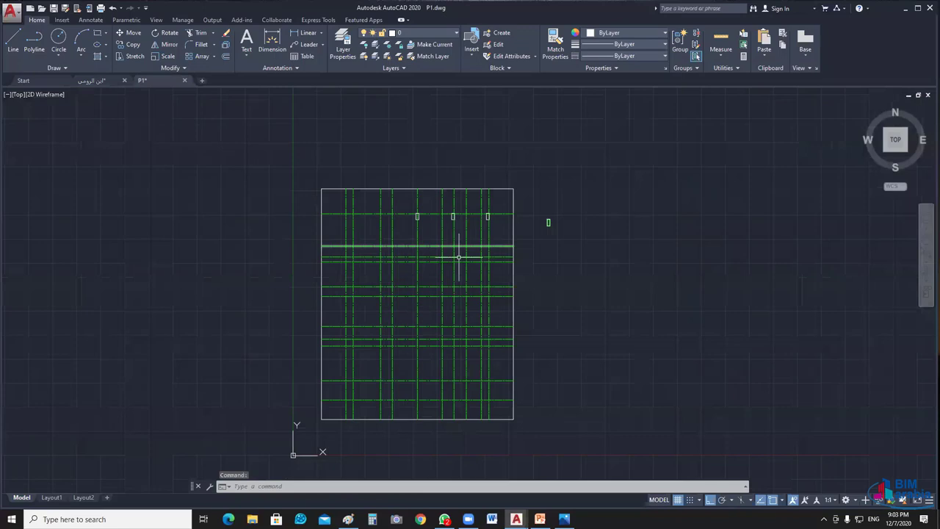
middle_drag(532, 318, 465, 303)
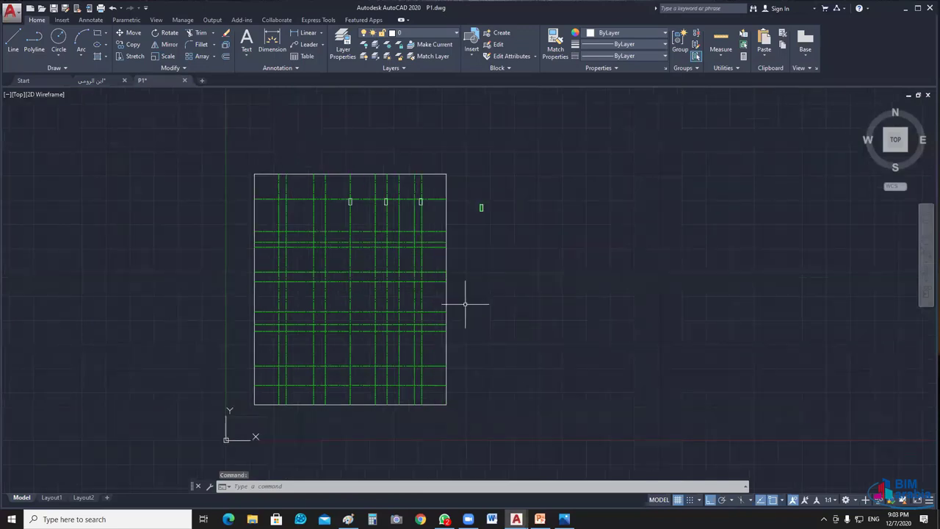
click(92, 80)
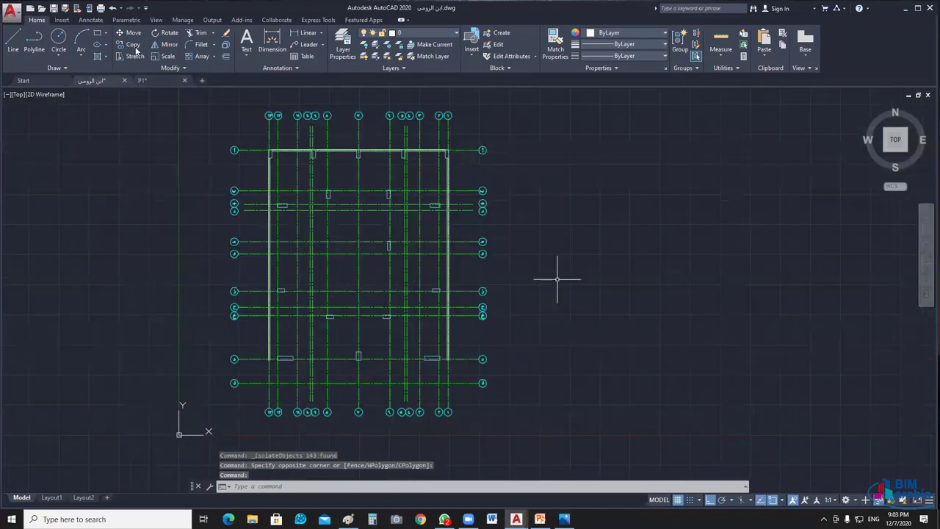
click(545, 110)
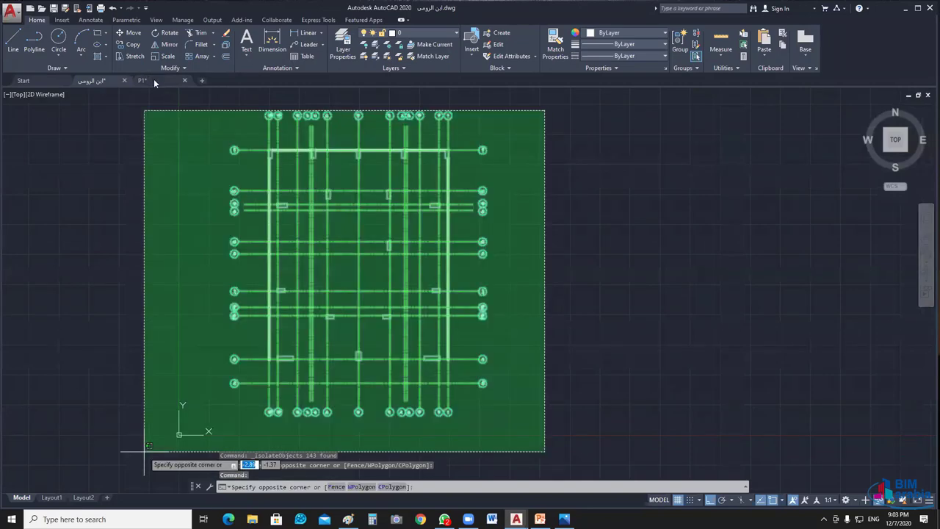
click(146, 449)
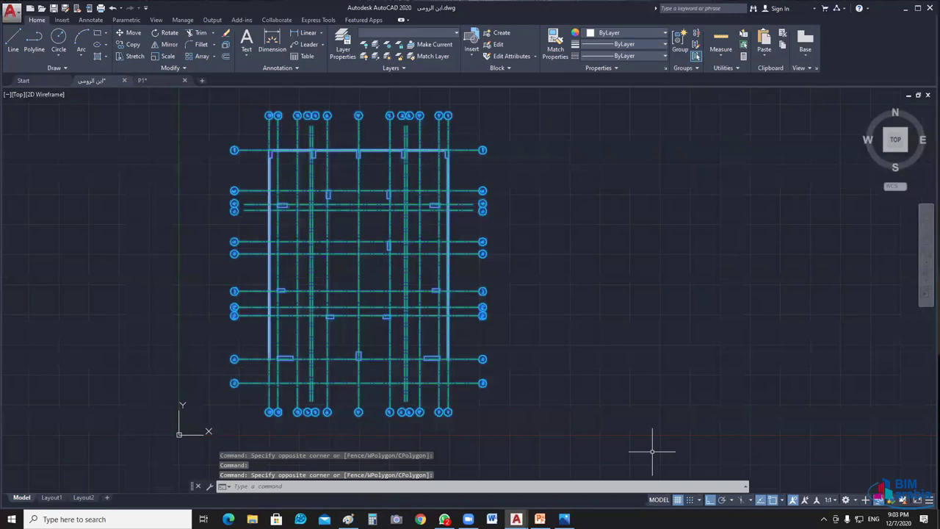
key(ctrl+c)
Step: Paste the grid plan into P1.dwg to the right of the existing grid
click(142, 80)
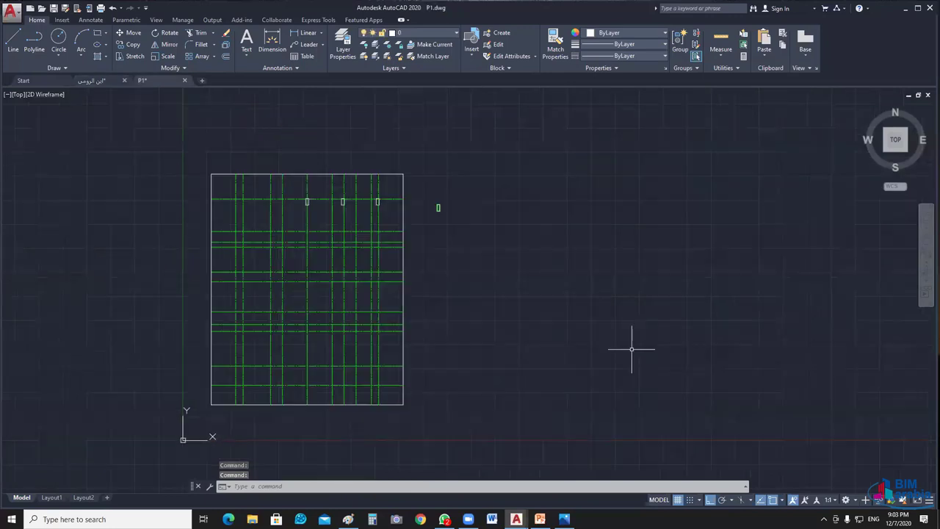
key(ctrl+v)
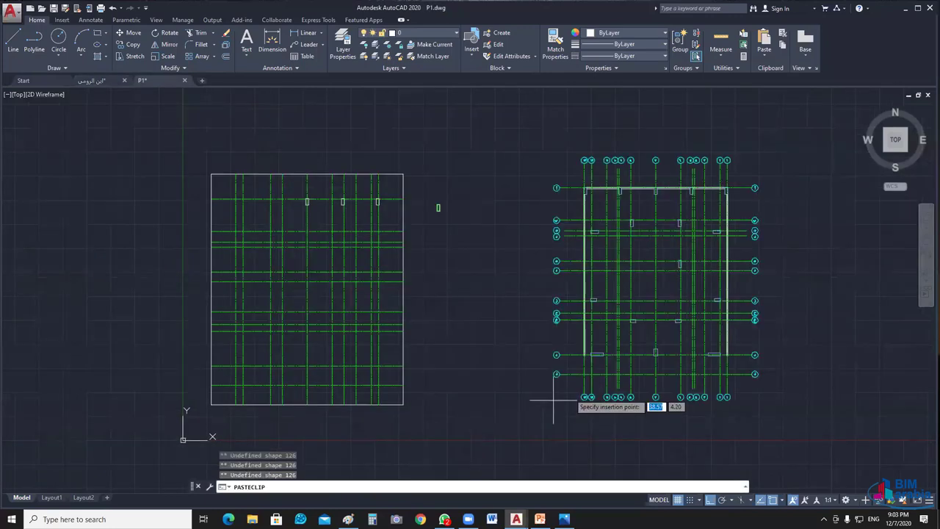
click(512, 412)
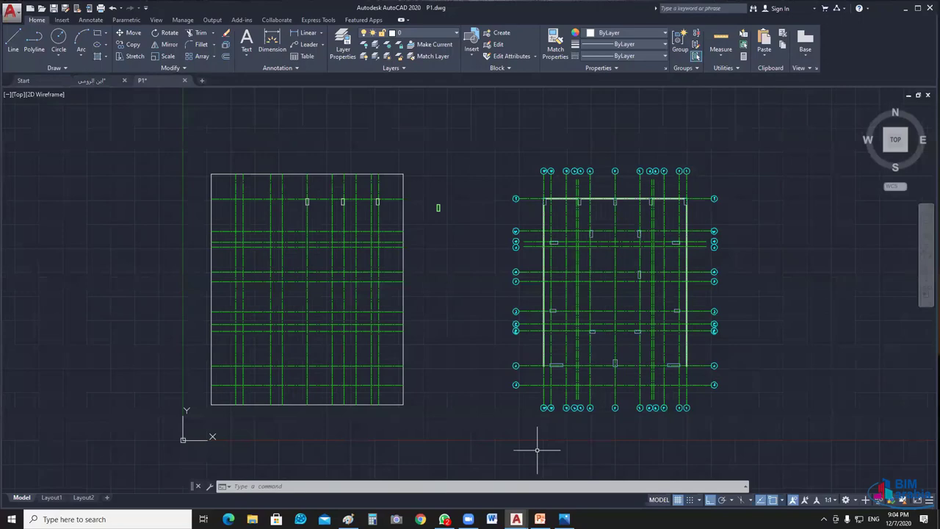
scroll(551, 184, up, 2)
scroll(617, 266, up, 3)
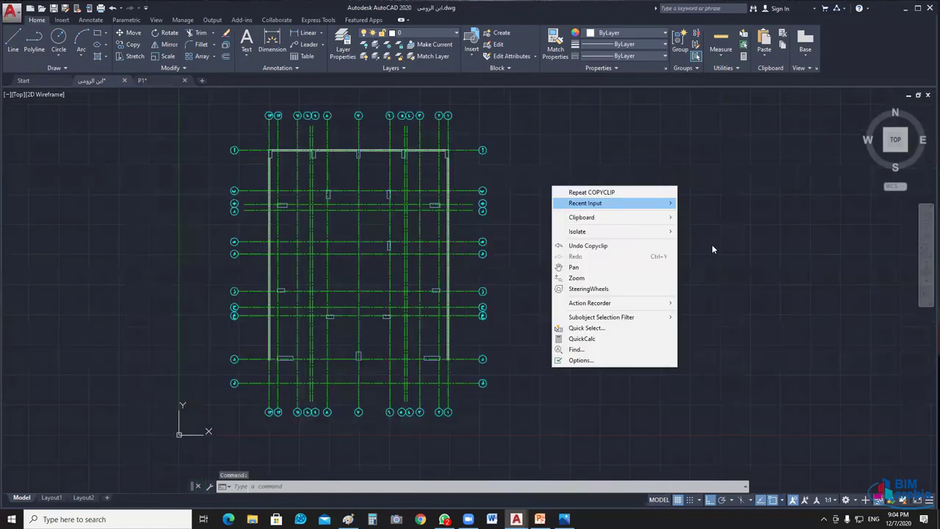
Step: Unhide all objects, copy the V-shaped leaders at bubbles 5/4 and 10/9, and return to P1
click(719, 253)
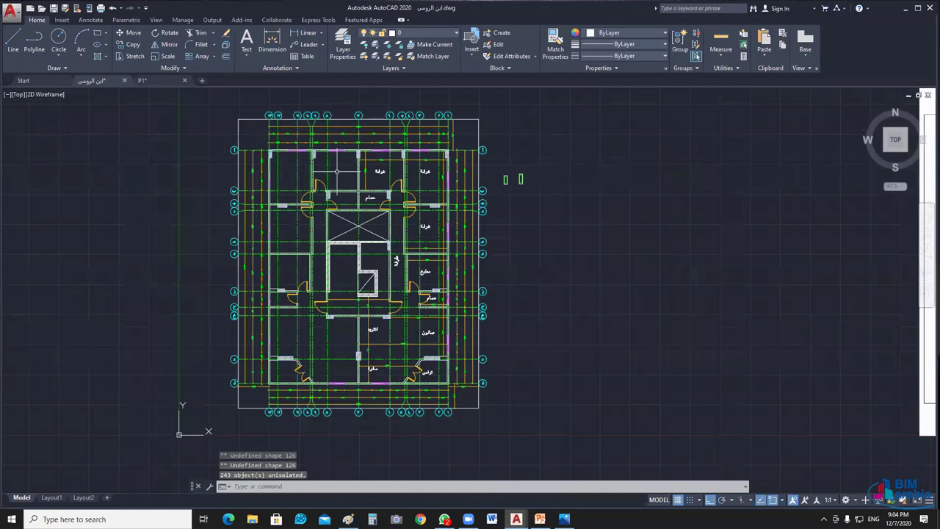
scroll(387, 112, up, 8)
click(432, 216)
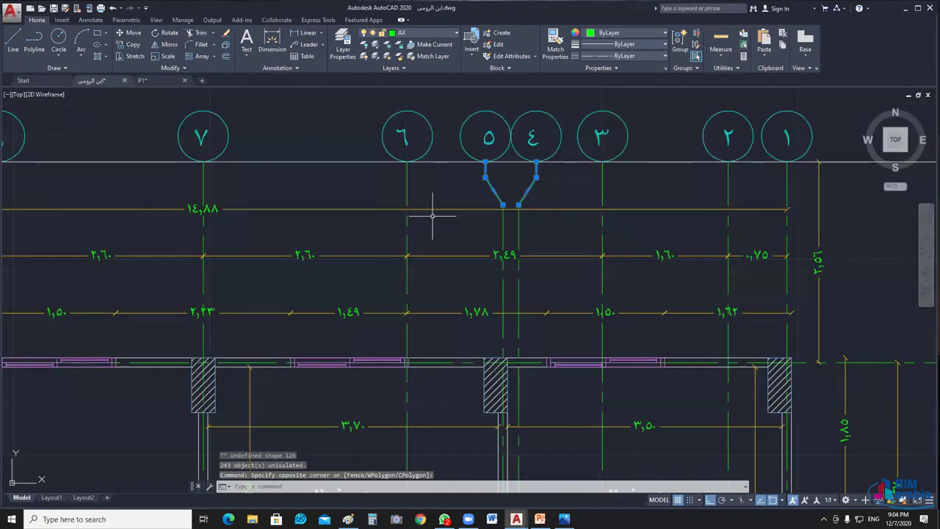
middle_drag(433, 216, 552, 329)
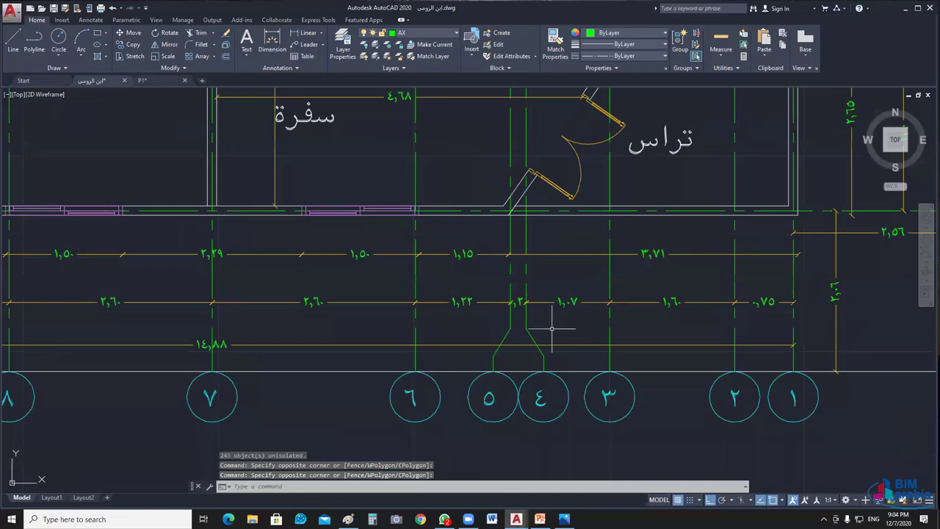
drag(551, 329, 527, 368)
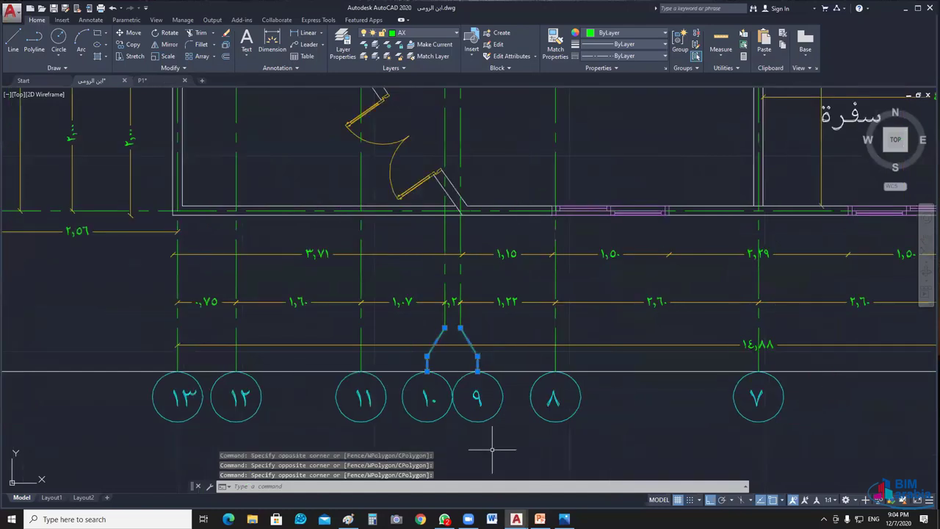
key(ctrl+c)
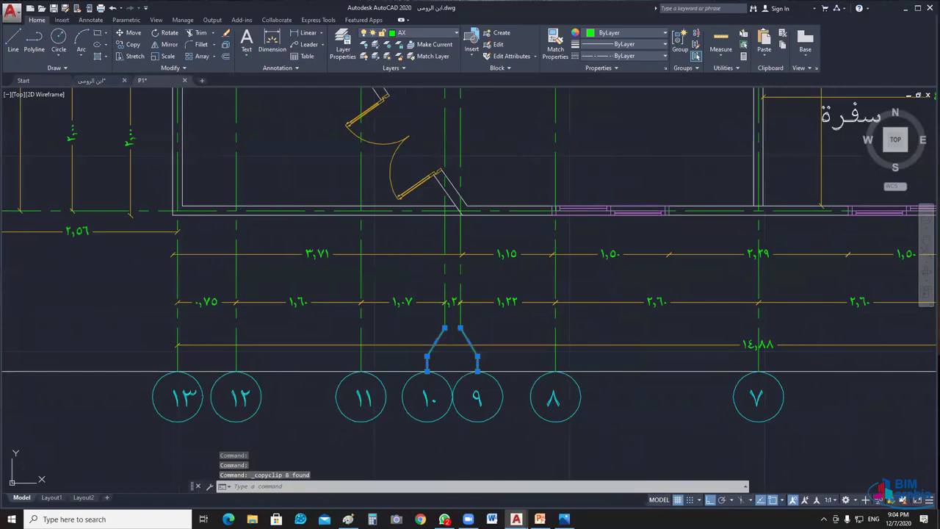
key(ctrl+Tab)
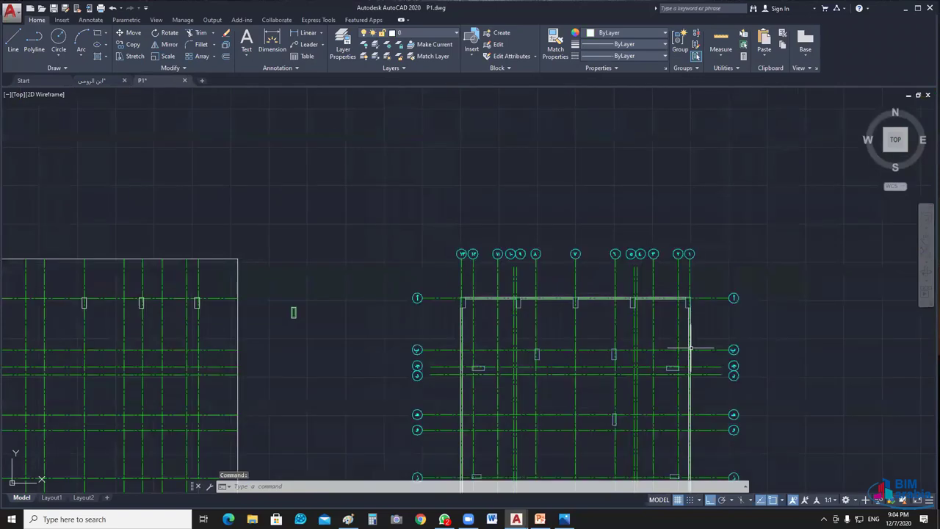
Step: Paste the copied V-shaped leaders beside the plan and select them
middle_drag(690, 349, 445, 116)
key(ctrl+v)
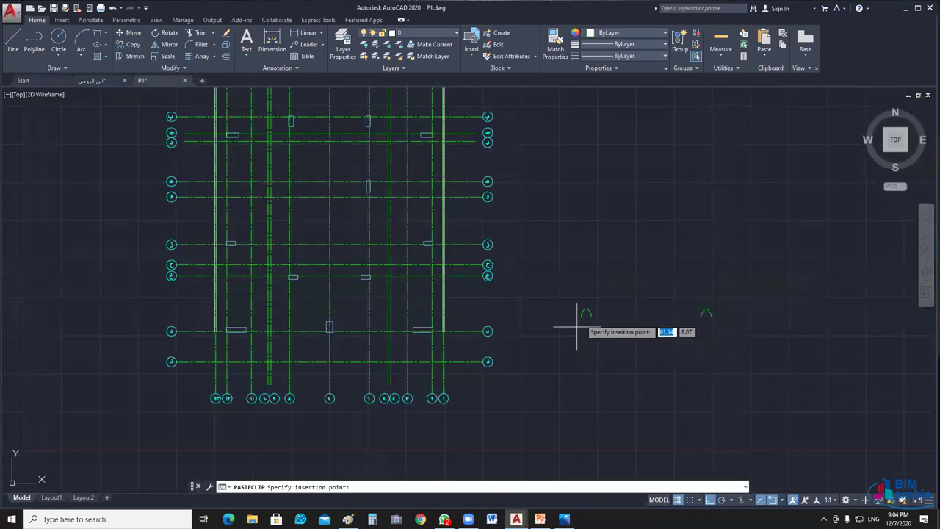
click(690, 277)
scroll(580, 292, down, 4)
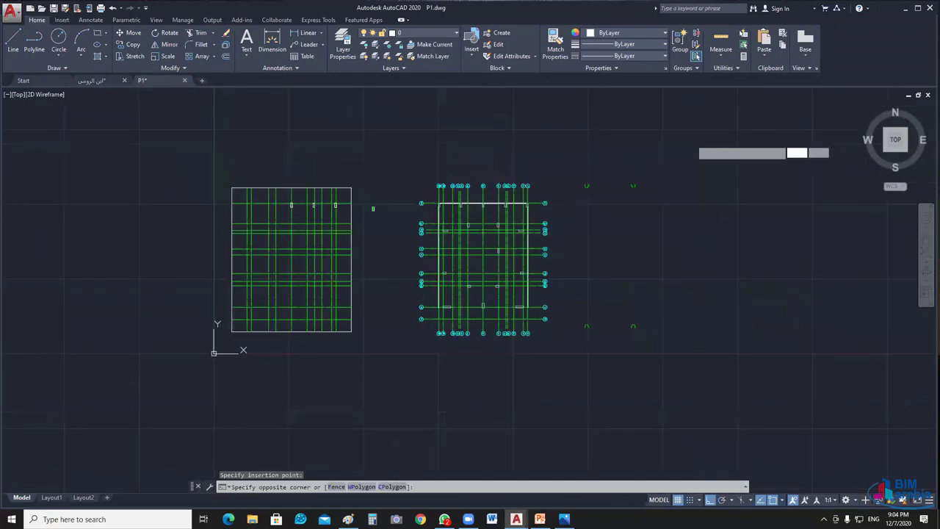
click(612, 334)
scroll(612, 335, up, 5)
Step: Move the leaders onto the closely spaced bottom bubbles 9–10 and 4–5
text(m)
key(Return)
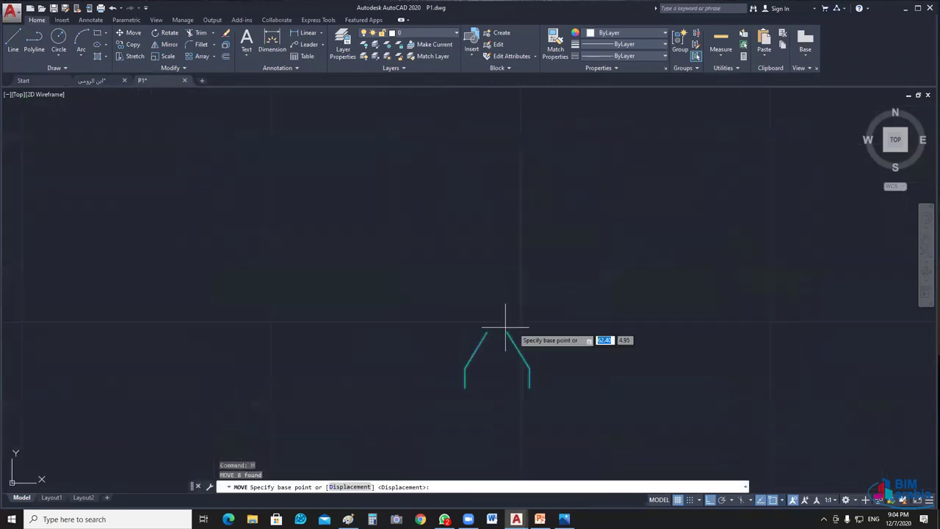
click(505, 328)
scroll(505, 331, down, 5)
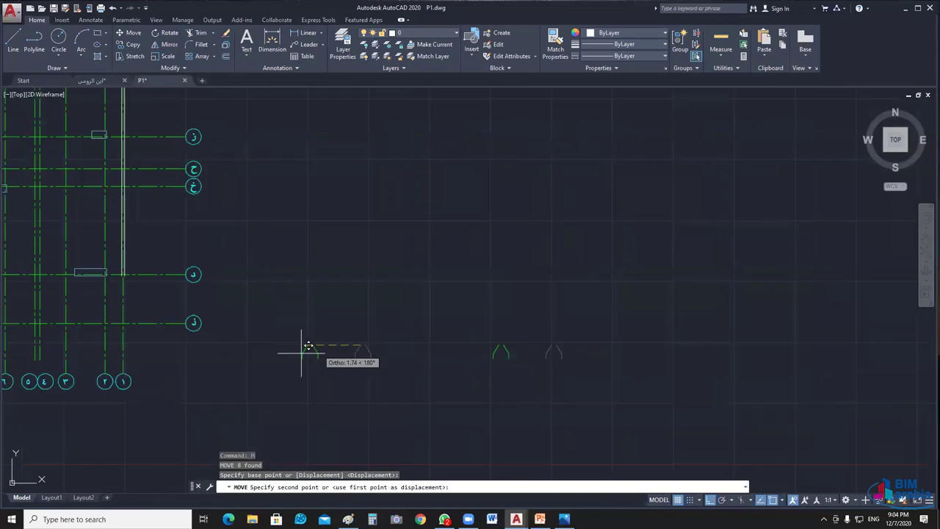
middle_drag(308, 345, 446, 280)
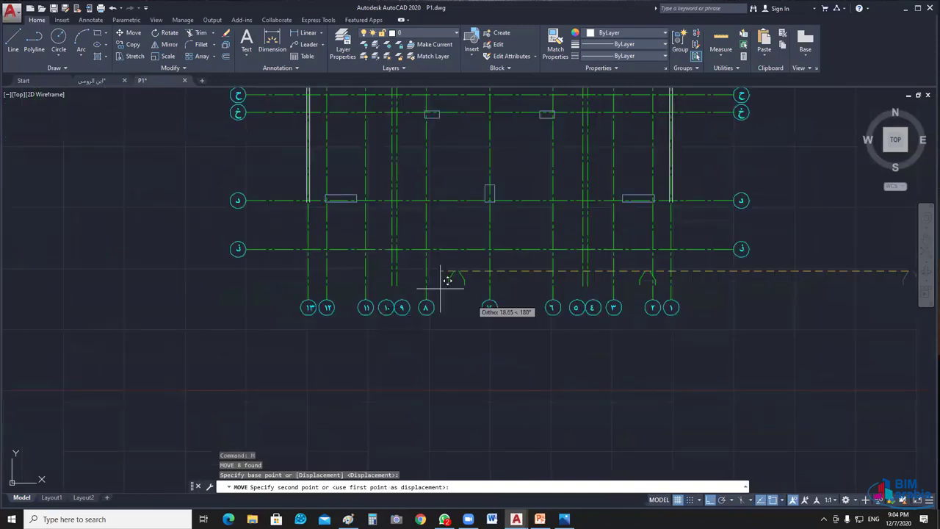
scroll(395, 286, up, 4)
key(Escape)
scroll(371, 299, down, 4)
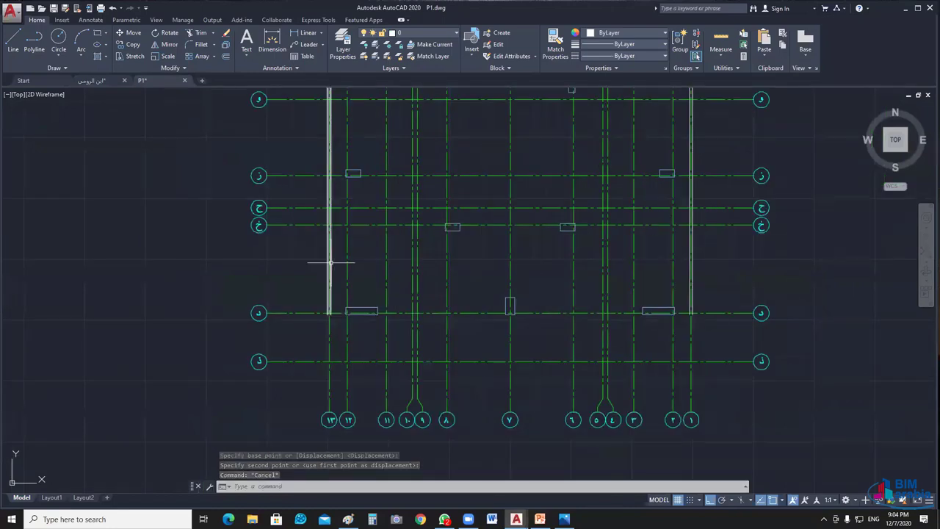
click(331, 263)
scroll(367, 198, down, 4)
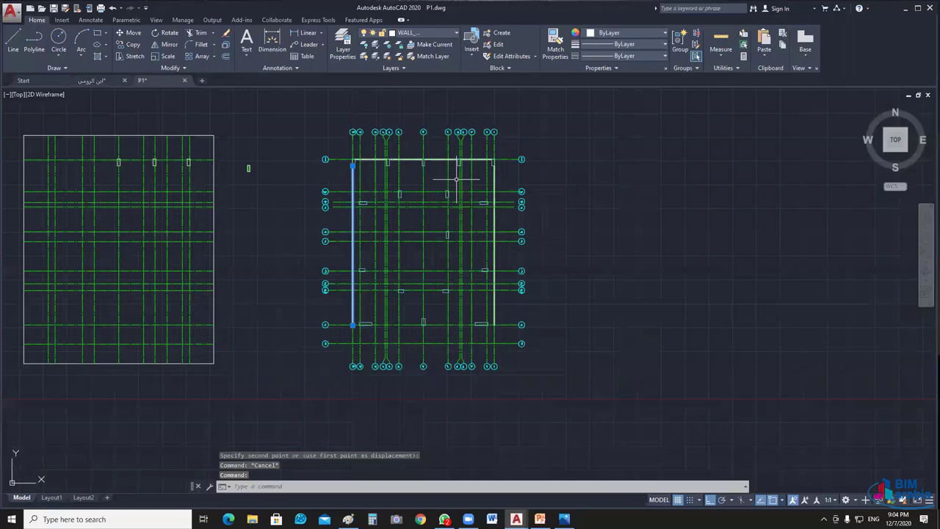
Step: Clear the wall line selection and switch to the ابن الرومي floor plan drawing
key(Escape)
scroll(545, 228, up, 5)
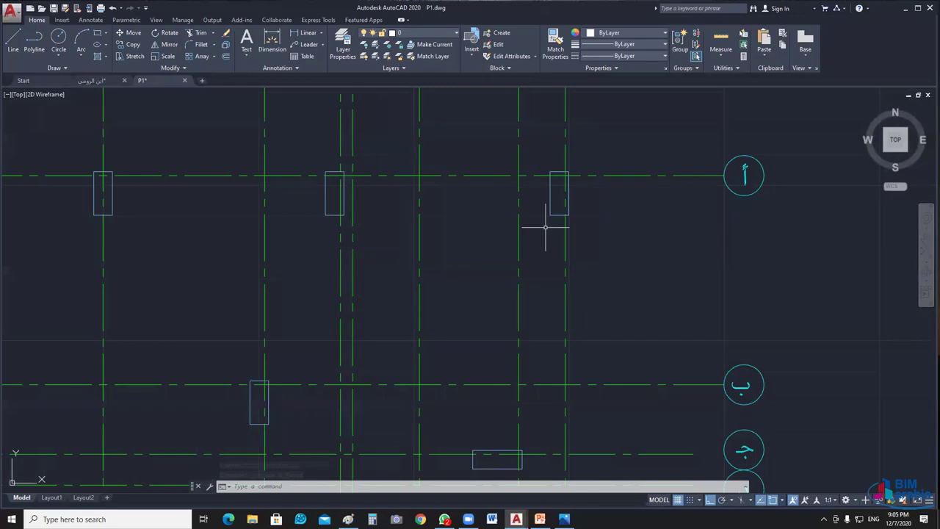
scroll(545, 228, down, 5)
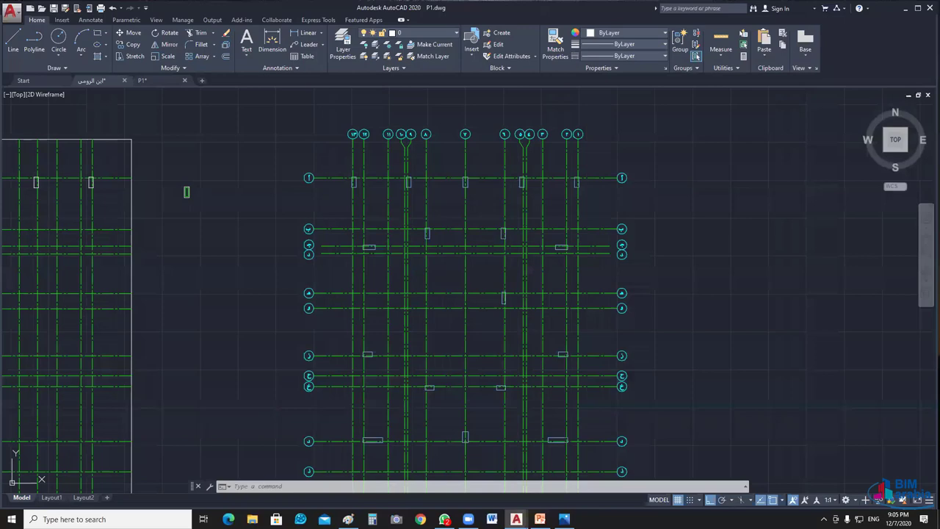
key(ctrl+Tab)
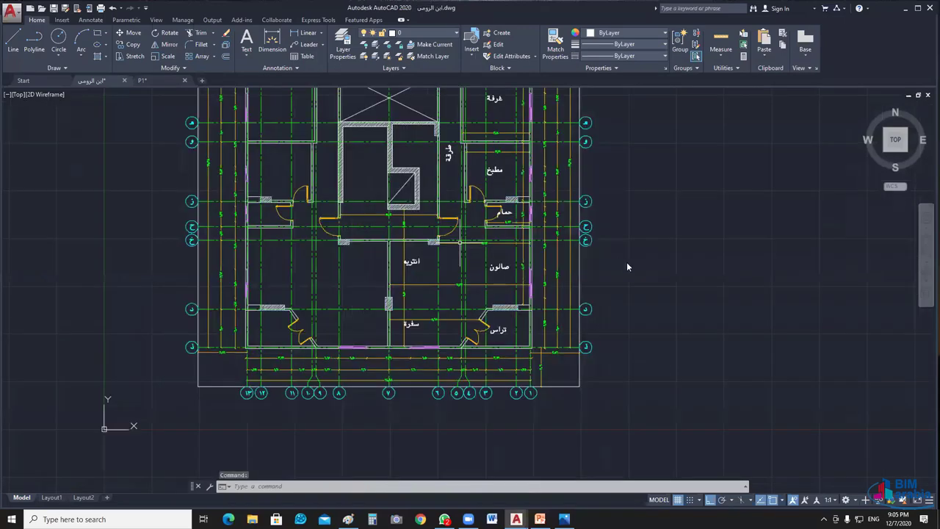
scroll(337, 282, down, 3)
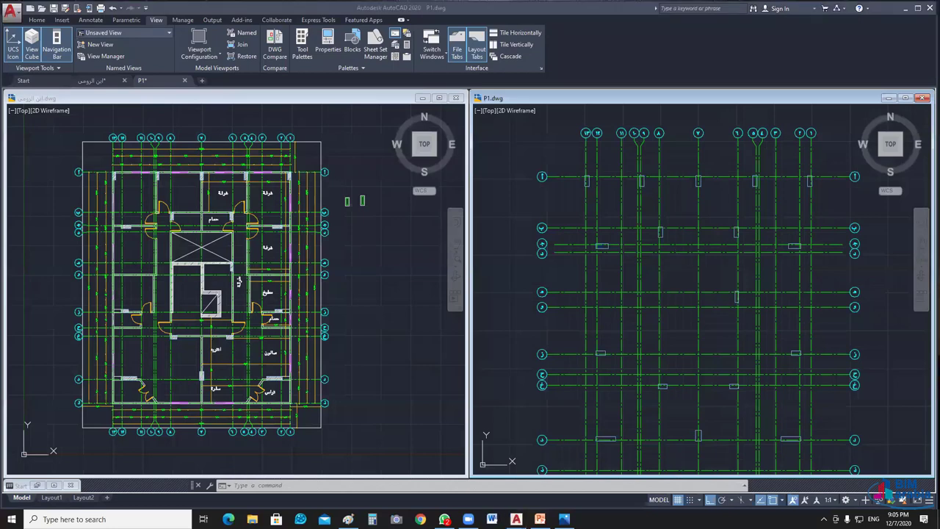
Step: Pan around the floor plan and window-select the items to copy
middle_drag(678, 263, 650, 293)
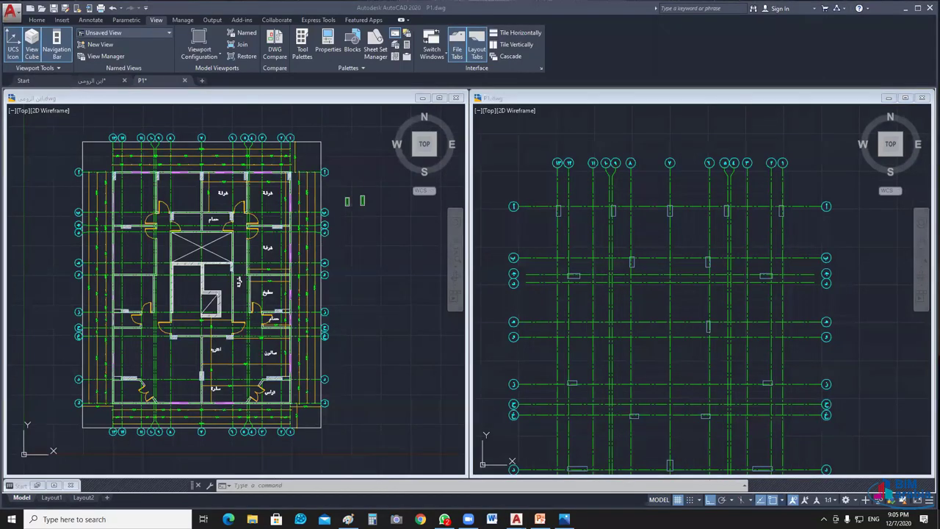
scroll(235, 312, up, 5)
click(235, 312)
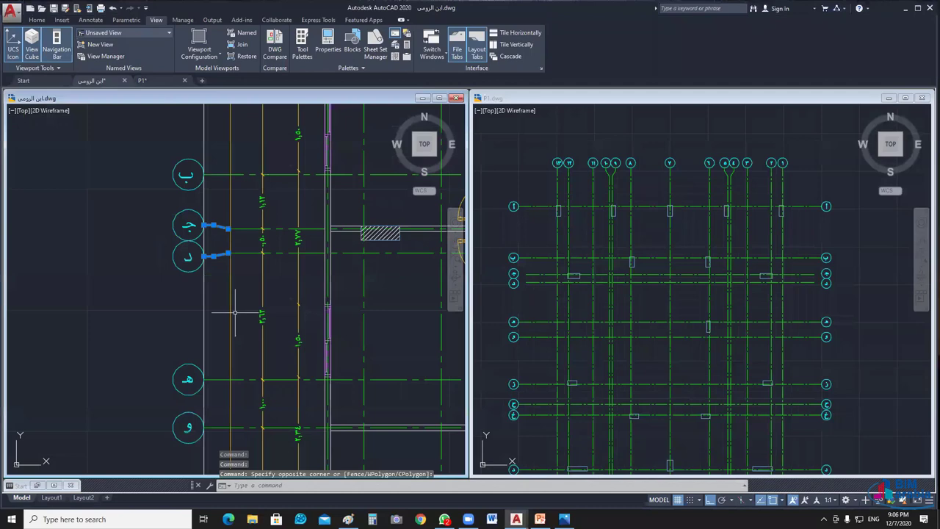
scroll(330, 252, down, 2)
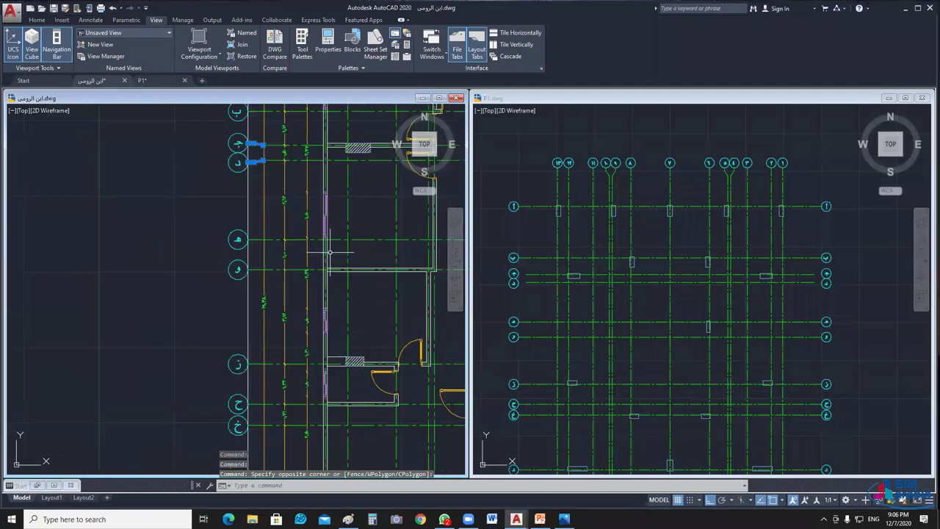
middle_drag(330, 252, 320, 186)
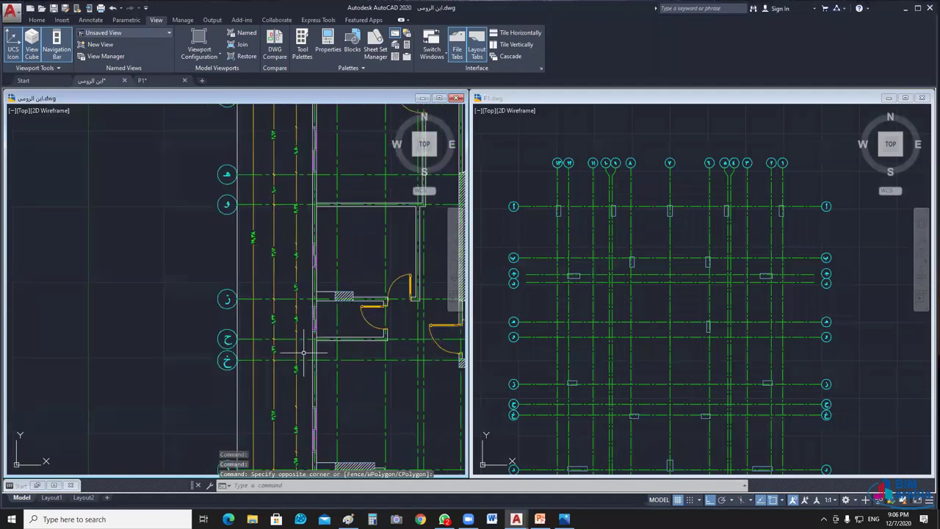
middle_drag(304, 353, 279, 283)
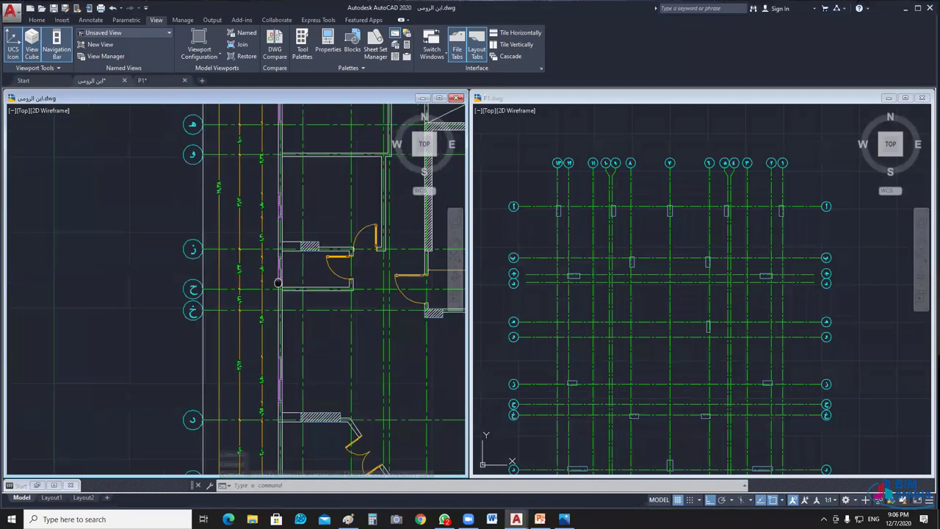
scroll(278, 283, down, 2)
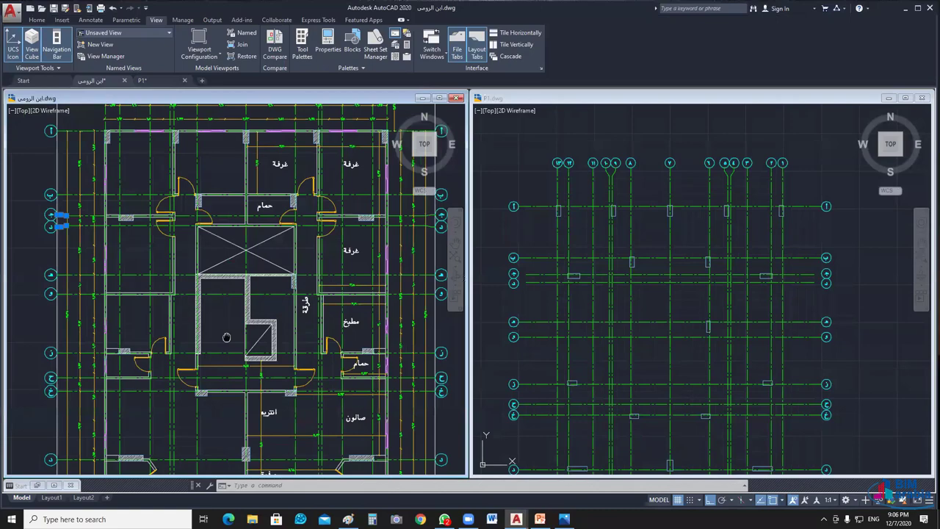
middle_drag(226, 337, 98, 308)
click(321, 241)
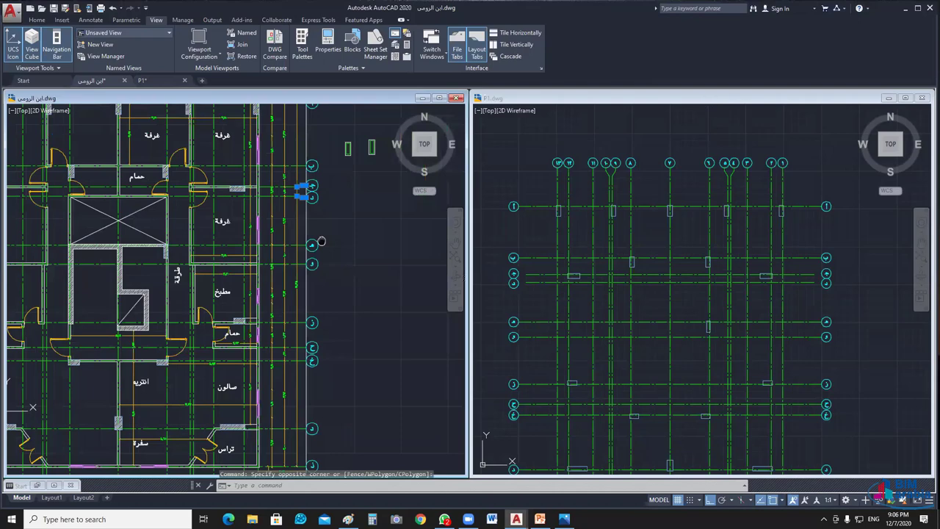
scroll(321, 241, down, 2)
middle_drag(338, 347, 353, 335)
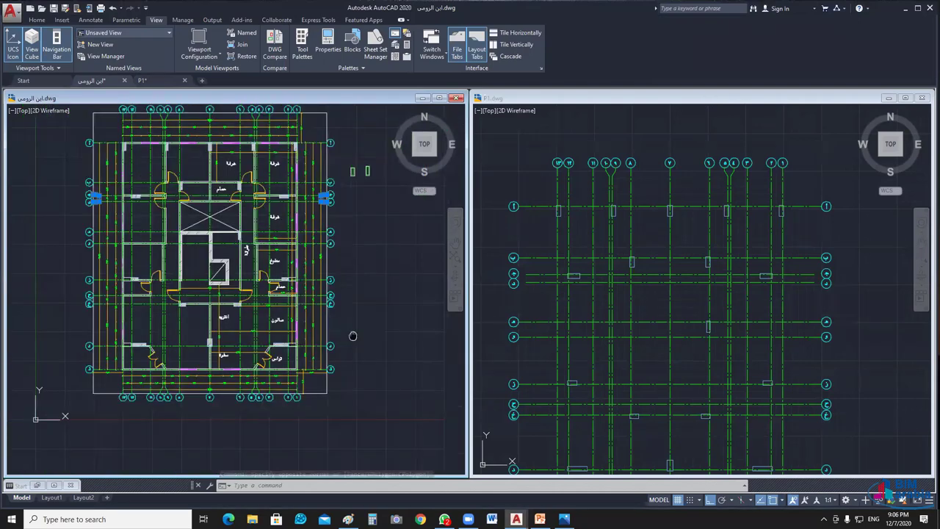
Step: Paste the copied floor plan items into P1.dwg, cancelling the follow-up move
middle_drag(352, 336, 787, 305)
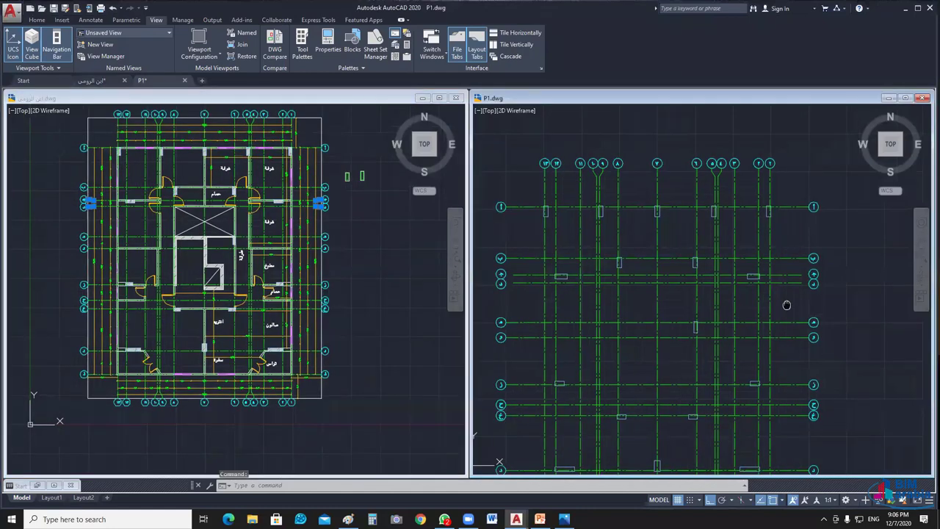
key(ctrl+v)
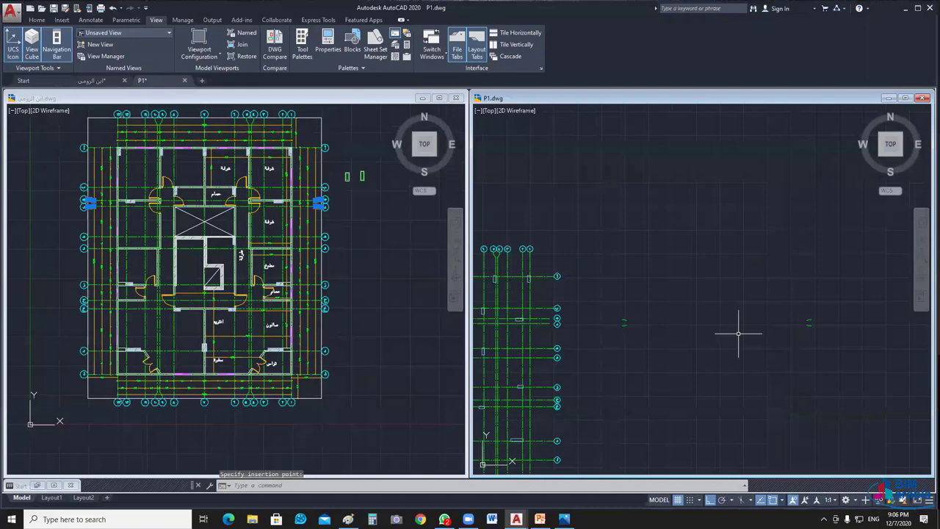
text(m)
key(Return)
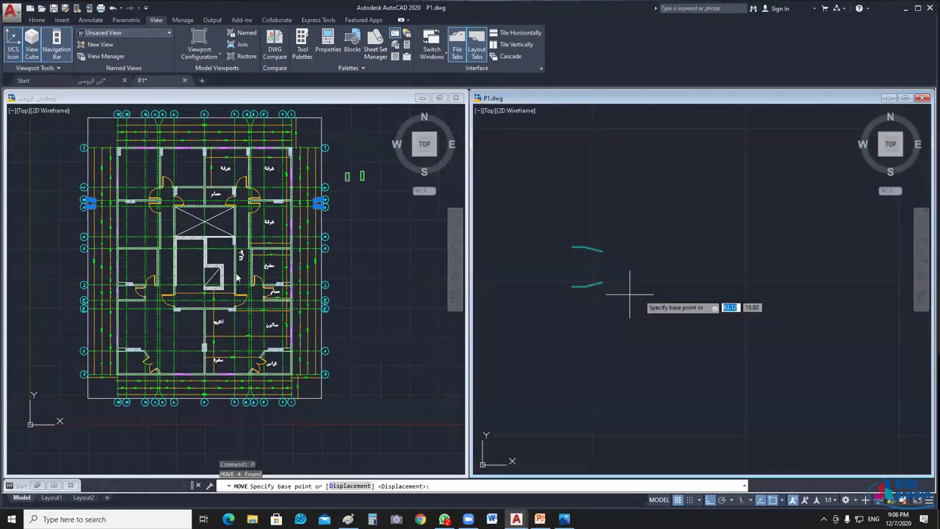
click(600, 297)
key(Escape)
mouse_move(600, 299)
middle_down()
mouse_move(609, 261)
mouse_move(577, 254)
middle_up()
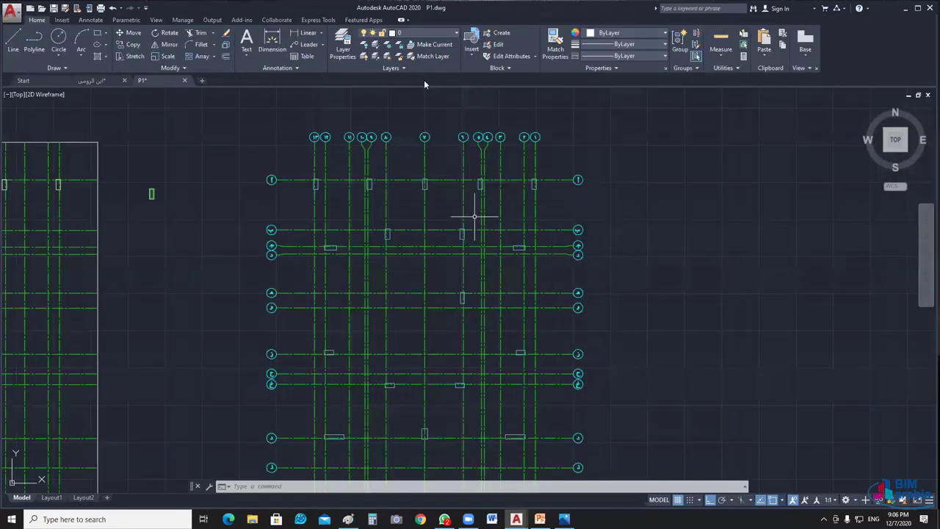
click(424, 33)
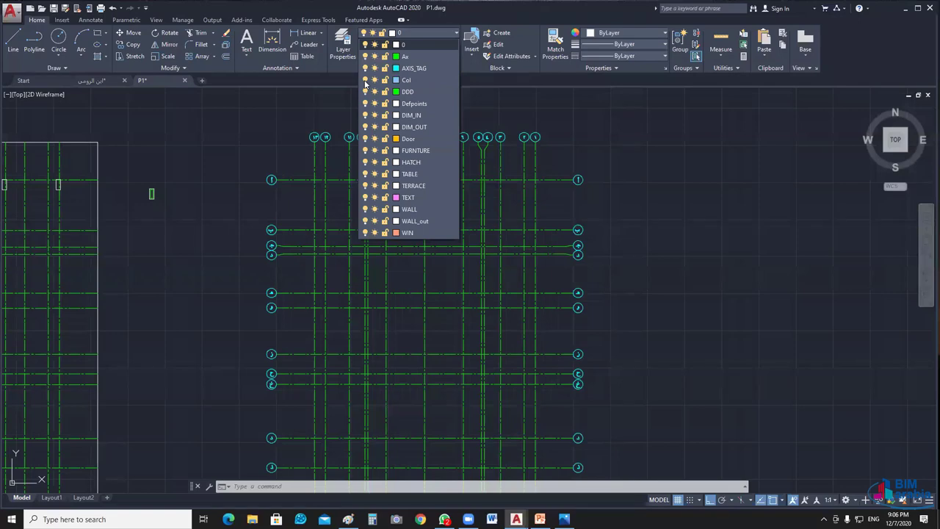
click(365, 80)
click(577, 116)
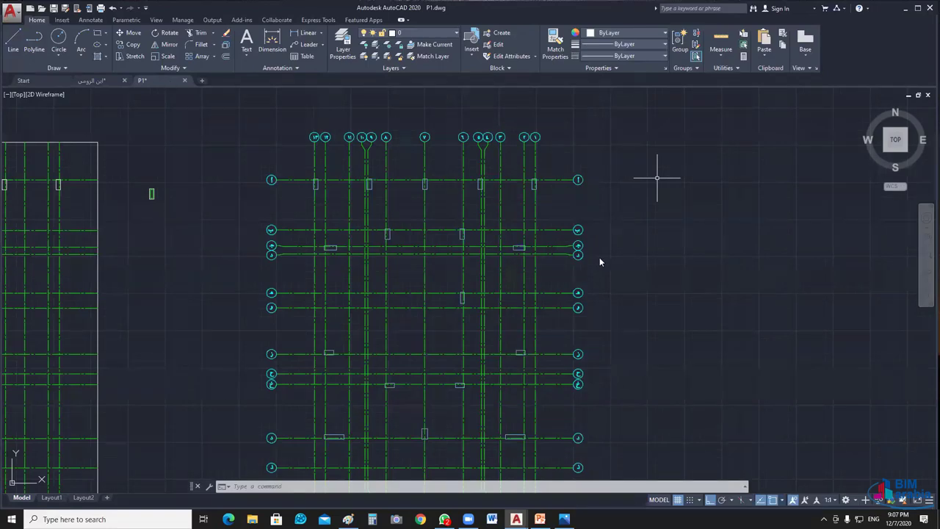
click(450, 34)
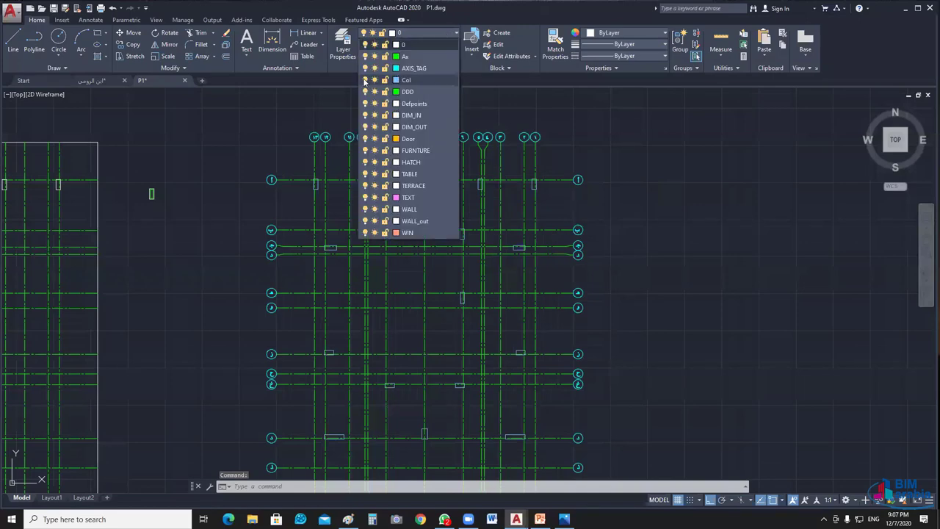
click(365, 80)
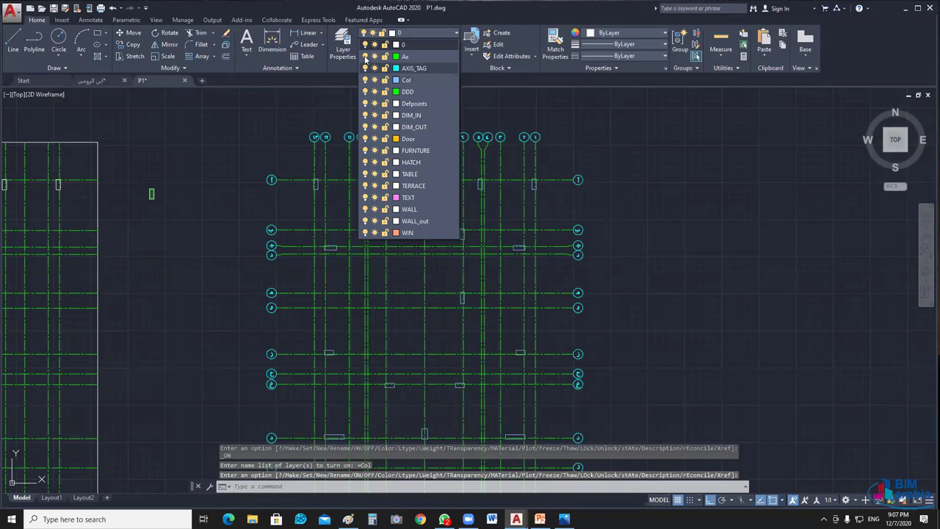
click(366, 56)
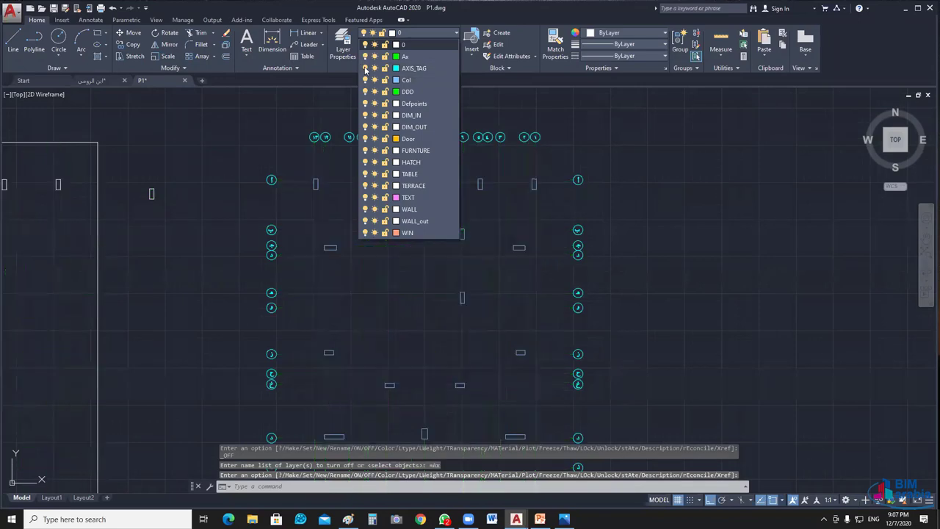
click(365, 68)
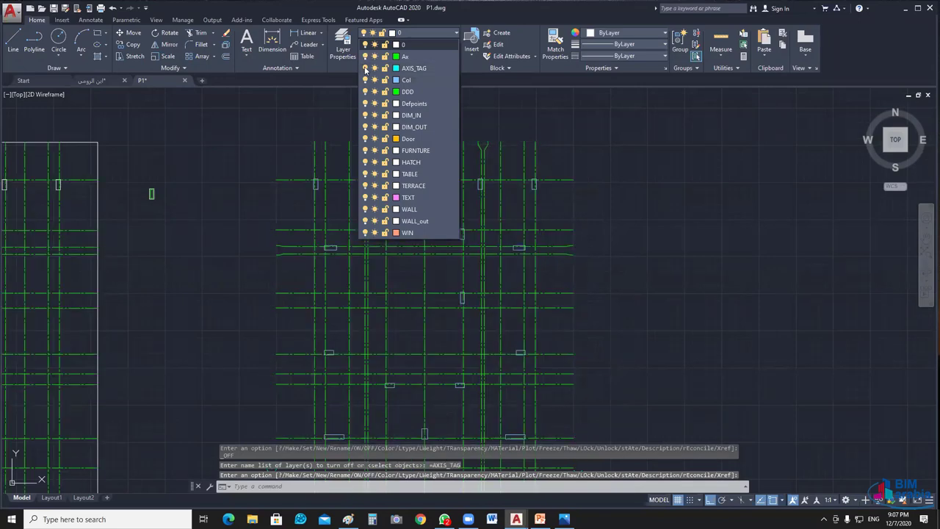
click(365, 69)
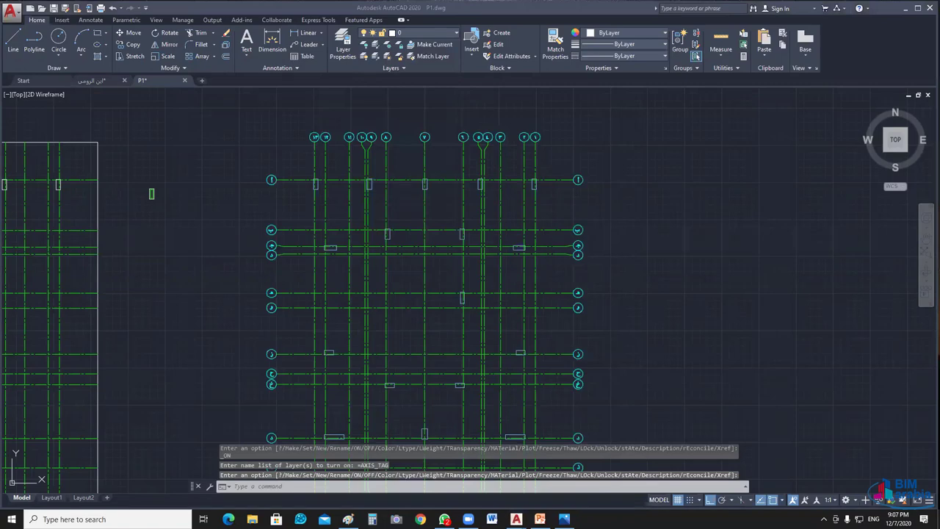
scroll(634, 197, down, 2)
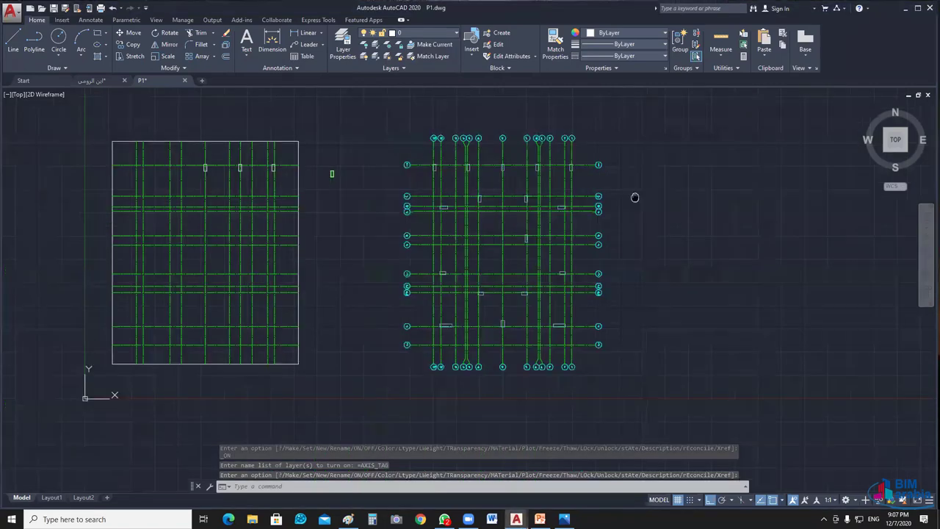
Step: Select the four edges of the left grid rectangle and start a copy, then cancel it
middle_drag(635, 197, 616, 189)
click(279, 155)
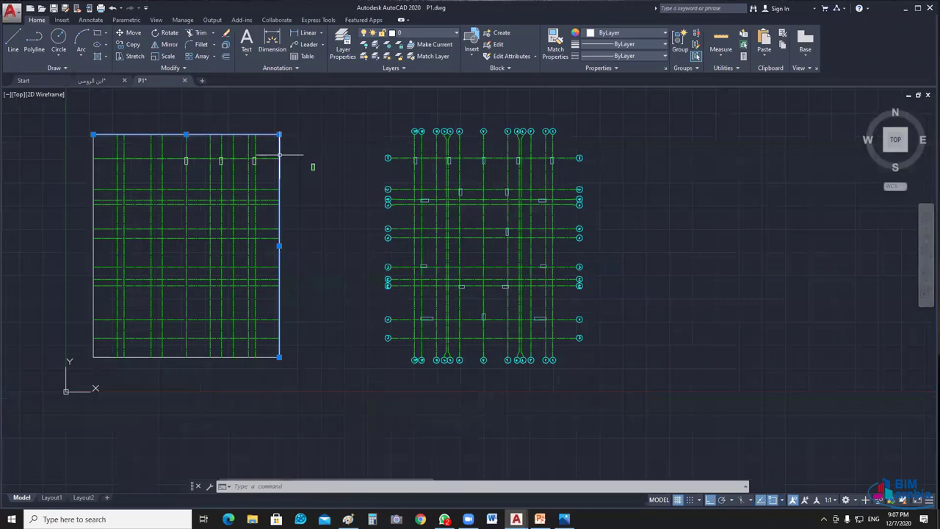
drag(81, 338, 199, 387)
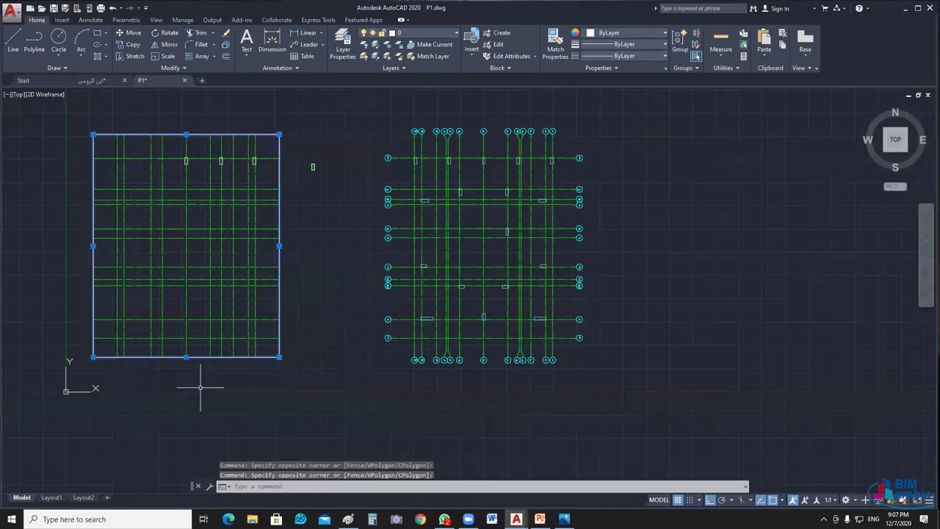
text(co)
key(Return)
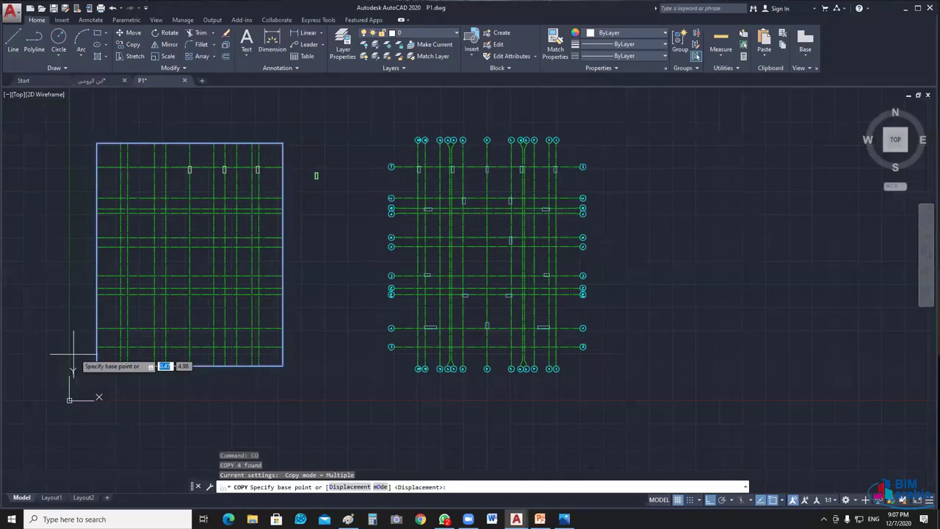
click(73, 355)
scroll(412, 389, up, 4)
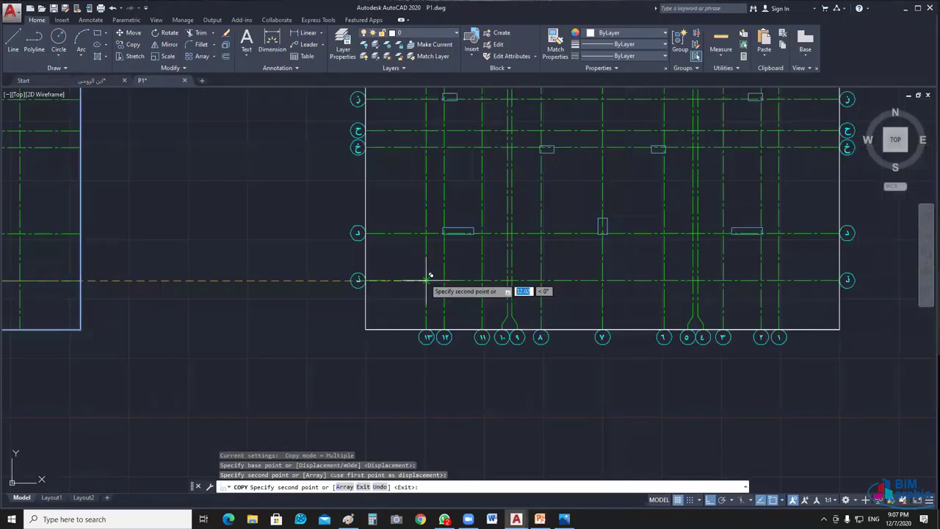
key(Escape)
scroll(277, 305, down, 4)
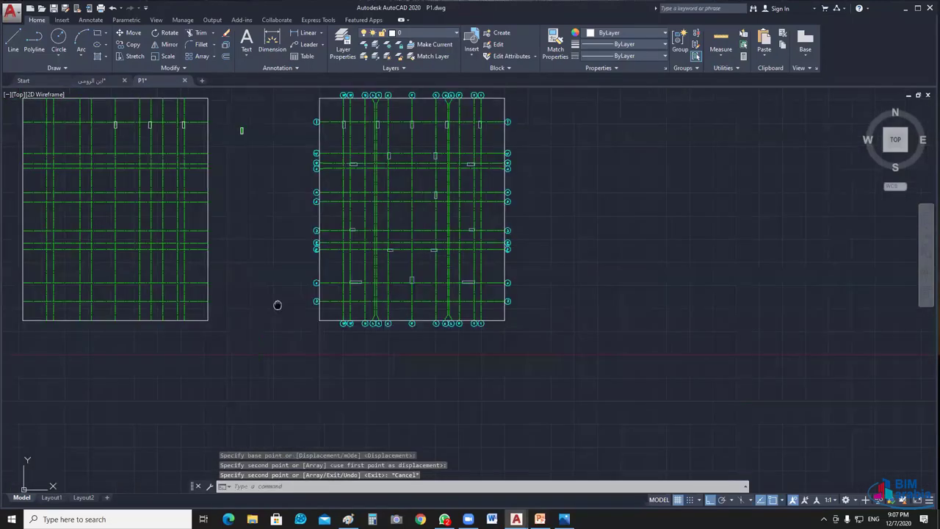
Step: Pan to show the top grid bubbles 1–13 and display the View ribbon tab
middle_drag(278, 304, 349, 360)
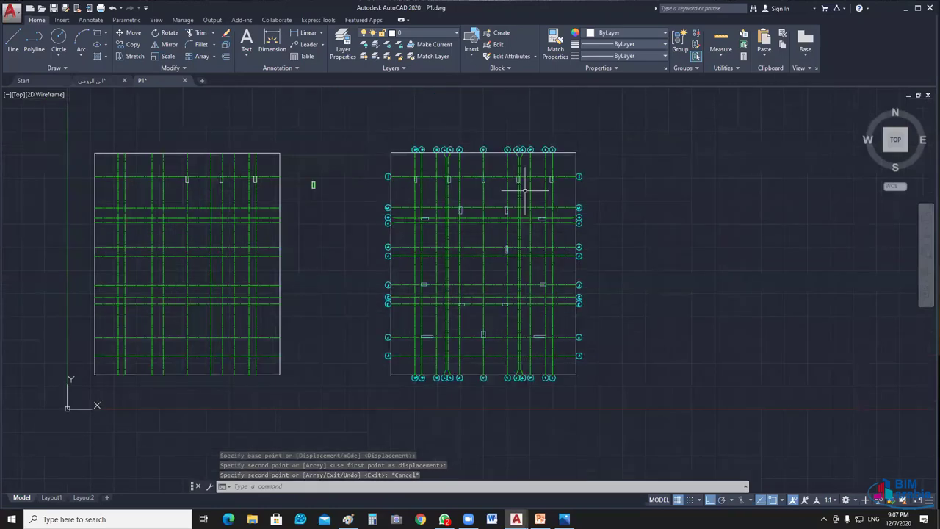
scroll(524, 190, up, 6)
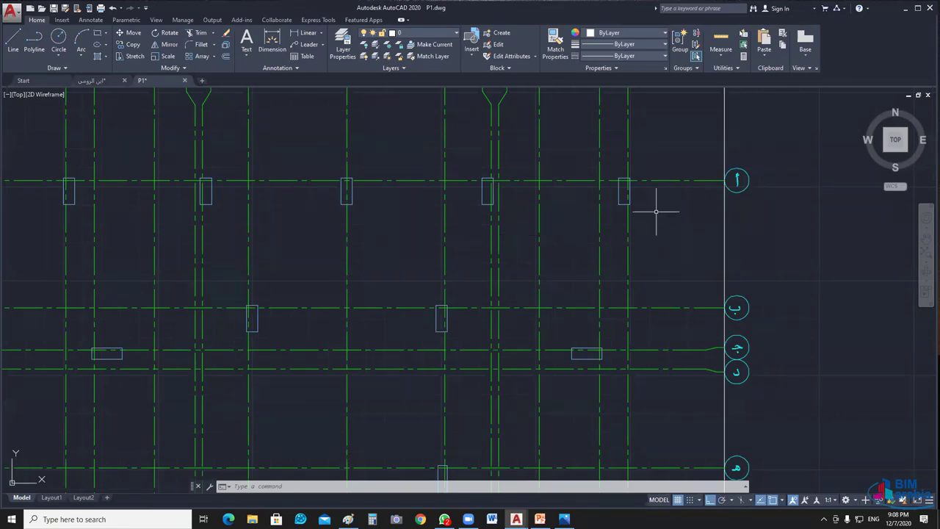
scroll(607, 250, up, 4)
scroll(585, 238, down, 4)
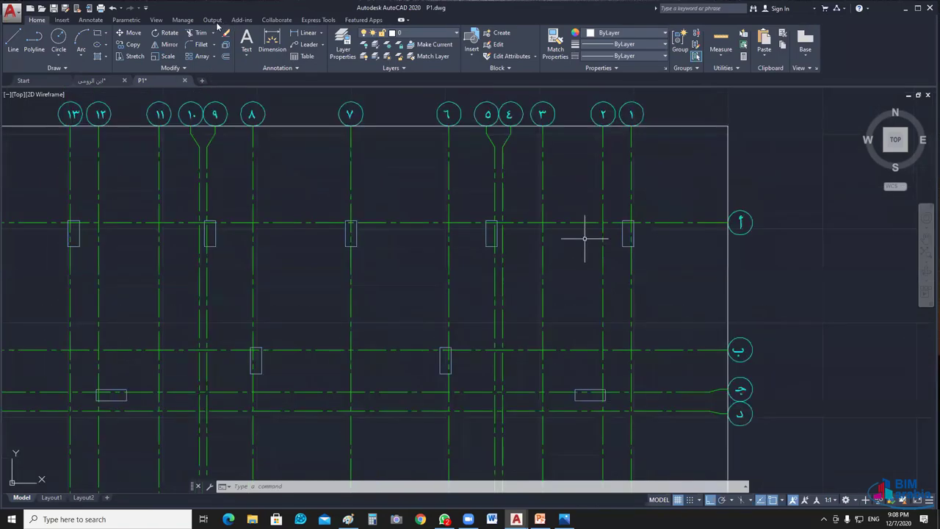
click(158, 21)
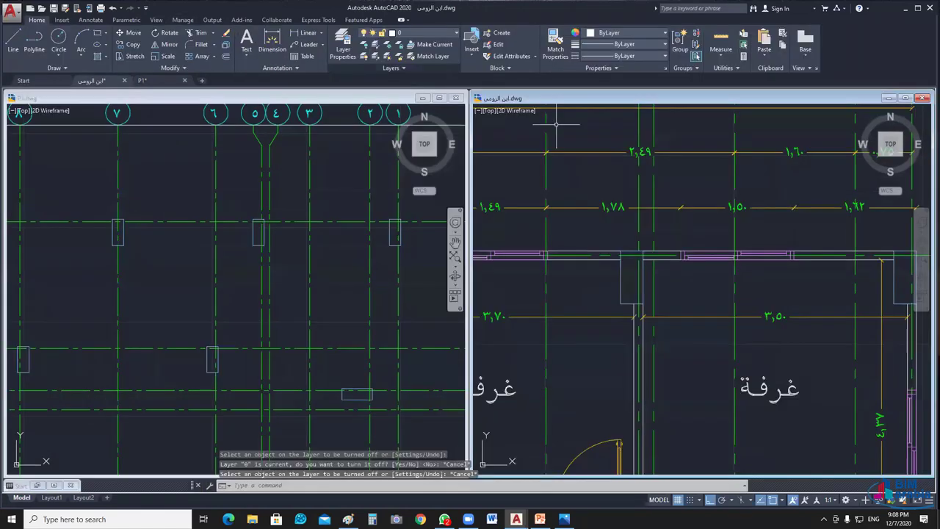
Step: Turn off the reference plan's dimension layer with LAYOFF, keeping layer 0 visible
key(Return)
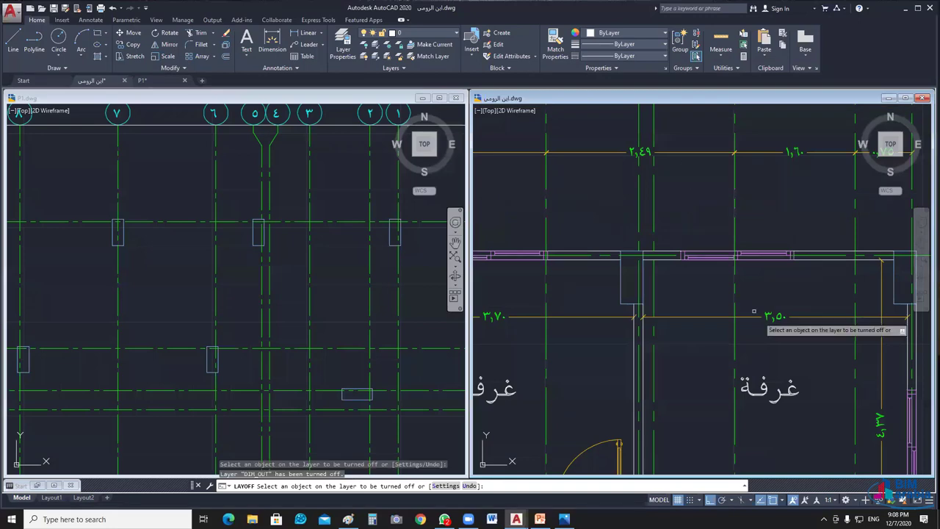
mouse_move(780, 265)
middle_down()
mouse_move(700, 274)
mouse_move(746, 251)
middle_up()
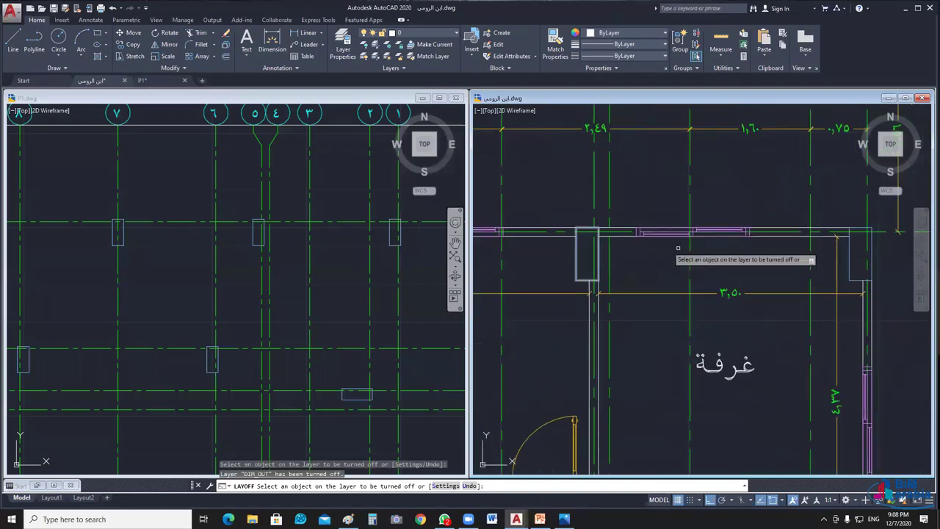
click(744, 231)
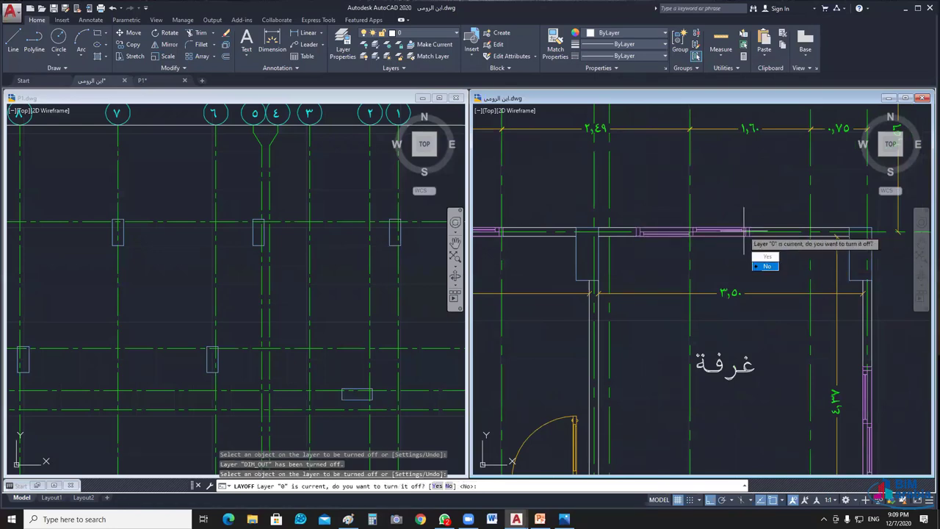
scroll(744, 231, up, 2)
text(N)
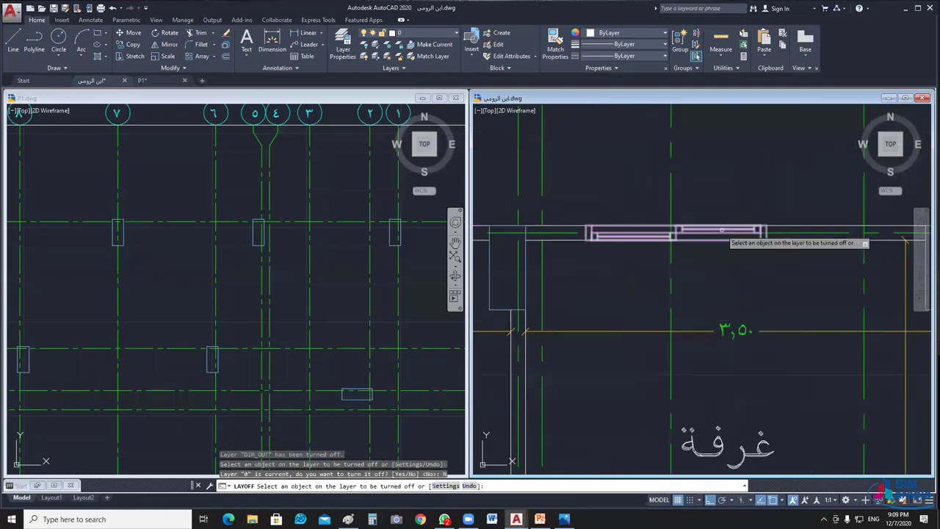
click(767, 266)
key(Escape)
Step: Select a wall, Select Similar, and isolate the 47 wall objects, then return to P1.dwg
mouse_move(801, 274)
middle_down()
mouse_move(584, 240)
mouse_move(680, 229)
middle_up()
scroll(700, 221, down, 2)
click(729, 192)
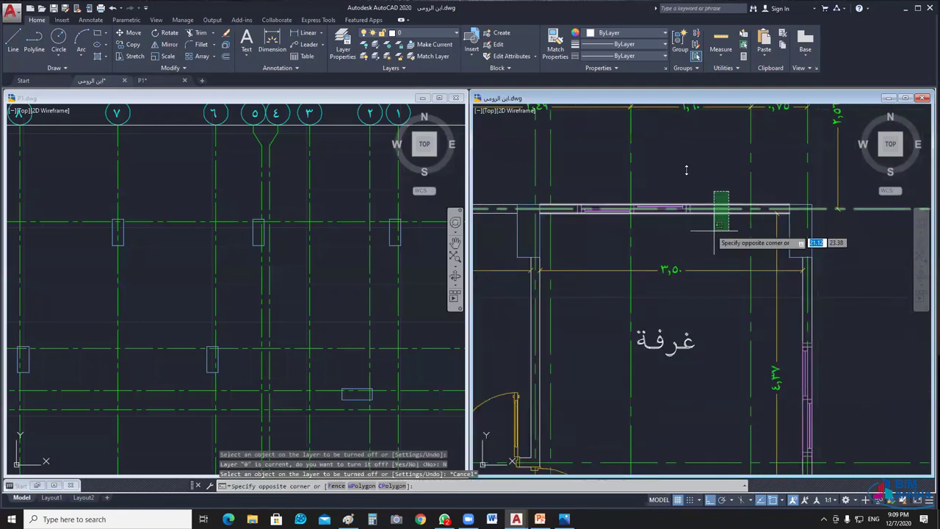
click(714, 229)
right_click(687, 171)
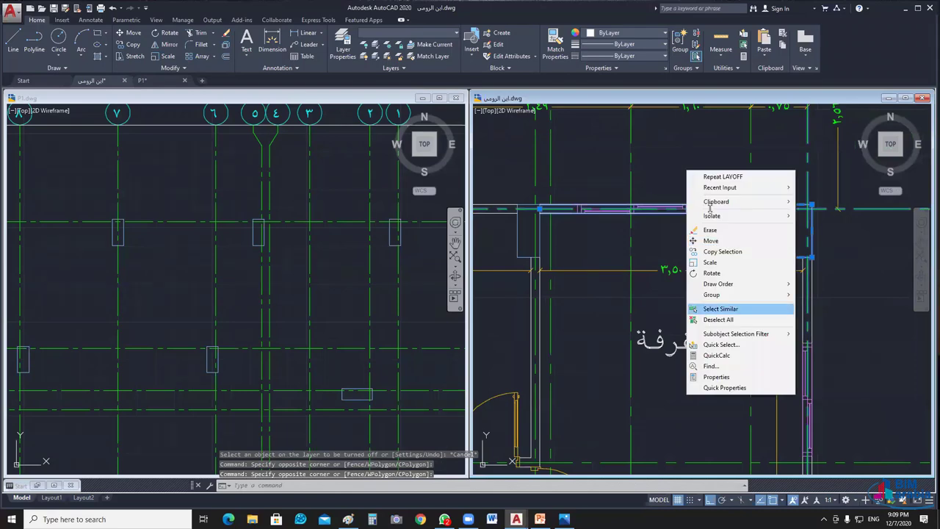
click(721, 309)
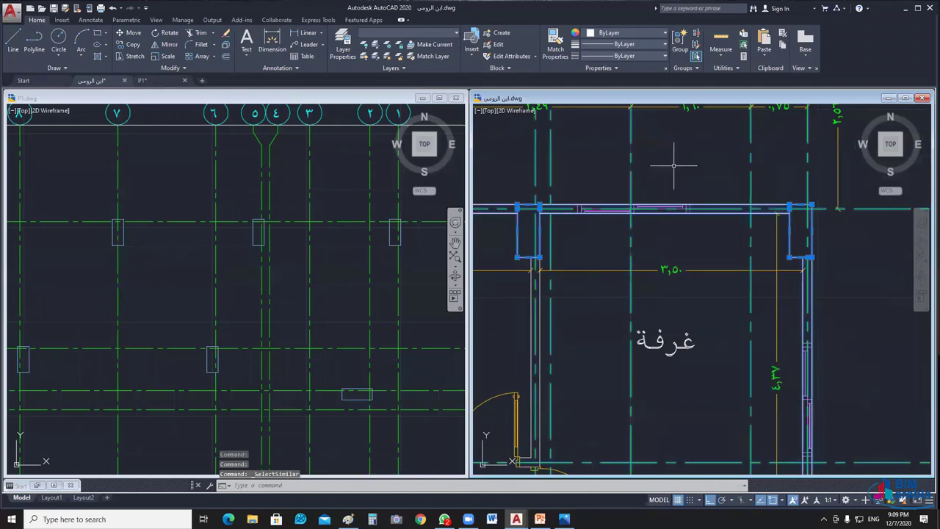
right_click(674, 165)
click(805, 210)
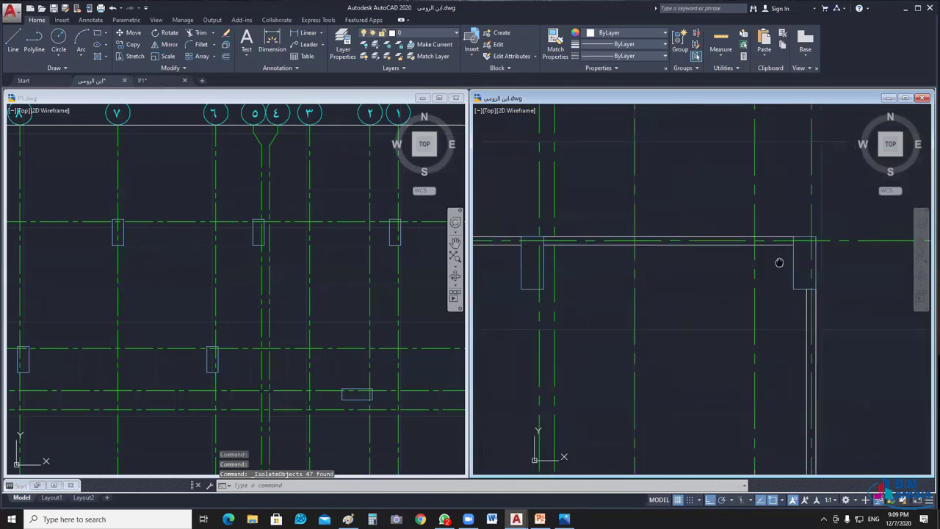
scroll(737, 263, up, 2)
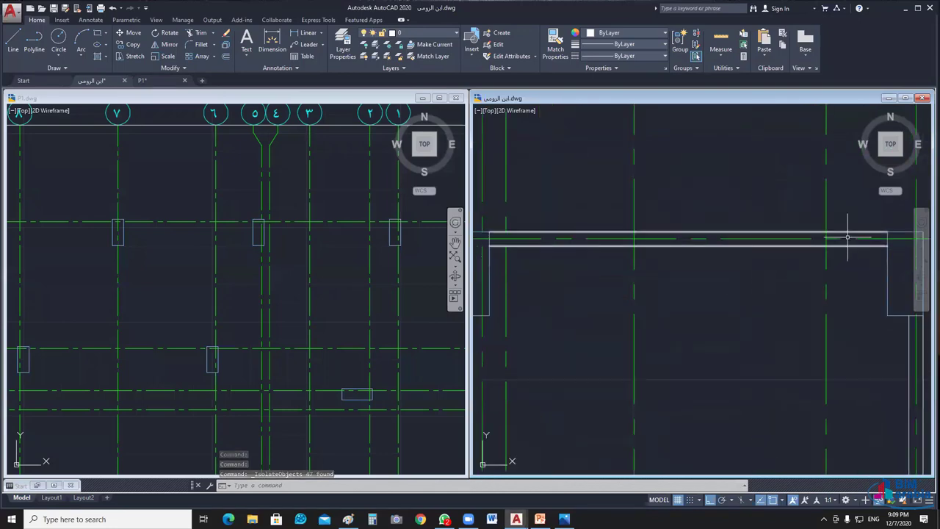
click(352, 227)
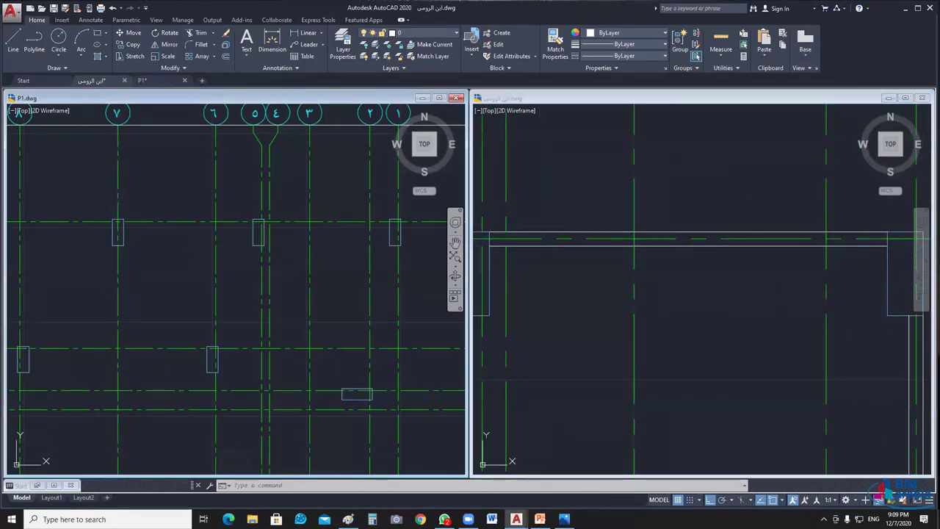
scroll(343, 232, up, 2)
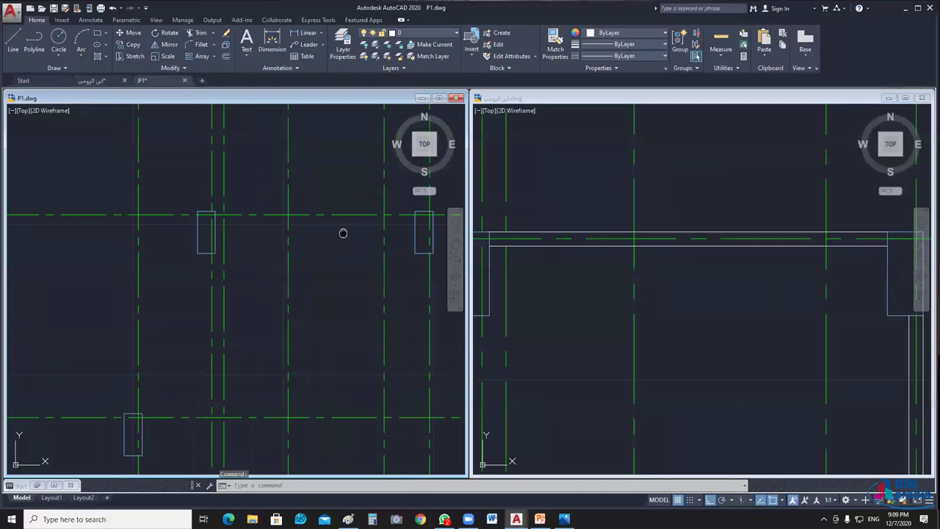
Step: Draw a line between the corners of the two columns along the top grid line
scroll(343, 233, up, 1)
middle_drag(343, 233, 298, 260)
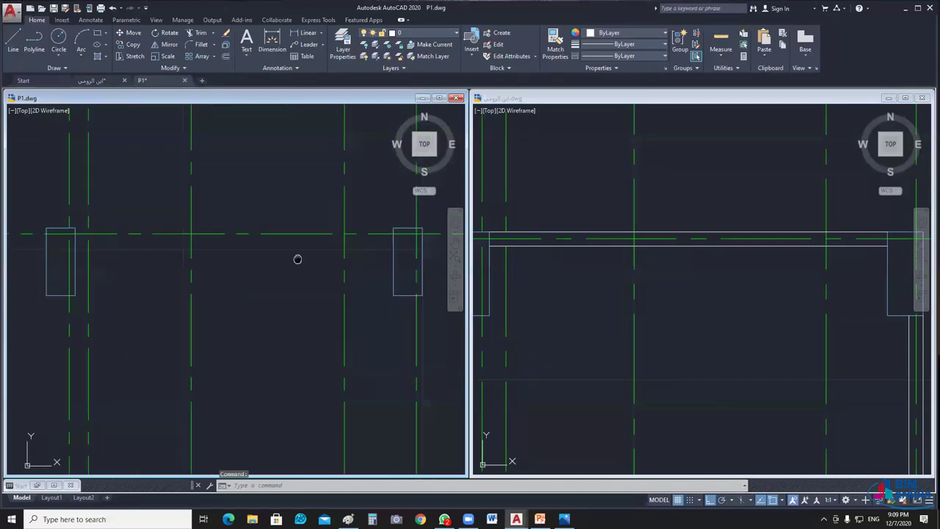
key(l)
key(Return)
click(382, 229)
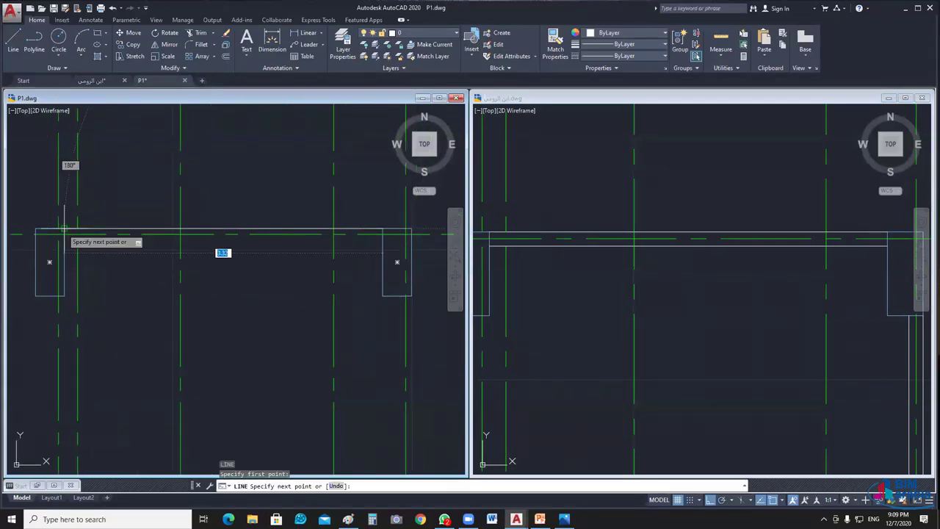
click(64, 229)
key(Return)
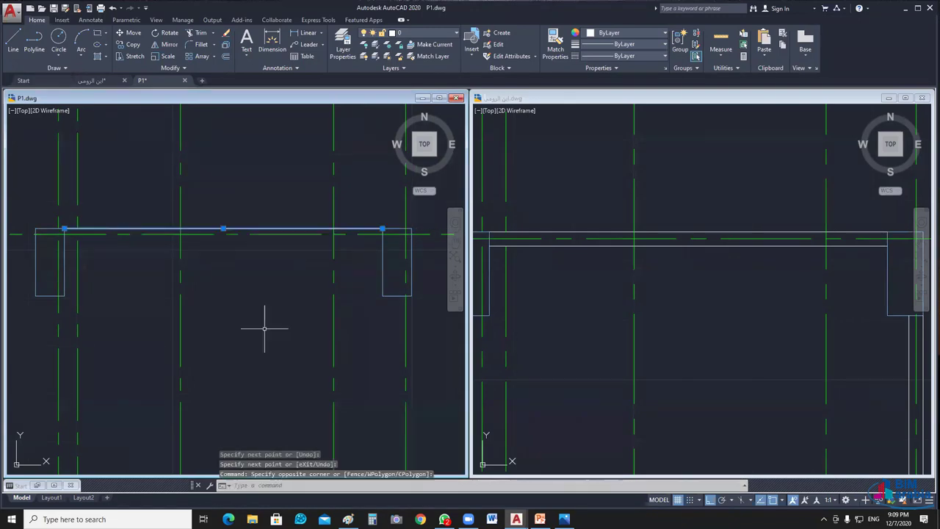
Step: Offset that line 0.12 downward to form the double-line wall
key(o)
key(Return)
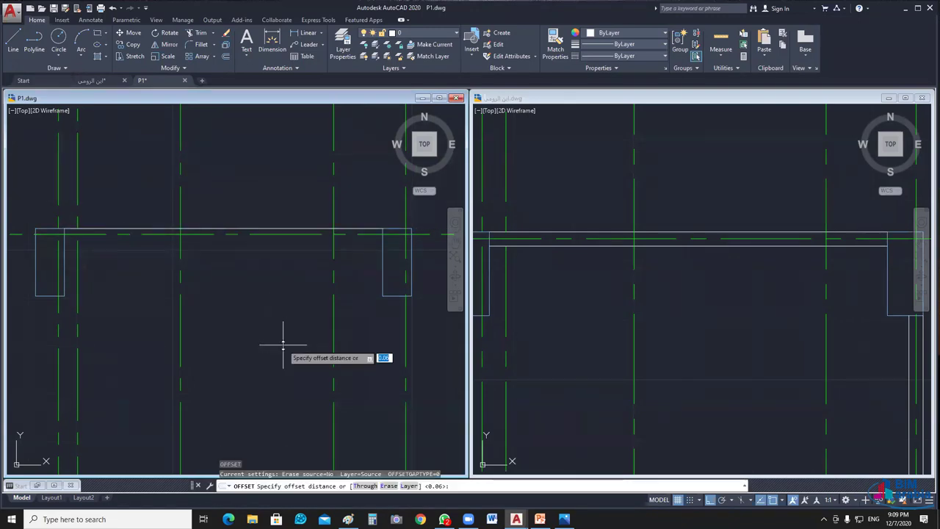
text(101)
key(BackSpace)
key(BackSpace)
key(BackSpace)
text(.12)
key(Return)
click(250, 235)
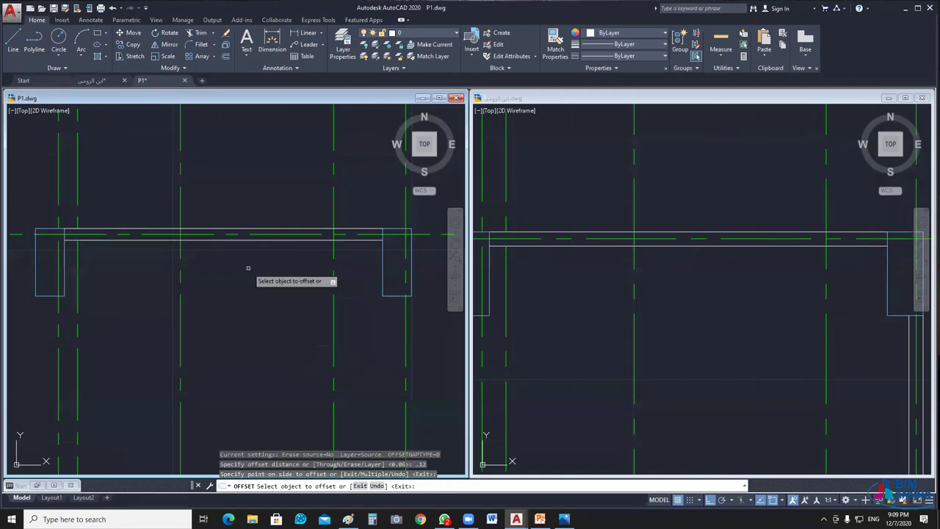
click(248, 269)
key(Escape)
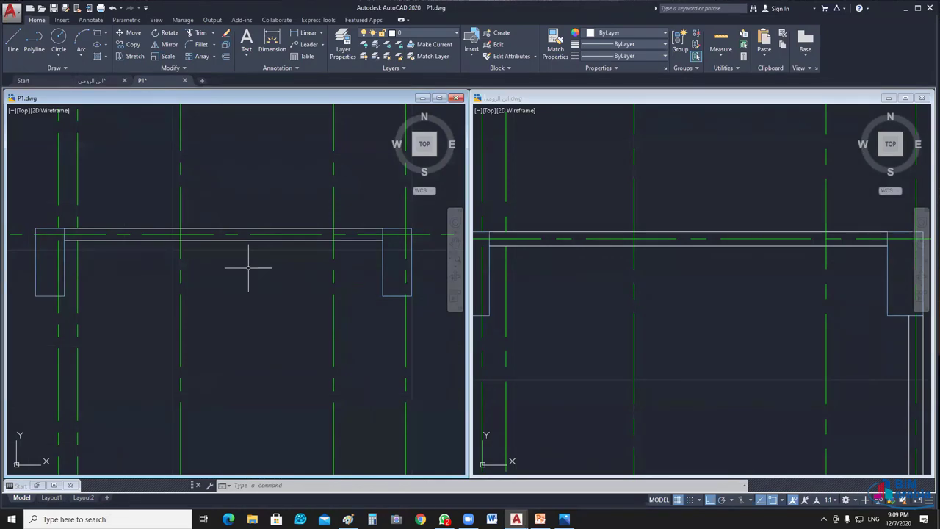
Step: Maximize P1.dwg and delete the two beam lines
click(438, 98)
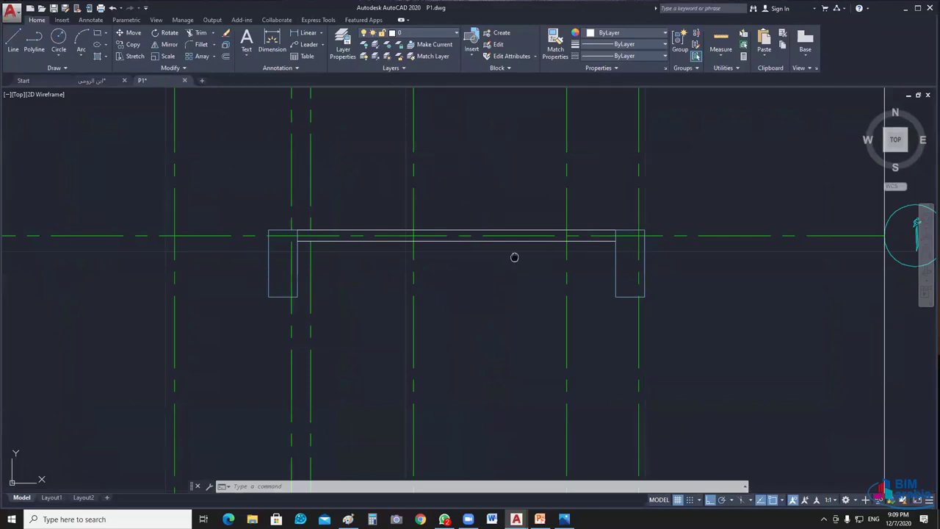
click(563, 240)
scroll(563, 240, down, 2)
scroll(563, 238, up, 3)
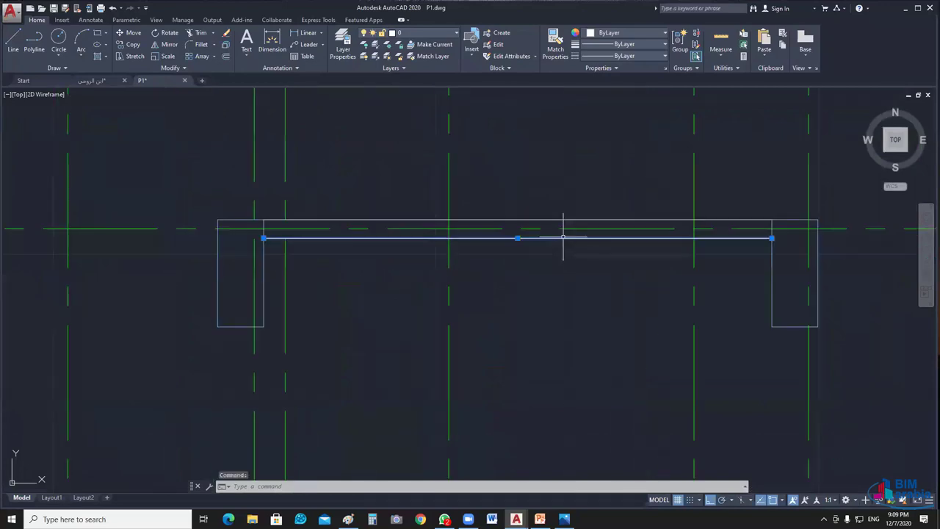
click(562, 220)
key(Delete)
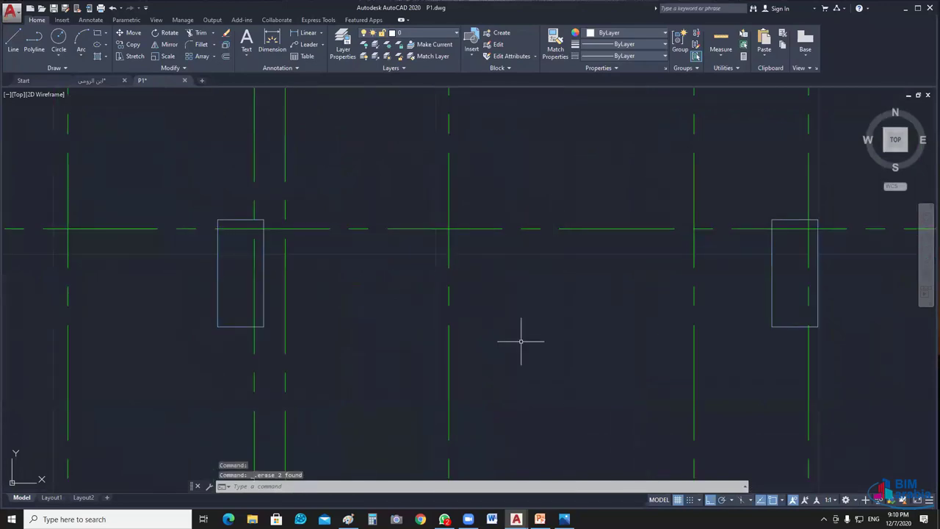
Step: Try an ML multiline, cancel it, and restart MLINE at an empty spot by the bubbles
scroll(320, 299, up, 3)
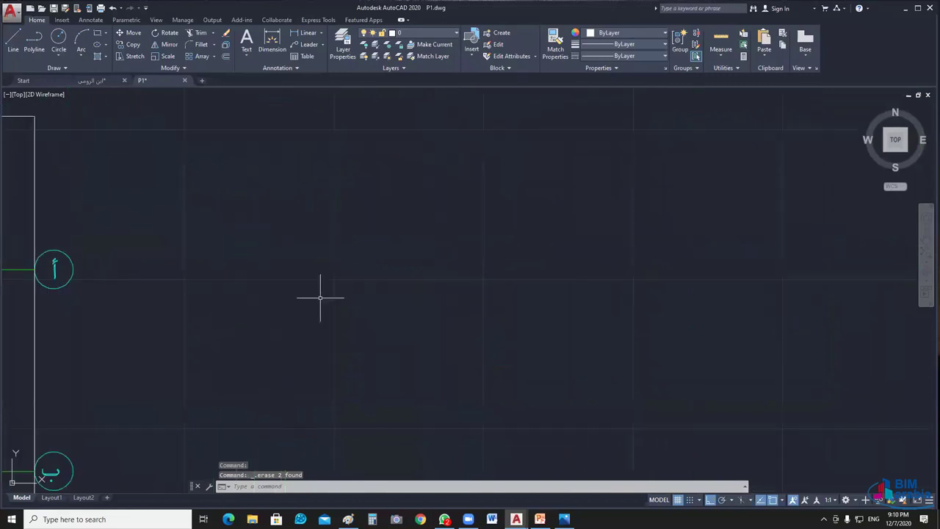
text(ML)
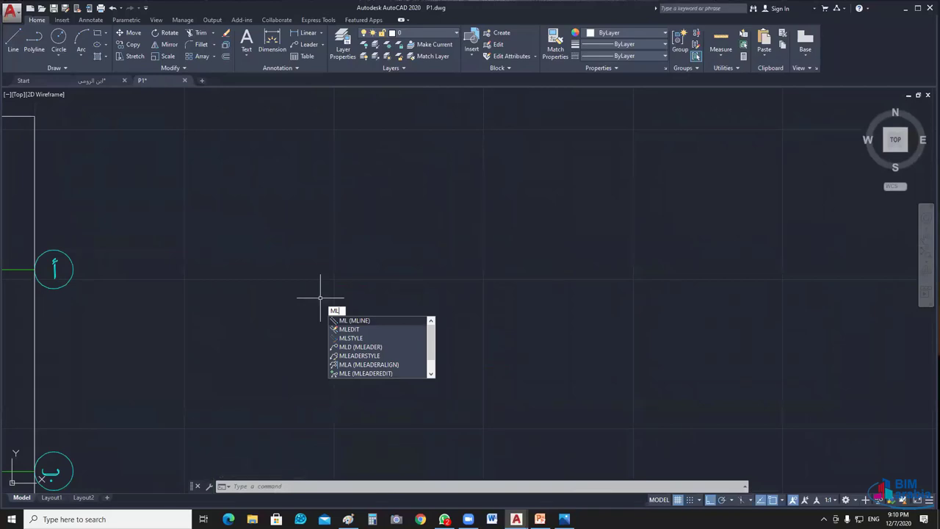
key(Return)
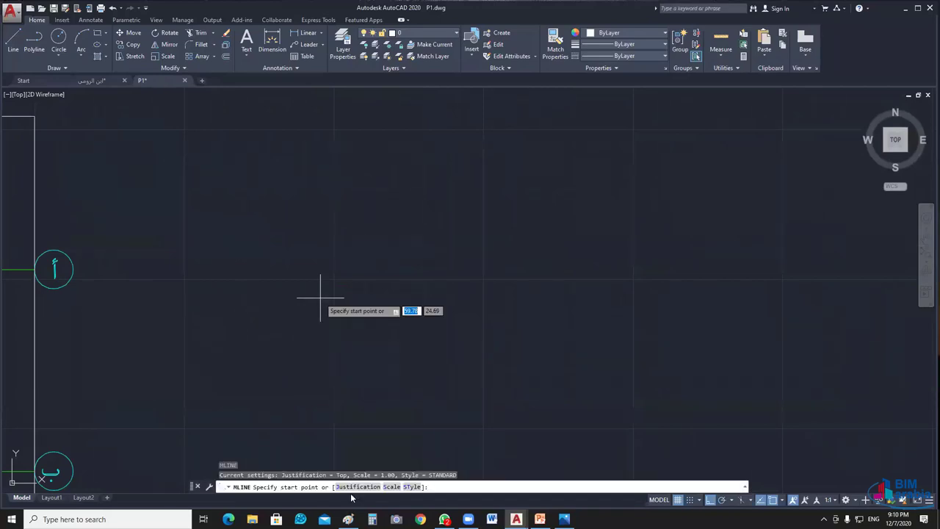
click(339, 481)
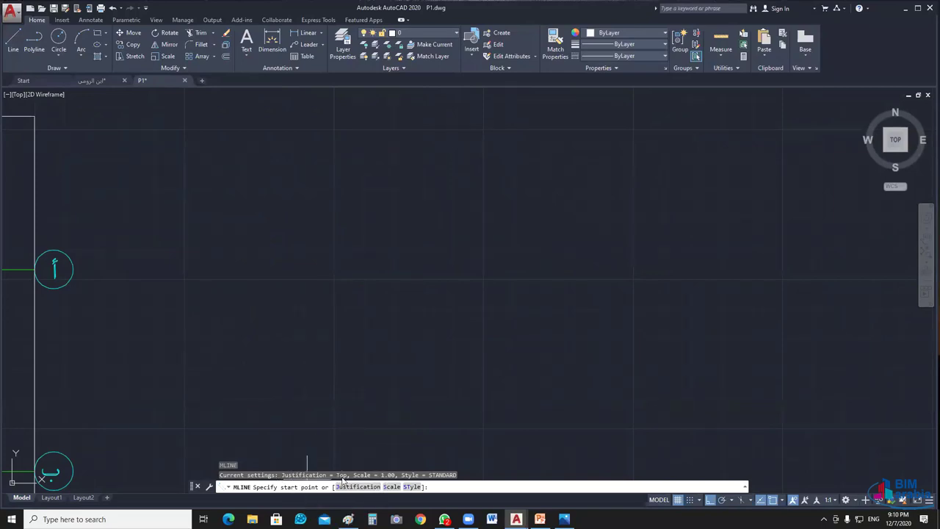
click(354, 479)
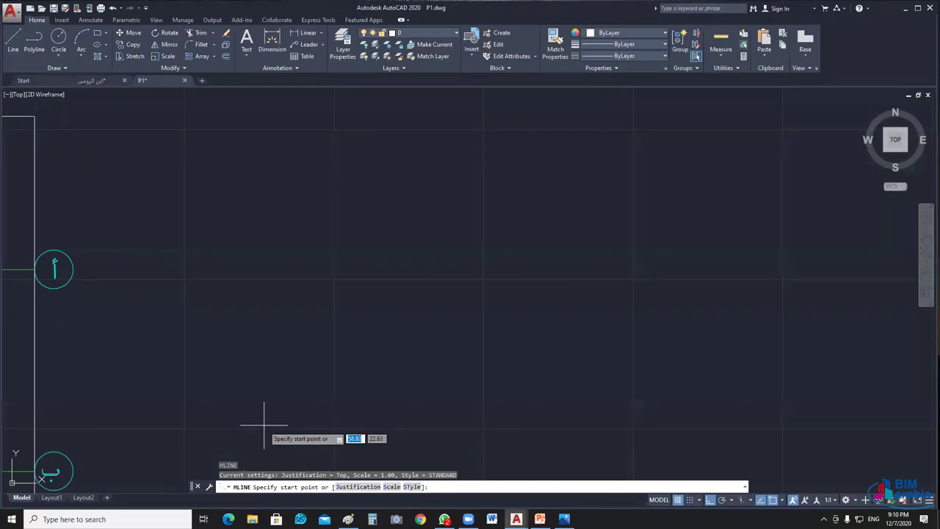
key(Escape)
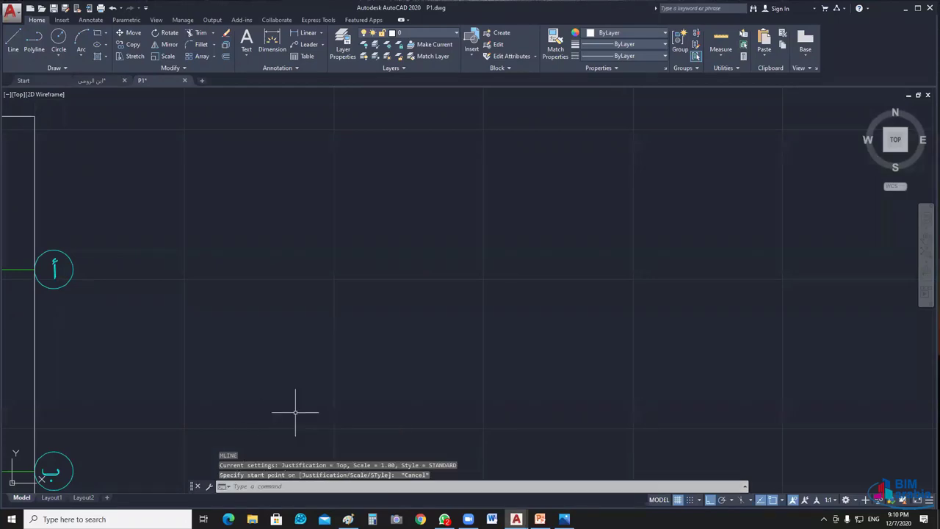
scroll(295, 412, down, 5)
scroll(353, 289, up, 5)
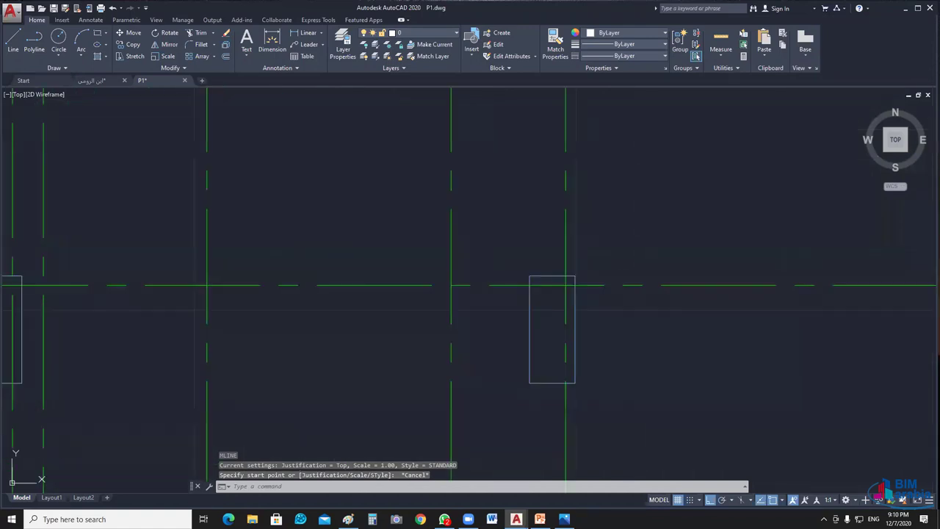
middle_drag(38, 267, 100, 267)
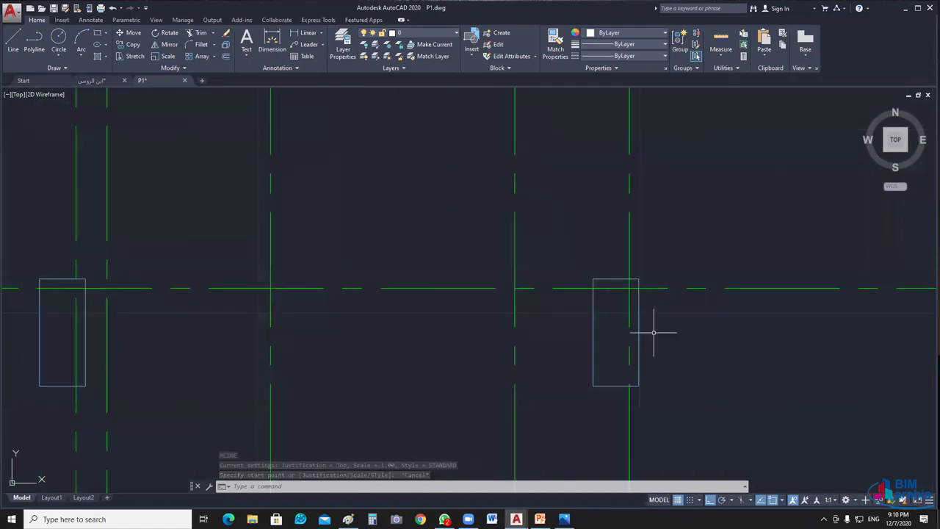
scroll(451, 319, down, 5)
key(Return)
Step: Change the multiline justification from Top to Zero and its scale to 0.12
text(j)
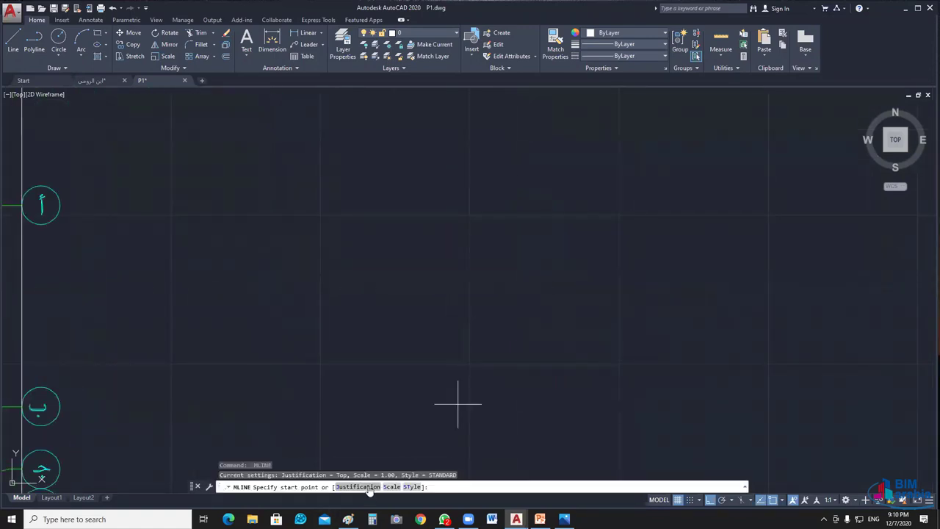
key(Return)
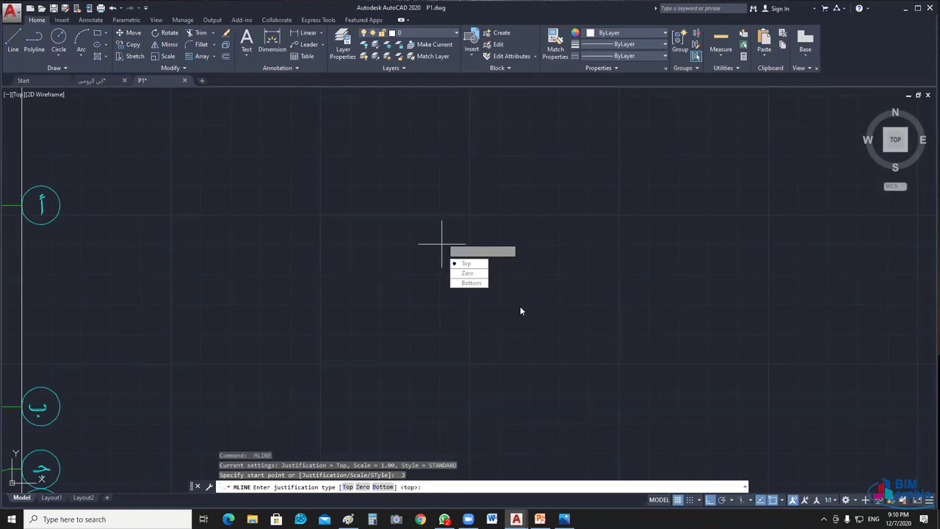
key(Down)
key(Return)
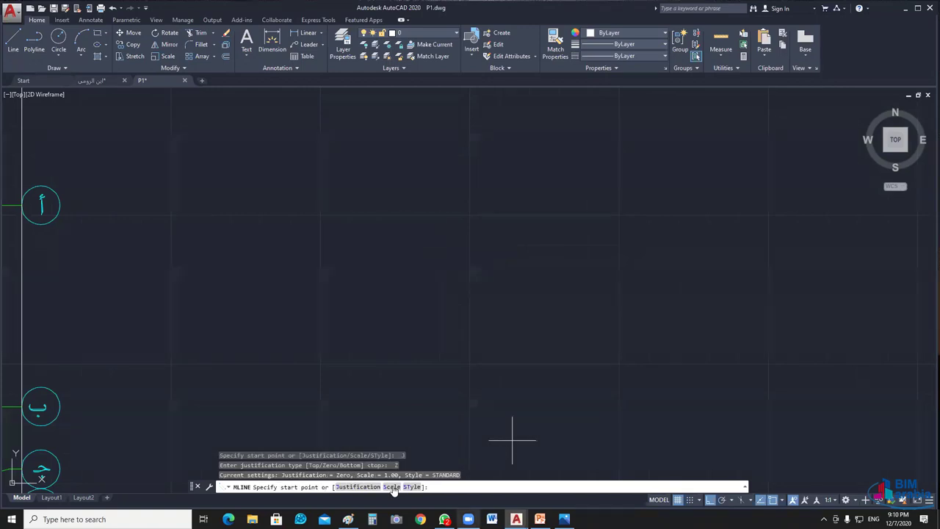
text(s)
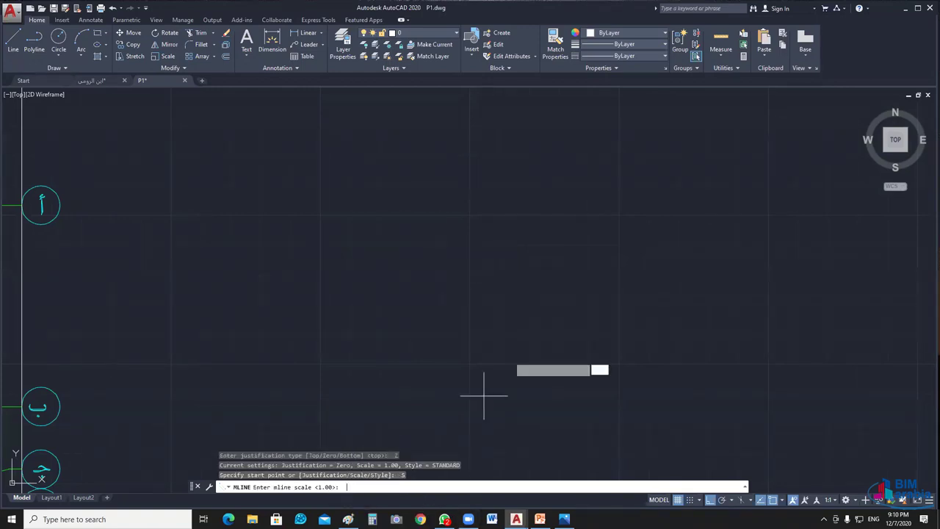
key(Return)
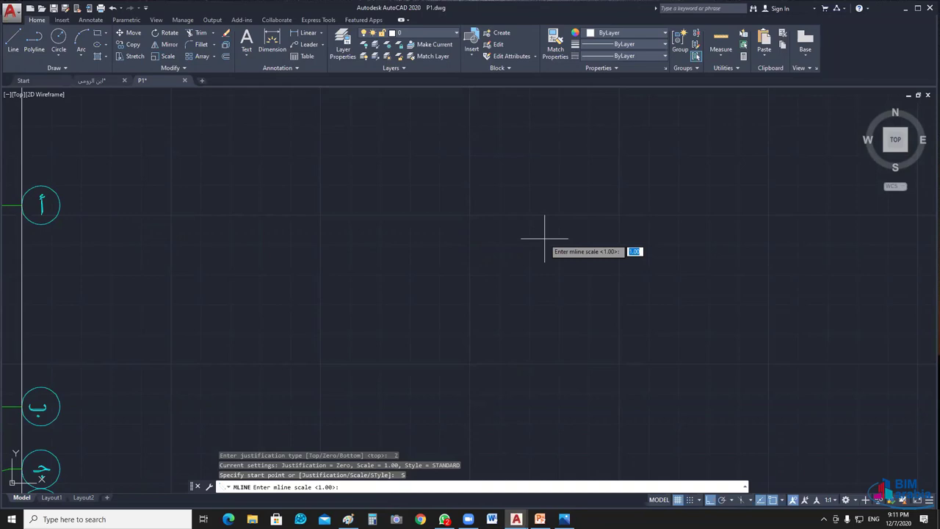
text(.12)
key(Return)
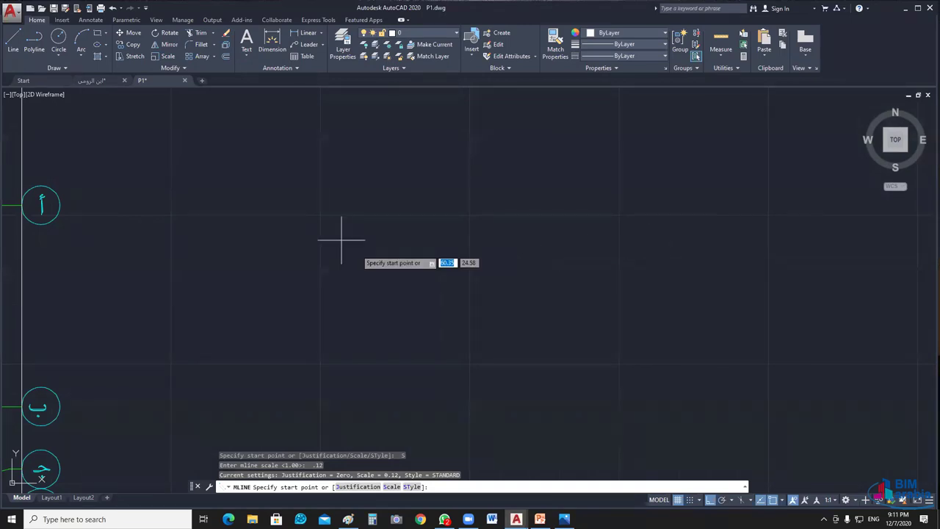
Step: Draw a multiline wall between two columns along axis أ and check it
scroll(264, 224, up, 3)
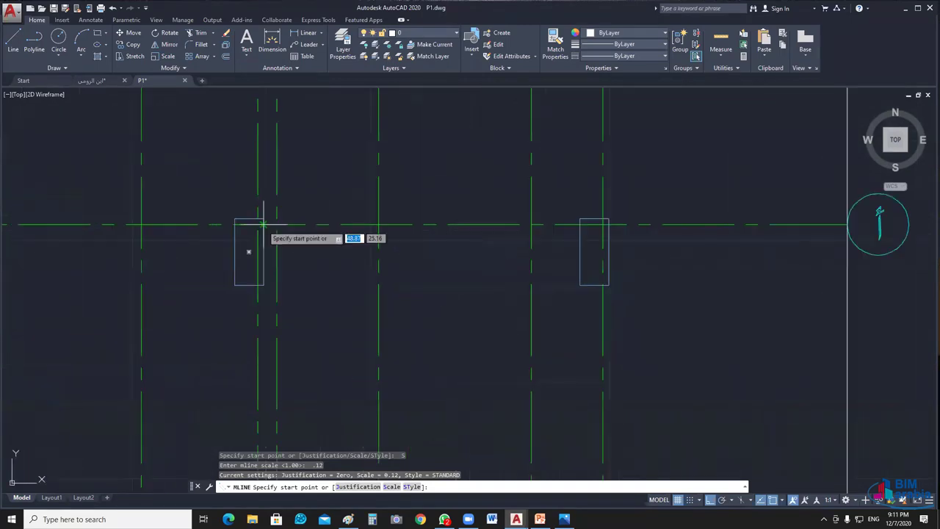
click(264, 223)
click(579, 224)
key(Return)
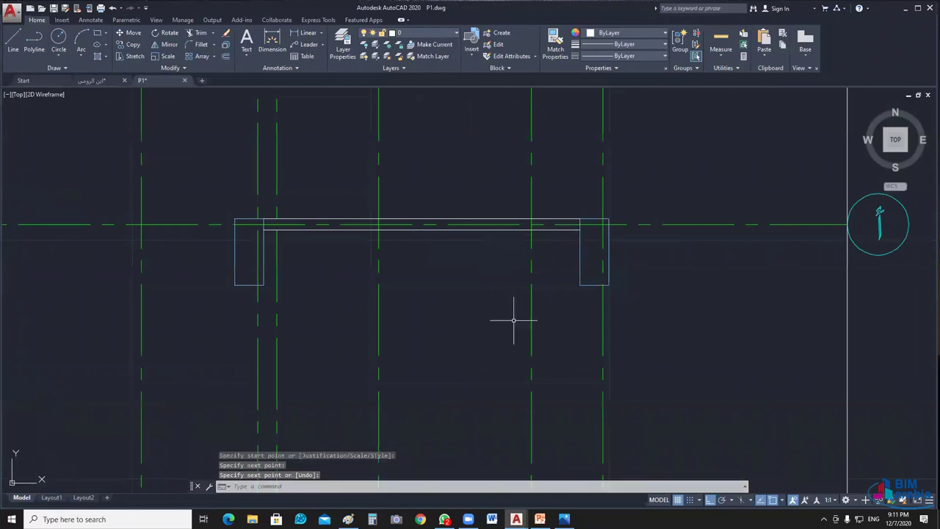
middle_drag(510, 226, 506, 256)
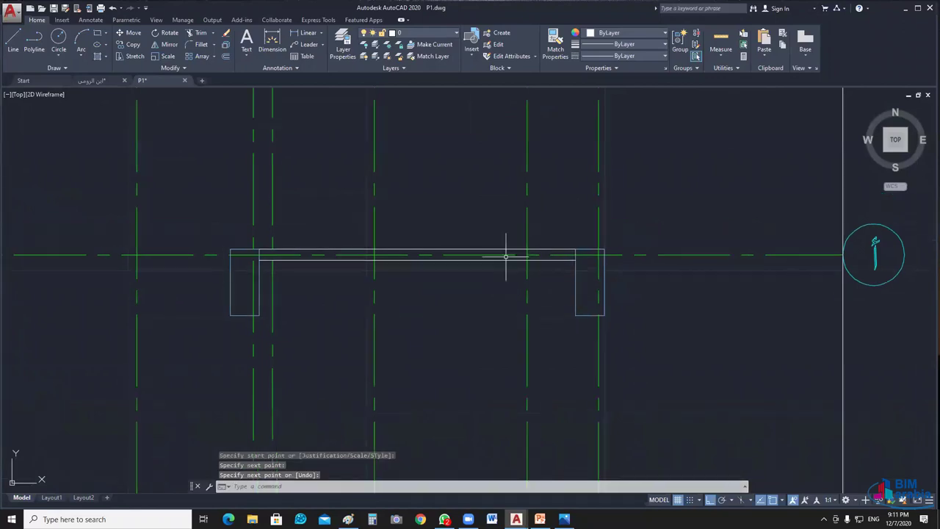
click(505, 256)
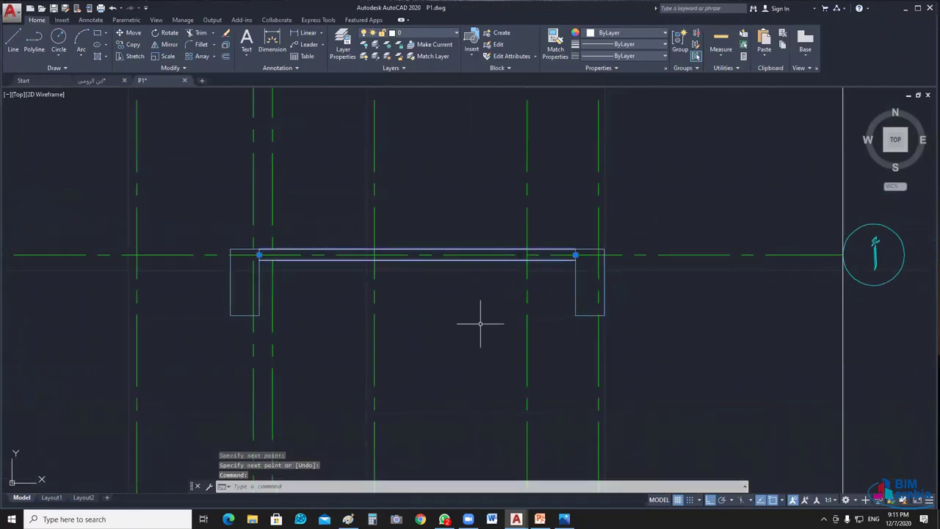
key(Escape)
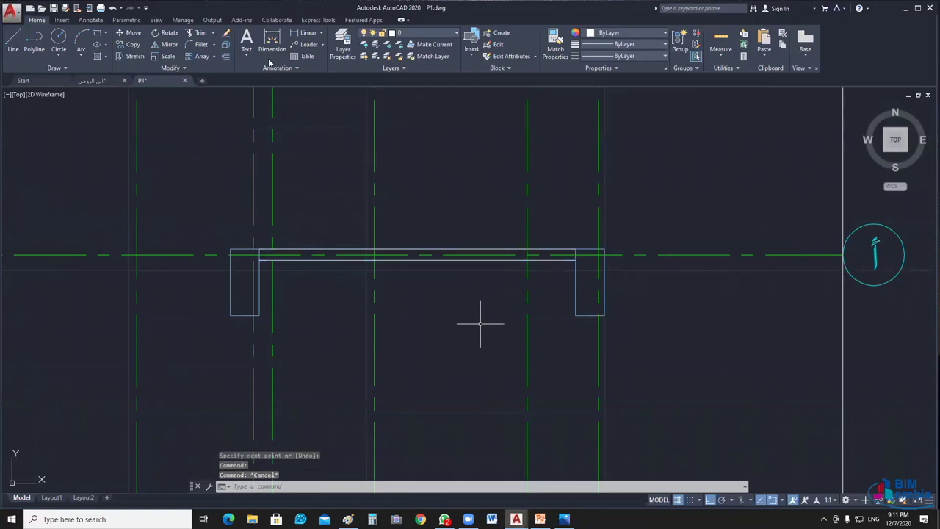
Step: Lock the Ax axis layer with LAYLCK by picking a grid line
click(399, 45)
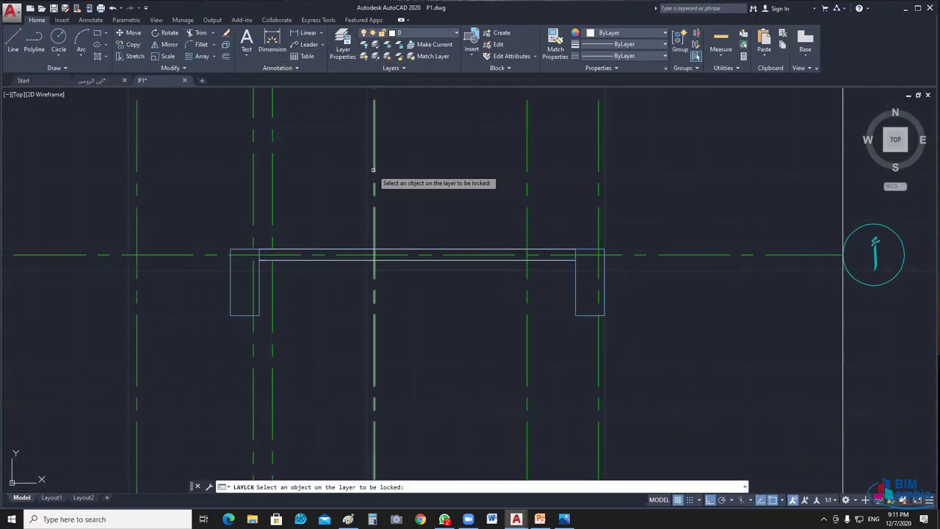
click(374, 171)
click(375, 171)
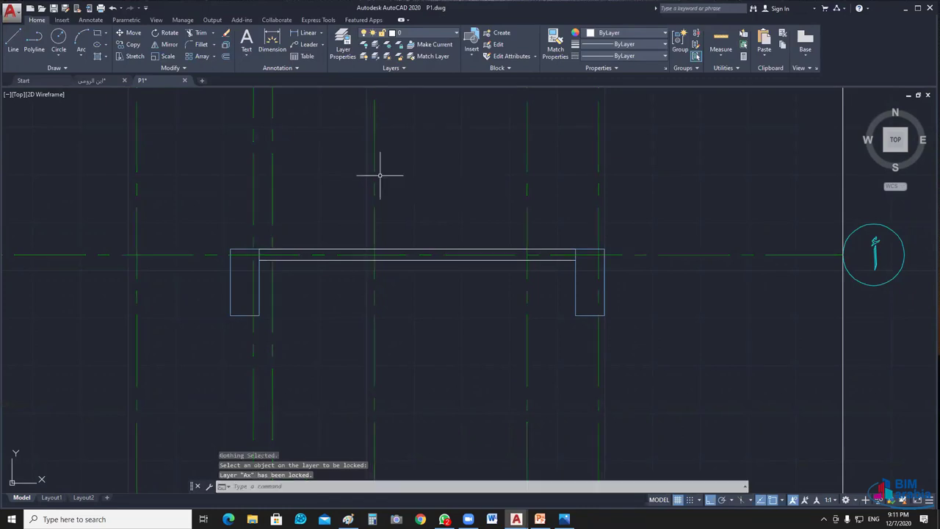
key(Escape)
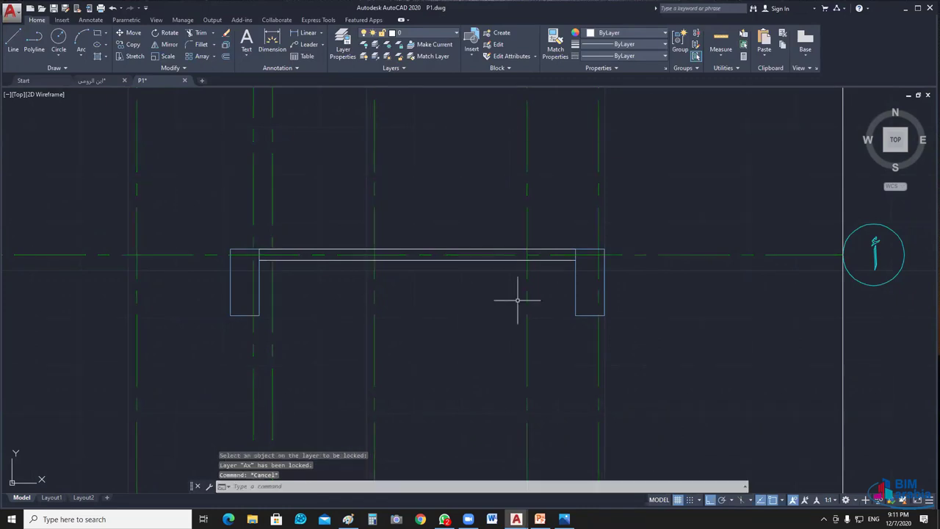
Step: Draw a second multiline wall from the middle column to the left column
scroll(517, 300, down, 4)
mouse_move(673, 346)
middle_down()
mouse_move(623, 247)
mouse_move(647, 251)
middle_up()
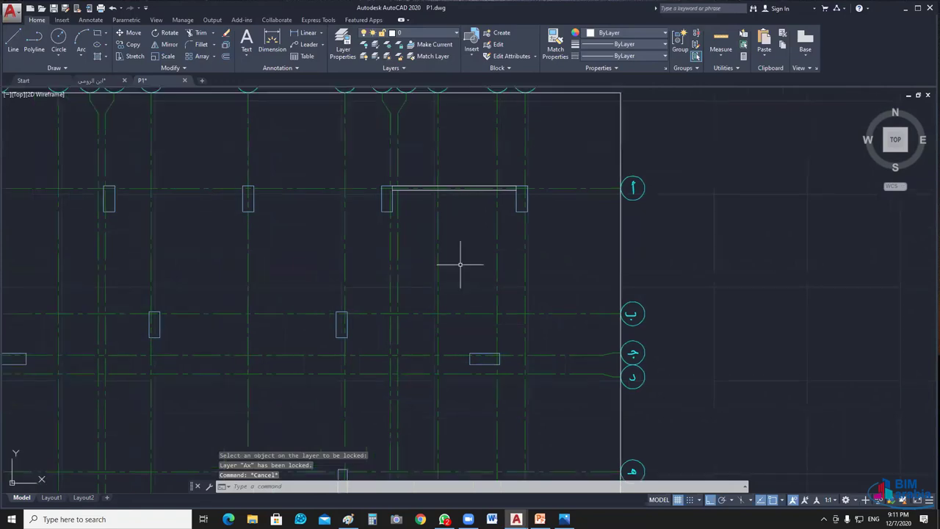
scroll(460, 265, up, 2)
text(mline)
key(Return)
click(475, 227)
scroll(472, 218, up, 2)
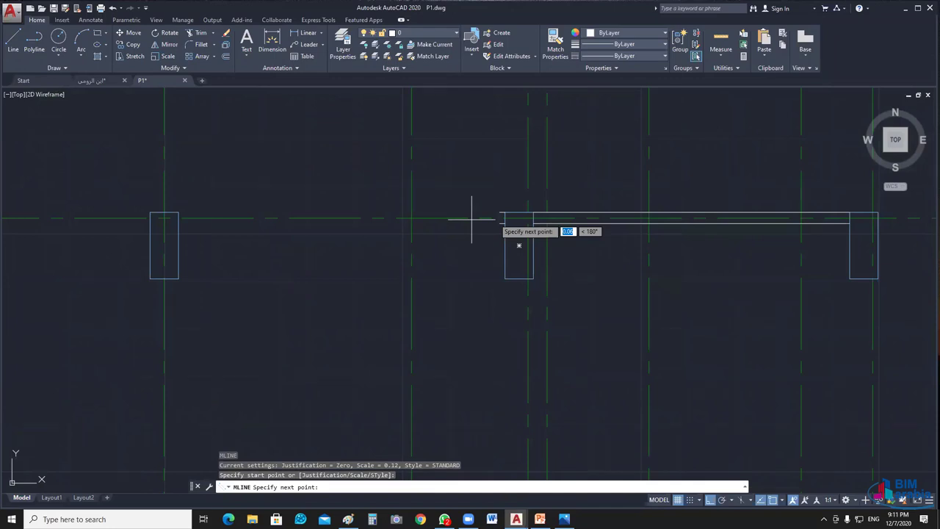
click(179, 219)
key(Return)
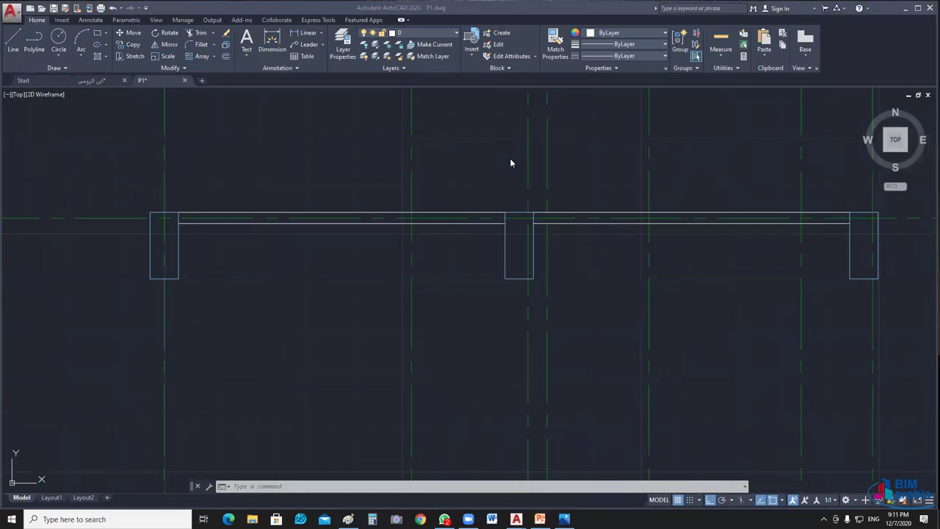
click(471, 224)
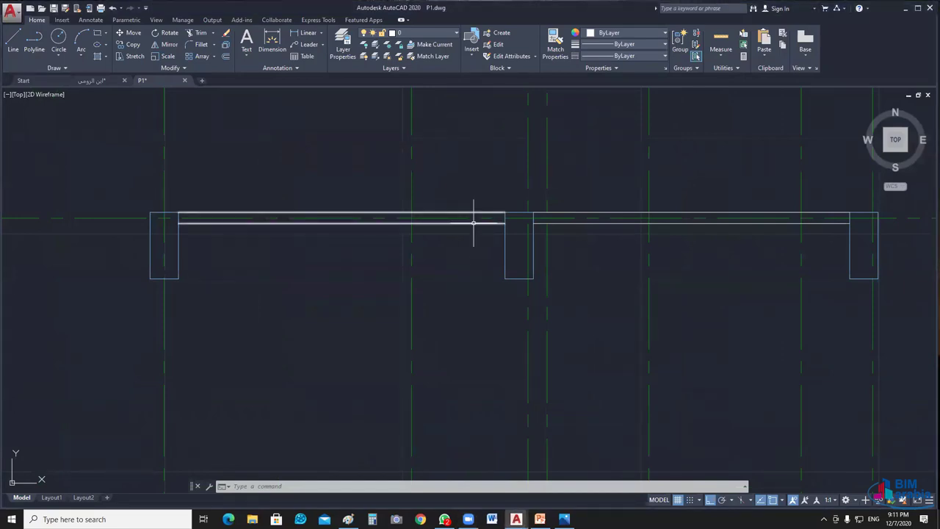
Step: Draw a short horizontal test multiline in empty space and window-select it
click(473, 222)
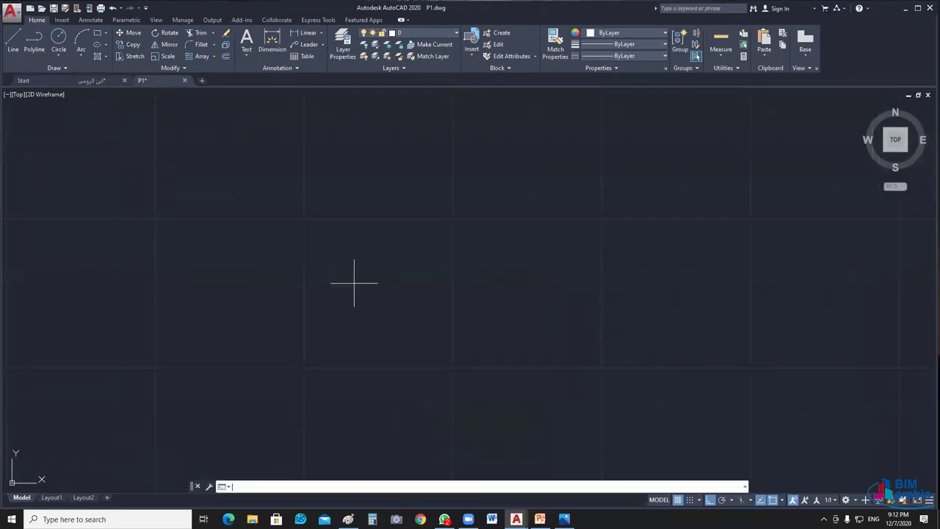
text(ml)
key(Return)
click(334, 261)
click(503, 309)
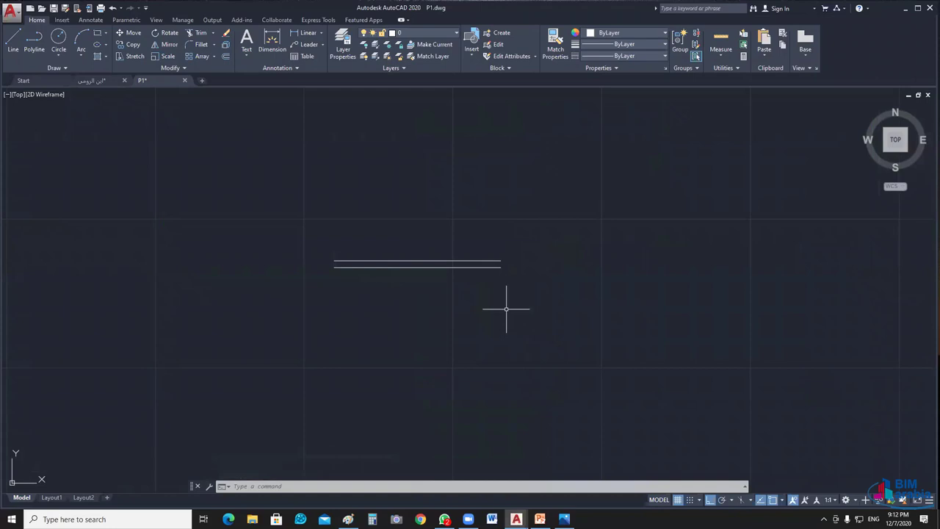
click(422, 262)
scroll(423, 257, up, 2)
click(455, 314)
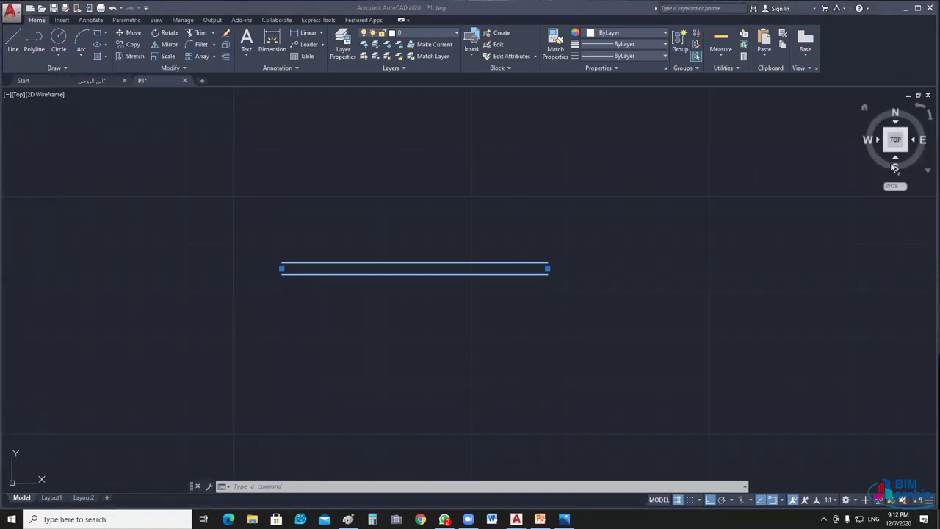
mouse_move(896, 139)
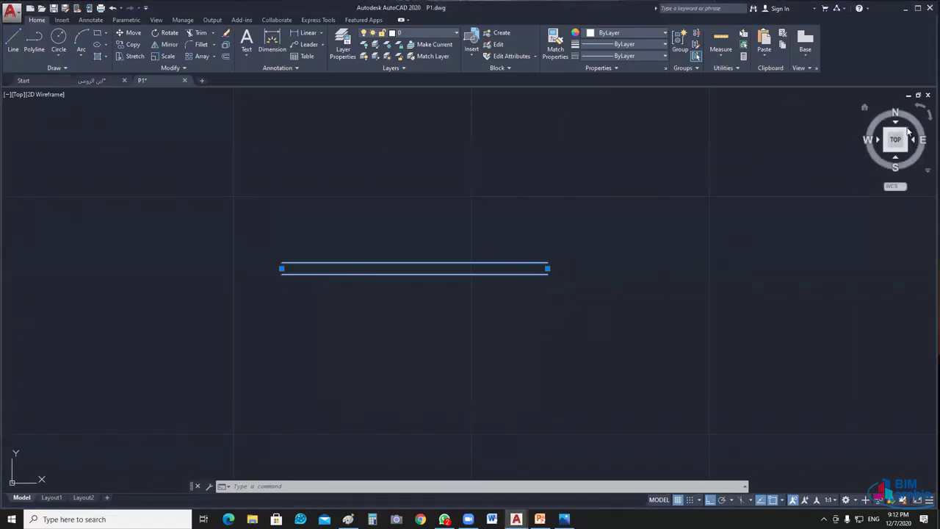
Step: Switch to a 3D isometric view and try extruding the multiline, then cancel the attempt
click(908, 131)
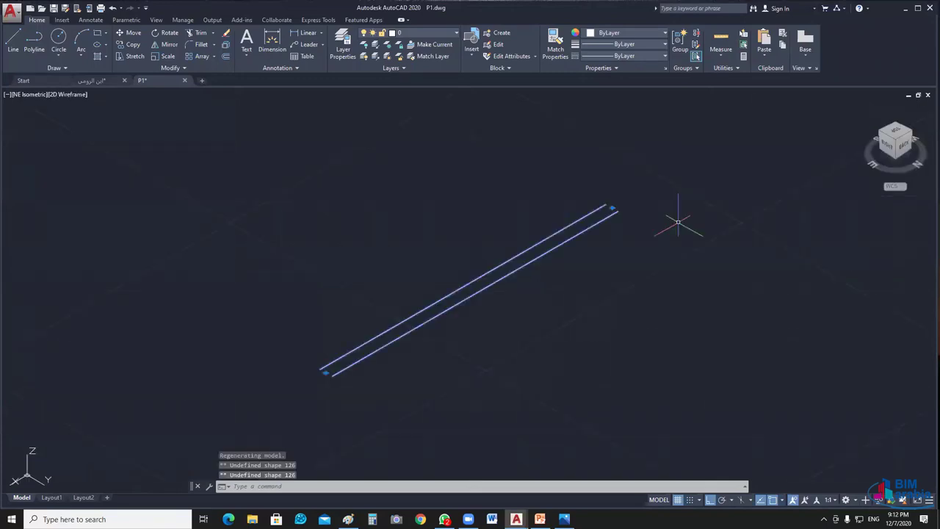
right_click(536, 325)
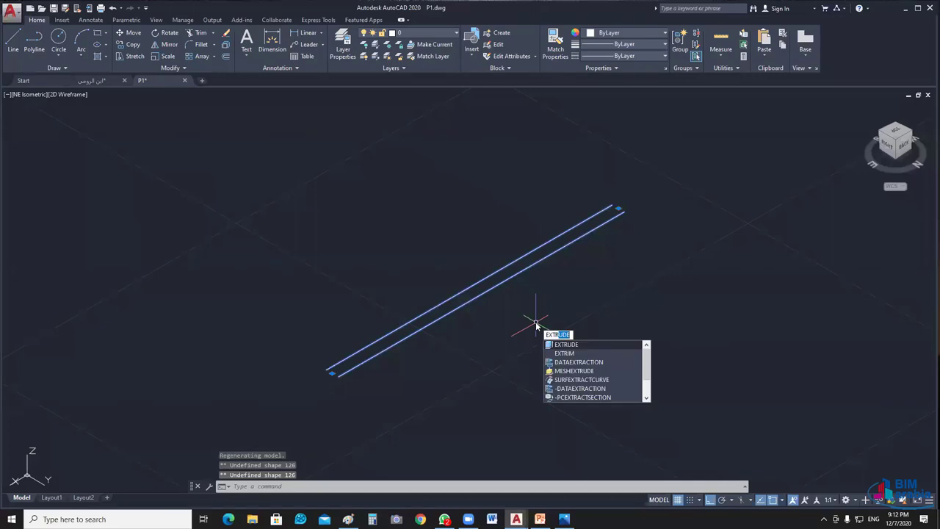
key(Escape)
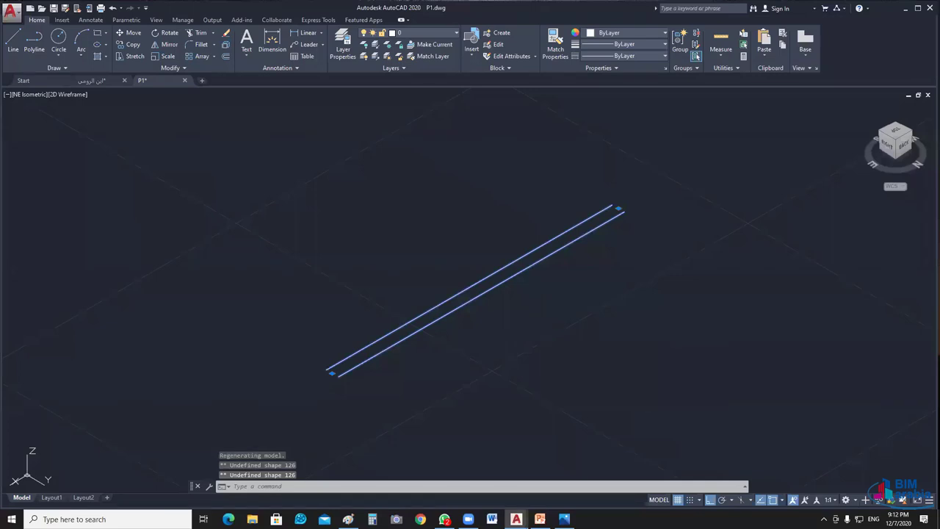
text(ext)
key(Return)
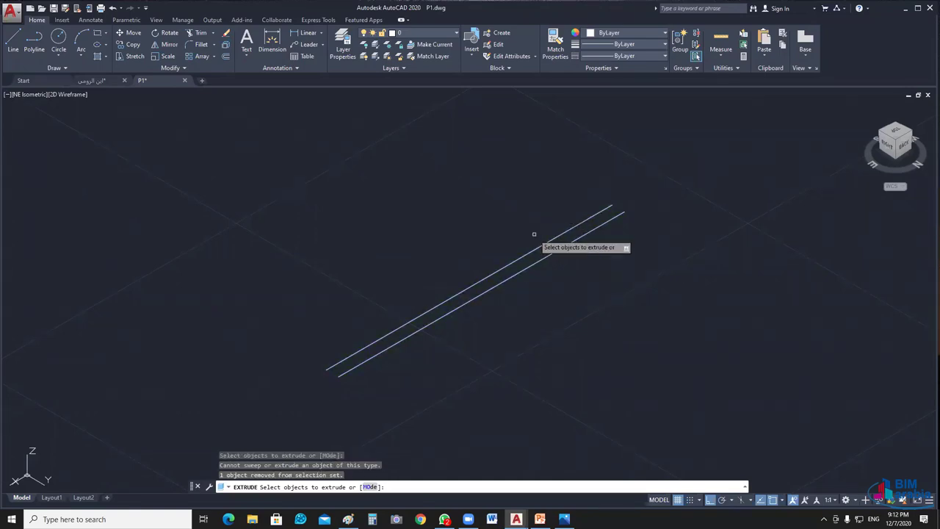
middle_drag(534, 234, 570, 264)
key(Escape)
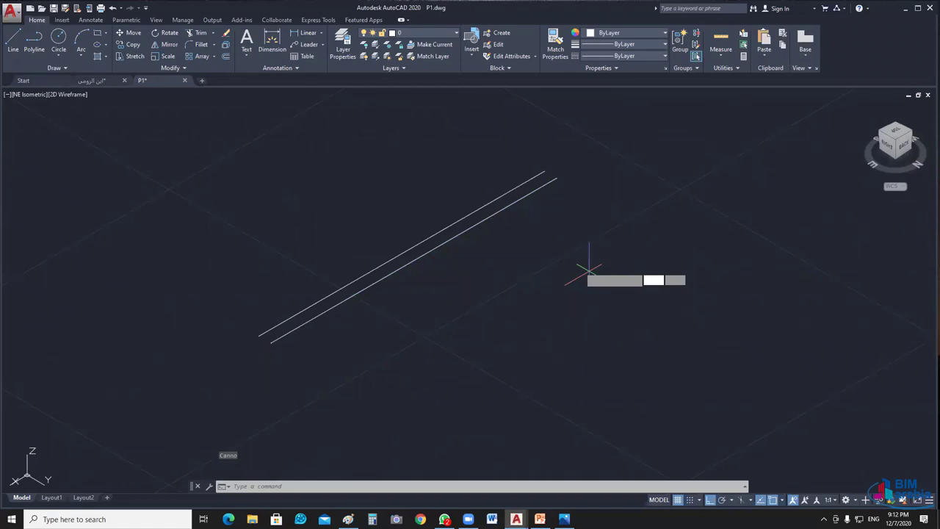
Step: Offset the long lower line by 0.12 to make a parallel copy
drag(588, 272, 430, 311)
key(Return)
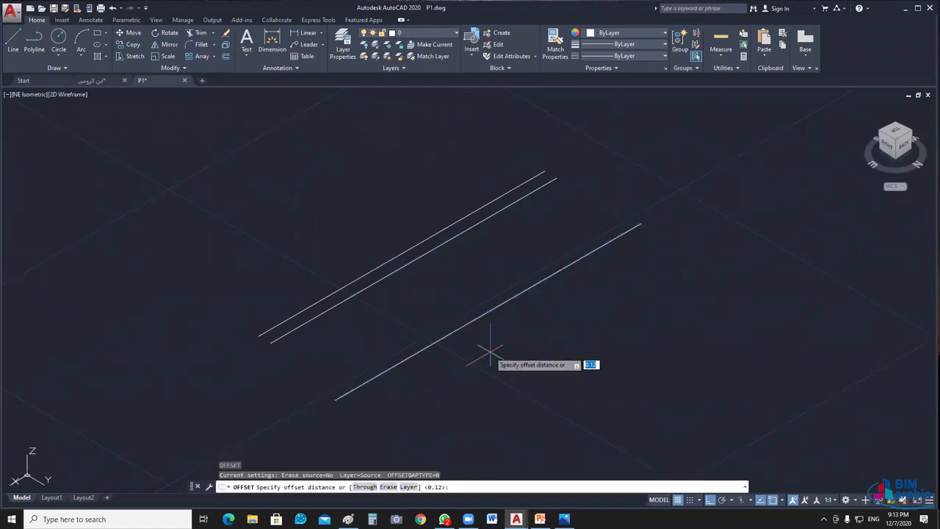
key(Return)
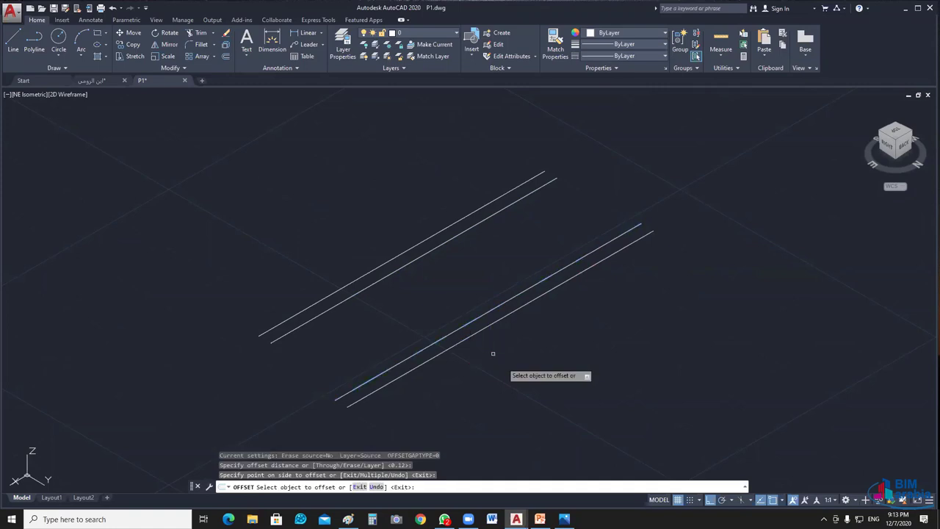
click(493, 315)
key(Escape)
Step: Extrude the two parallel lines upward into thin vertical panels
drag(514, 331, 451, 304)
text(ext)
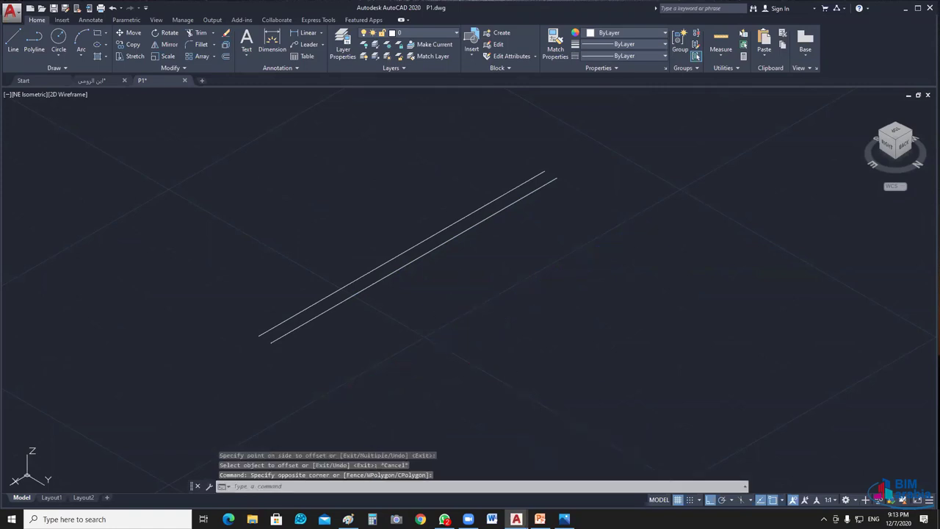
key(Return)
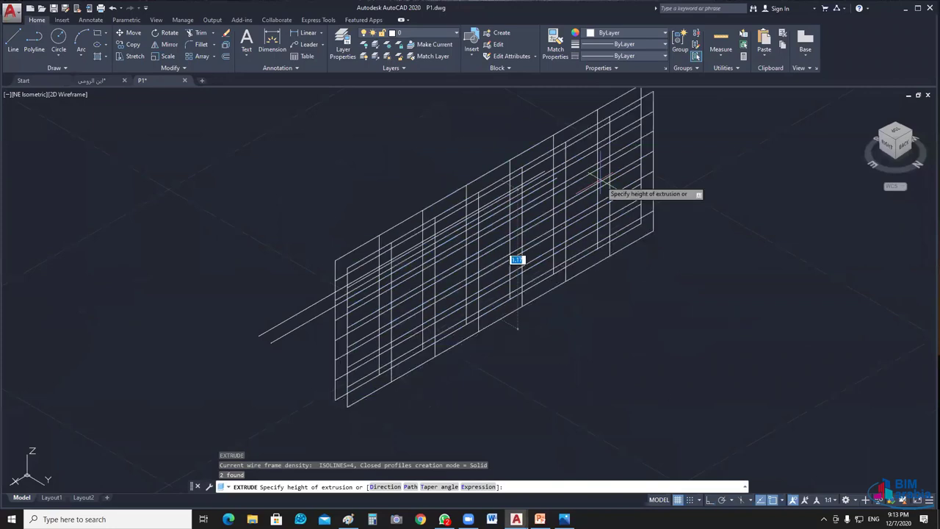
click(599, 178)
click(68, 94)
Step: Shade the display and orbit around the two panels to view them from several angles
click(93, 161)
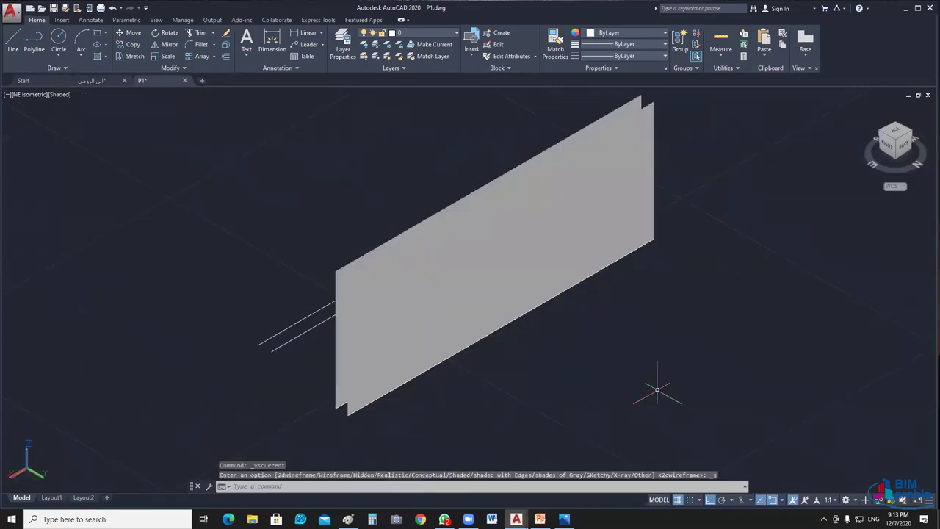
shift+middle_drag(523, 424, 547, 426)
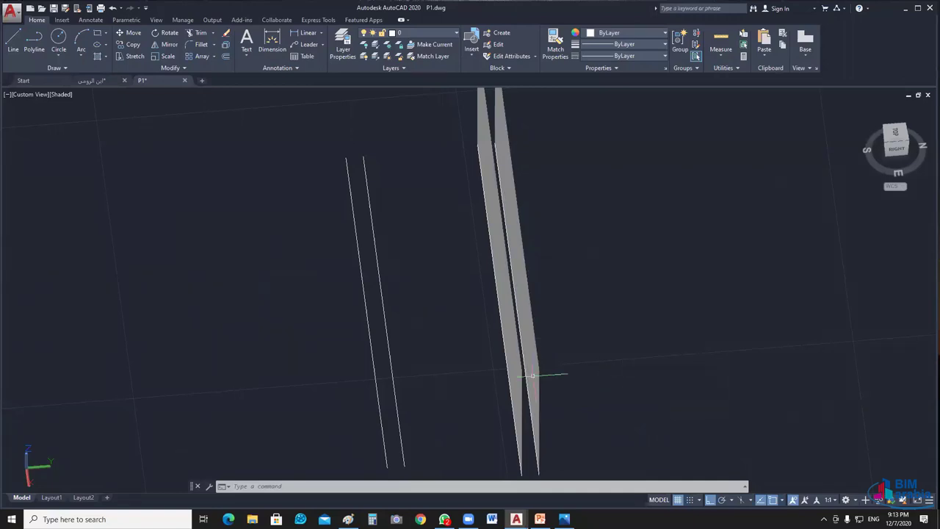
scroll(532, 376, up, 3)
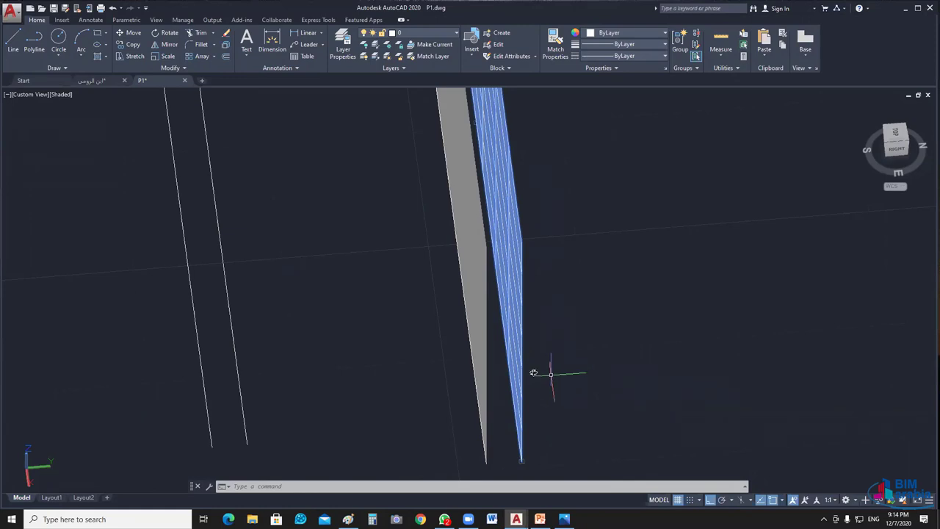
shift+middle_drag(541, 373, 534, 372)
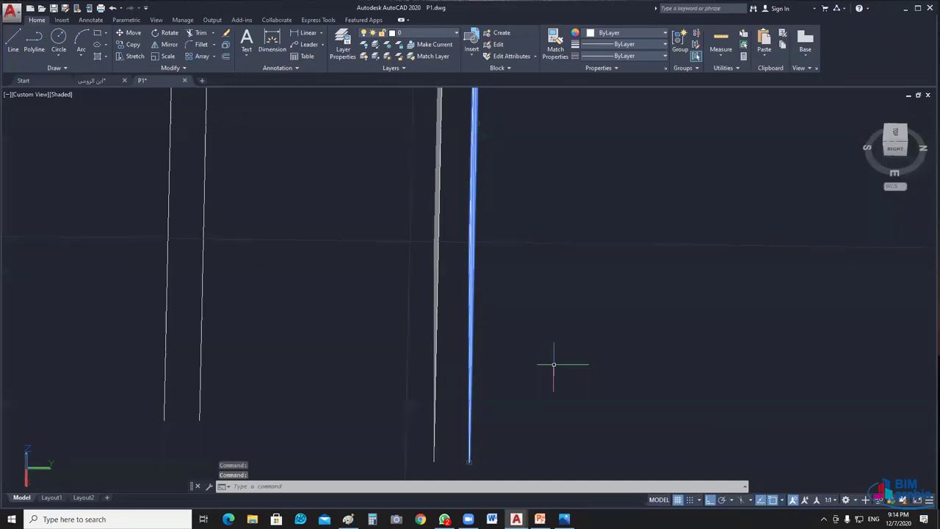
shift+middle_drag(554, 364, 514, 345)
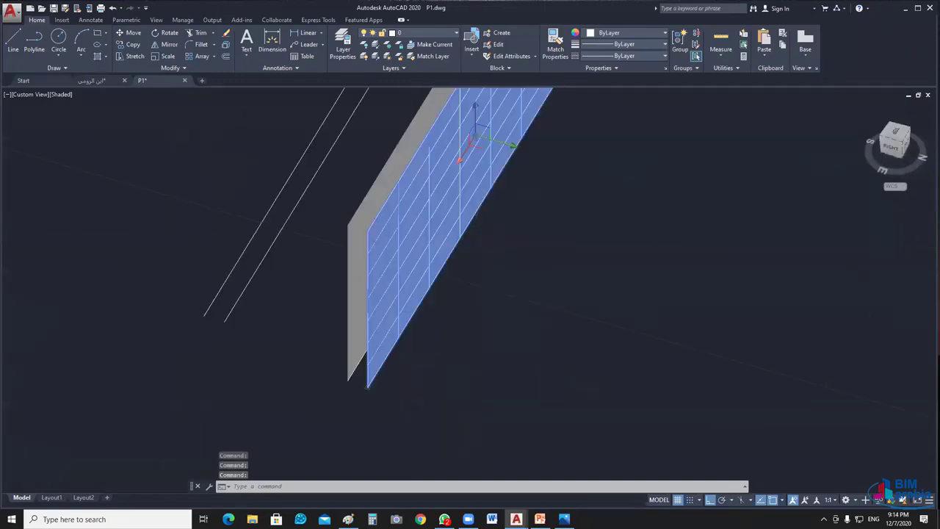
shift+middle_drag(507, 378, 525, 384)
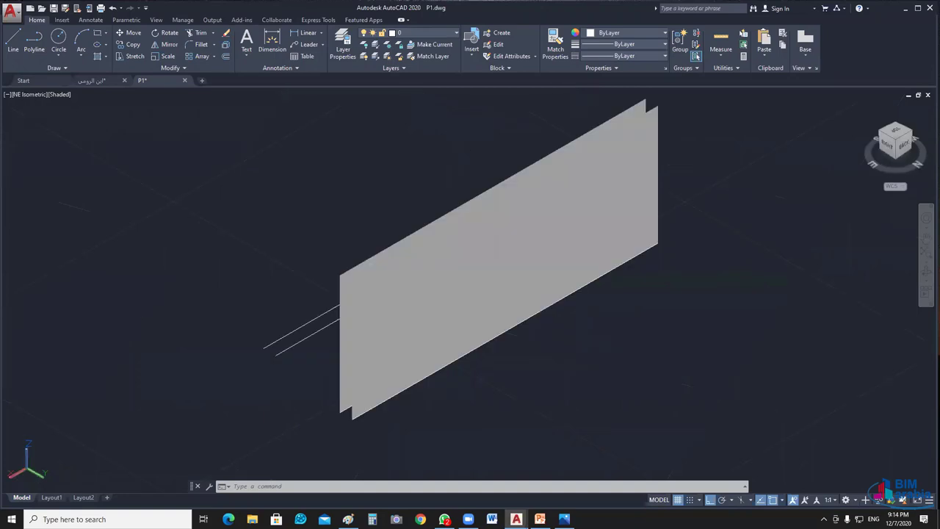
Step: Undo the shading and extrusions back to the flat wall lines
key(ctrl+z)
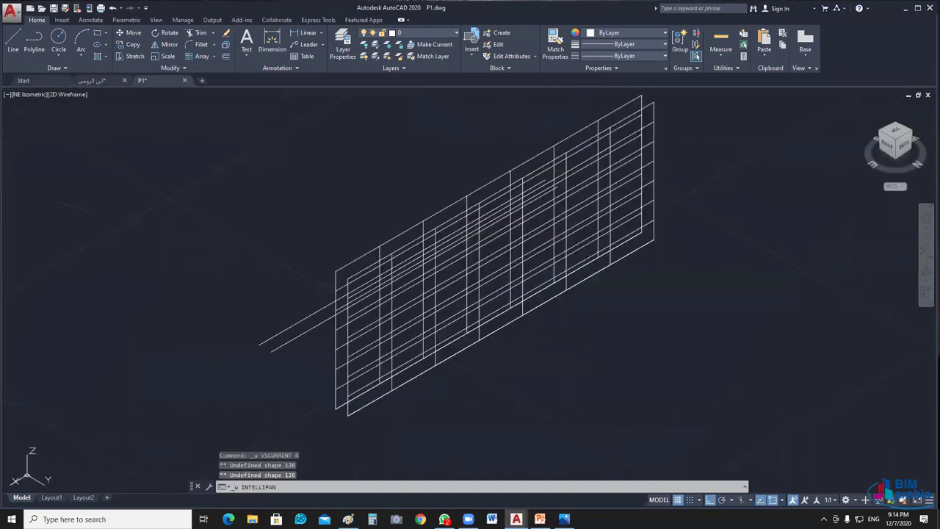
key(ctrl+z)
scroll(432, 293, up, 2)
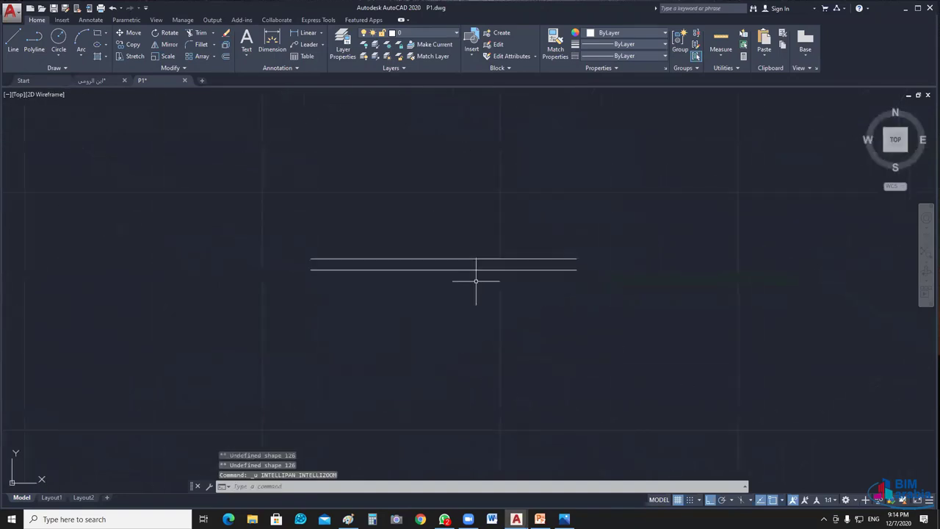
click(478, 272)
scroll(457, 305, up, 2)
middle_drag(483, 295, 467, 284)
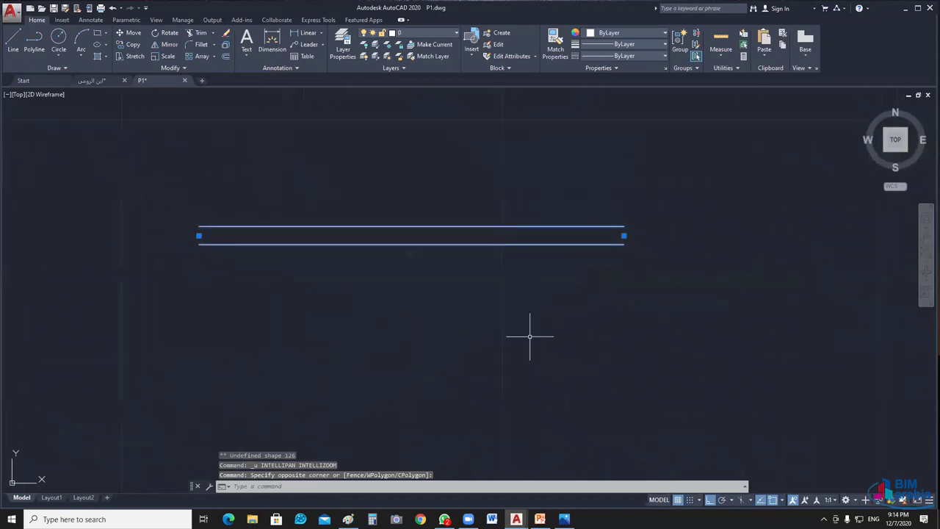
key(Escape)
key(Escape)
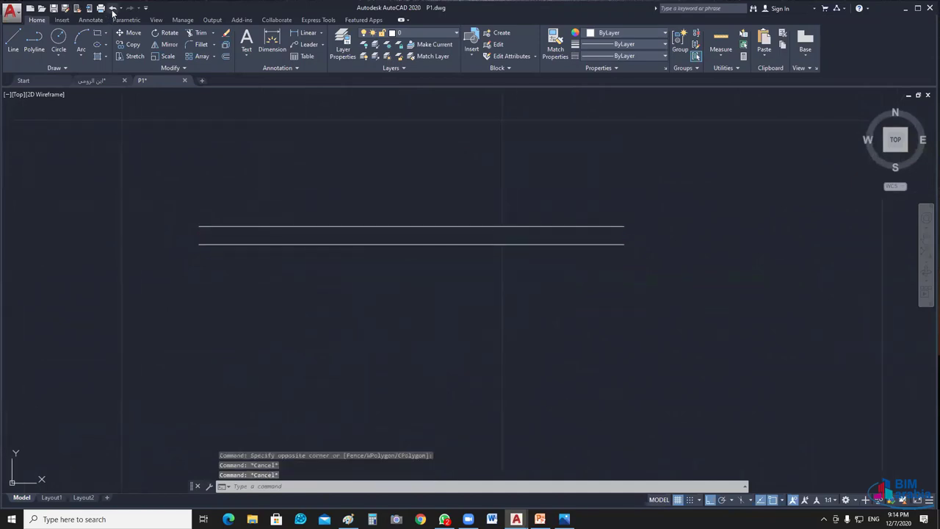
Step: Undo and redo the last multiline, then start a rectangle beside the wall lines
click(113, 9)
click(129, 8)
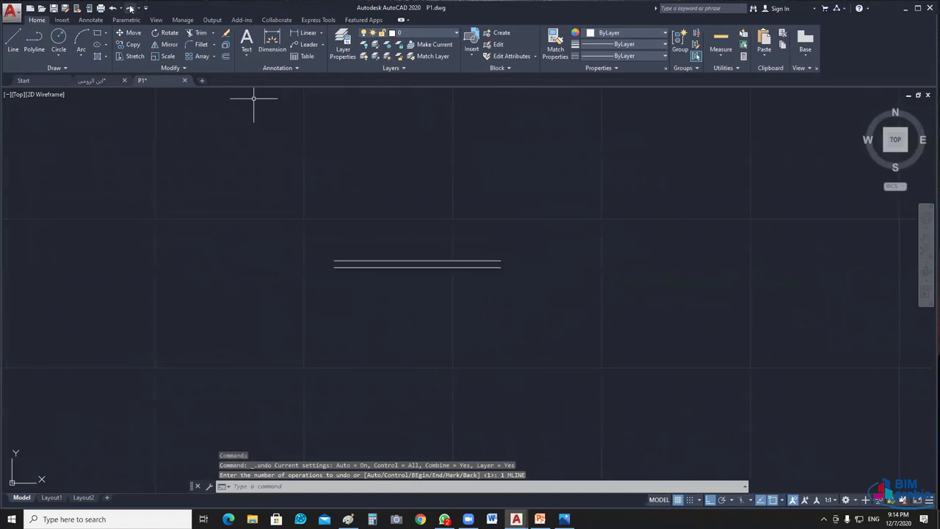
middle_drag(253, 98, 147, 110)
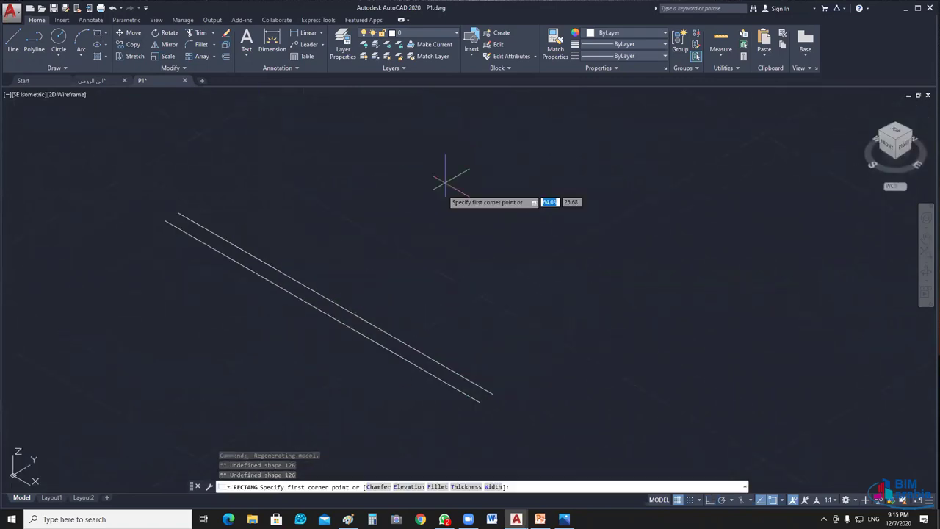
click(324, 140)
Step: Finish the long thin rectangle and extrude it into a solid block
click(670, 354)
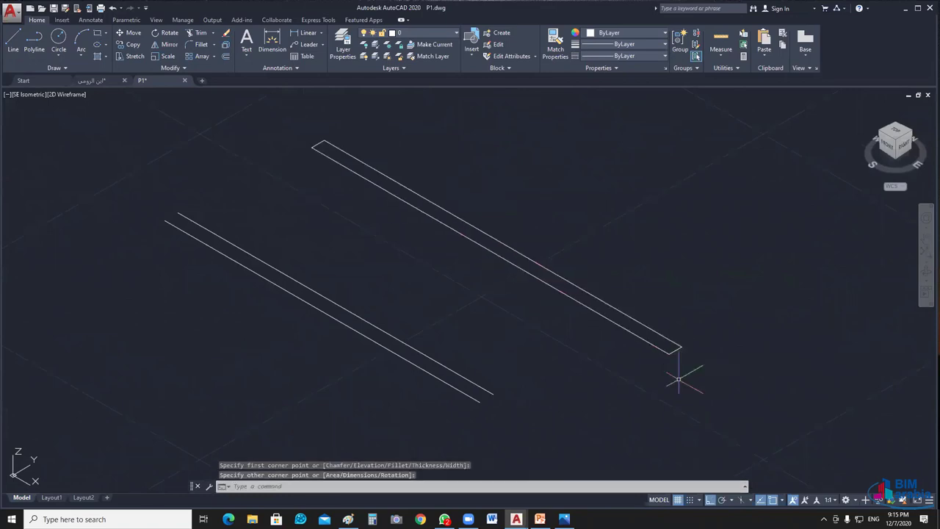
click(672, 319)
click(607, 380)
text(EXTRUDE)
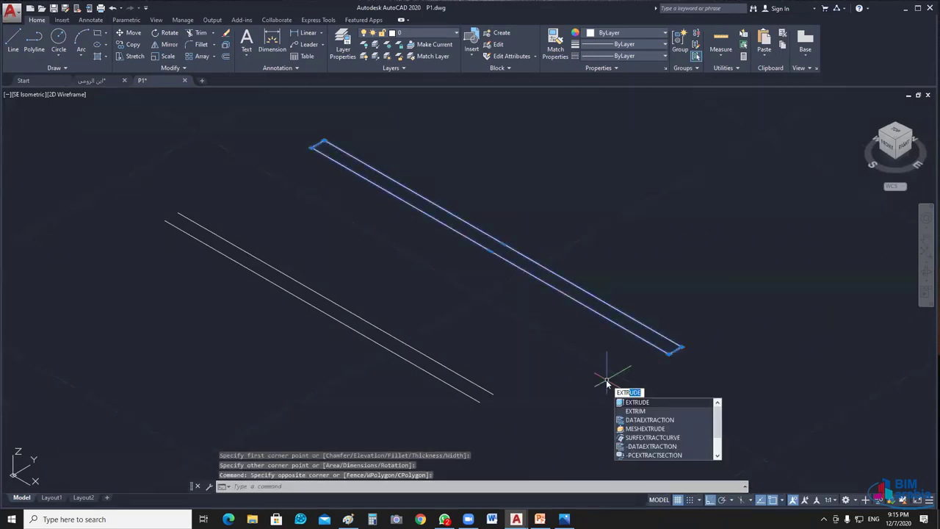
key(Return)
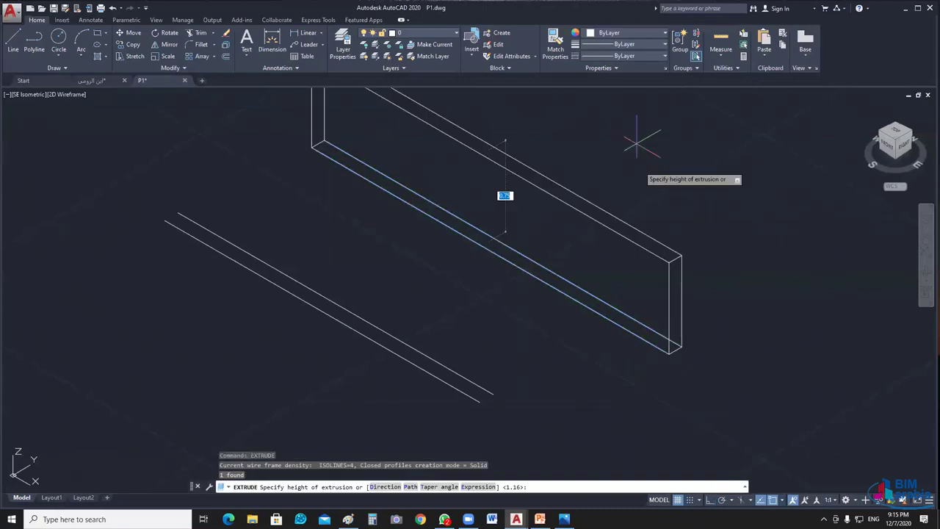
Step: Switch to Shaded and drag the block's face grip to make it much thicker
click(71, 95)
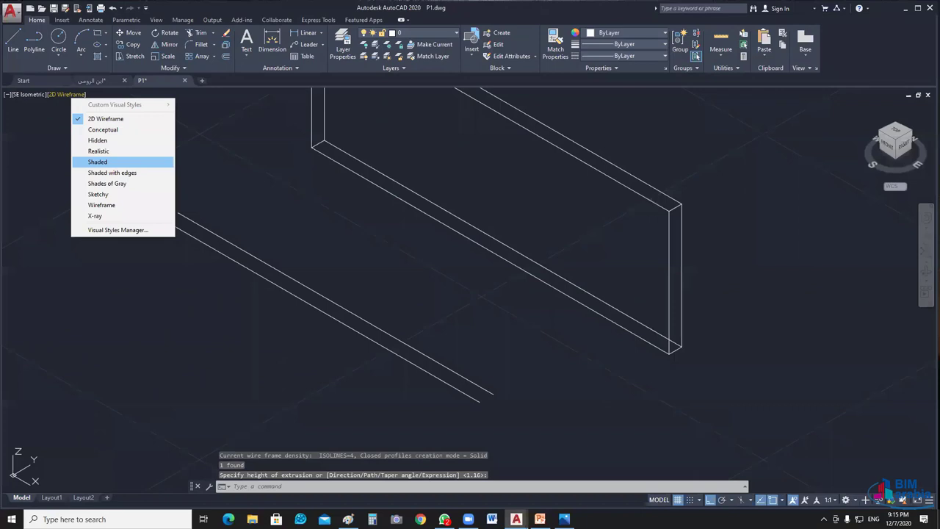
click(98, 161)
click(529, 287)
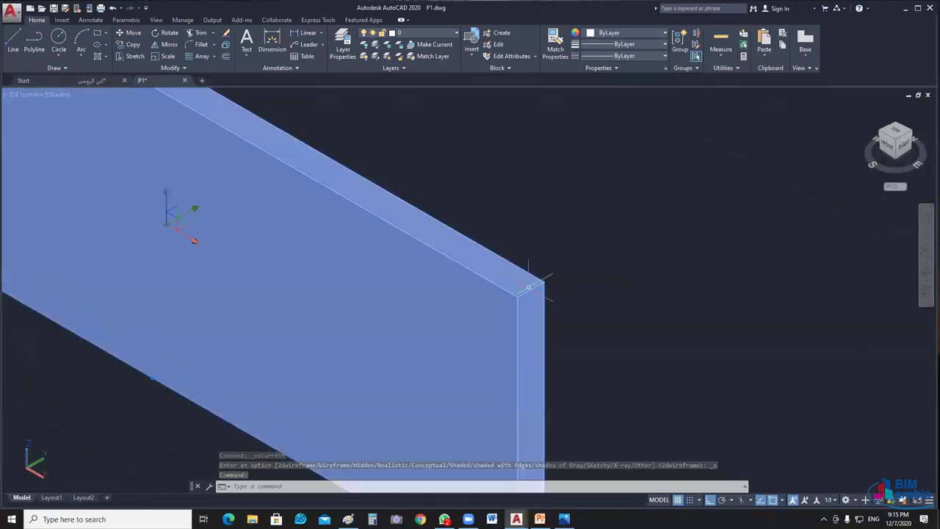
scroll(625, 321, down, 2)
middle_drag(337, 195, 342, 192)
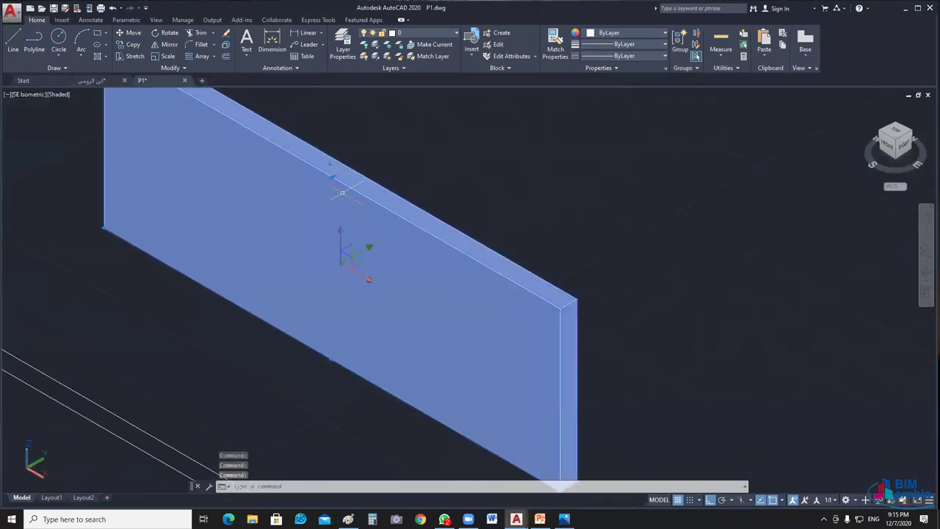
scroll(181, 94, up, 2)
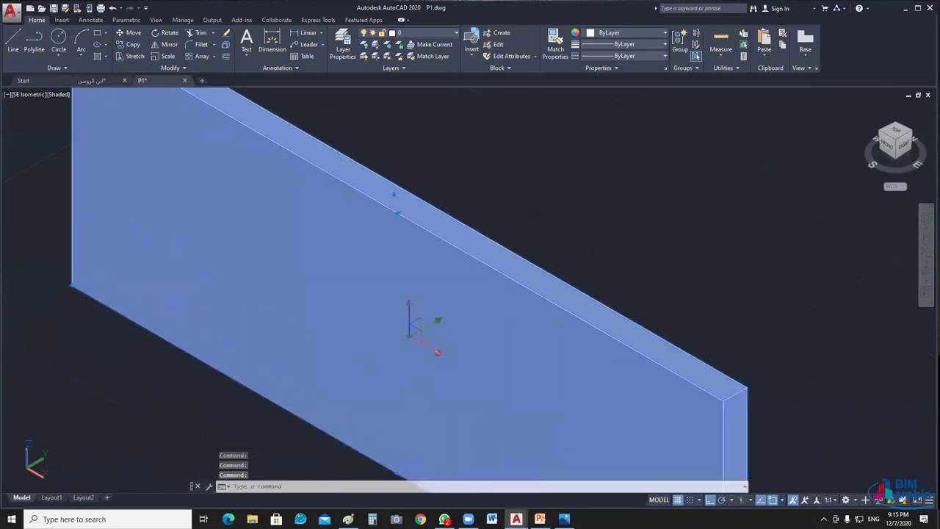
scroll(419, 210, down, 2)
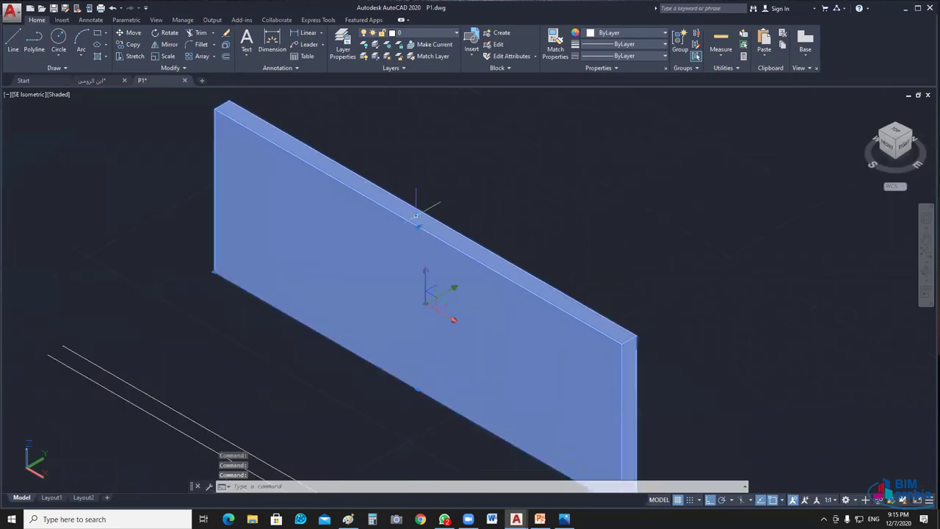
click(417, 213)
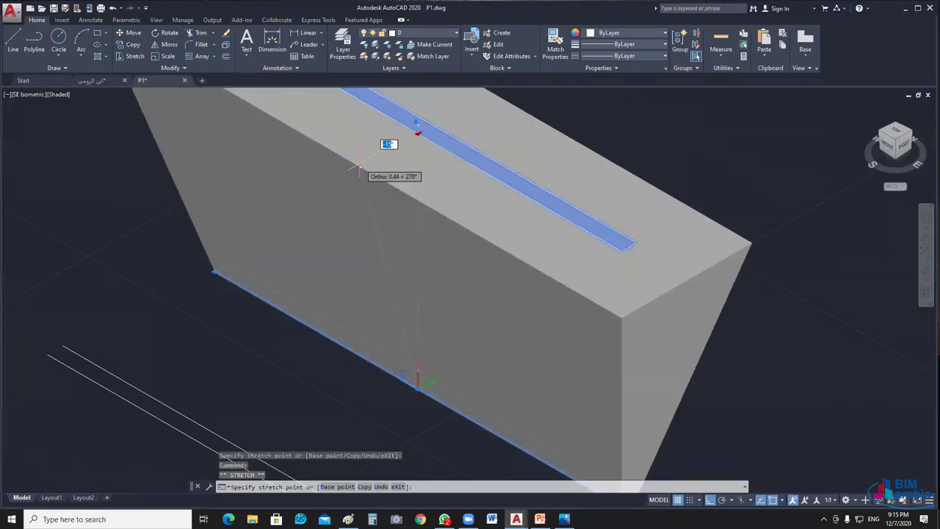
click(360, 169)
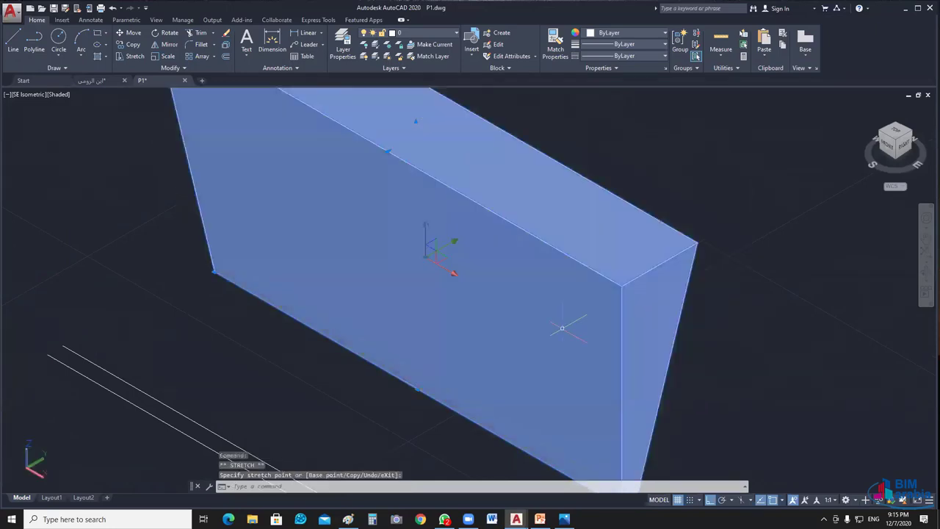
scroll(663, 357, down, 2)
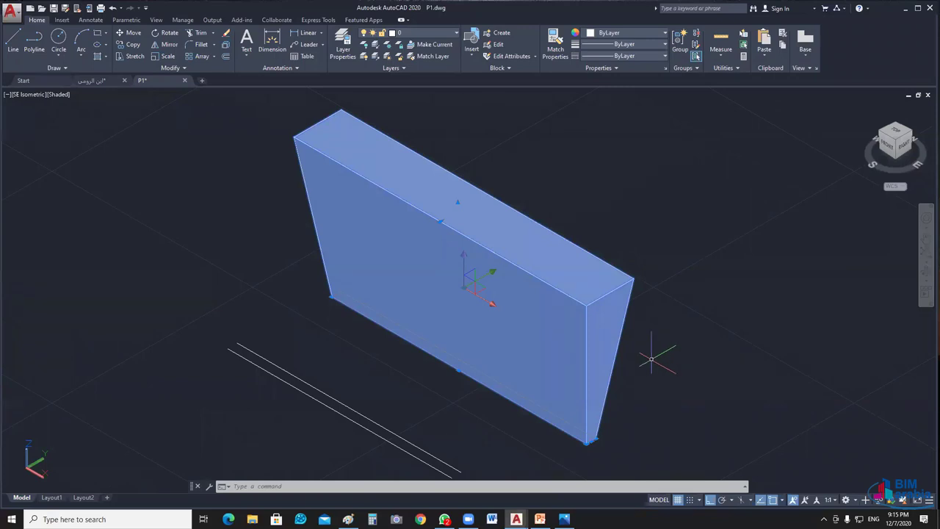
click(425, 345)
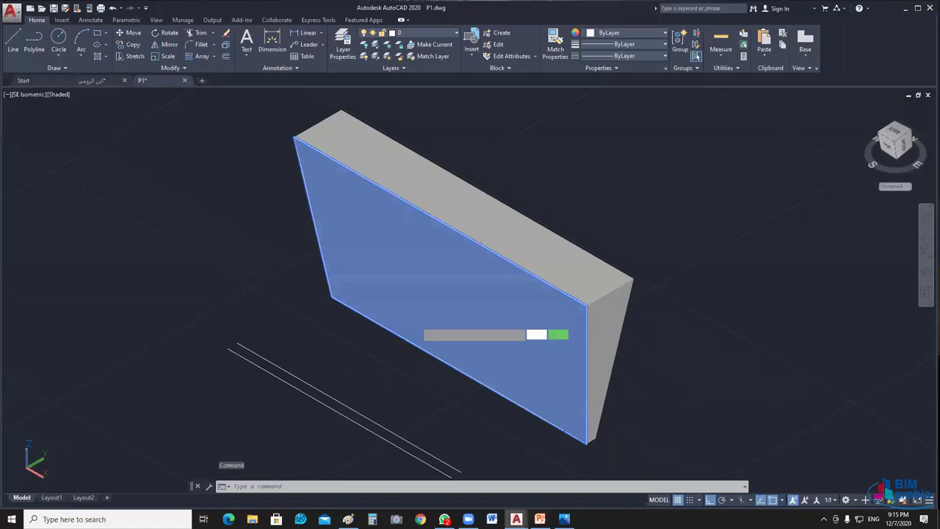
click(518, 335)
text(PRES)
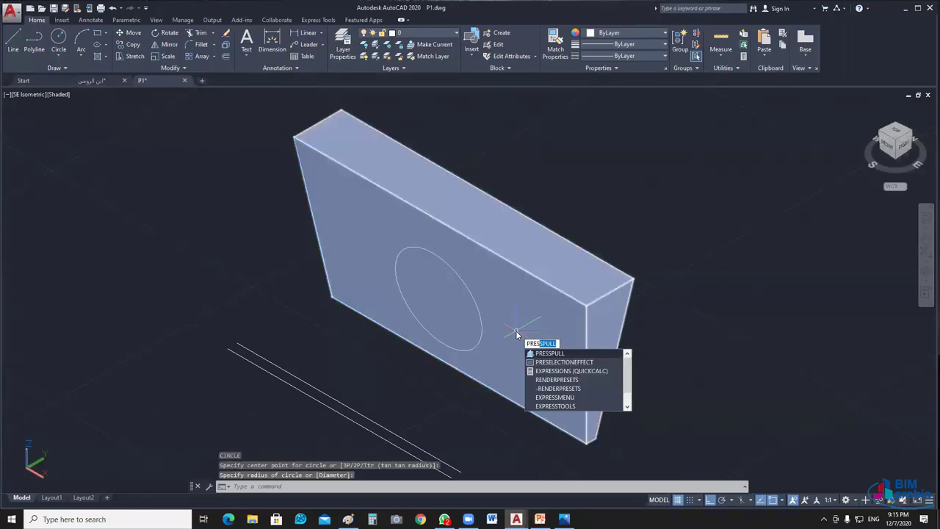
key(Return)
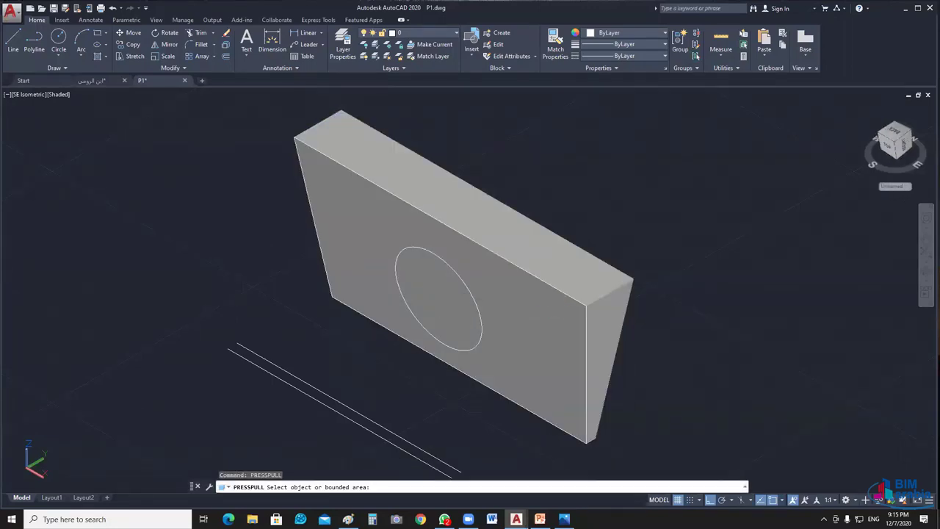
click(437, 288)
click(509, 350)
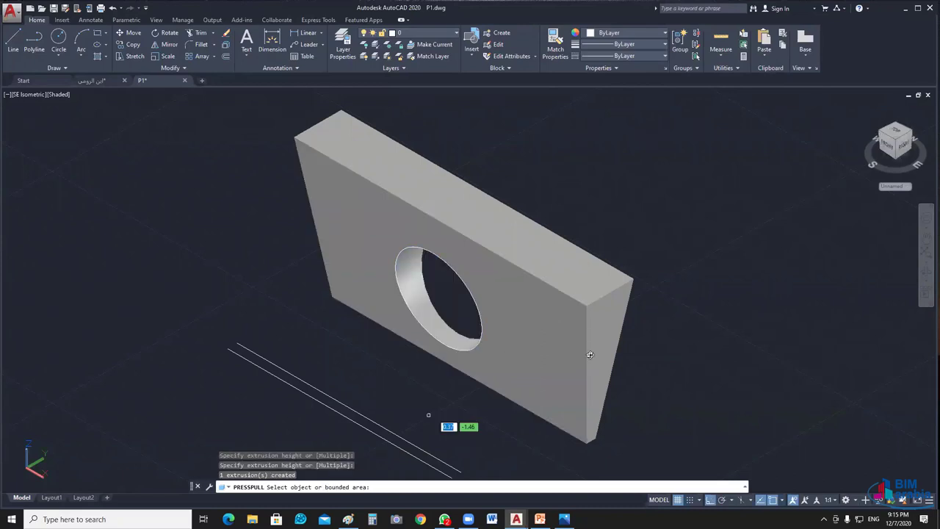
mouse_move(428, 415)
shift+middle_down()
mouse_move(419, 363)
mouse_move(581, 354)
shift+middle_up()
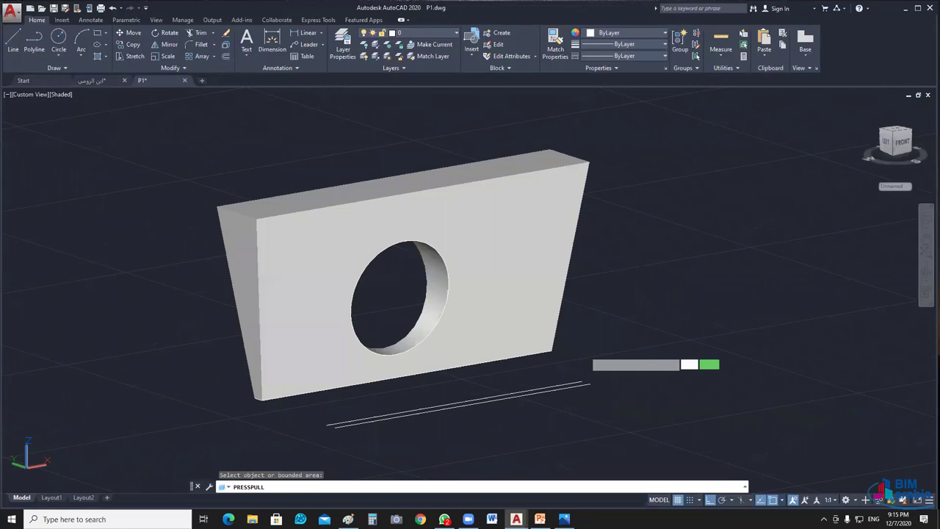
scroll(547, 345, up, 2)
scroll(541, 376, down, 2)
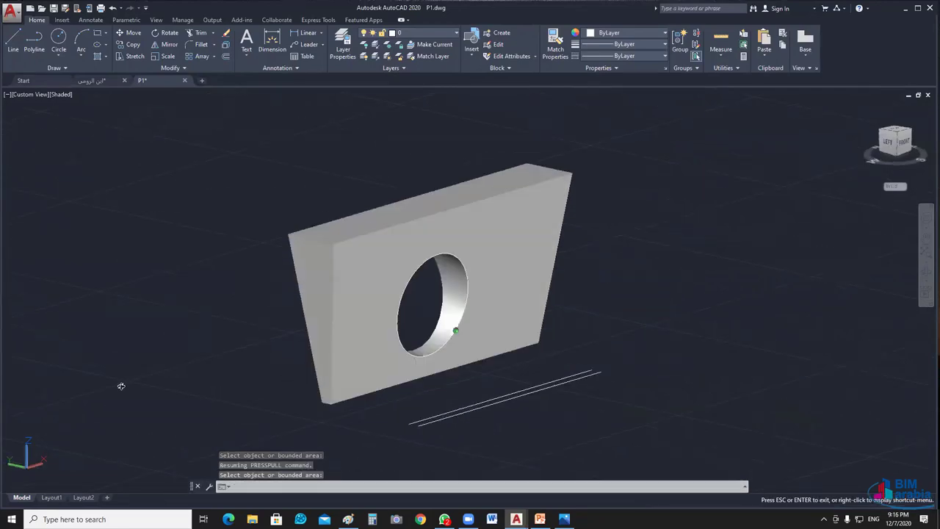
shift+middle_drag(126, 386, 433, 397)
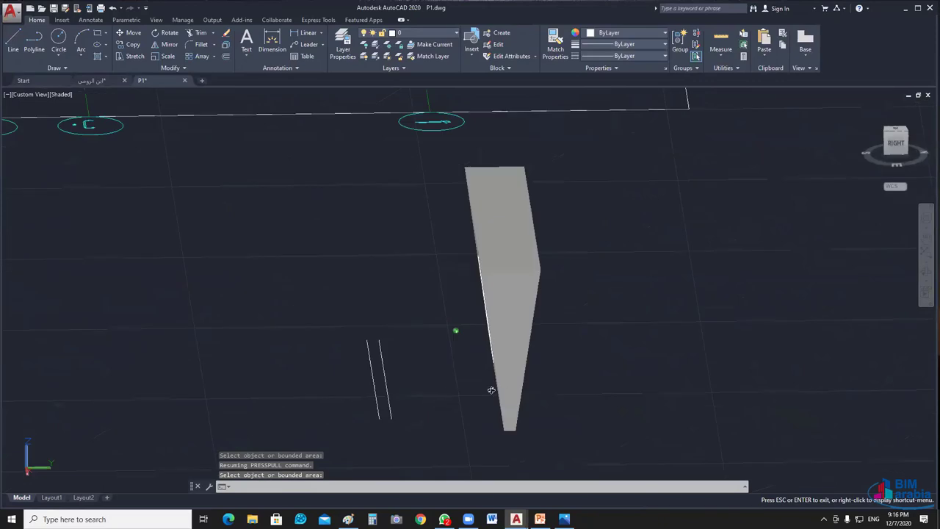
mouse_move(489, 390)
shift+middle_down()
mouse_move(307, 399)
mouse_move(605, 376)
shift+middle_up()
Step: Undo the hole and extrusion to return the plate to a flat outline
key(Escape)
key(ctrl+z)
key(ctrl+z)
key(ctrl+z)
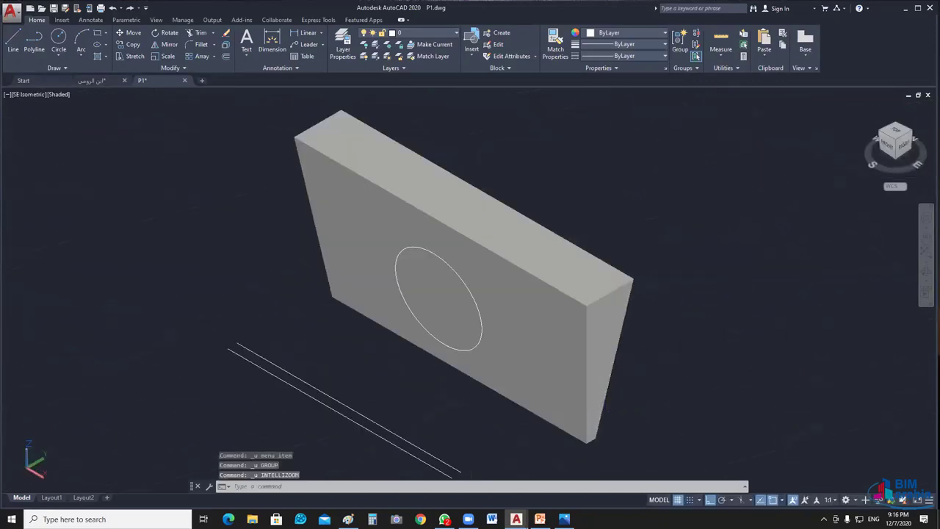
key(ctrl+z)
key(ctrl+z)
key(ctrl+z)
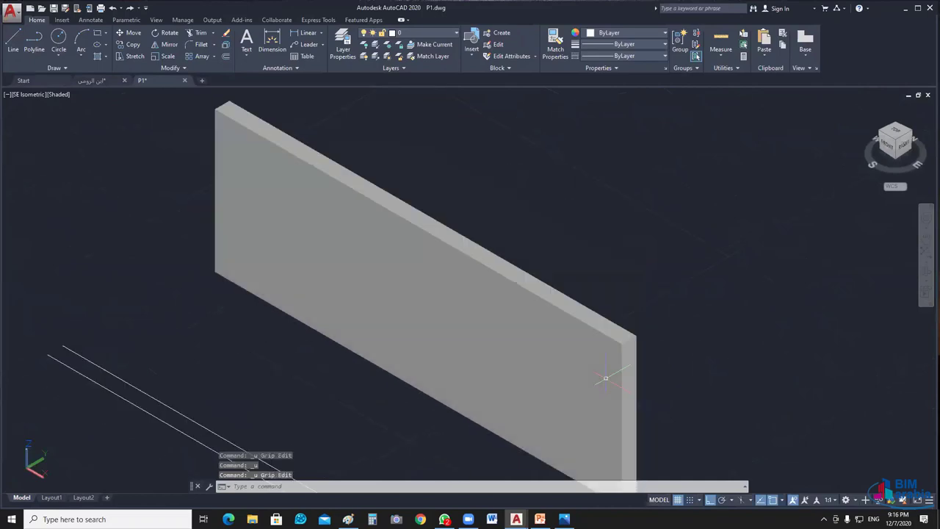
key(ctrl+z)
key(ctrl+z)
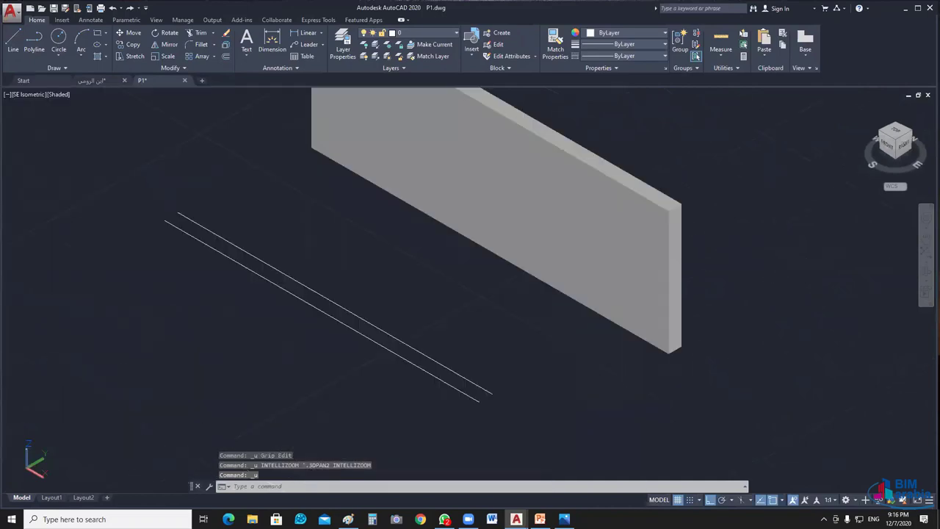
key(ctrl+z)
Step: Window-select both wall outlines and delete them
middle_drag(648, 366, 635, 373)
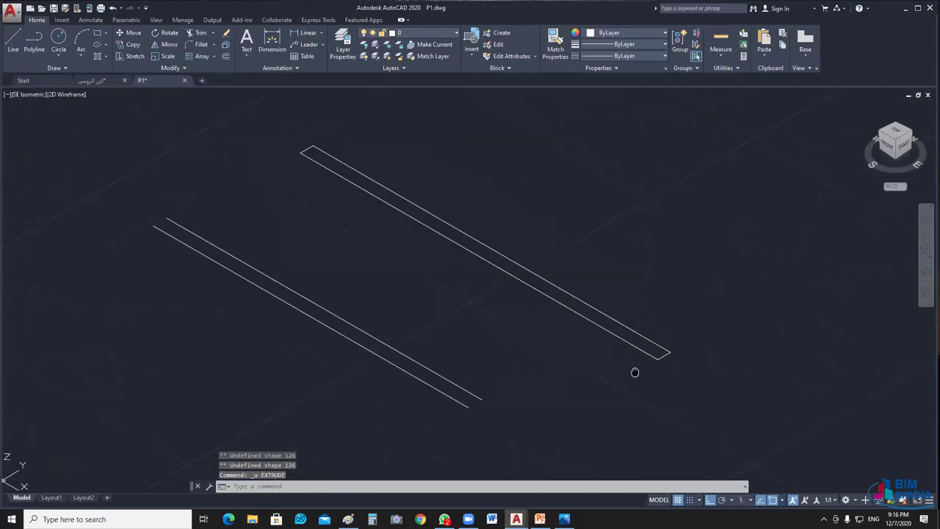
scroll(691, 356, up, 2)
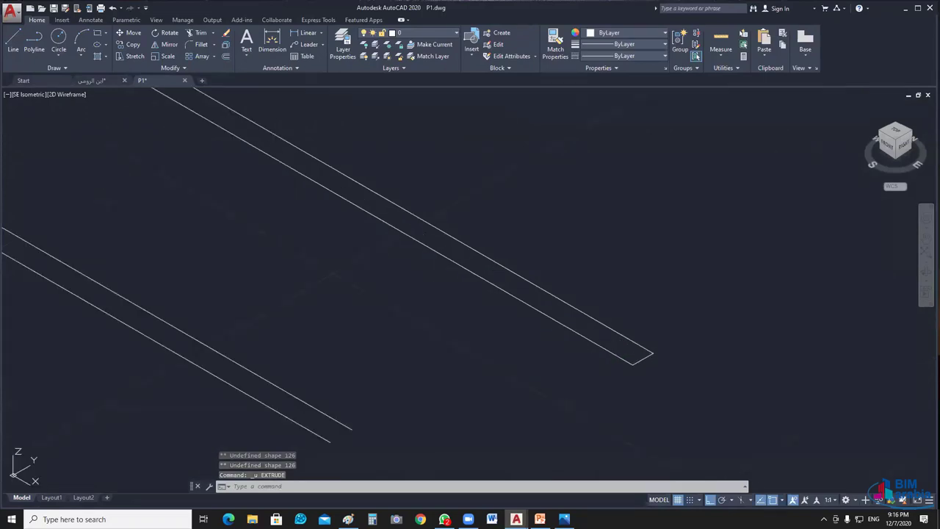
scroll(566, 368, down, 2)
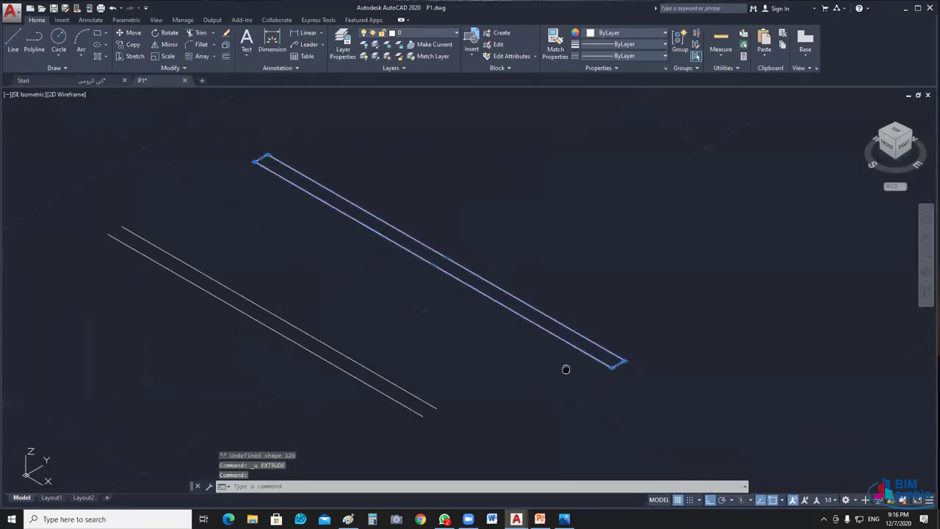
middle_drag(566, 369, 599, 367)
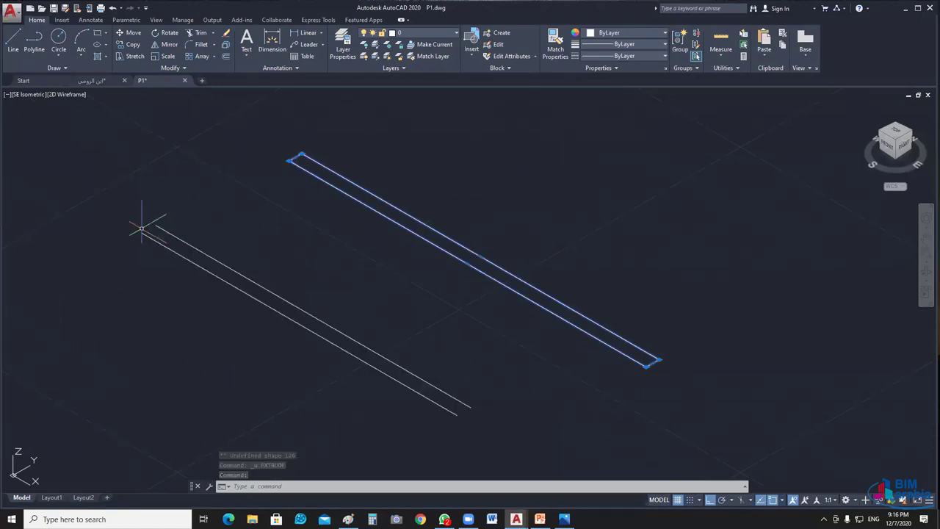
scroll(505, 324, down, 2)
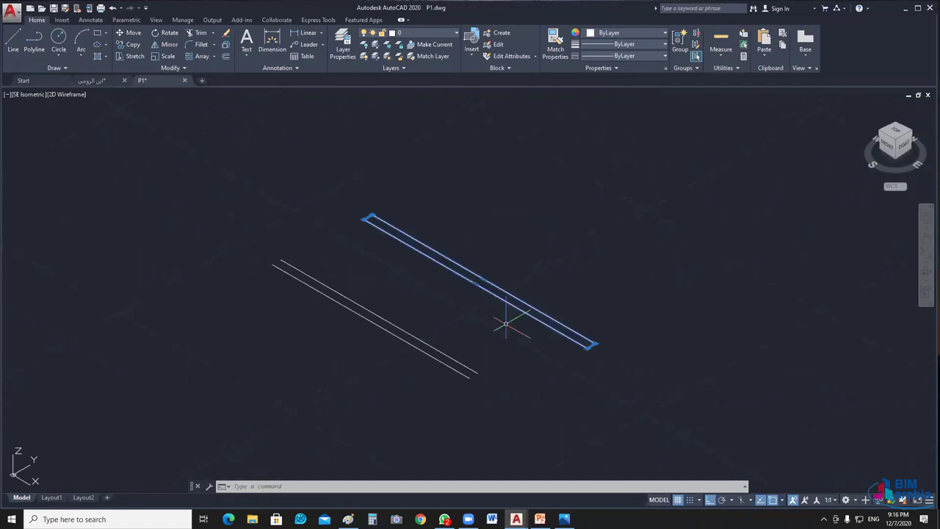
click(506, 324)
click(262, 361)
key(Delete)
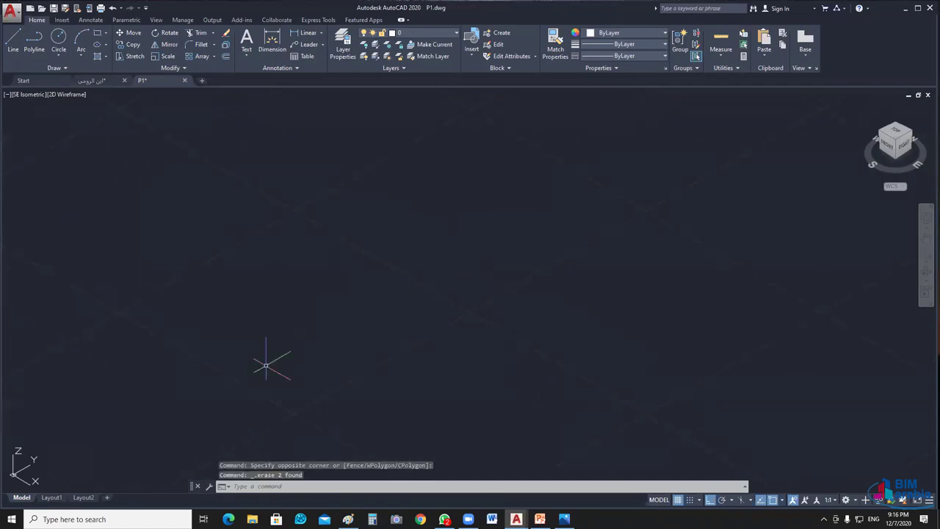
Step: Undo back to the top view, then open and close the multiline style settings unchanged
key(ctrl+z)
key(ctrl+z)
key(ctrl+z)
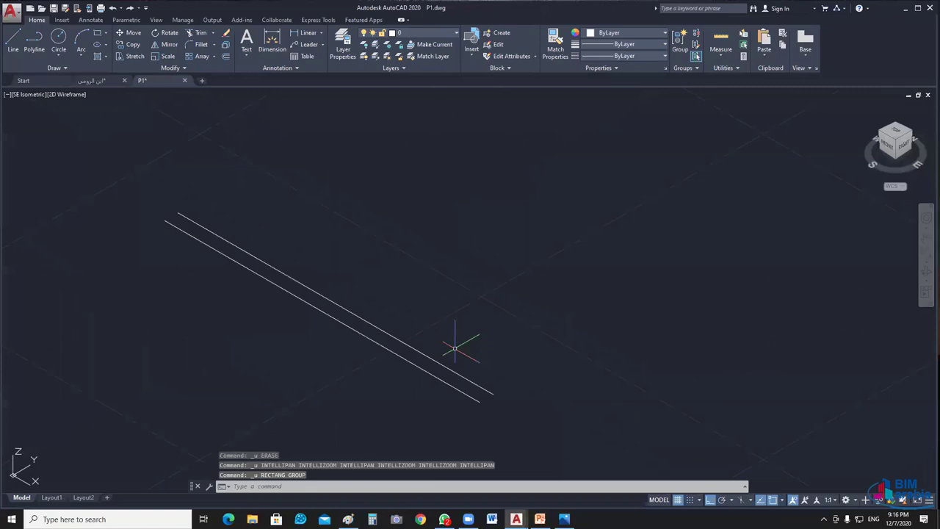
key(ctrl+z)
key(ctrl+z)
text(M)
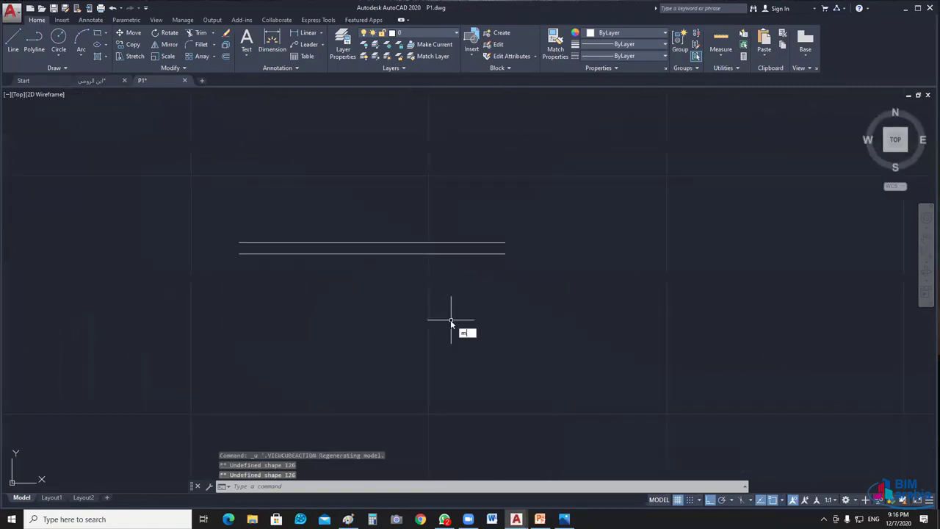
text(L)
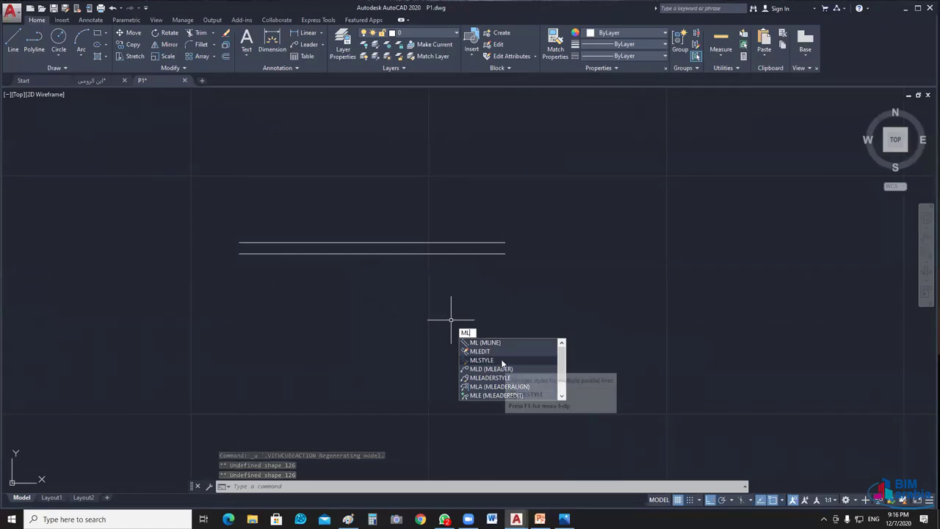
mouse_move(481, 360)
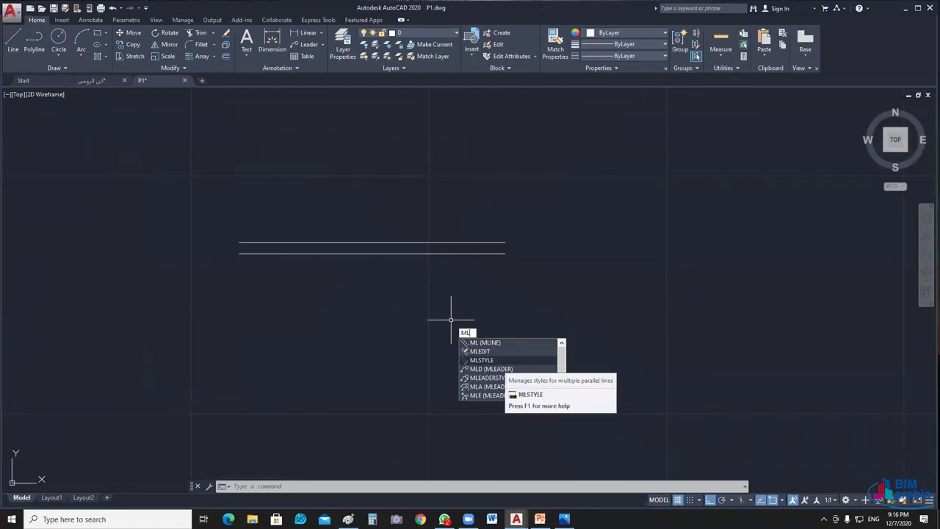
click(503, 363)
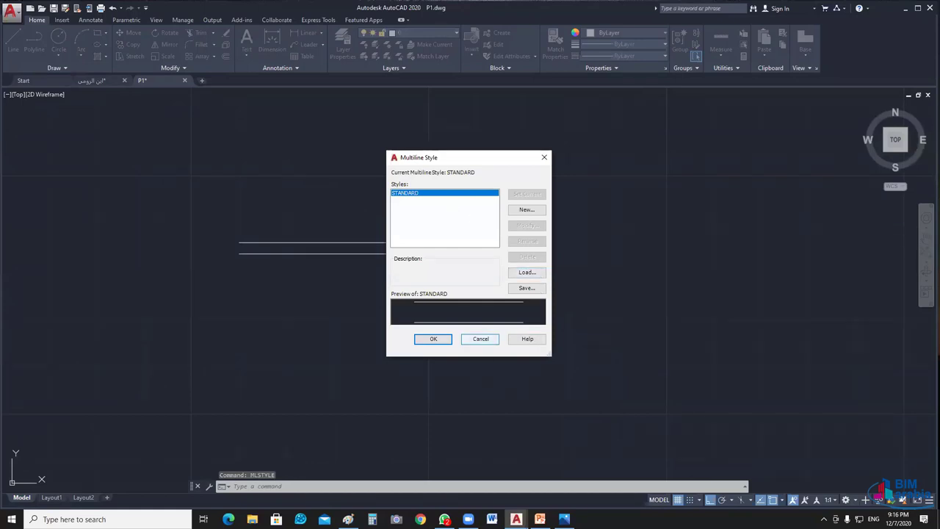
key(Escape)
Step: Select all multilines similar to the test one and zoom out over the plan
right_click(576, 315)
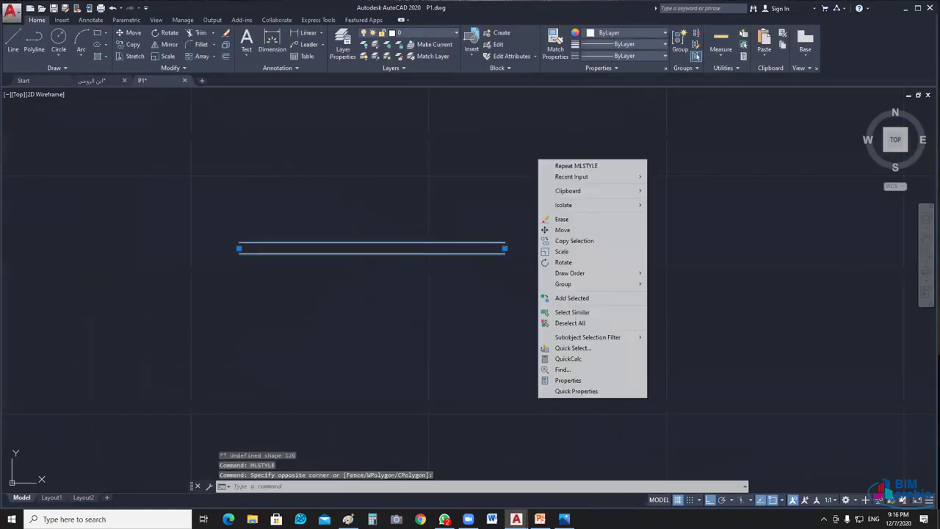
click(578, 310)
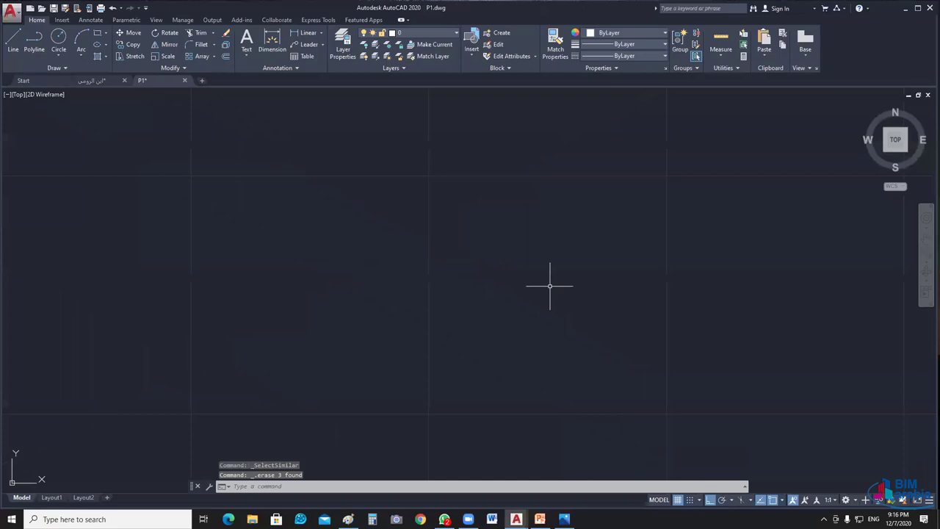
scroll(477, 252, down, 3)
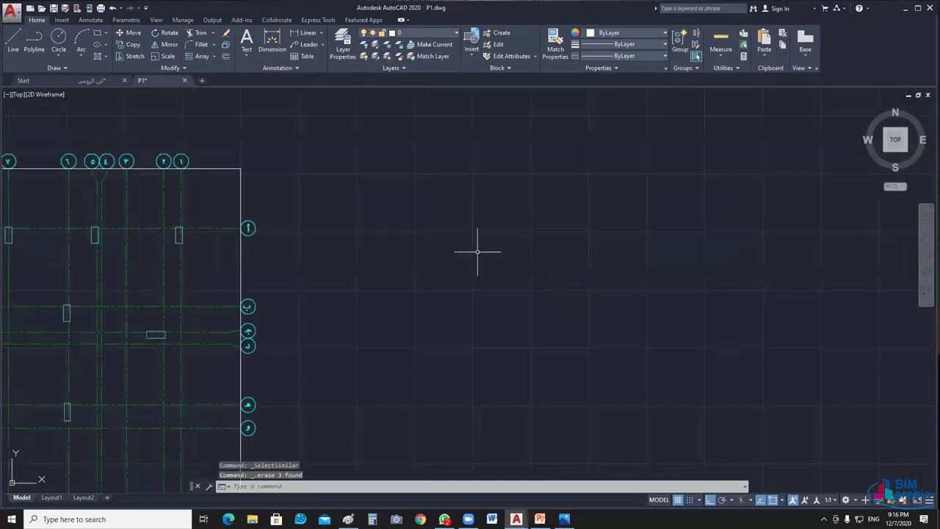
scroll(516, 307, down, 2)
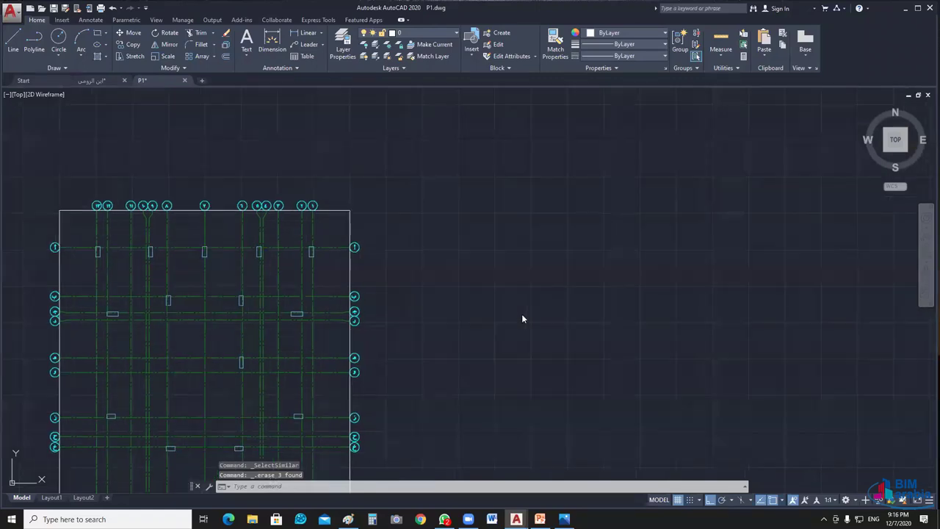
text(mlstyle)
key(Return)
click(528, 225)
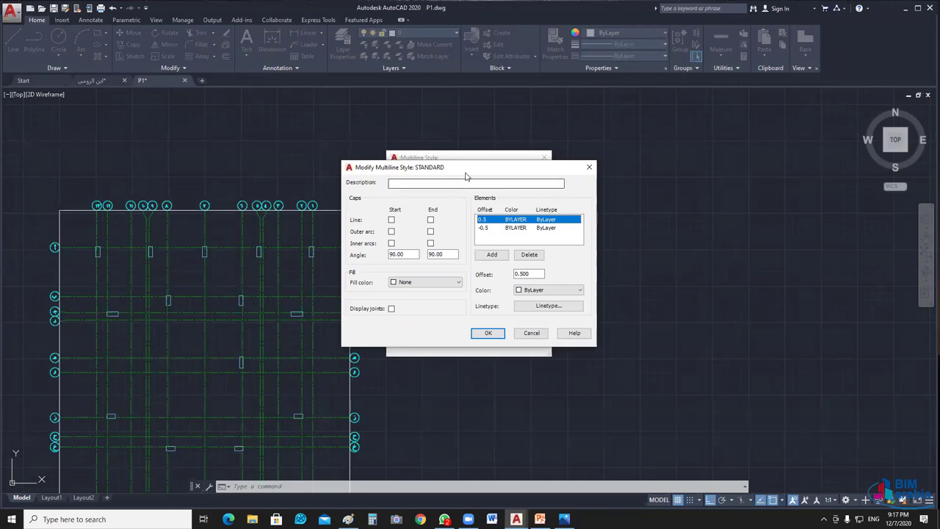
click(376, 118)
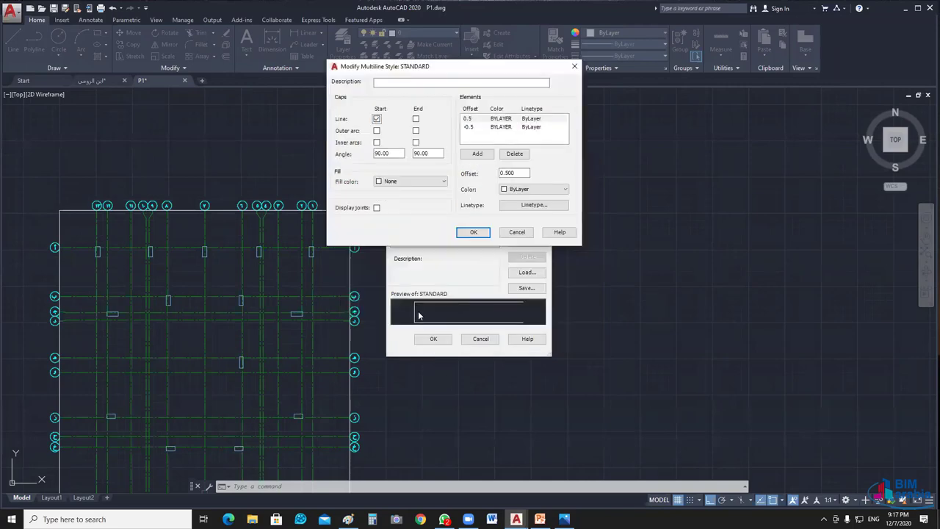
click(415, 118)
key(Return)
key(Return)
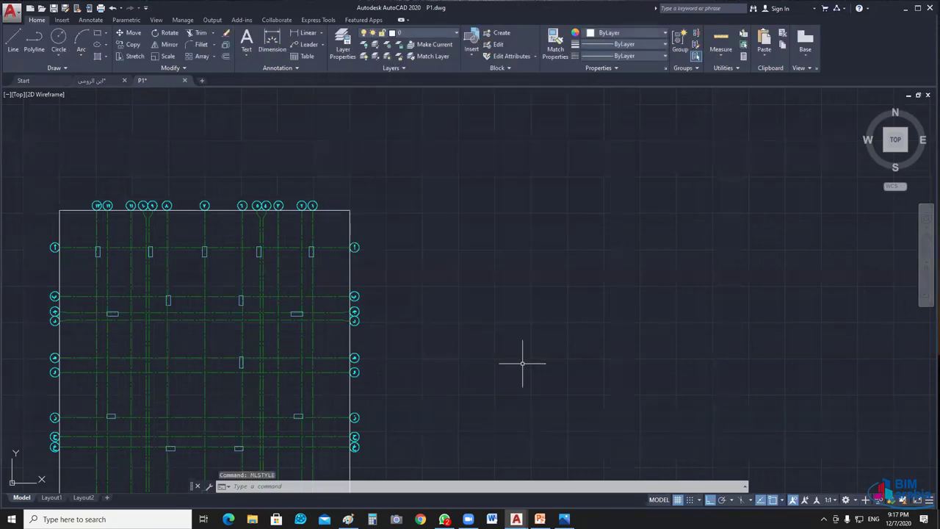
Step: Edit the STANDARD multiline style to add line caps at both start and end
text(ML)
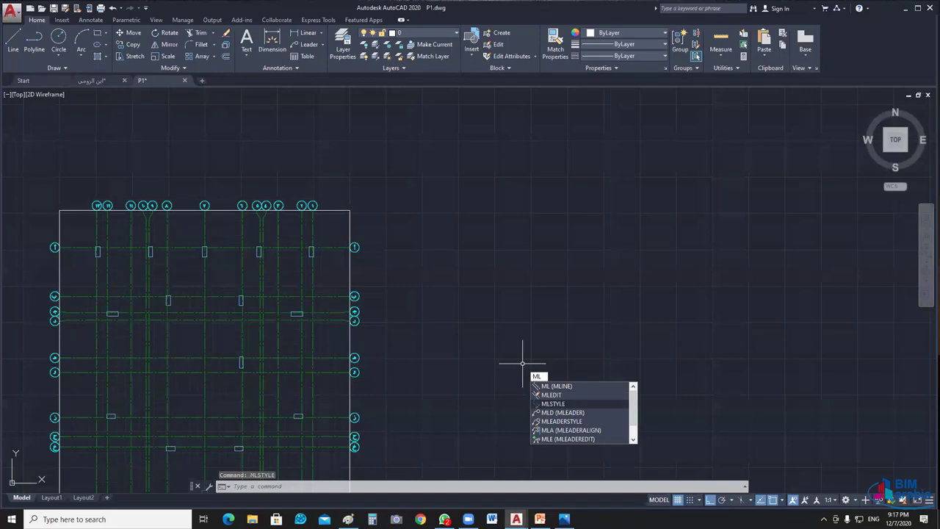
click(553, 403)
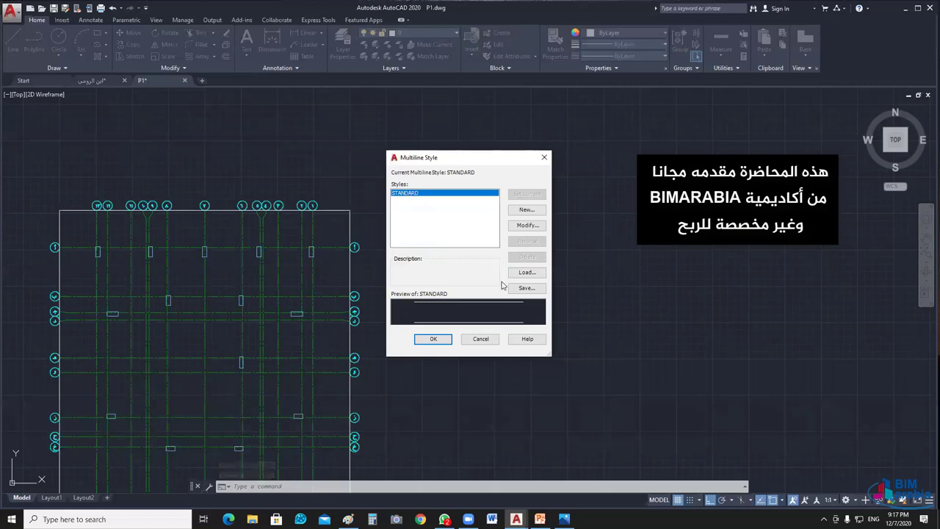
click(527, 225)
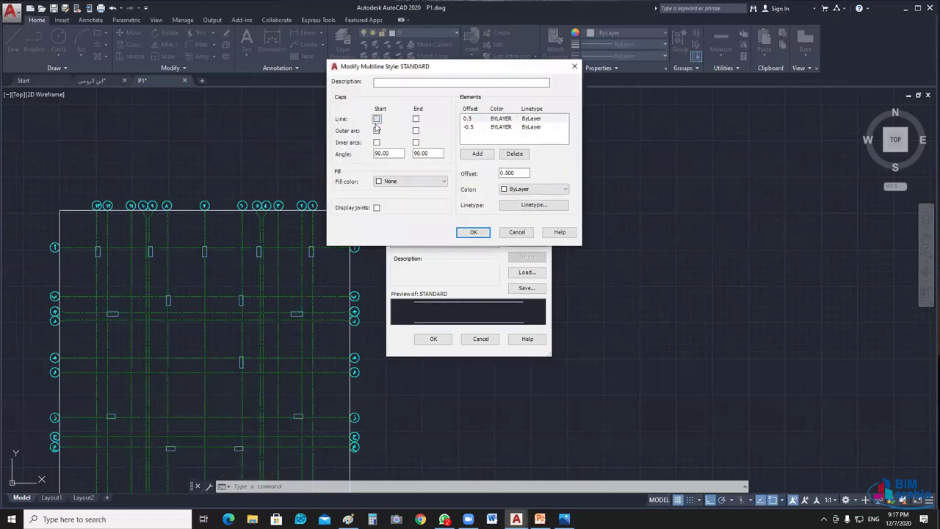
click(376, 119)
click(416, 119)
key(Return)
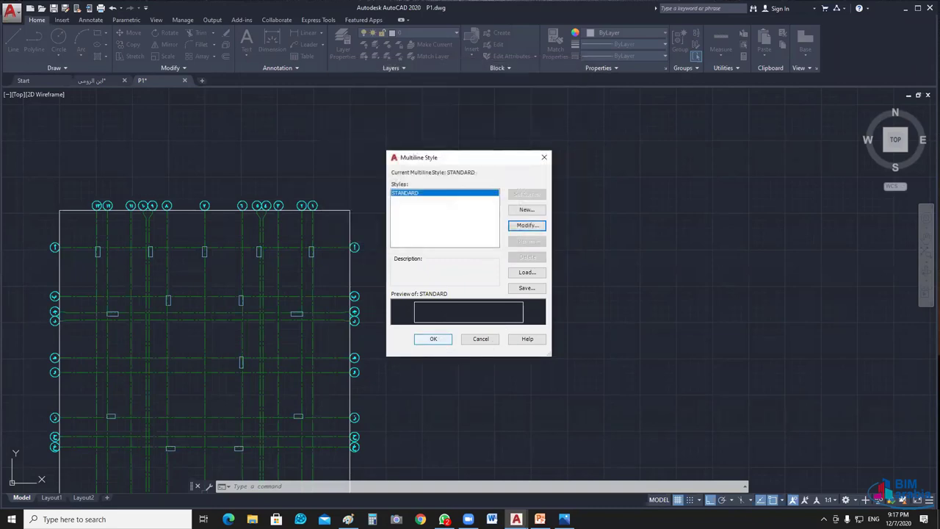
click(444, 342)
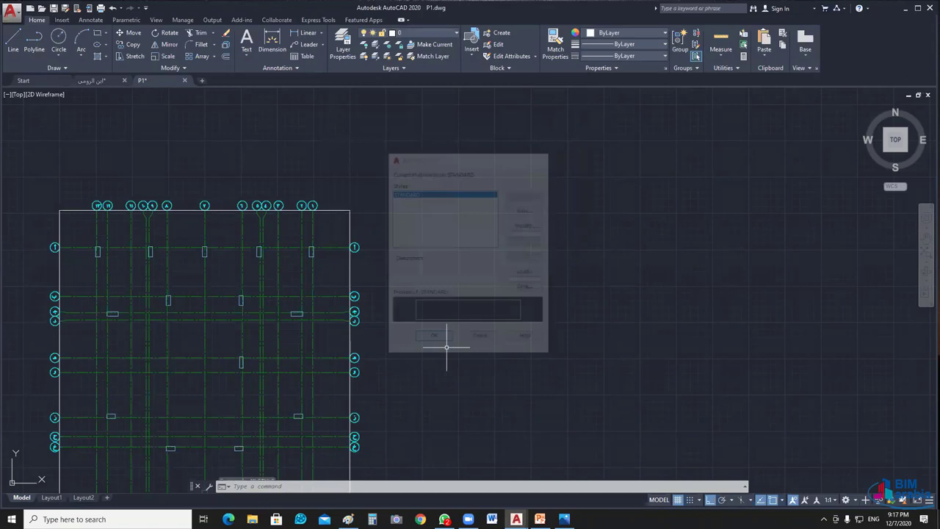
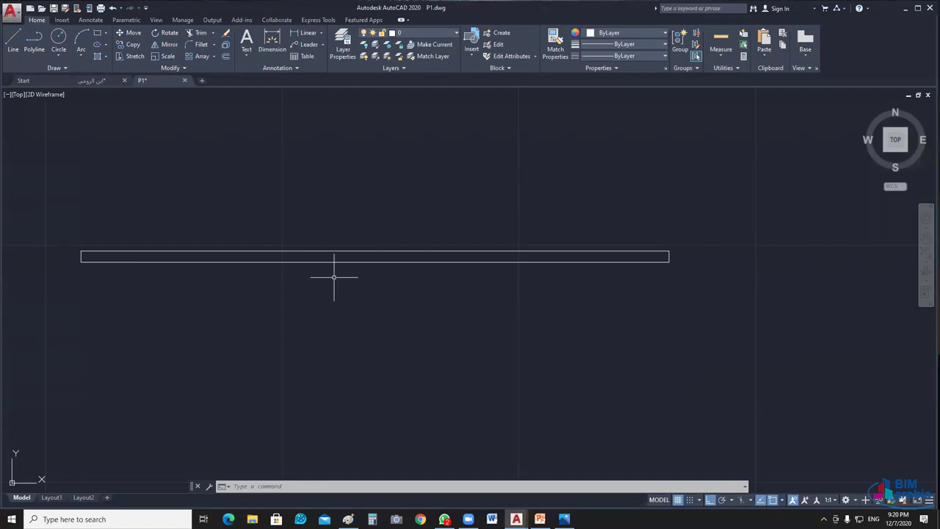
Step: Erase the long thin rectangle and bring the structural grid plan into view
drag(333, 277, 550, 294)
key(Delete)
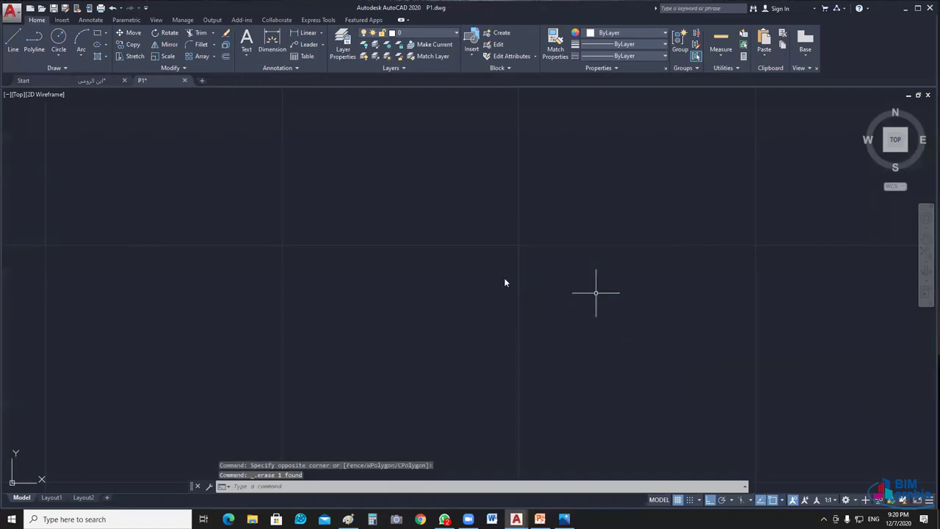
middle_drag(595, 292, 544, 260)
Step: Review the STANDARD multiline style, with elements at offsets 0.5 and -0.5, without changes
text(mlstyle)
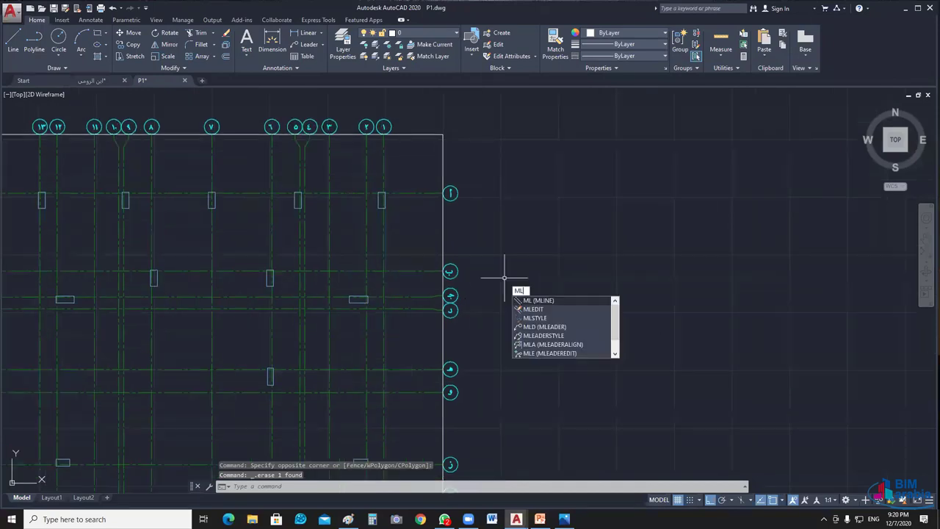
key(Return)
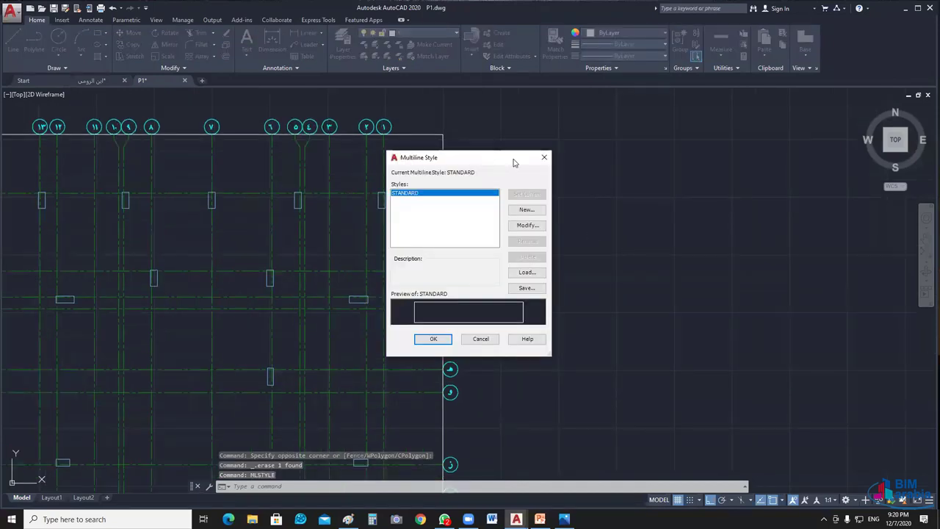
drag(514, 160, 625, 159)
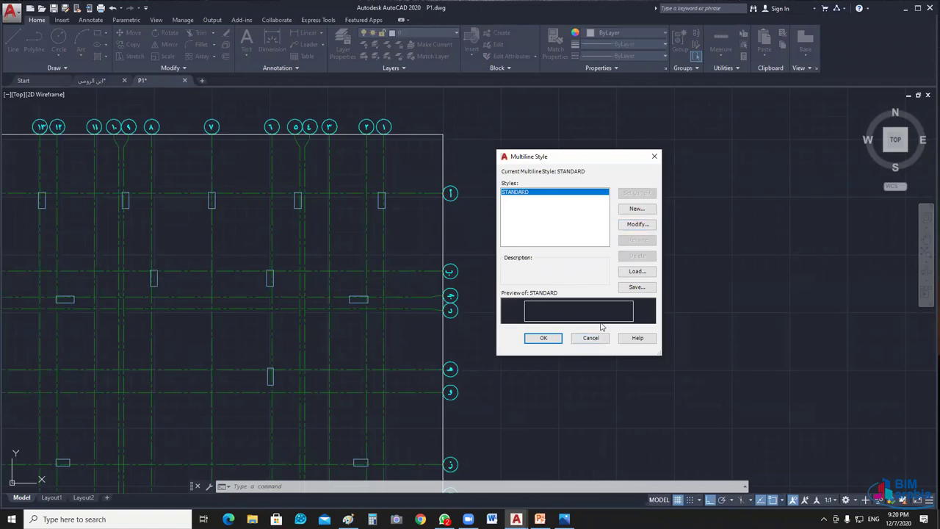
key(Escape)
text(m)
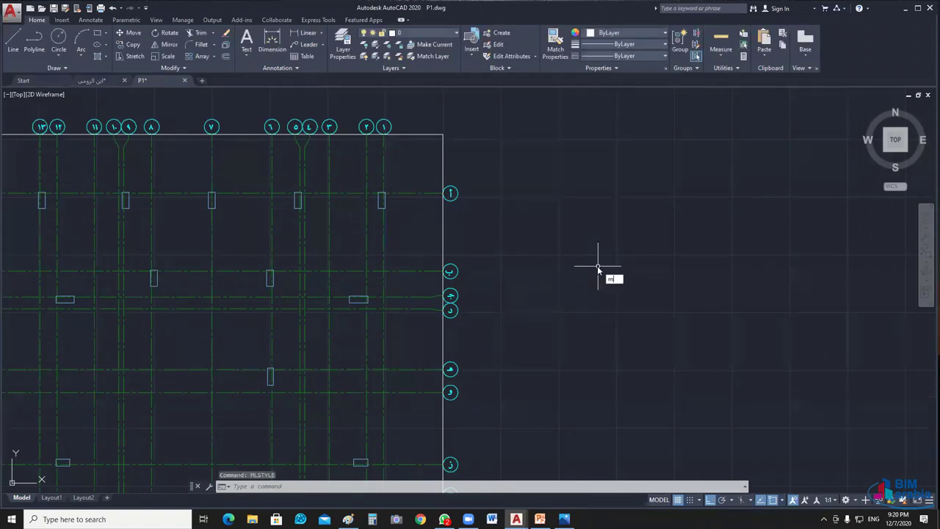
text(l)
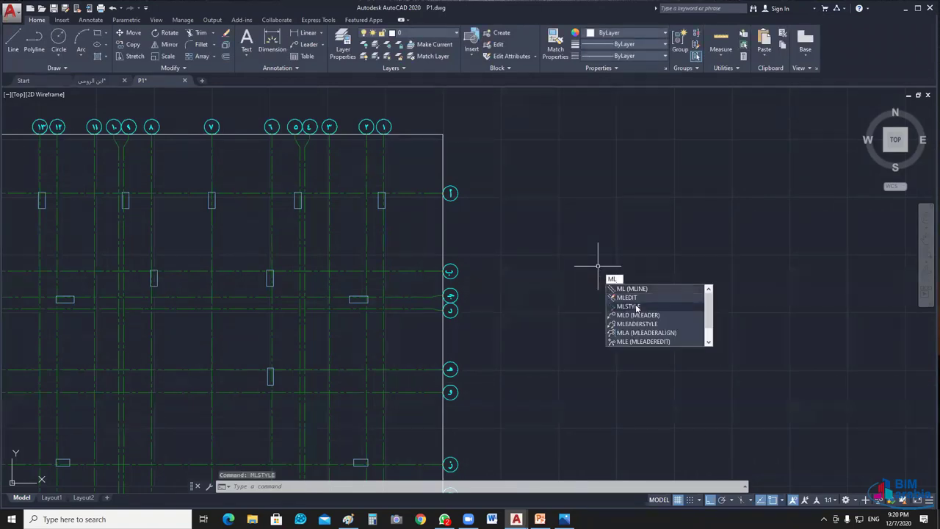
key(Return)
click(639, 228)
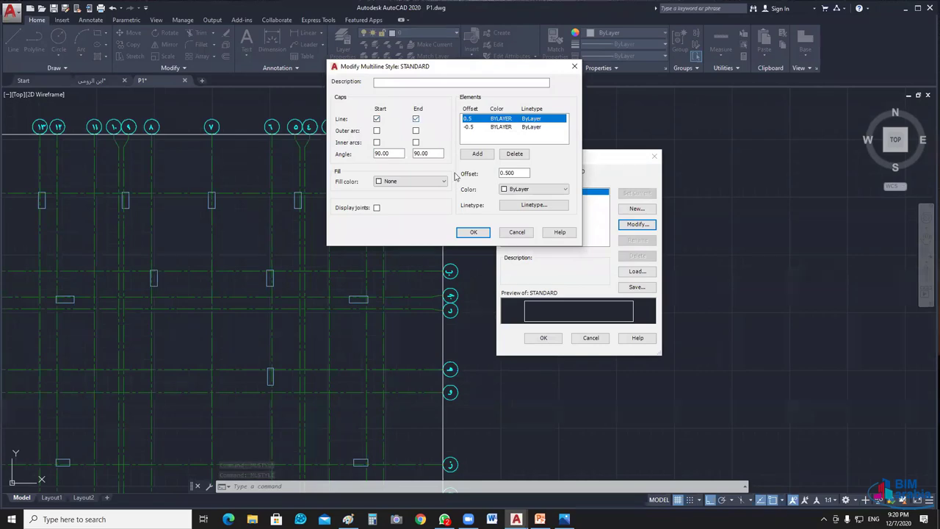
click(508, 234)
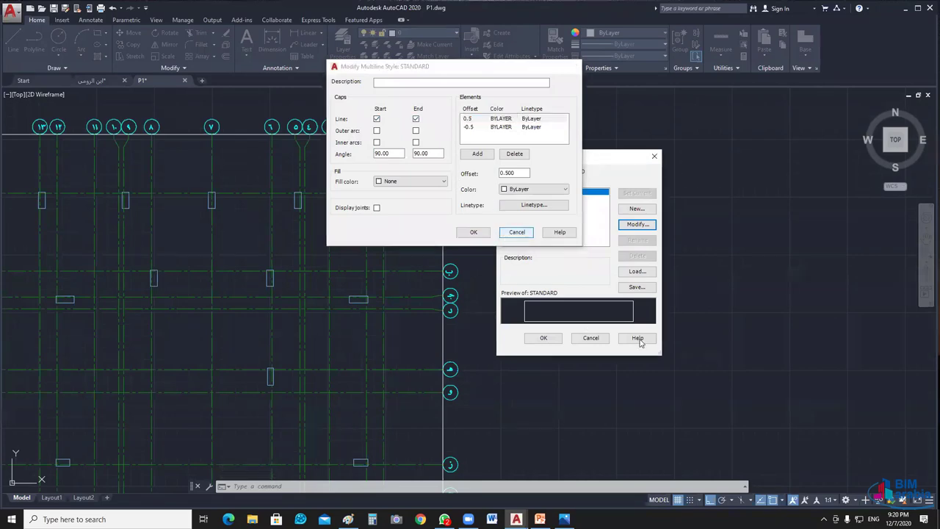
click(544, 338)
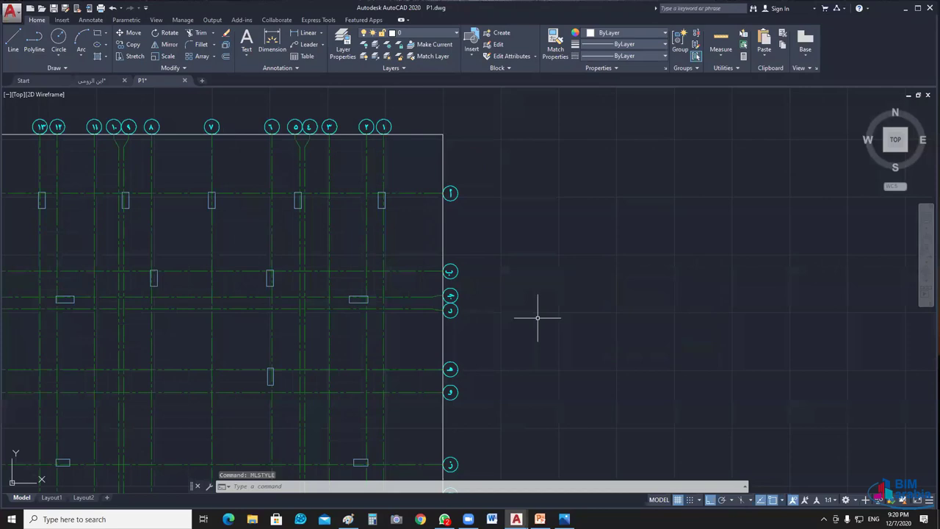
Step: Start a 0.12-scale multiline wall at a column on grid line أ and draw the first segment
scroll(537, 318, down, 2)
scroll(440, 247, up, 5)
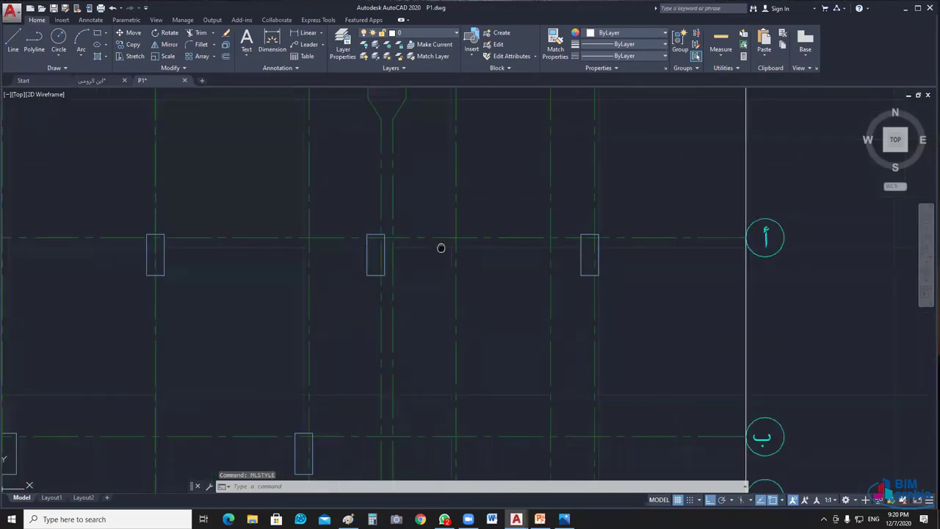
middle_drag(440, 248, 434, 260)
text(ml)
key(Return)
scroll(358, 237, up, 3)
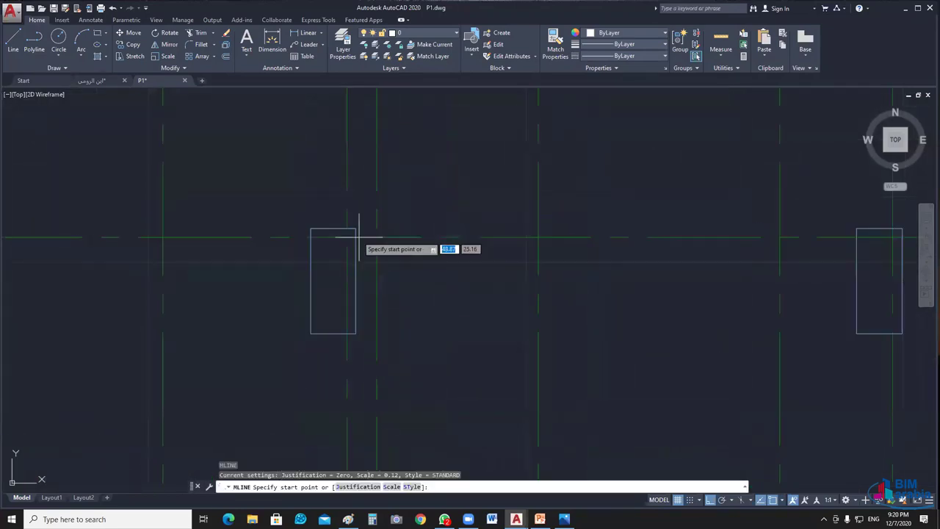
click(359, 237)
middle_drag(862, 242, 514, 242)
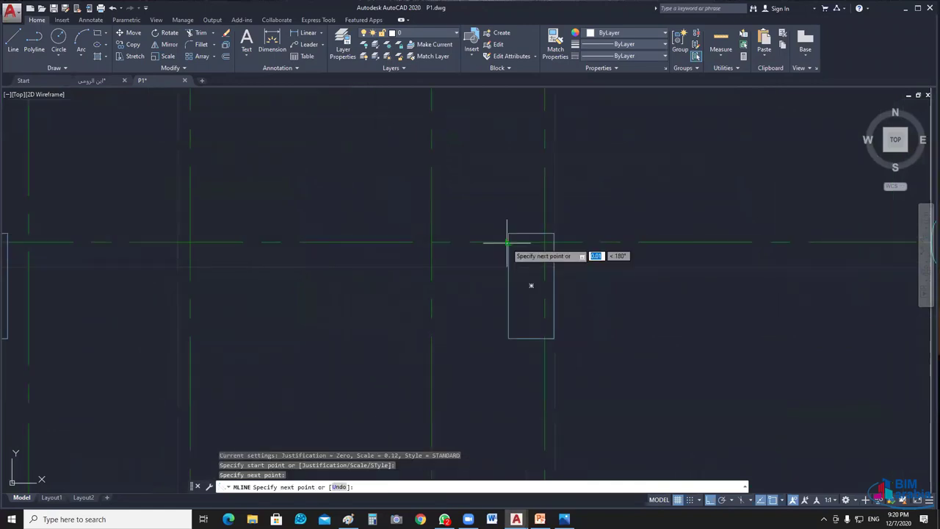
key(Return)
Step: Add further wall segments between columns along axis أ, ending at the column on axis 13
scroll(426, 288, down, 3)
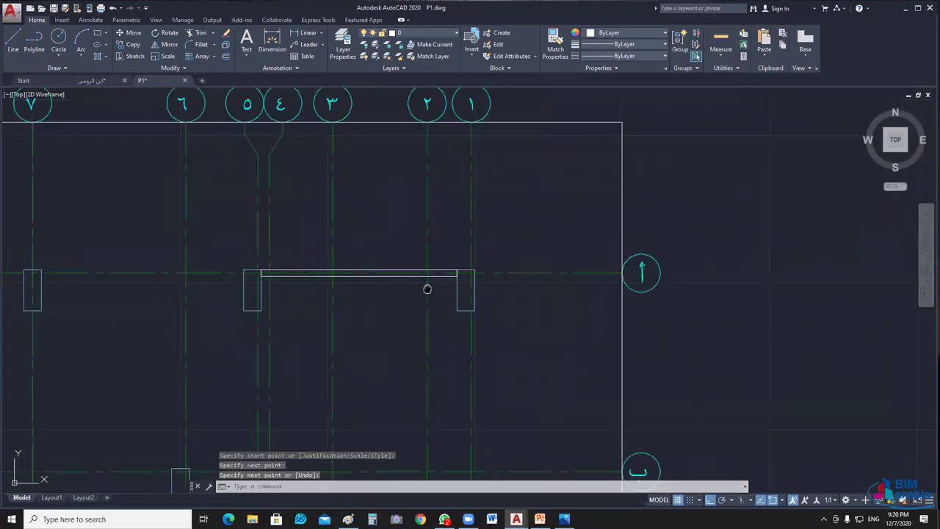
middle_drag(427, 289, 527, 269)
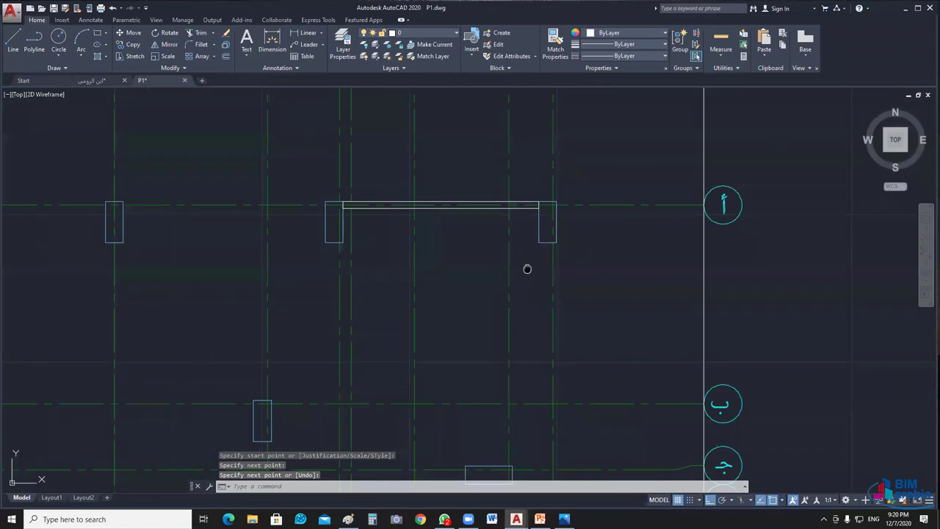
click(186, 221)
key(Return)
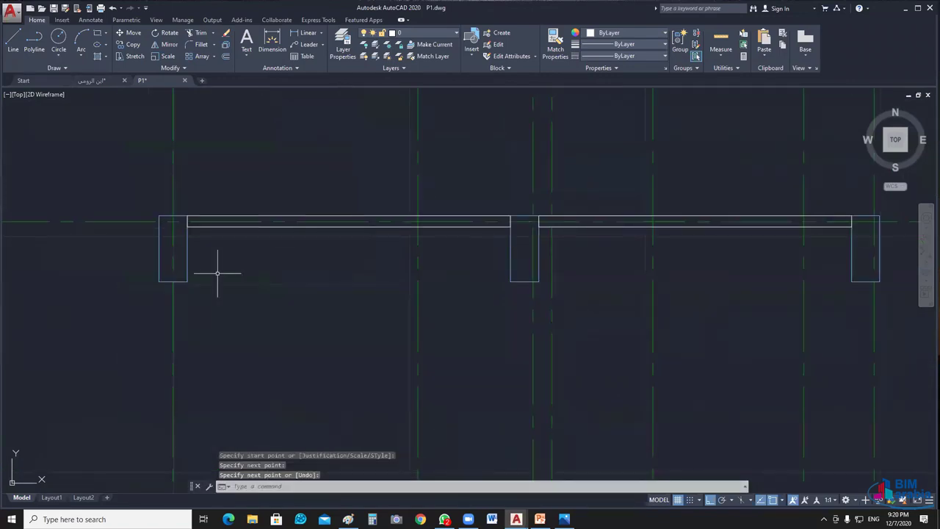
click(507, 220)
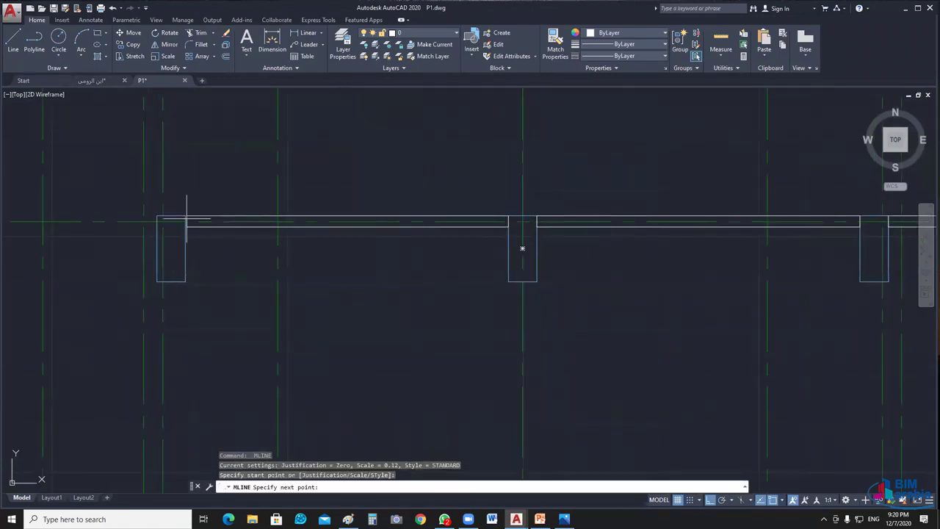
click(186, 220)
key(Return)
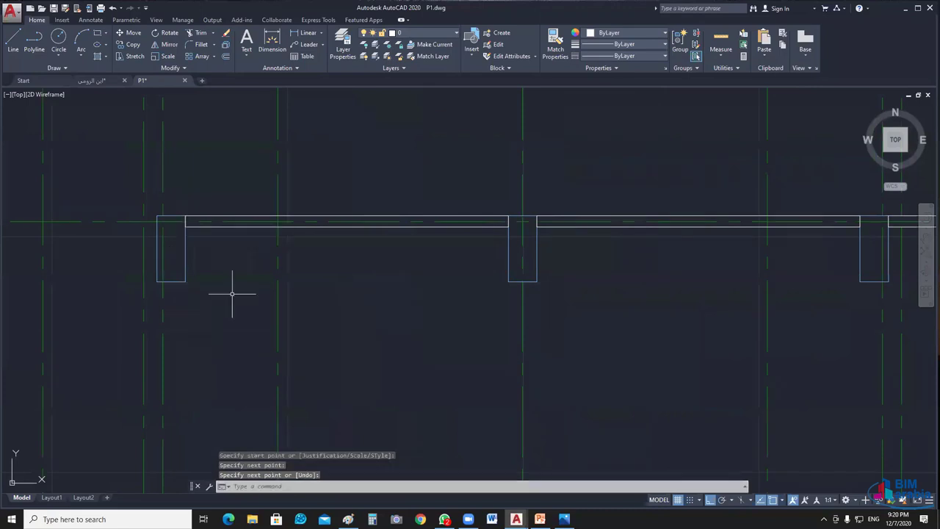
scroll(474, 289, up, 2)
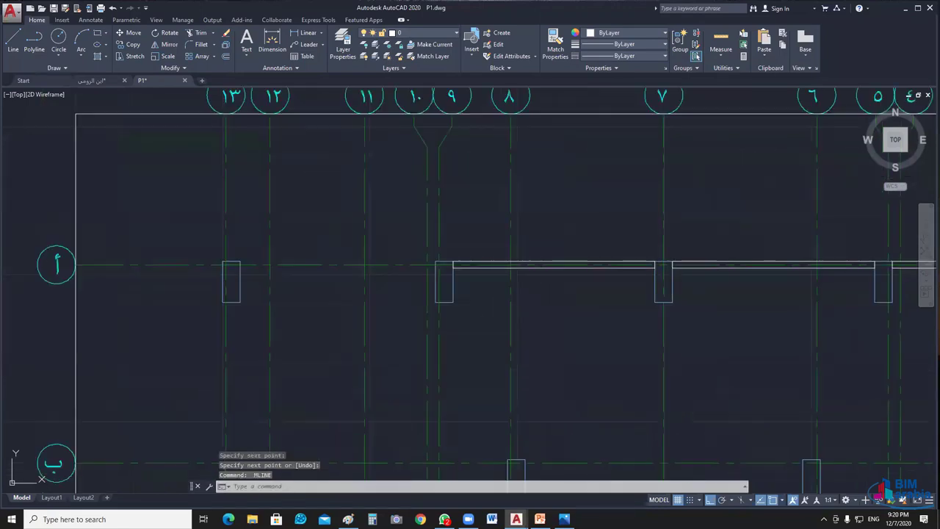
click(437, 264)
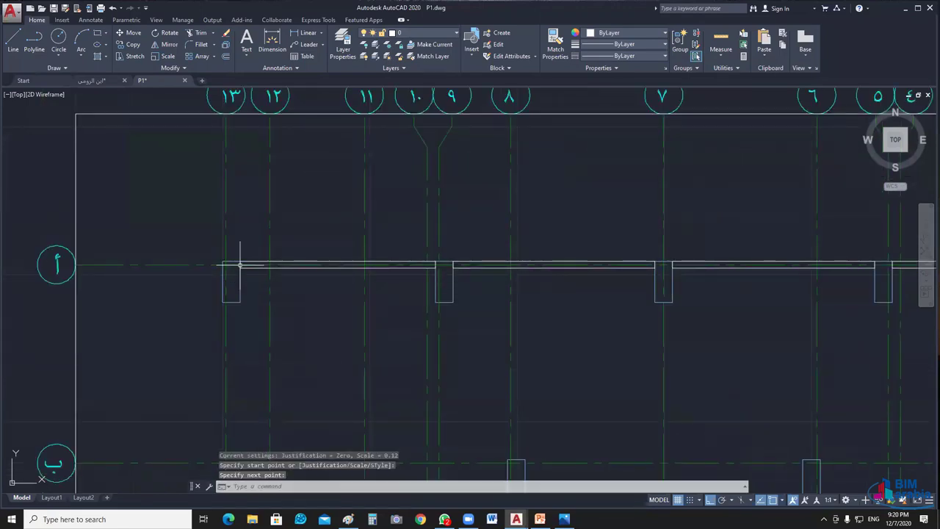
click(240, 265)
scroll(287, 227, down, 2)
Step: Switch to the reference drawing, turn its AX axis layer off and undo it, then centre the plan
middle_drag(289, 238, 298, 217)
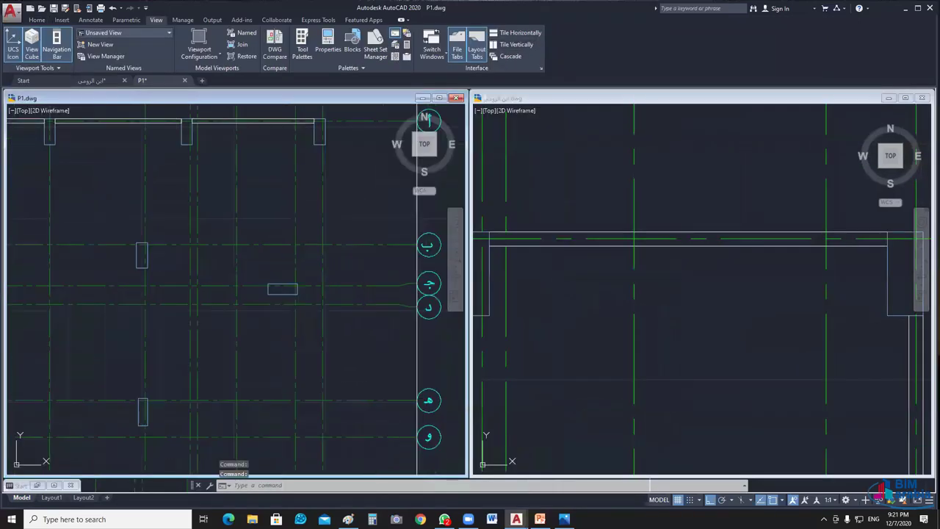
key(ctrl+Tab)
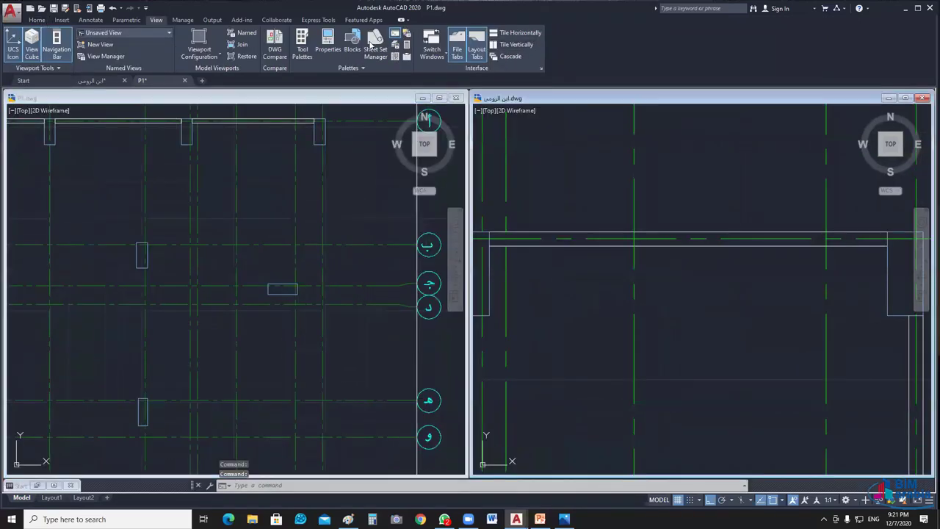
click(511, 151)
scroll(578, 246, down, 3)
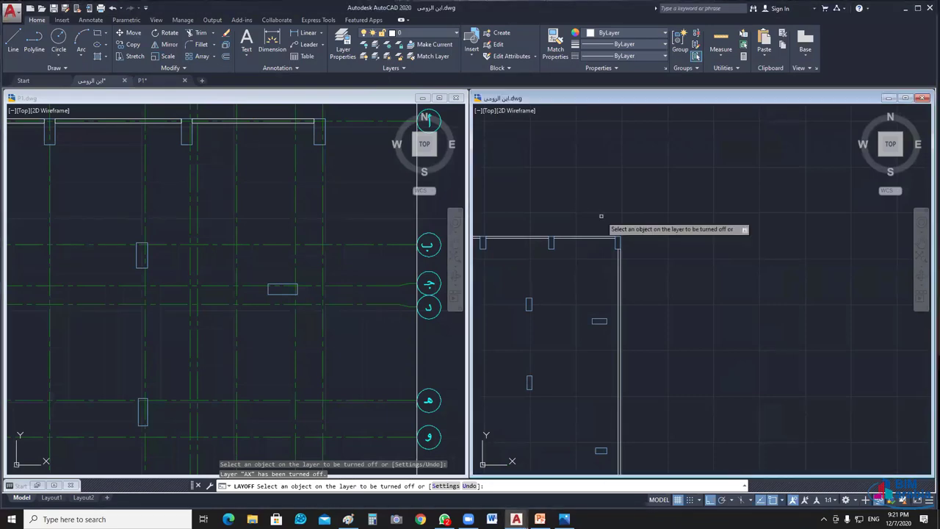
key(ctrl+z)
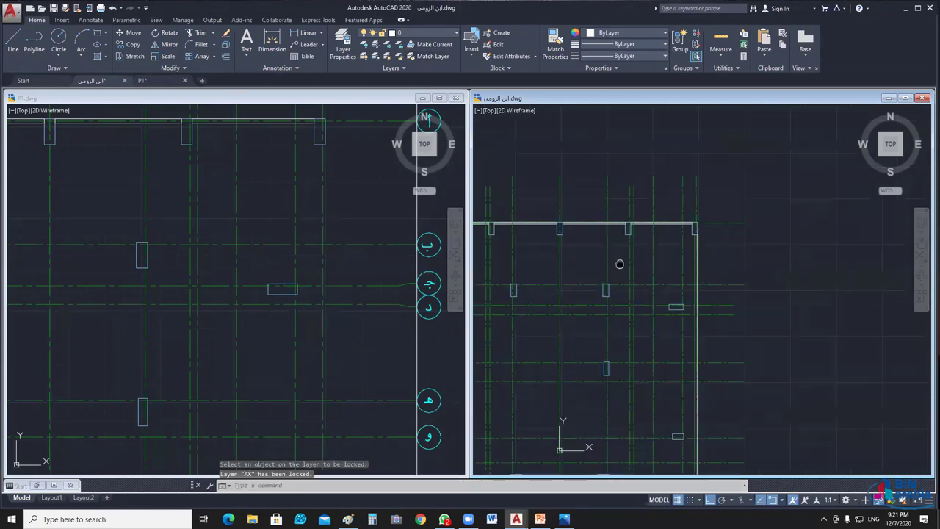
scroll(642, 237, down, 3)
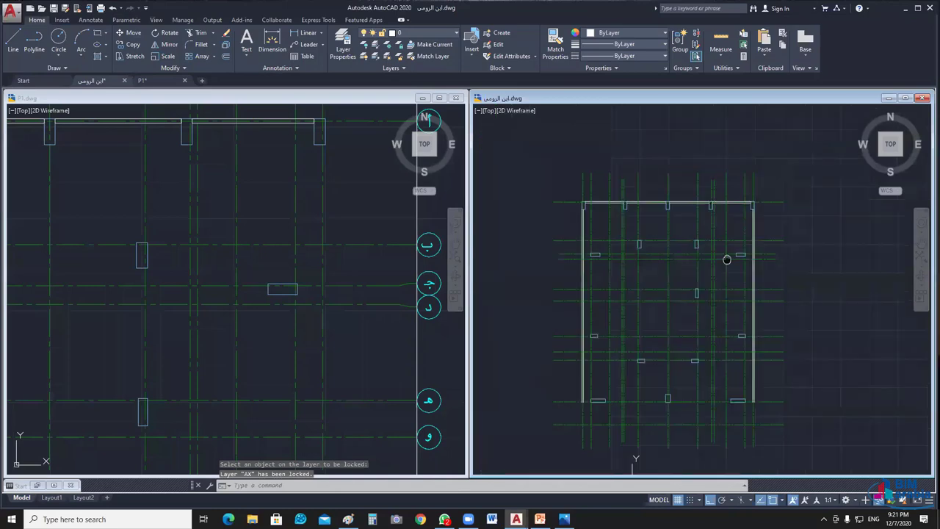
scroll(724, 260, down, 4)
middle_drag(676, 255, 575, 254)
Step: Turn all layers back on and end object isolation in the reference drawing
click(376, 57)
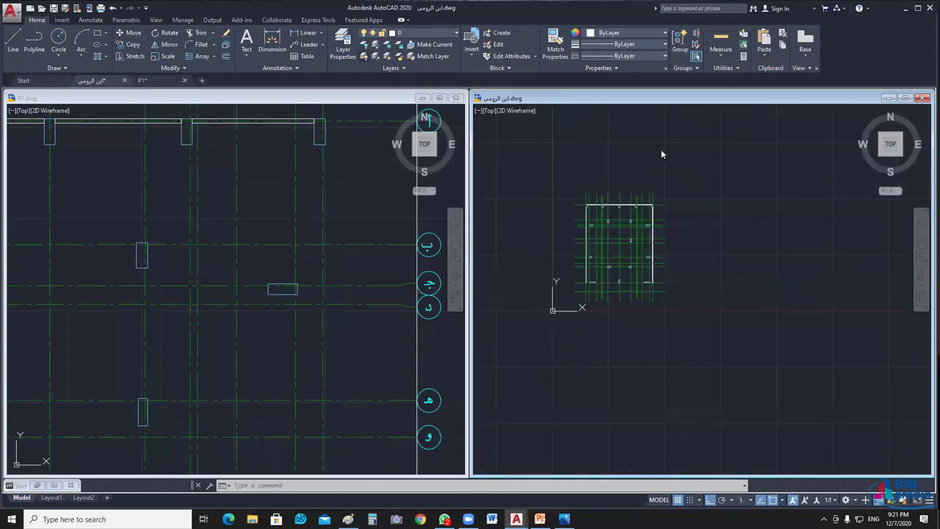
right_click(662, 149)
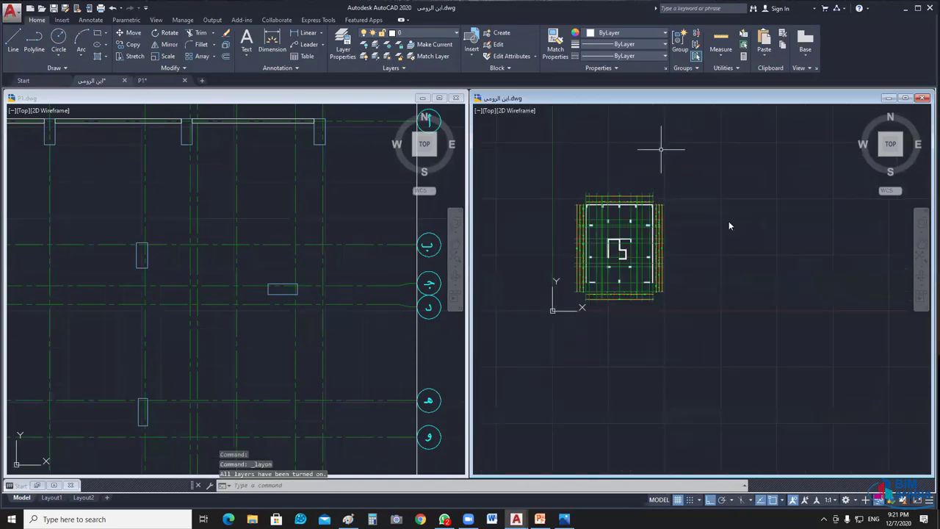
mouse_move(687, 195)
click(823, 218)
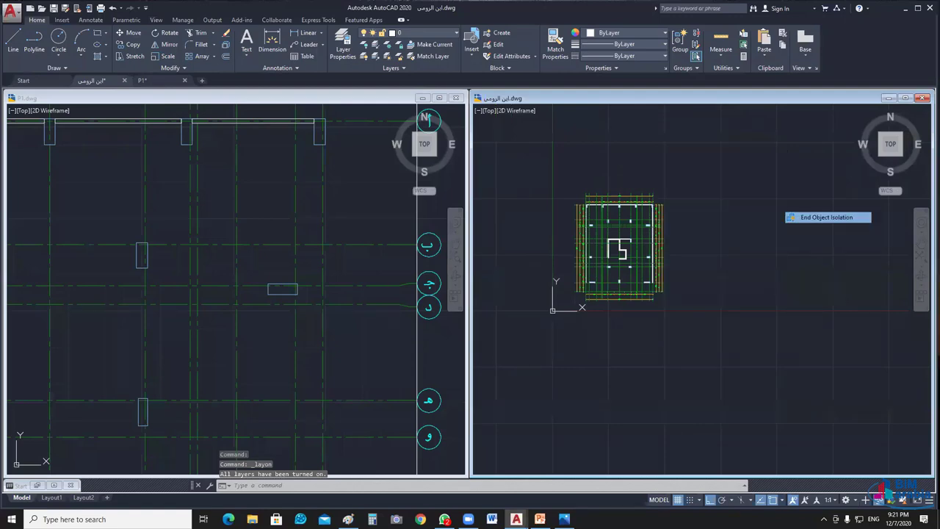
scroll(621, 210, up, 5)
scroll(621, 211, up, 2)
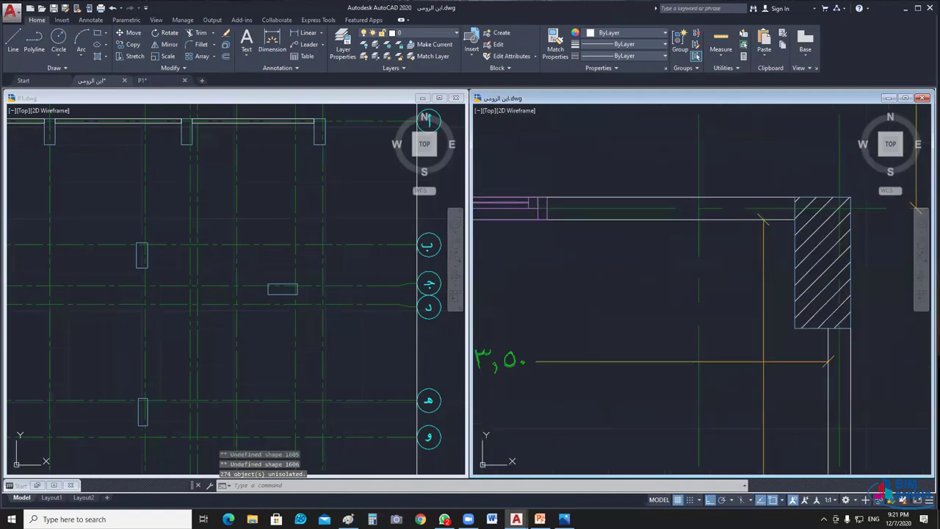
scroll(621, 210, down, 3)
scroll(609, 256, down, 2)
scroll(609, 256, up, 4)
Step: Select the hatched column and all similar objects, then cancel that selection
click(617, 217)
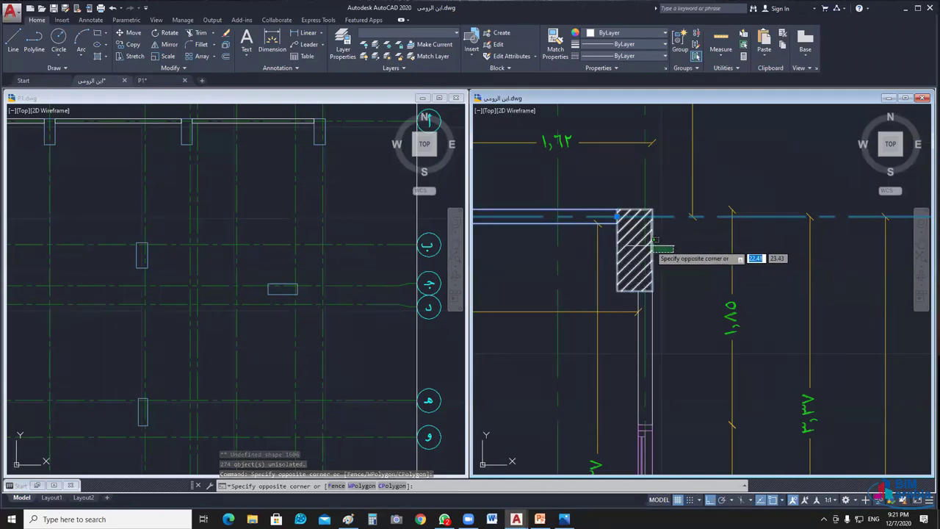
click(629, 243)
scroll(625, 237, up, 5)
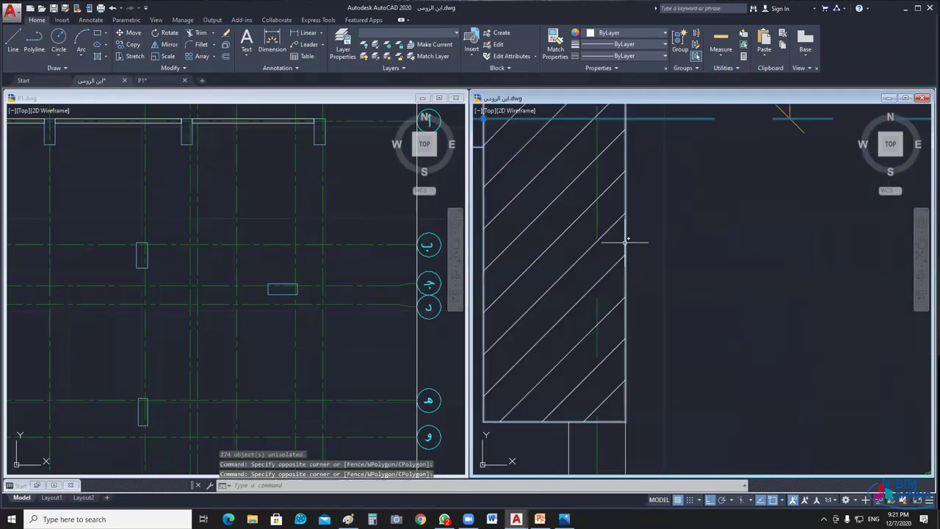
scroll(685, 284, down, 6)
right_click(709, 407)
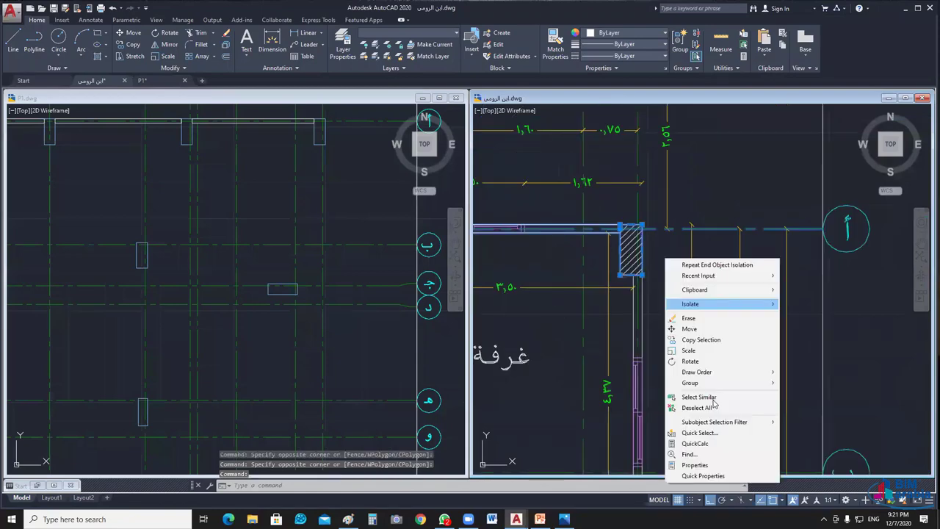
click(683, 390)
scroll(670, 207, down, 10)
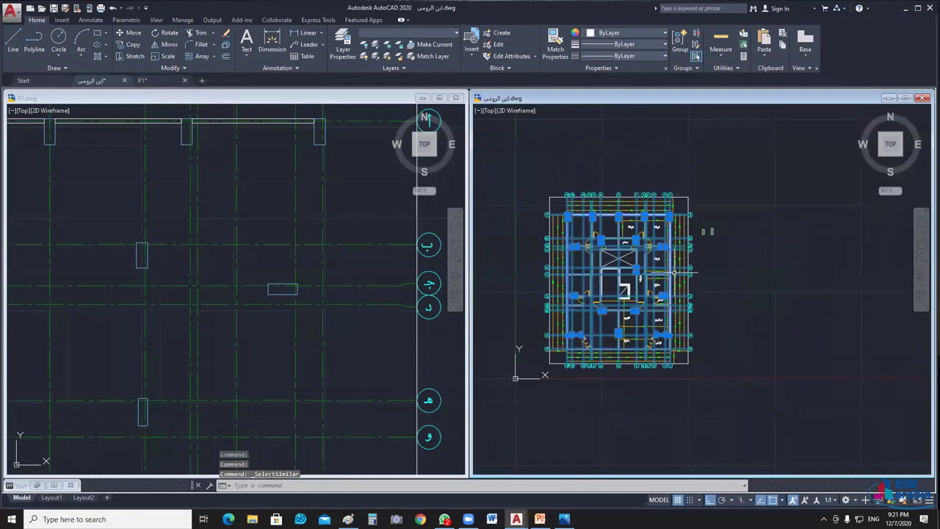
scroll(610, 297, up, 4)
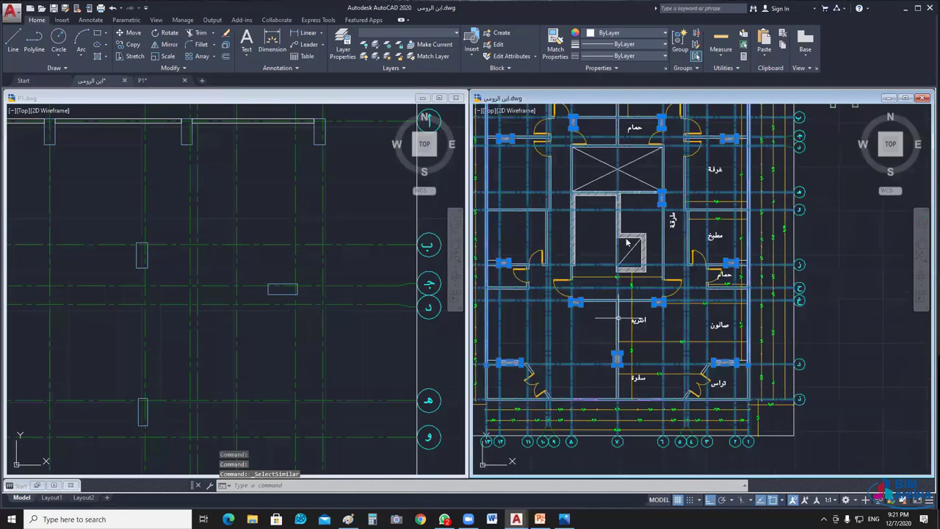
scroll(626, 242, up, 2)
right_click(585, 321)
key(Escape)
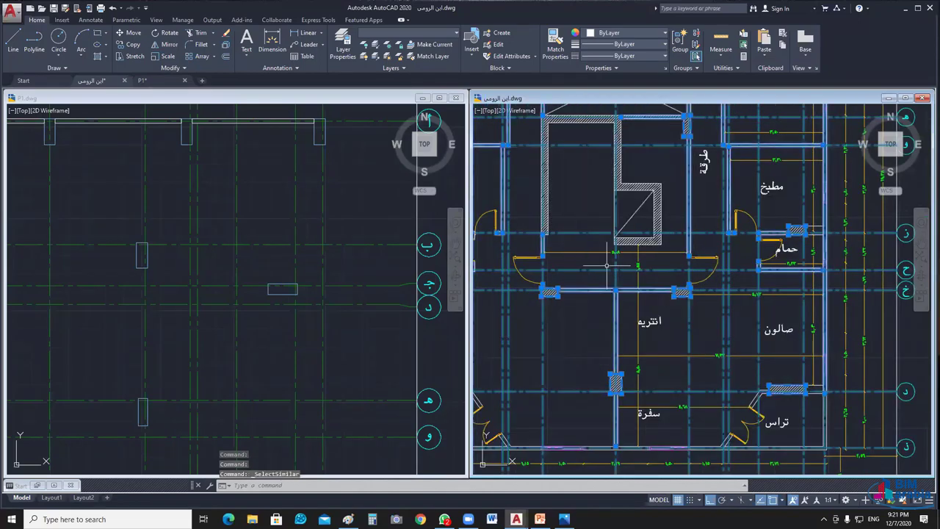
scroll(607, 265, down, 5)
scroll(631, 322, up, 5)
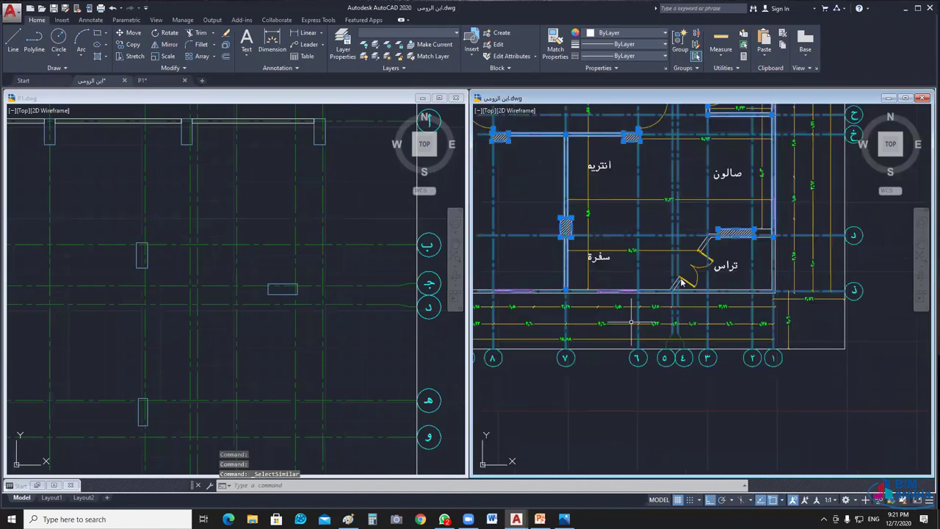
scroll(722, 412, up, 4)
Step: Select all walls similar to a terrace wall, isolate the 95 objects, then activate P1.dwg
right_click(722, 411)
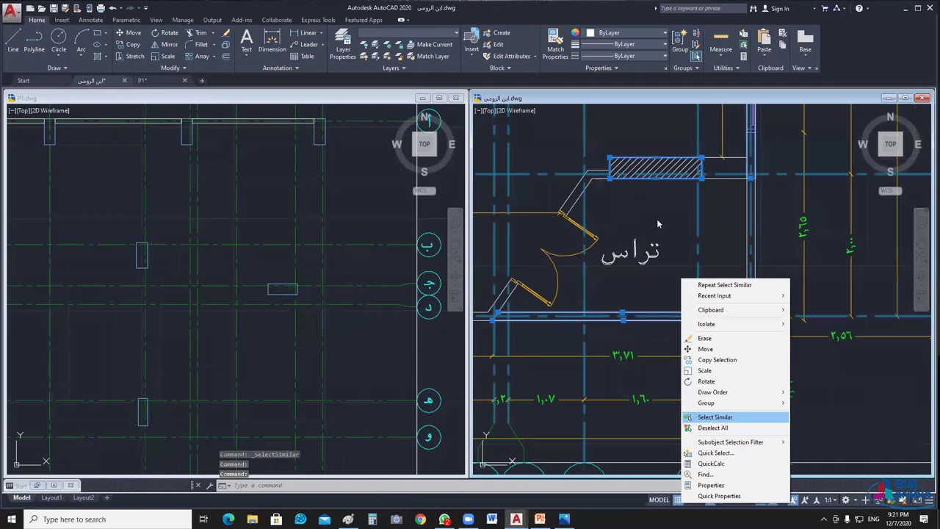
click(714, 417)
scroll(674, 322, down, 5)
scroll(647, 295, up, 5)
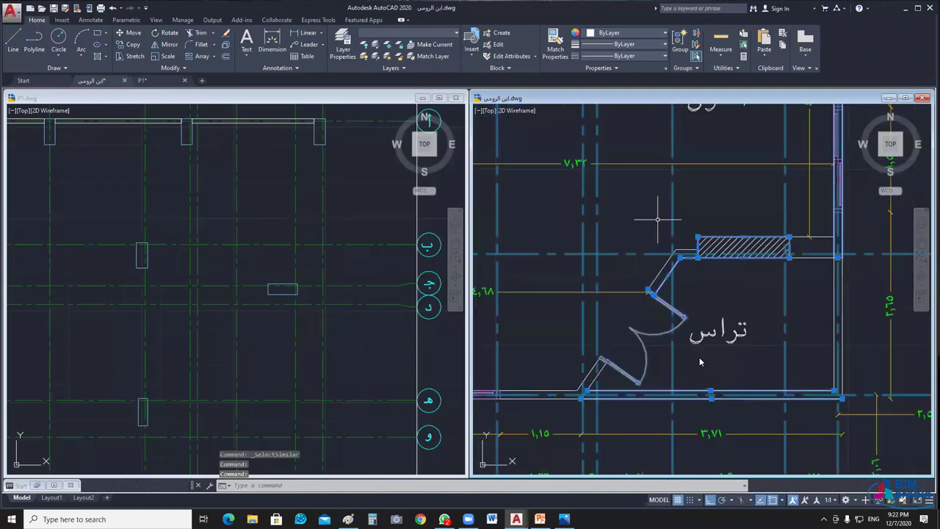
right_click(647, 219)
click(670, 307)
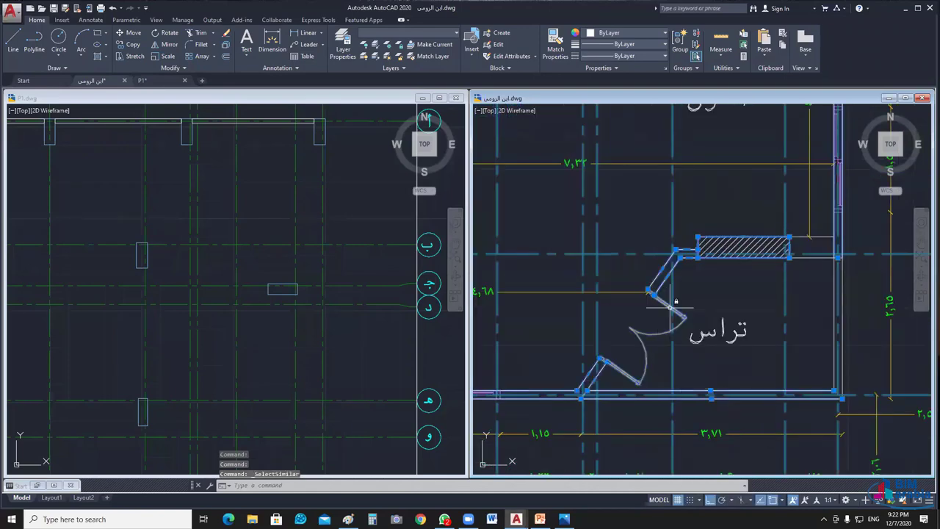
scroll(760, 127, down, 5)
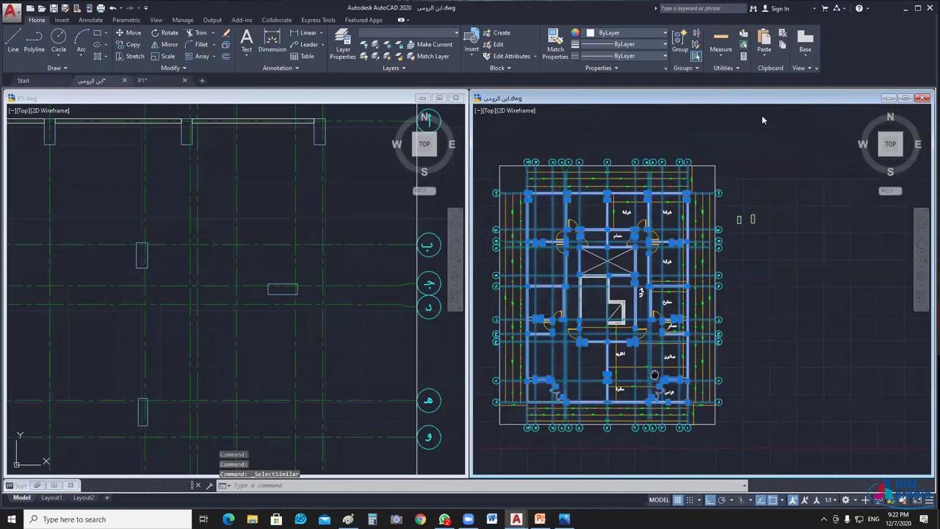
right_click(761, 114)
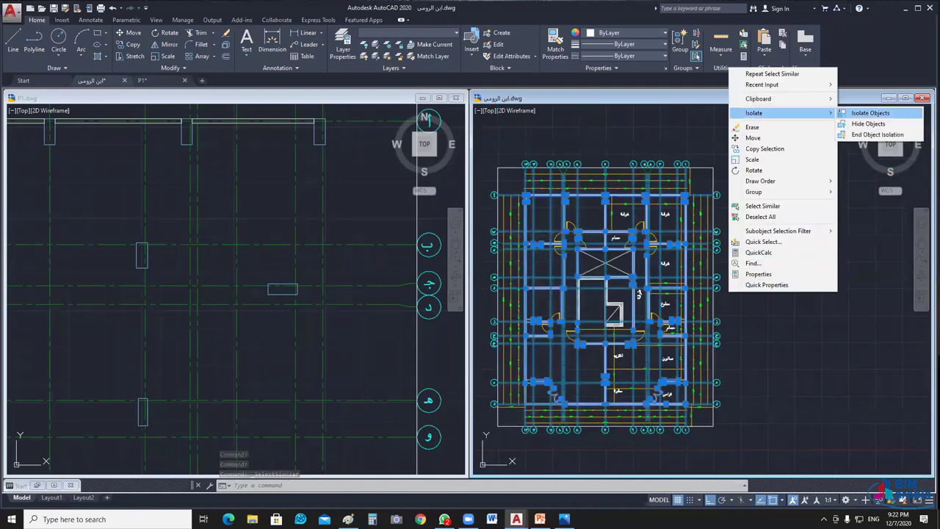
click(871, 113)
middle_drag(673, 249, 676, 254)
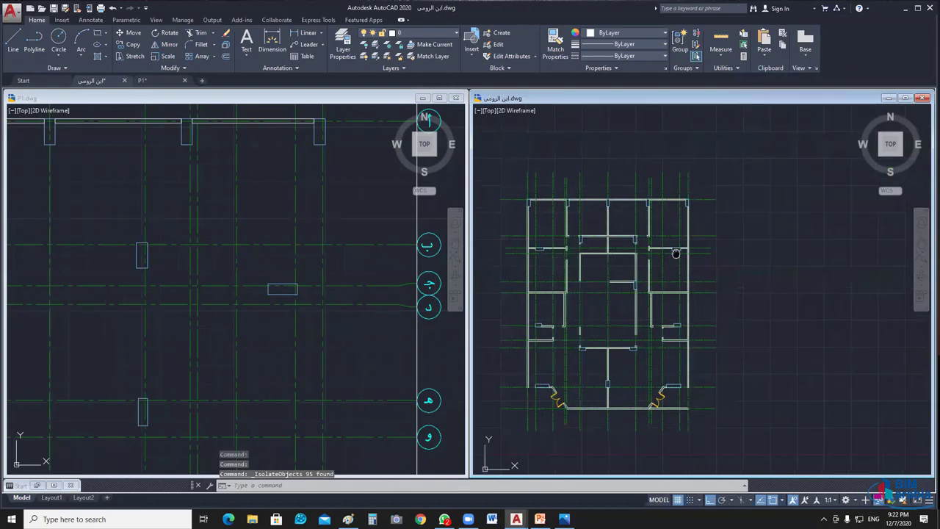
scroll(658, 178, up, 2)
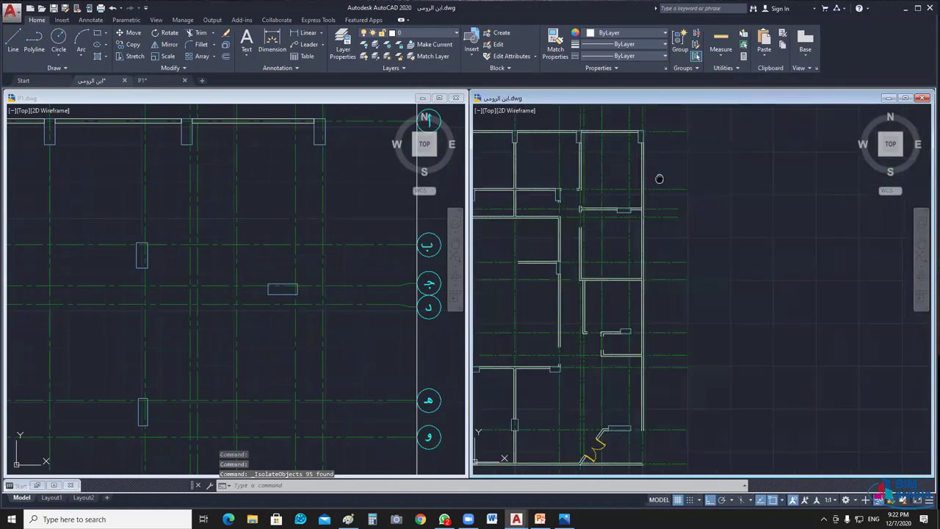
click(346, 325)
Step: Draw a vertical multiline wall from the top-right column corner down to the horizontal grid line
text(ml)
key(Return)
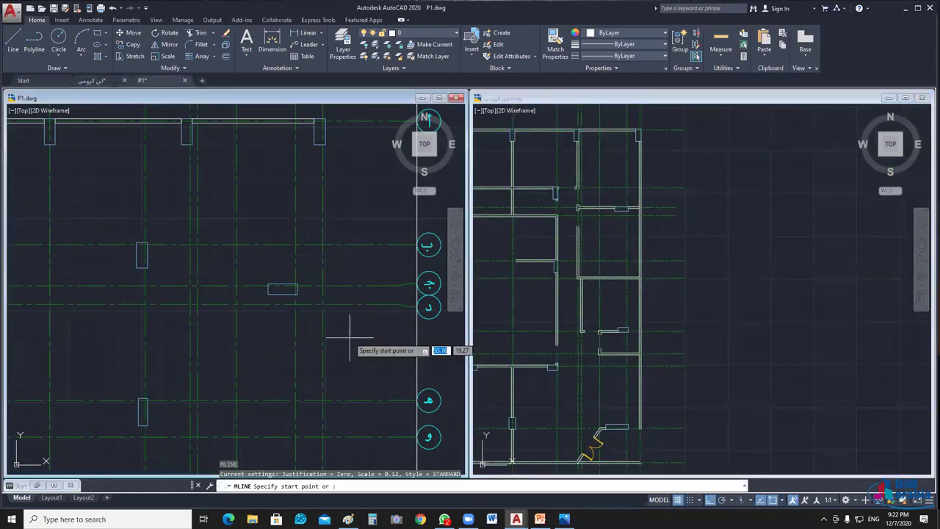
scroll(316, 165, up, 3)
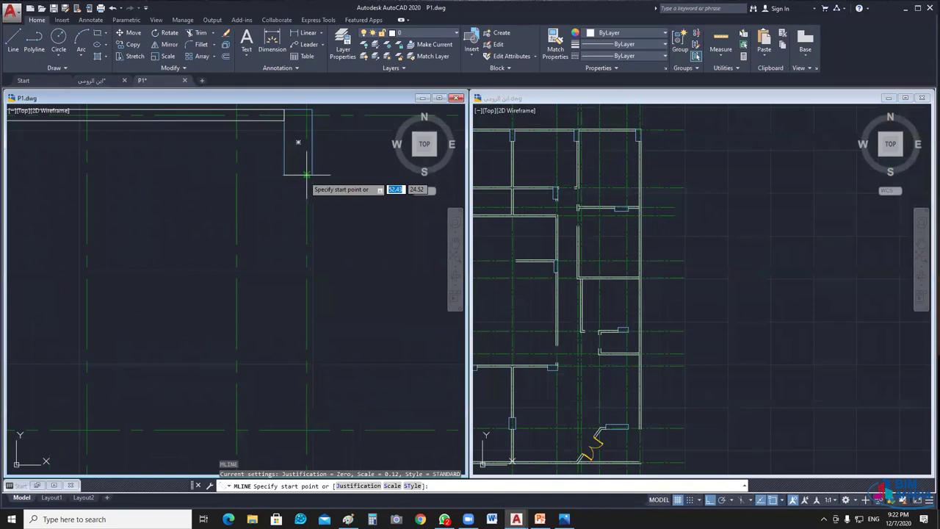
click(306, 174)
scroll(321, 268, down, 5)
middle_drag(335, 446, 339, 303)
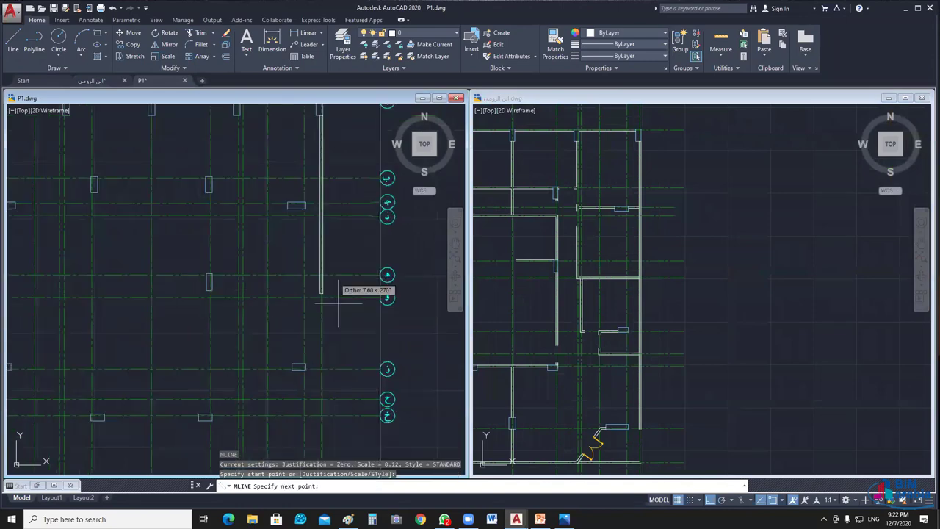
mouse_move(359, 476)
middle_down()
mouse_move(358, 357)
mouse_move(336, 227)
middle_up()
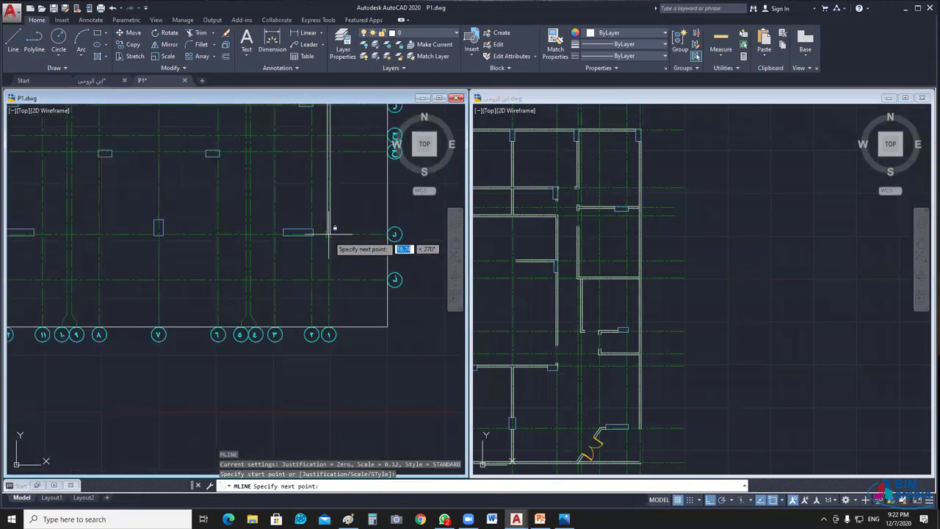
scroll(329, 236, up, 3)
click(322, 220)
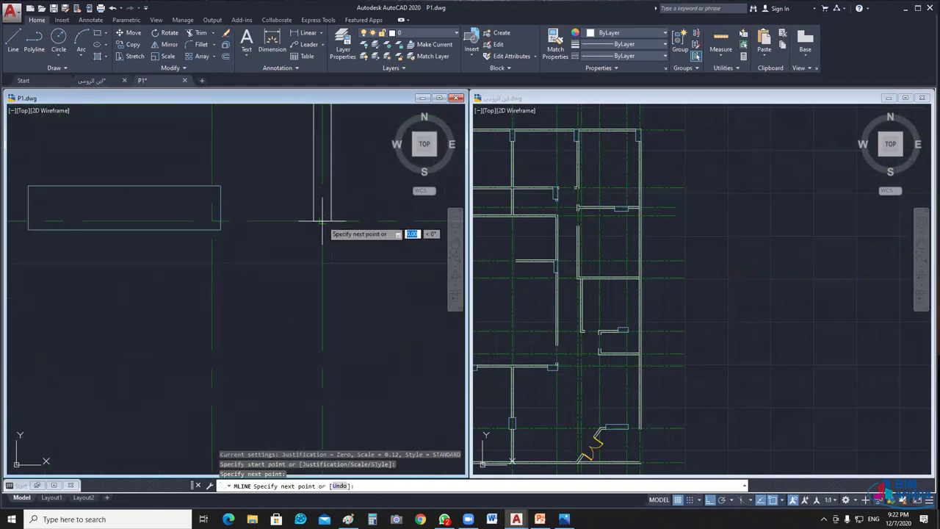
key(Return)
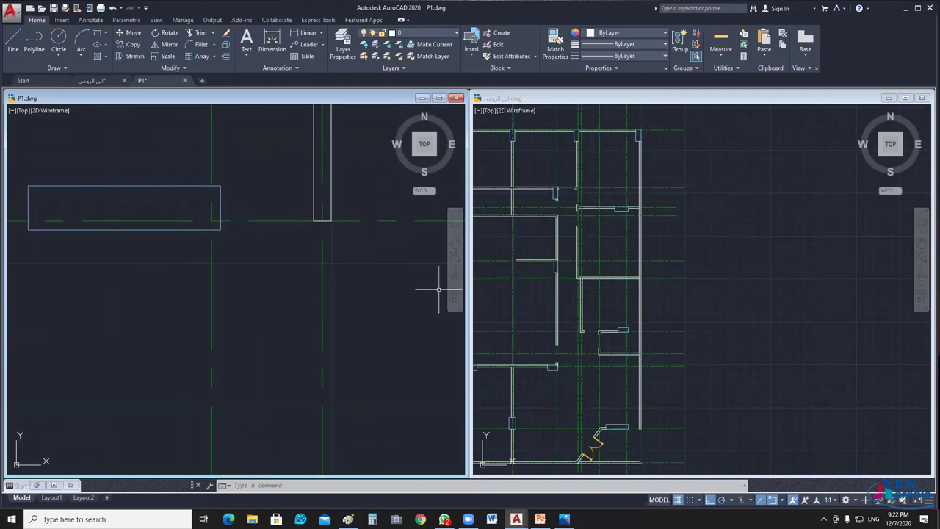
click(664, 403)
middle_drag(664, 402, 720, 407)
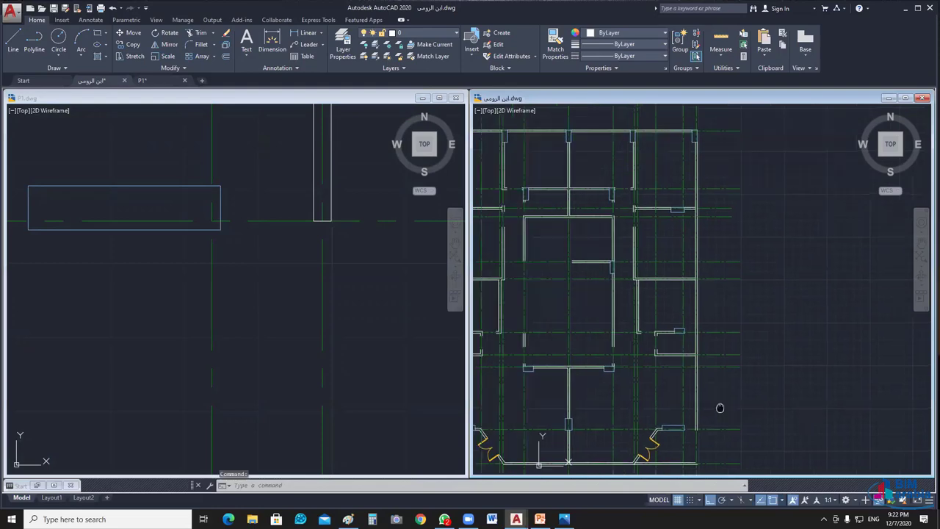
scroll(663, 299, up, 2)
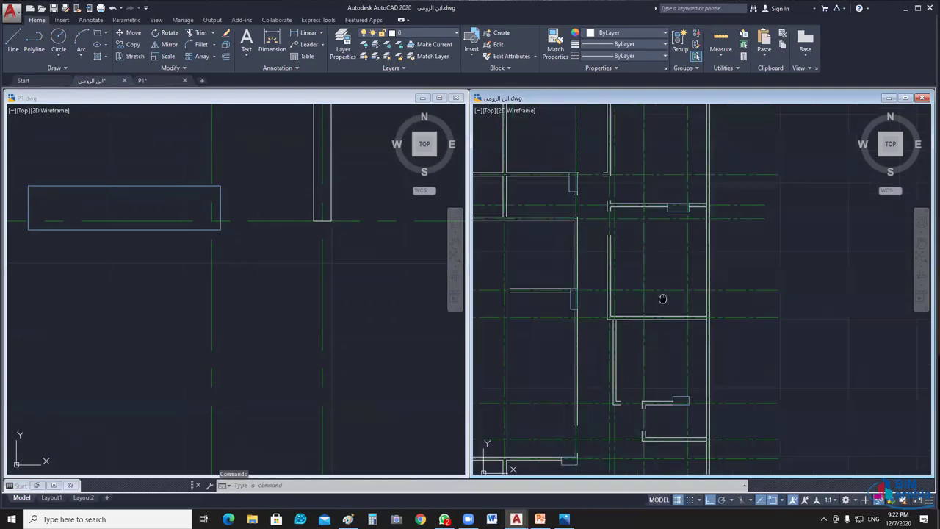
scroll(662, 299, down, 2)
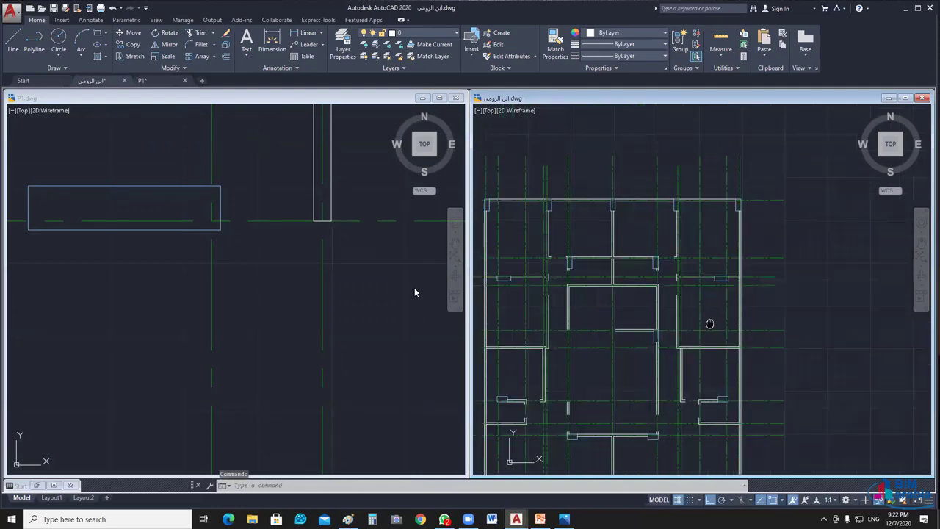
middle_drag(710, 323, 714, 299)
click(266, 289)
scroll(263, 305, down, 3)
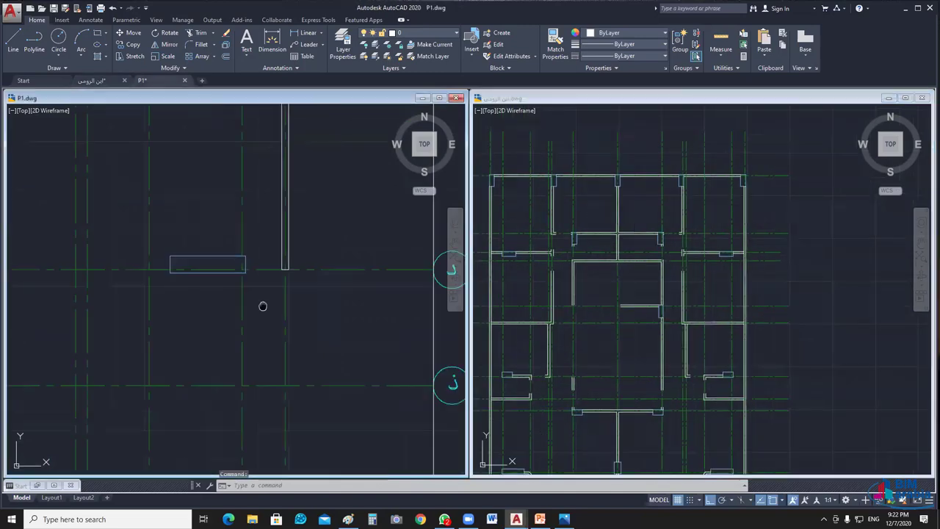
scroll(263, 306, down, 3)
scroll(364, 354, down, 2)
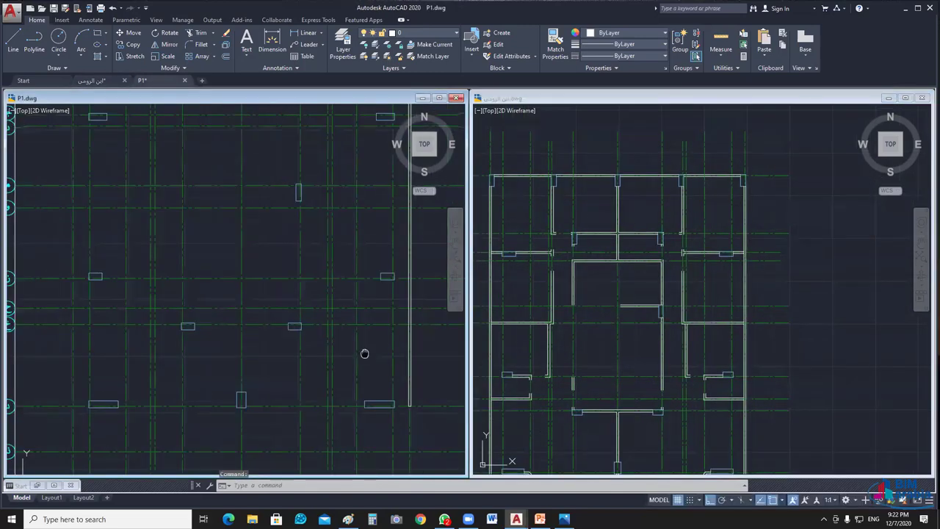
scroll(335, 354, up, 3)
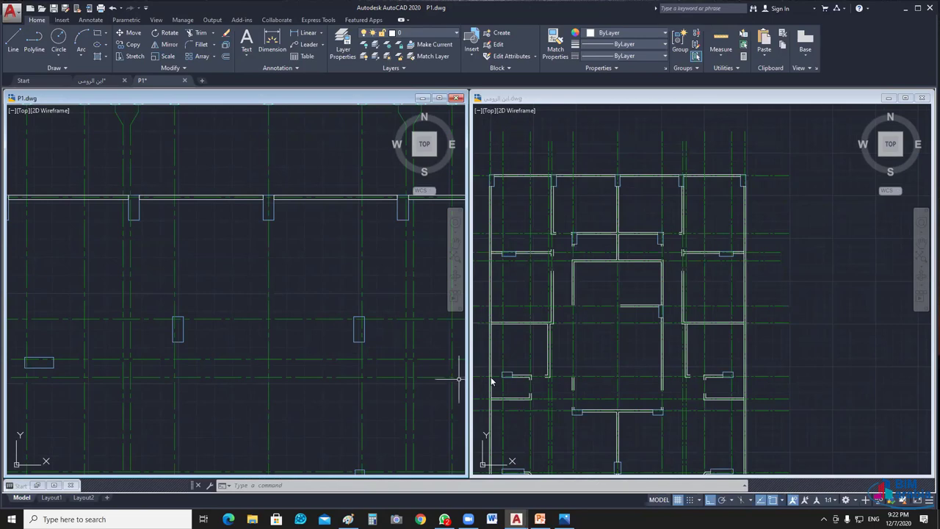
click(158, 21)
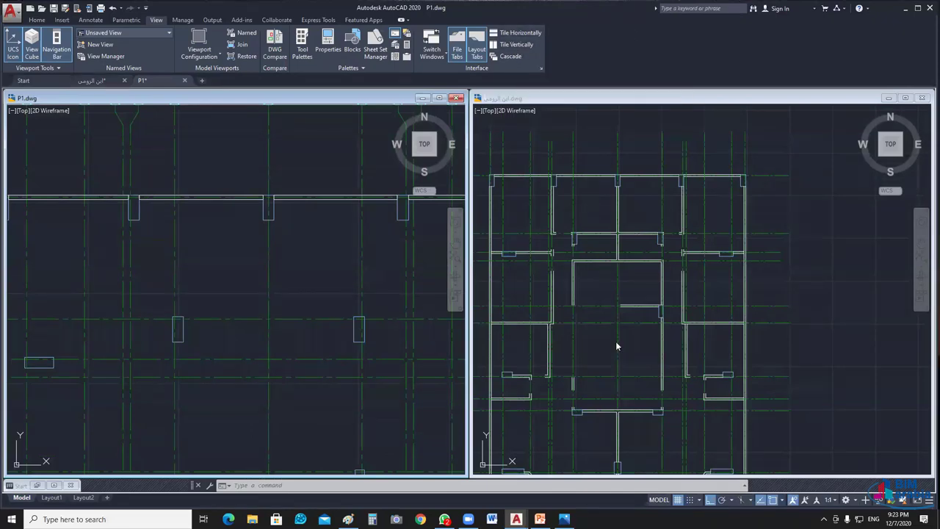
click(514, 32)
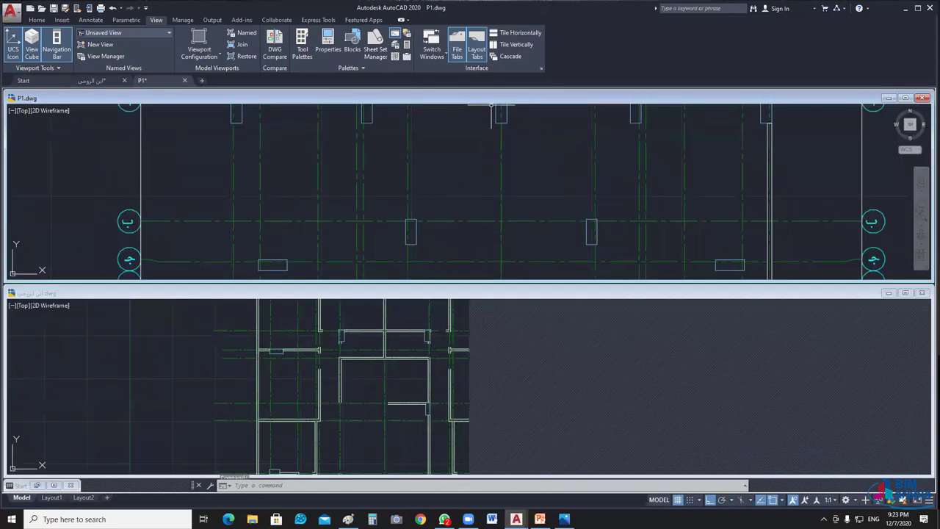
click(521, 45)
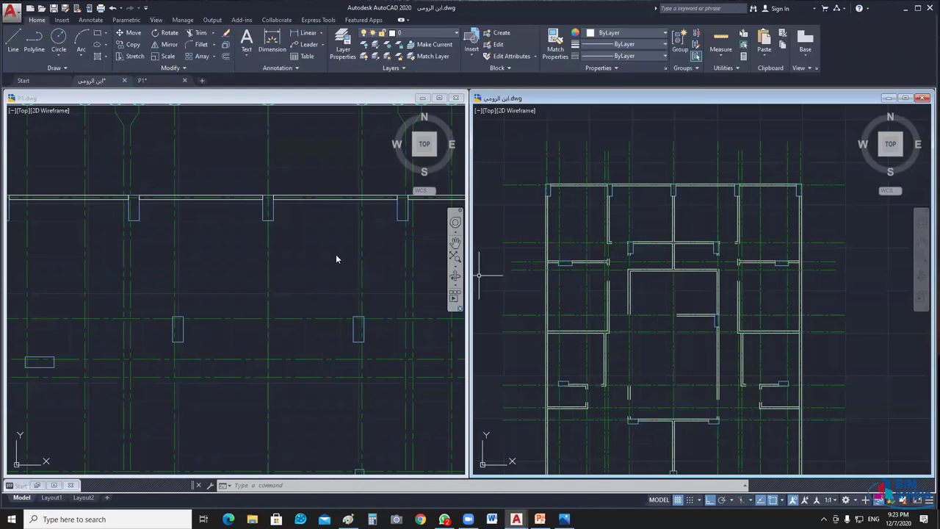
click(456, 97)
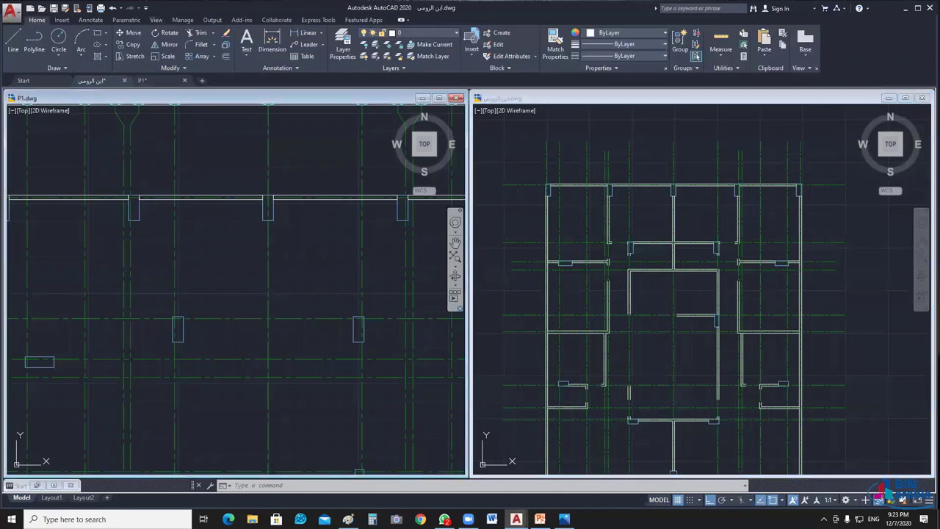
middle_click(303, 276)
middle_click(302, 276)
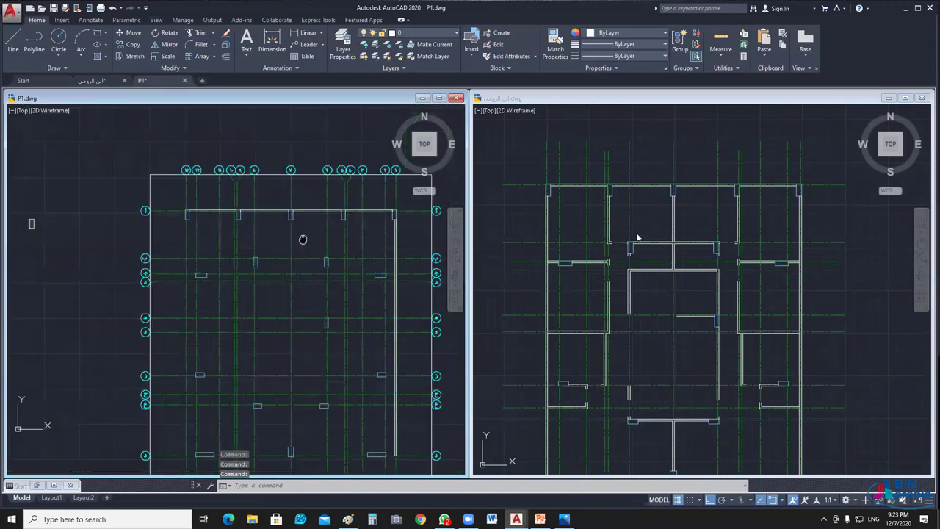
middle_click(728, 258)
middle_click(728, 257)
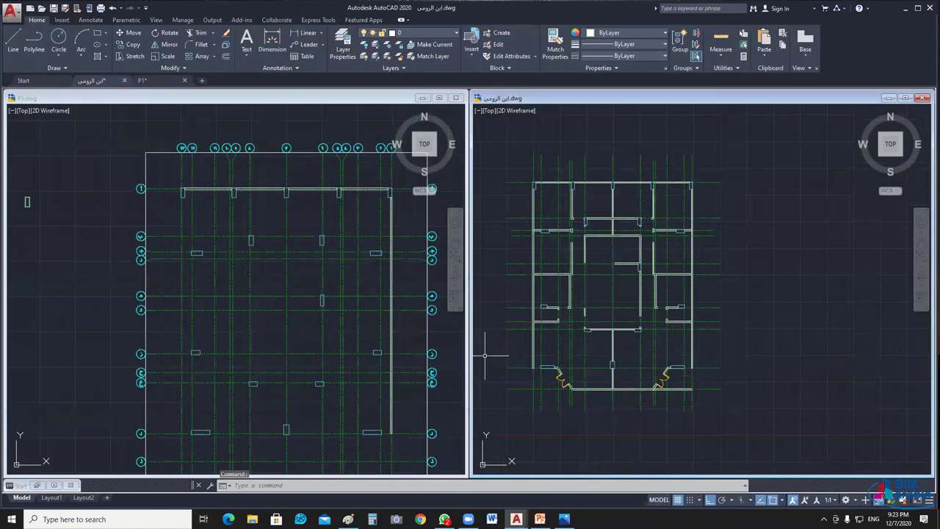
middle_drag(432, 259, 419, 250)
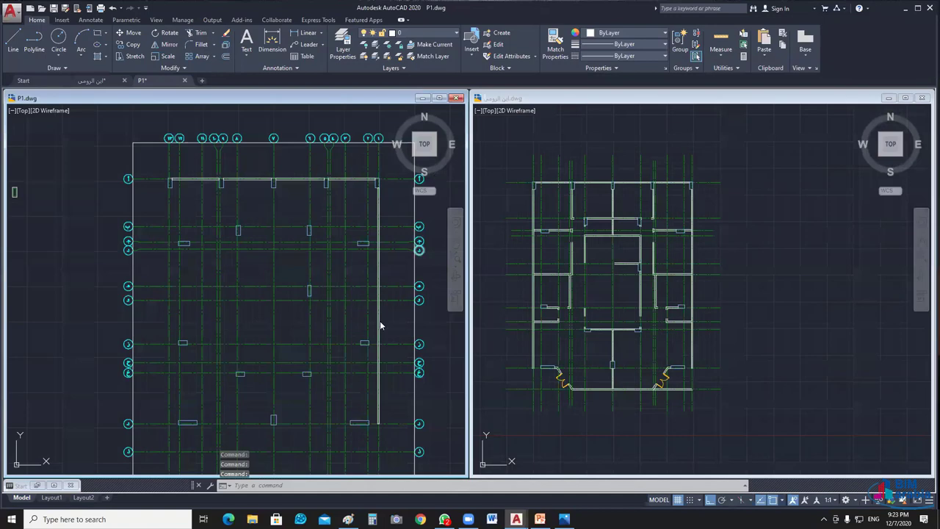
Step: Draw an L-shaped multiline wall dropping from the column corner and turning left to a column
text(mline)
key(Return)
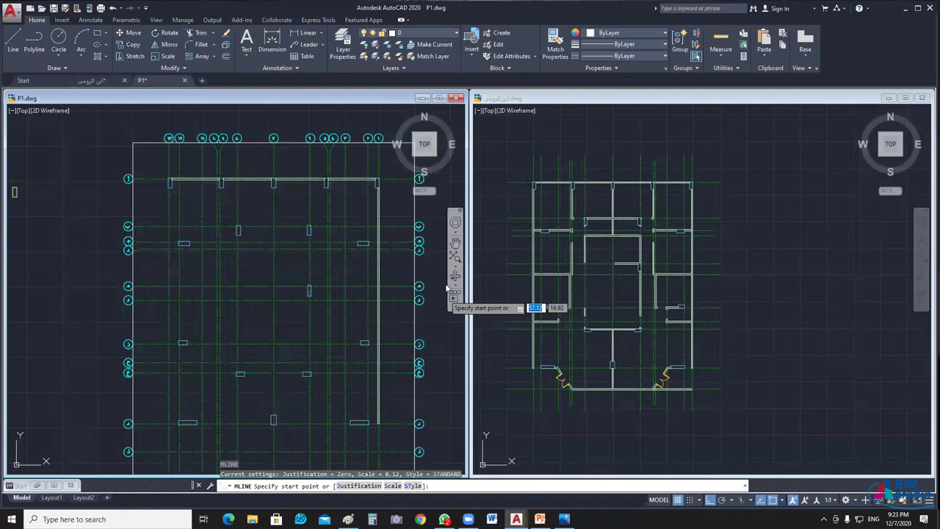
scroll(363, 188, up, 2)
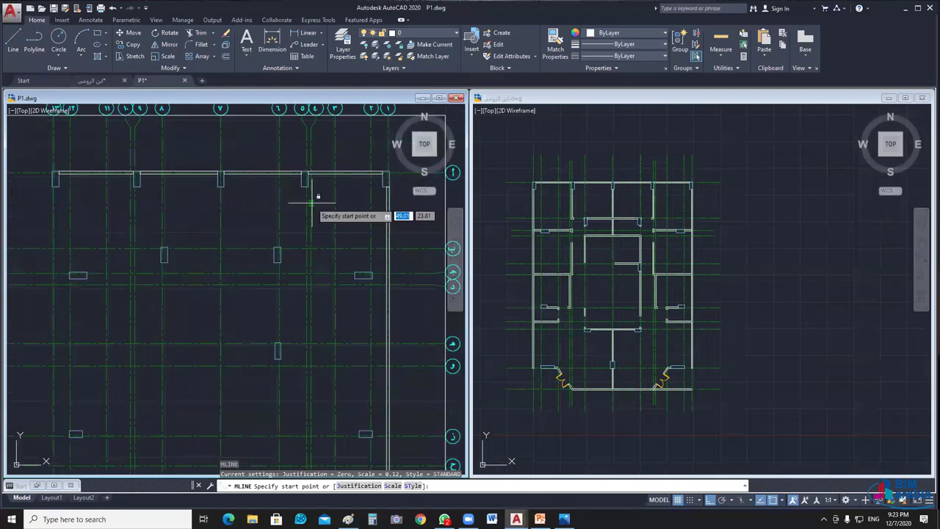
scroll(312, 204, up, 2)
click(305, 175)
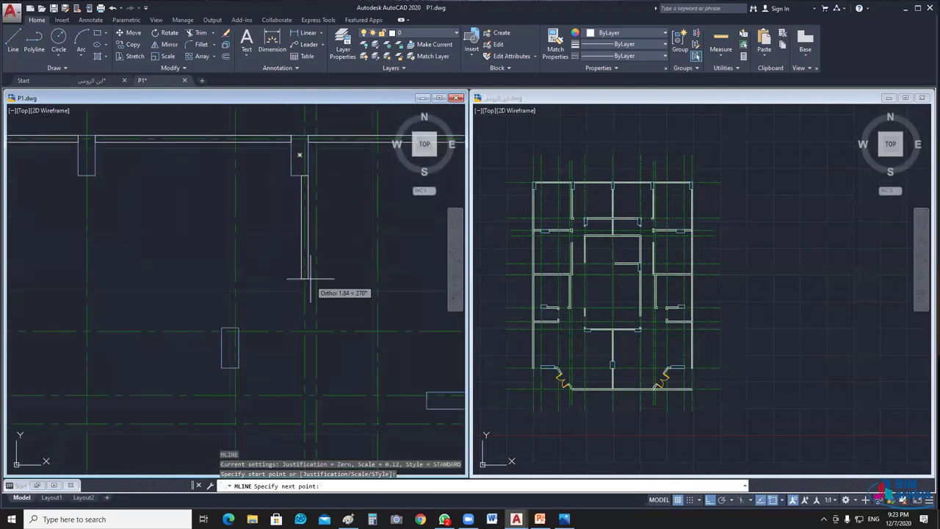
middle_drag(310, 278, 328, 239)
click(321, 290)
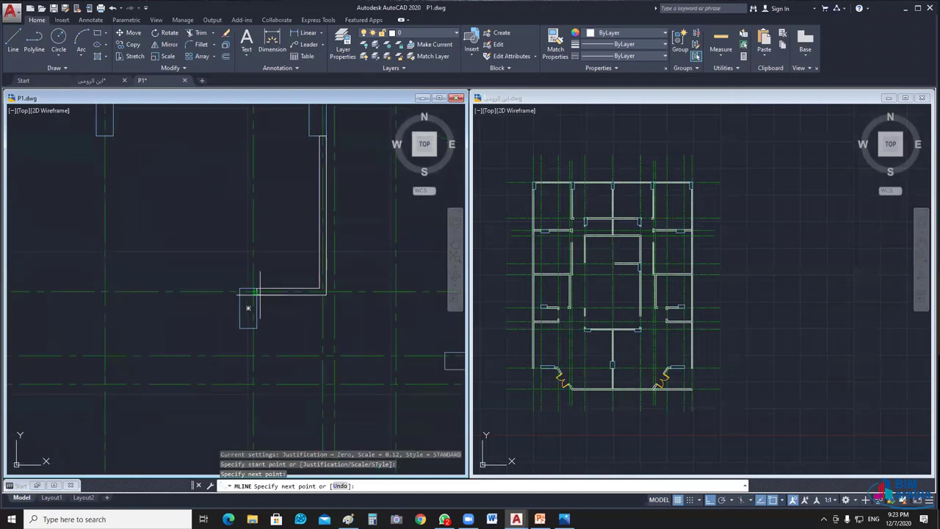
click(248, 307)
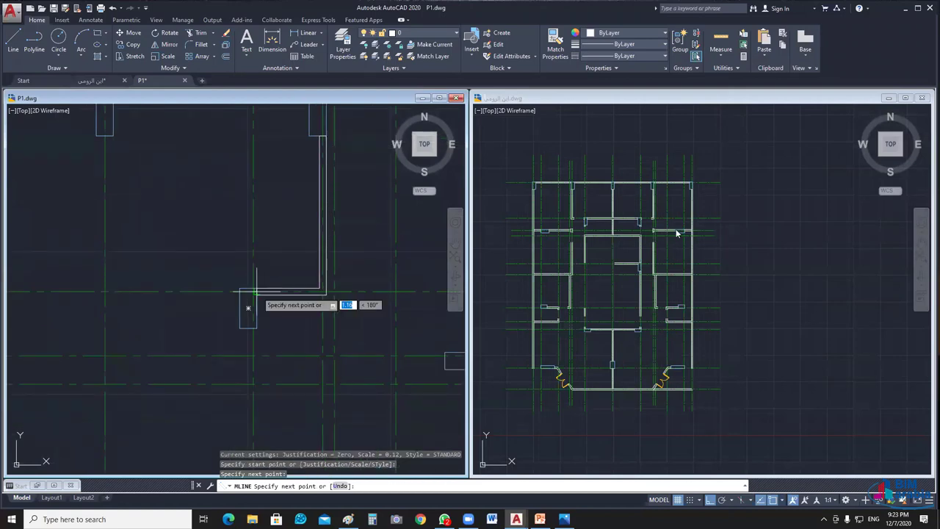
key(Return)
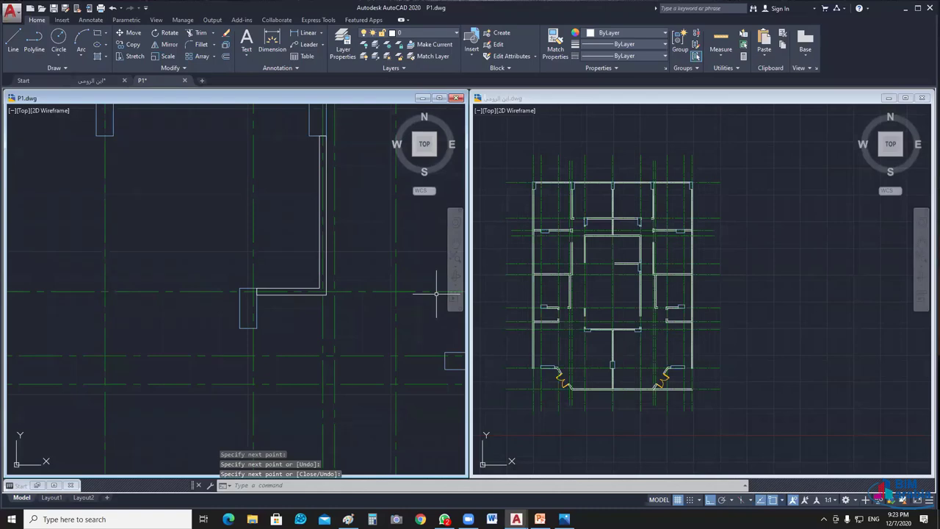
Step: Add a horizontal double-line wall from the right-hand column to the left column
scroll(372, 279, down, 2)
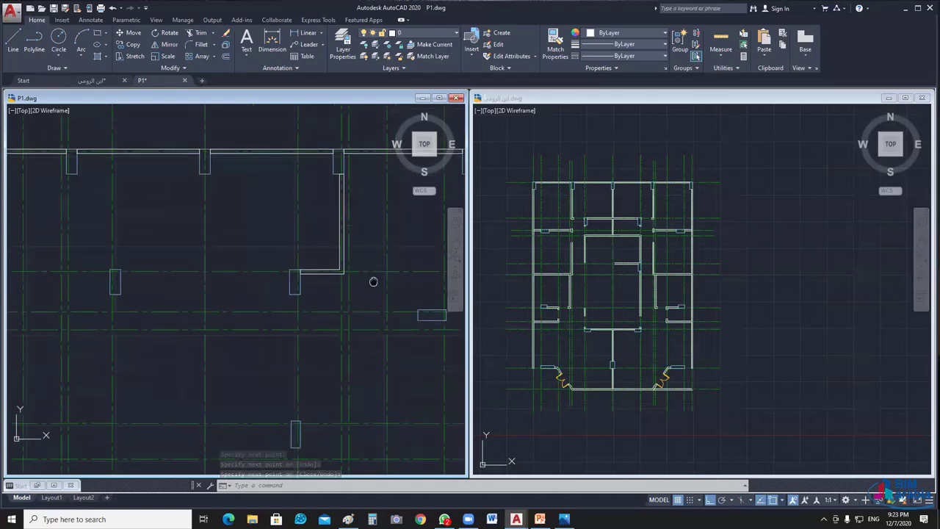
middle_drag(371, 280, 390, 287)
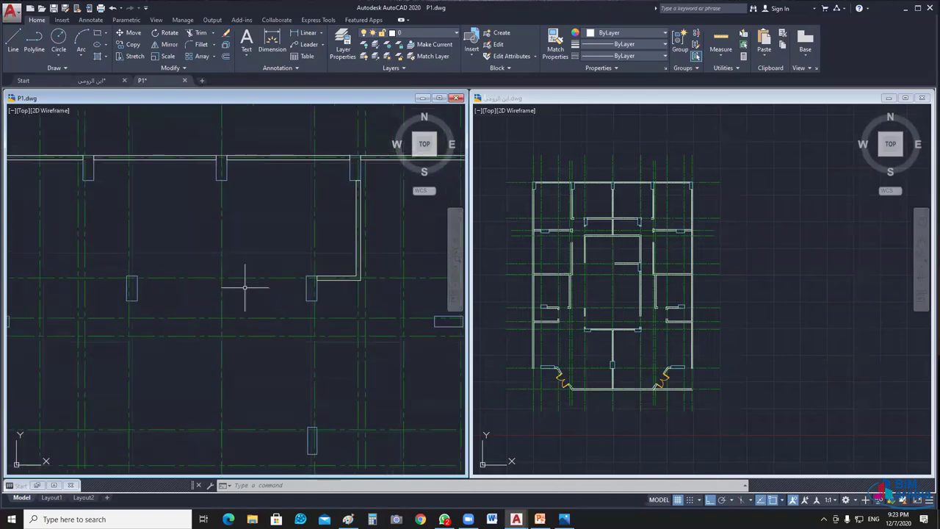
key(Return)
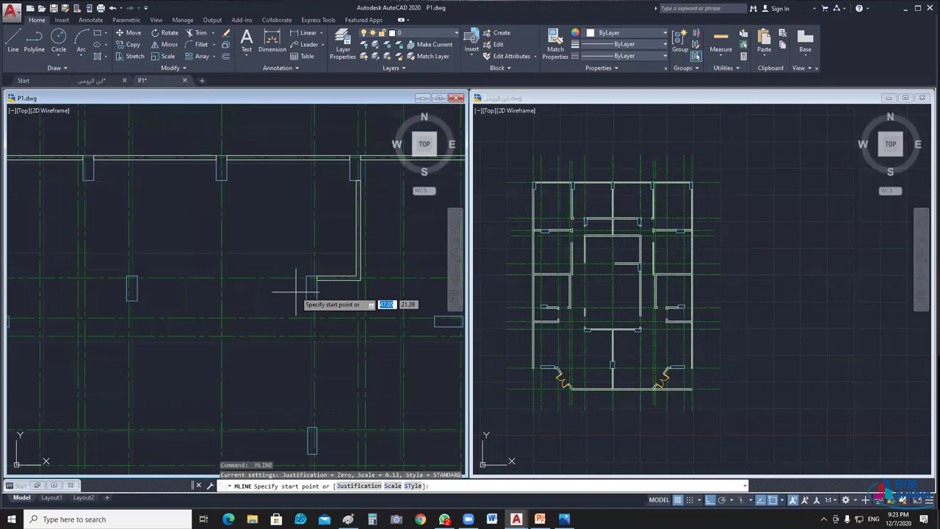
click(311, 279)
click(132, 279)
key(Return)
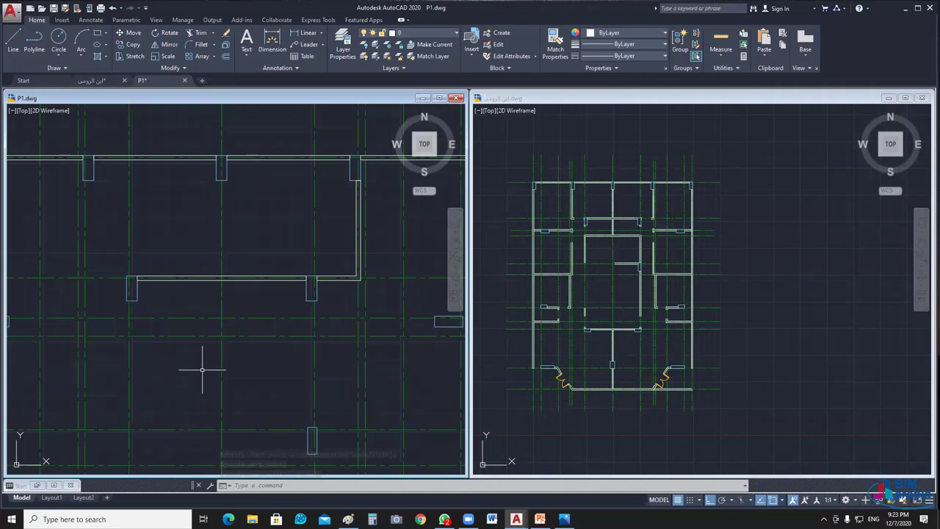
Step: Draw a vertical double-line wall from the column under the top wall down to the lower column
text(mline)
key(Return)
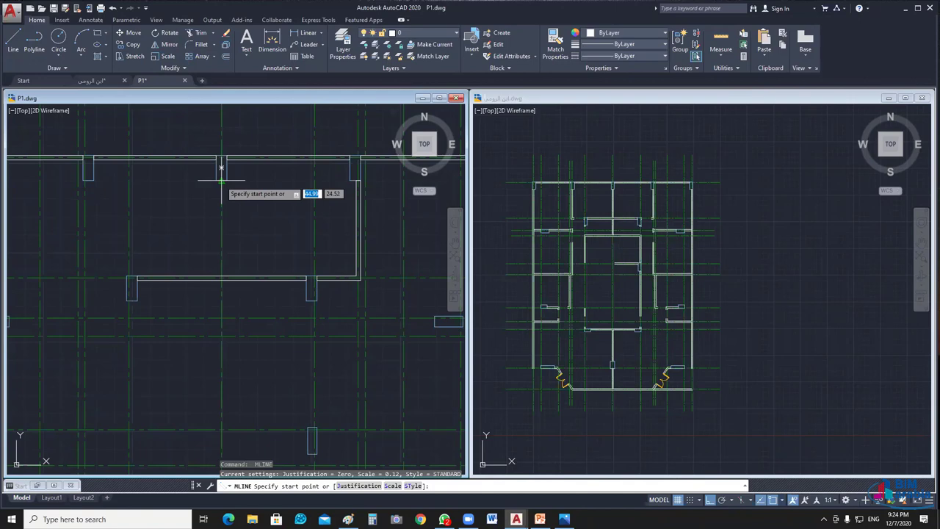
click(221, 168)
click(222, 277)
key(Return)
middle_drag(189, 303, 87, 187)
key(Return)
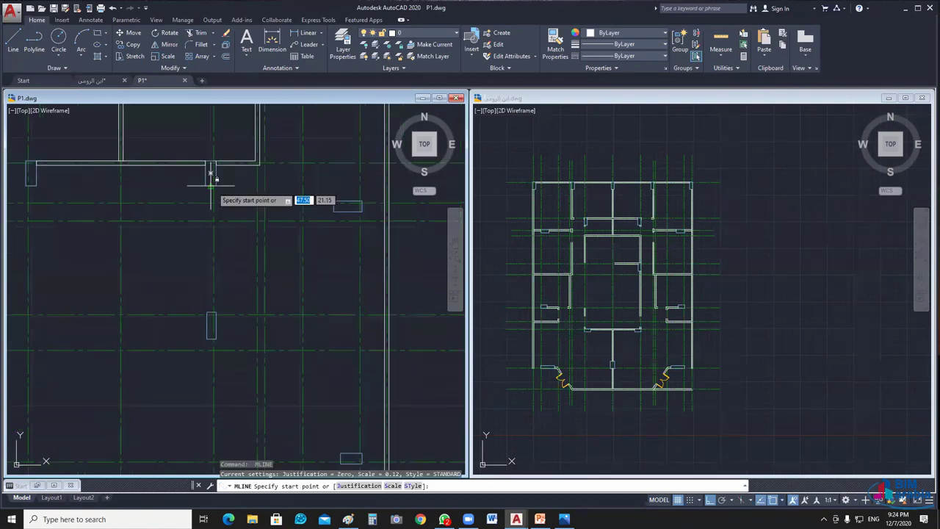
click(213, 187)
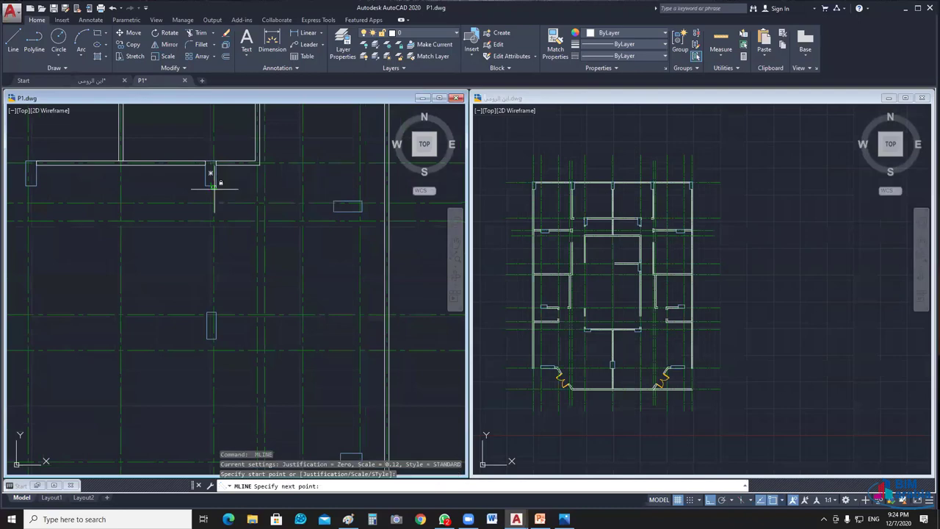
click(211, 314)
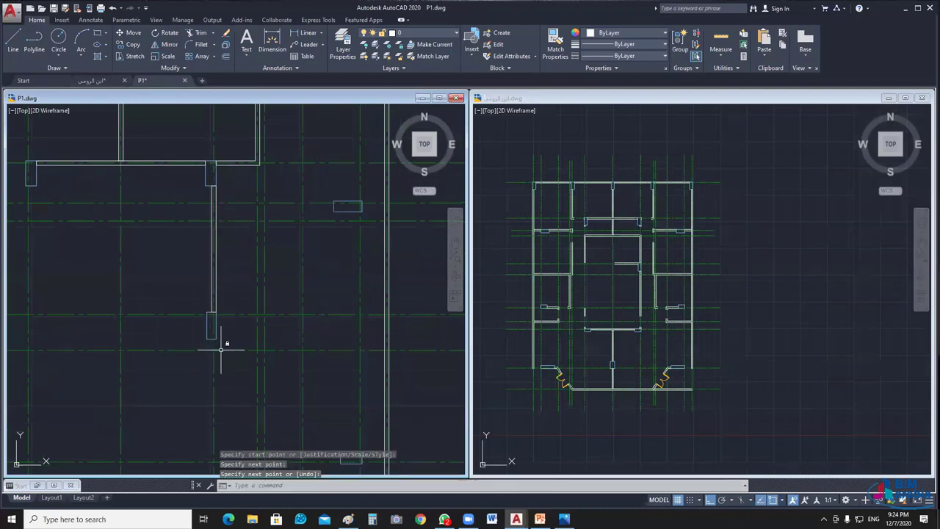
mouse_move(221, 349)
middle_down()
mouse_move(240, 316)
mouse_move(246, 322)
mouse_move(262, 230)
middle_up()
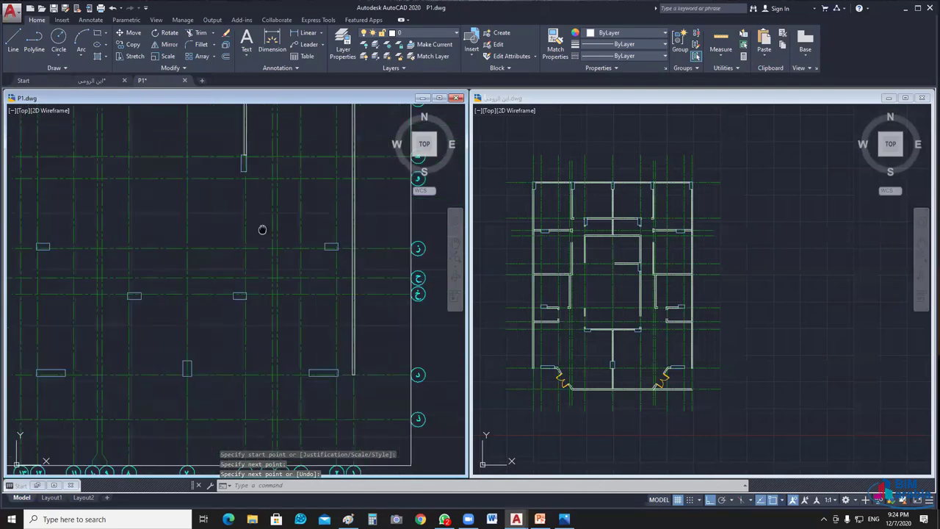
scroll(242, 180, up, 2)
key(Return)
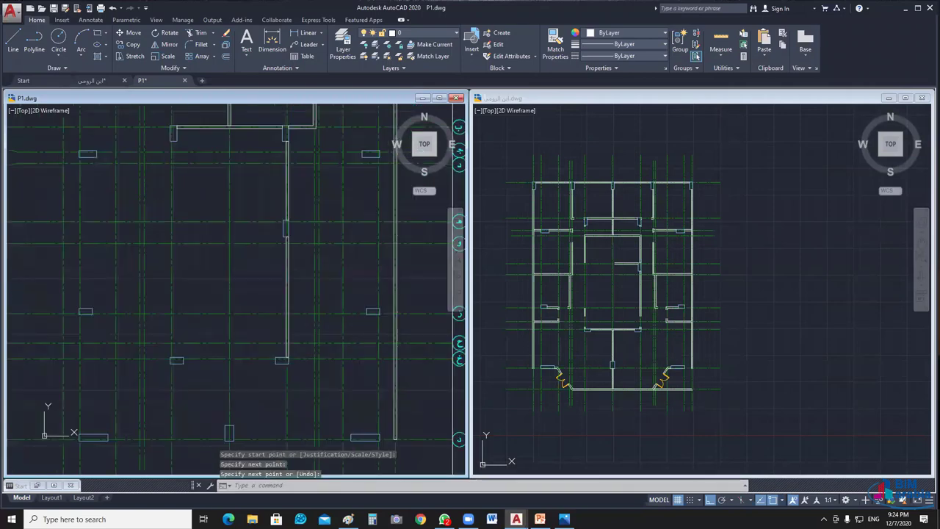
Step: Draw a double-line partition wall from the column corner to the next column
key(Return)
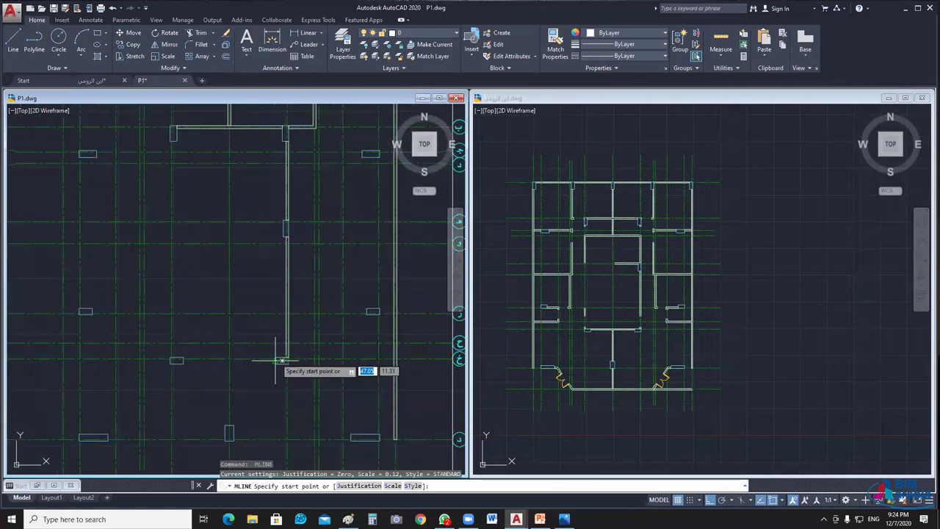
click(277, 361)
scroll(173, 370, up, 4)
click(239, 294)
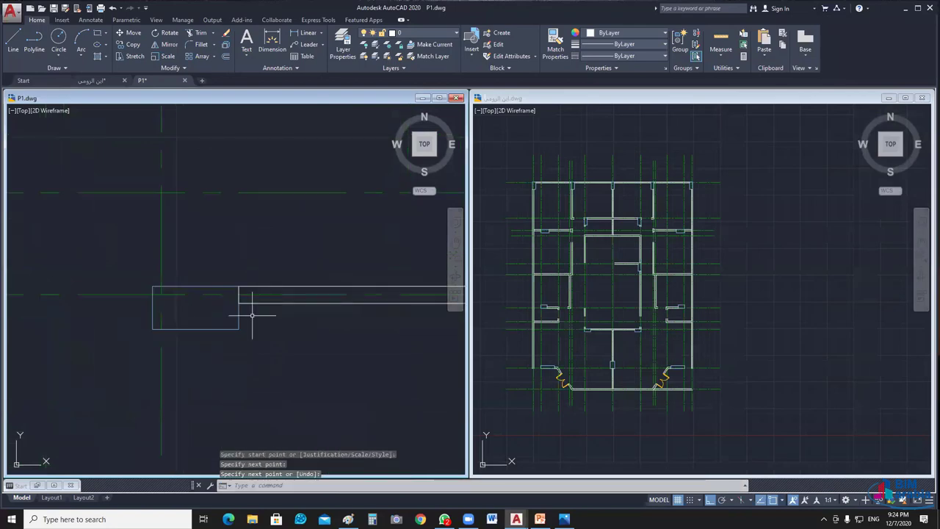
scroll(278, 318, down, 4)
middle_drag(463, 365, 334, 361)
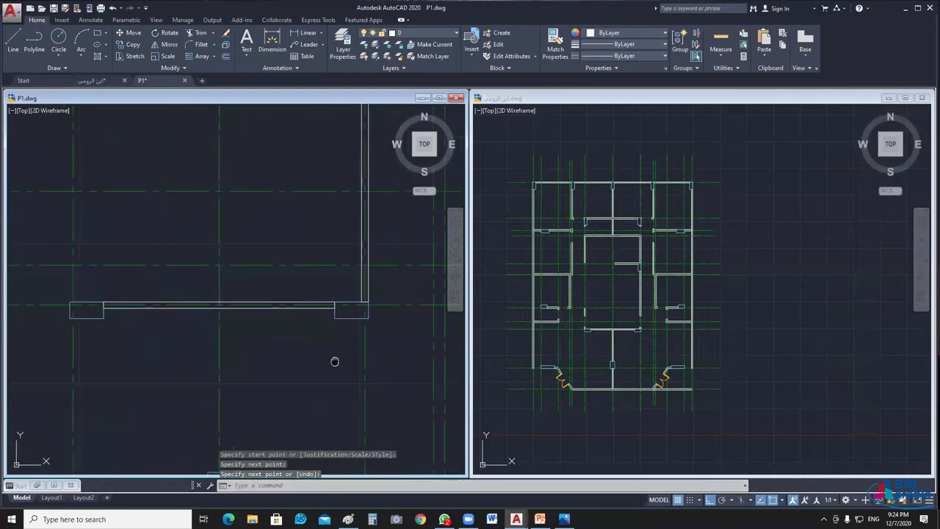
scroll(309, 384, down, 2)
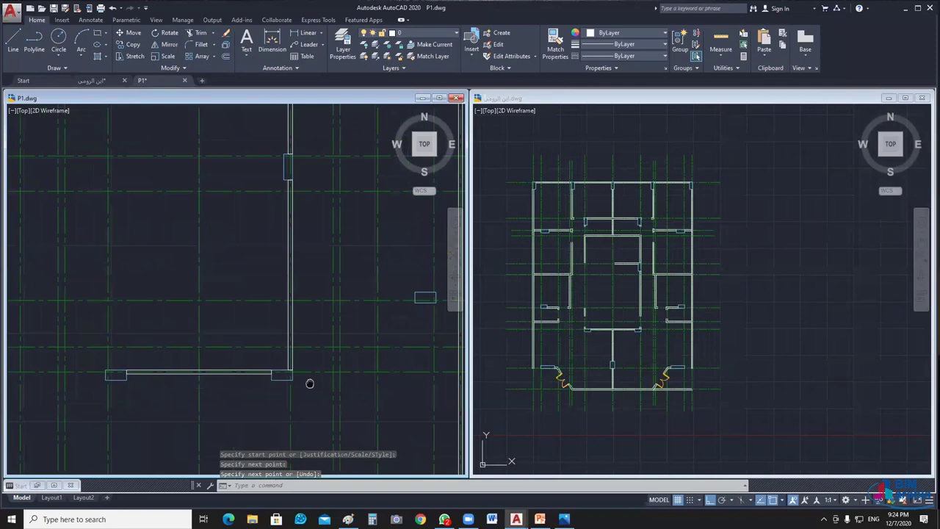
scroll(310, 383, up, 2)
key(Return)
key(Return)
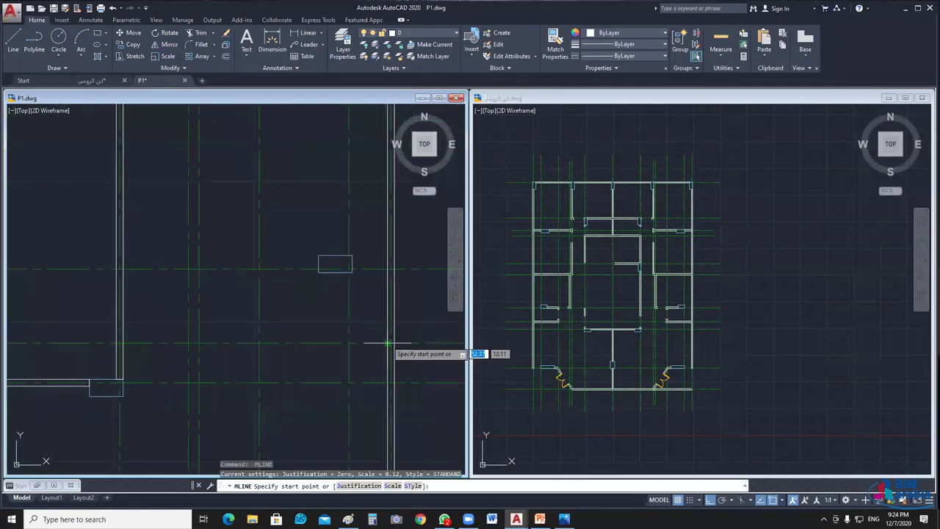
Step: Draw an L-shaped wall from the right grid line leftward, then up to its upper end
click(387, 342)
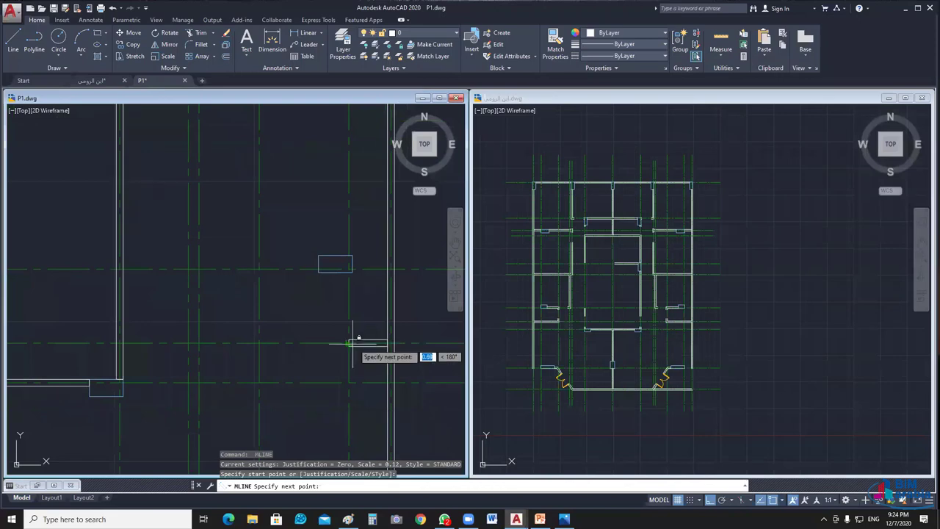
click(259, 343)
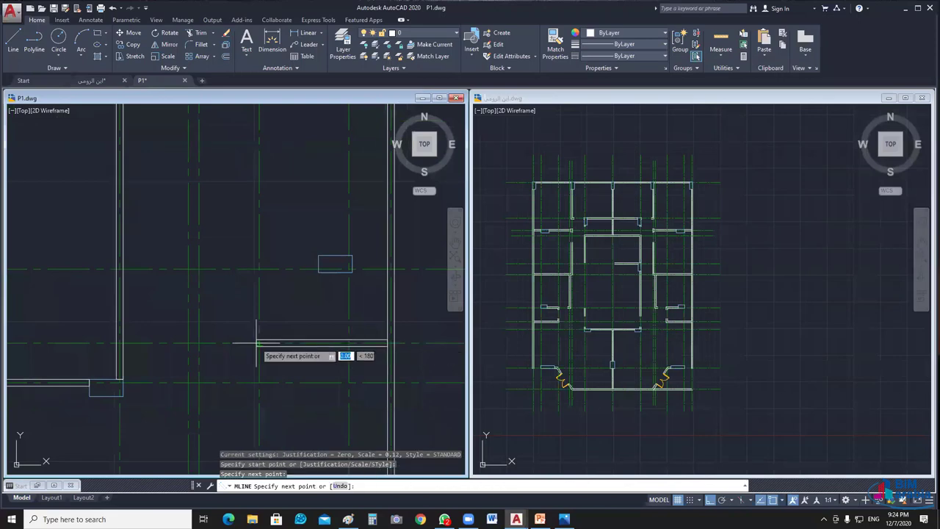
click(258, 269)
middle_drag(279, 311, 336, 369)
key(Return)
key(Return)
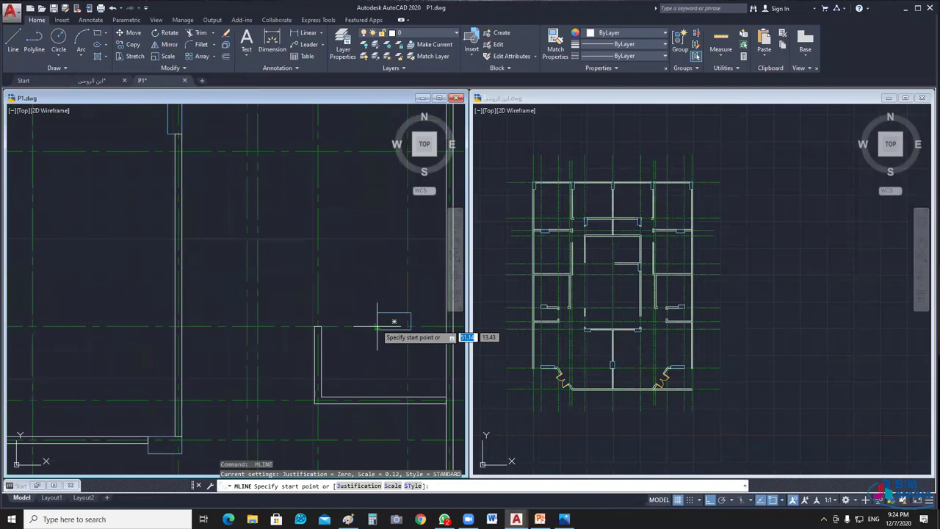
Step: Draw a wall from beside the opening through two corners, ending at the left partition
click(257, 327)
middle_drag(257, 326, 290, 473)
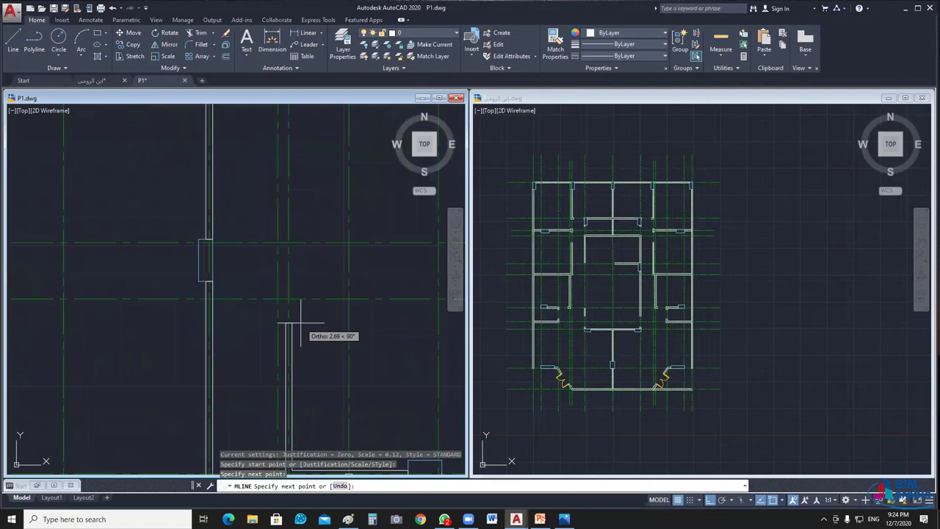
middle_drag(300, 323, 435, 339)
click(421, 339)
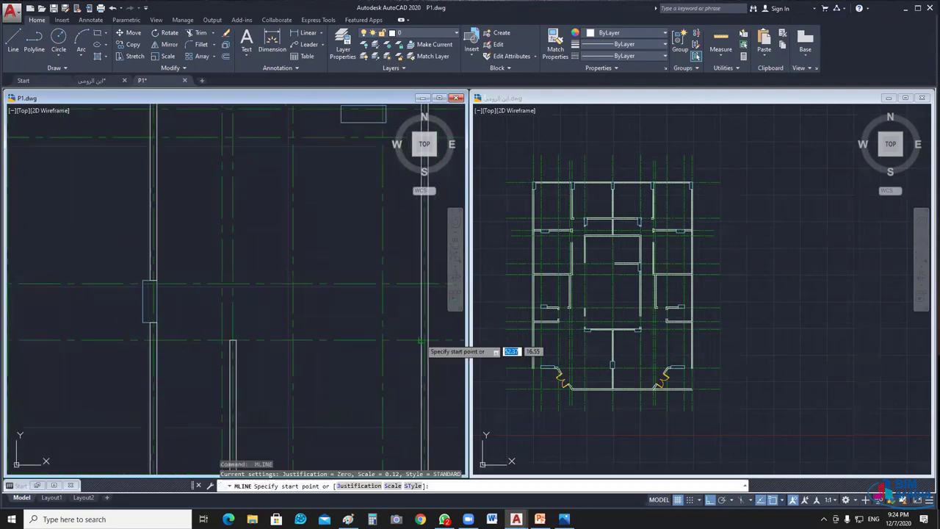
click(224, 339)
middle_drag(224, 241, 220, 271)
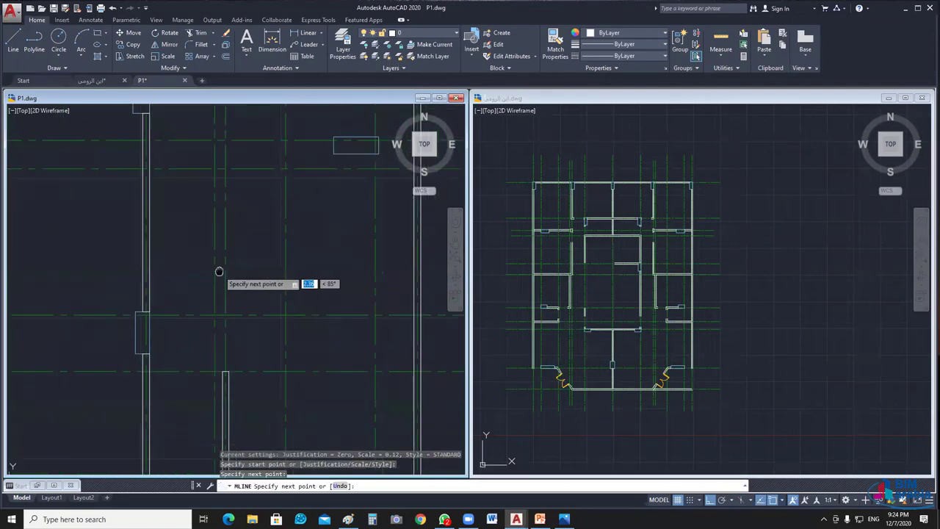
mouse_move(229, 108)
middle_down()
mouse_move(231, 174)
mouse_move(215, 249)
middle_up()
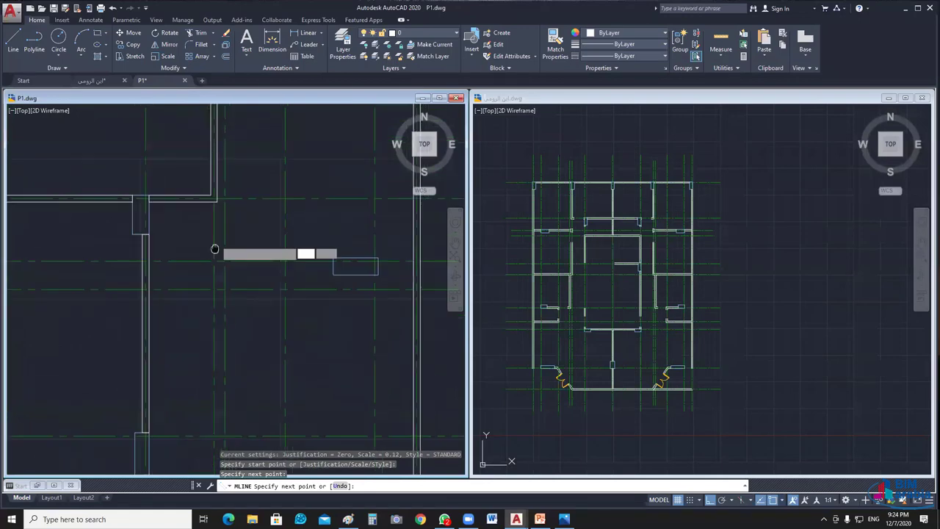
scroll(225, 271, down, 1)
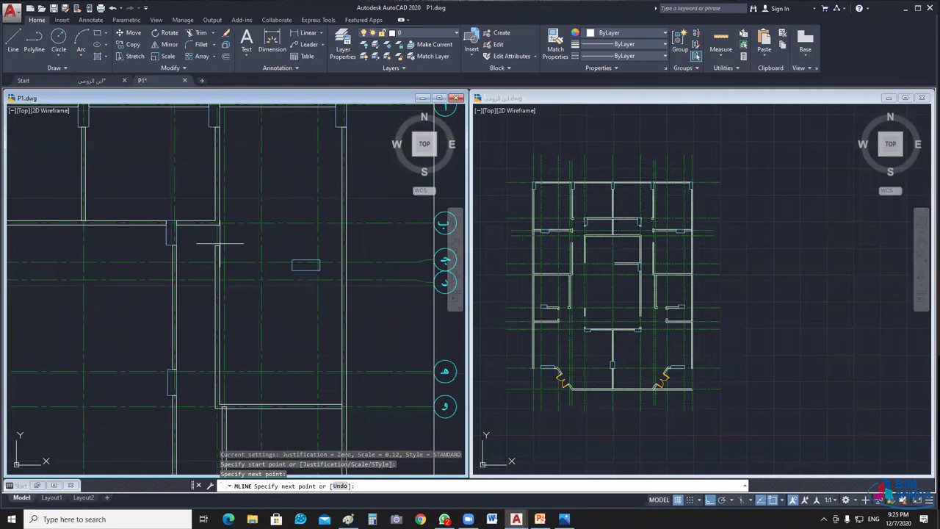
click(218, 224)
key(Return)
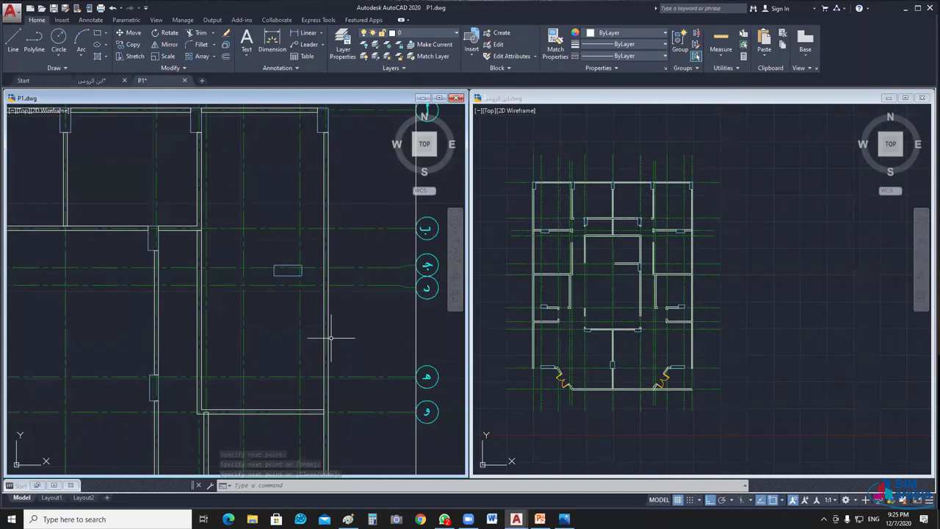
Step: Run mline again and draw a short wall from the opening to the right wall
scroll(327, 294, up, 2)
text(mline)
key(Return)
click(340, 264)
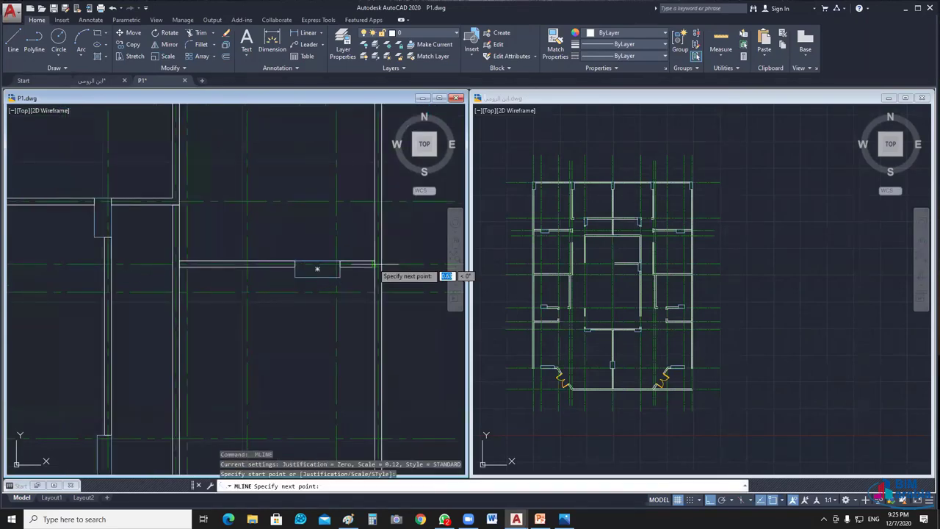
click(374, 265)
key(Return)
Step: Bring the lower rooms into view and select the middle vertical wall segment
scroll(308, 323, down, 3)
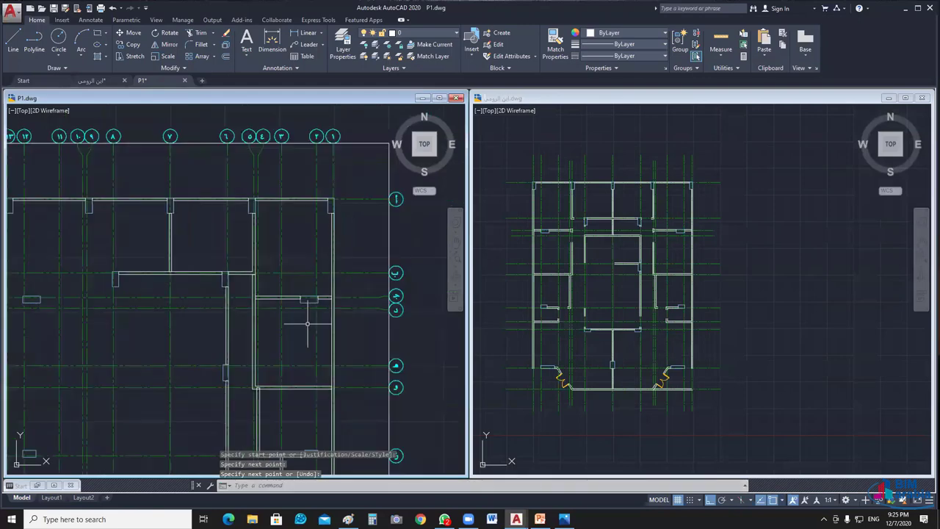
middle_drag(308, 323, 302, 292)
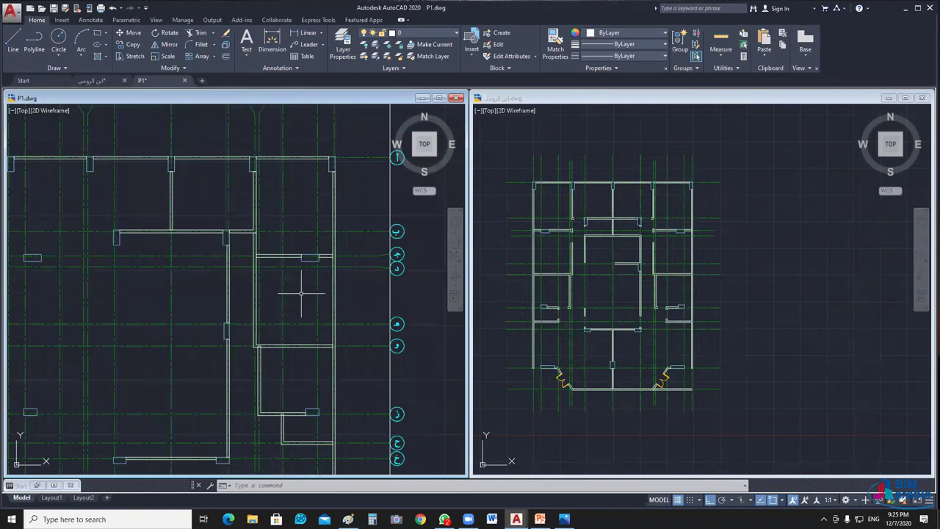
middle_drag(301, 293, 381, 276)
click(307, 266)
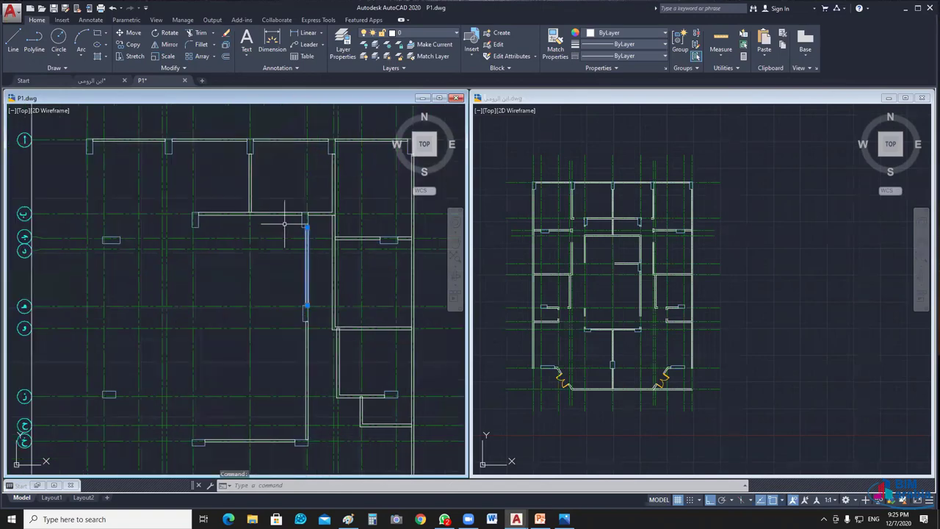
Step: Add the right-hand room walls to the selection, including the short, long vertical and lower walls
click(317, 214)
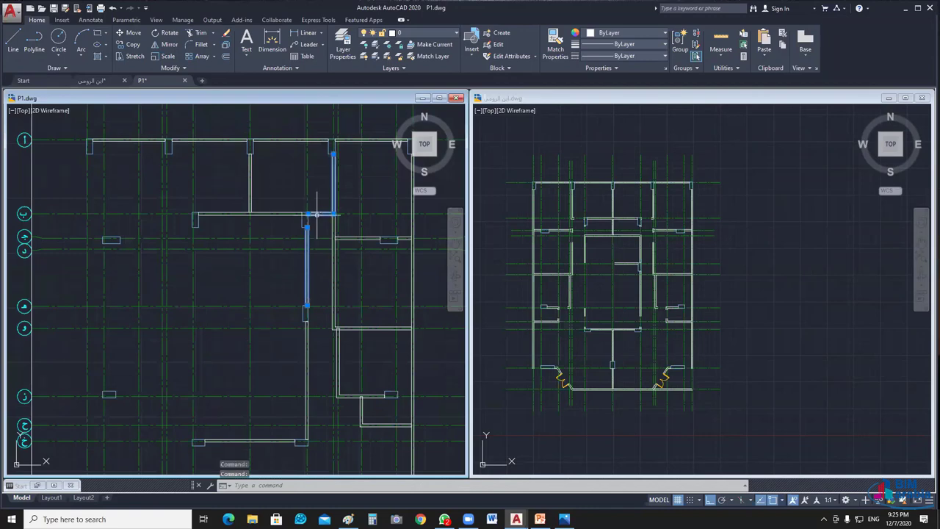
click(334, 243)
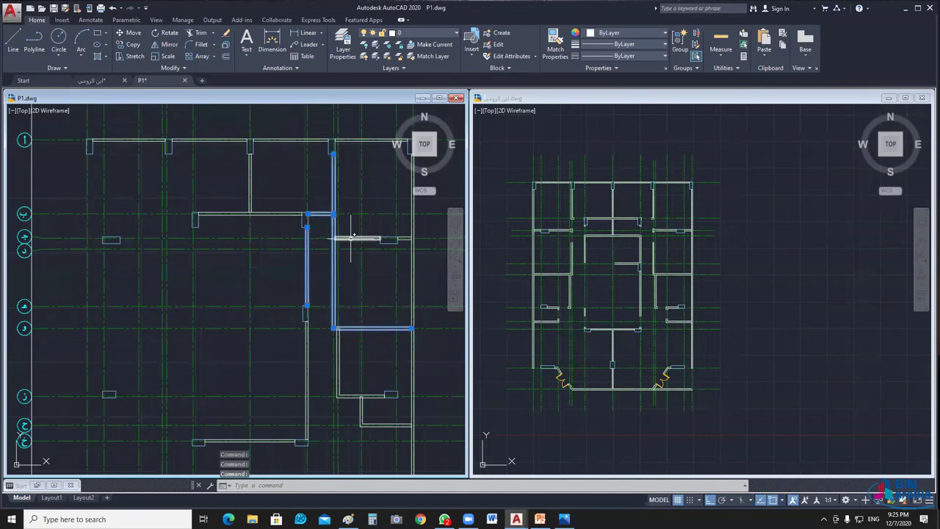
click(353, 238)
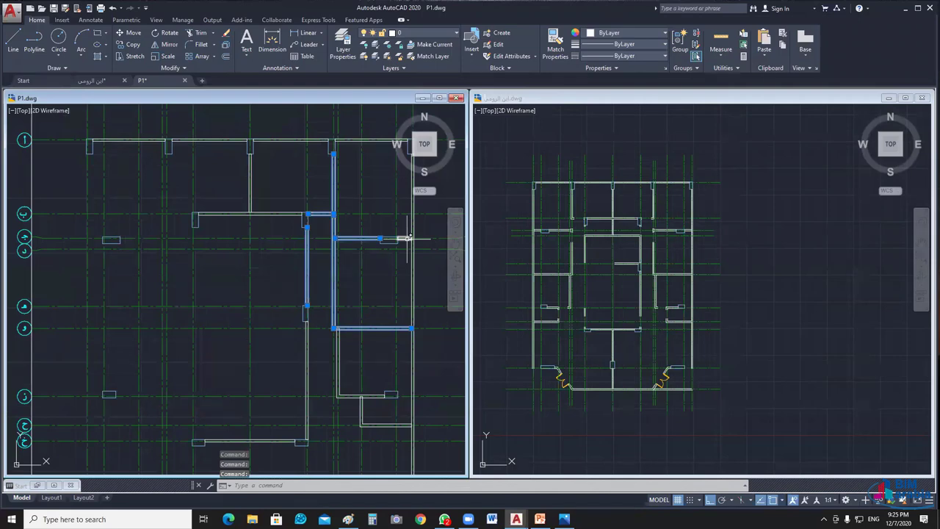
click(409, 238)
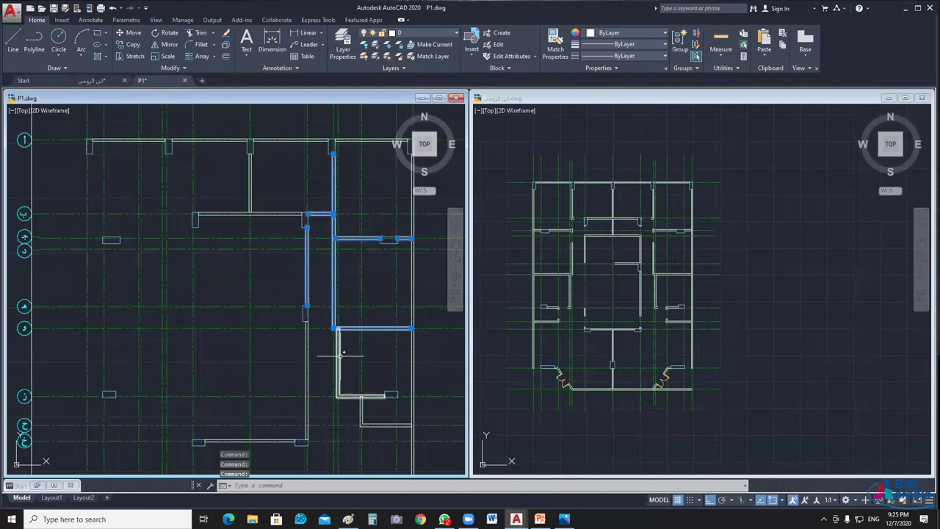
middle_drag(343, 354, 354, 266)
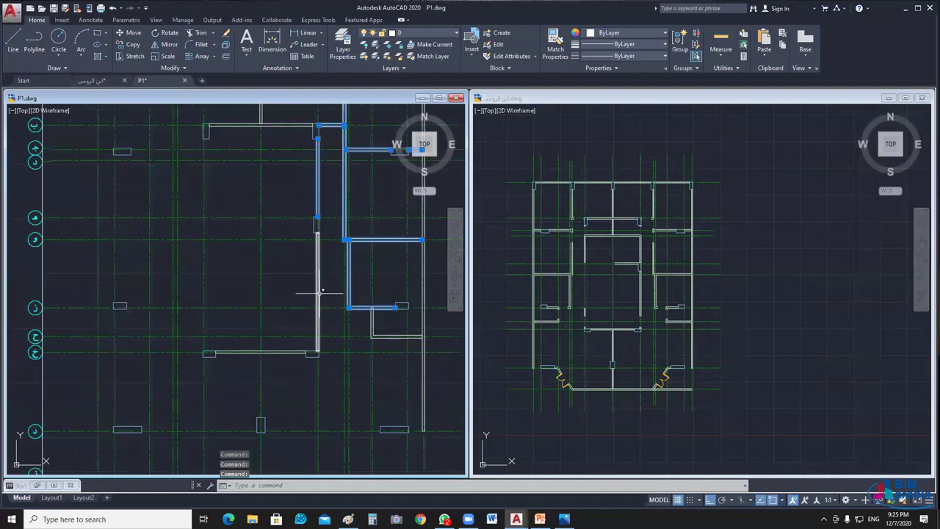
click(321, 292)
click(391, 336)
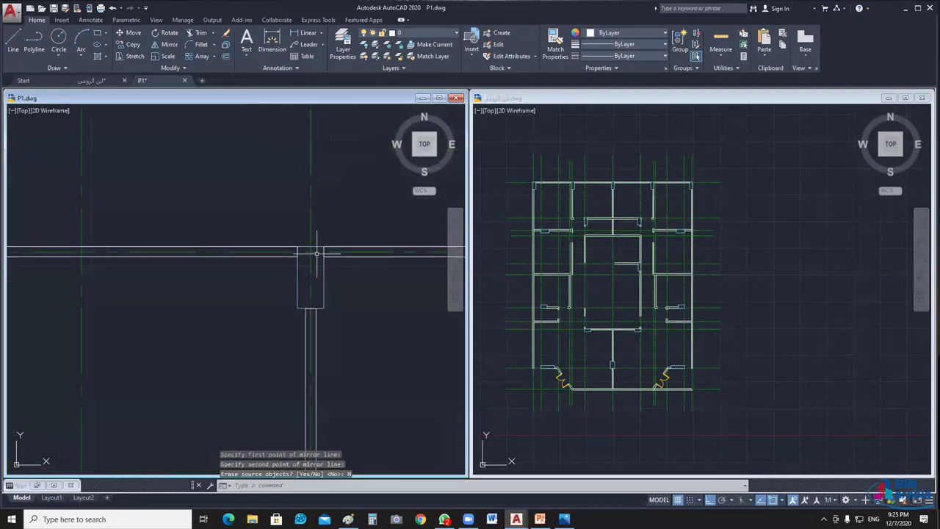
Step: Inspect the mirrored walls on both sides of the plan
scroll(317, 253, down, 10)
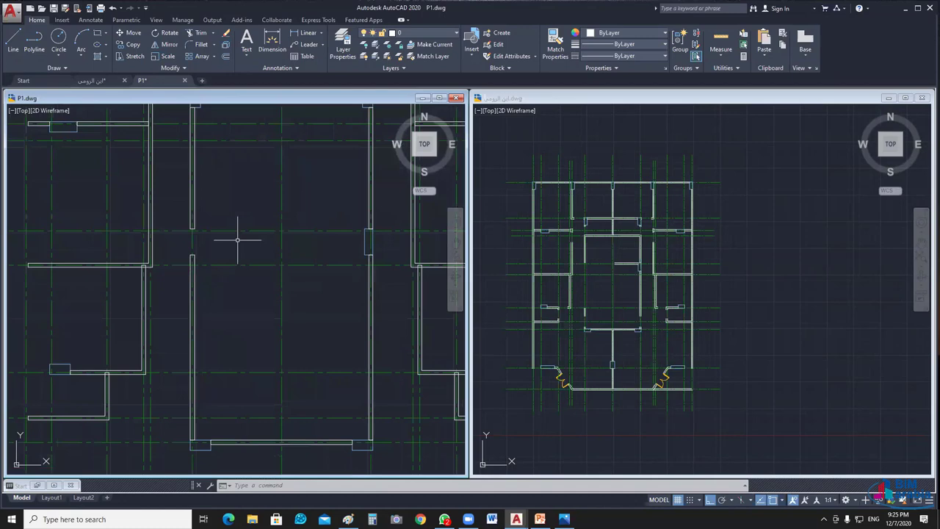
middle_drag(237, 239, 234, 266)
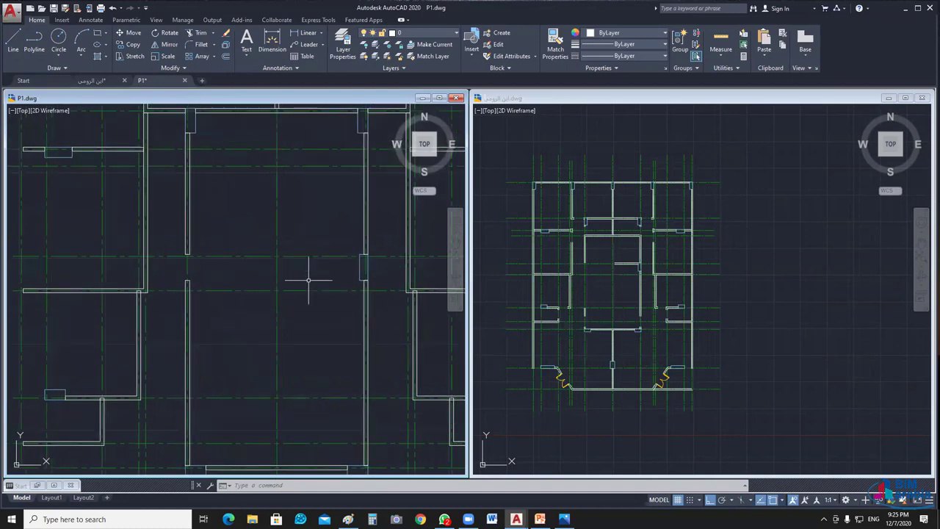
mouse_move(314, 280)
middle_down()
mouse_move(311, 262)
mouse_move(352, 297)
middle_up()
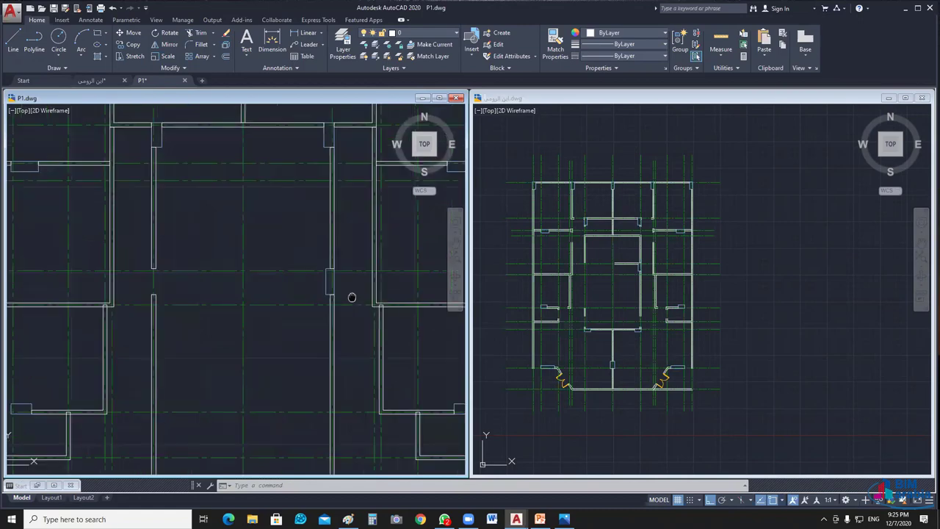
scroll(314, 302, down, 2)
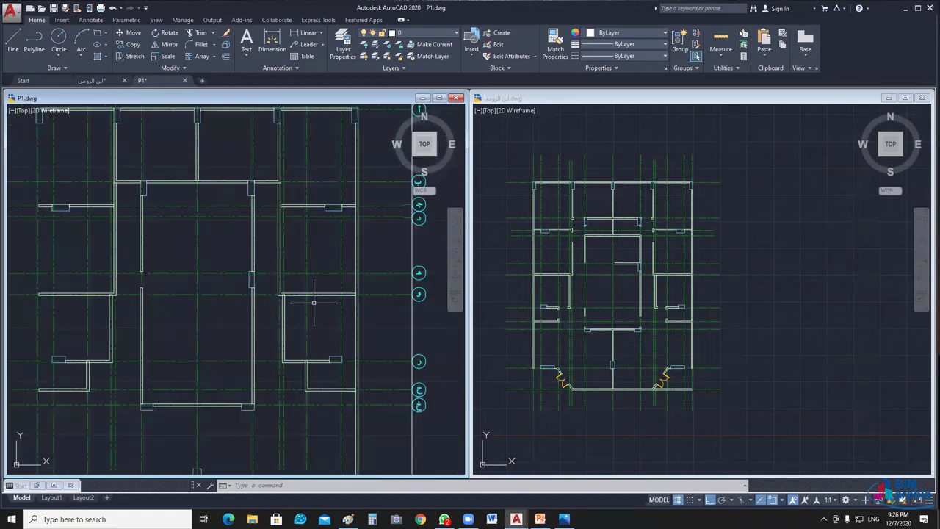
scroll(272, 245, up, 2)
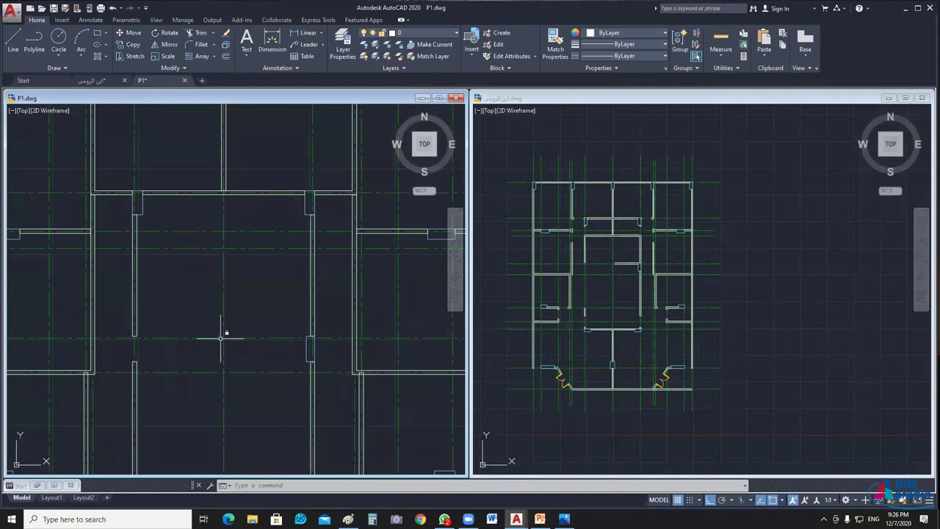
Step: Draw two horizontal multiline partitions across the central room, right wall to left wall
text(ml)
key(Return)
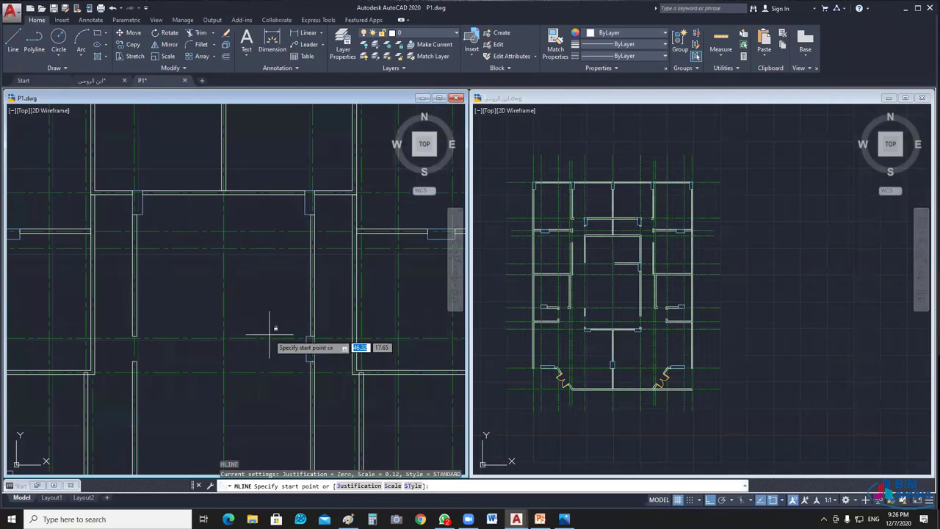
click(310, 345)
click(138, 335)
key(Return)
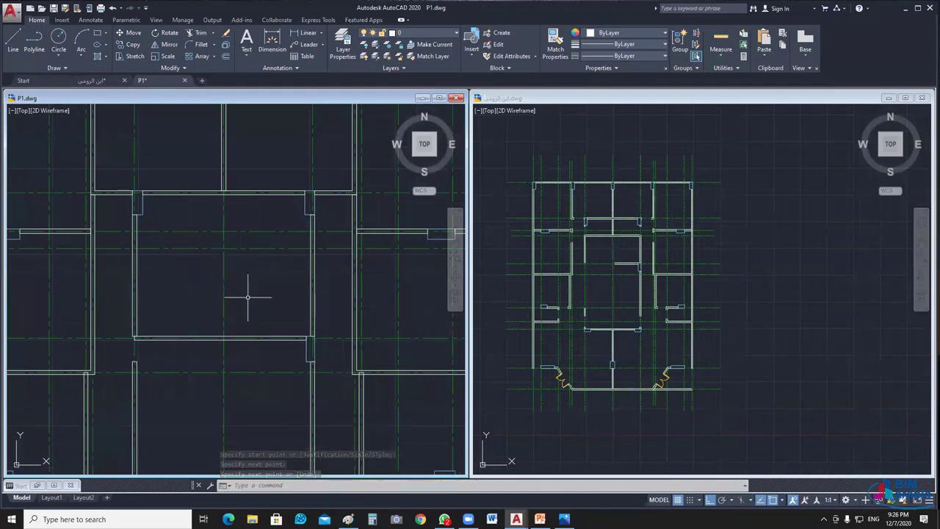
key(Return)
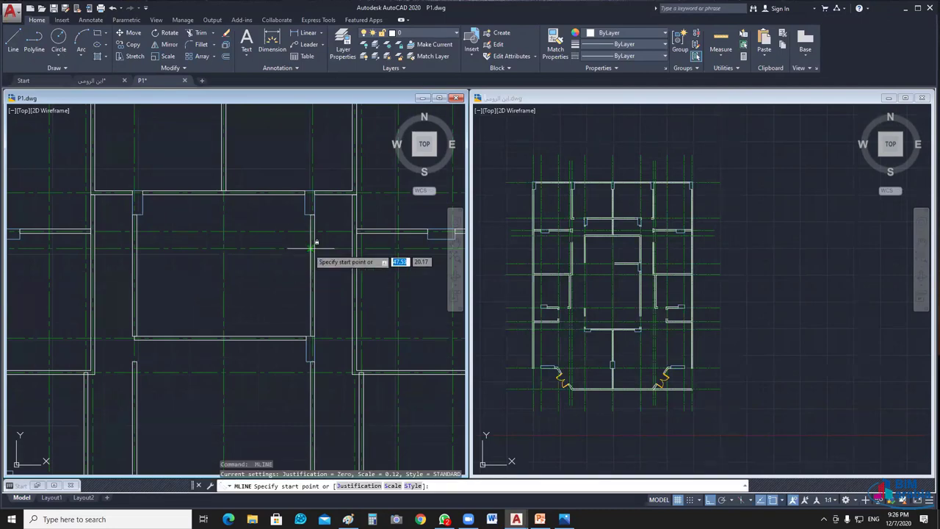
click(312, 248)
click(136, 248)
key(Return)
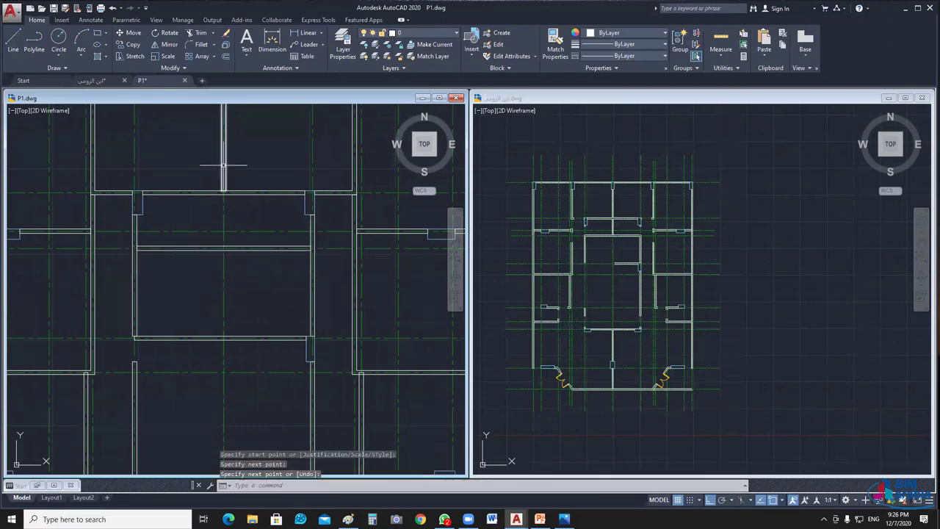
Step: Grip-stretch the upper vertical wall down to the new partition and shorten the left wall line
click(224, 166)
click(224, 191)
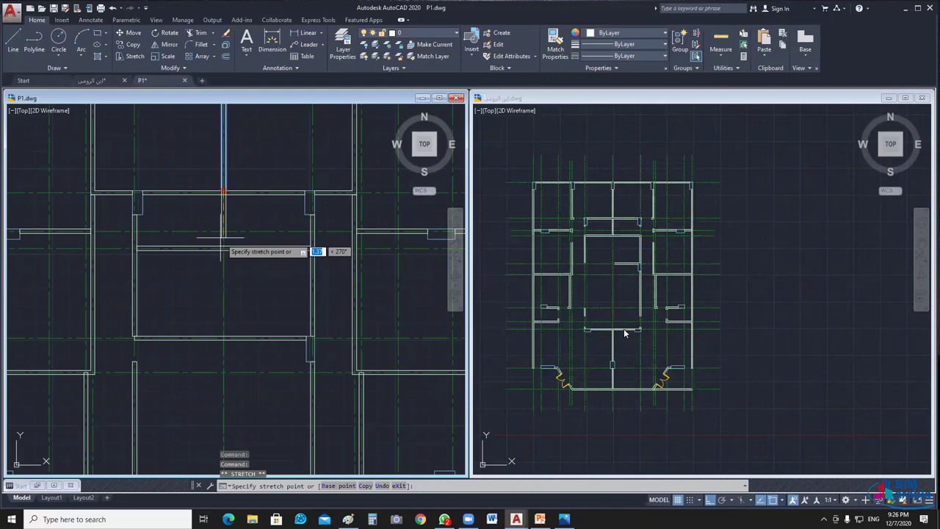
click(224, 245)
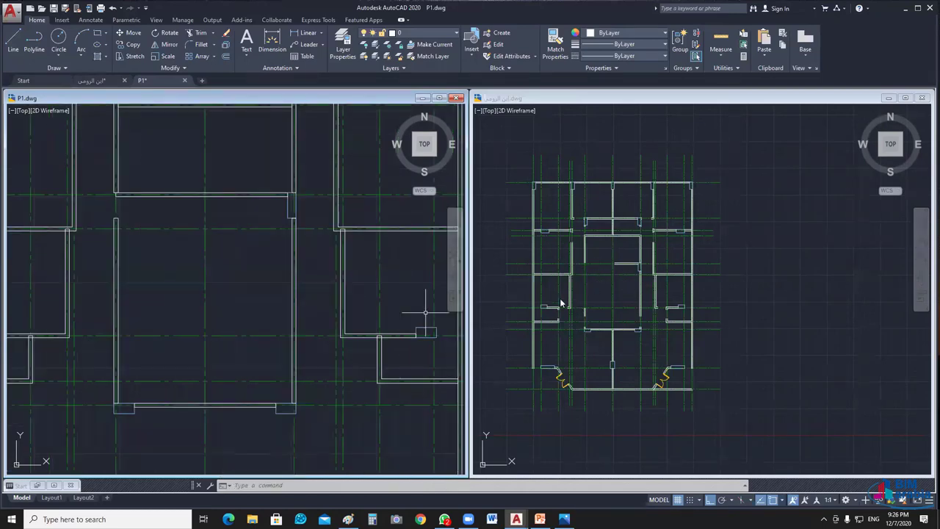
click(117, 275)
middle_drag(173, 296, 234, 283)
scroll(193, 294, up, 2)
click(152, 159)
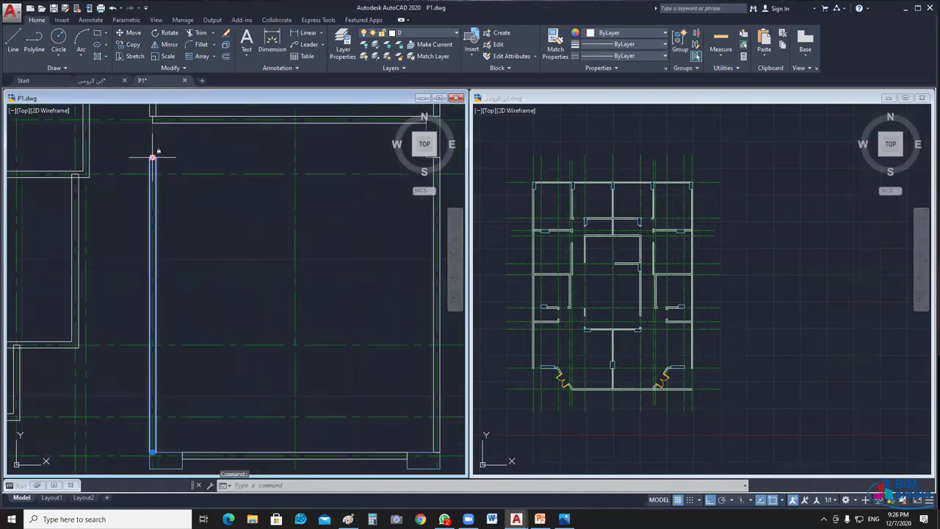
click(155, 345)
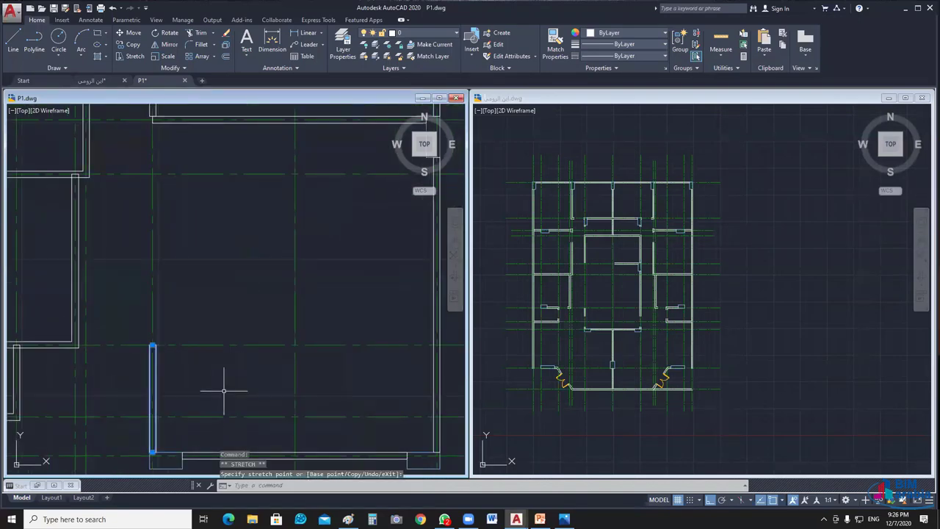
middle_drag(252, 360, 204, 321)
scroll(224, 331, down, 2)
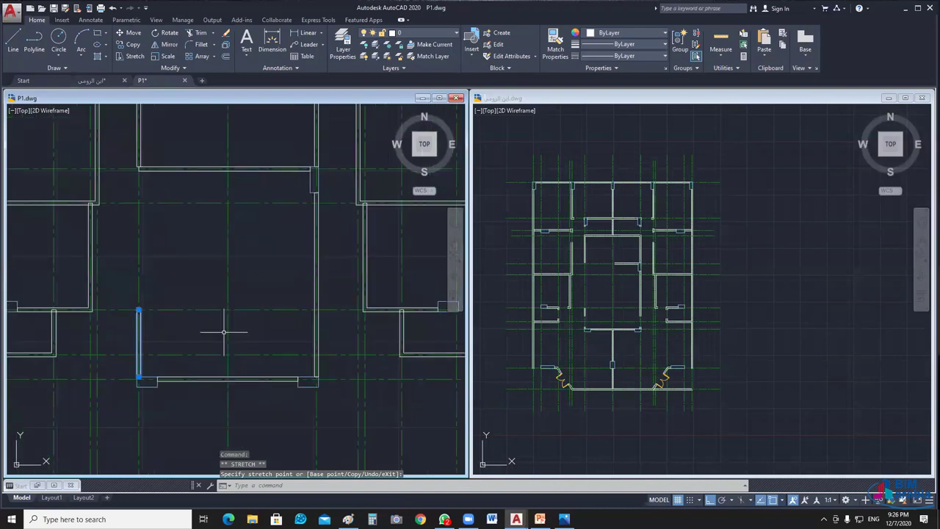
scroll(202, 255, down, 2)
Step: Draw a vertical multiline partition below the room, passing the column near grid 7
middle_drag(354, 434, 393, 321)
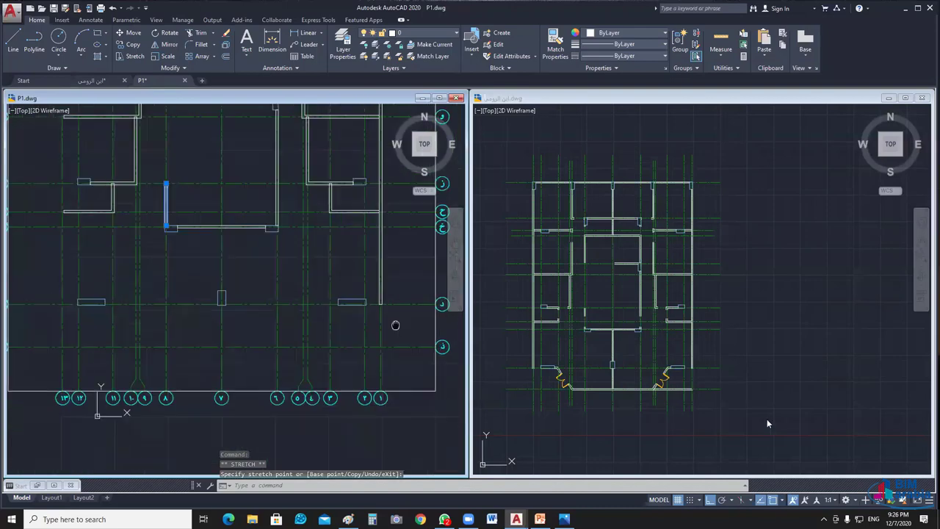
scroll(393, 321, up, 2)
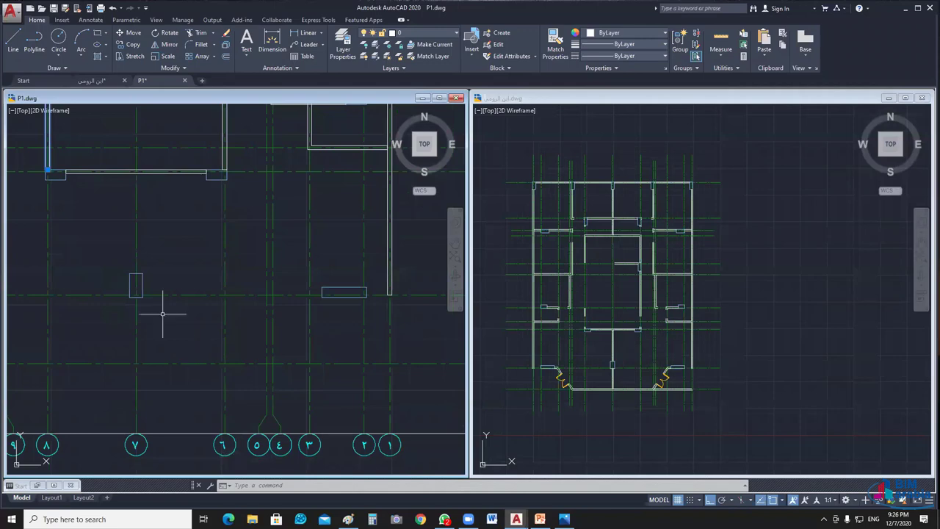
middle_drag(161, 196, 255, 210)
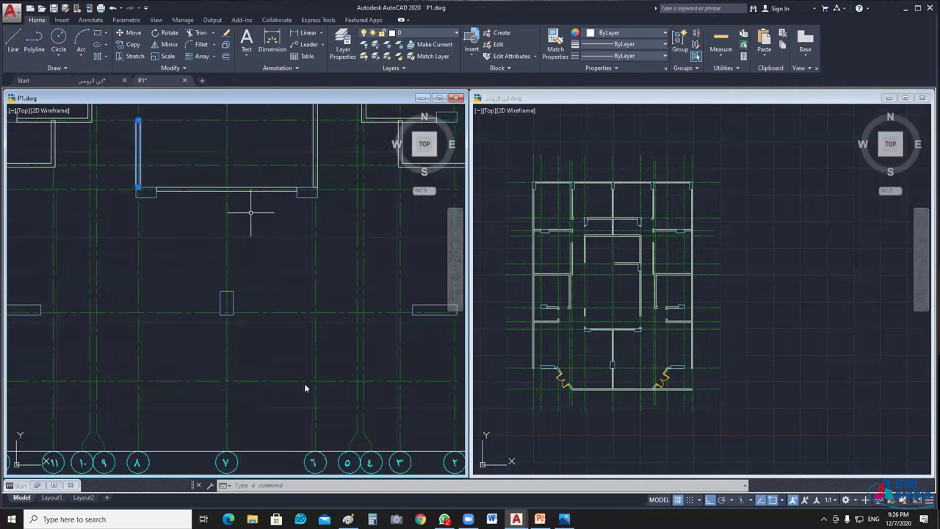
middle_drag(286, 390, 301, 361)
text(ml)
key(Return)
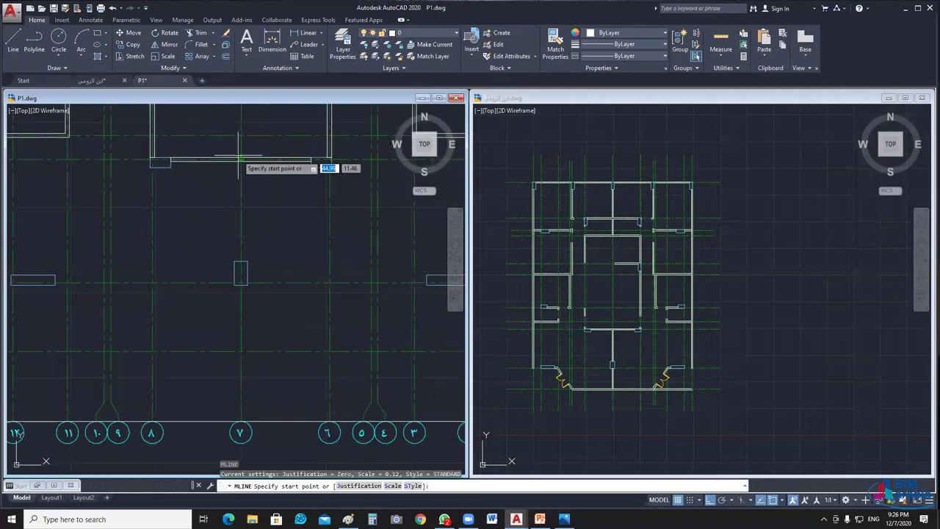
click(240, 163)
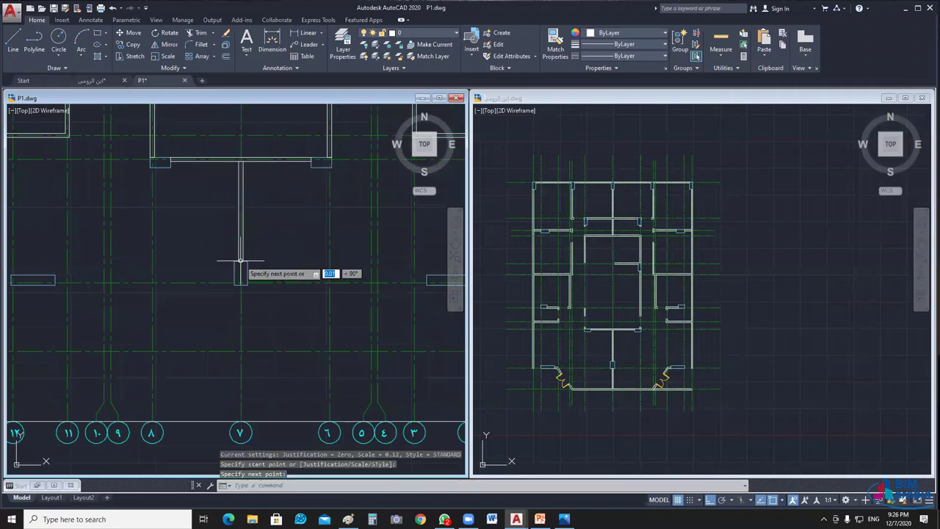
click(240, 260)
key(Return)
key(Return)
click(240, 273)
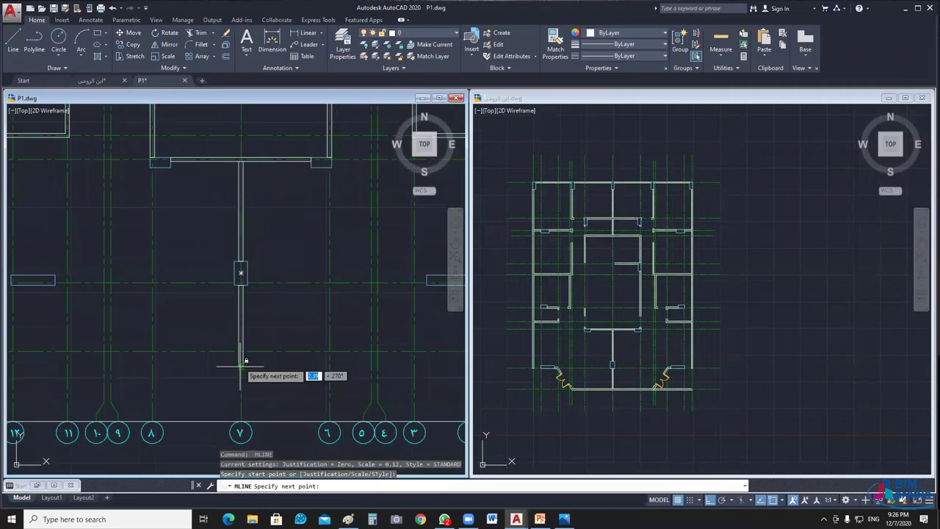
click(246, 353)
key(Return)
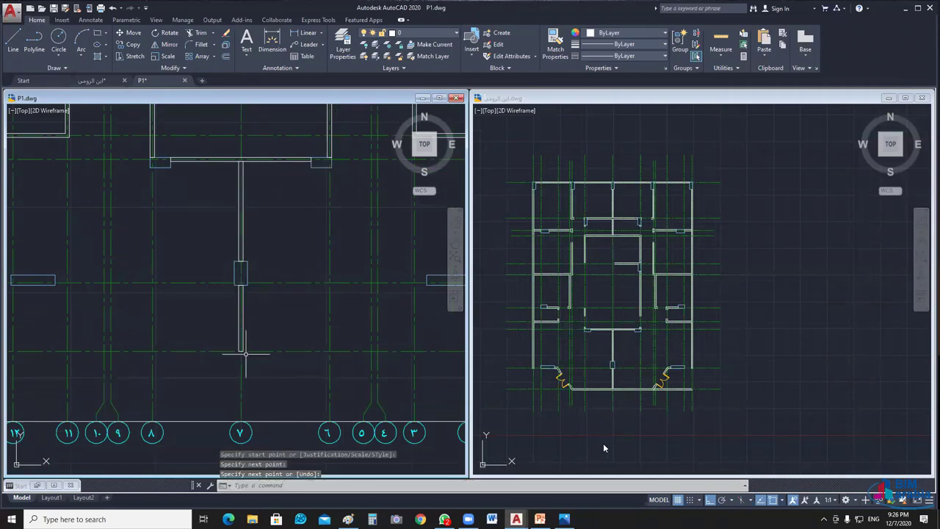
Step: Switch to the reference drawing window
key(ctrl+Tab)
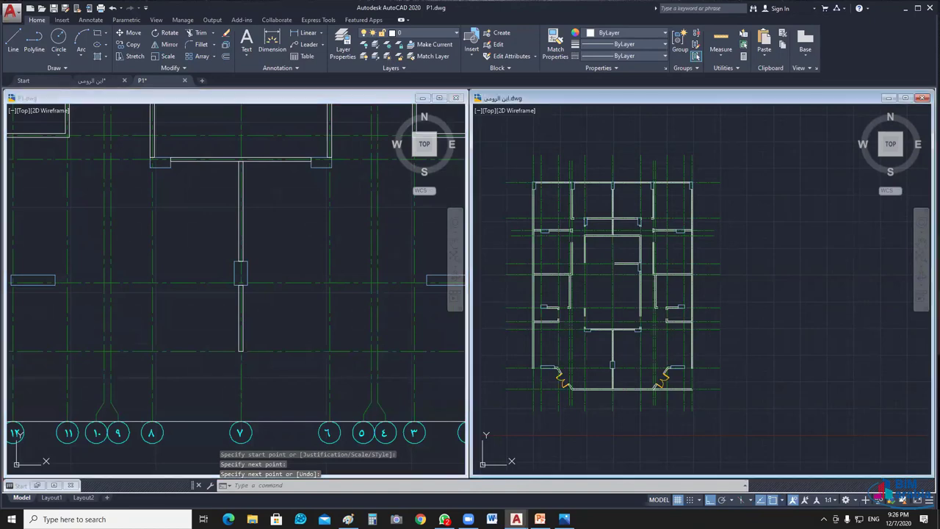
scroll(592, 388, up, 5)
scroll(542, 382, up, 1)
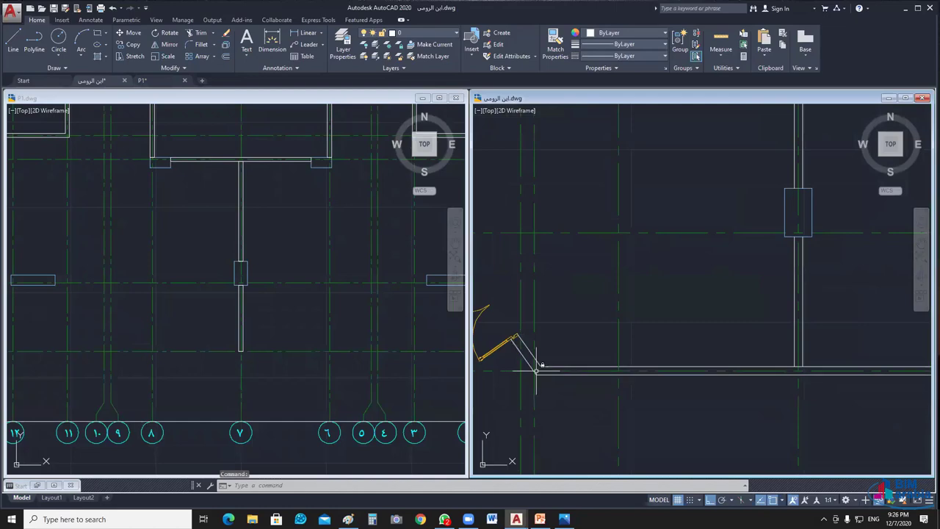
Step: Start an ML wall at the lower wall end in P1.dwg, then cancel it
scroll(652, 387, down, 5)
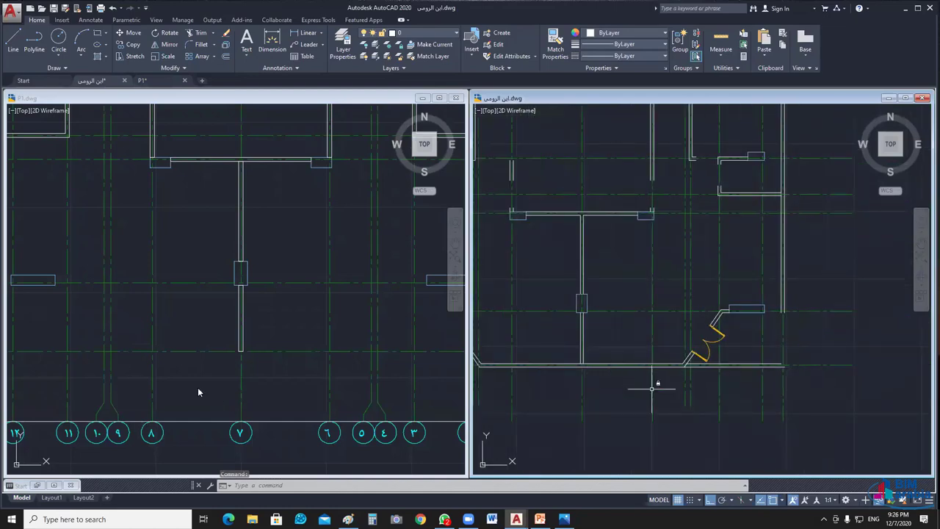
middle_drag(652, 387, 678, 374)
text(ml)
key(Return)
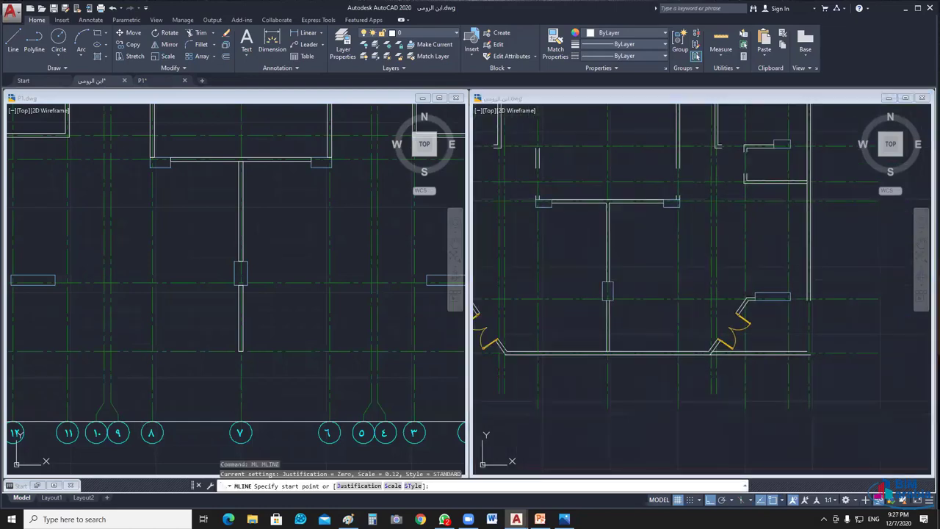
click(16, 434)
scroll(140, 356, up, 2)
click(102, 350)
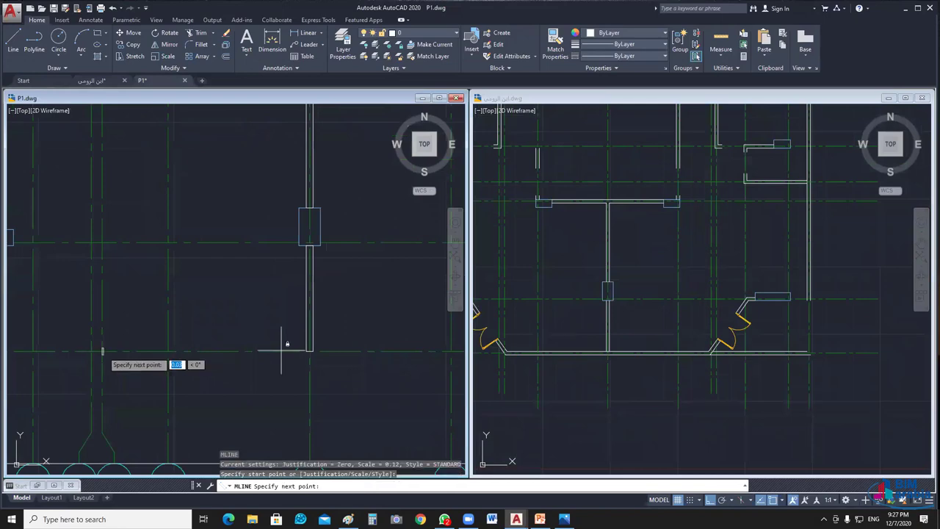
scroll(272, 342, down, 4)
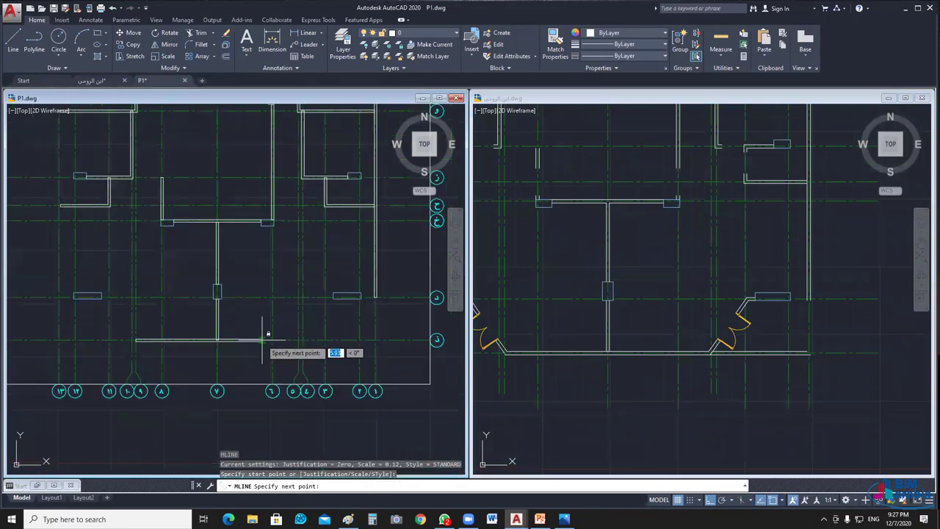
scroll(262, 340, up, 2)
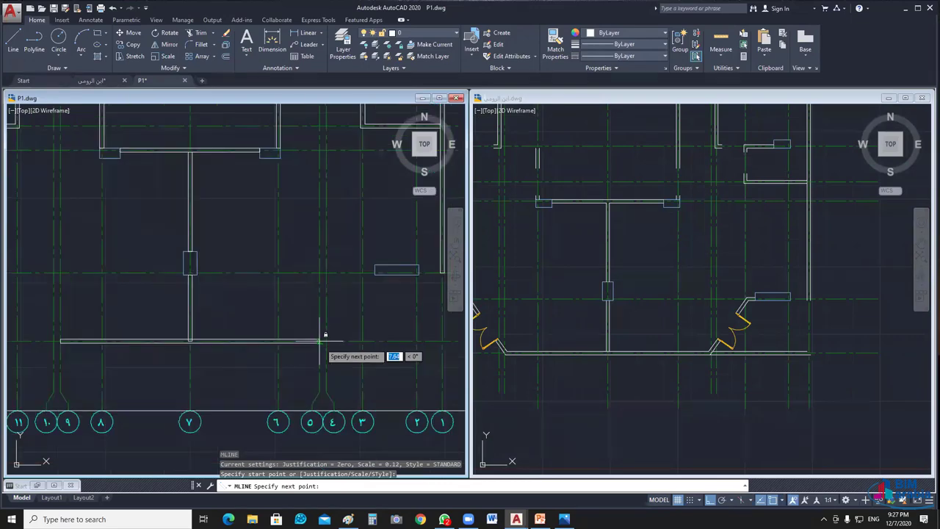
scroll(445, 381, up, 2)
key(Escape)
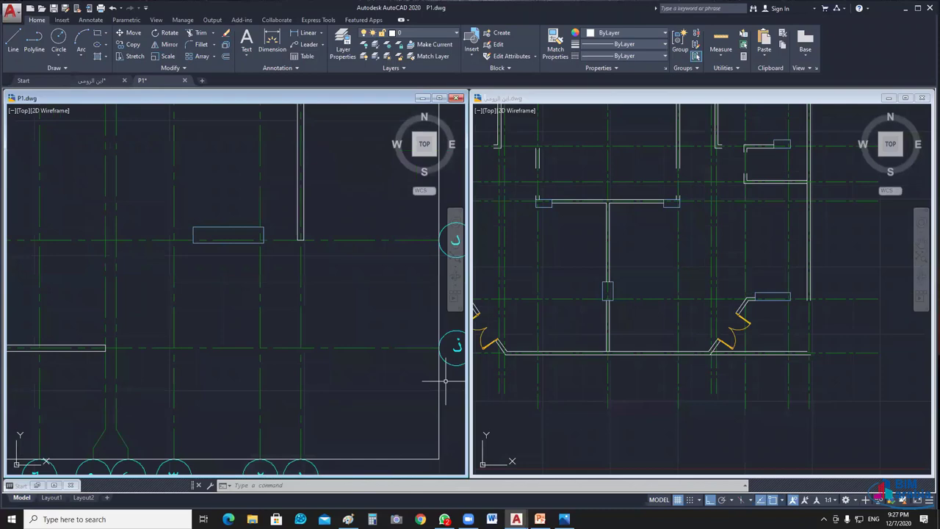
Step: Draw the L-shaped double-line wall down the right side and along the bottom, then select it
middle_drag(358, 421, 386, 422)
text(m)
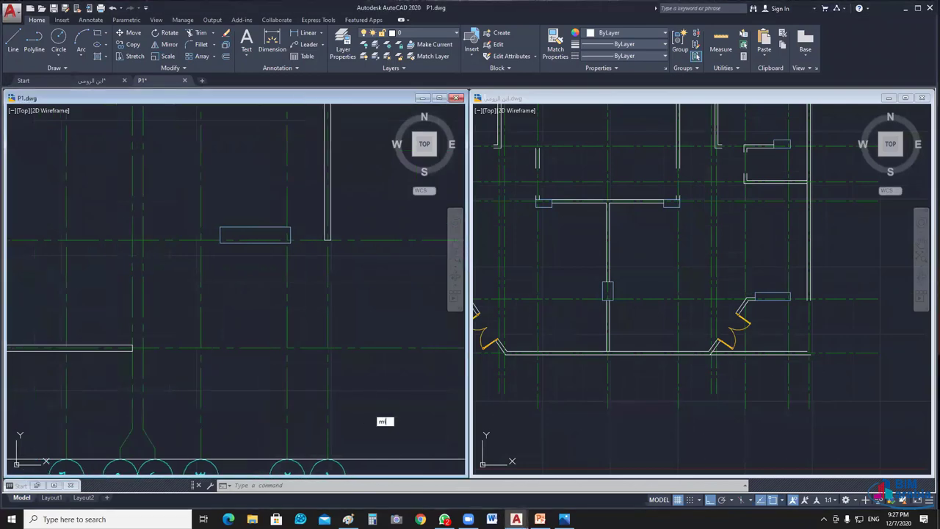
text(l)
key(Return)
scroll(328, 232, up, 2)
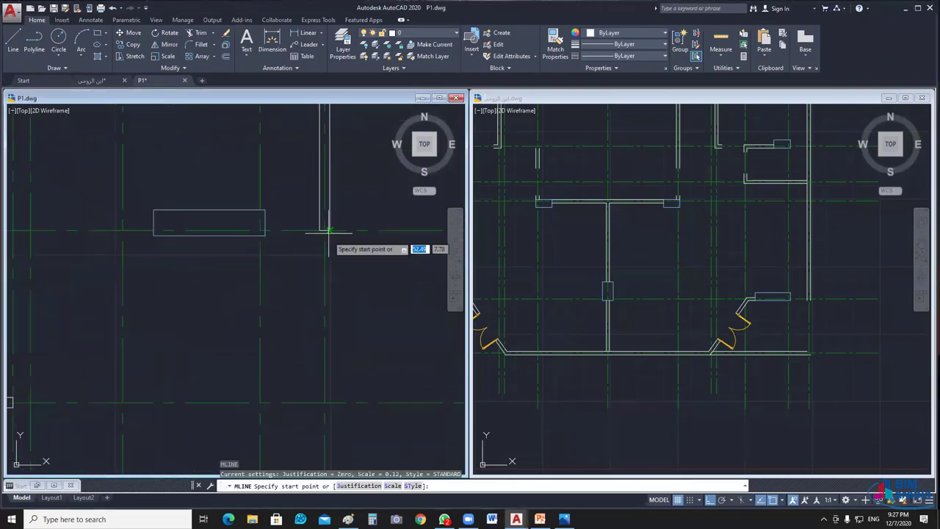
click(328, 232)
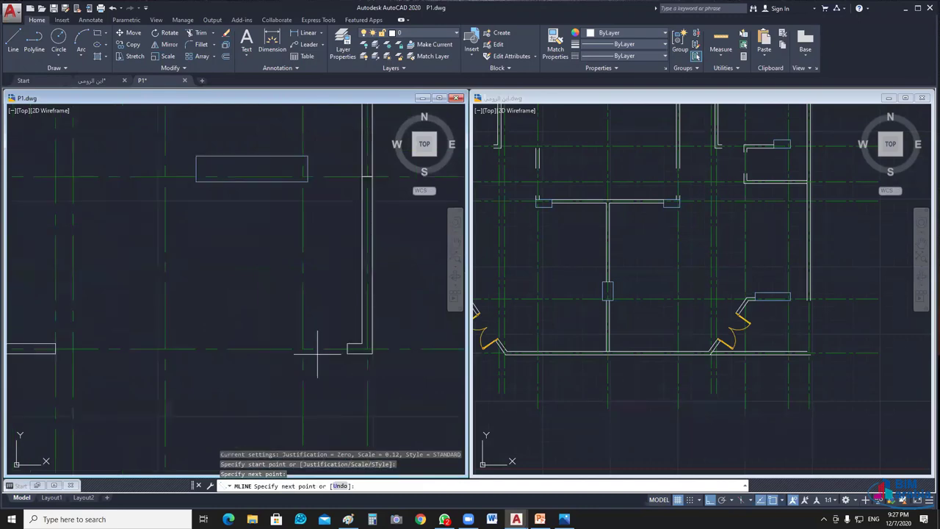
click(56, 344)
key(Escape)
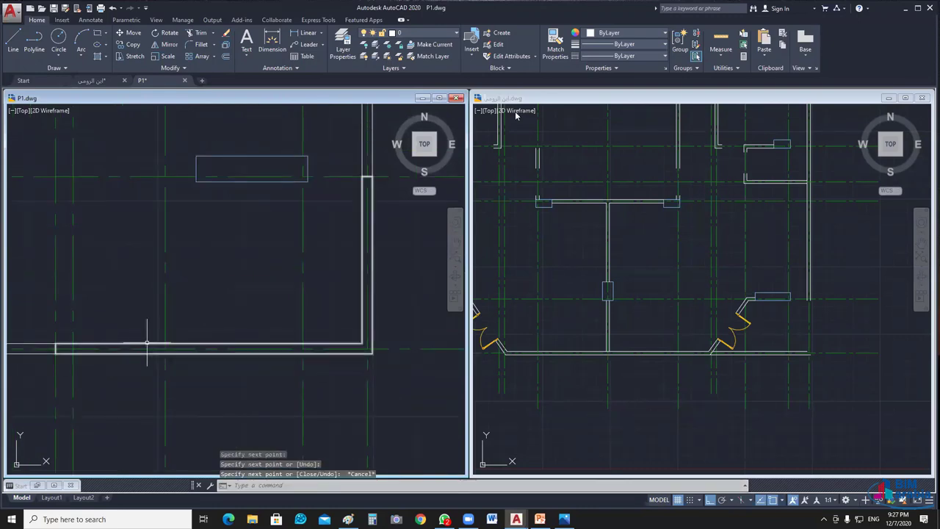
click(147, 343)
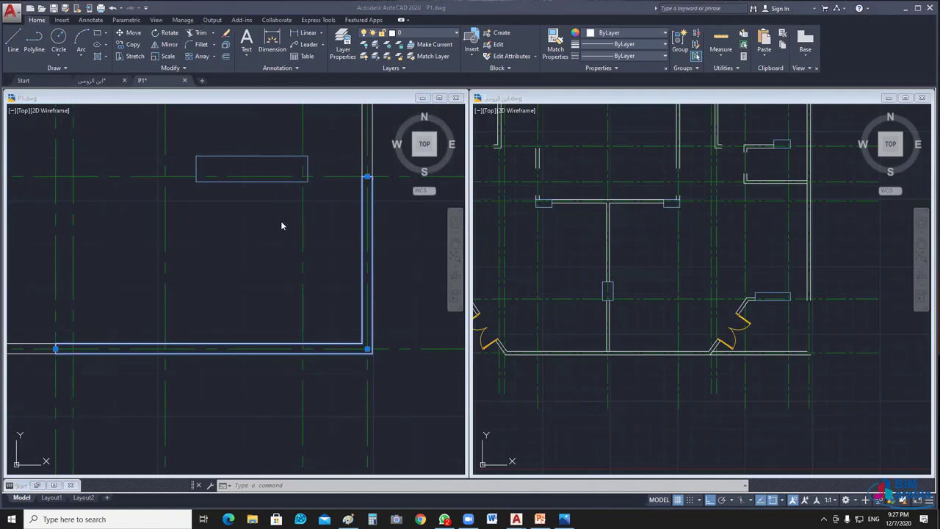
click(327, 249)
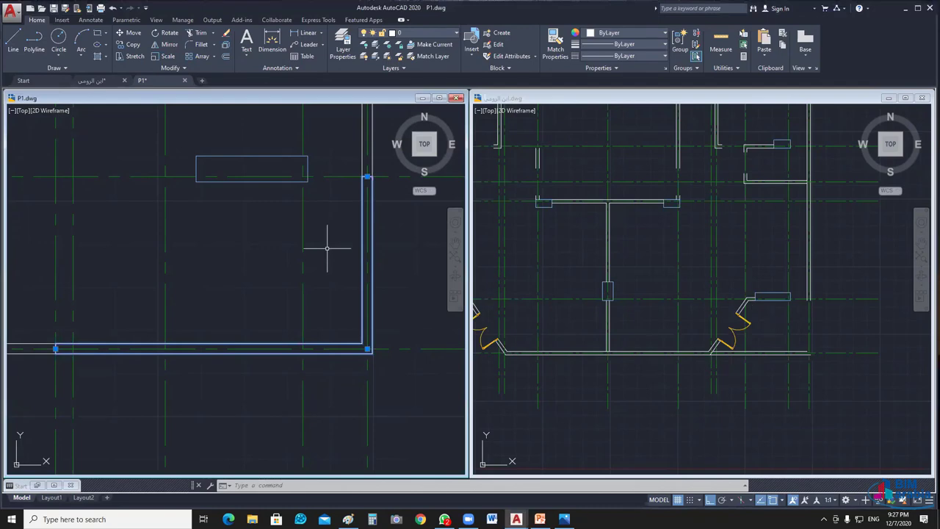
scroll(334, 367, down, 2)
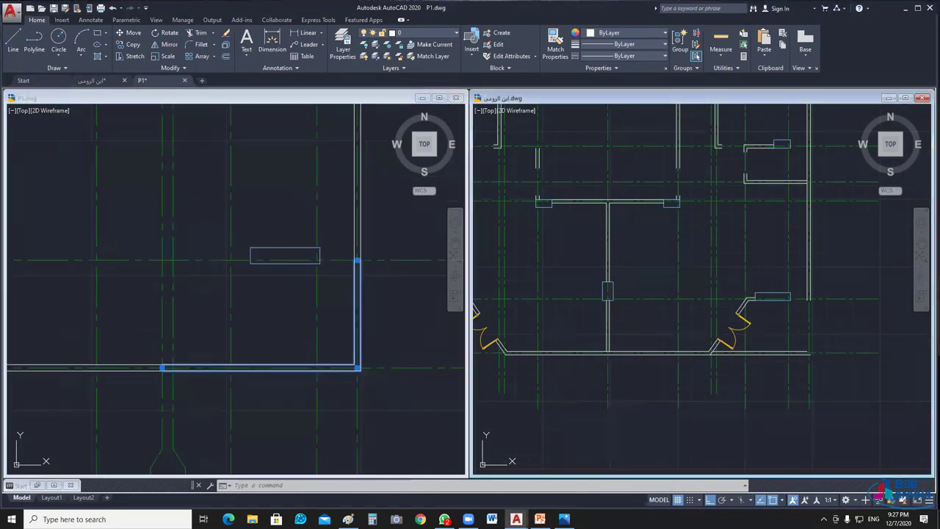
scroll(623, 354, down, 2)
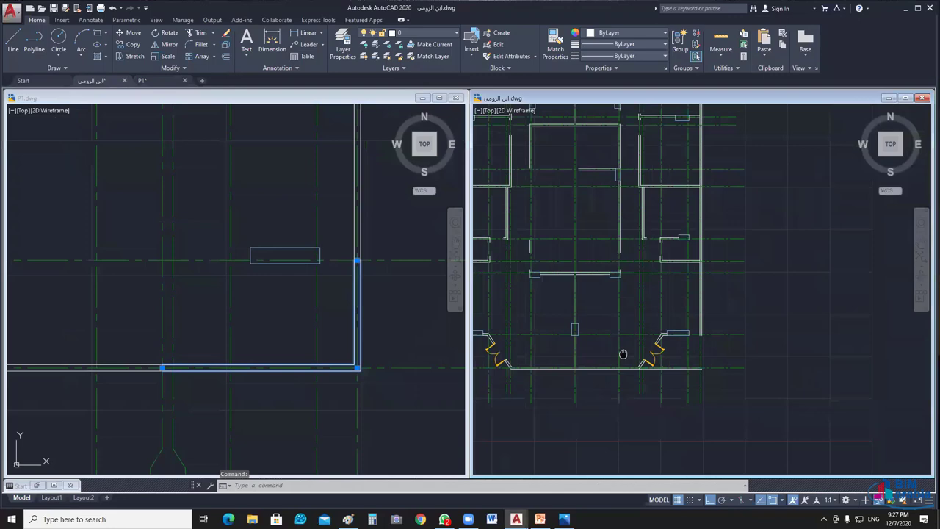
Step: End object isolation in the reference drawing so all its objects show again
scroll(622, 354, up, 2)
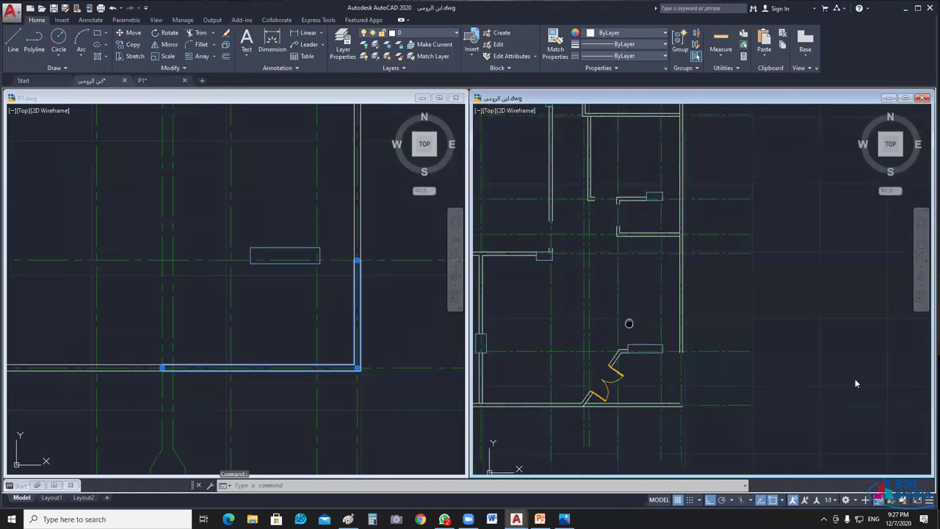
scroll(855, 383, down, 2)
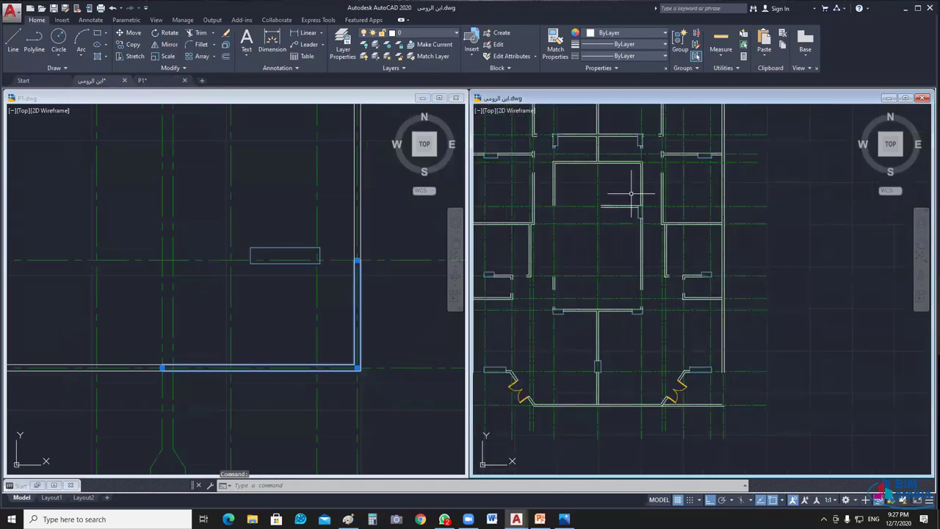
middle_drag(631, 194, 679, 217)
right_click(817, 420)
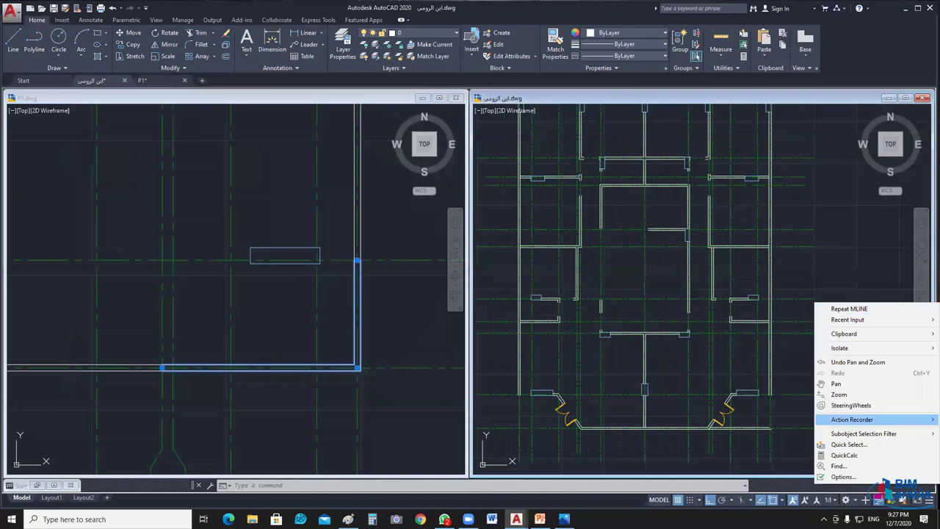
click(764, 370)
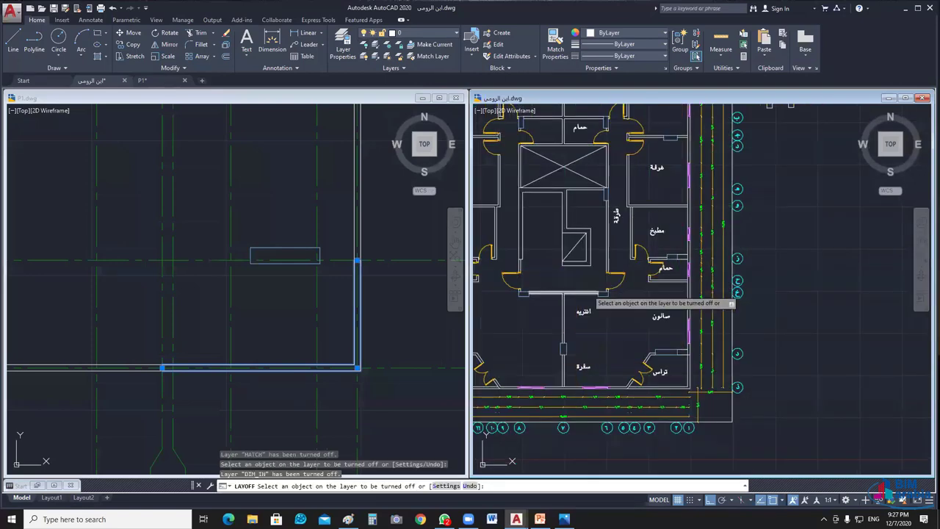
Step: Turn off the DIM_OUT dimension and AXIS_TAG axis bubble layers
click(750, 288)
click(718, 305)
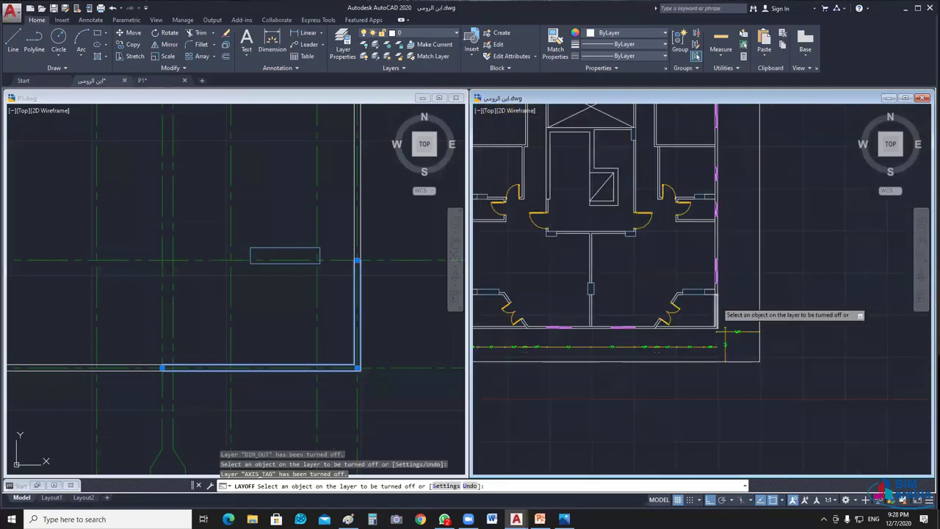
key(Escape)
scroll(726, 332, up, 5)
scroll(744, 288, up, 3)
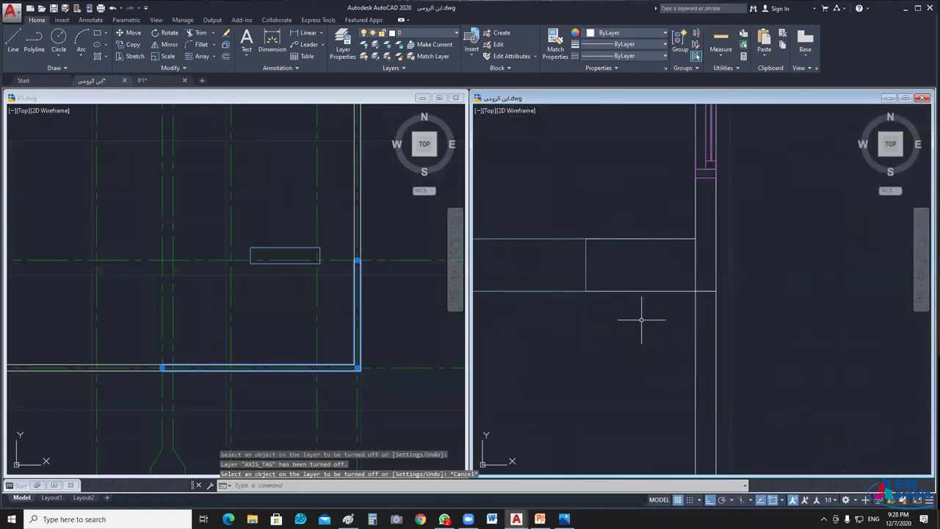
Step: Select the right L-shaped wall and its matching left wall in P1.dwg, then clear the selection
click(323, 281)
scroll(337, 274, up, 2)
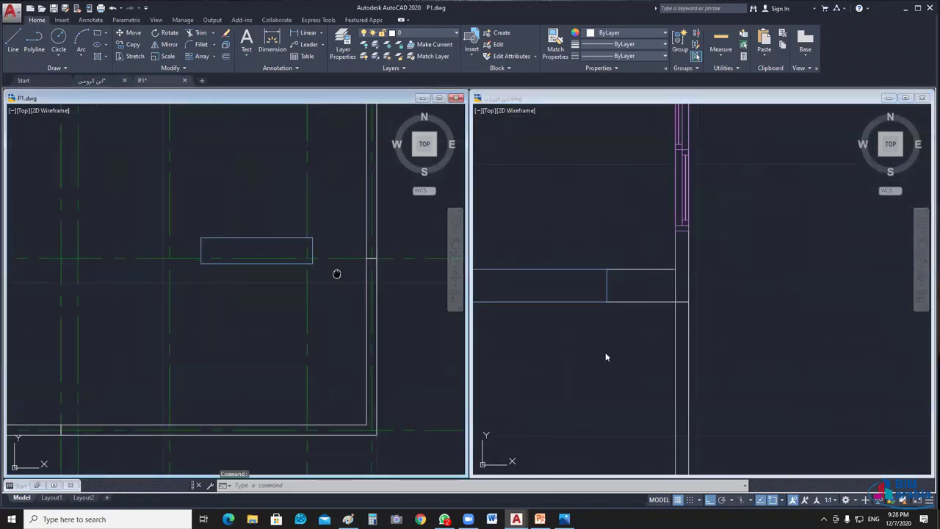
scroll(605, 354, up, 2)
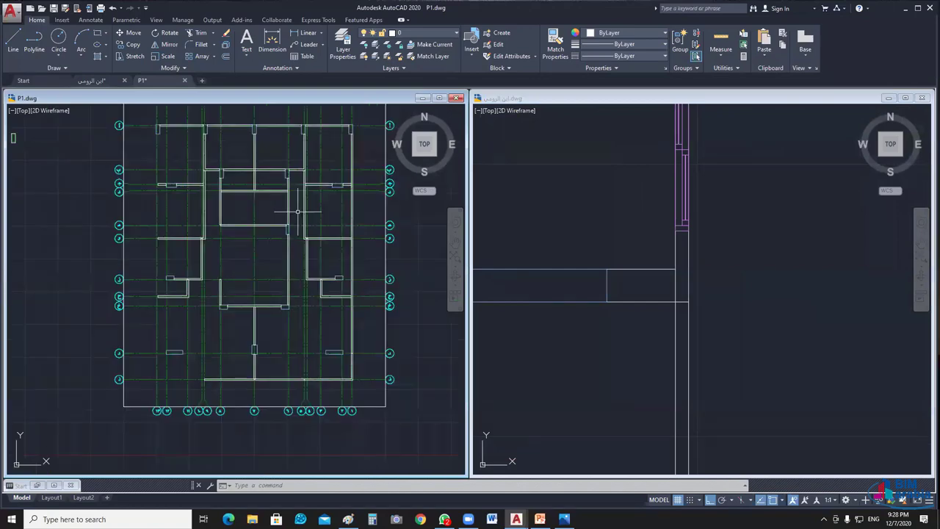
click(325, 238)
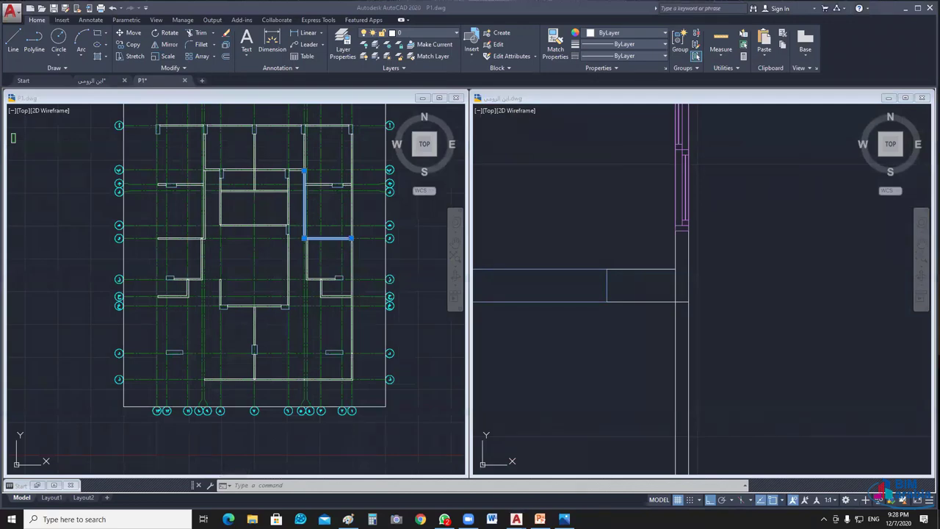
click(208, 210)
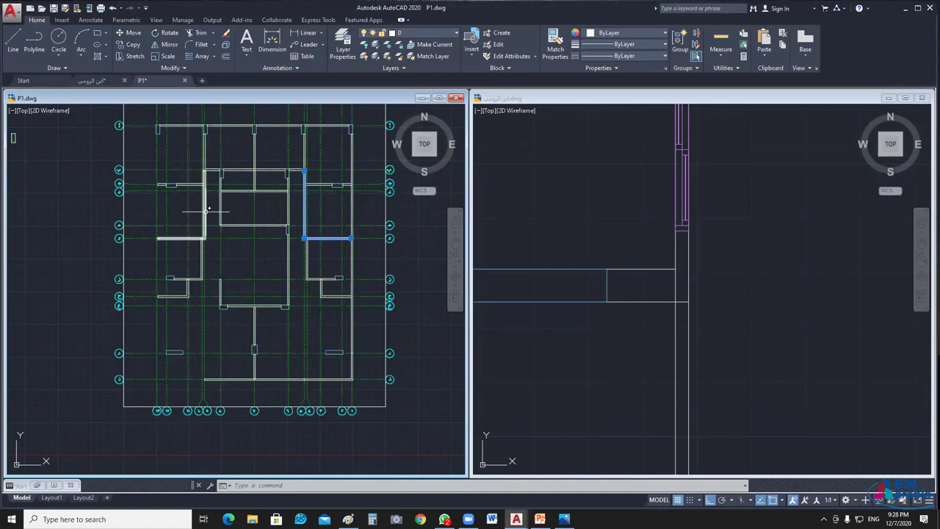
click(209, 210)
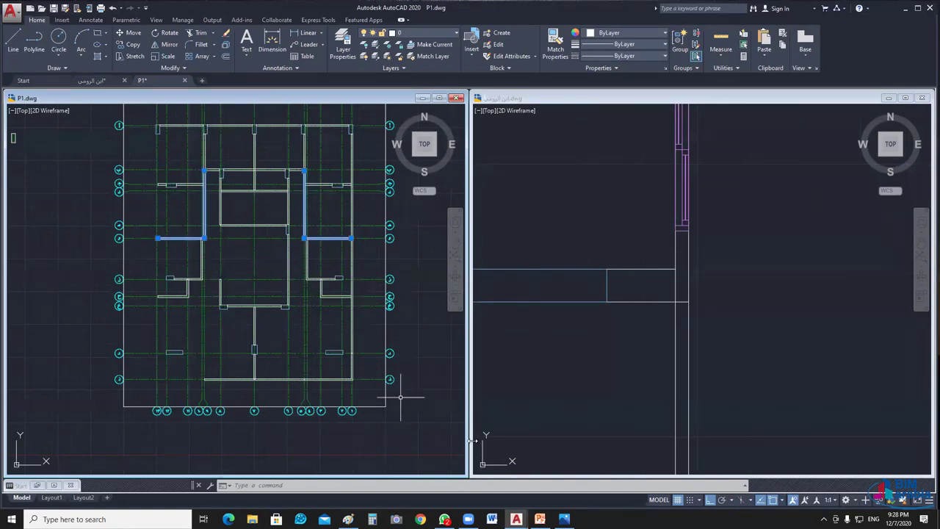
click(402, 420)
key(Escape)
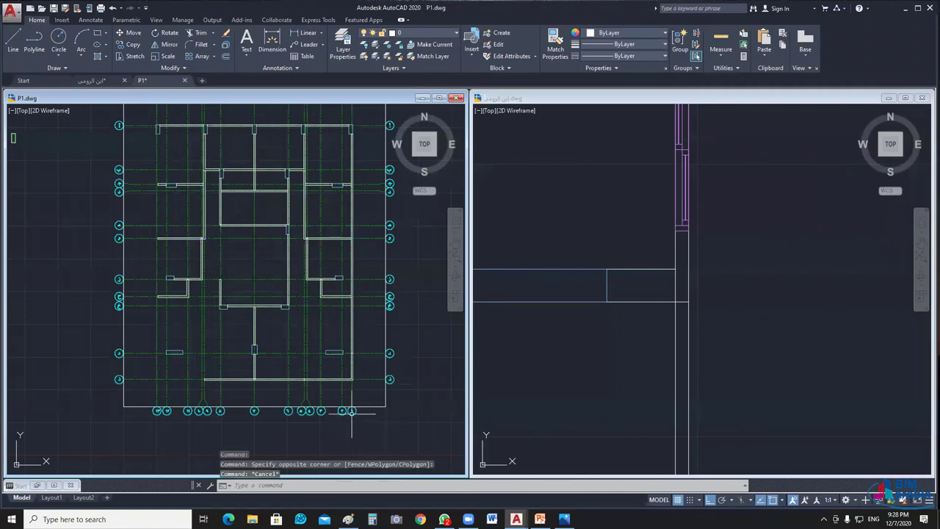
Step: Select the bottom-right wall, then minimise everything to show the Windows desktop
scroll(345, 397, up, 4)
click(325, 366)
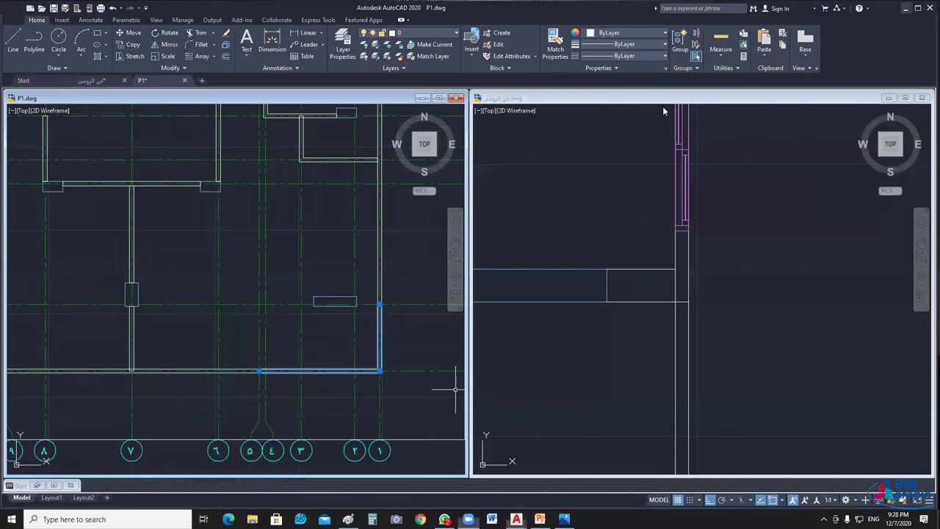
key(super+d)
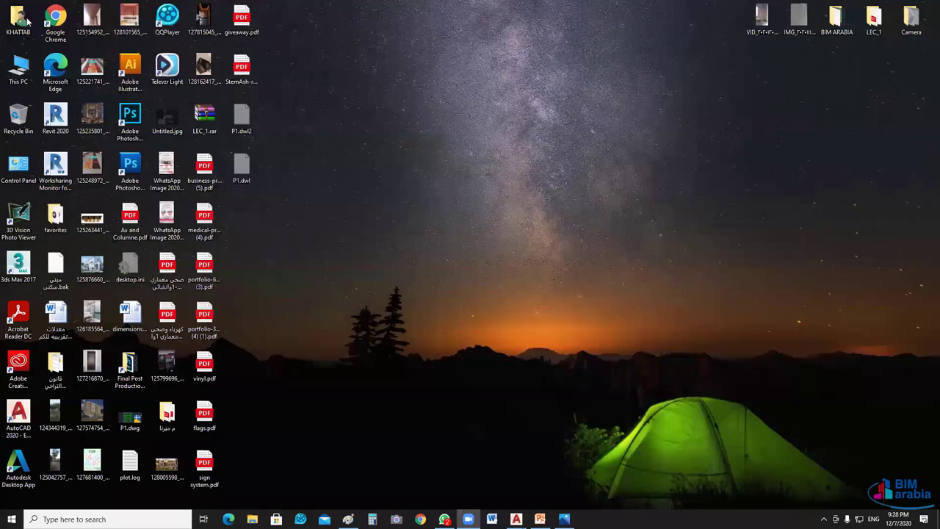
Step: Open the KHATTAB desktop folder and scroll down to its jpg images
double_click(26, 21)
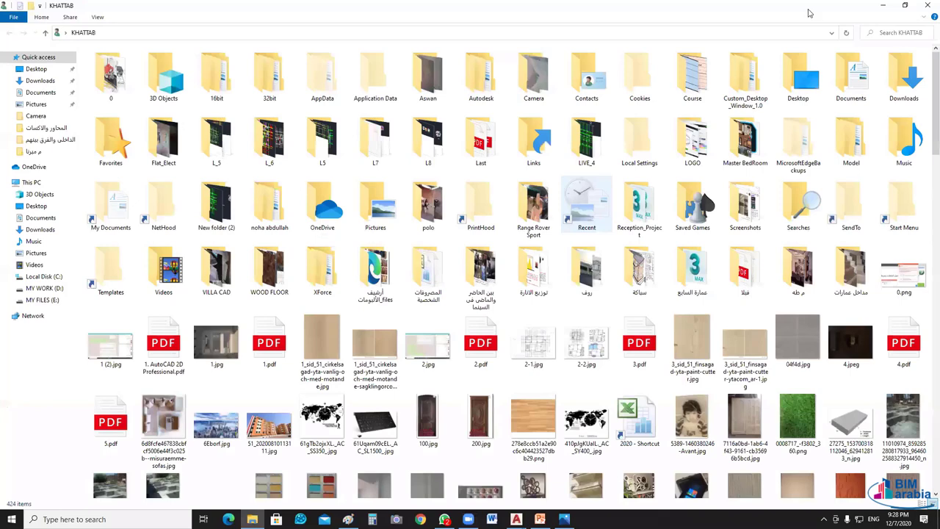
scroll(558, 207, down, 10)
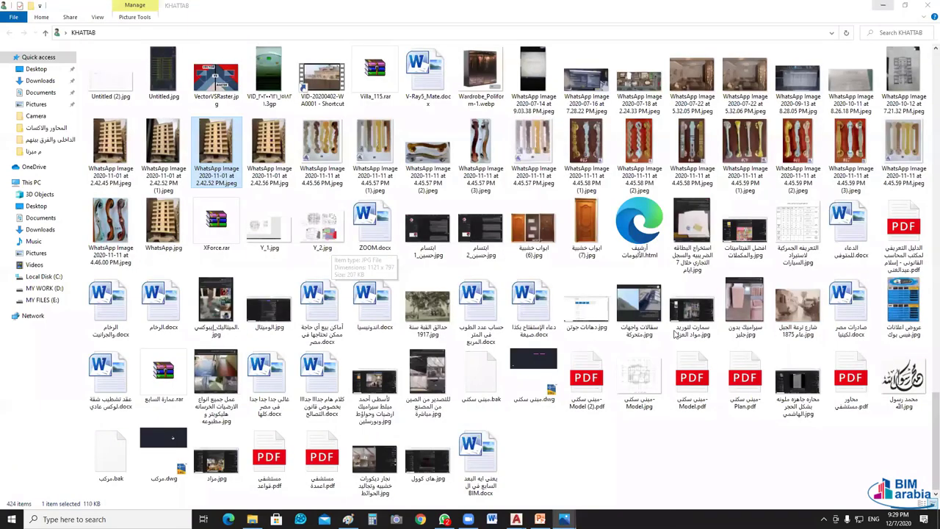
Step: View the building facade photo up close in Photos, then minimise it
key(Return)
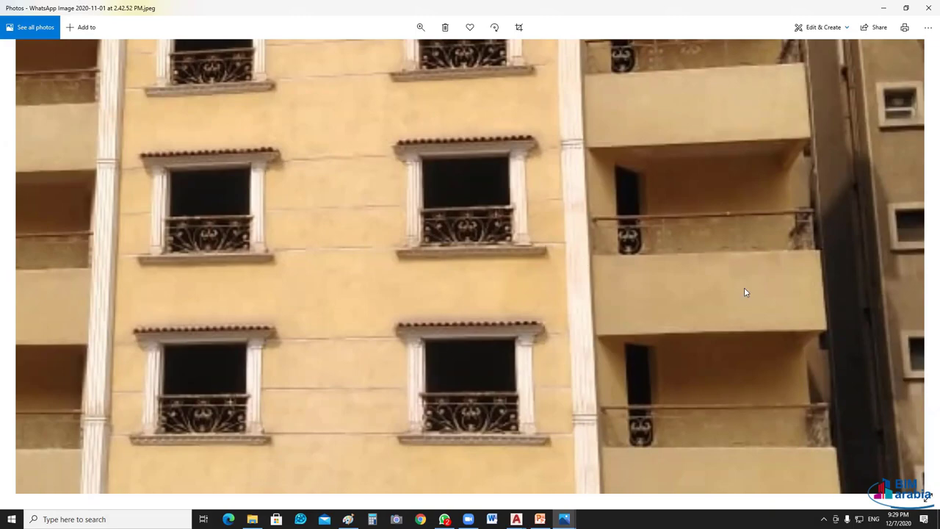
ctrl+scroll(687, 316, up, 1)
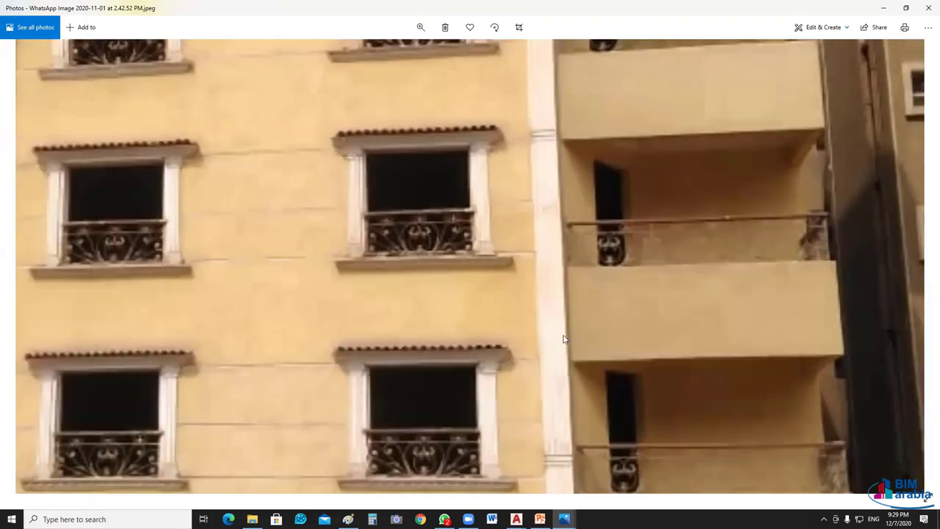
click(885, 8)
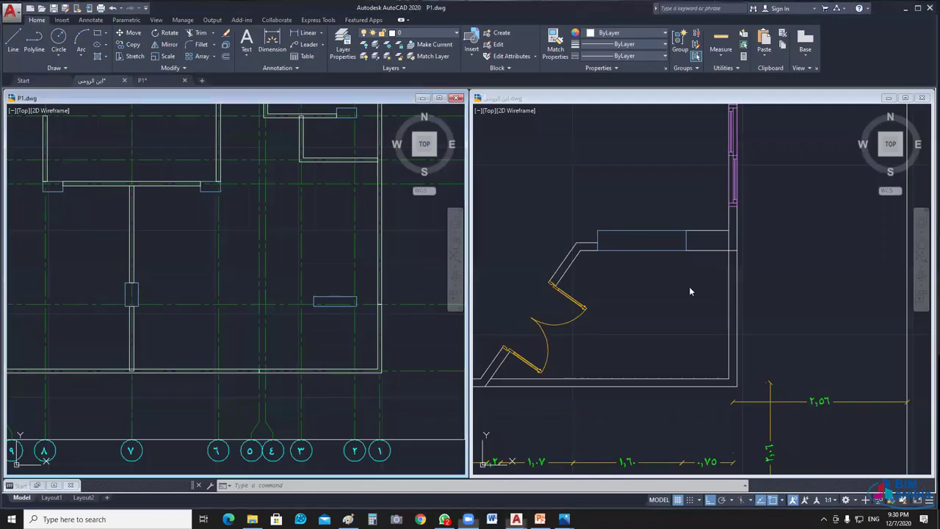
Step: Compare with the reference drawing, then zoom in on the window rectangle in P1.dwg
key(ctrl+Tab)
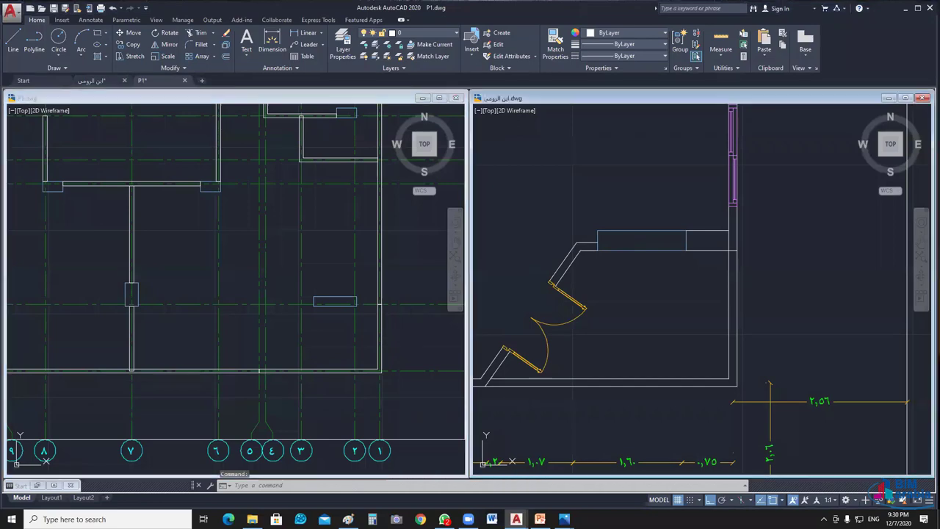
scroll(592, 234, up, 3)
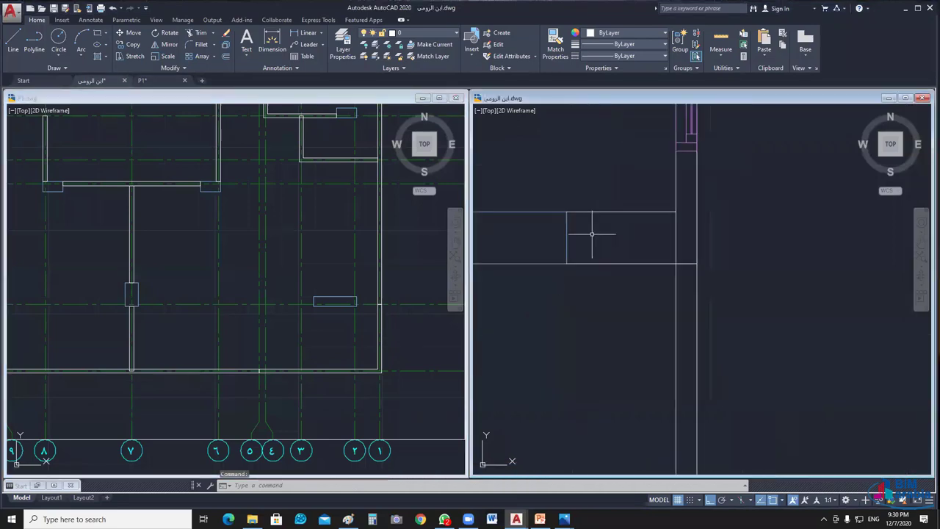
click(568, 236)
key(Escape)
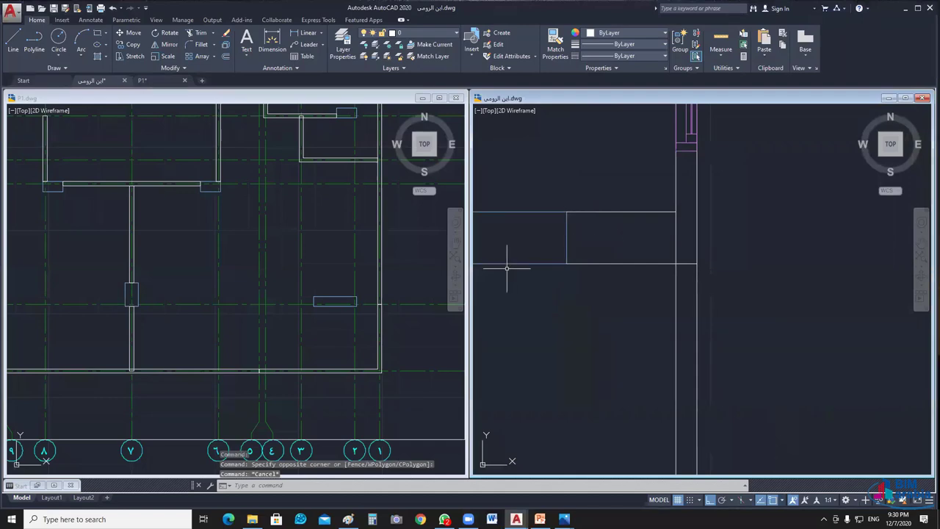
click(360, 311)
scroll(361, 310, up, 4)
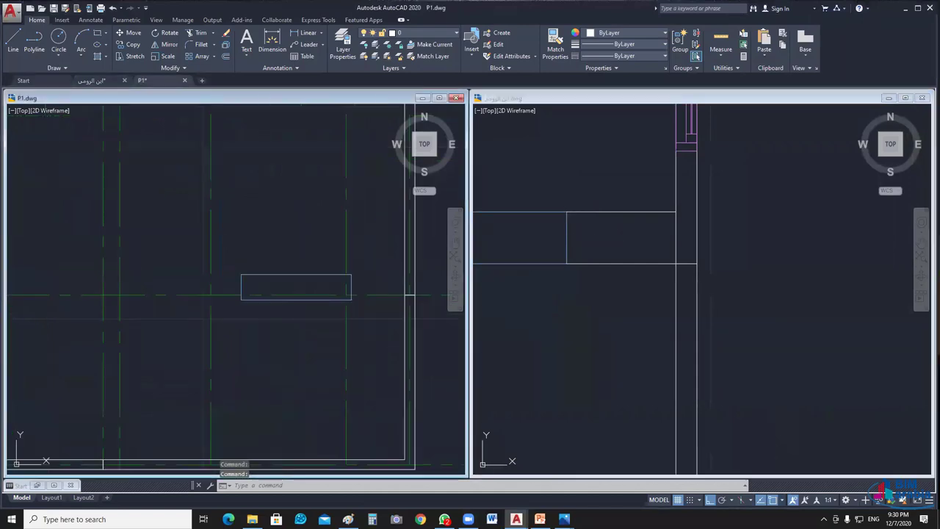
scroll(310, 315, up, 1)
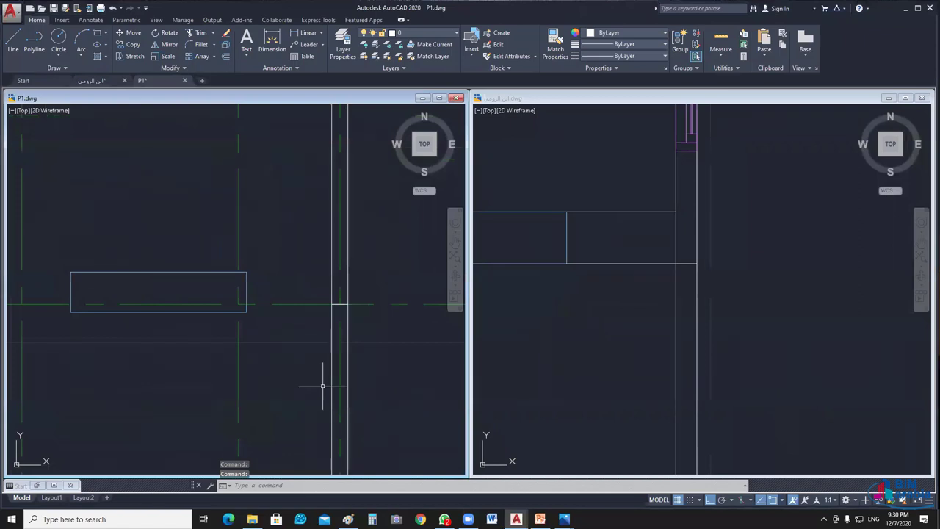
Step: Draw a multiline wall from the window rectangle's right edge to the vertical wall line
text(ml)
key(Return)
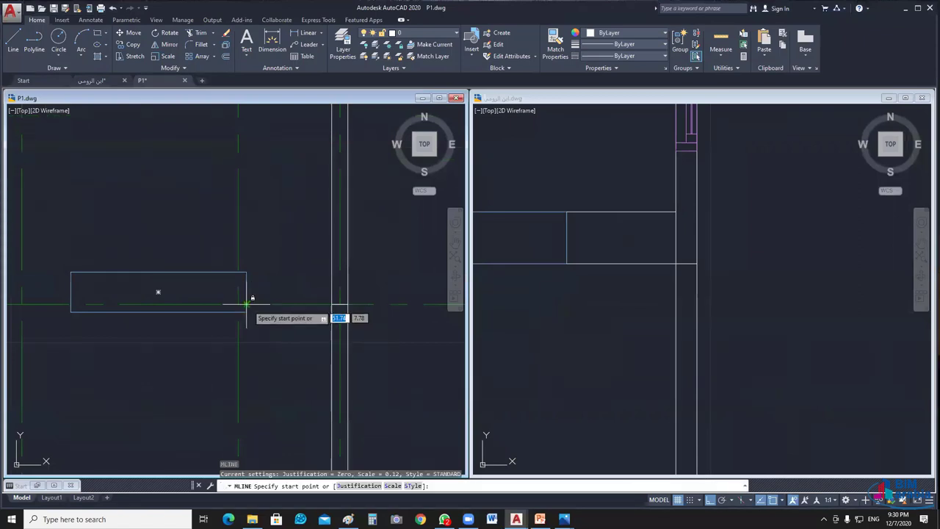
click(246, 304)
click(332, 304)
key(Return)
click(303, 349)
scroll(338, 320, up, 2)
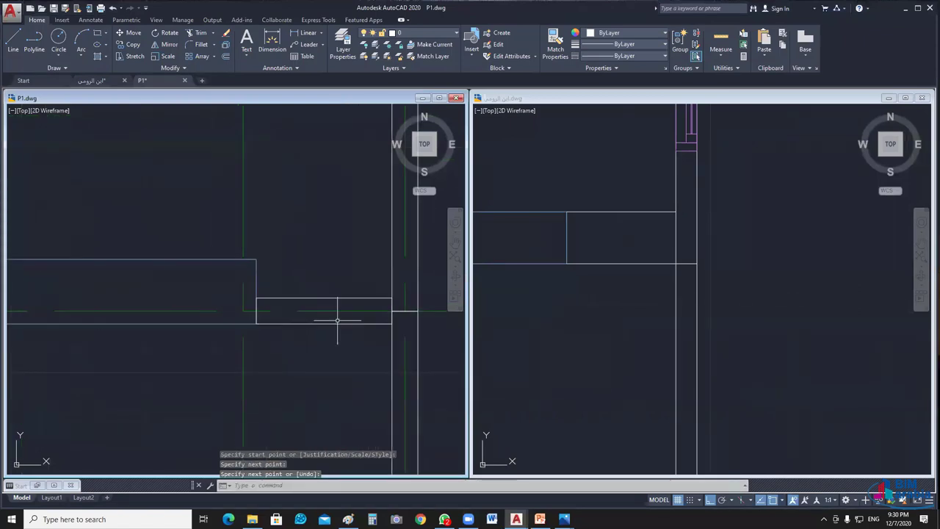
middle_drag(338, 320, 295, 304)
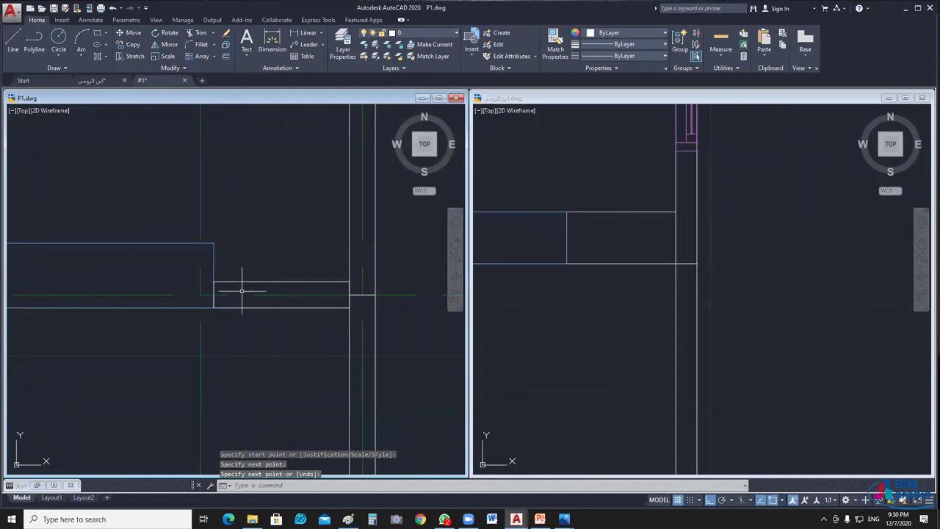
key(Return)
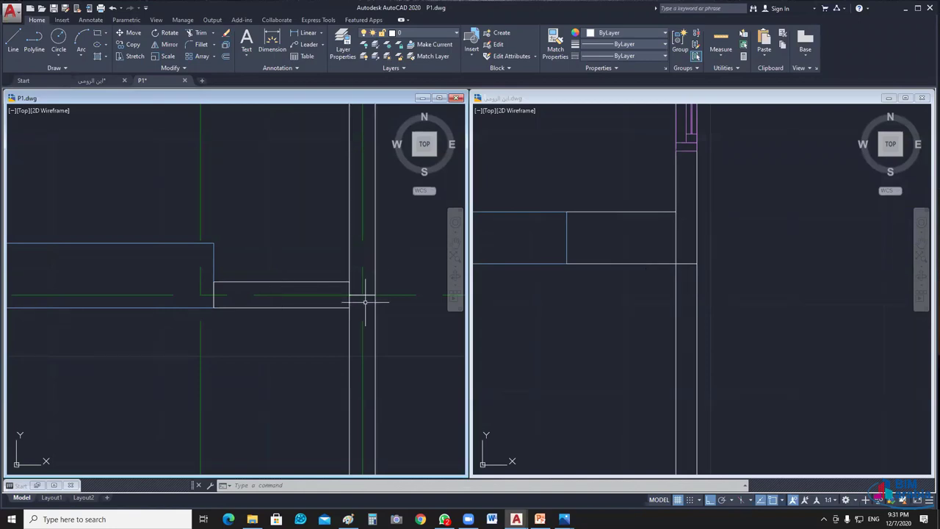
Step: Erase the short multiline wall piece beside the window
click(326, 263)
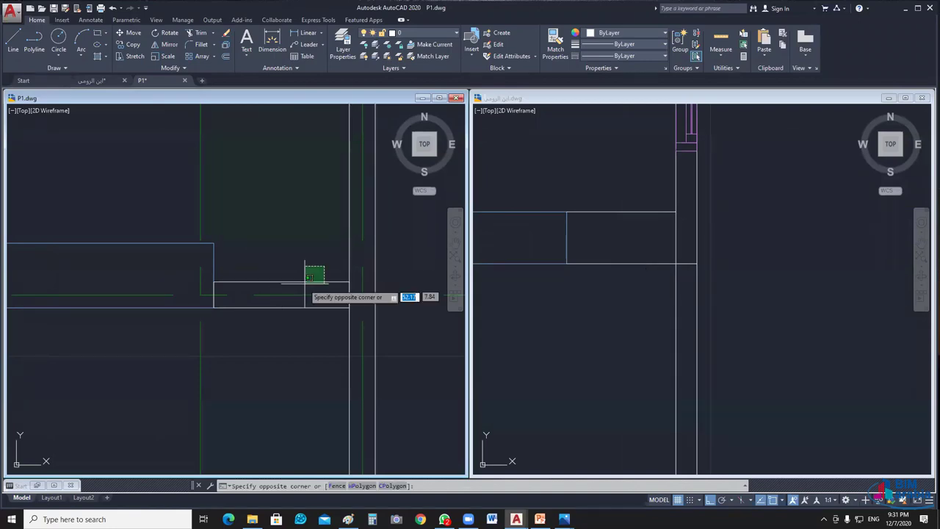
click(306, 288)
key(Delete)
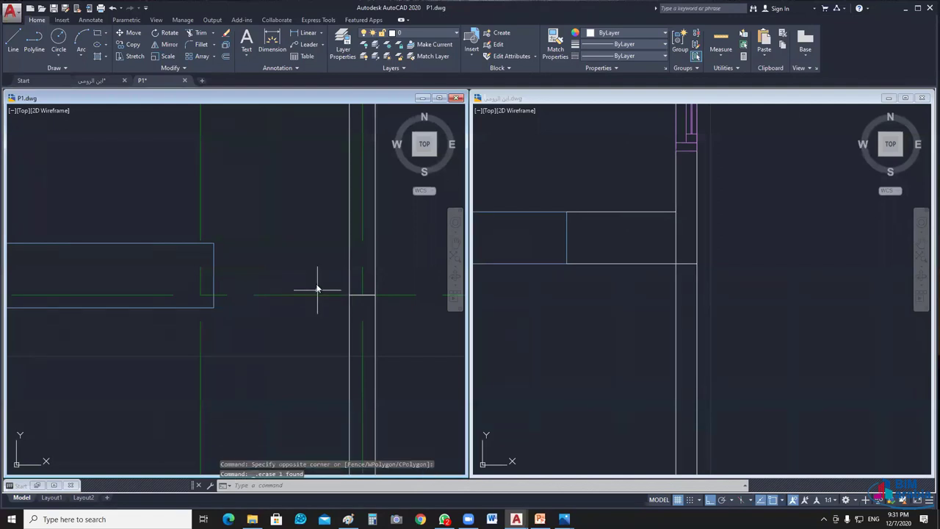
Step: Change the multiline scale from 0.12 to 0.25
text(ml)
key(Return)
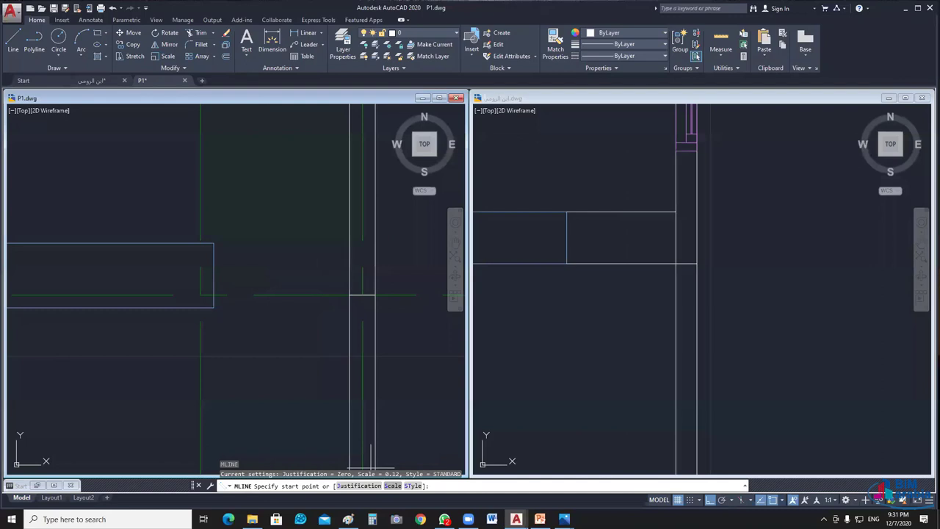
text(s)
key(Return)
text(.25)
key(Return)
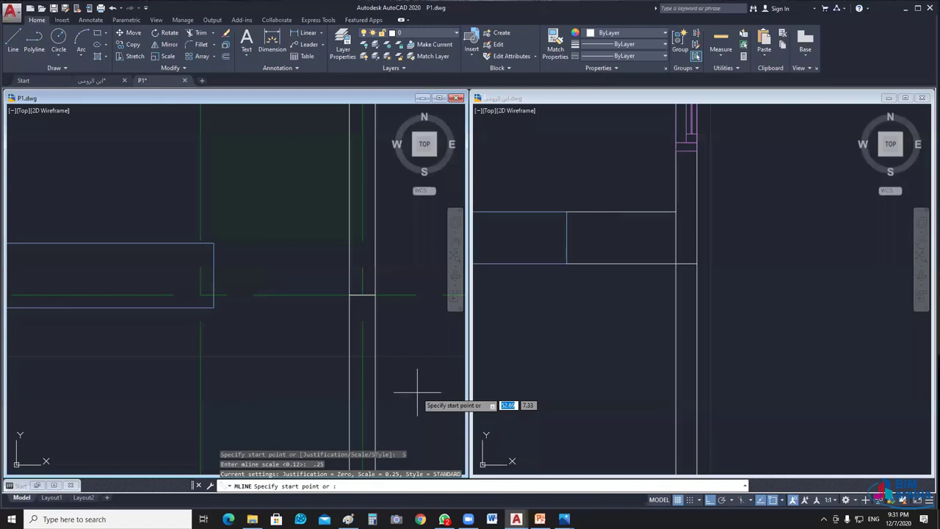
key(Escape)
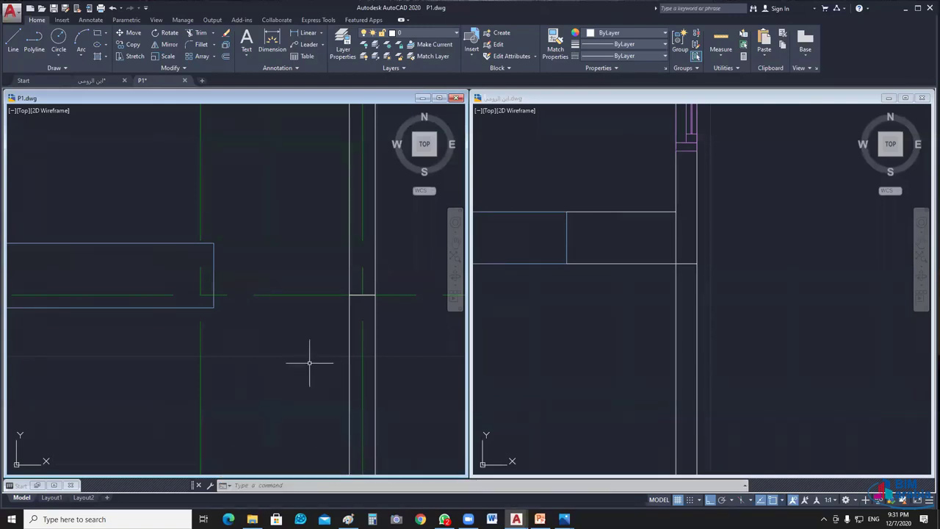
text(l)
key(Return)
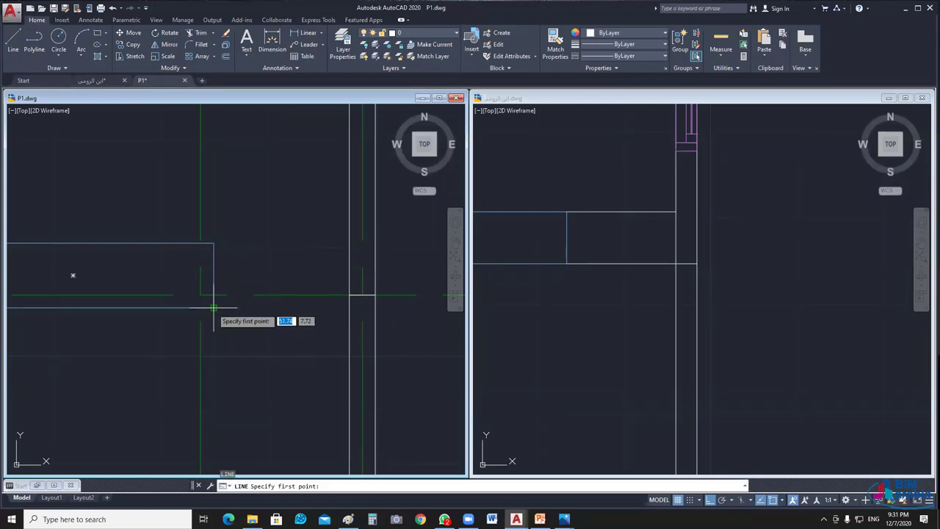
Step: Draw bottom and top lines from the window rectangle's corners to the vertical wall
click(213, 308)
click(348, 308)
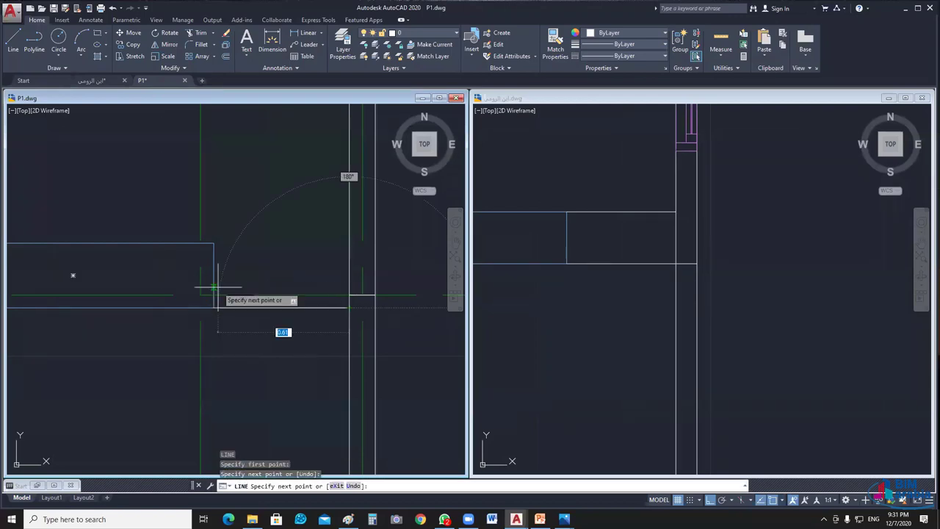
key(Return)
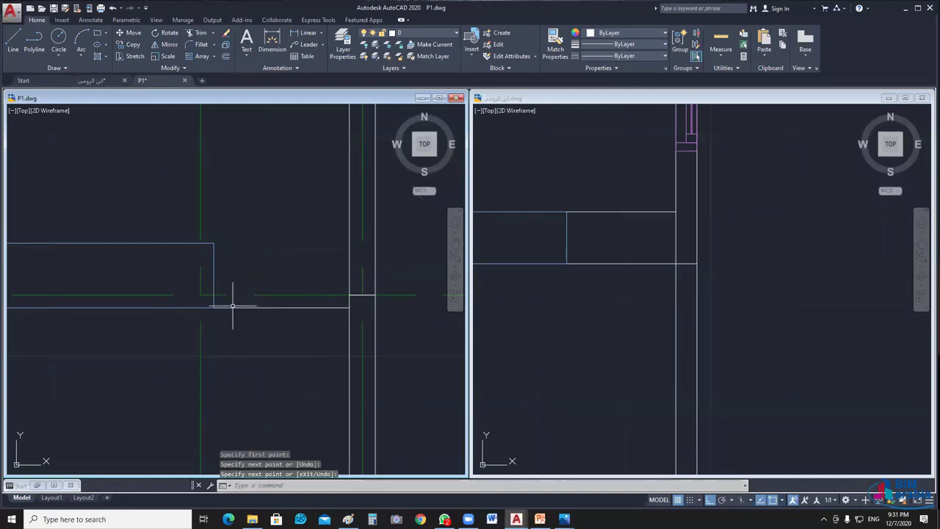
key(Return)
click(213, 243)
click(349, 244)
key(Return)
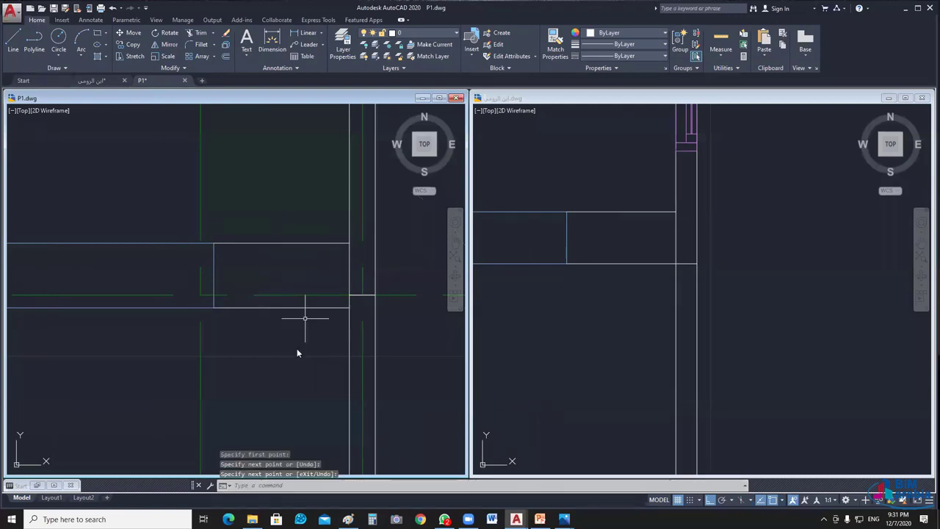
Step: Draw a rectangle between the two lines' corners and temporarily hide it
text(rec)
key(Return)
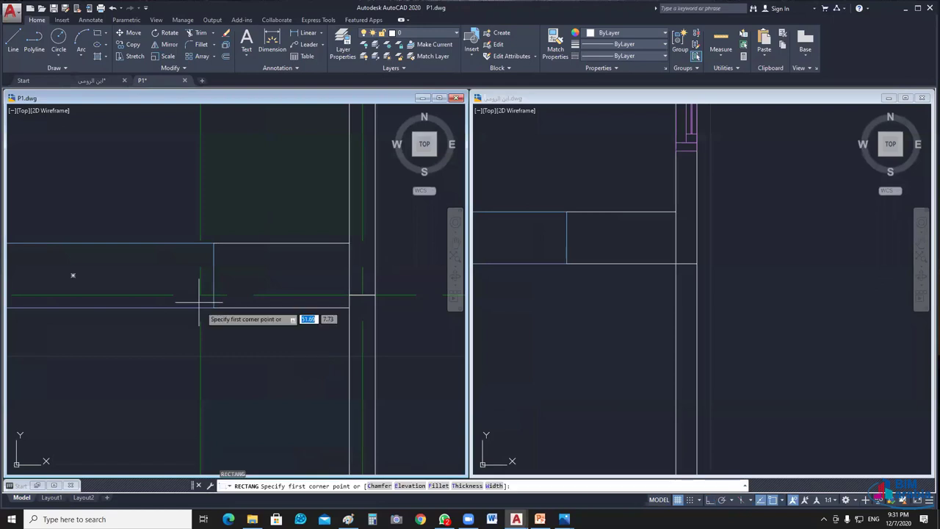
click(213, 308)
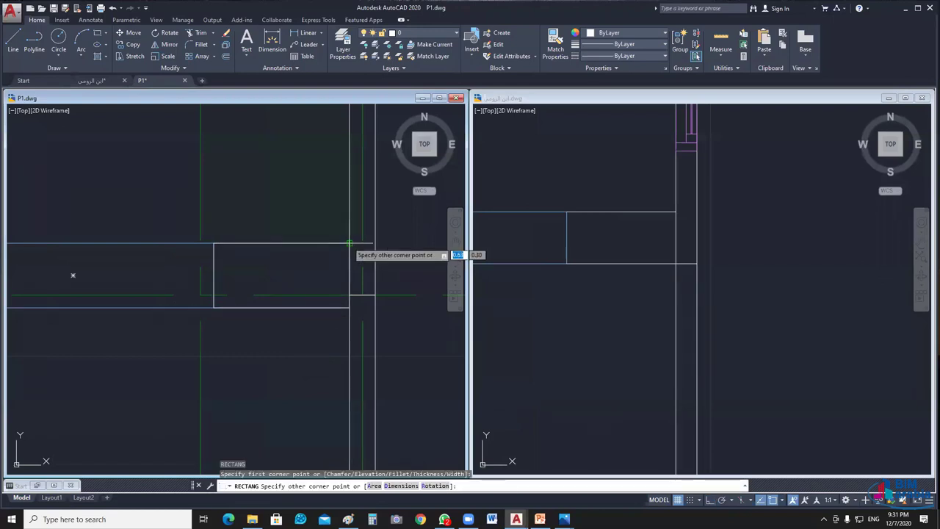
click(348, 243)
click(287, 244)
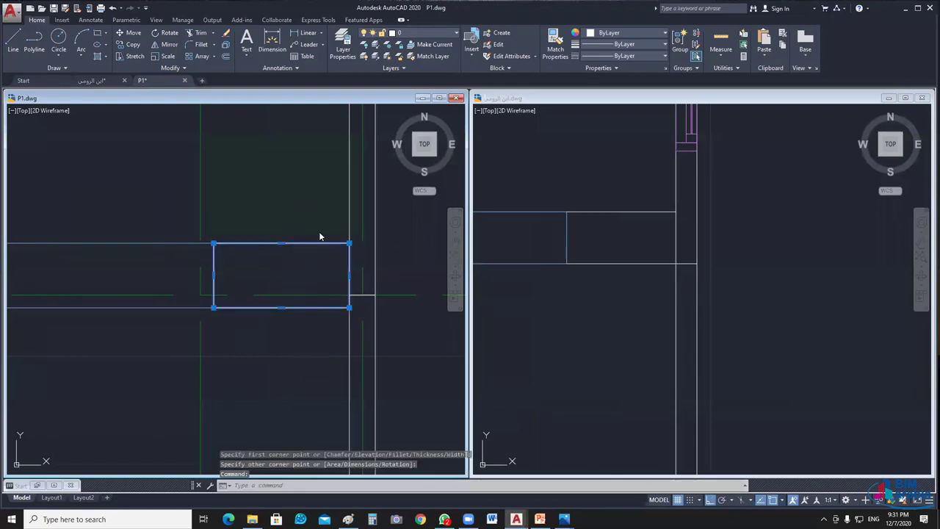
right_click(320, 236)
mouse_move(308, 231)
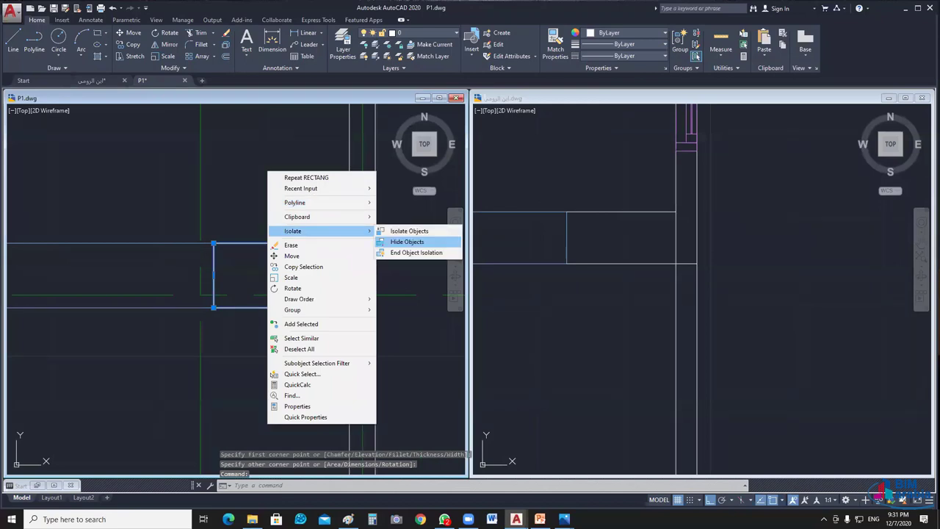
click(407, 242)
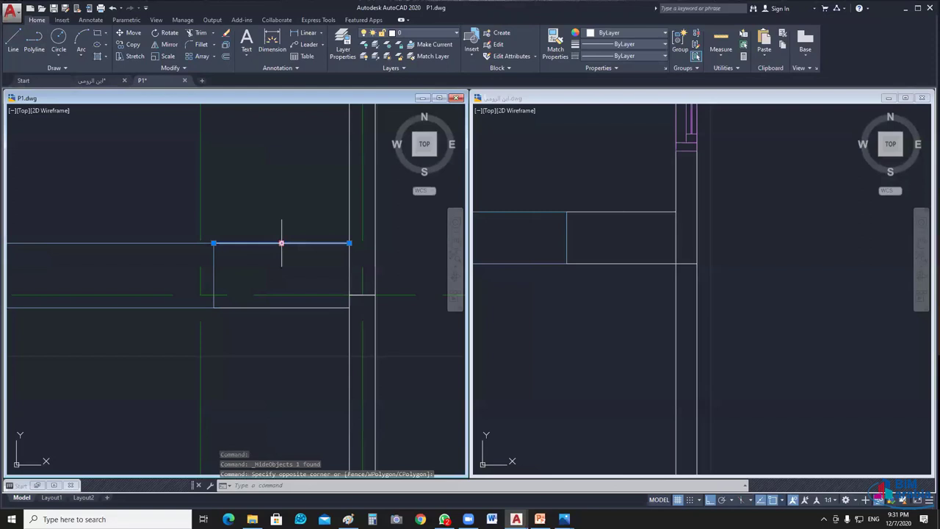
Step: Move the top line down to the box's mid-height and delete the bottom line
text(m)
key(Return)
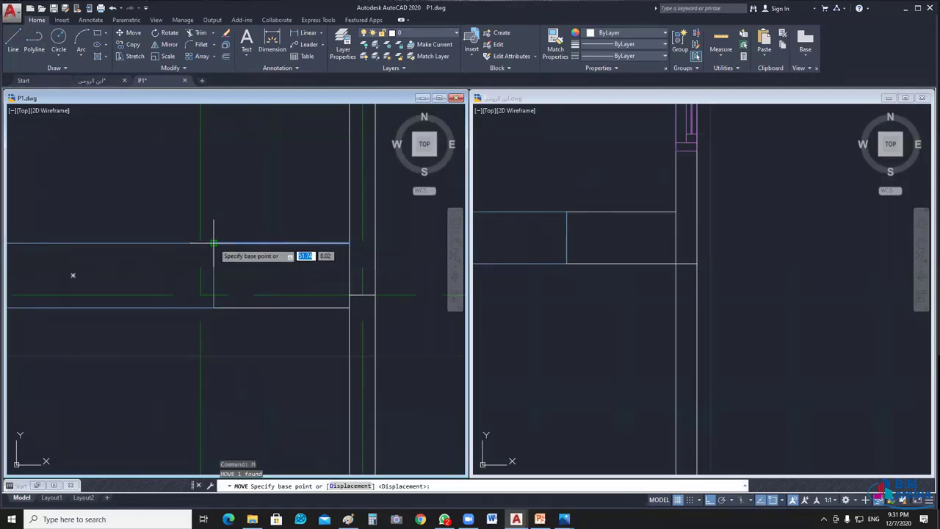
click(213, 243)
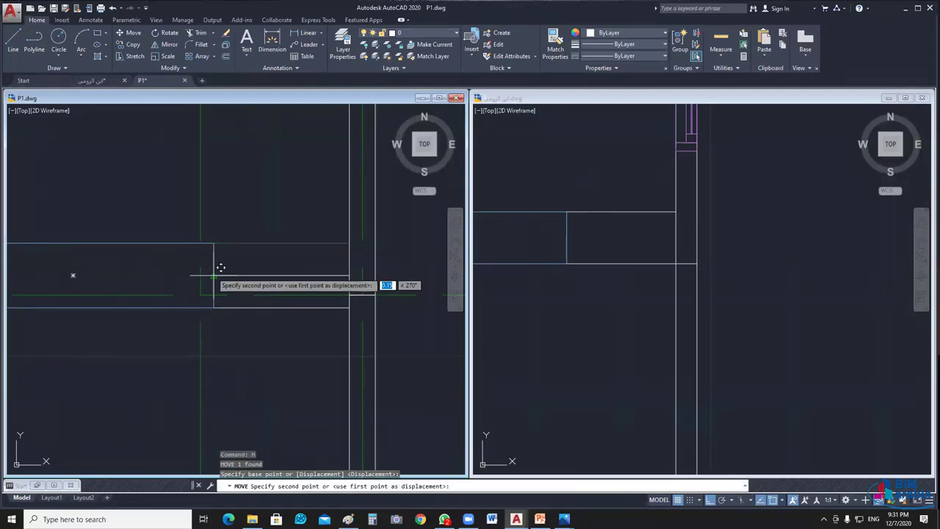
click(286, 301)
click(269, 309)
key(Delete)
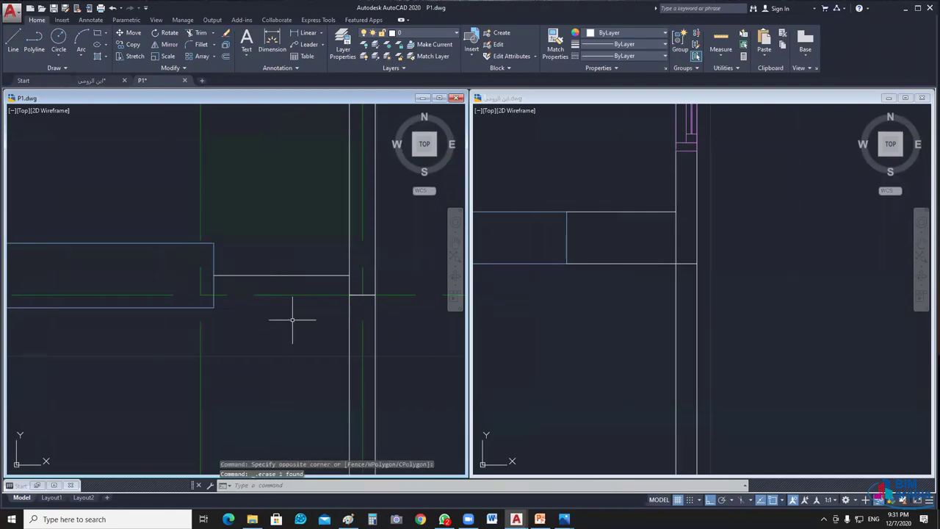
Step: End object isolation to restore the rectangle, then open the layer manager with LA
right_click(301, 193)
mouse_move(360, 236)
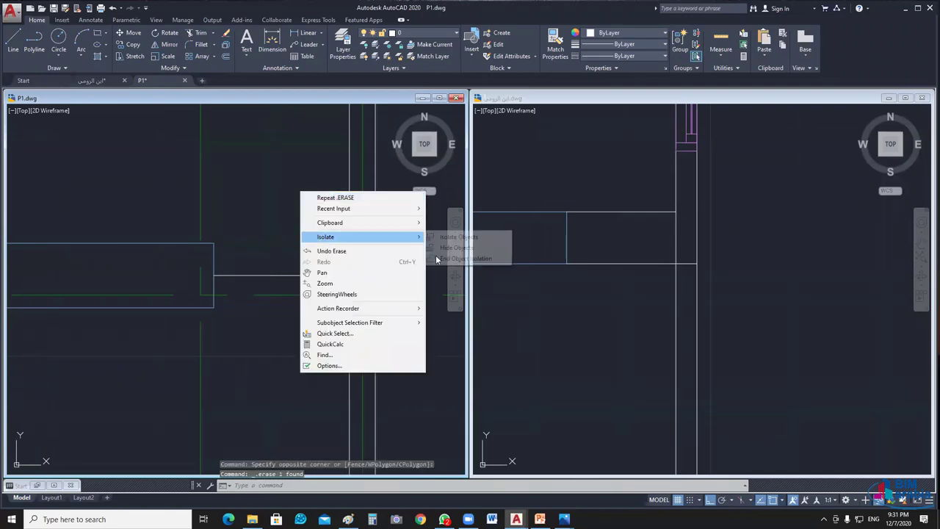
click(457, 259)
click(292, 269)
key(Escape)
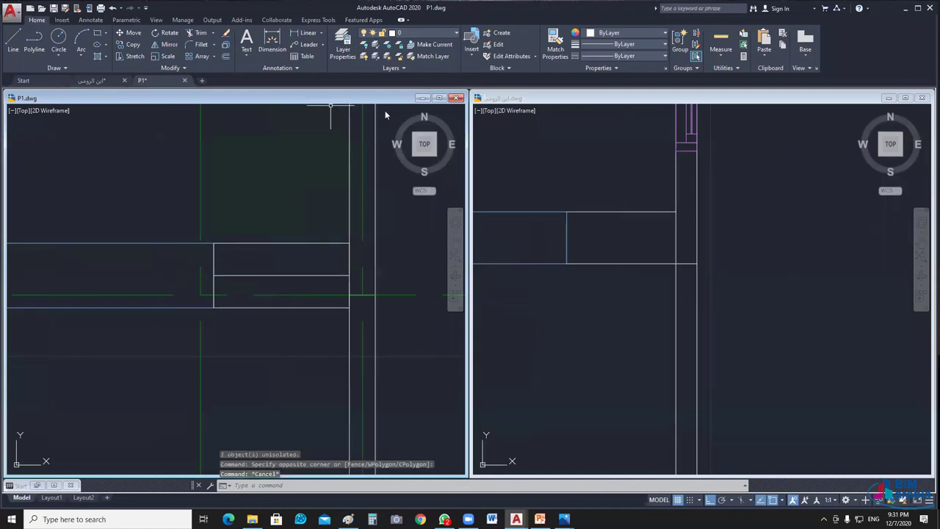
text(la)
key(Return)
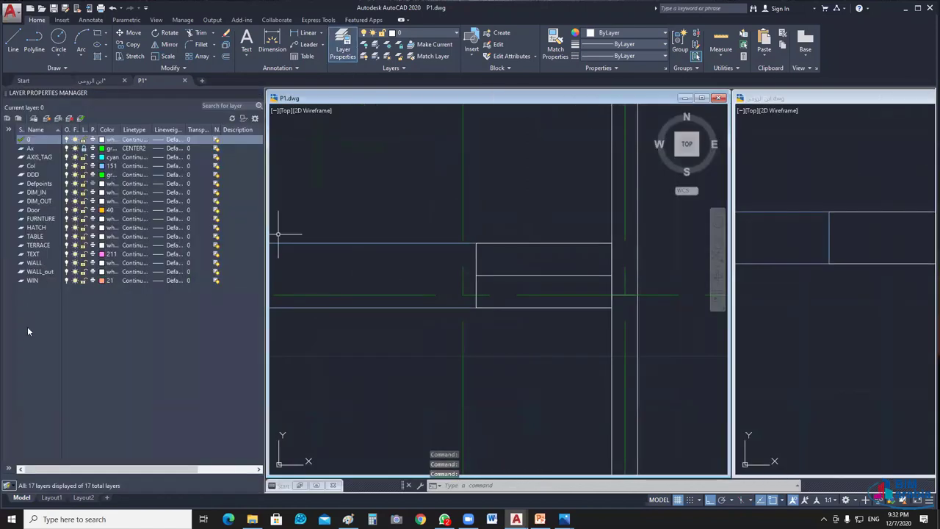
Step: Create a new layer named 'hidden' with the HIDDEN2 linetype
click(47, 119)
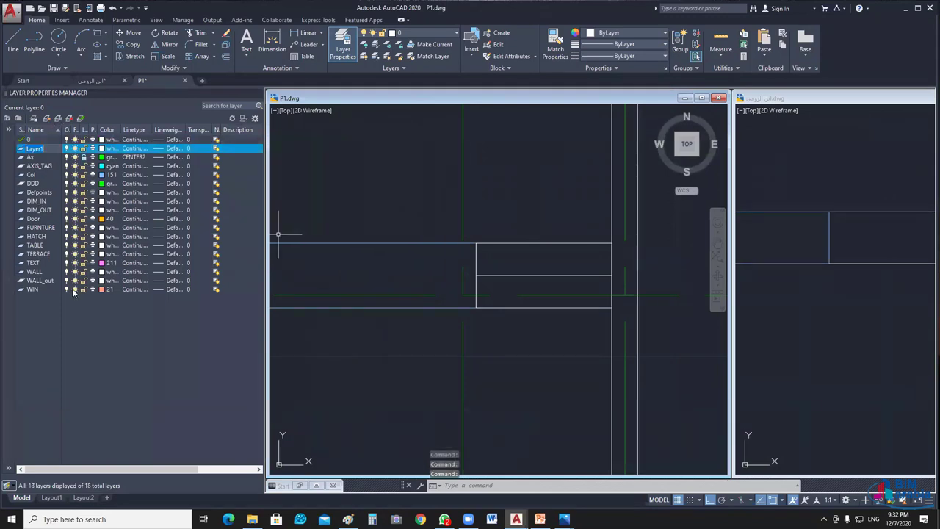
text(hi)
text(dden)
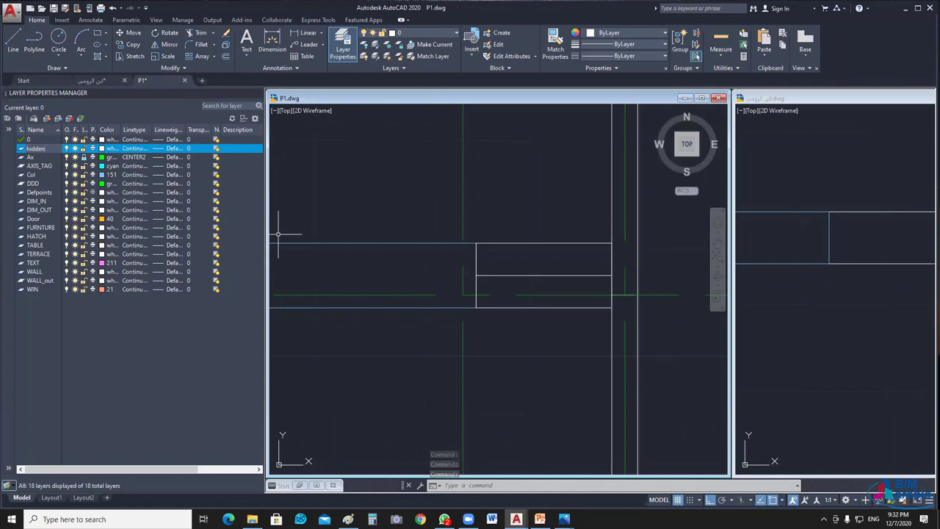
key(Return)
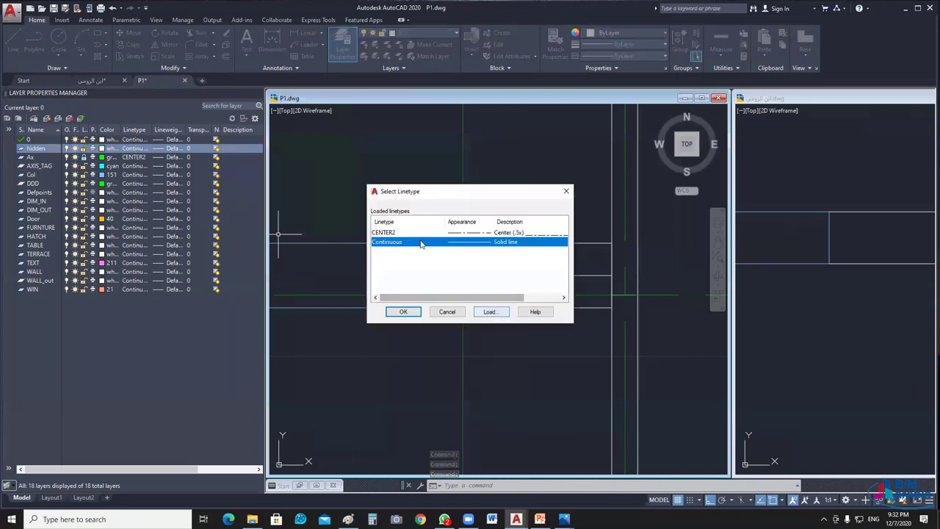
key(alt+l)
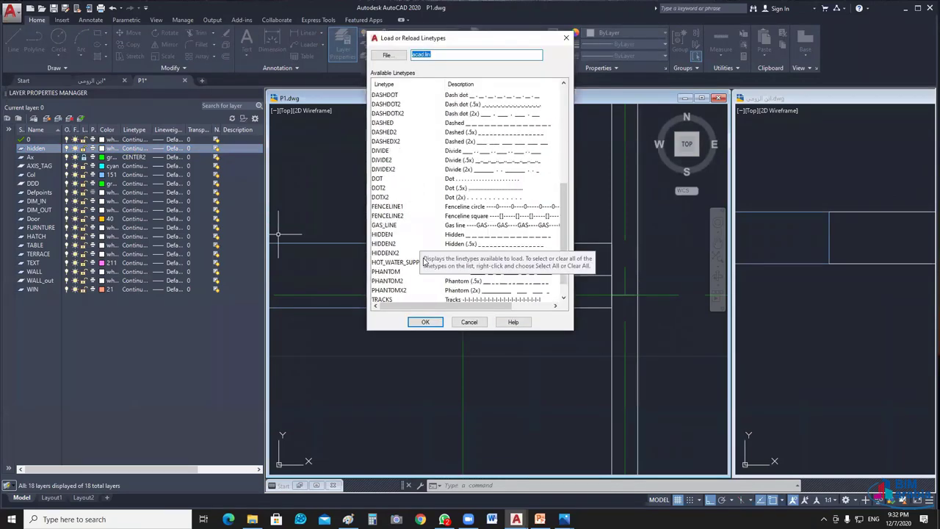
scroll(423, 261, up, 1)
click(384, 253)
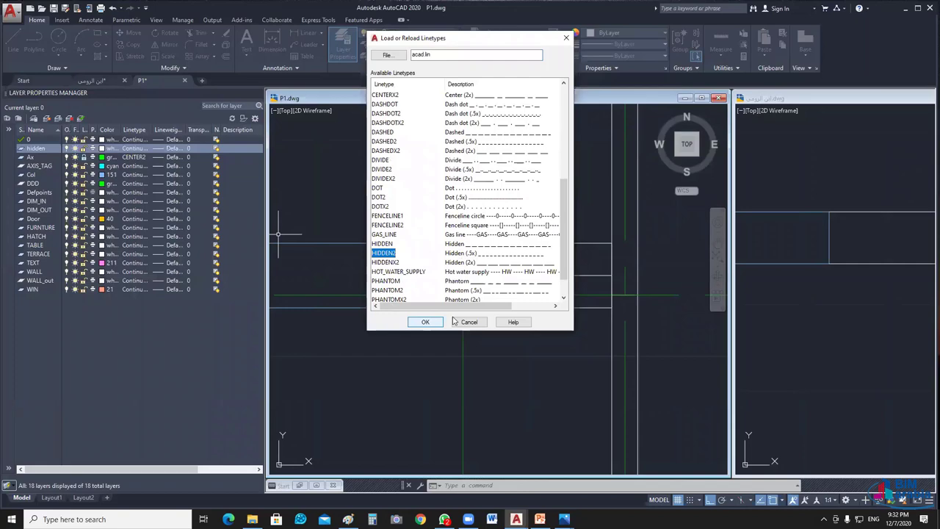
click(425, 322)
click(389, 250)
click(405, 313)
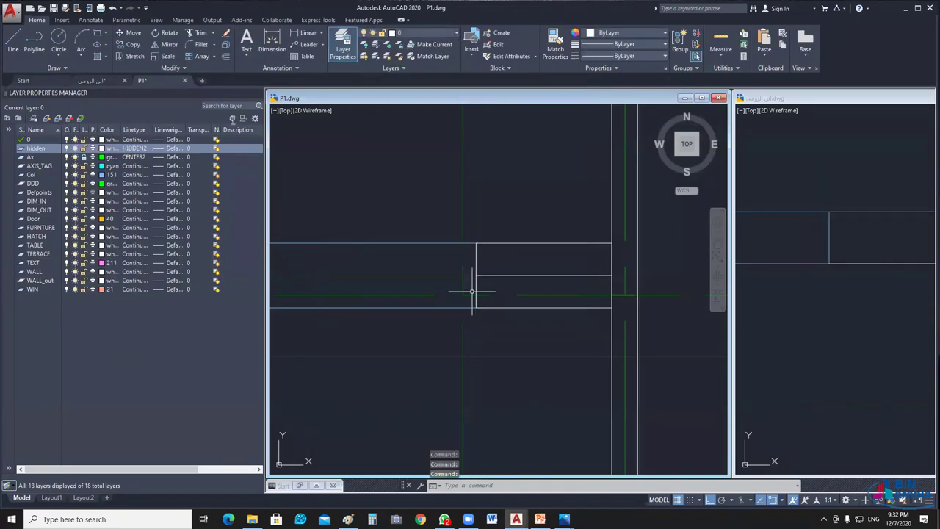
Step: Put the line across the opening on the hidden layer and close the layer manager
click(543, 276)
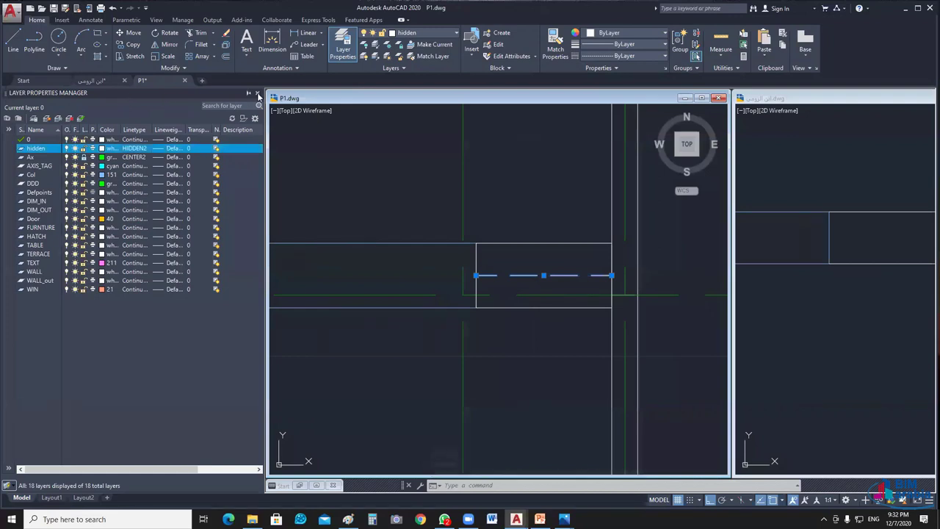
click(257, 93)
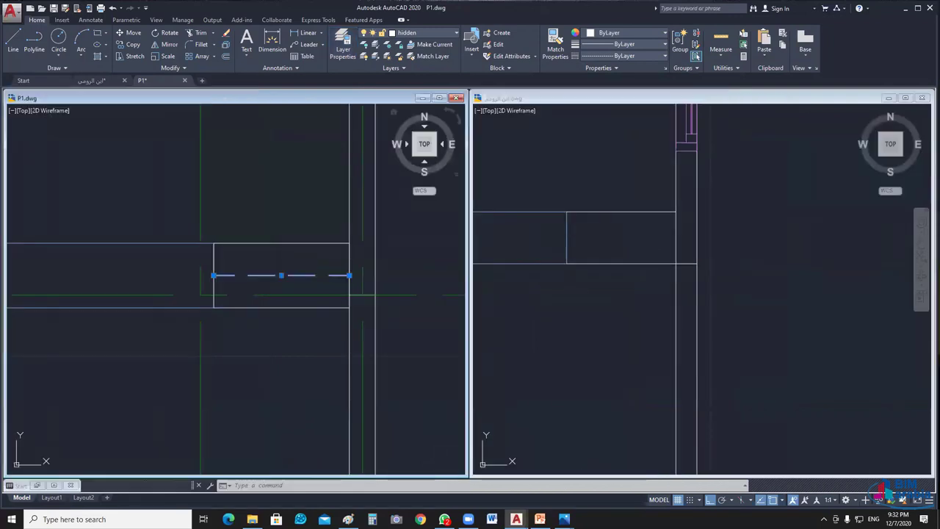
key(ctrl+Tab)
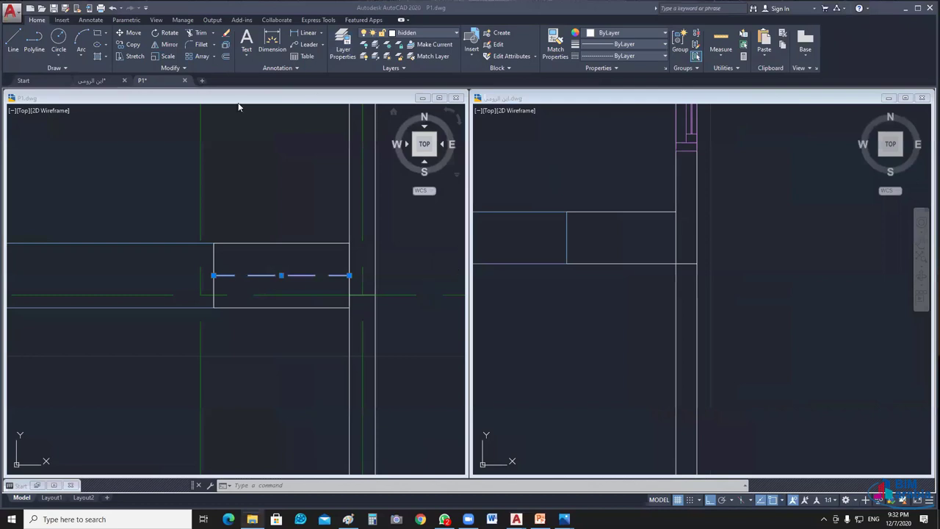
Step: Switch to File Explorer's CAD course folder and select the stair reference image
key(alt+Tab)
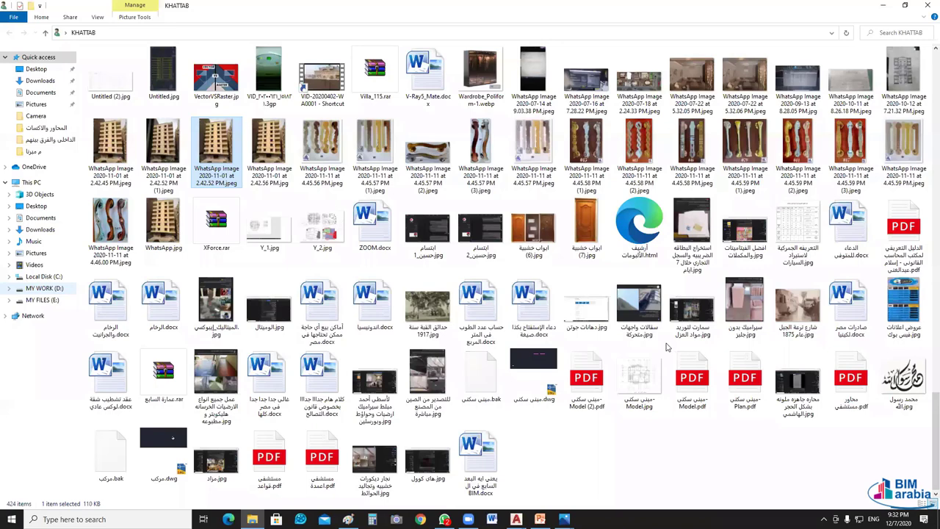
key(alt+Tab)
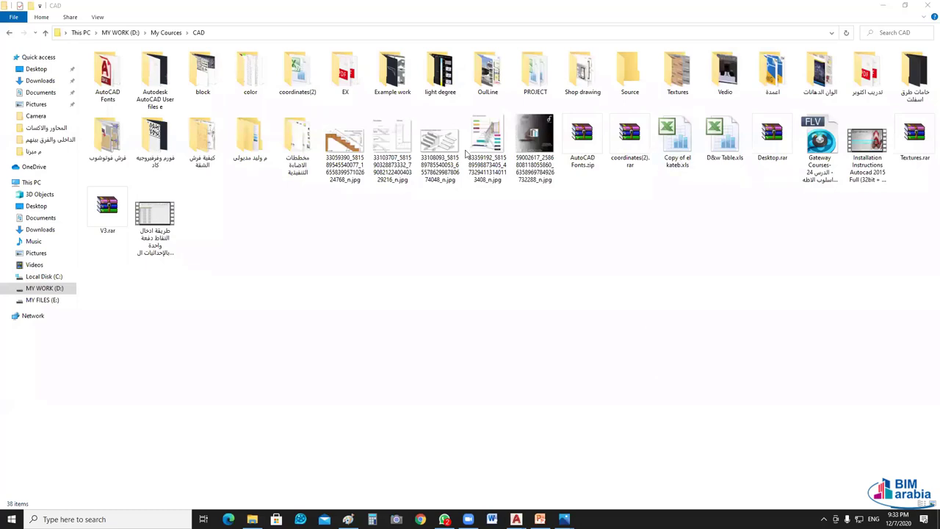
click(433, 141)
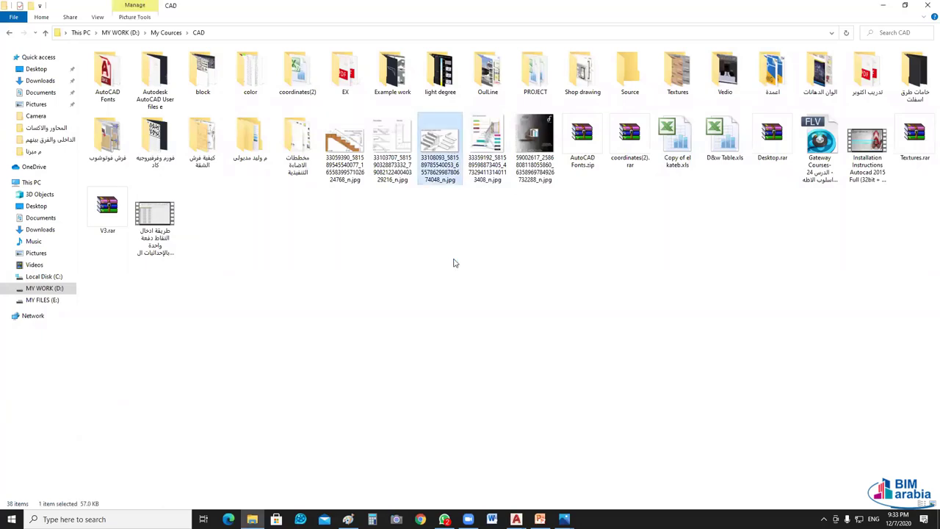
Step: Open the stair image in Photos and zoom in on the run dimension
key(Return)
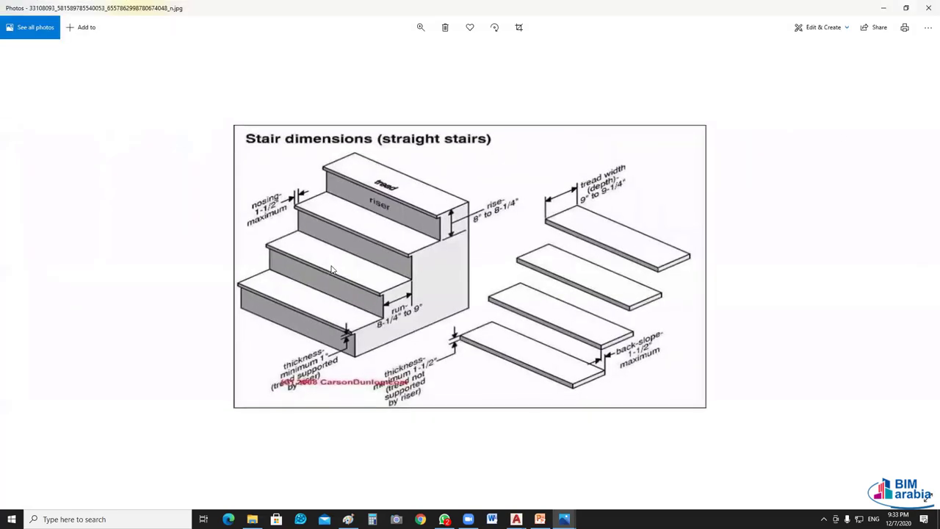
scroll(313, 344, up, 3)
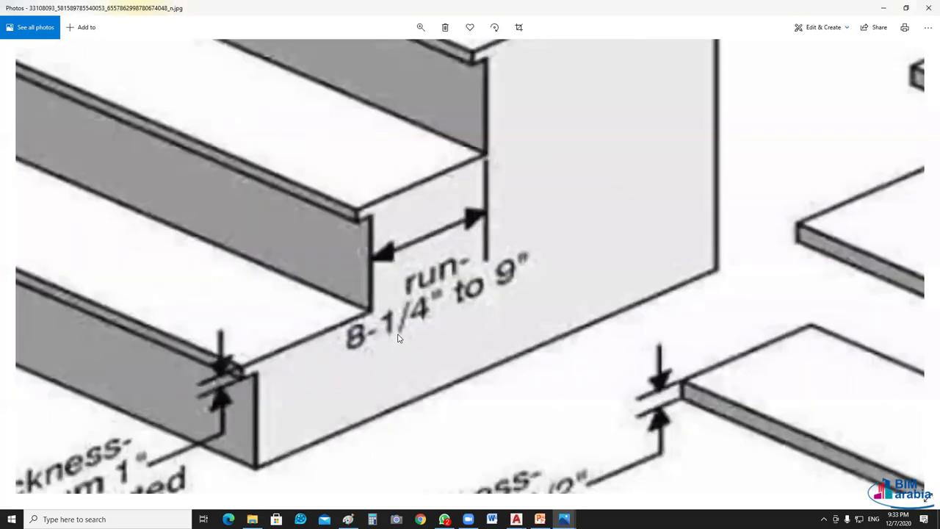
scroll(441, 308, up, 1)
scroll(460, 280, up, 1)
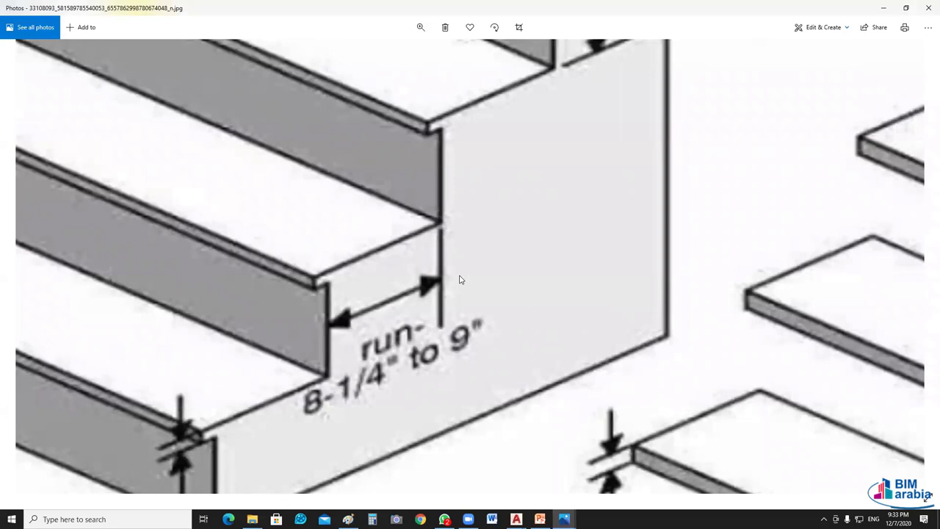
Step: Mark the tread front edge, nosing and lower tread with red pen lines
key(ctrl+2)
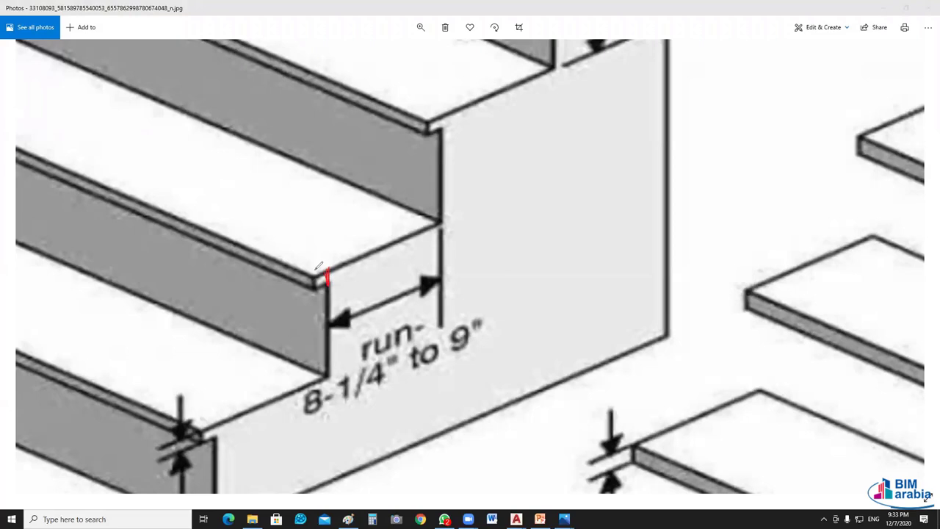
drag(314, 267, 314, 292)
drag(701, 441, 634, 444)
mouse_move(312, 271)
mouse_down()
mouse_move(297, 263)
mouse_move(327, 267)
mouse_move(308, 253)
mouse_up()
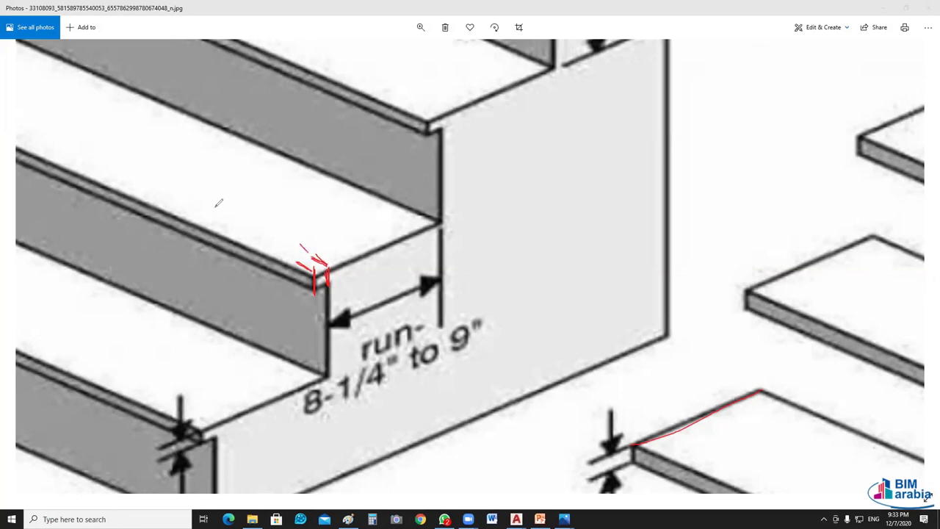
drag(214, 209, 261, 230)
drag(270, 236, 289, 245)
drag(656, 439, 739, 479)
Step: Outline the wall face and sketch an arched opening on it in red
mouse_move(665, 127)
mouse_down()
mouse_move(444, 127)
mouse_move(458, 314)
mouse_up()
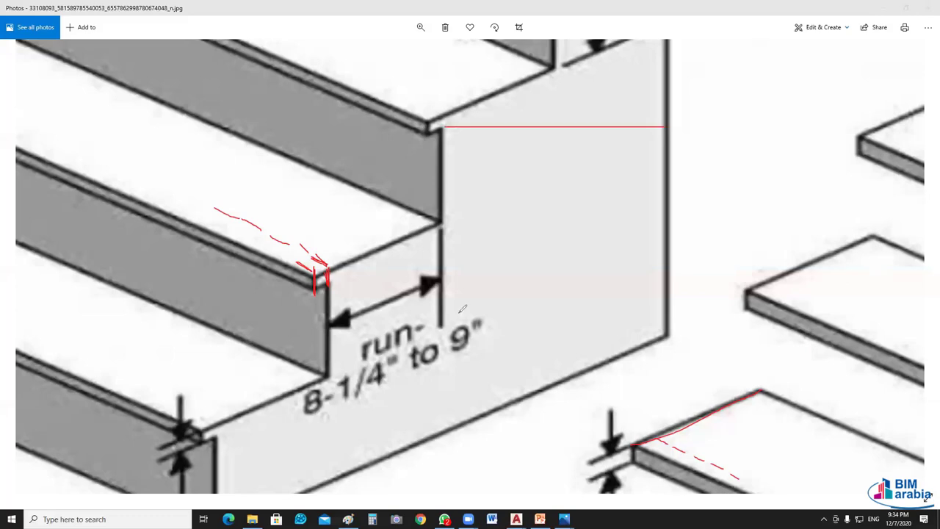
drag(668, 143, 679, 238)
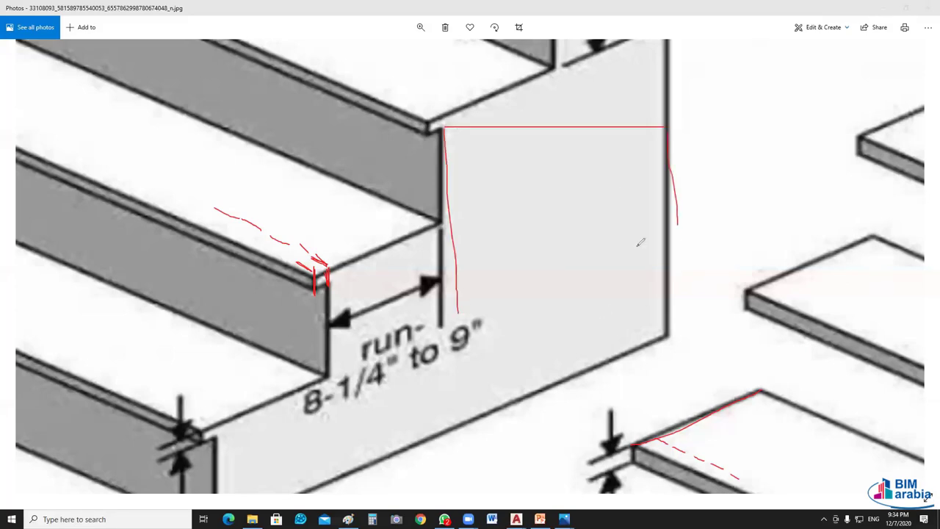
drag(628, 205, 637, 310)
drag(524, 182, 628, 205)
mouse_move(526, 175)
mouse_down()
mouse_move(504, 312)
mouse_move(458, 312)
mouse_up()
drag(679, 232, 681, 311)
mouse_move(648, 357)
mouse_down()
mouse_move(452, 373)
mouse_move(711, 391)
mouse_up()
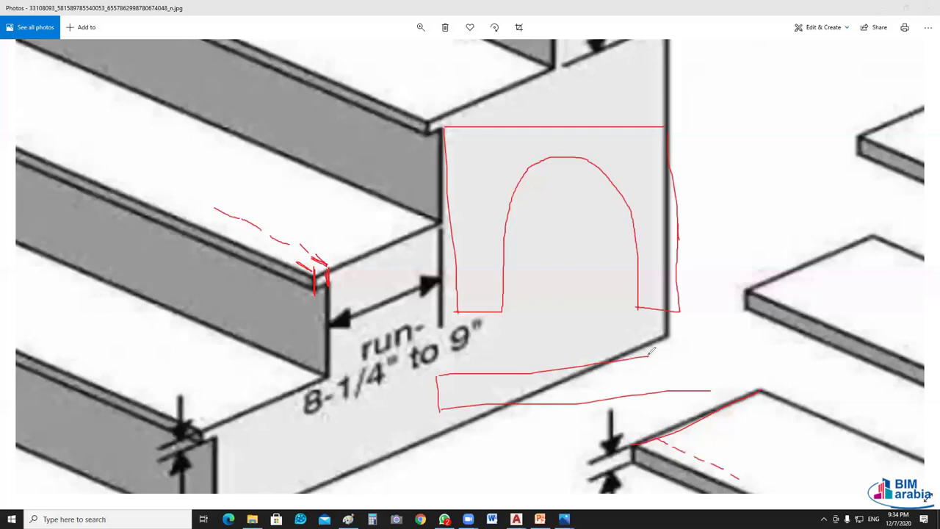
Step: Sketch a divided rectangle below the wall and a downward arrow, then close Photos
drag(647, 357, 697, 390)
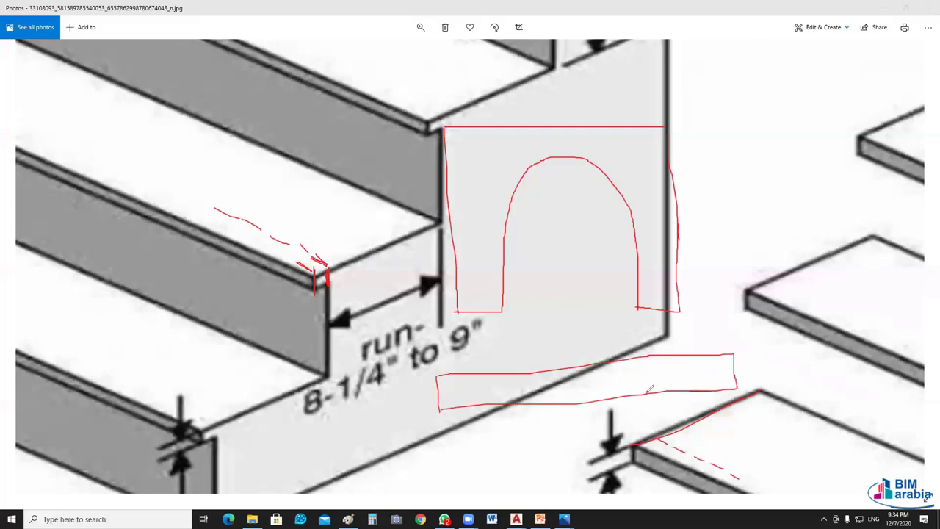
mouse_move(680, 356)
mouse_down()
mouse_move(679, 387)
mouse_move(629, 394)
mouse_up()
drag(548, 403, 610, 397)
drag(497, 375, 498, 402)
drag(530, 374, 558, 373)
drag(658, 363, 676, 362)
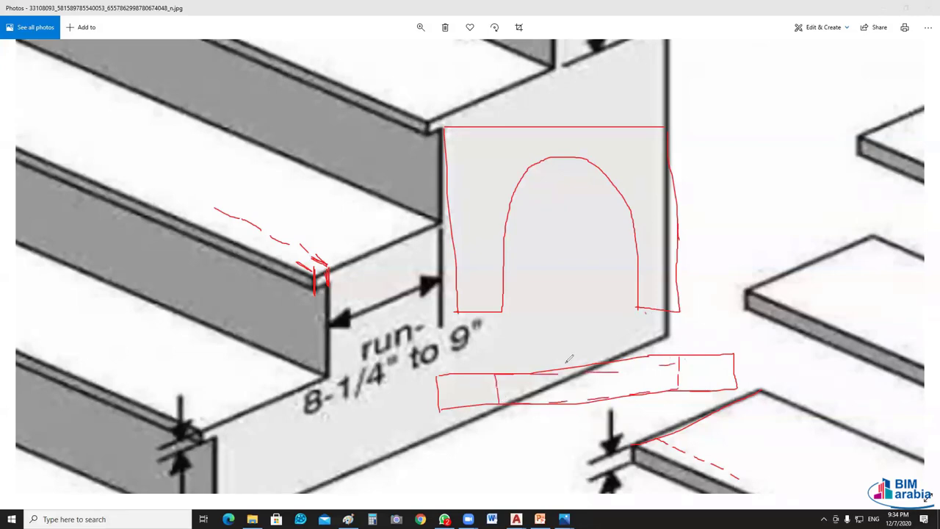
drag(646, 312, 683, 342)
drag(498, 317, 498, 369)
drag(557, 74, 560, 103)
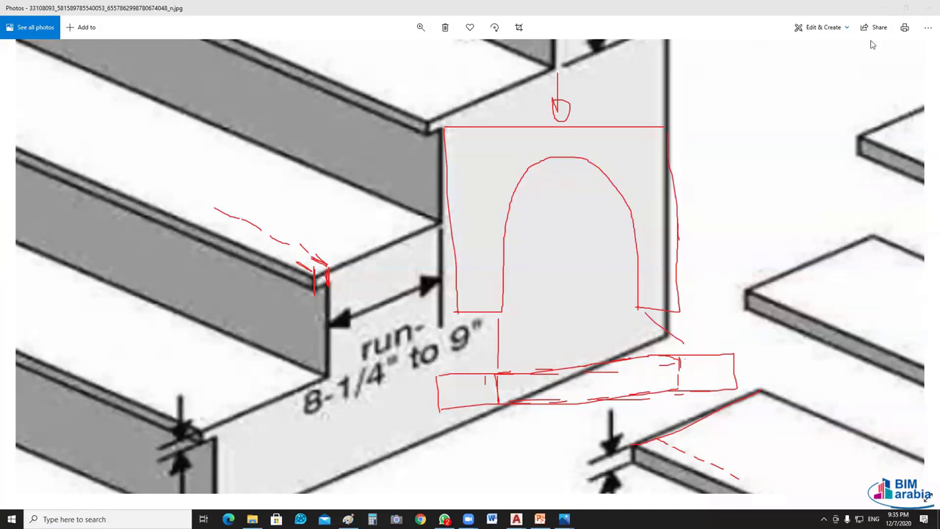
key(alt+F4)
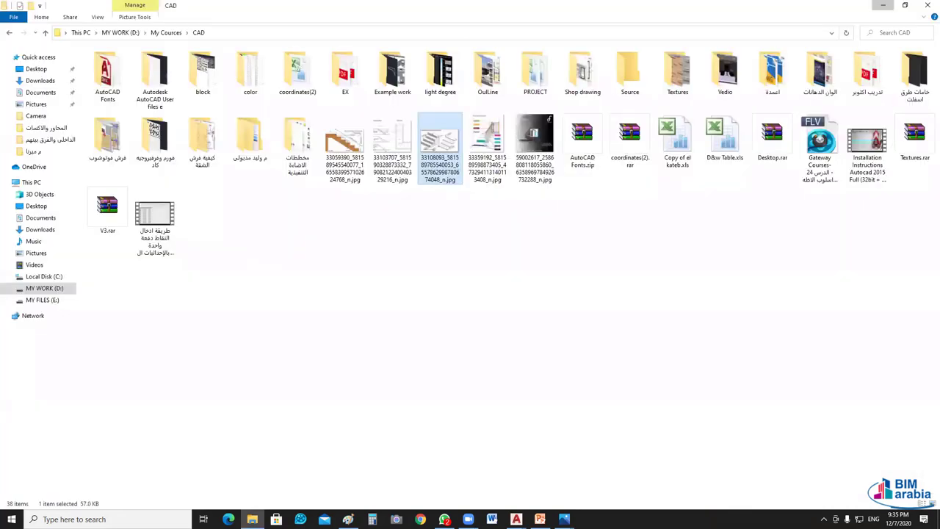
Step: Return to AutoCAD, center the view on the opening and check the dashed line
click(883, 5)
click(371, 234)
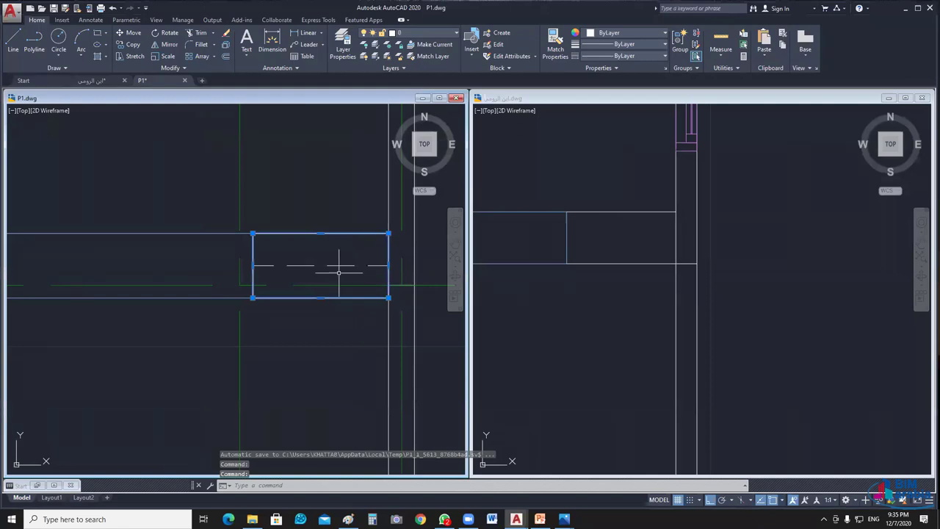
key(Escape)
scroll(274, 268, up, 2)
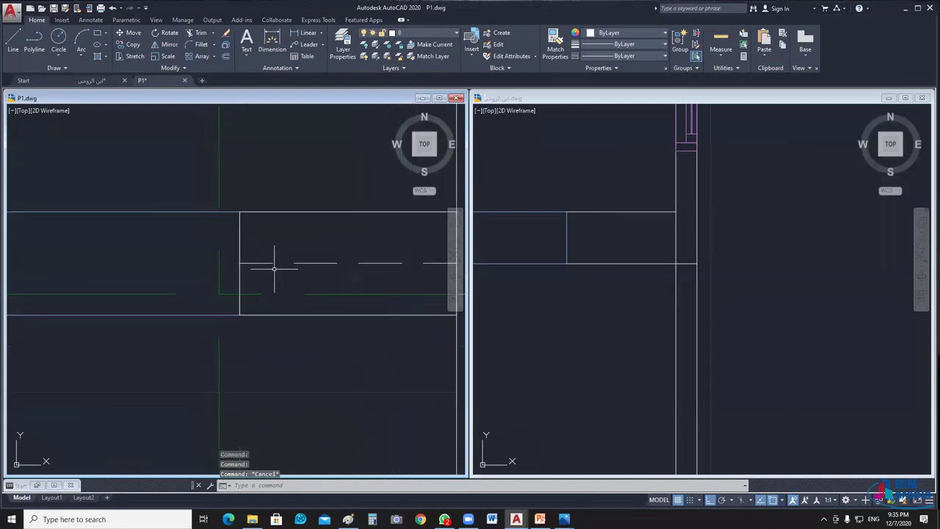
middle_drag(304, 300, 226, 310)
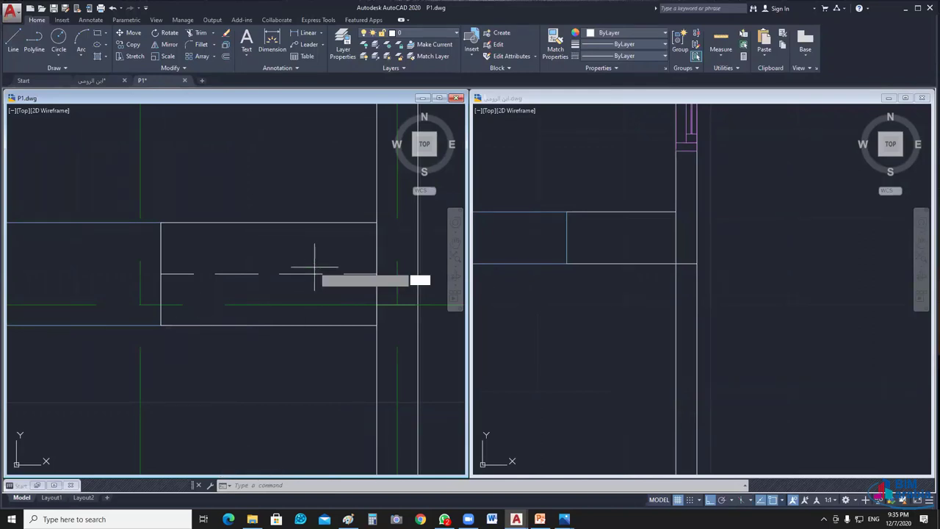
click(313, 274)
click(280, 296)
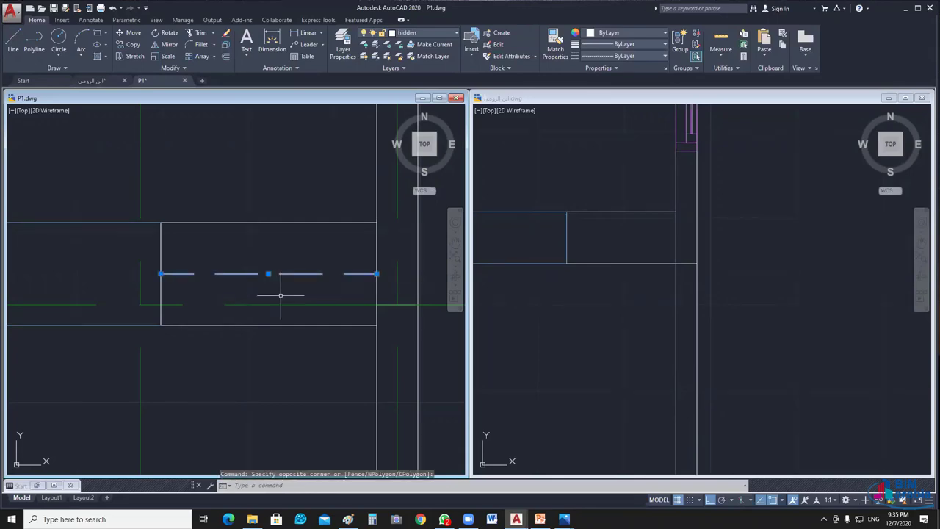
key(Escape)
Step: Draw a rectangle from the dashed line's left end to the opening's lower-right corner
text(rec)
key(Return)
click(269, 273)
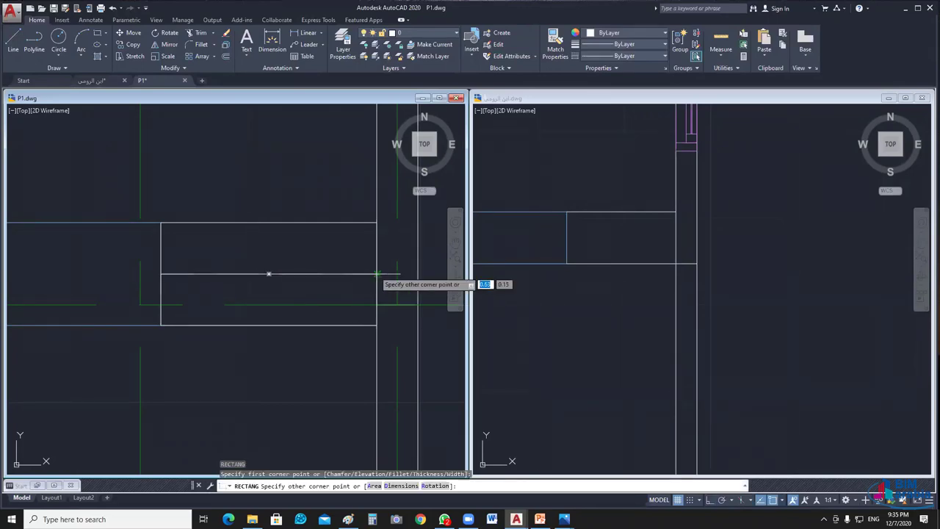
click(377, 274)
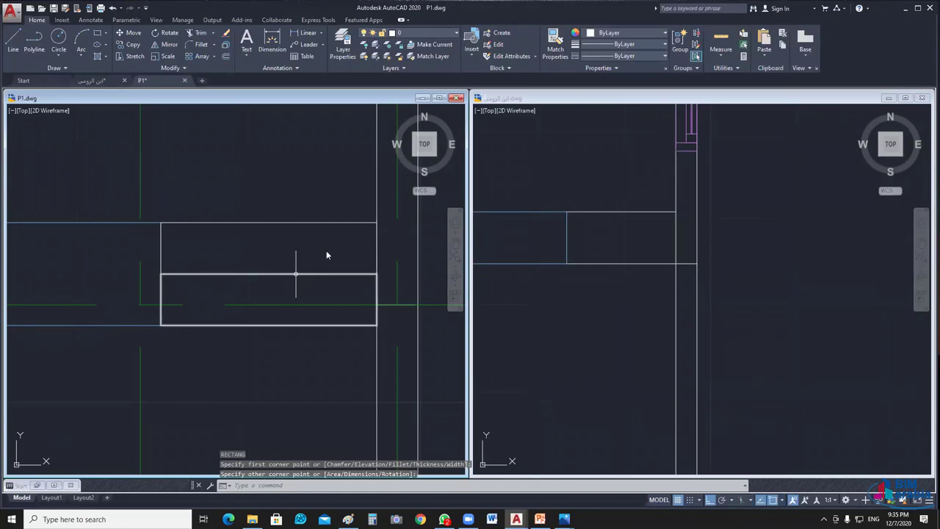
Step: Temporarily hide the new rectangle to verify it, then restore and reselect it
click(326, 274)
right_click(326, 243)
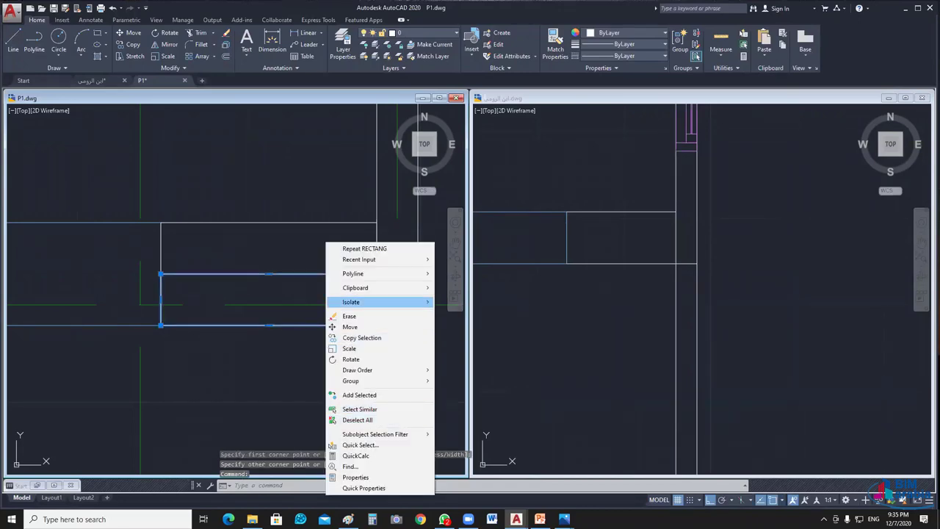
click(466, 313)
click(286, 284)
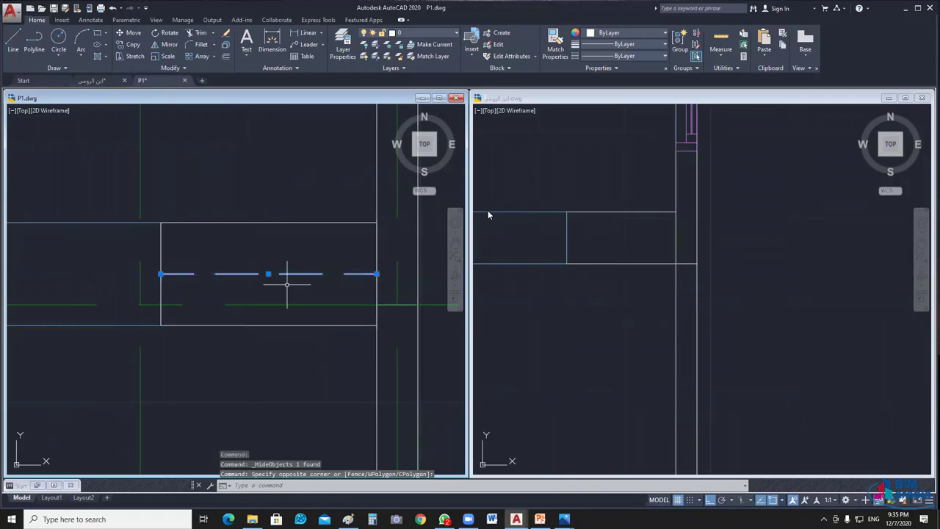
right_click(315, 164)
click(486, 234)
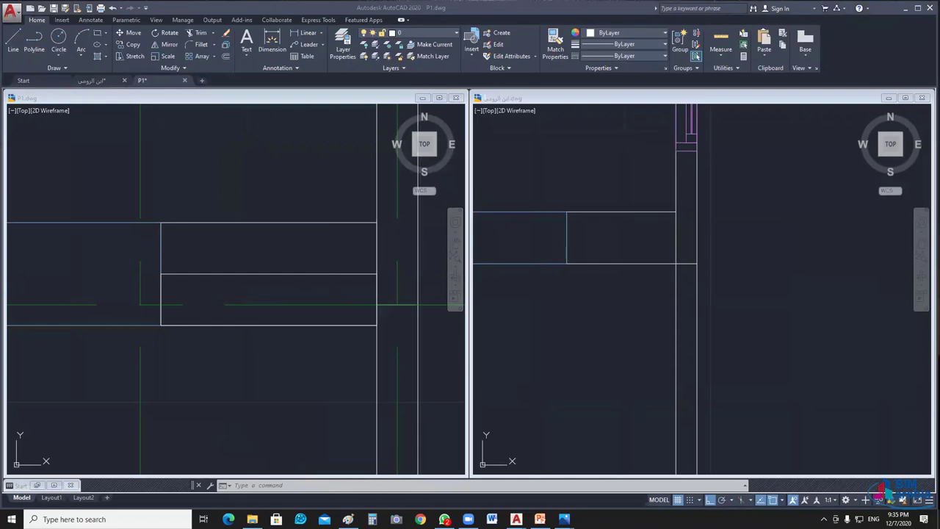
click(321, 271)
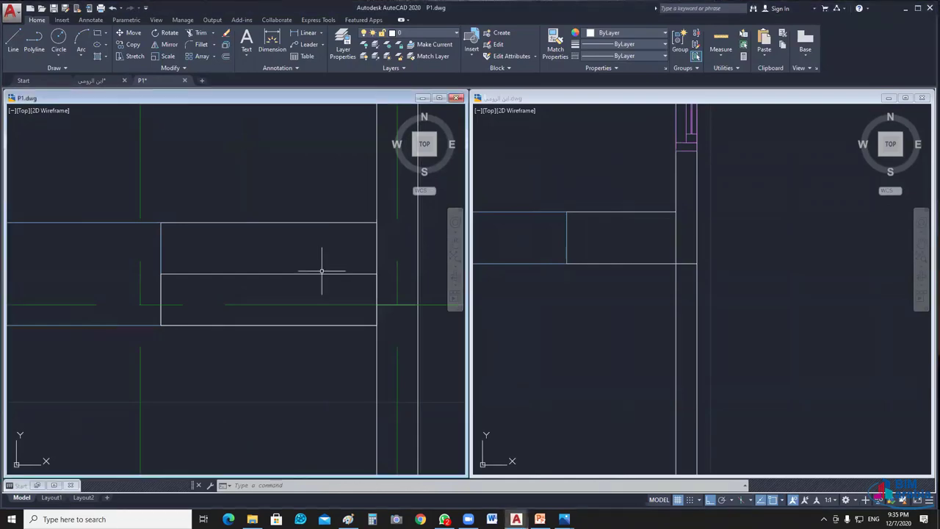
click(321, 271)
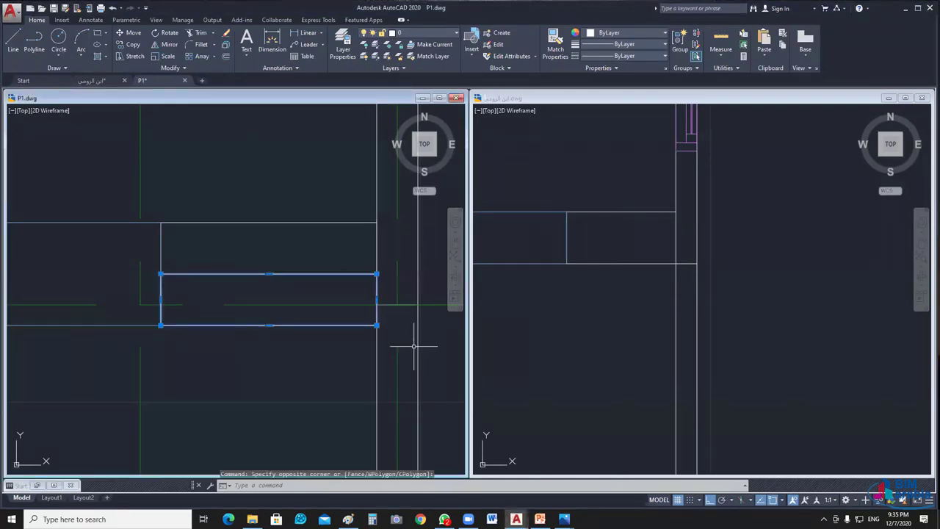
key(Escape)
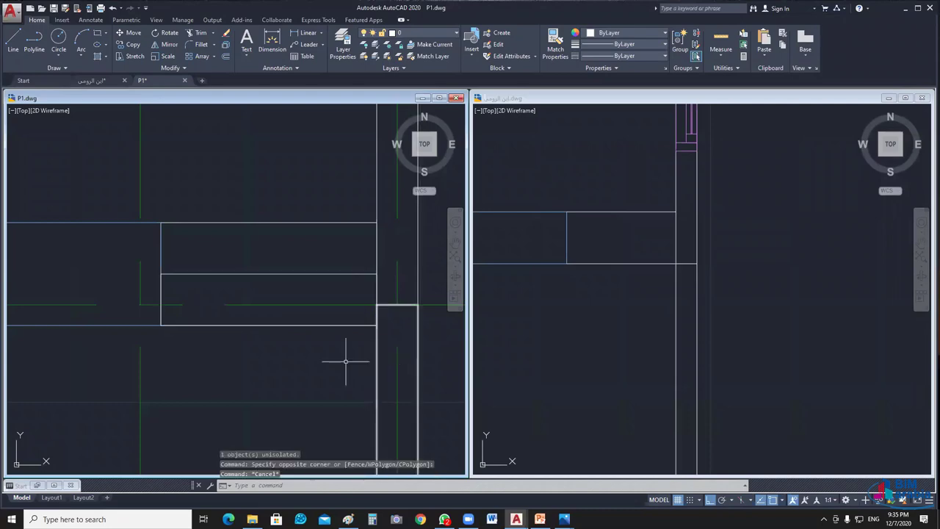
scroll(345, 361, down, 3)
Step: Bring the plan into view, make P1.dwg active and cancel the leftover selection
mouse_move(357, 332)
middle_down()
mouse_move(291, 320)
mouse_move(321, 315)
middle_up()
scroll(673, 348, down, 5)
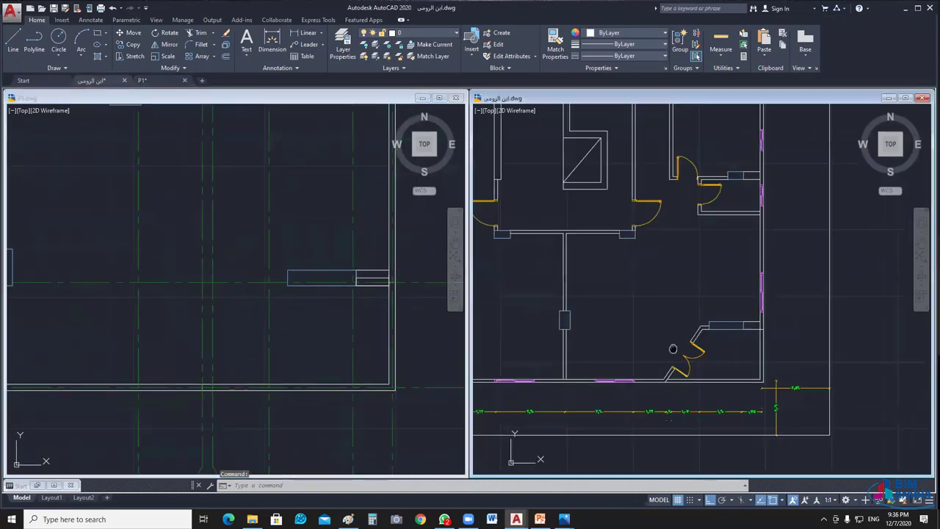
scroll(673, 349, up, 2)
scroll(617, 342, up, 4)
click(378, 300)
key(Escape)
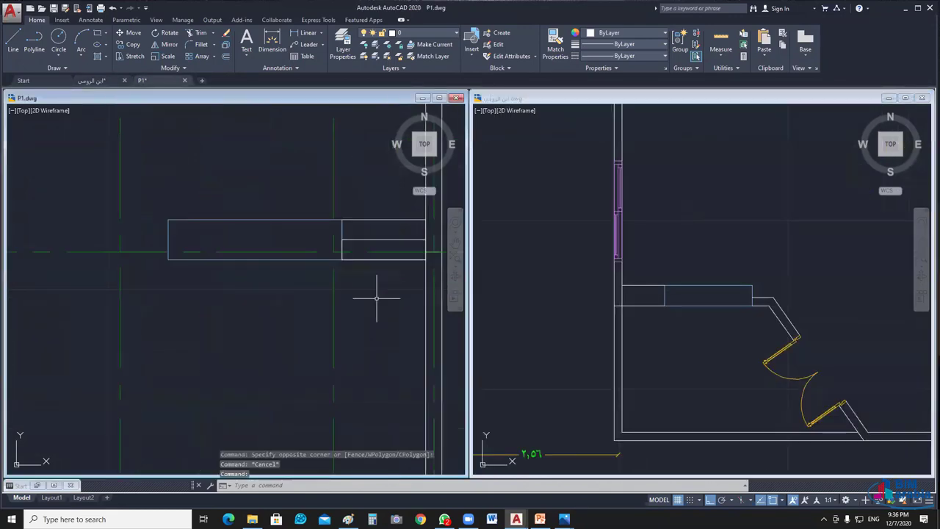
scroll(364, 283, up, 2)
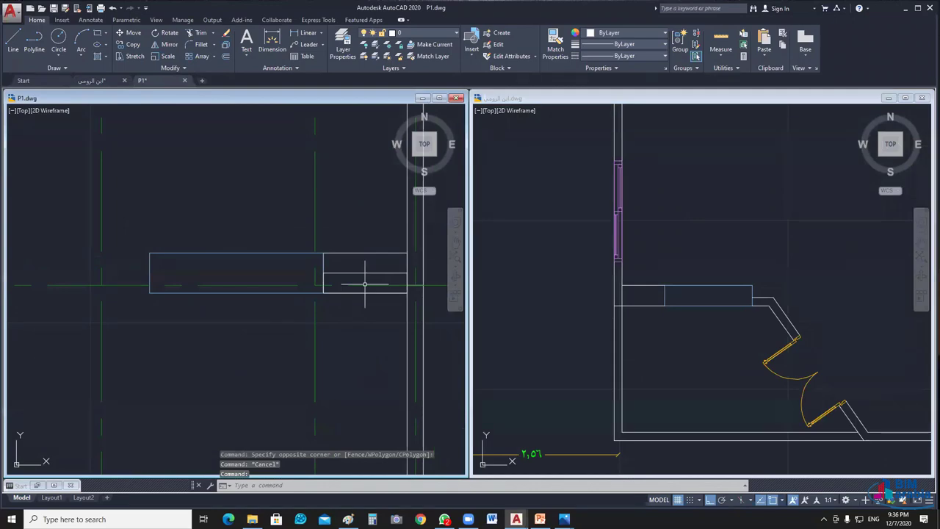
scroll(364, 283, down, 3)
scroll(231, 326, up, 1)
Step: Start a multiline wall with ML, then abandon it after one point
text(ml)
key(Return)
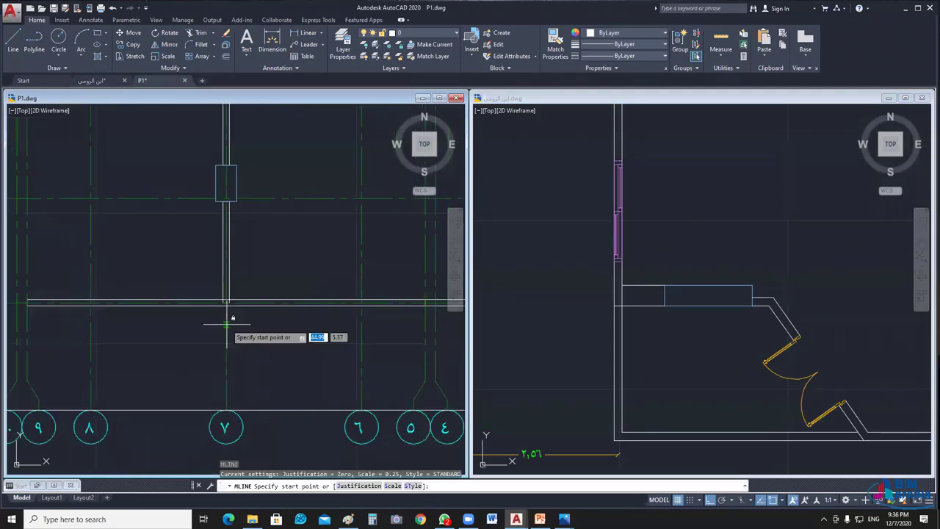
click(250, 336)
key(Escape)
scroll(208, 353, down, 5)
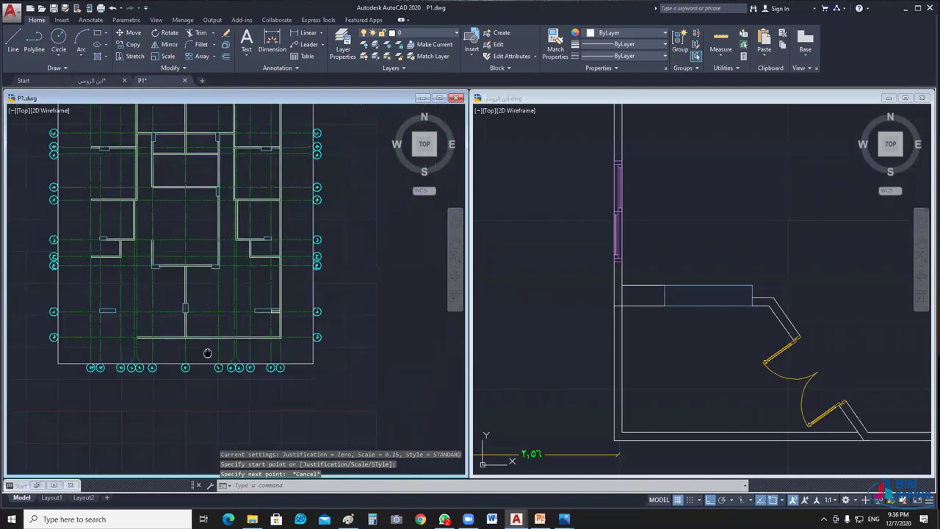
scroll(264, 320, up, 6)
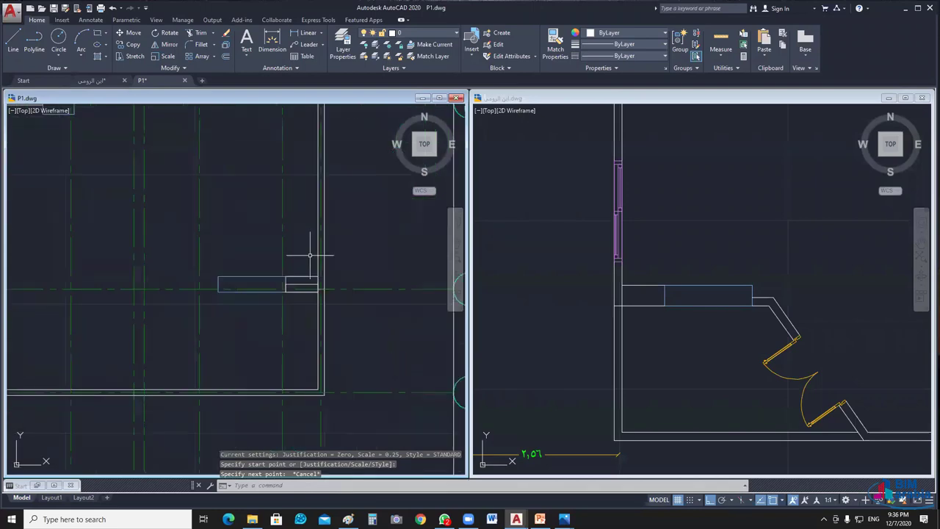
Step: Select the small window opening, abandoning another multiline wall attempt
click(310, 256)
click(292, 297)
text(ML)
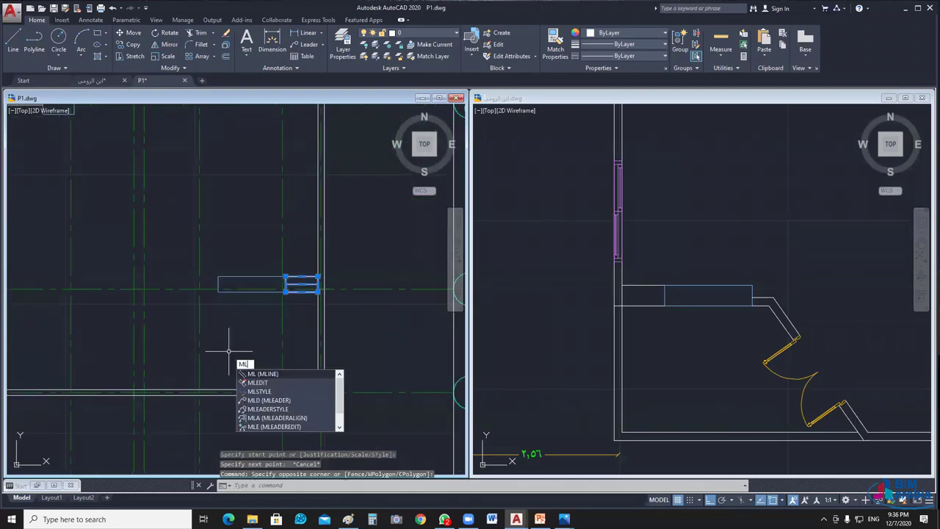
key(Return)
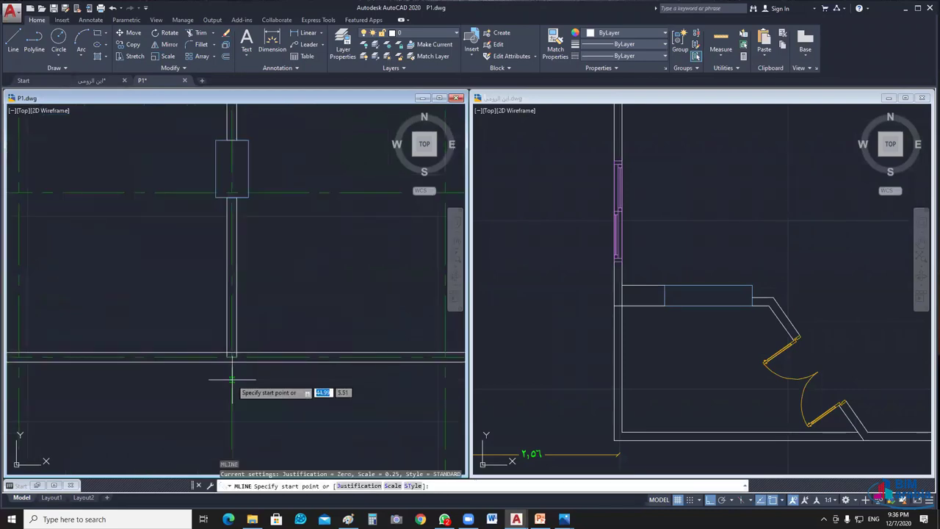
click(232, 380)
middle_drag(243, 437, 248, 354)
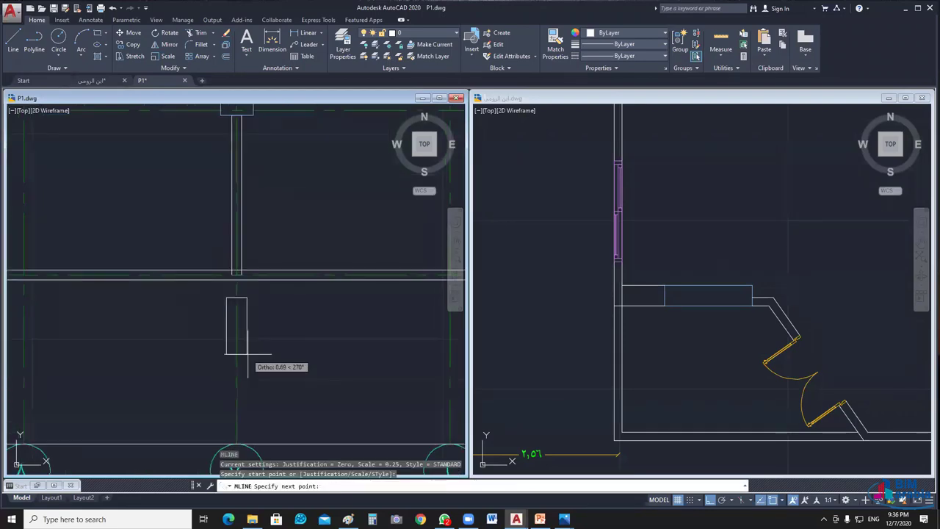
key(Escape)
scroll(248, 368, down, 5)
scroll(272, 252, up, 5)
Step: Select the right-side window opening
click(272, 277)
click(210, 398)
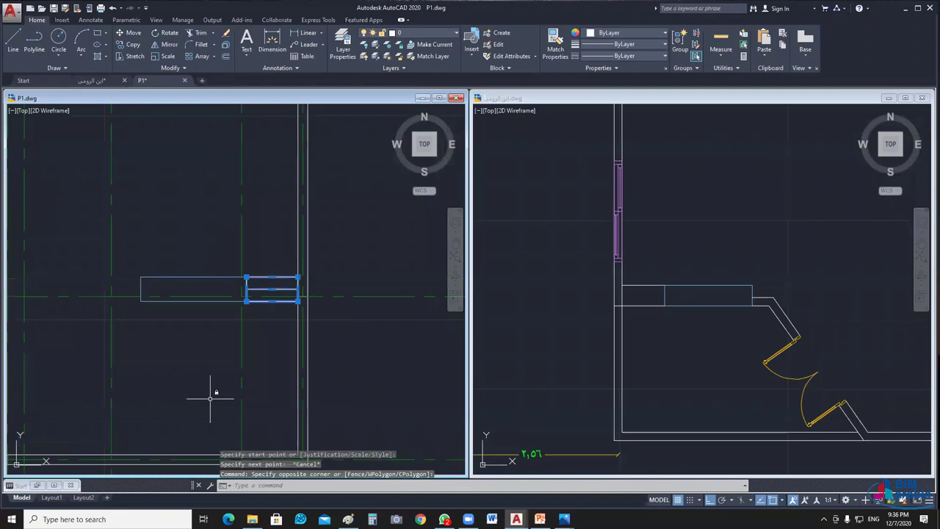
scroll(211, 398, down, 3)
middle_drag(166, 374, 199, 360)
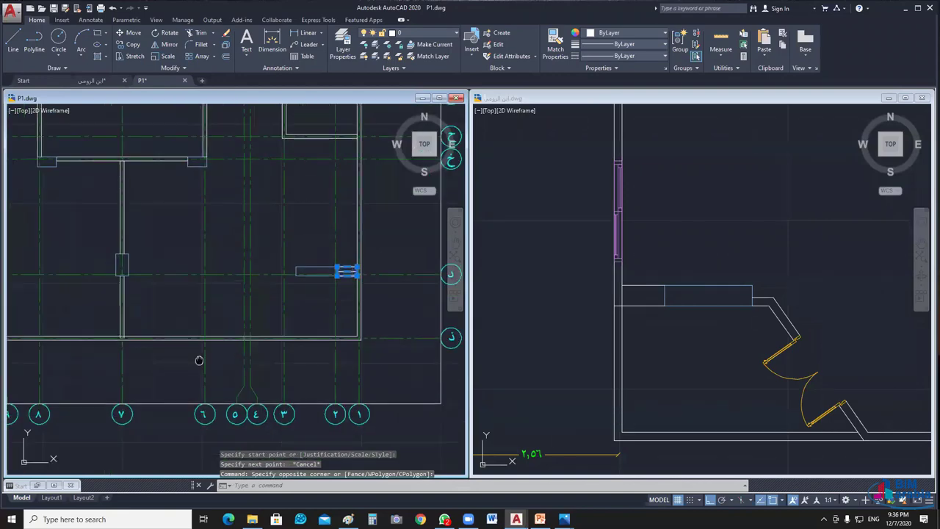
scroll(199, 360, up, 2)
Step: Mirror the window opening about the central grid line, keeping the original
text(mi)
key(Return)
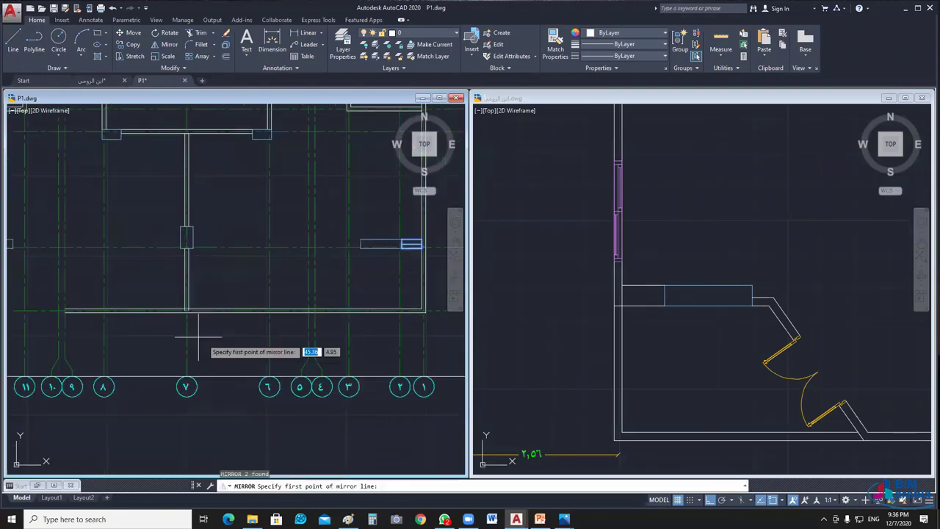
click(183, 317)
click(183, 439)
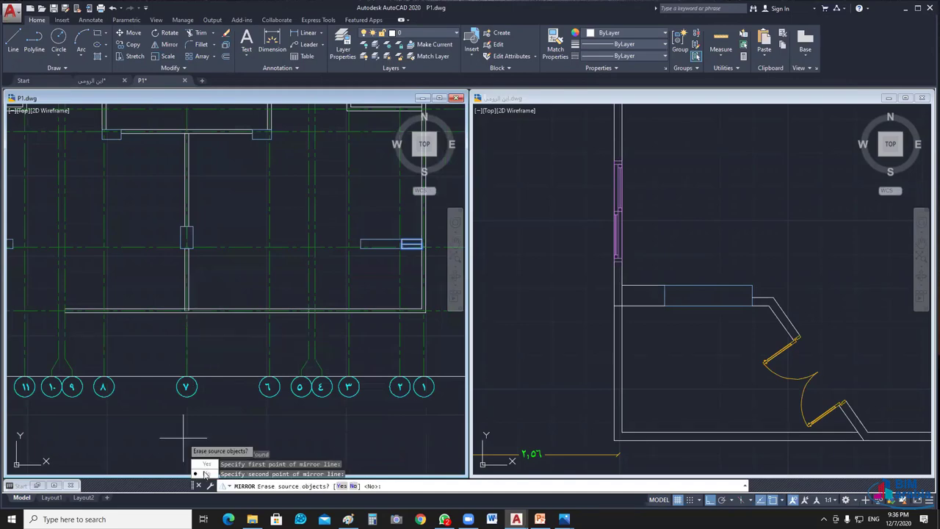
key(Return)
scroll(221, 305, down, 3)
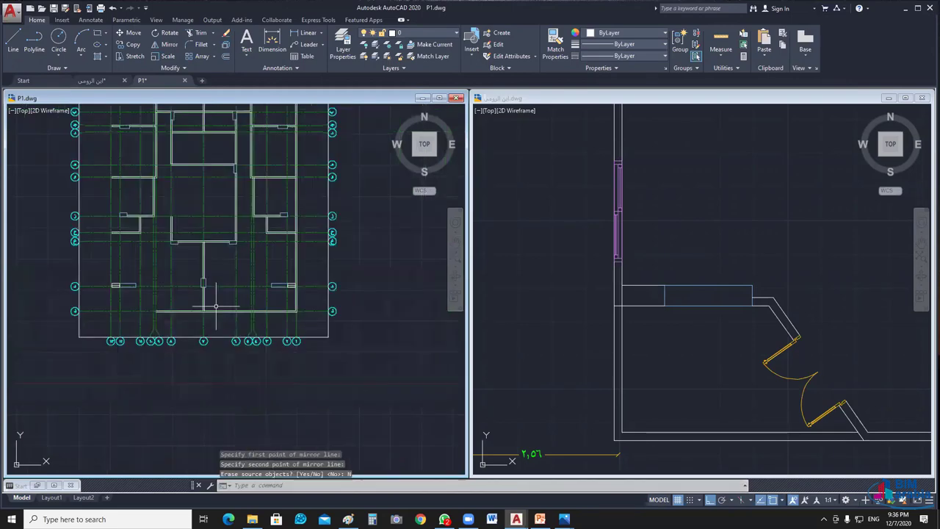
middle_drag(222, 305, 250, 315)
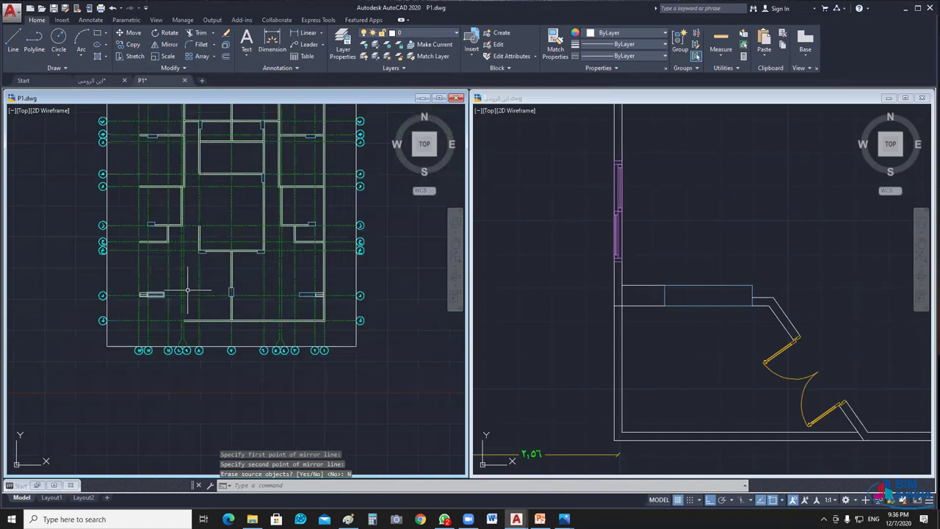
middle_drag(187, 290, 221, 382)
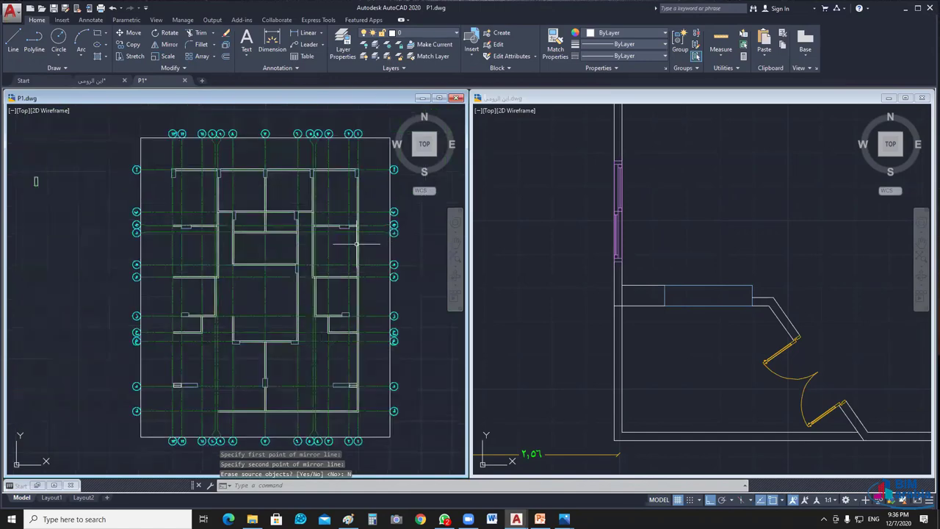
key(Return)
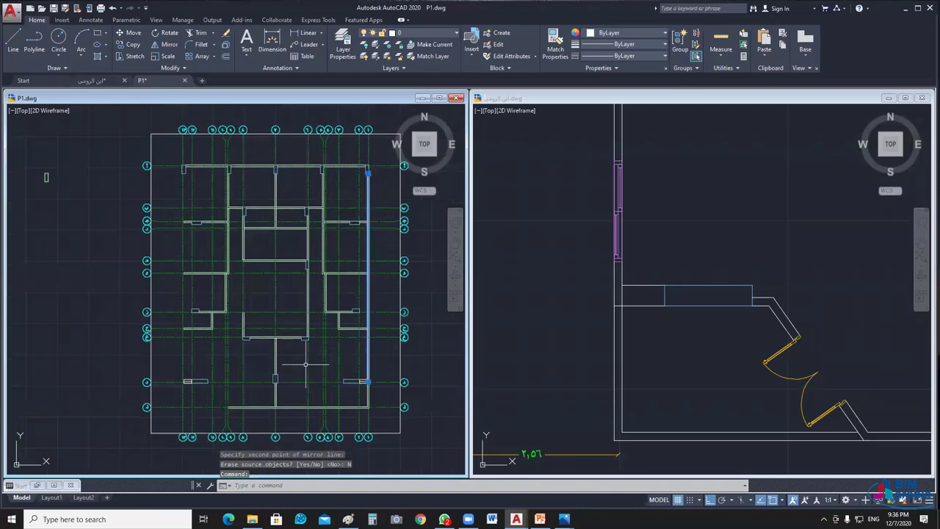
Step: Mirror the outer side wall across the vertical centre line of the plan
key(Return)
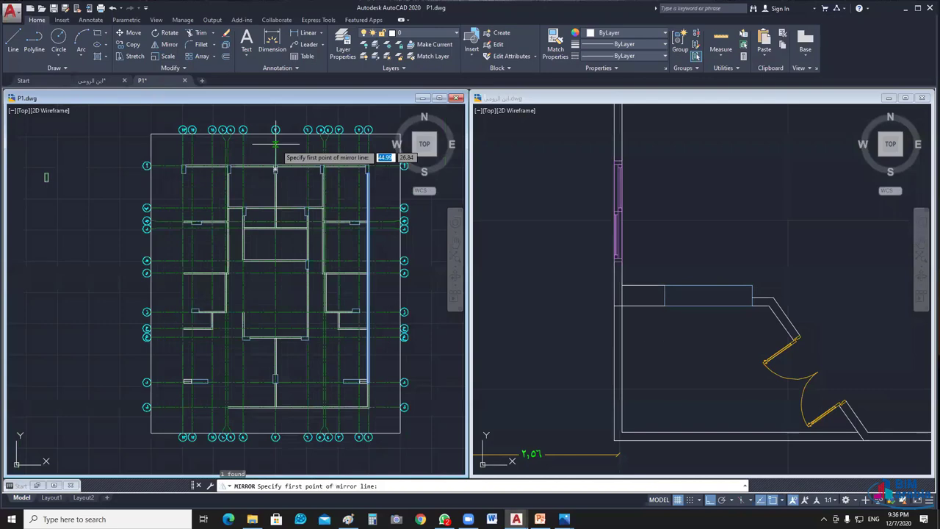
click(275, 143)
click(277, 407)
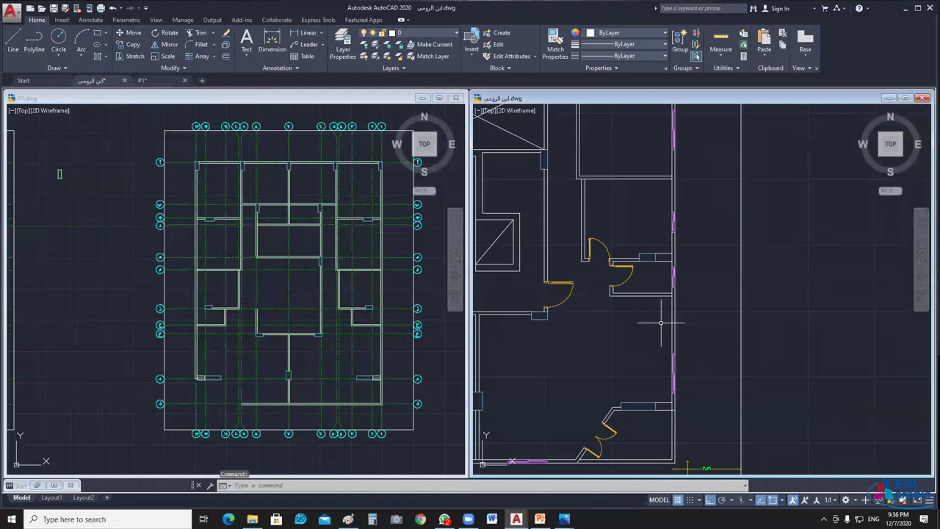
scroll(477, 292, up, 3)
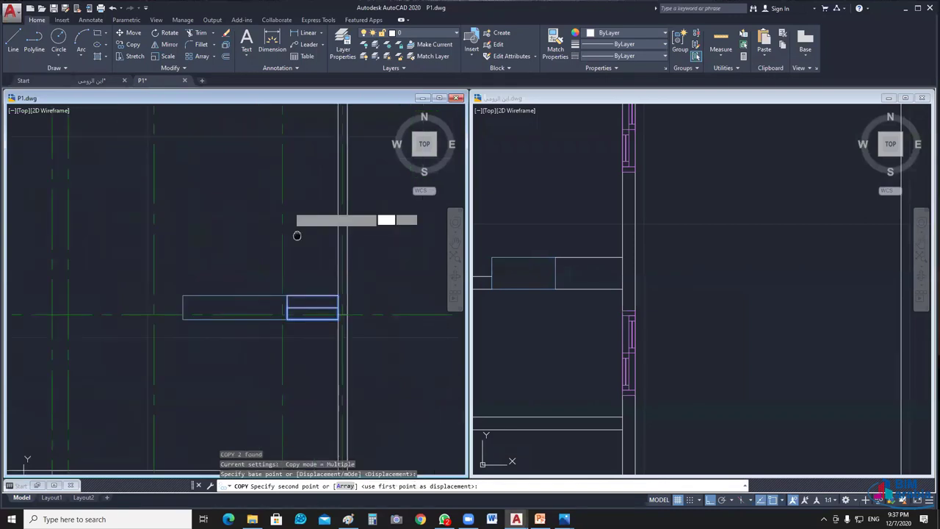
middle_drag(297, 235, 304, 459)
scroll(305, 246, up, 4)
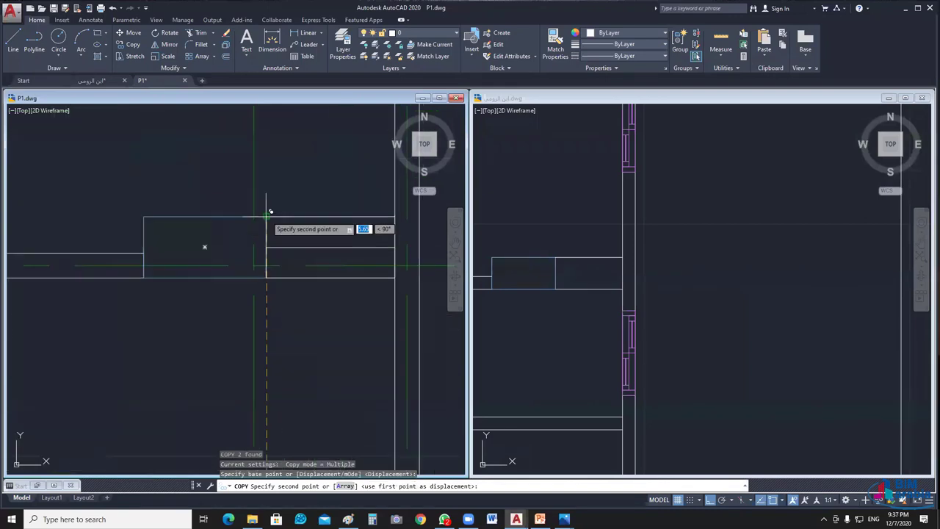
key(Escape)
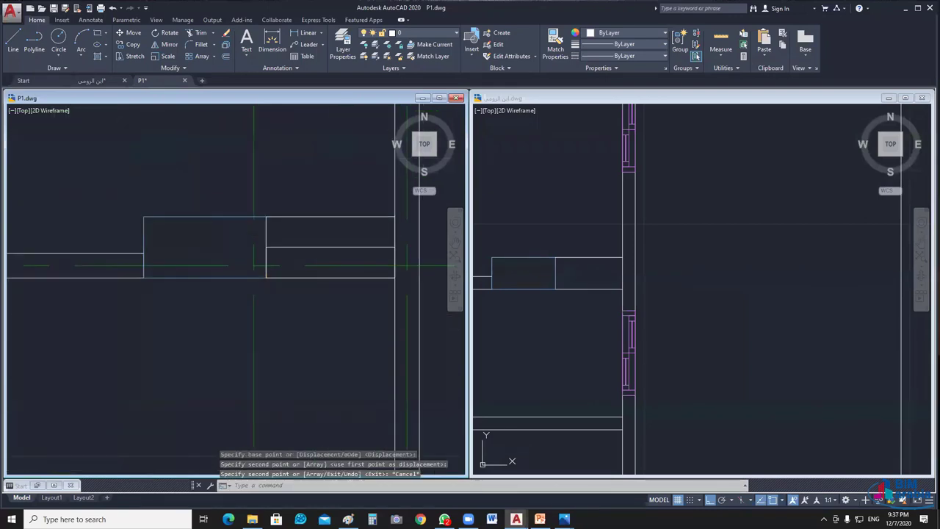
scroll(254, 266, down, 5)
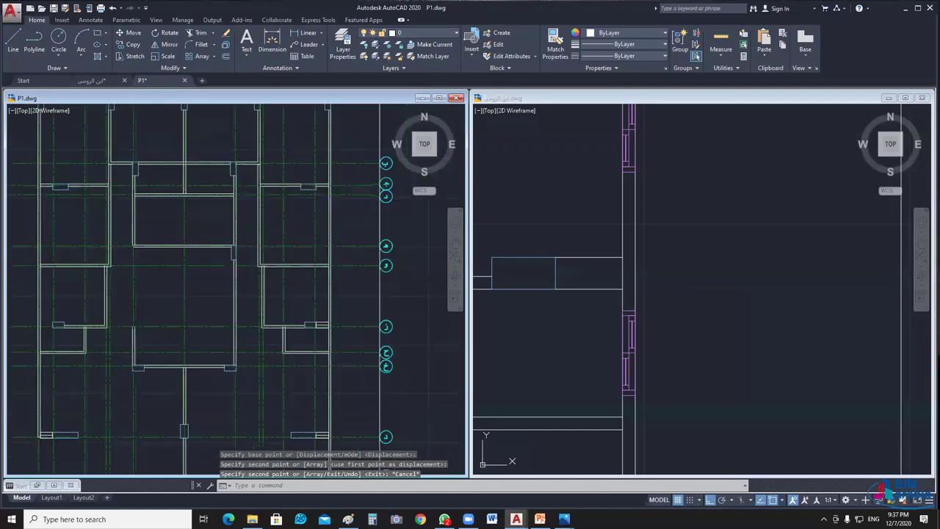
scroll(367, 300, down, 2)
scroll(199, 304, up, 6)
click(196, 294)
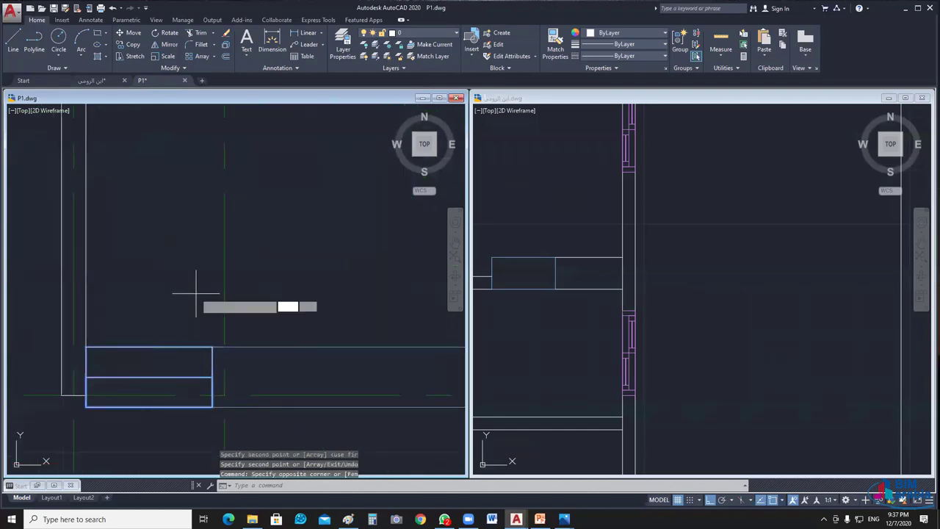
click(218, 336)
text(co)
key(Return)
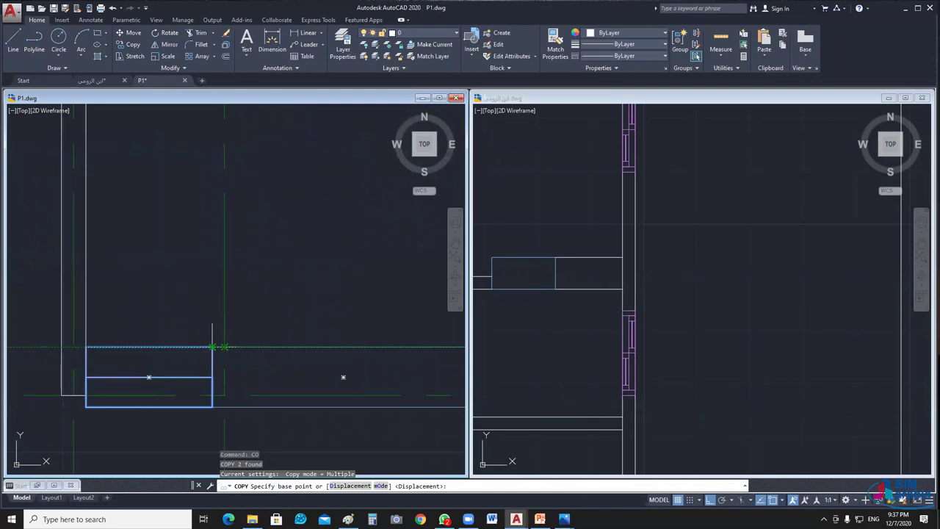
click(212, 346)
middle_drag(212, 346, 238, 210)
key(Escape)
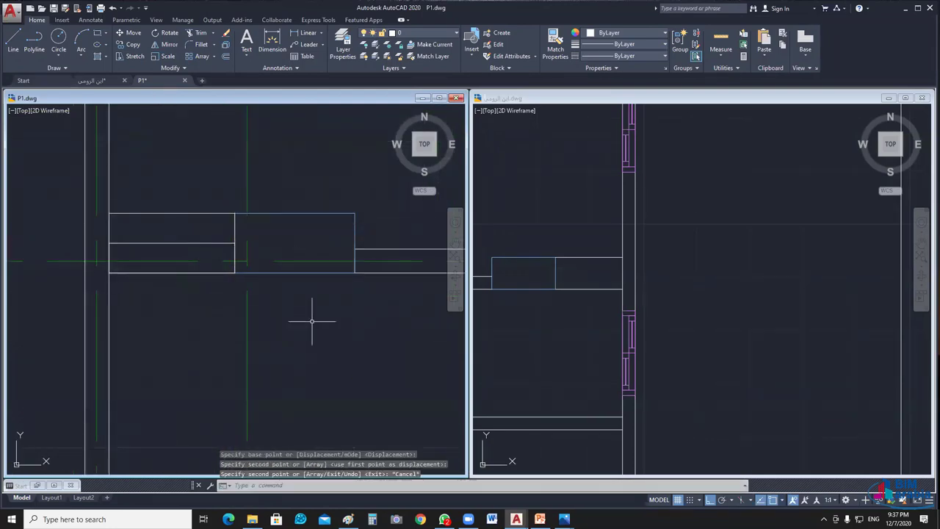
scroll(343, 353, down, 3)
scroll(343, 353, down, 4)
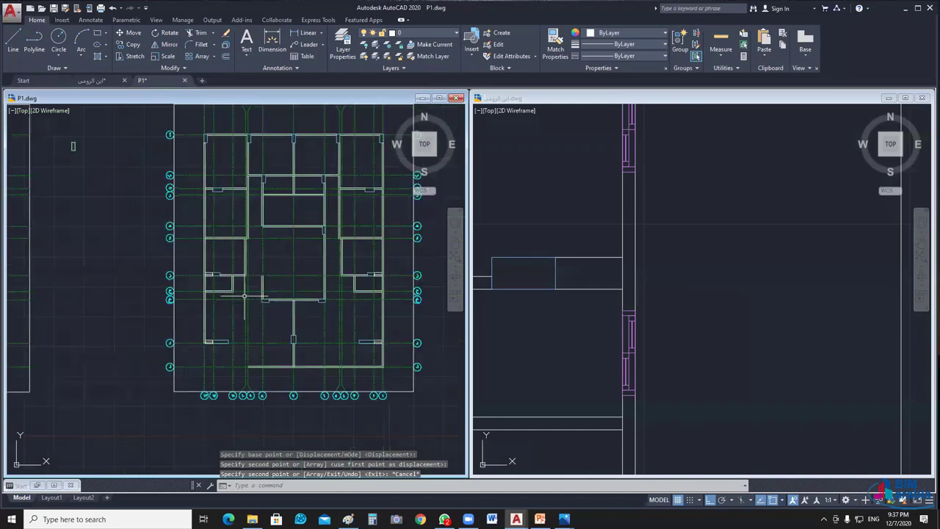
middle_drag(308, 267, 285, 305)
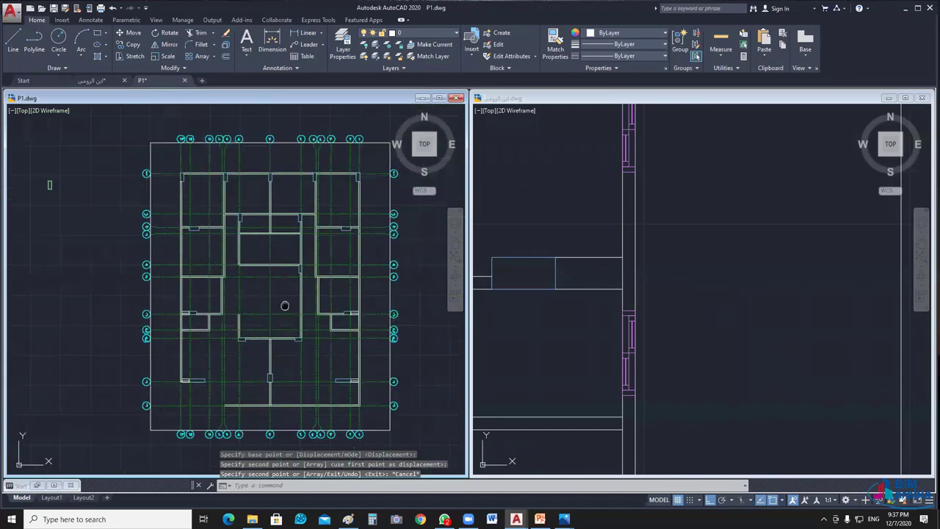
scroll(285, 306, up, 4)
click(698, 294)
scroll(698, 294, down, 2)
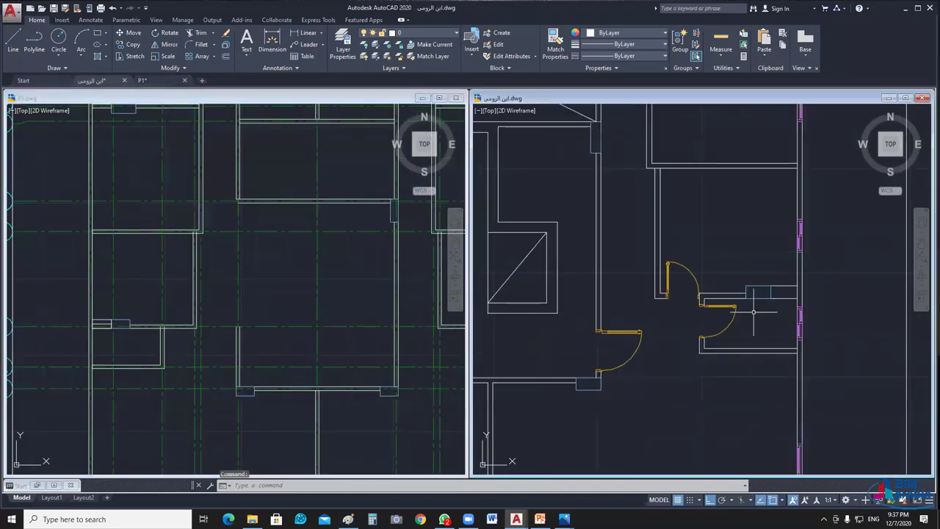
scroll(697, 294, down, 2)
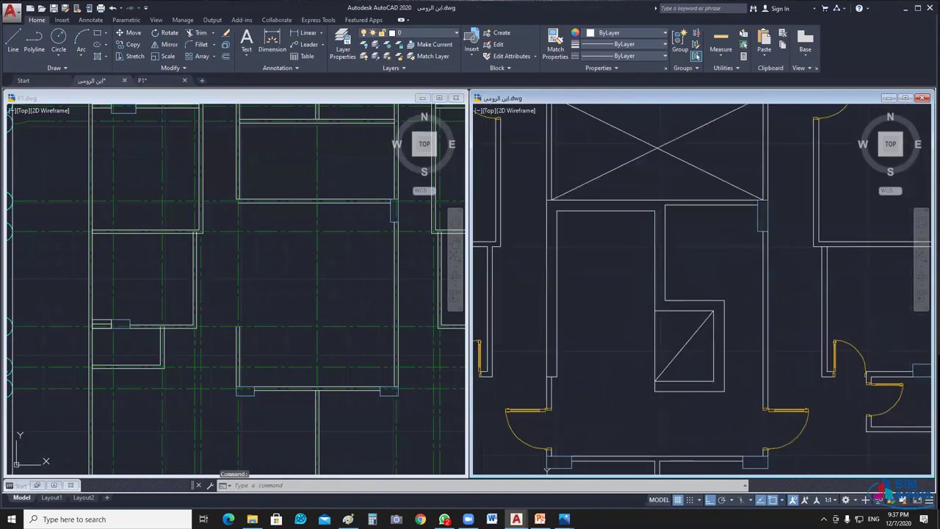
middle_drag(566, 276, 552, 250)
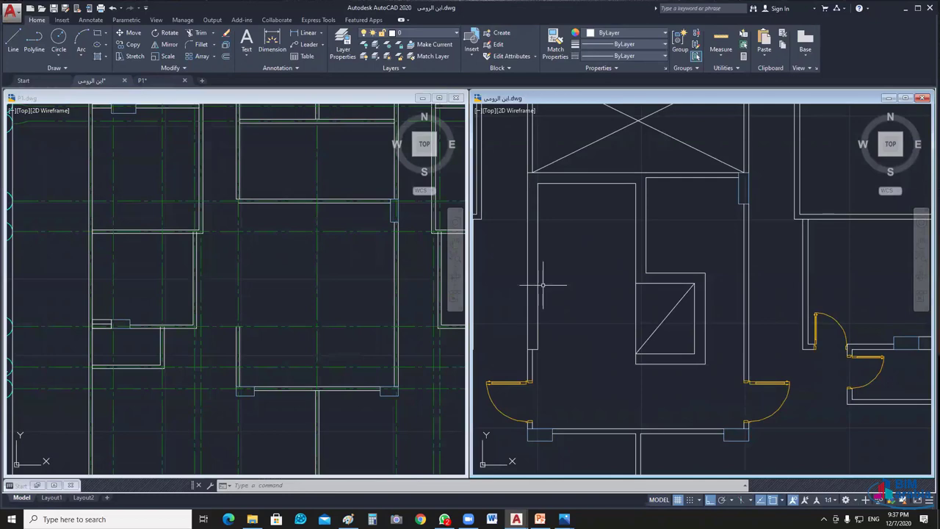
scroll(548, 275, up, 2)
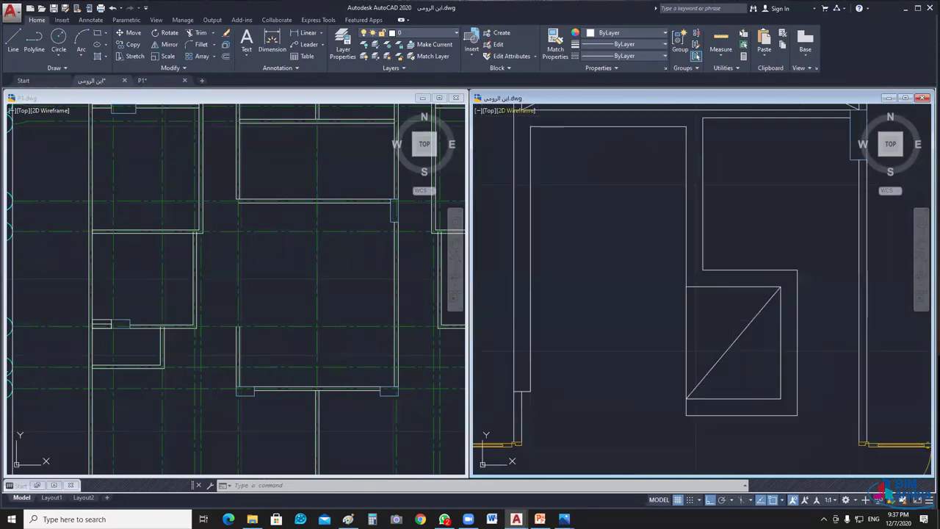
click(263, 274)
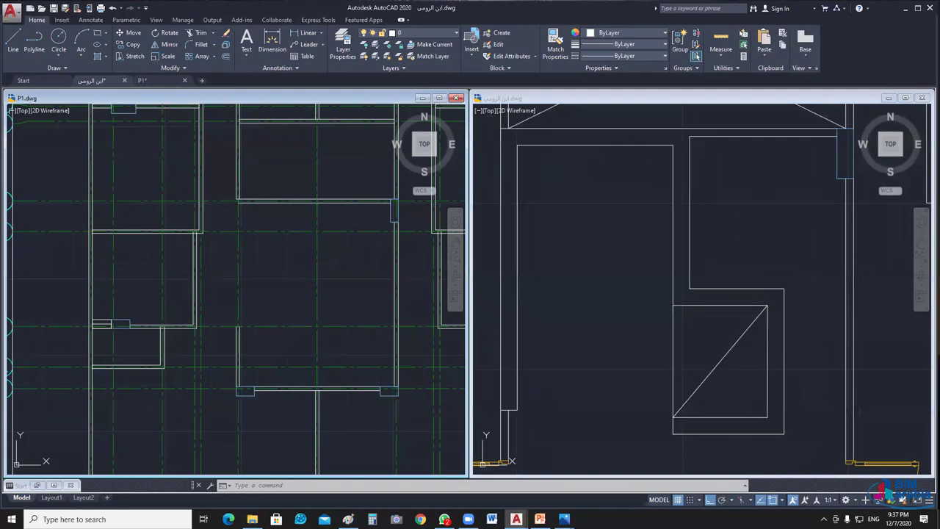
Step: Draw a new vertical wall line with LINE
key(Escape)
scroll(298, 302, up, 3)
text(l)
key(Return)
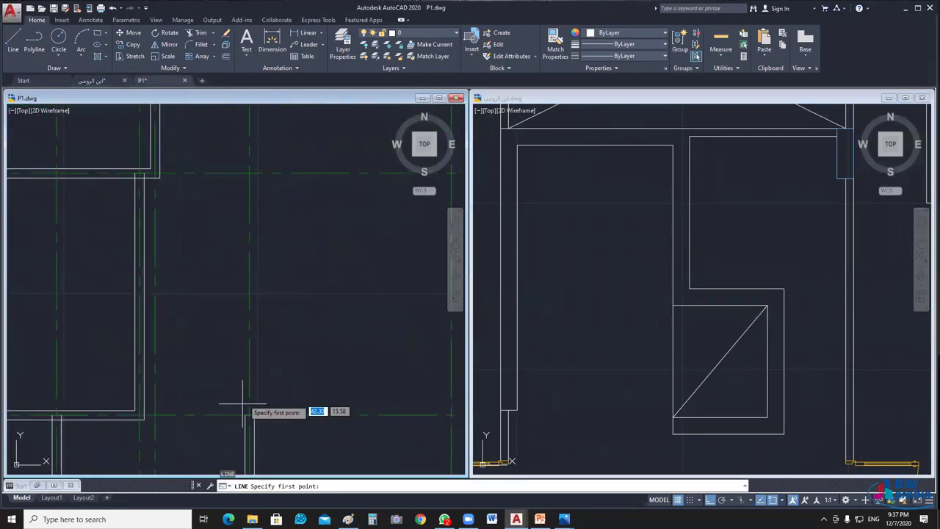
click(247, 416)
middle_drag(246, 416, 237, 295)
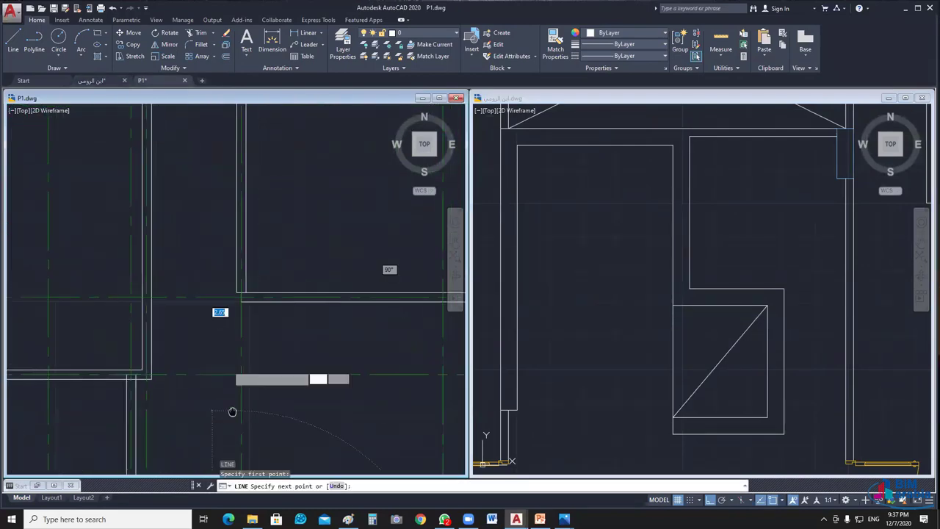
click(237, 295)
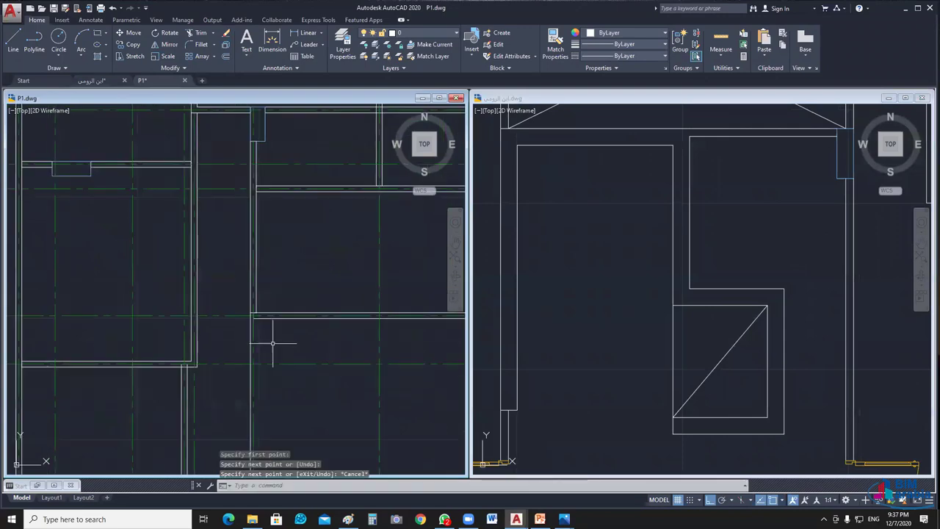
middle_drag(274, 342, 252, 300)
key(Escape)
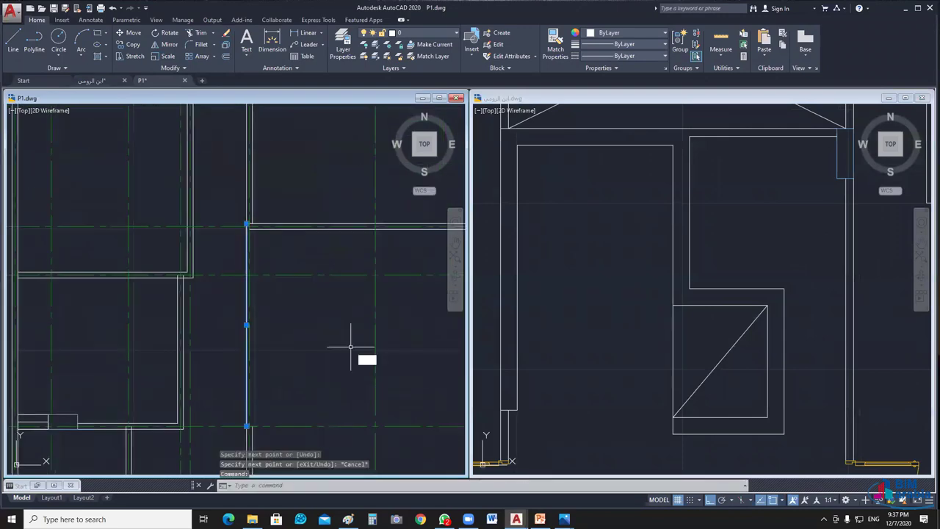
Step: Offset the horizontal wall line by 0.25 to form its parallel wall face
text(o)
key(Return)
text(.2)
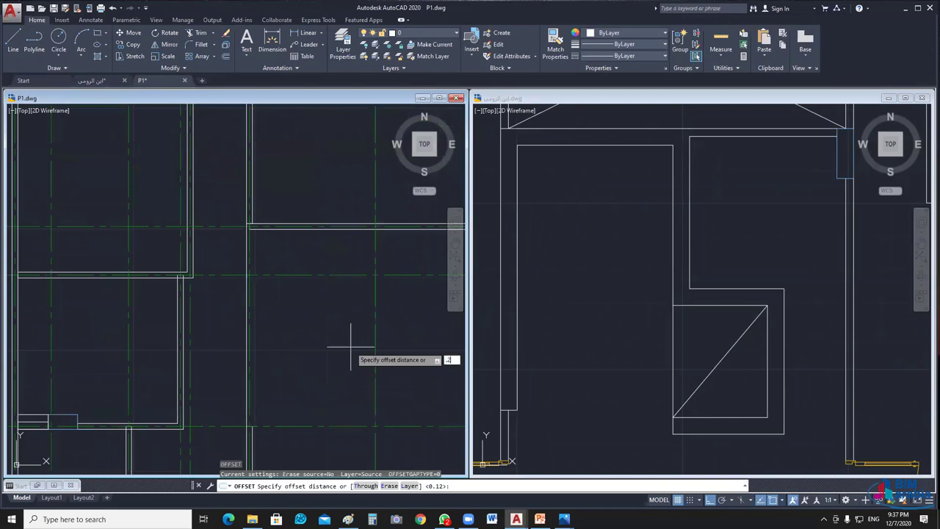
text(5)
key(Return)
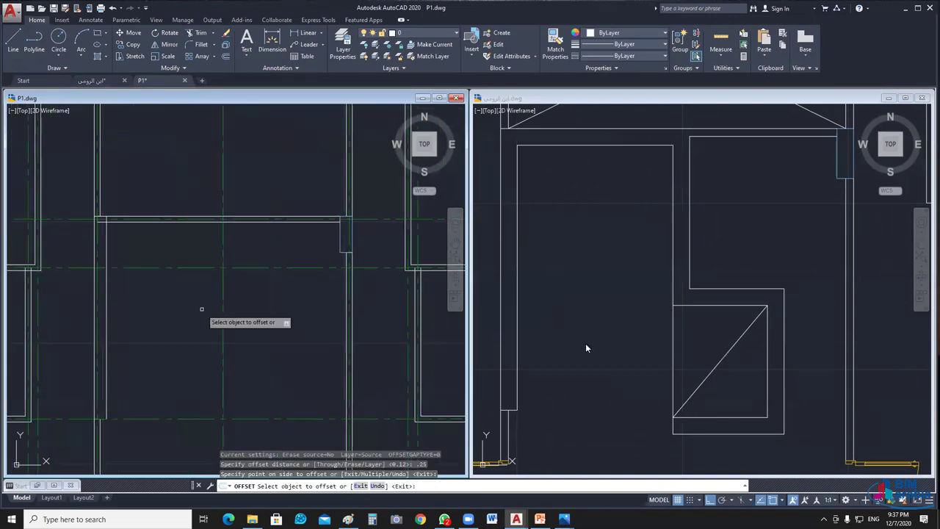
scroll(580, 311, down, 3)
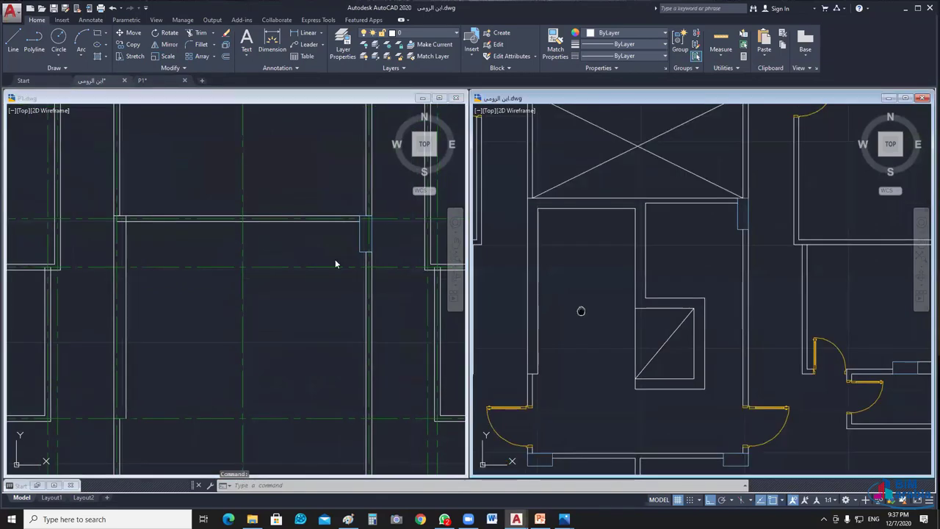
scroll(581, 310, down, 2)
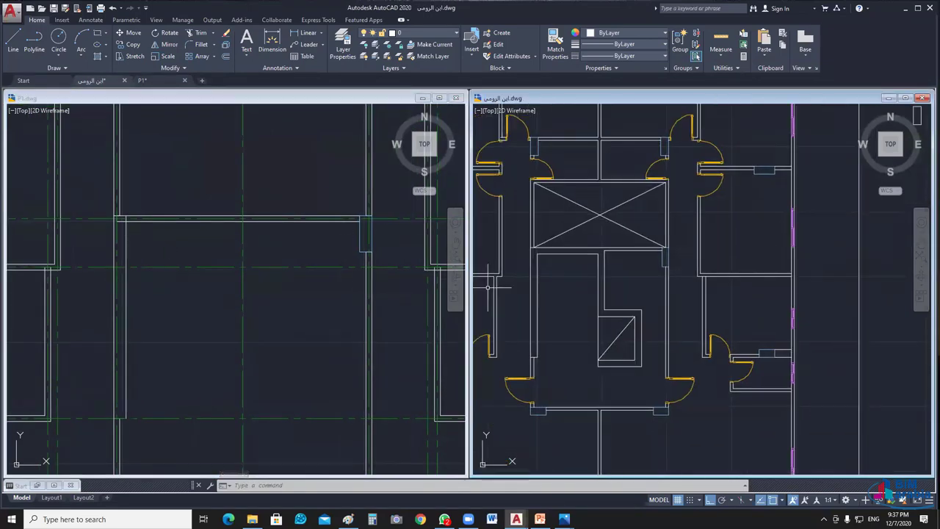
click(174, 221)
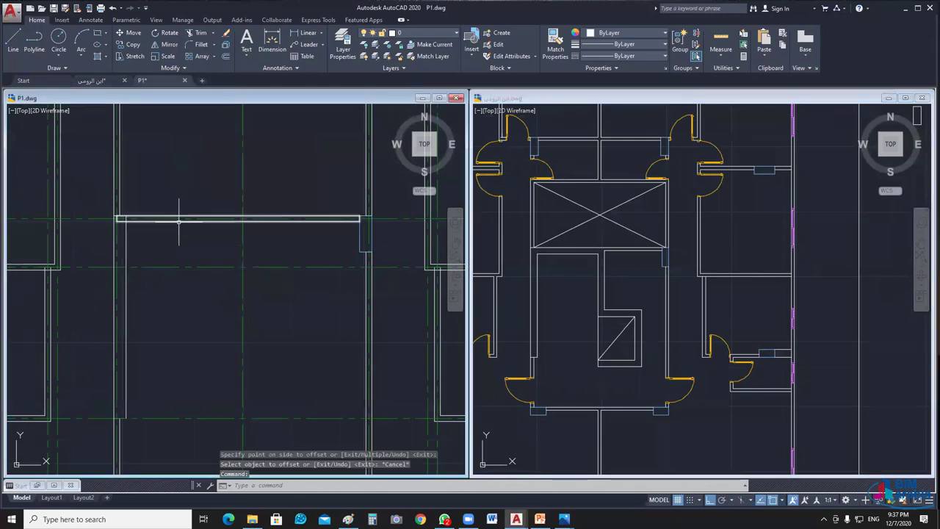
click(179, 221)
scroll(184, 239, up, 3)
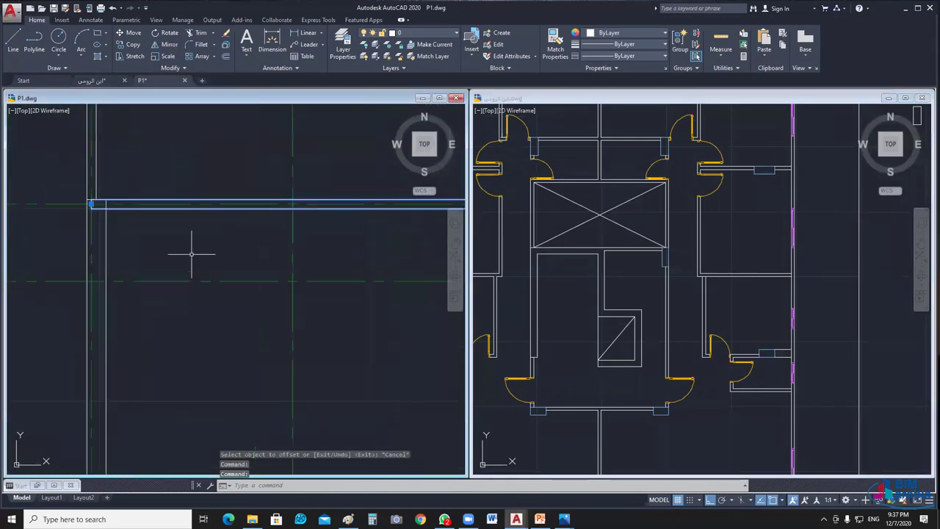
middle_drag(191, 254, 186, 275)
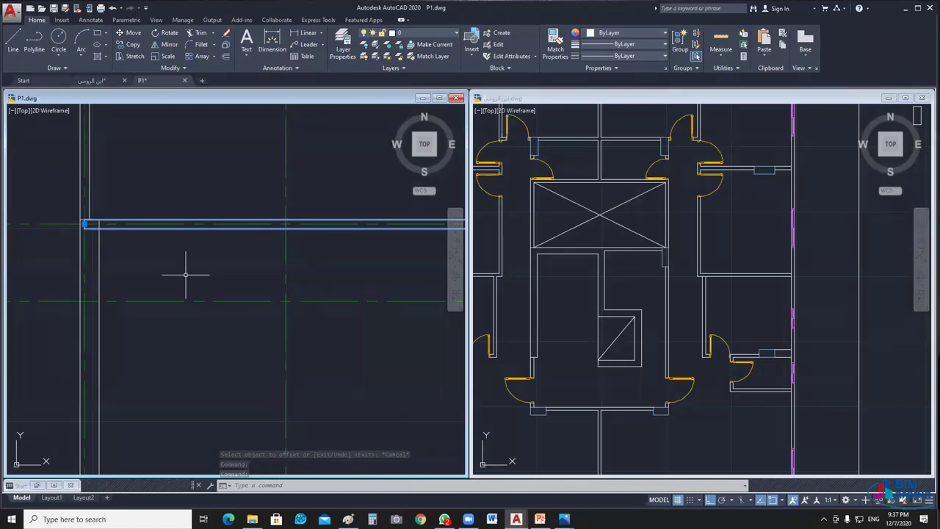
scroll(186, 275, down, 5)
middle_drag(253, 319, 266, 298)
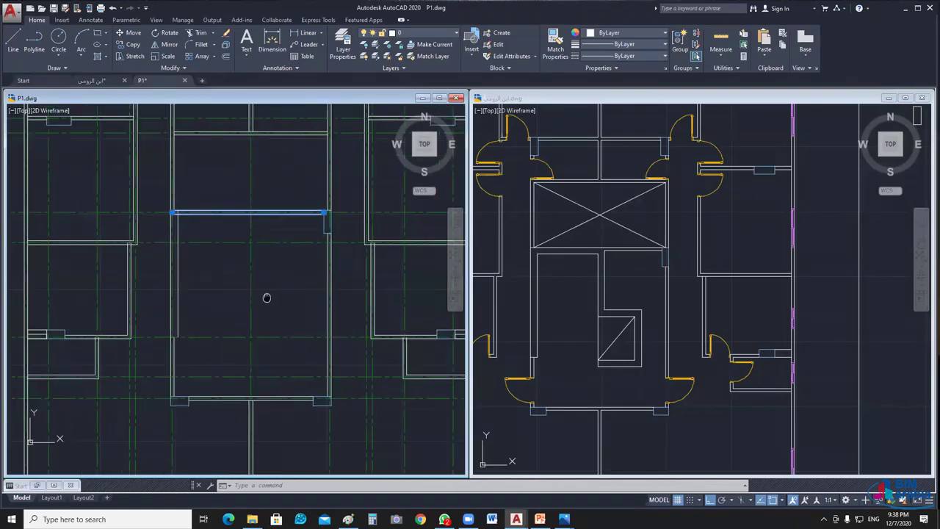
key(Escape)
key(Escape)
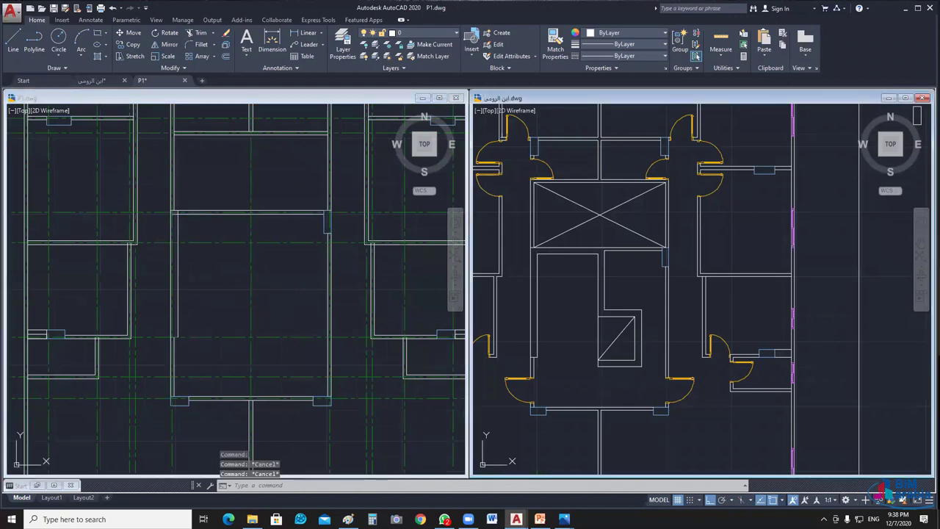
middle_drag(553, 251, 570, 222)
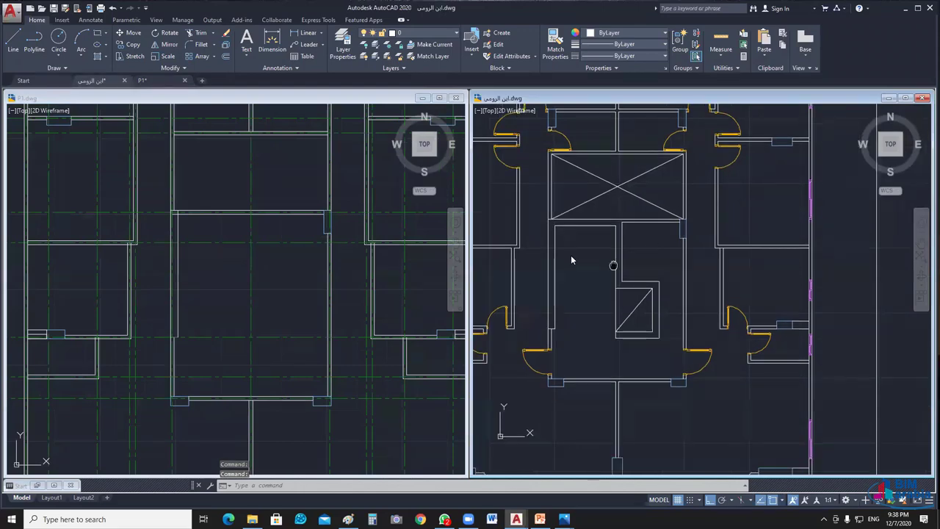
middle_drag(613, 264, 608, 180)
middle_drag(366, 327, 403, 281)
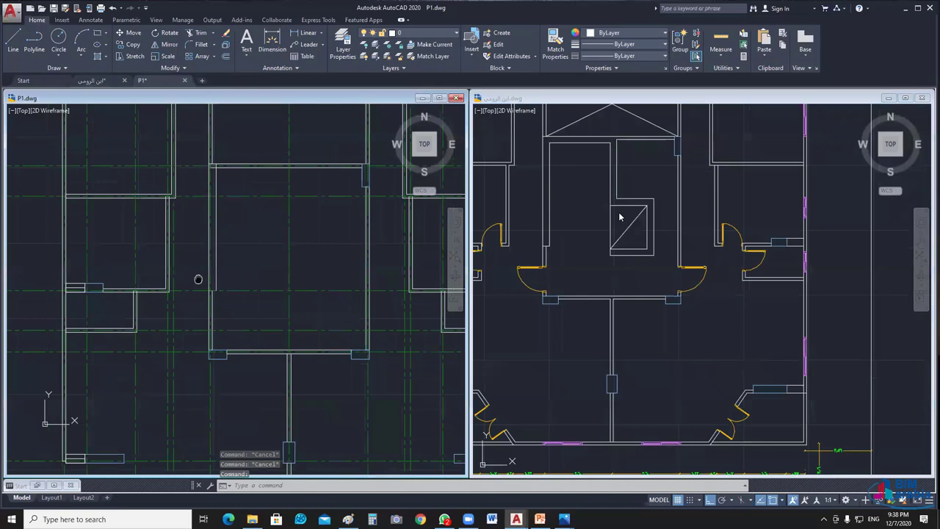
middle_drag(296, 247, 287, 269)
click(594, 240)
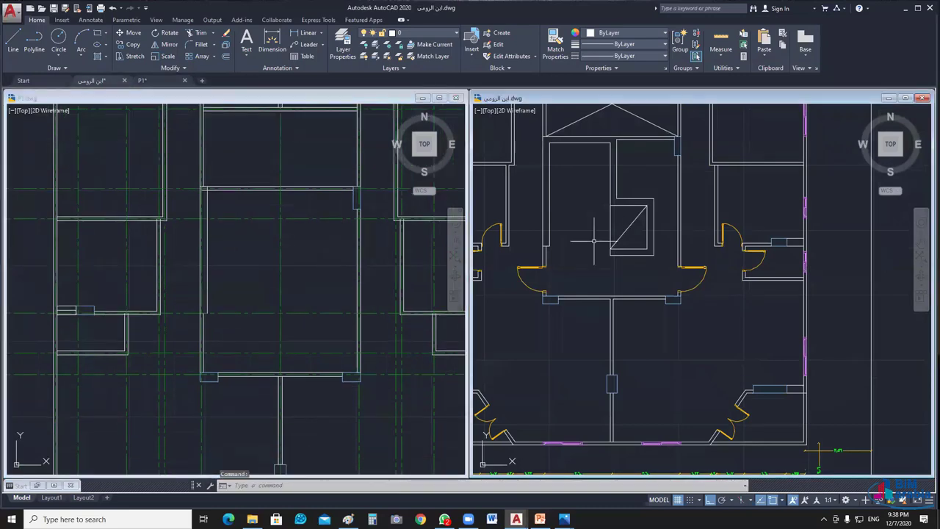
text(layoff)
key(Return)
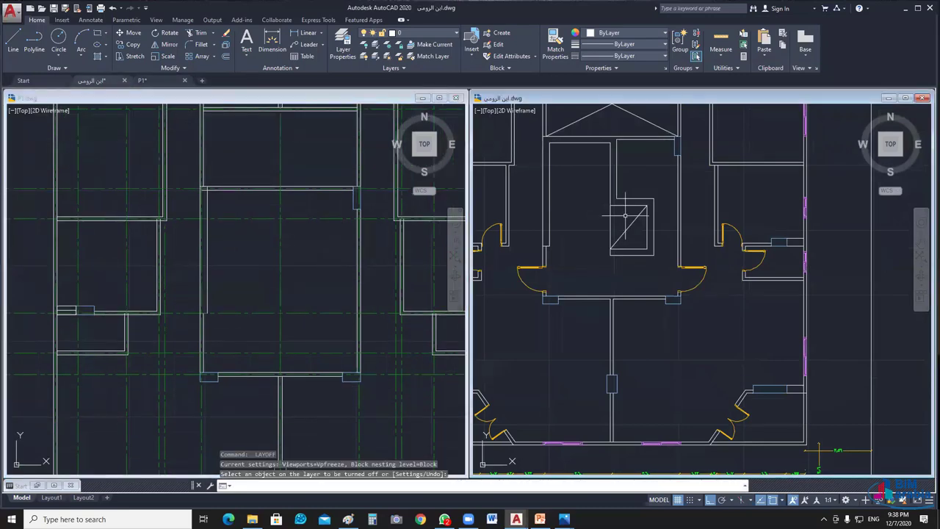
click(625, 215)
click(625, 216)
key(Escape)
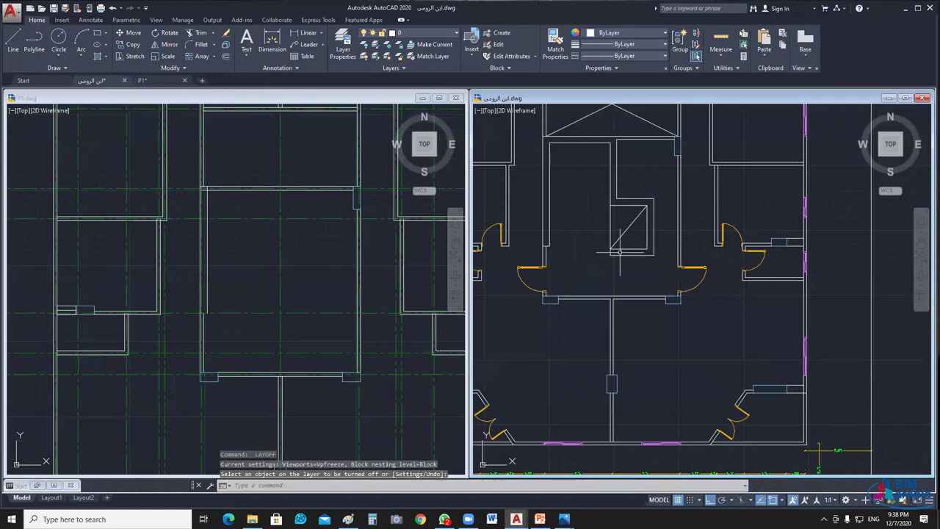
click(204, 319)
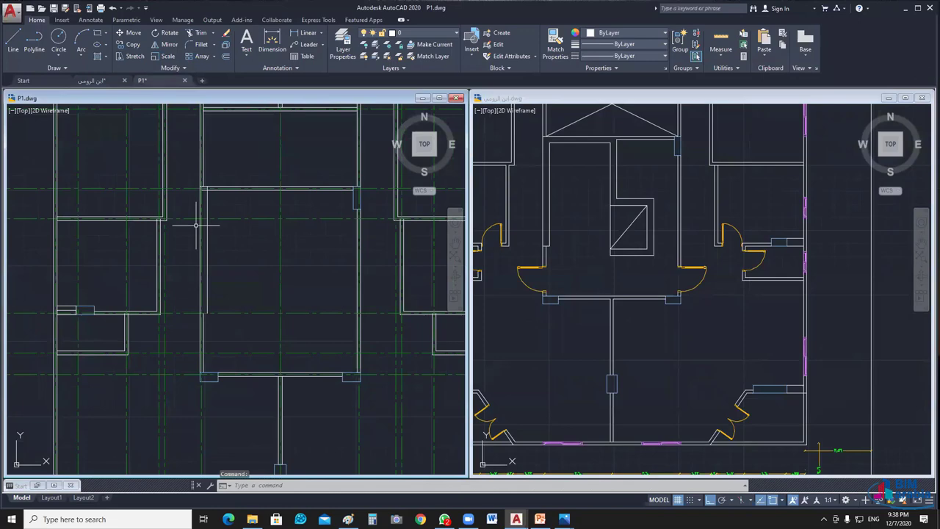
middle_drag(197, 225, 219, 235)
scroll(286, 294, up, 2)
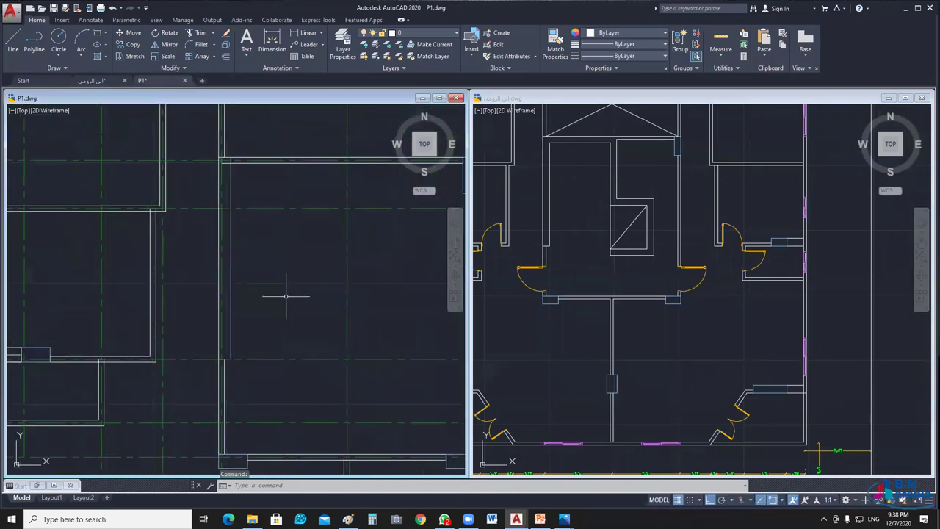
key(Escape)
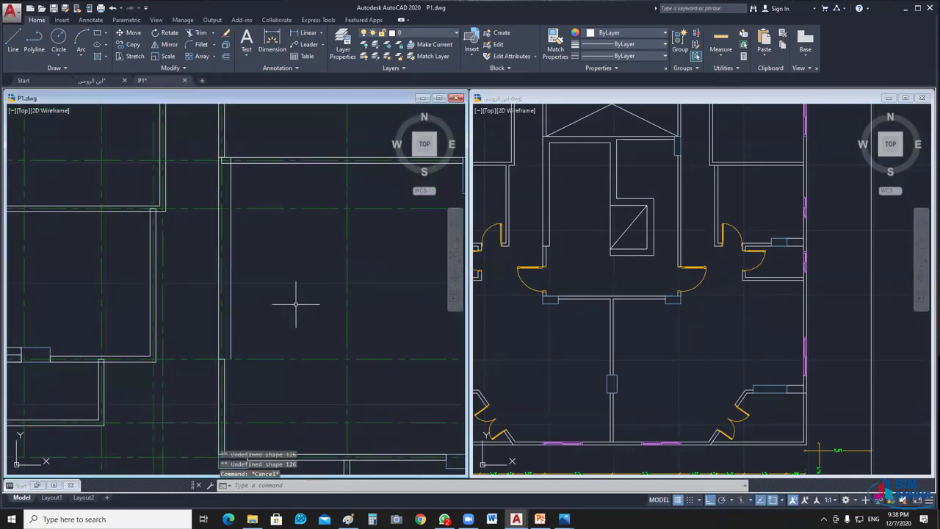
text(rec)
key(Return)
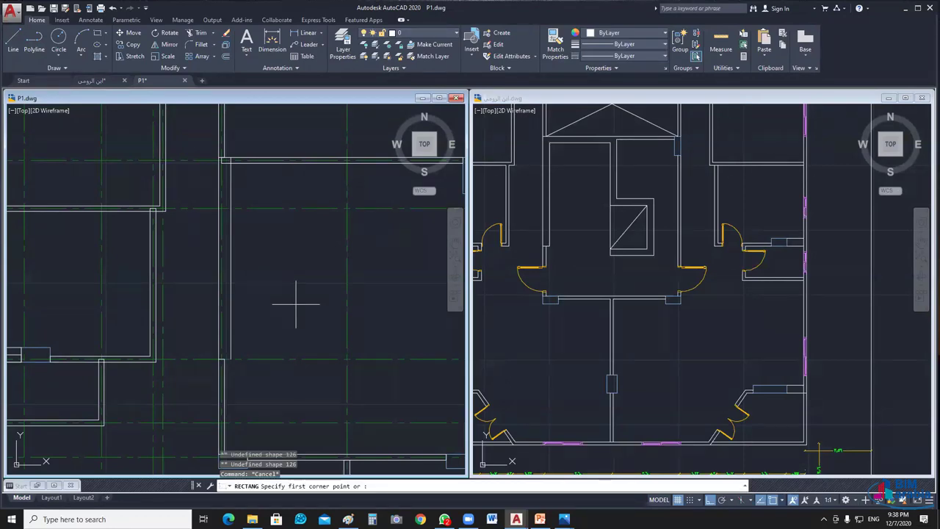
Step: Cancel the rectangle and erase the two stray long vertical lines
click(296, 303)
key(Escape)
scroll(296, 303, up, 3)
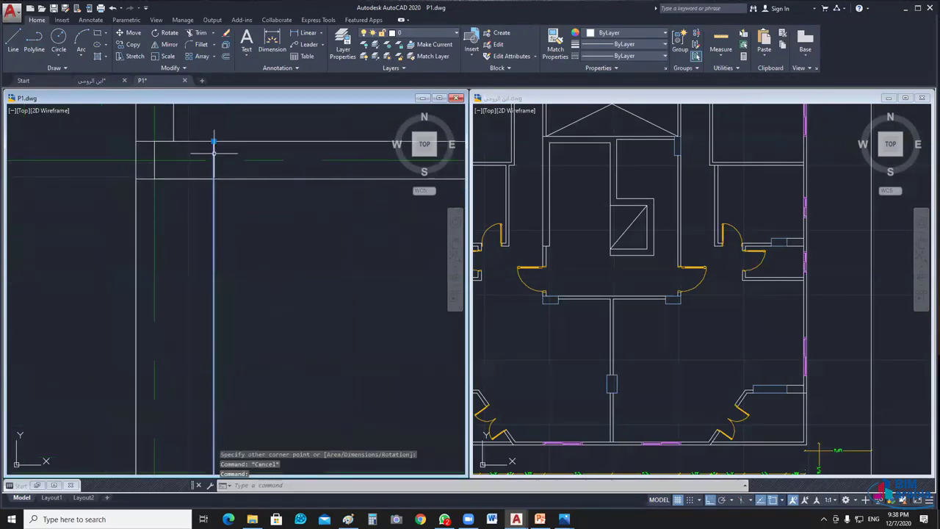
click(136, 146)
key(Delete)
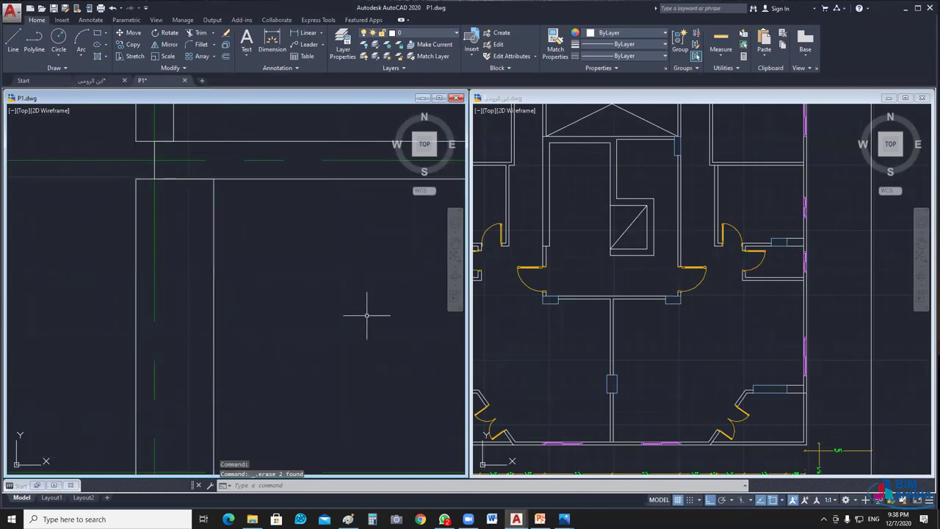
Step: Switch to the reference drawing and zoom in on its angled door
scroll(367, 315, down, 3)
middle_drag(380, 319, 312, 257)
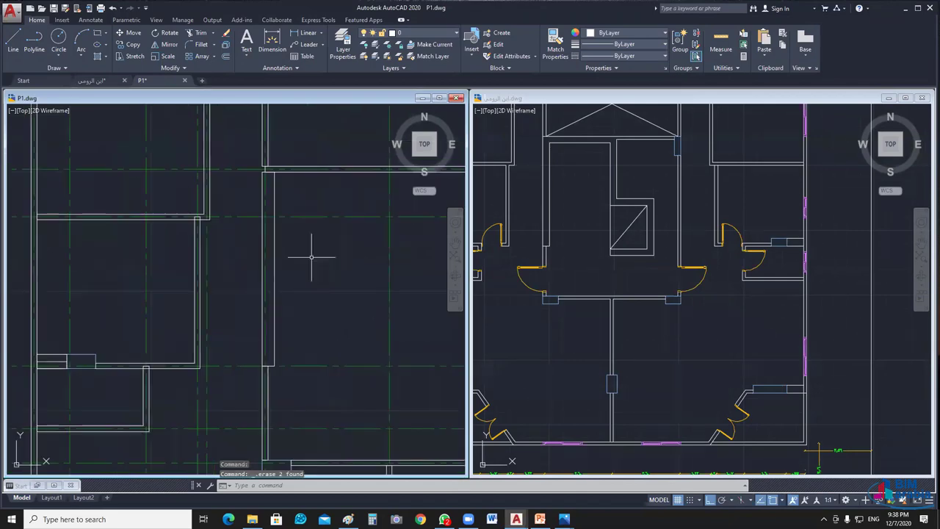
middle_drag(255, 410, 258, 292)
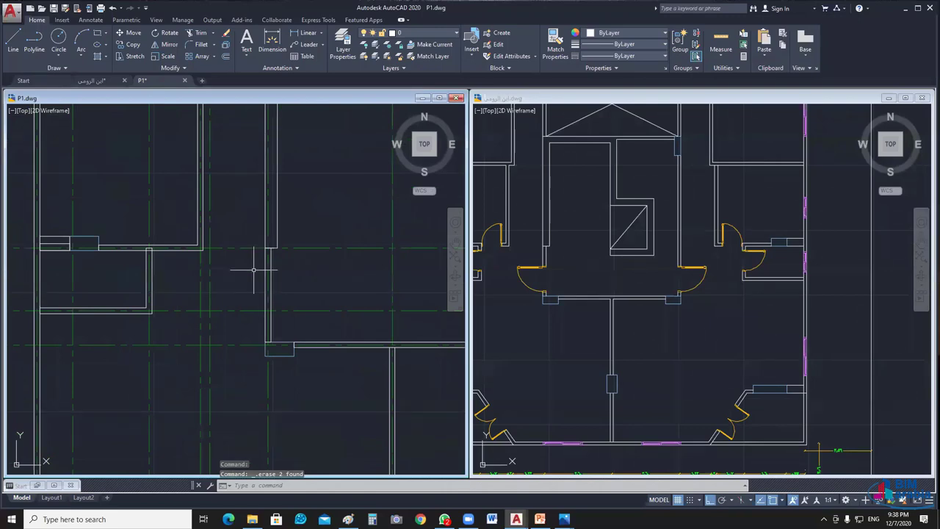
middle_drag(254, 270, 343, 175)
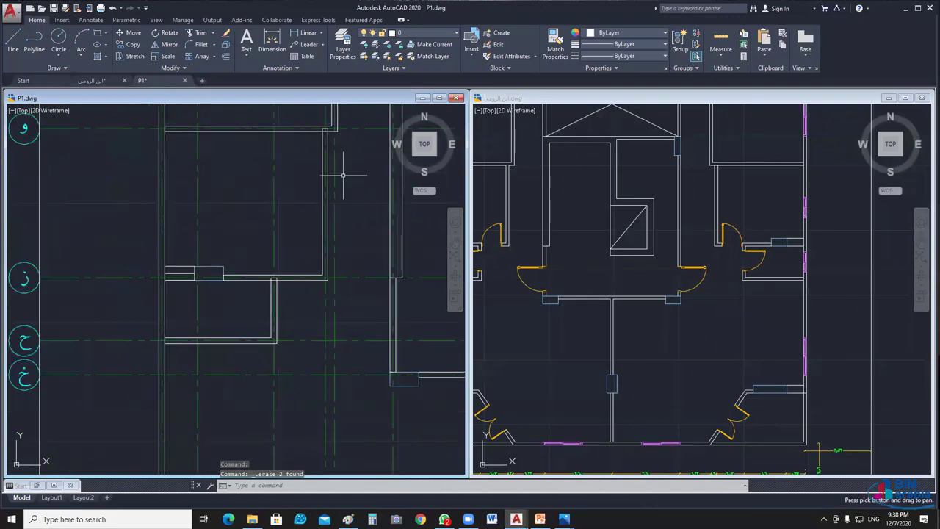
scroll(371, 292, down, 3)
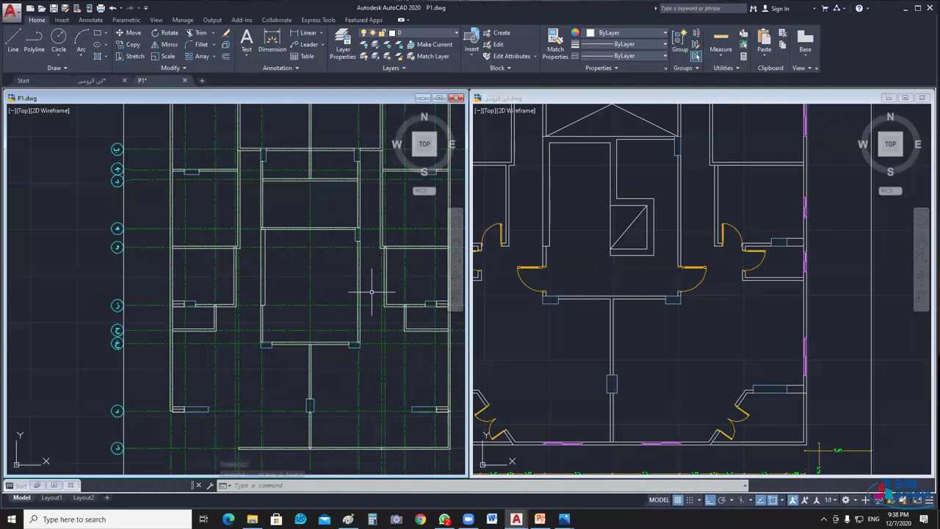
click(489, 203)
scroll(490, 203, up, 5)
scroll(647, 294, up, 2)
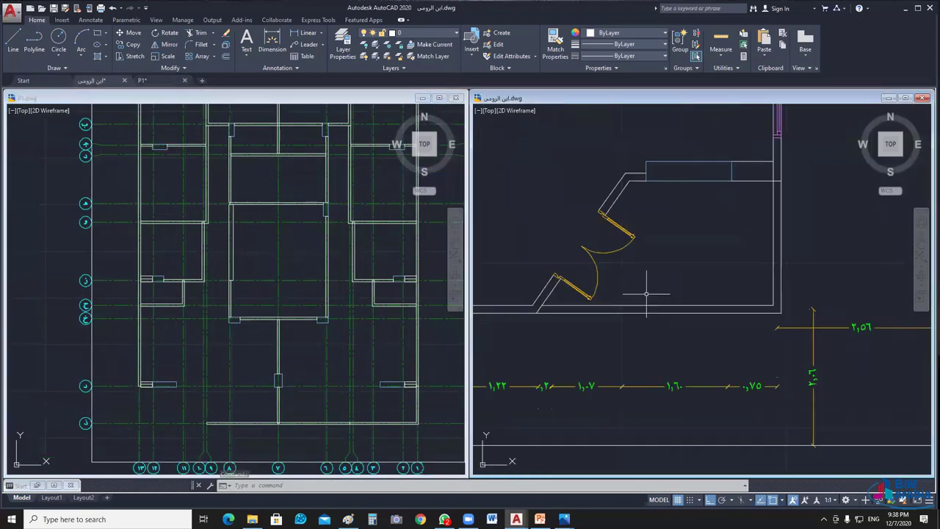
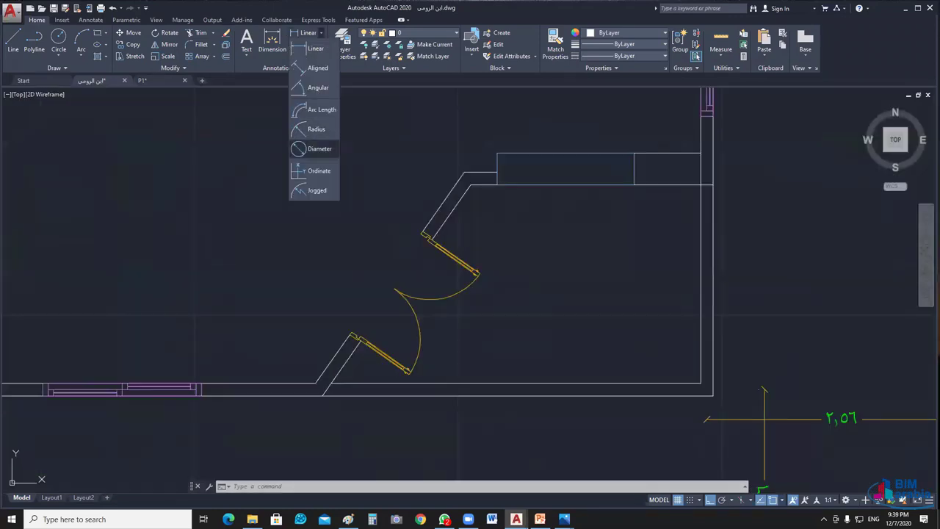
Step: Dimension the angle between the angled door wall and the bottom wall as 55°
click(318, 87)
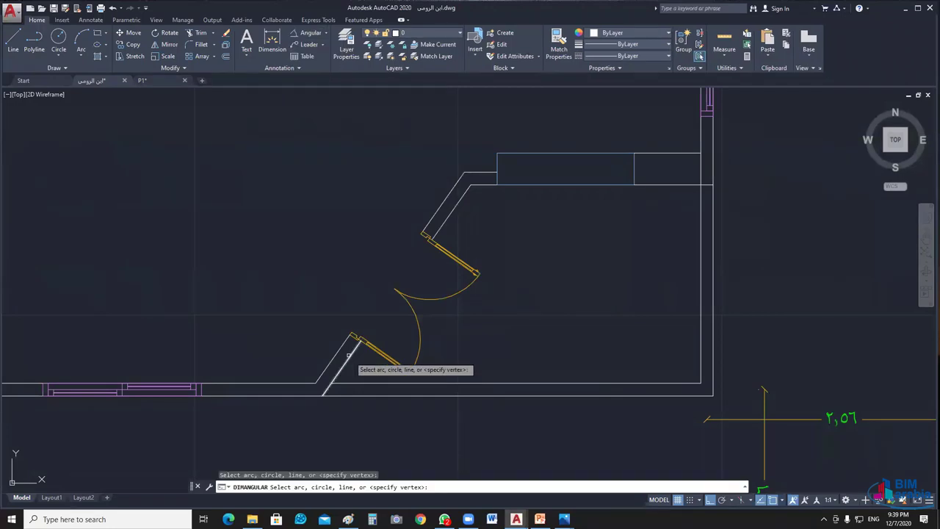
click(348, 355)
click(362, 382)
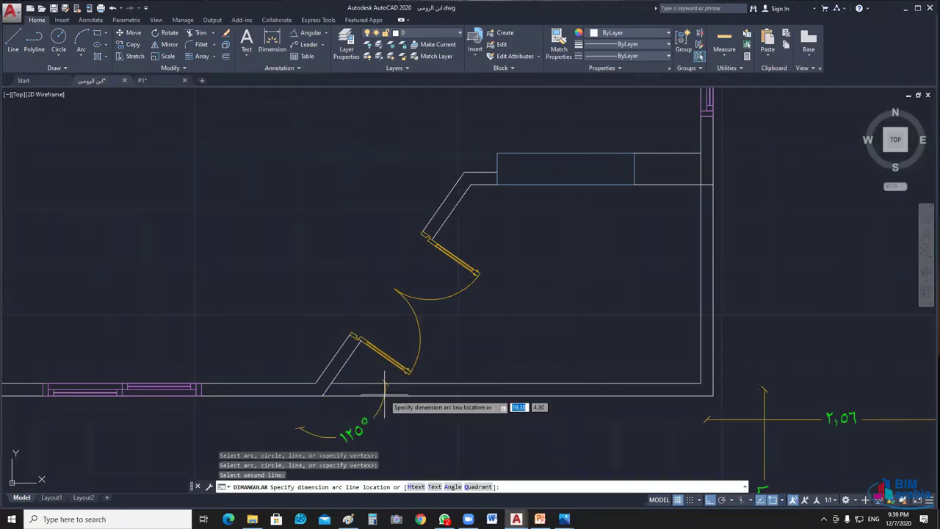
click(382, 366)
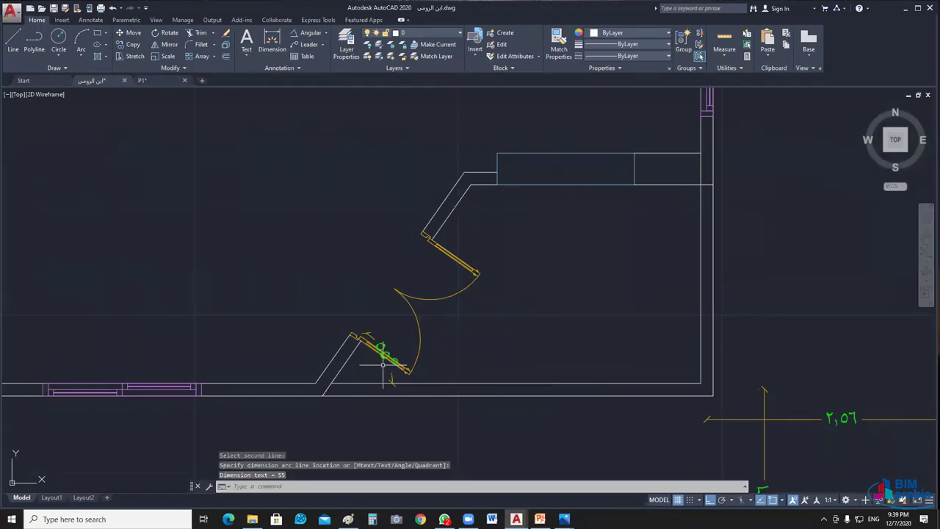
middle_drag(549, 338, 537, 336)
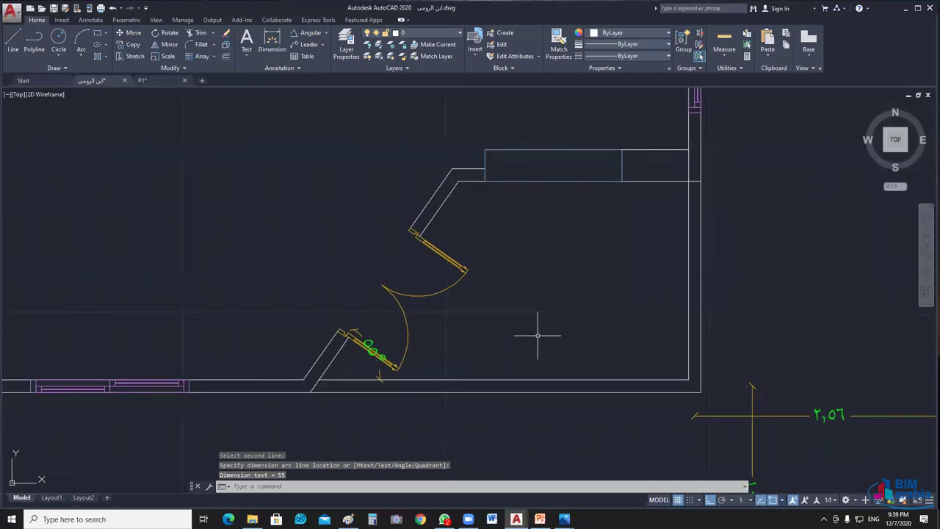
scroll(488, 220, up, 4)
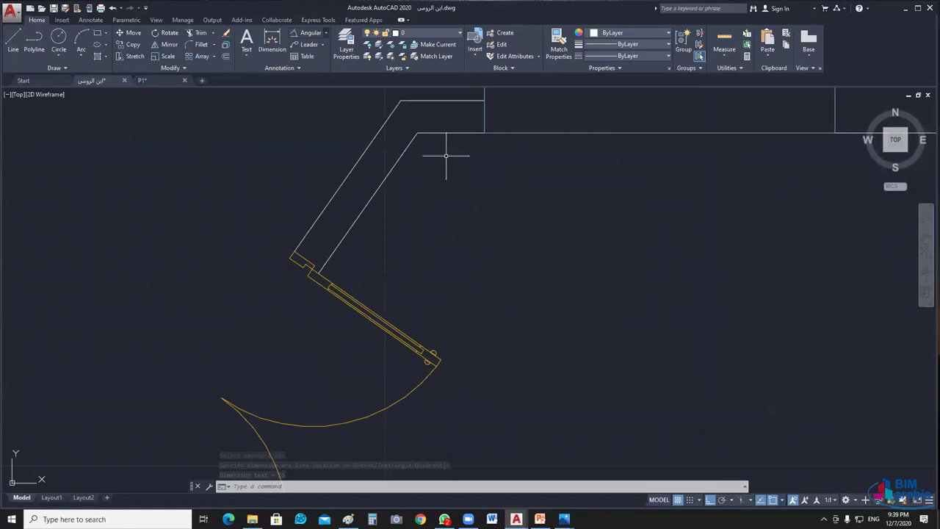
Step: Add the 0.25 and 3.50 linear dimensions at the door opening, then switch to P1.dwg
text(dli)
key(Return)
click(484, 133)
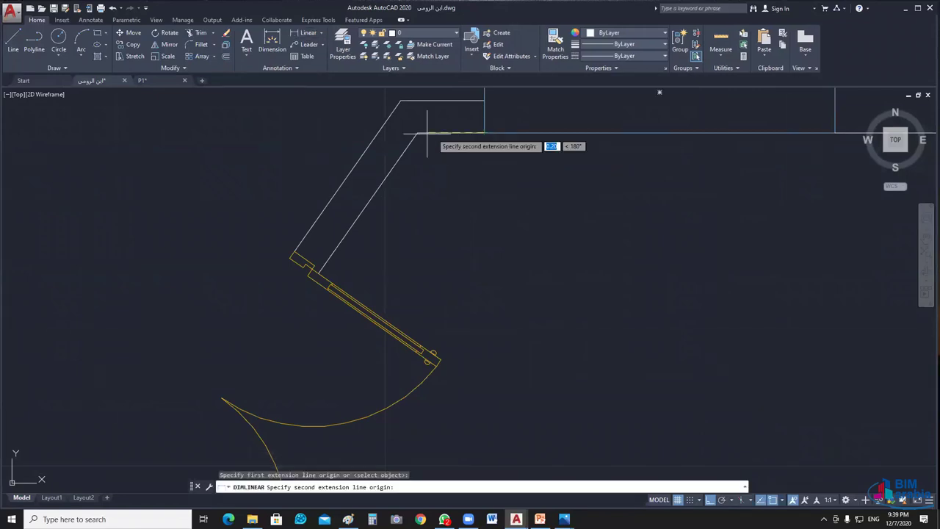
click(423, 134)
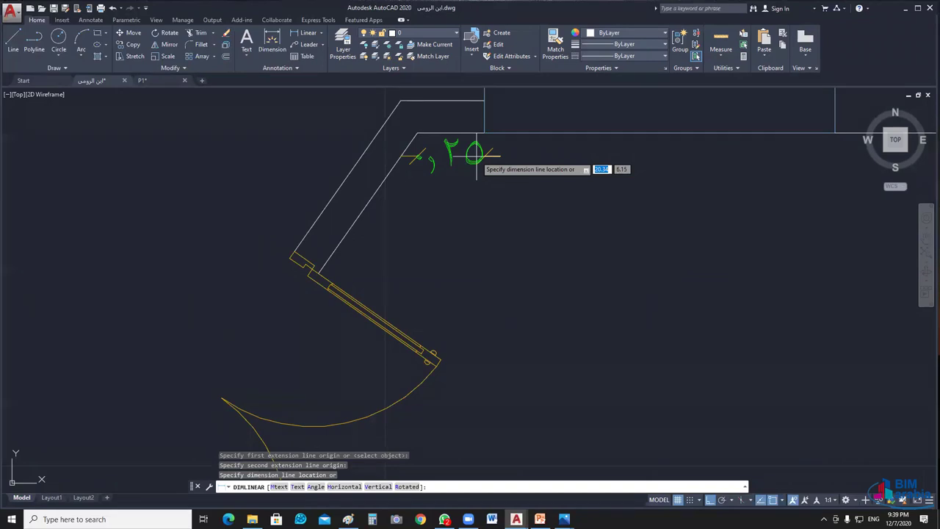
click(476, 155)
scroll(477, 155, down, 4)
key(Return)
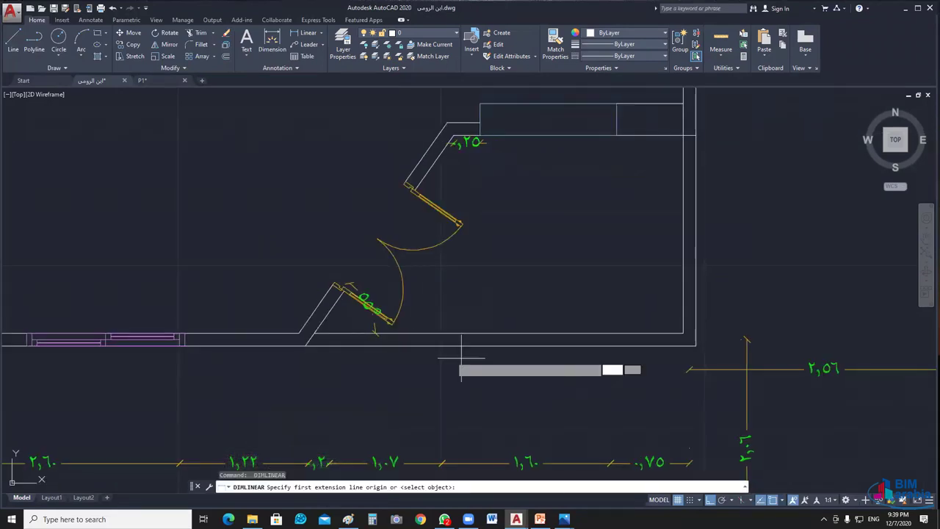
click(314, 333)
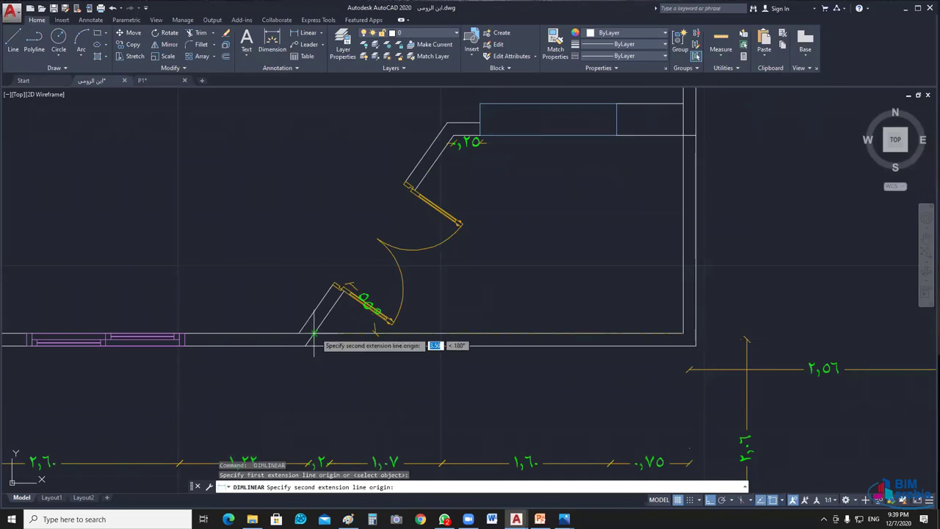
click(683, 333)
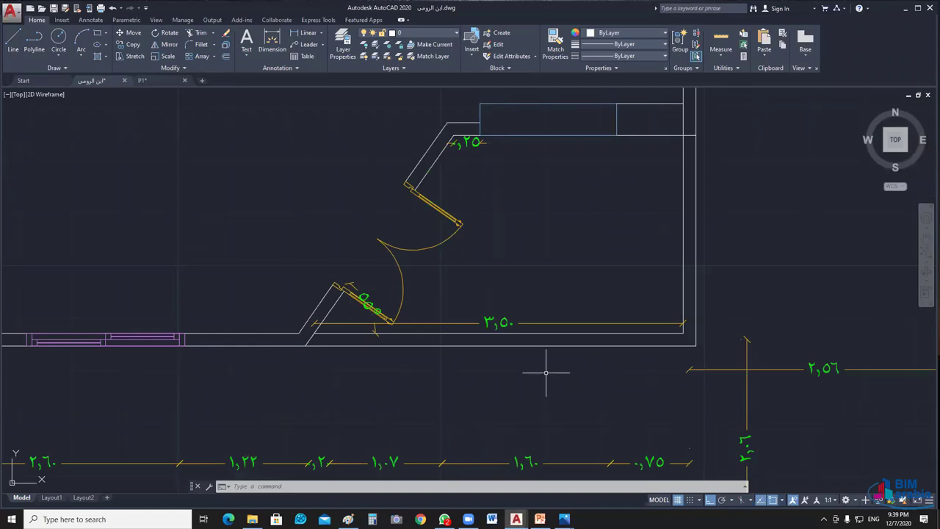
key(Escape)
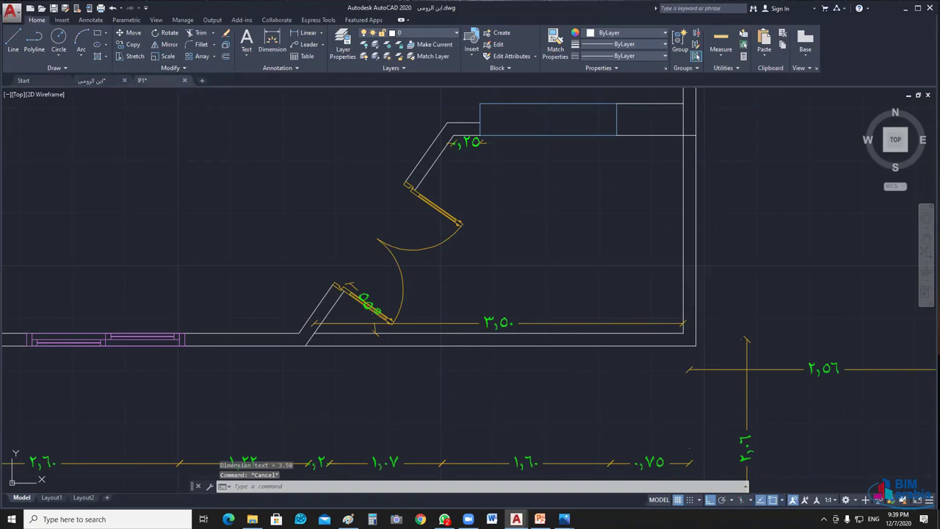
key(ctrl+Tab)
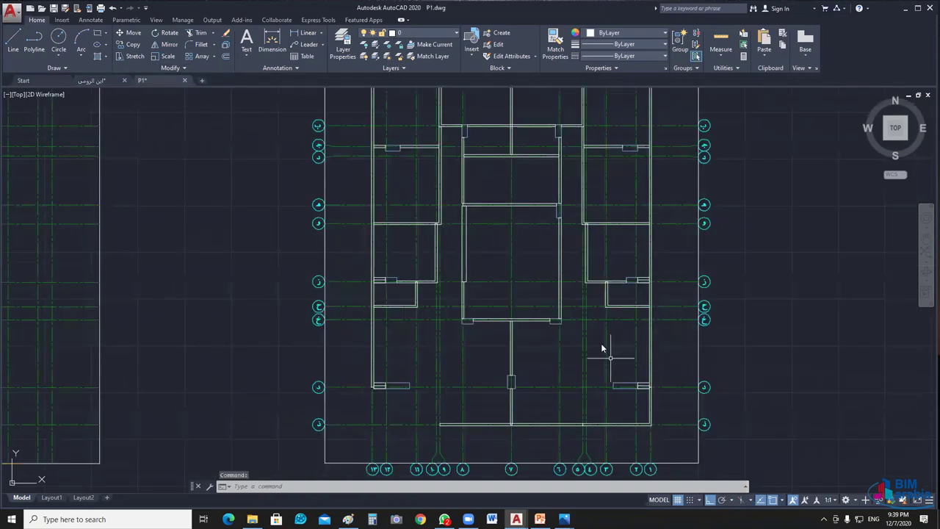
Step: Start a polyline at the rectangle's lower-left corner with a 0.25 segment
scroll(603, 351, up, 5)
text(l)
key(Return)
scroll(525, 267, up, 2)
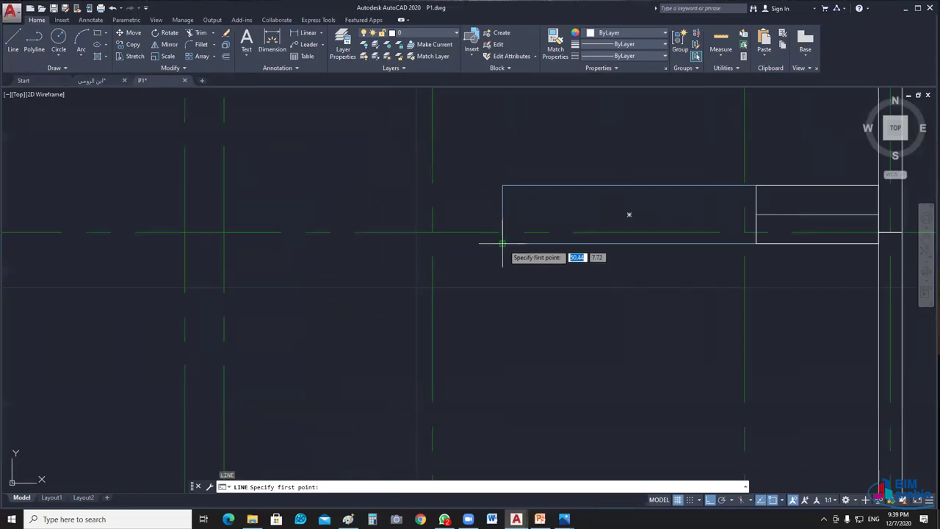
click(502, 243)
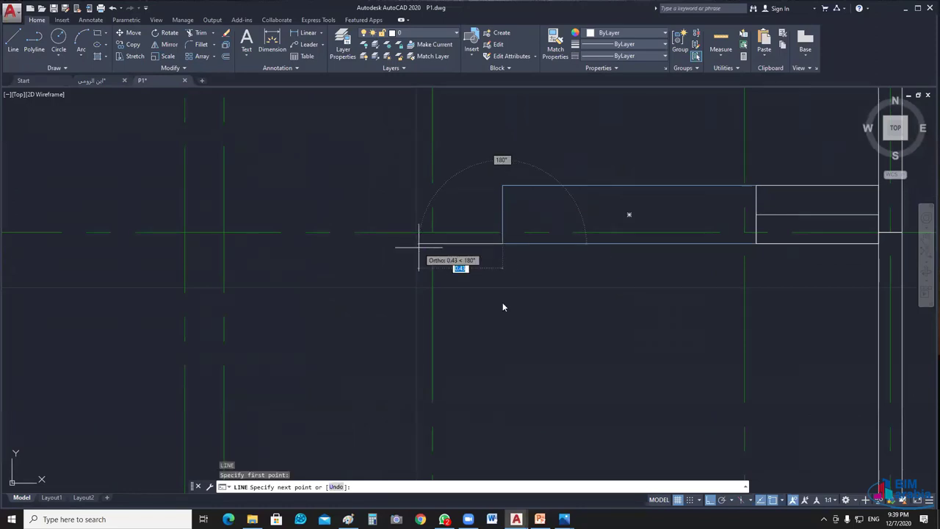
key(Escape)
text(p)
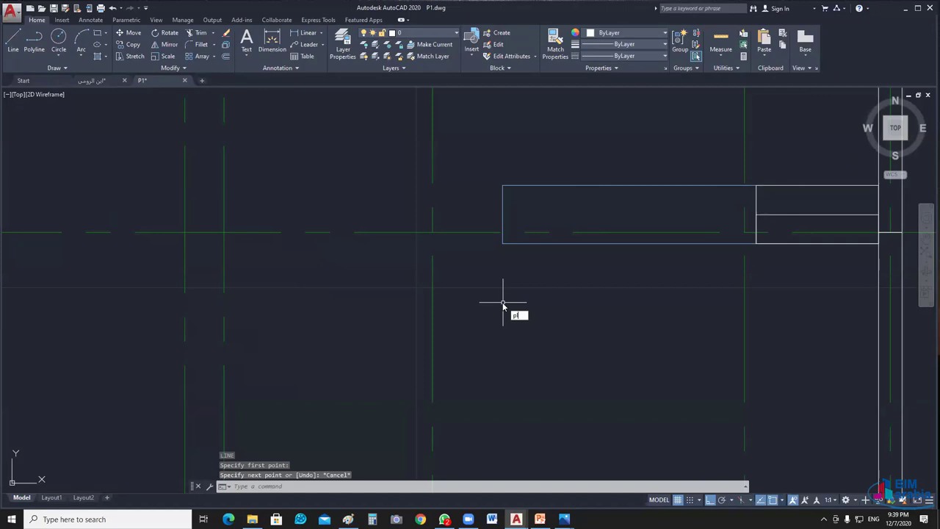
text(l)
key(Return)
click(502, 243)
text(.25)
key(Return)
Step: Undo the last downward polyline segment
middle_drag(475, 244, 471, 156)
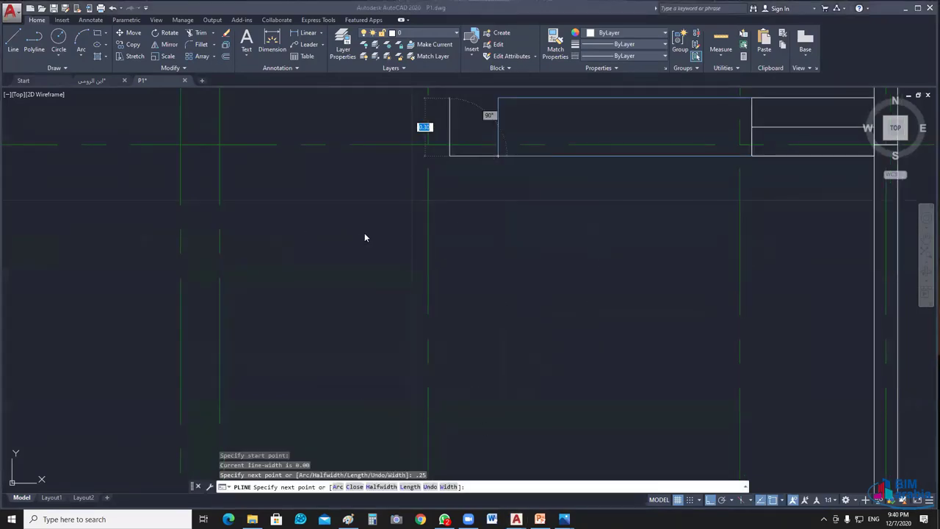
right_click(471, 238)
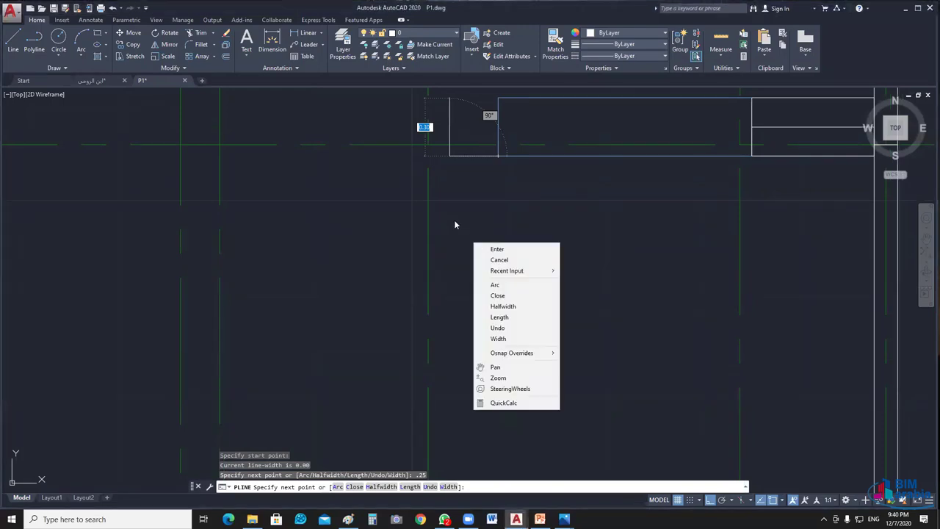
click(453, 220)
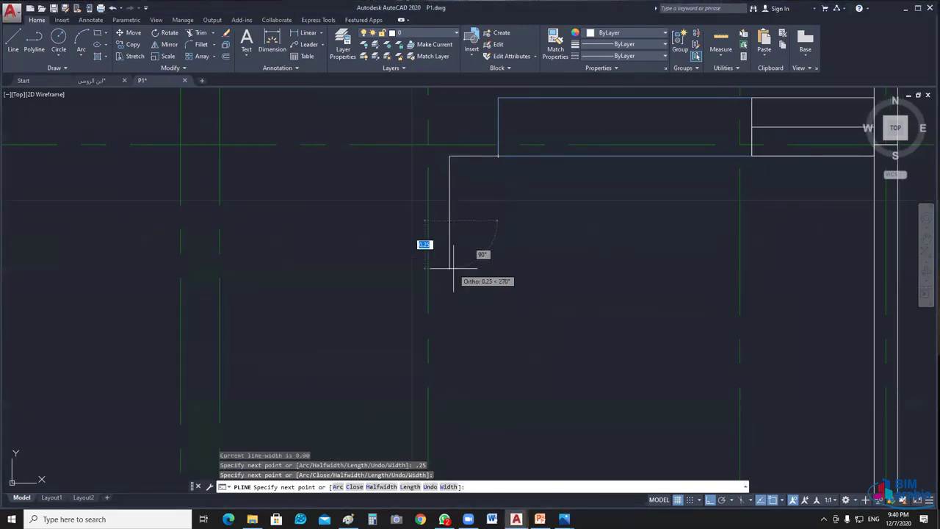
text(u)
key(Return)
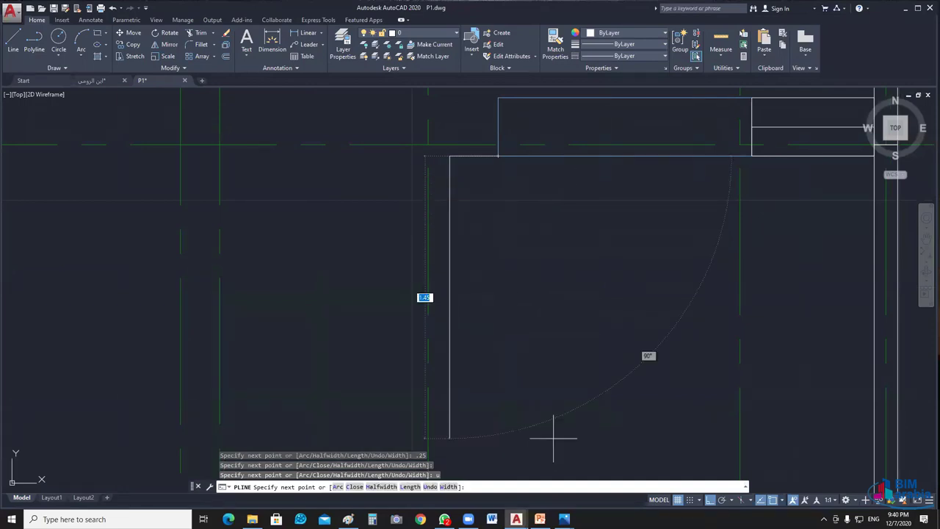
Step: Turn Ortho off and add a polyline segment at a 145° angle, then finish
key(F8)
middle_drag(524, 387, 530, 356)
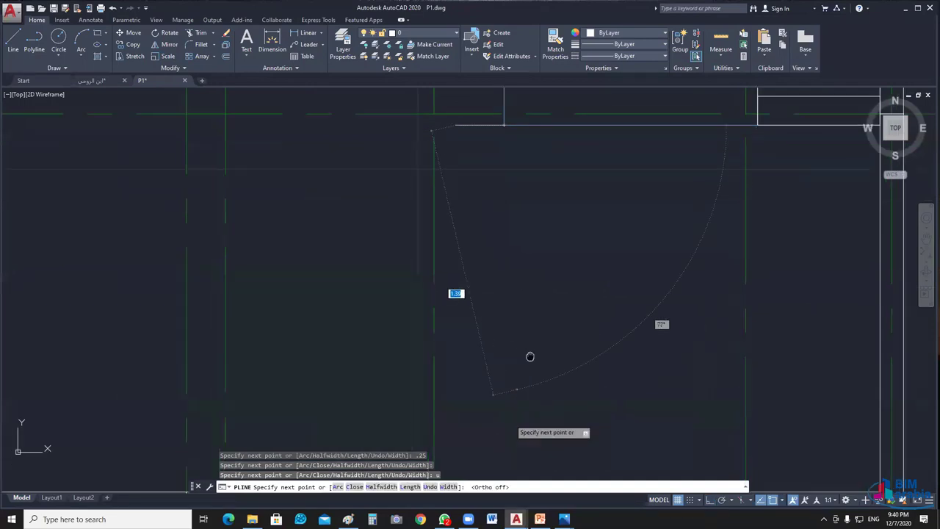
scroll(368, 345, down, 2)
middle_drag(368, 345, 346, 379)
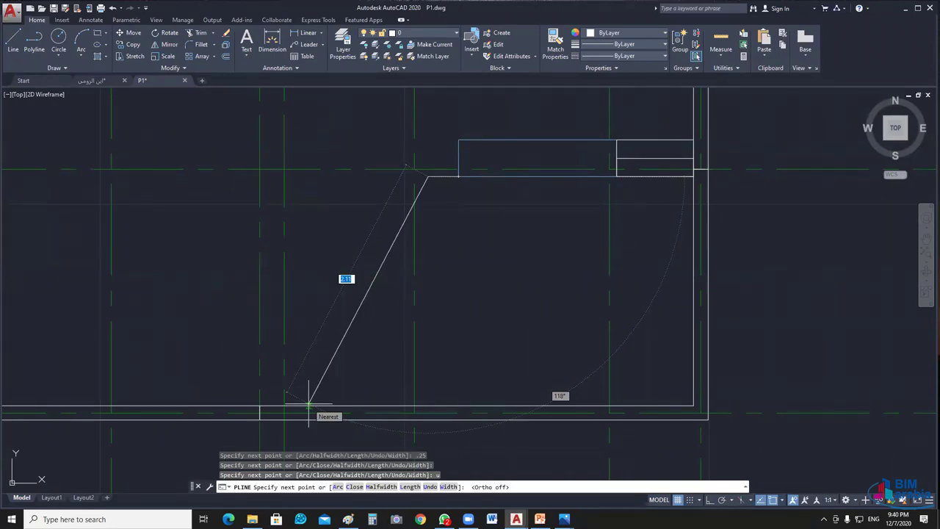
key(Tab)
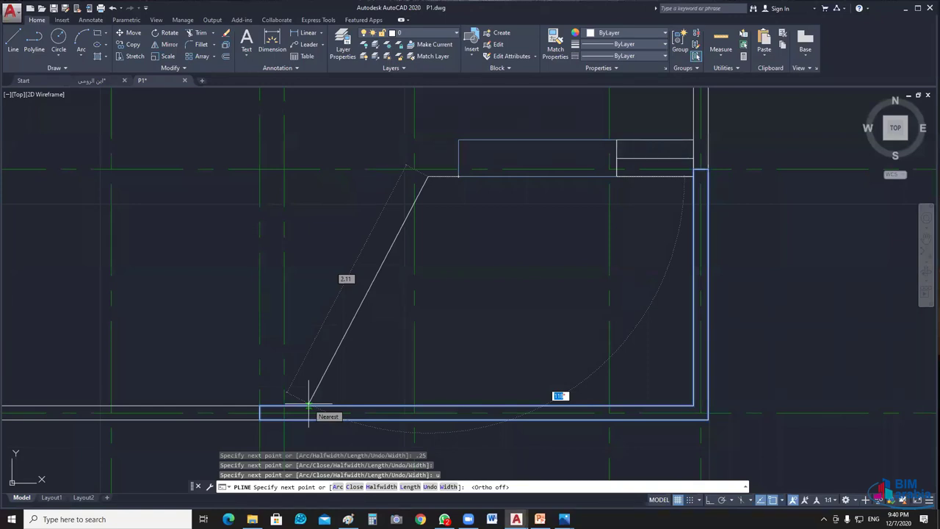
text(145)
key(Return)
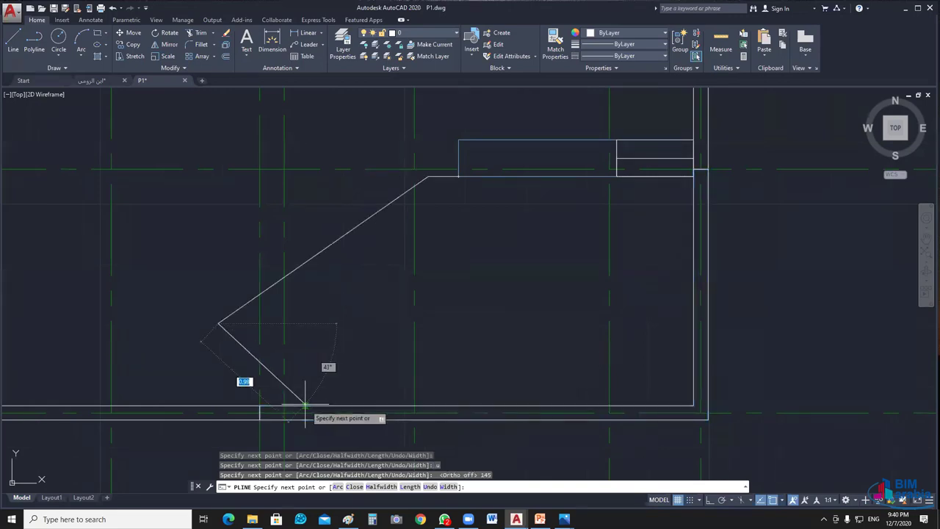
key(Escape)
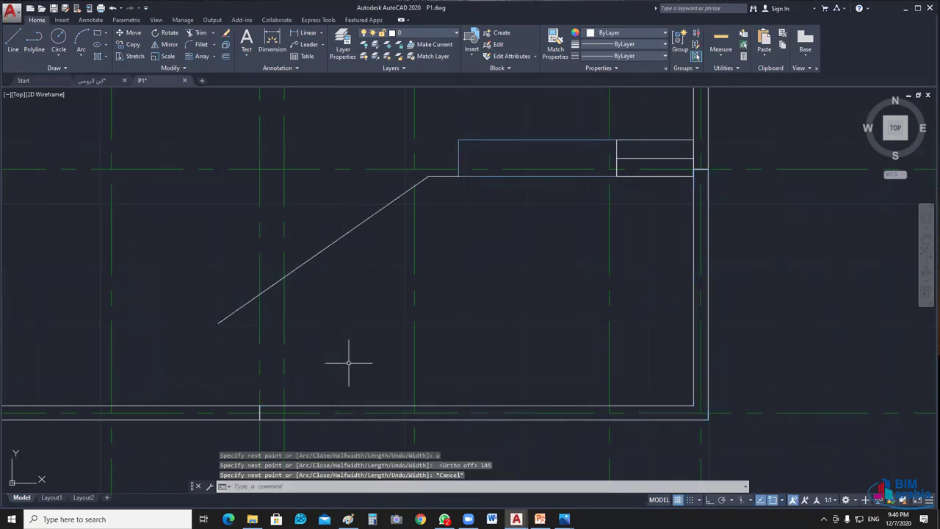
scroll(349, 362, down, 2)
Step: Erase the diagonal polyline and turn Ortho back on
middle_drag(468, 346, 426, 344)
drag(427, 344, 336, 252)
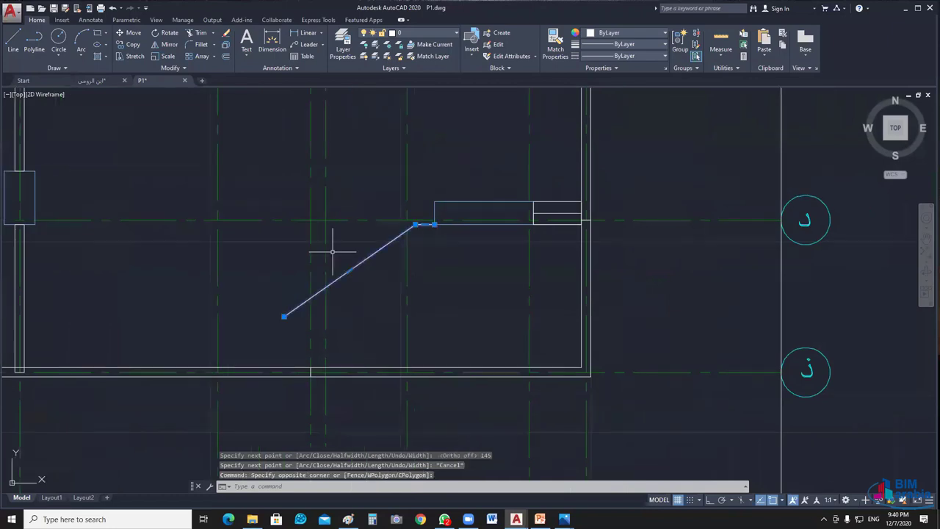
key(Delete)
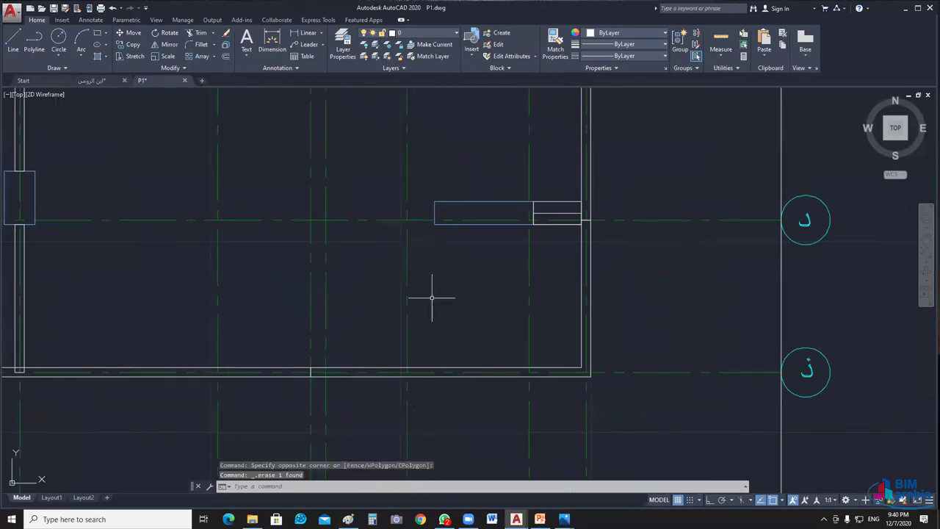
key(l)
key(Return)
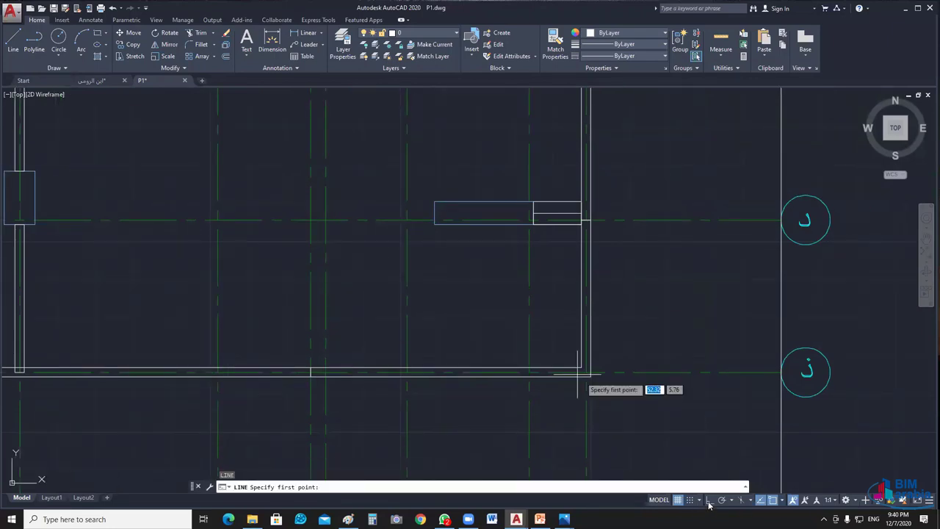
click(582, 372)
key(F8)
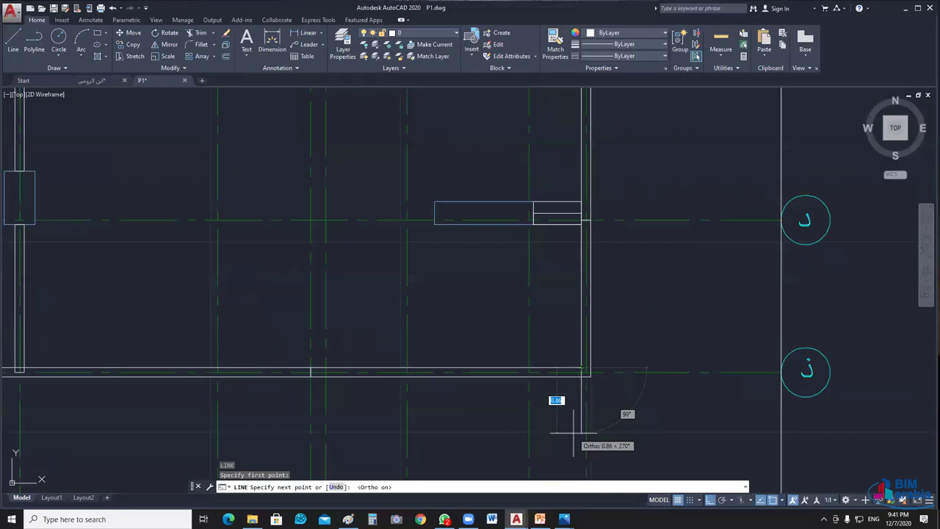
click(573, 433)
key(Escape)
Step: Grip-move the short vertical line 3.5 units to the left
click(581, 409)
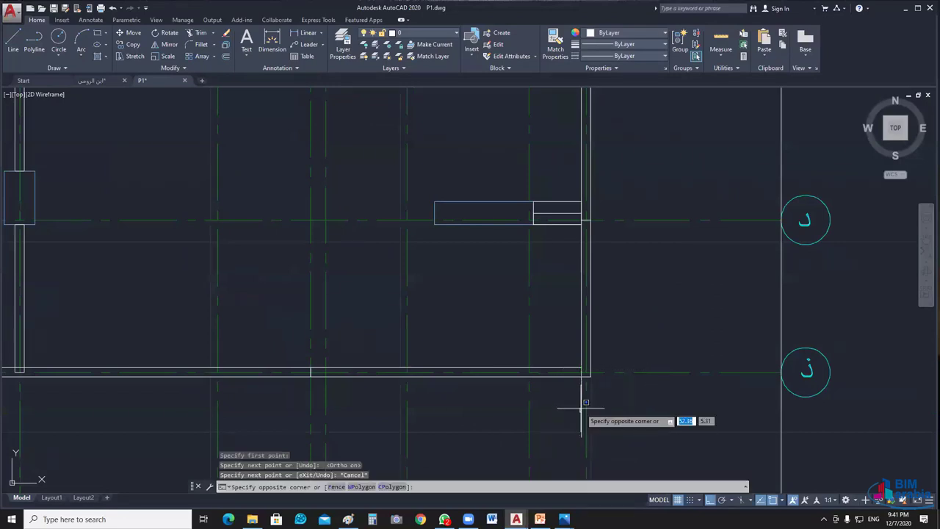
click(581, 404)
click(581, 401)
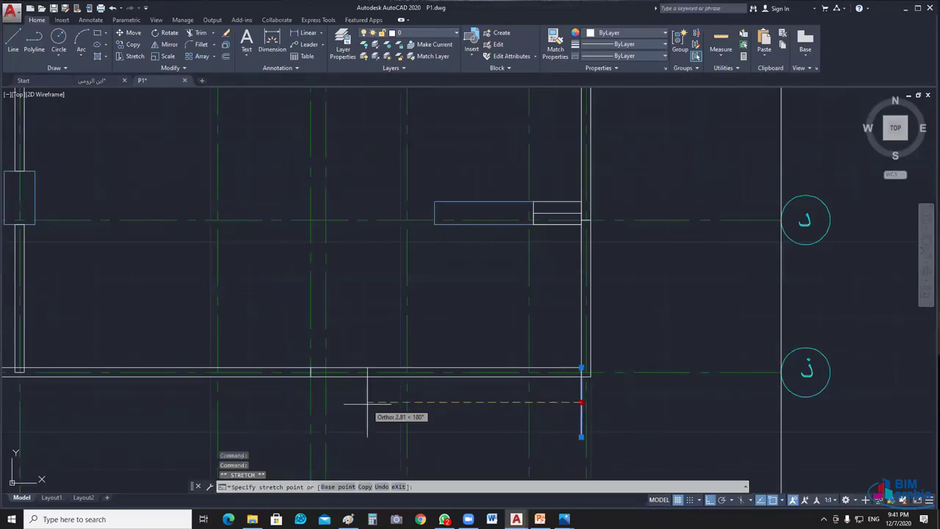
text(3.5)
key(Return)
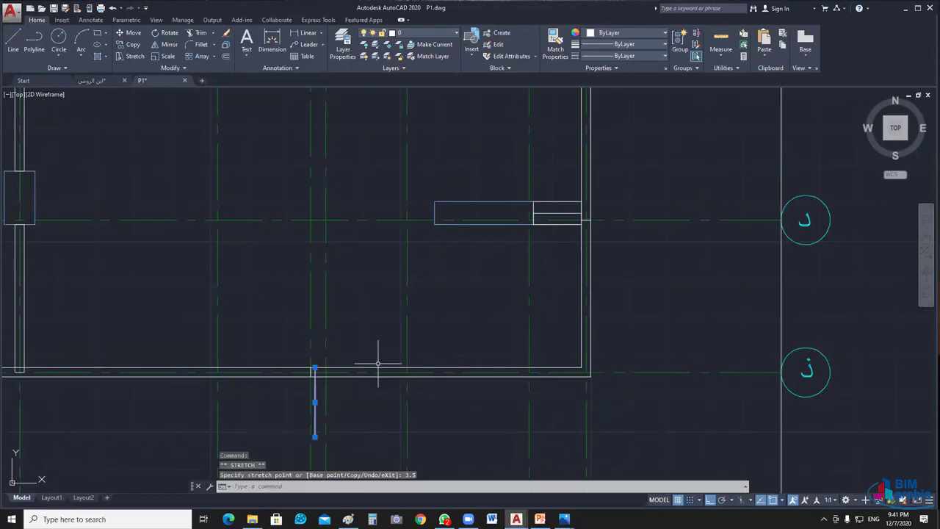
scroll(434, 277, up, 1)
scroll(472, 215, up, 2)
key(Escape)
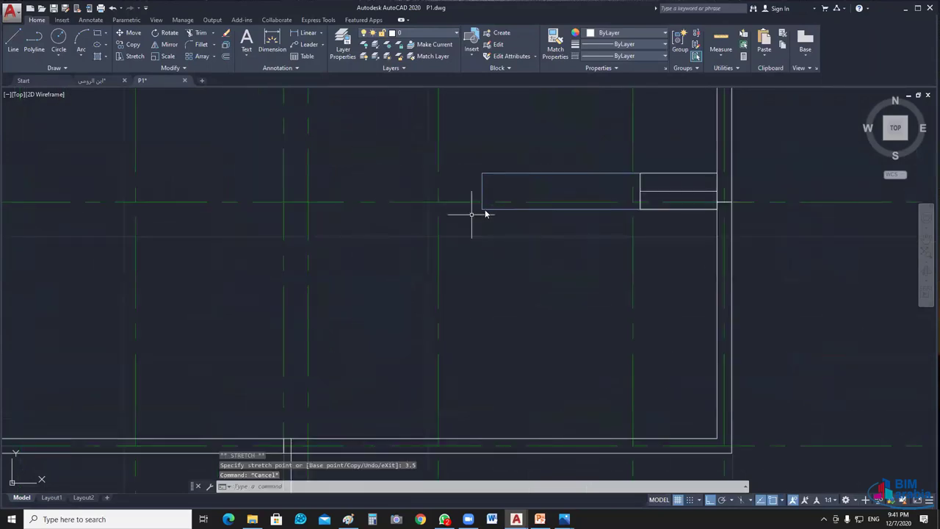
Step: Draw a 0.25 line from the rectangle's lower-left corner
text(l)
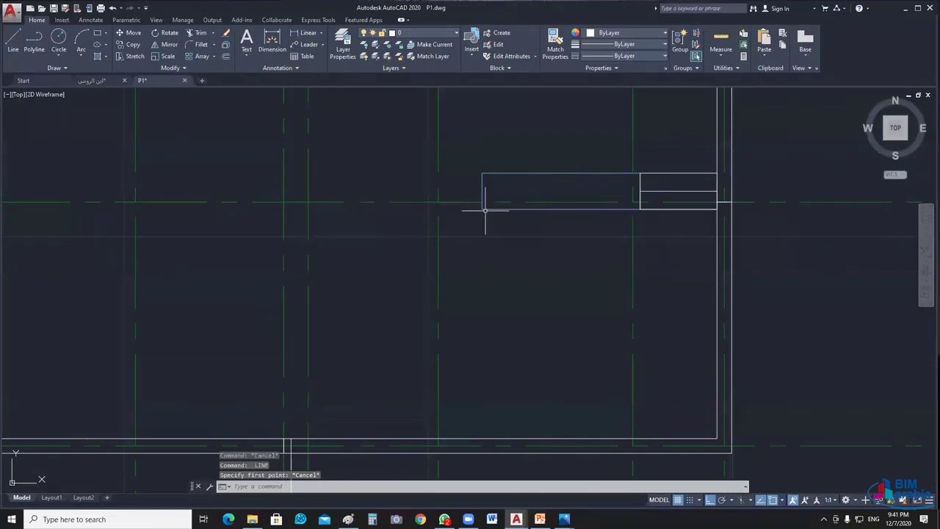
key(Return)
click(481, 210)
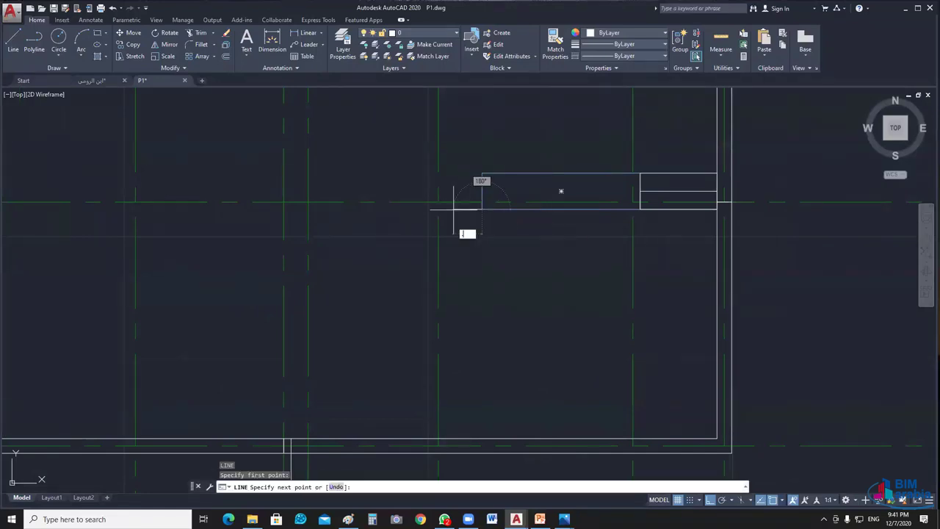
text(.25)
key(Return)
key(Return)
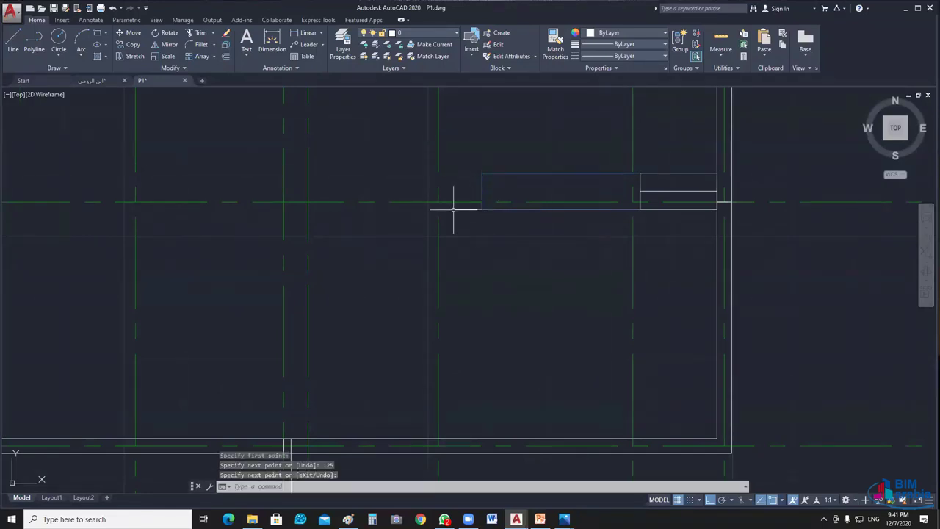
middle_drag(482, 265, 515, 255)
key(Return)
Step: Draw a slanted line from the upper wall corner to the bottom wall and erase the stray stub
click(484, 200)
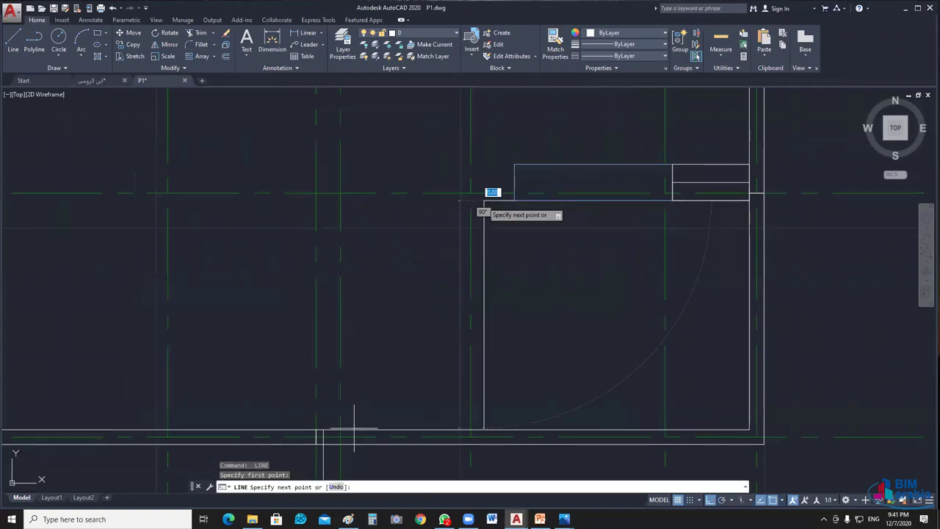
click(324, 444)
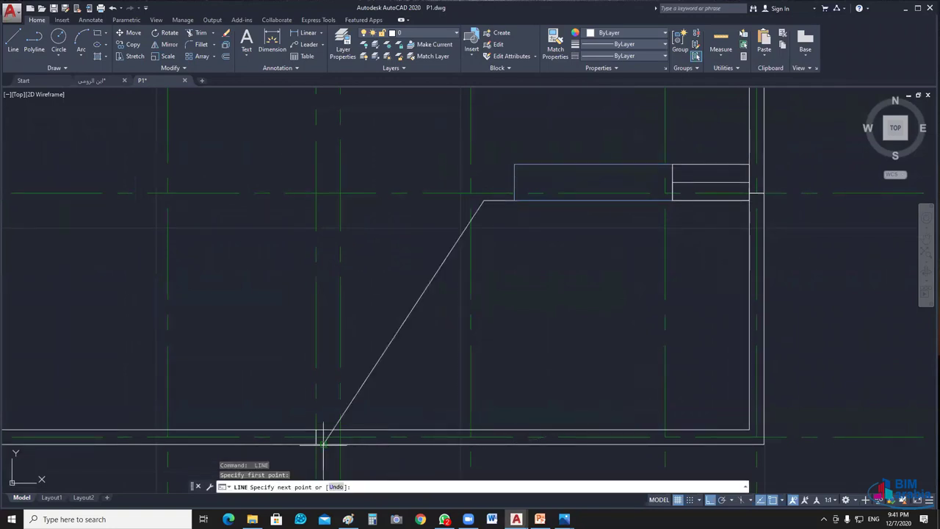
key(Escape)
middle_drag(324, 478, 398, 383)
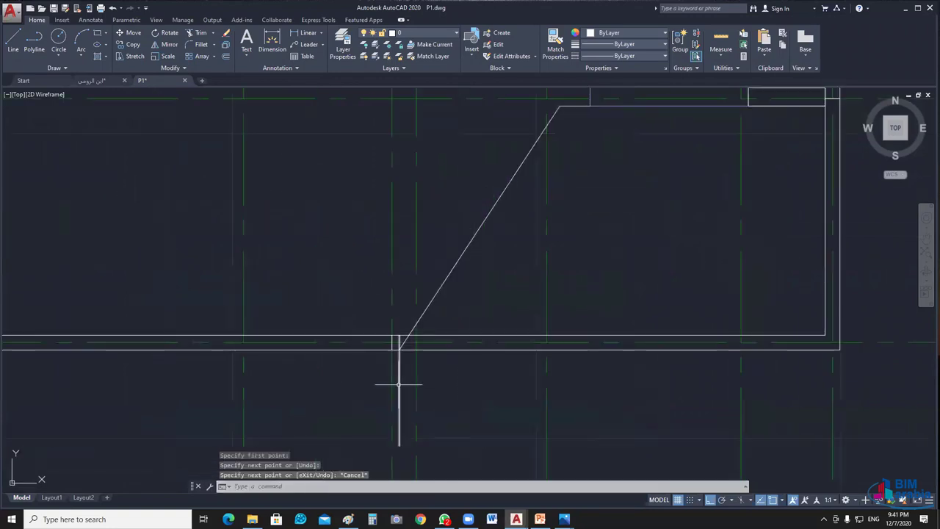
click(399, 384)
key(Delete)
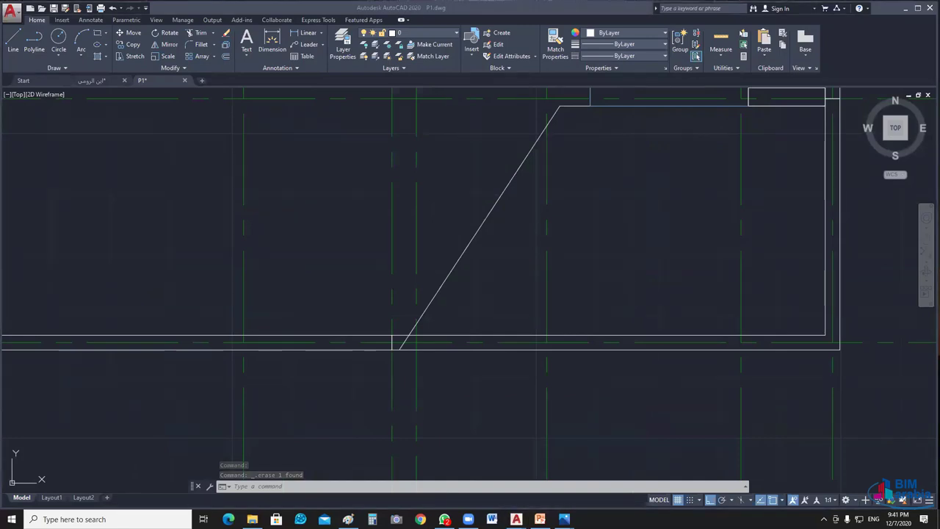
Step: Stretch the slanted line's lower endpoint onto the wall corner
click(483, 221)
mouse_move(399, 349)
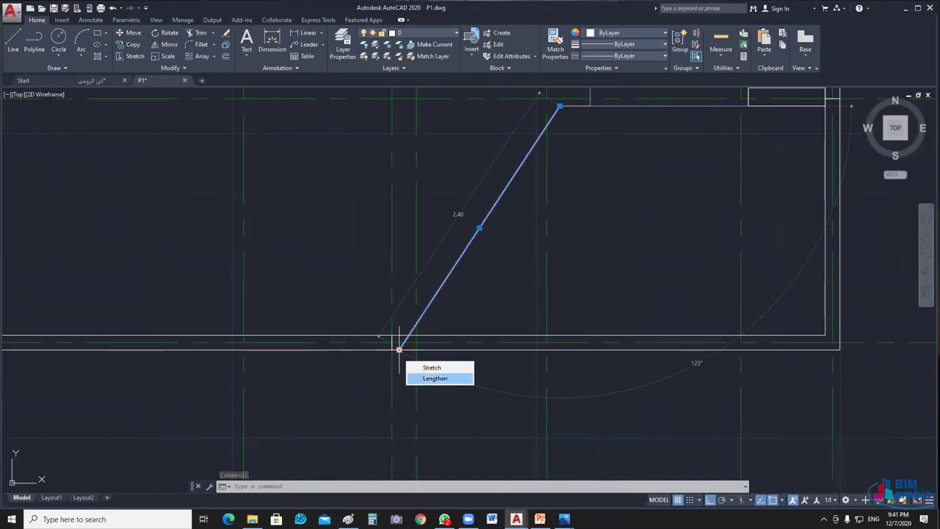
click(489, 425)
key(Escape)
scroll(408, 374, up, 5)
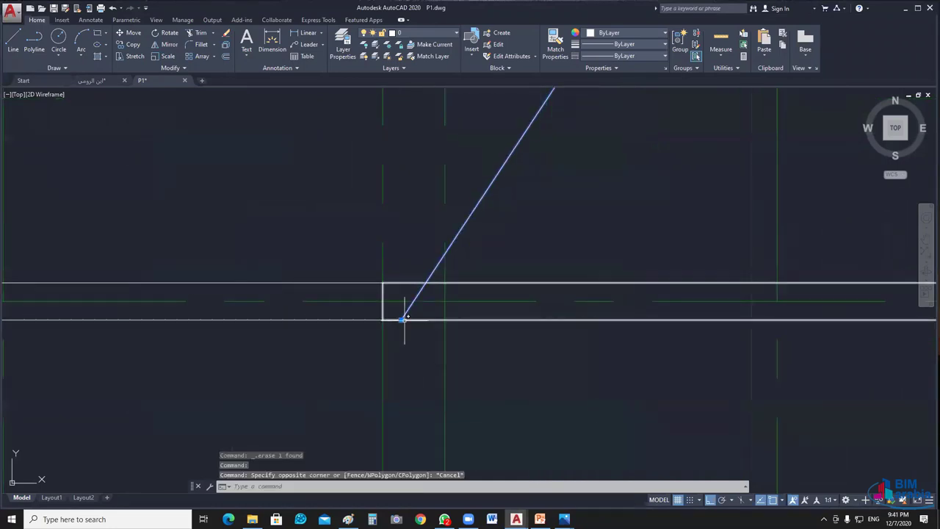
click(382, 305)
click(383, 320)
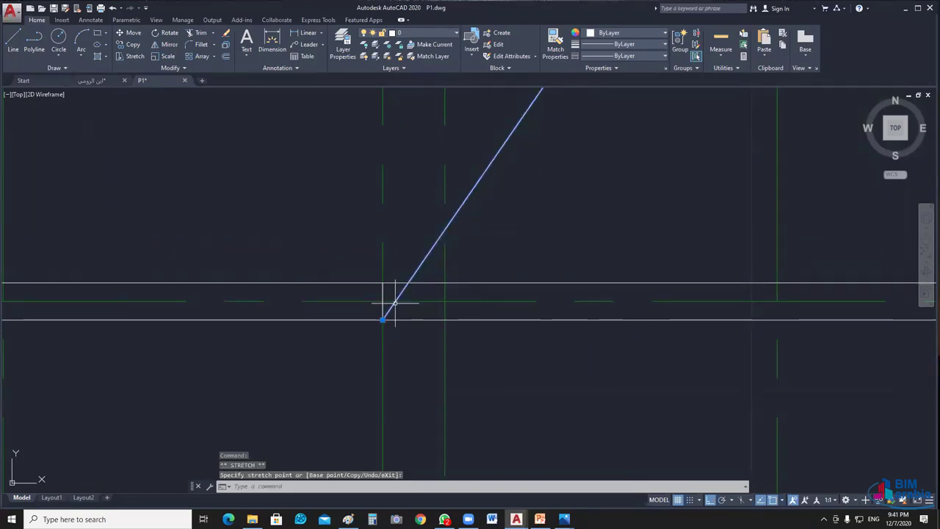
scroll(607, 313, down, 3)
scroll(504, 168, up, 3)
Step: Join the slanted line and the horizontal line into one polyline
click(505, 132)
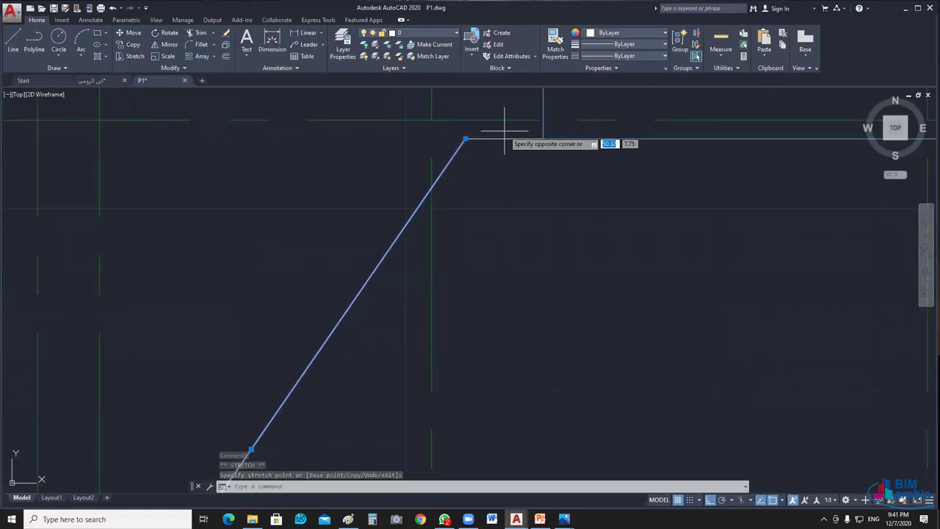
click(484, 193)
text(j)
key(Return)
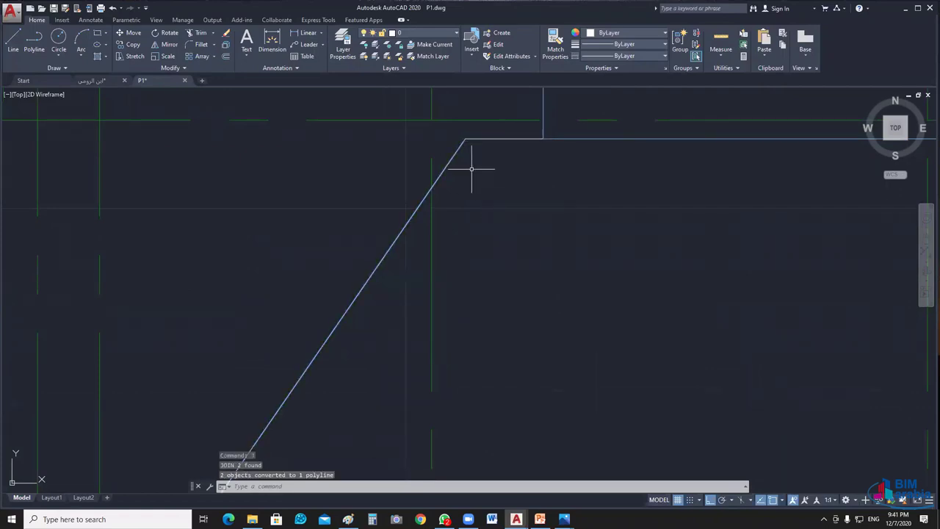
Step: Offset the joined diagonal polyline 0.12 toward its upper-left side
click(454, 154)
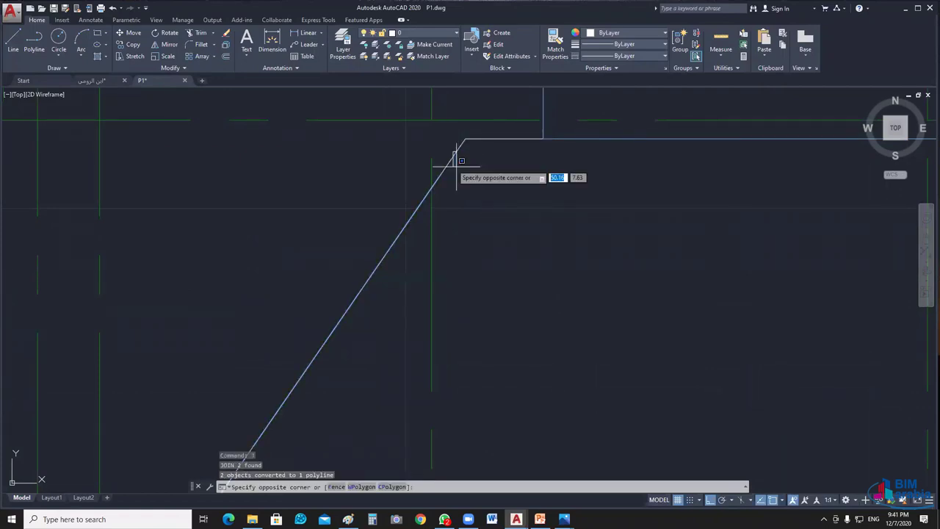
middle_drag(488, 186, 518, 218)
text(o)
key(Return)
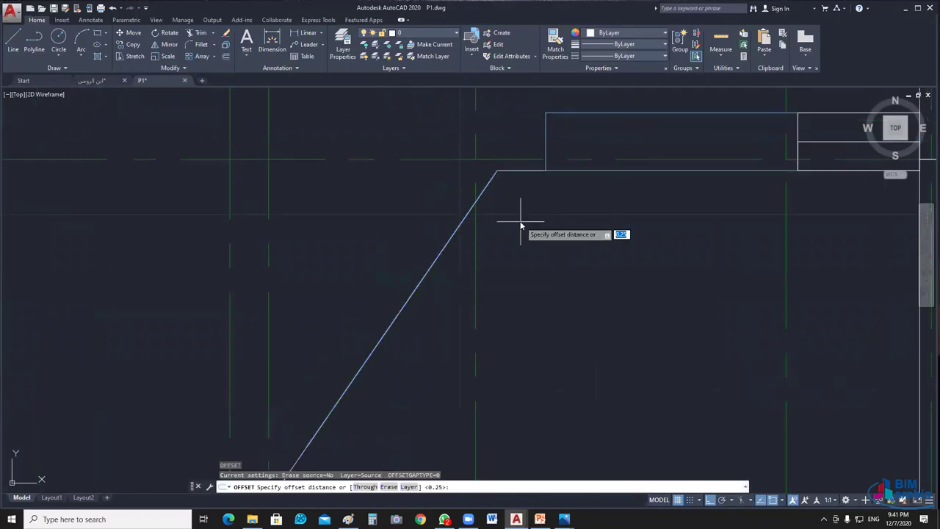
text(1)
text(12)
key(Return)
click(464, 218)
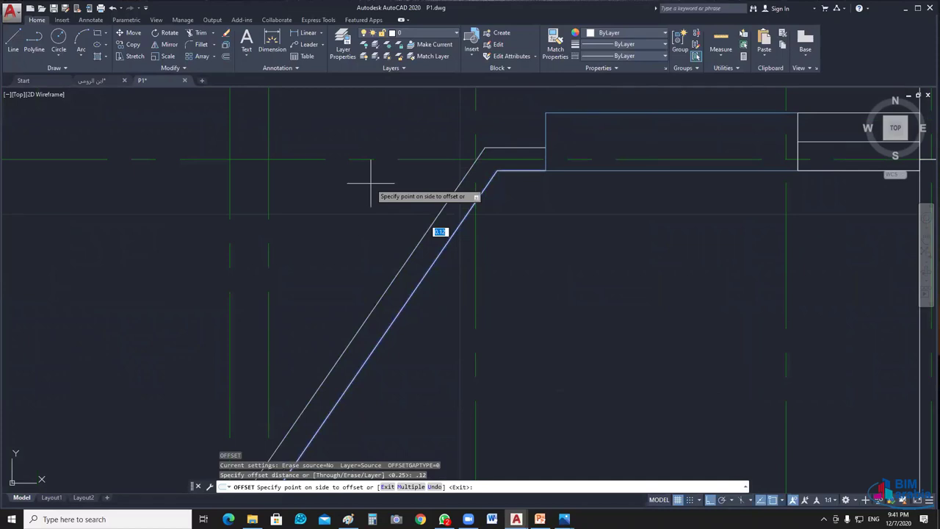
click(371, 183)
key(Escape)
scroll(504, 346, down, 4)
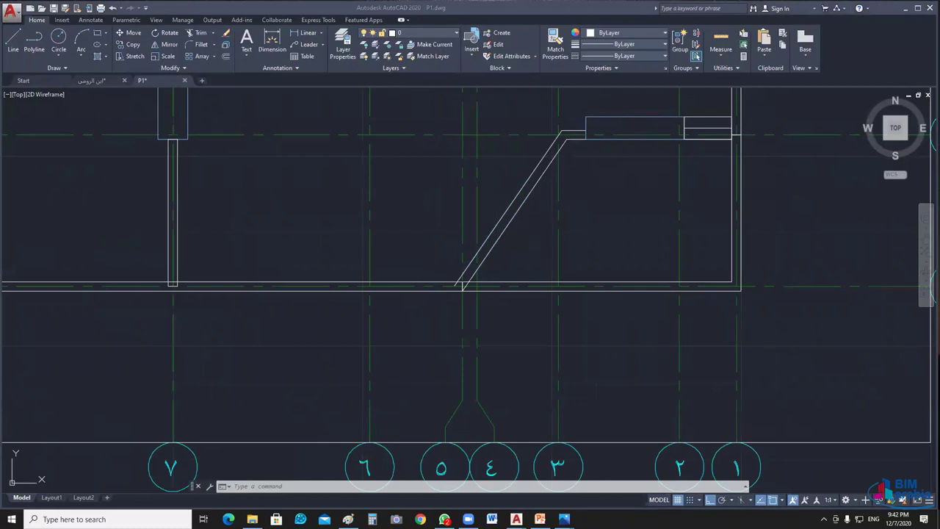
Step: Window-select both angled wall lines of the double wall
click(535, 224)
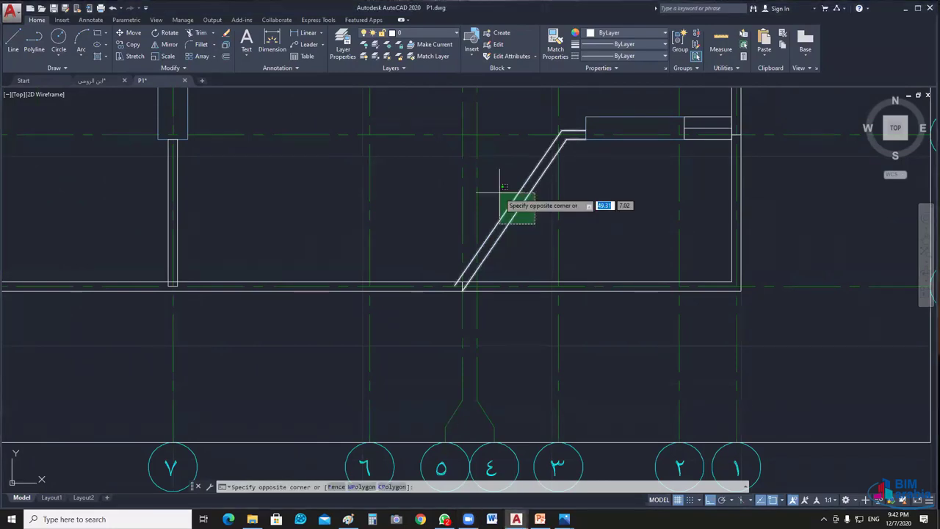
click(501, 186)
middle_drag(553, 261, 572, 264)
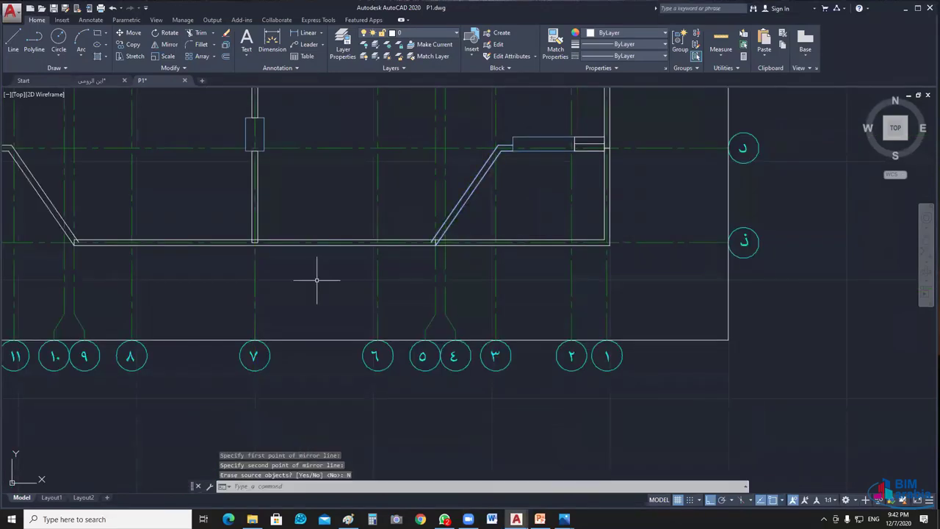
scroll(330, 382, down, 4)
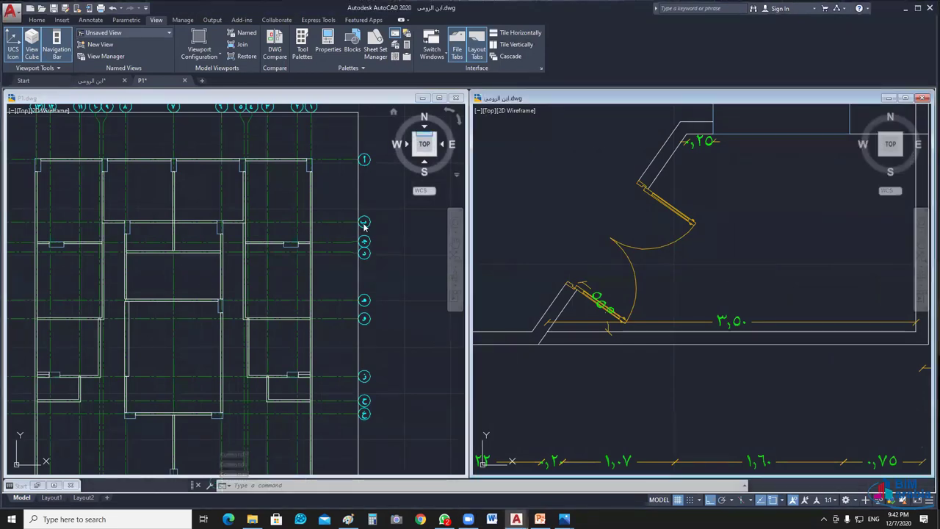
Step: Activate P1.dwg and bring the empty area beside grid bubbles ه and و into view
scroll(652, 327, down, 5)
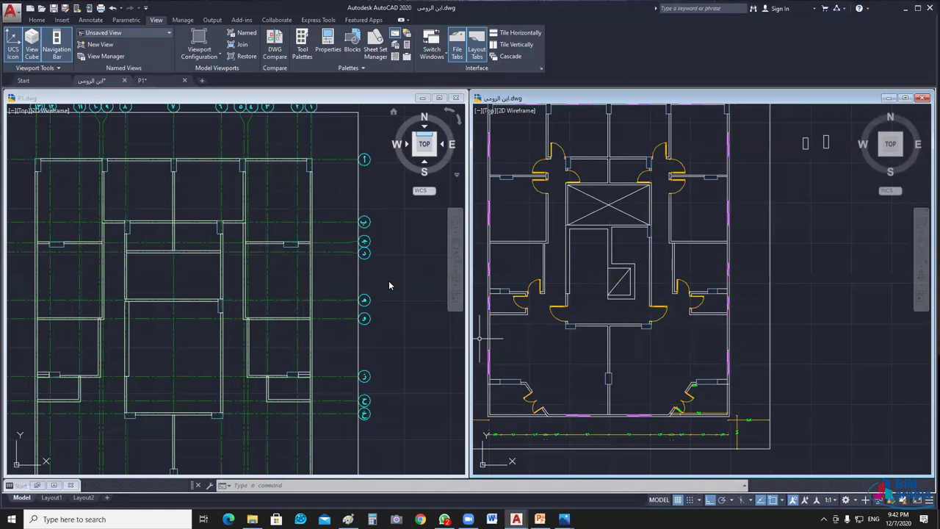
click(391, 275)
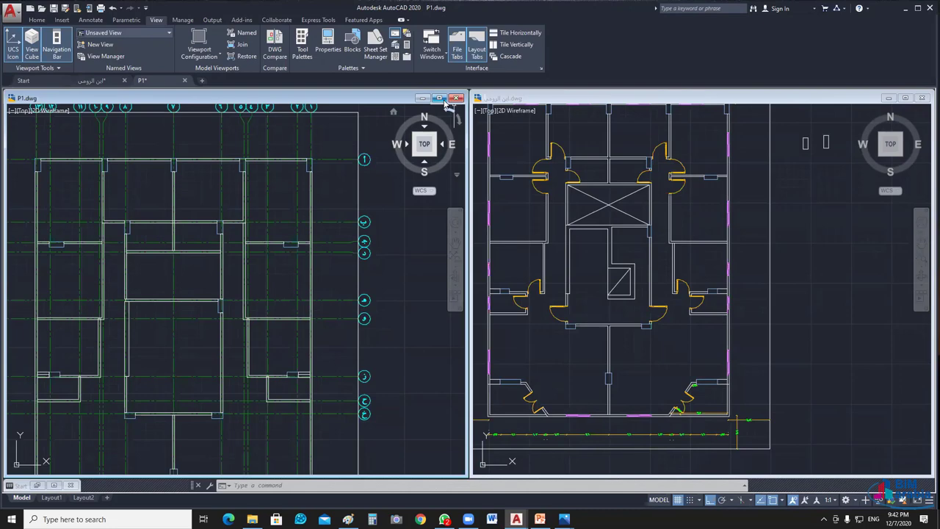
click(419, 285)
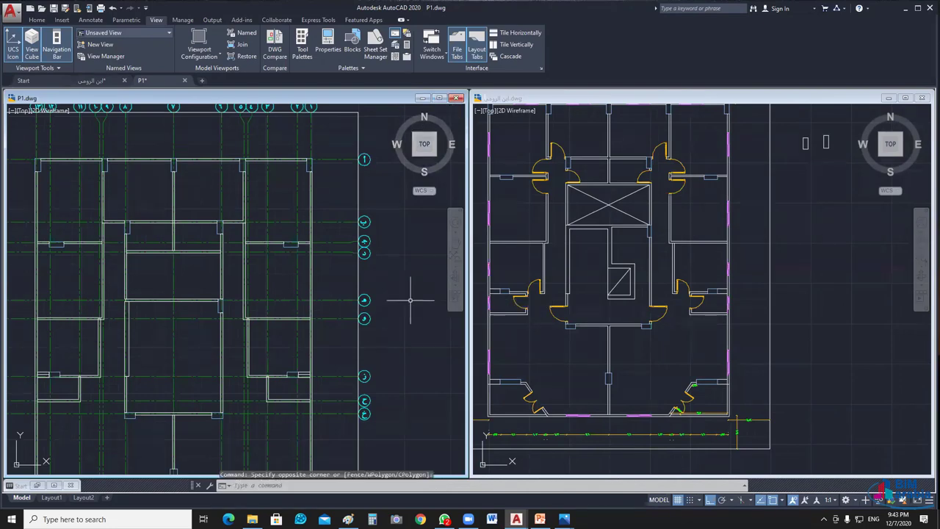
scroll(330, 298, up, 4)
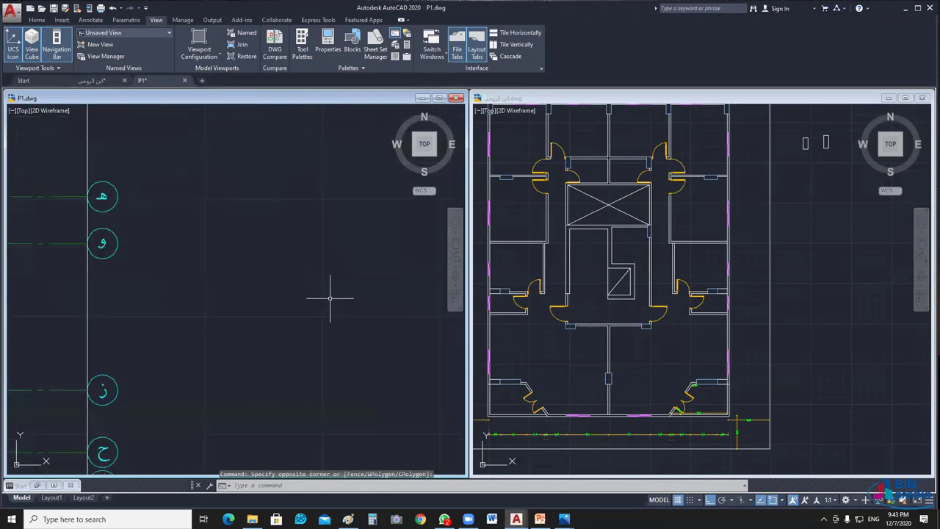
middle_drag(329, 298, 311, 325)
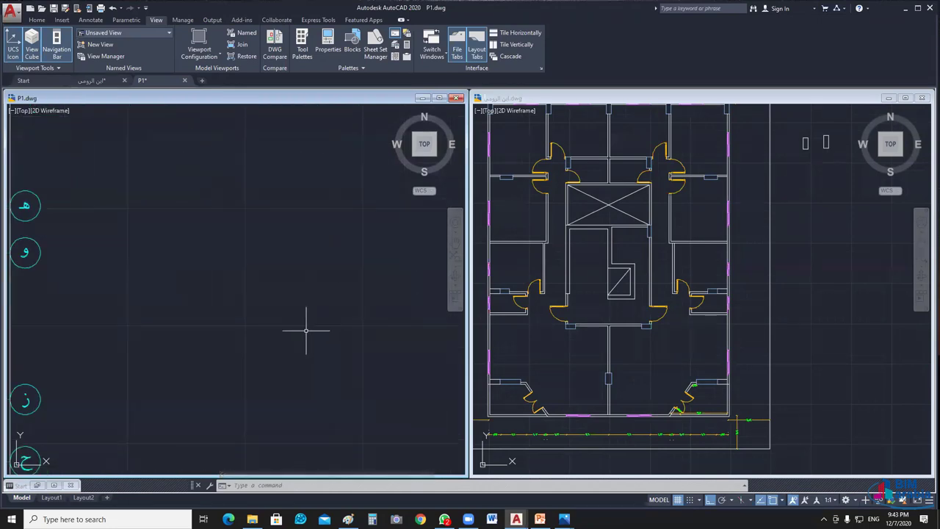
Step: With Ortho off, draw a line rising at 55 degrees in the empty area
text(l)
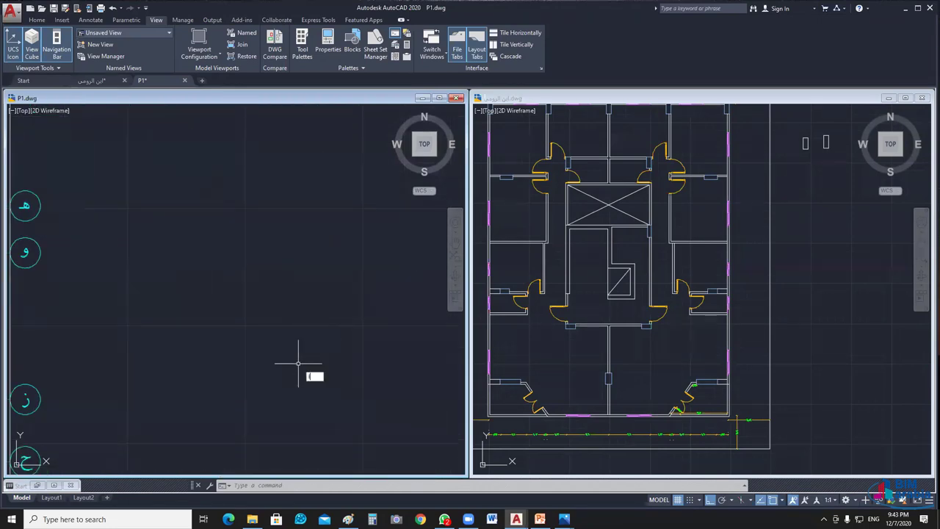
key(Return)
click(145, 321)
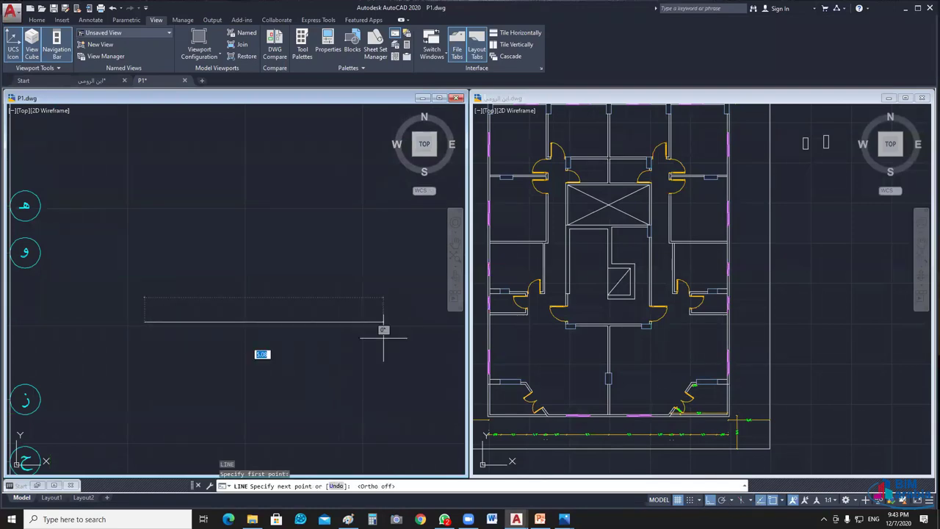
key(F8)
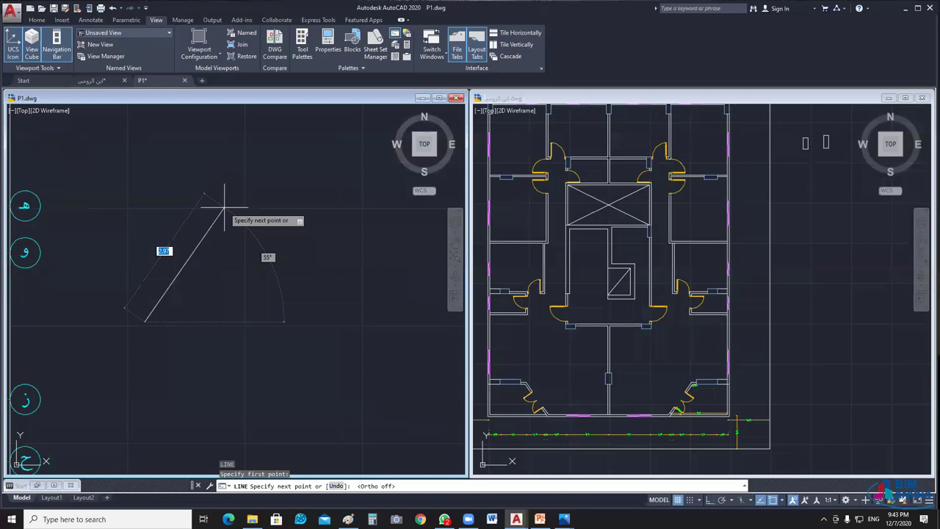
click(224, 207)
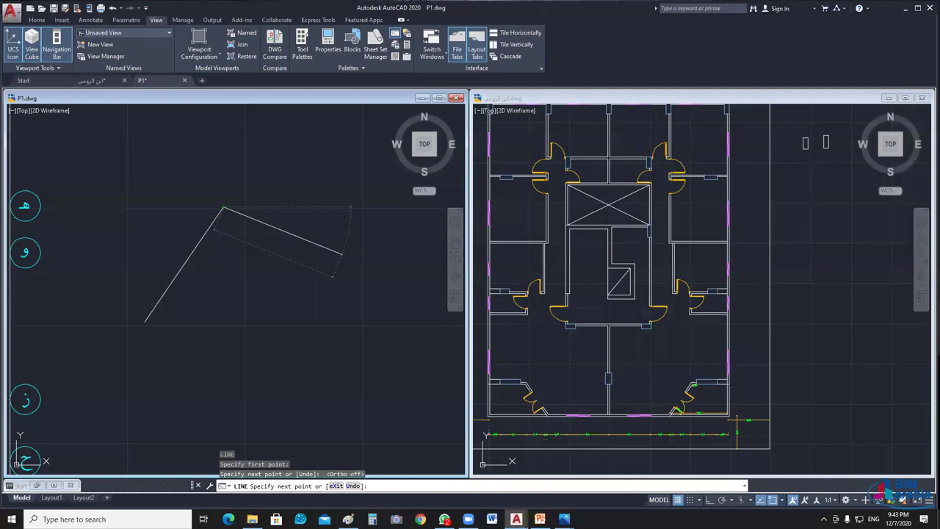
Step: Draw a closed five-corner outline beside it and select it
click(270, 329)
click(308, 262)
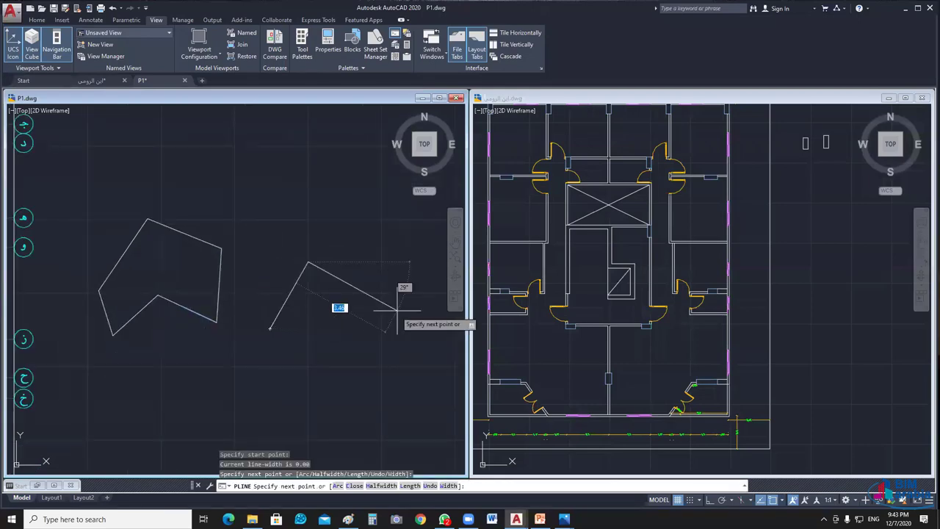
click(397, 310)
click(387, 364)
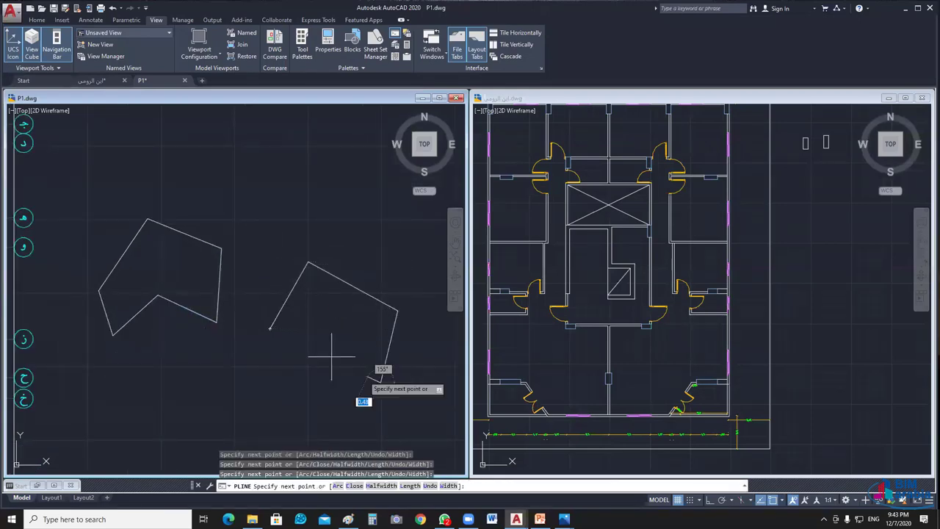
click(320, 343)
text(c)
key(Return)
drag(373, 315, 334, 307)
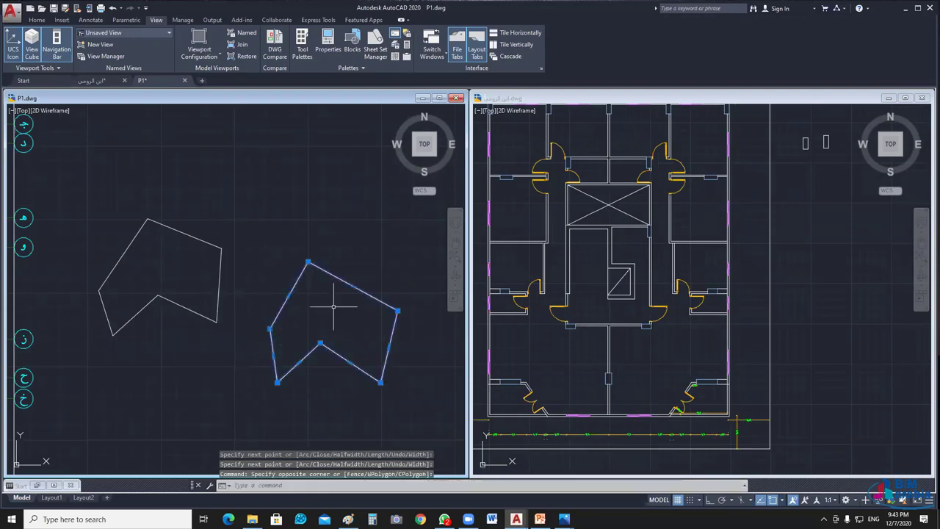
Step: Maximize P1.dwg, switch to the southeast isometric view and select both outlines
click(439, 98)
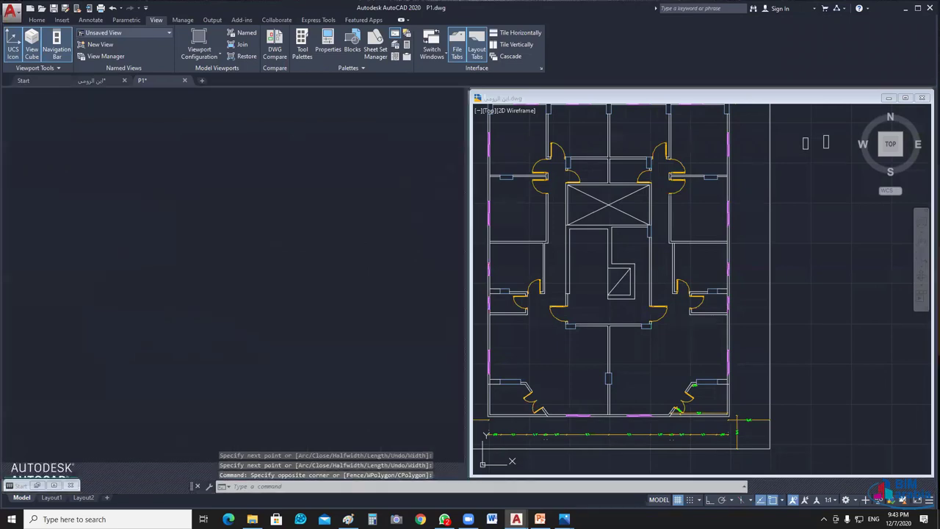
click(905, 98)
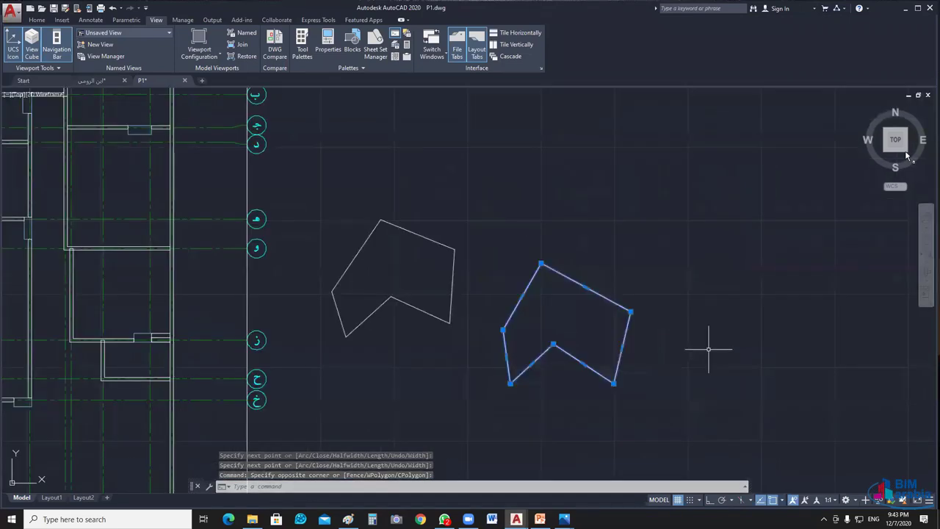
mouse_move(896, 139)
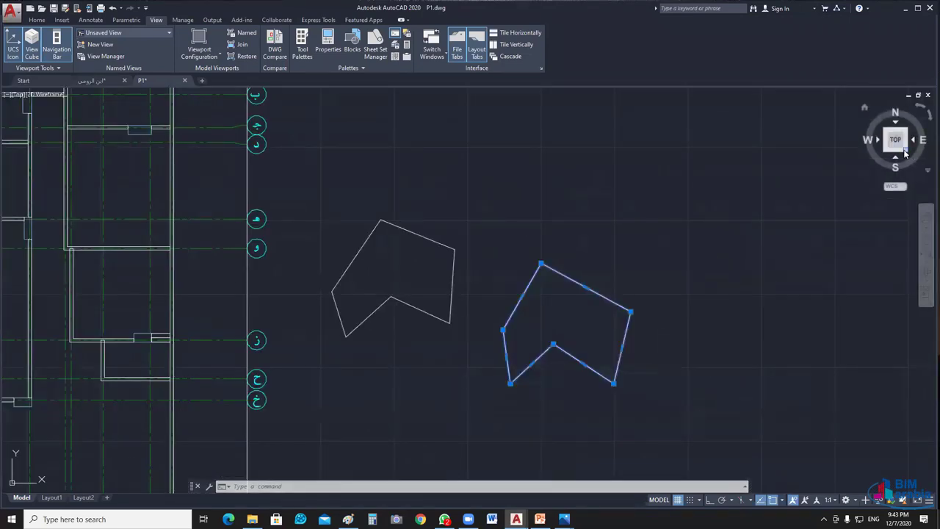
click(906, 152)
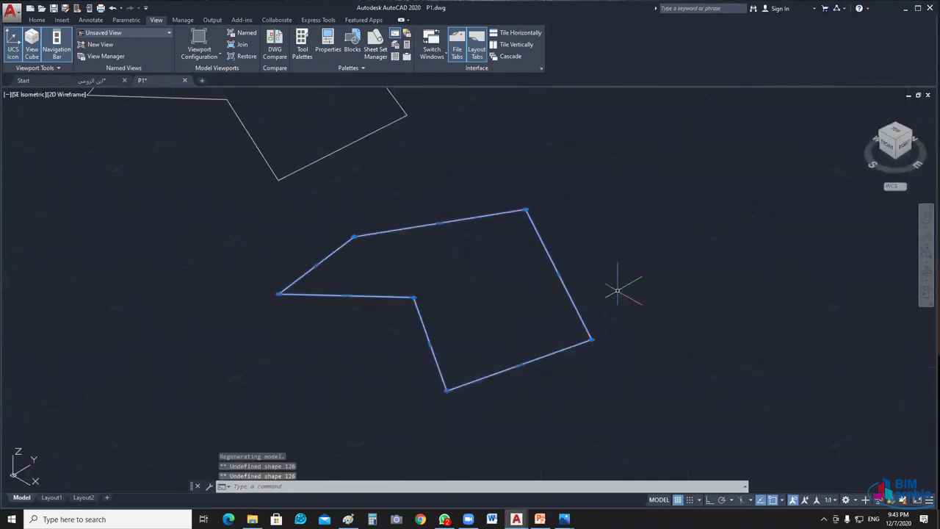
scroll(617, 290, down, 4)
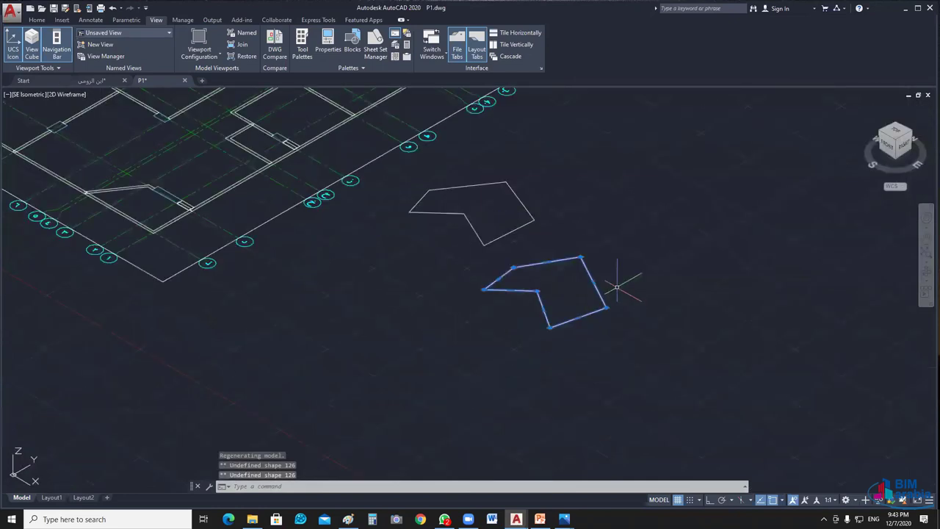
key(Escape)
middle_drag(617, 288, 588, 329)
click(633, 203)
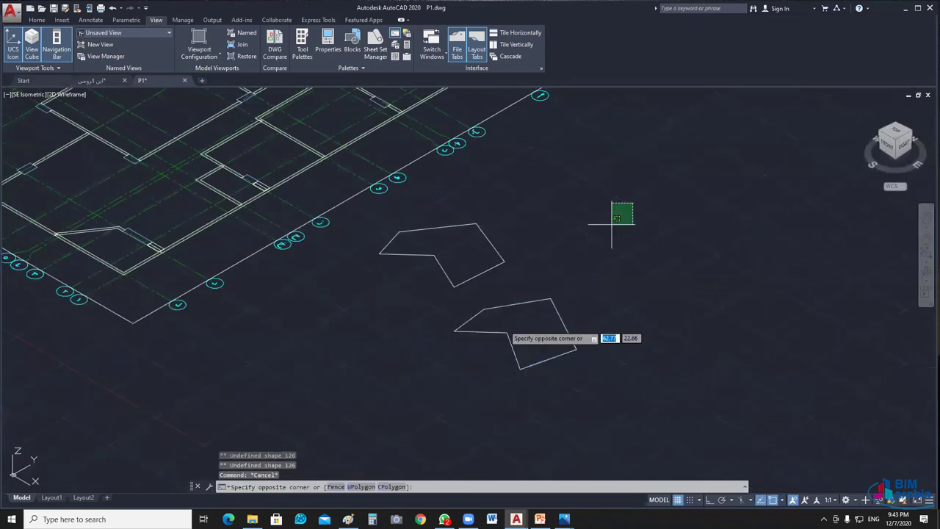
click(386, 396)
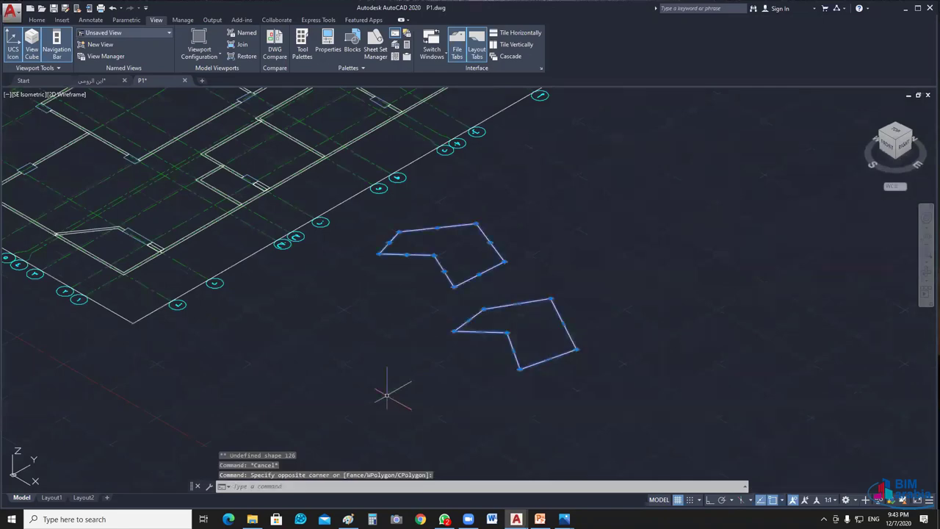
Step: Extrude both outlines upward with EXT and display them in the Shaded visual style
text(EXT)
key(Return)
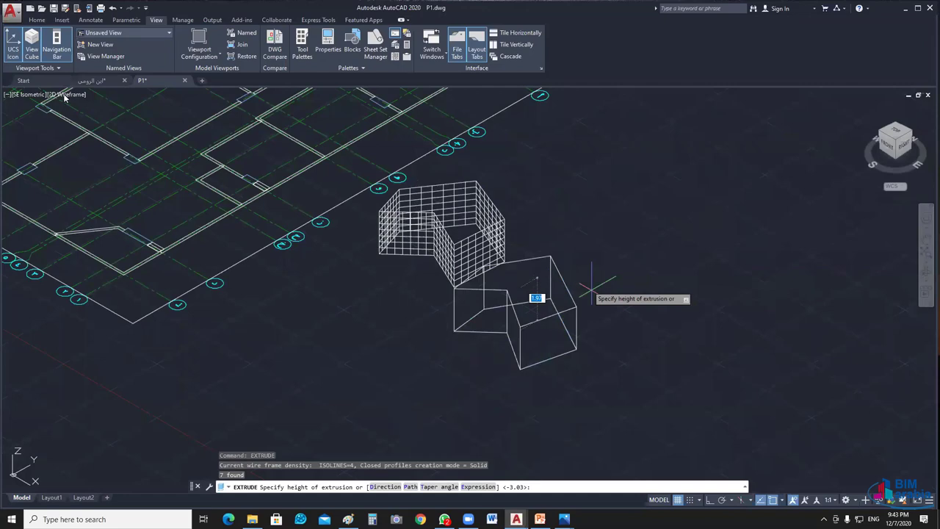
click(629, 259)
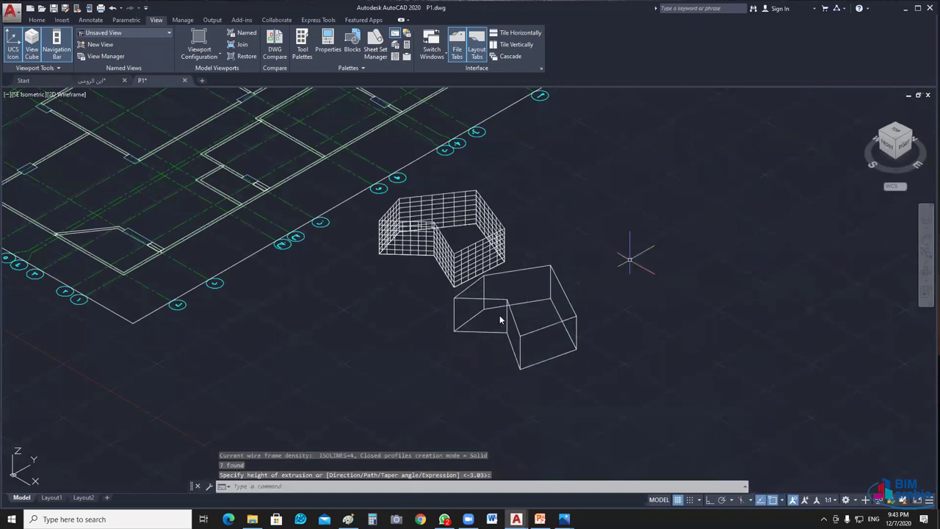
click(66, 94)
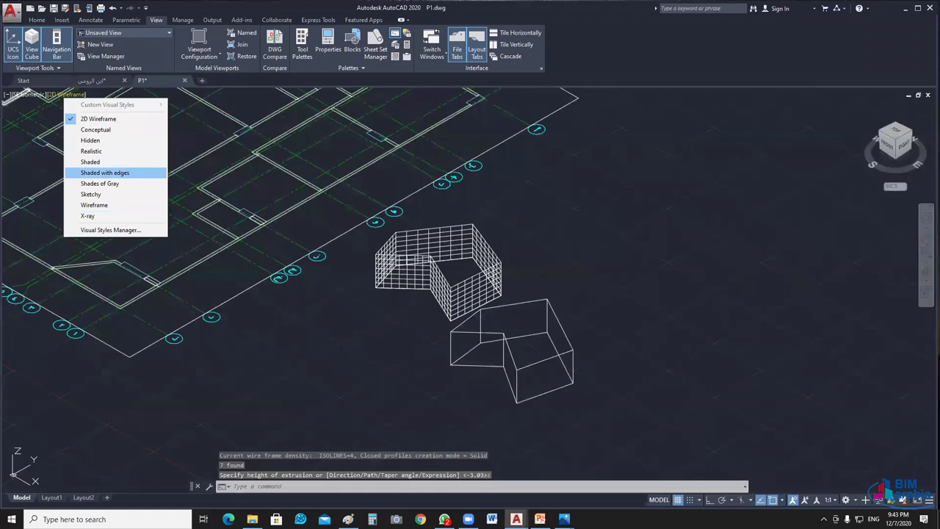
click(91, 162)
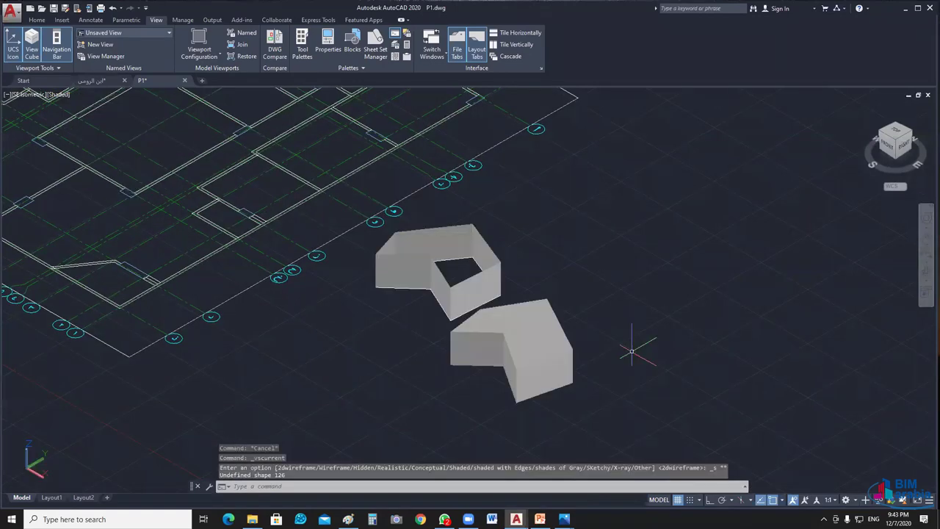
scroll(534, 316, up, 2)
click(349, 237)
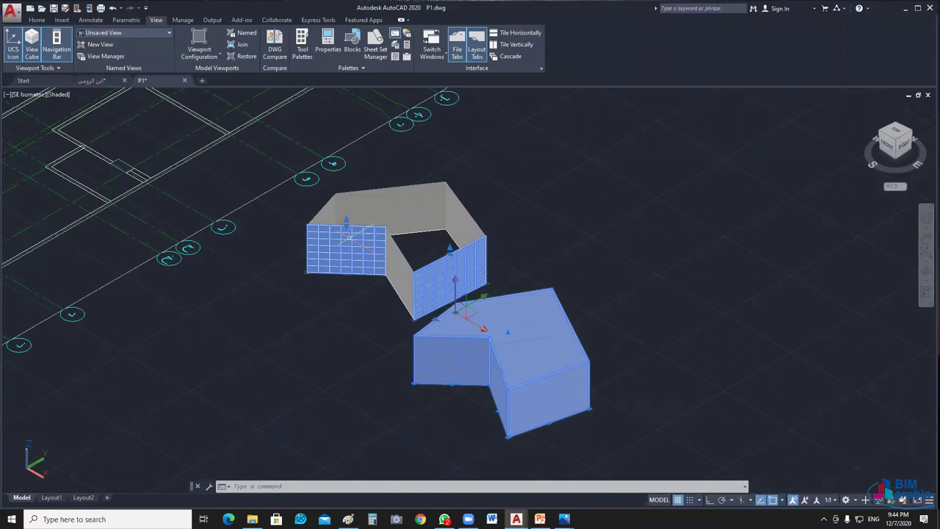
Step: Delete both extruded solids and restore the 2D Wireframe visual style
key(Escape)
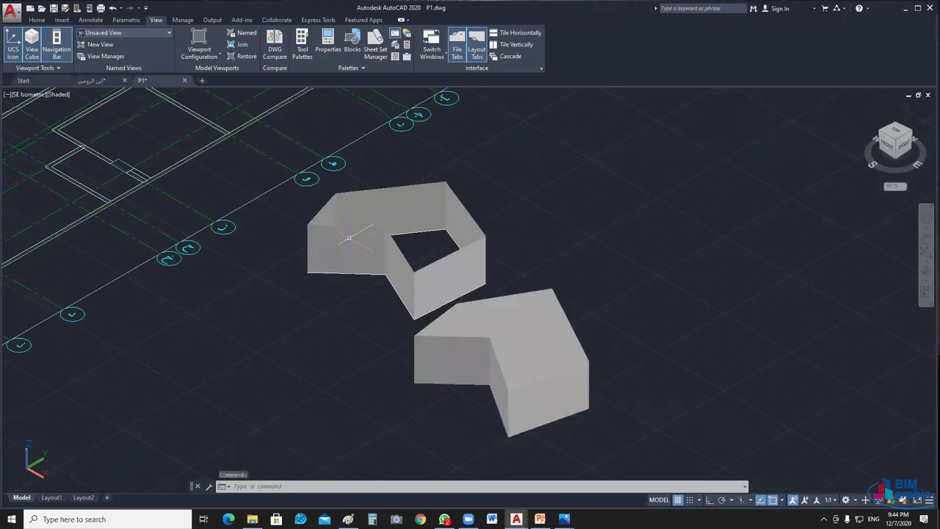
key(Escape)
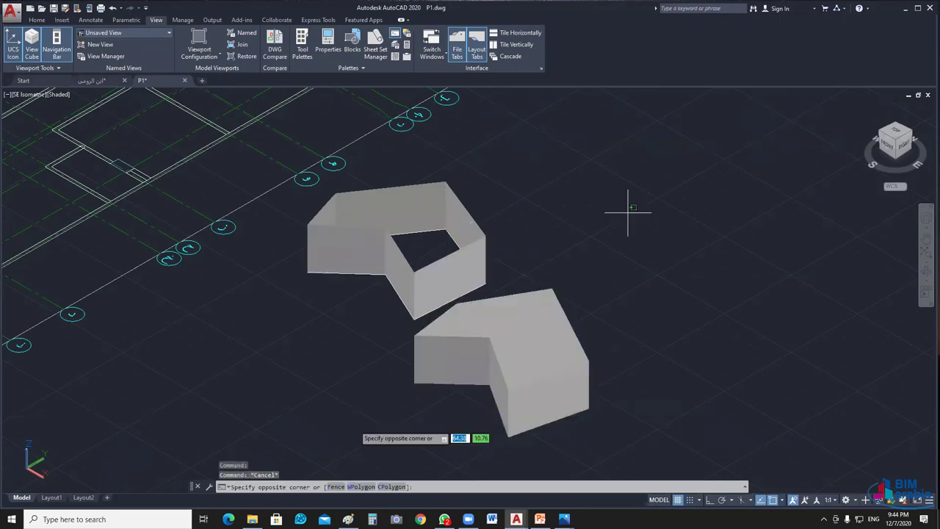
click(625, 211)
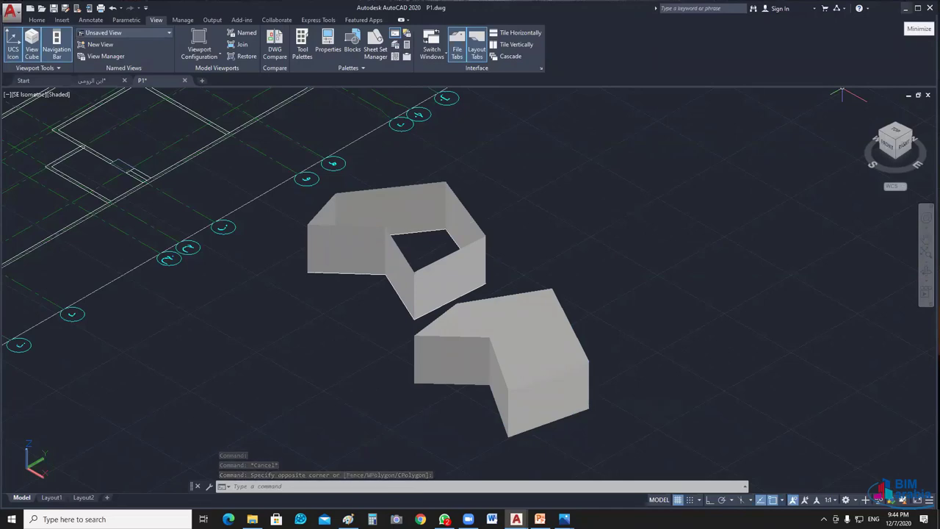
click(610, 224)
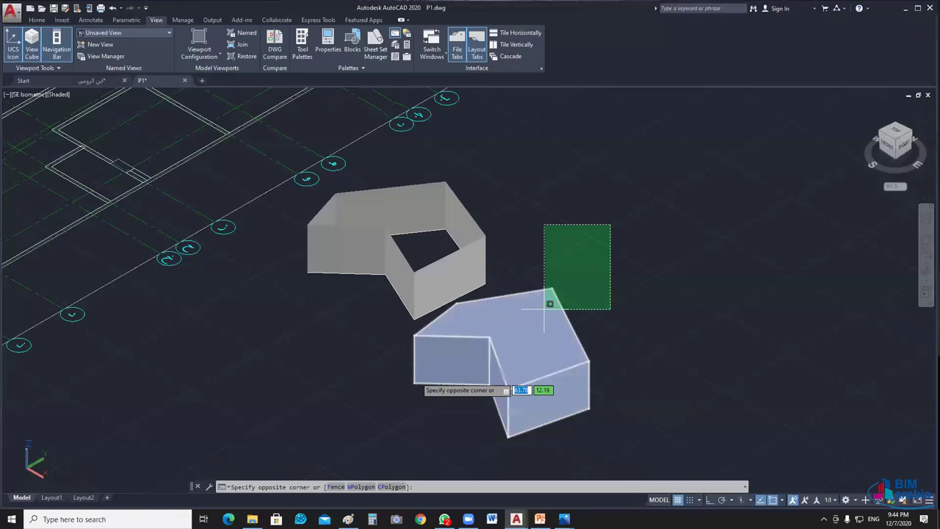
click(314, 402)
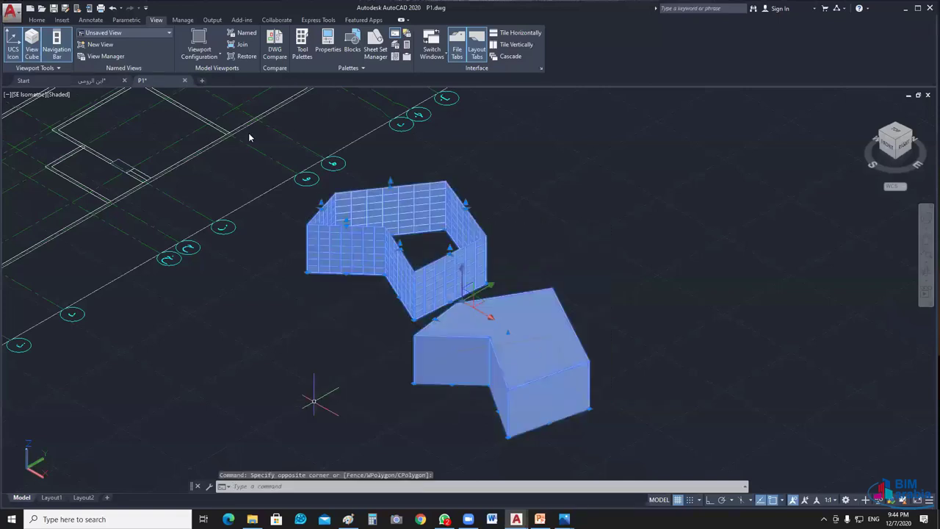
key(Delete)
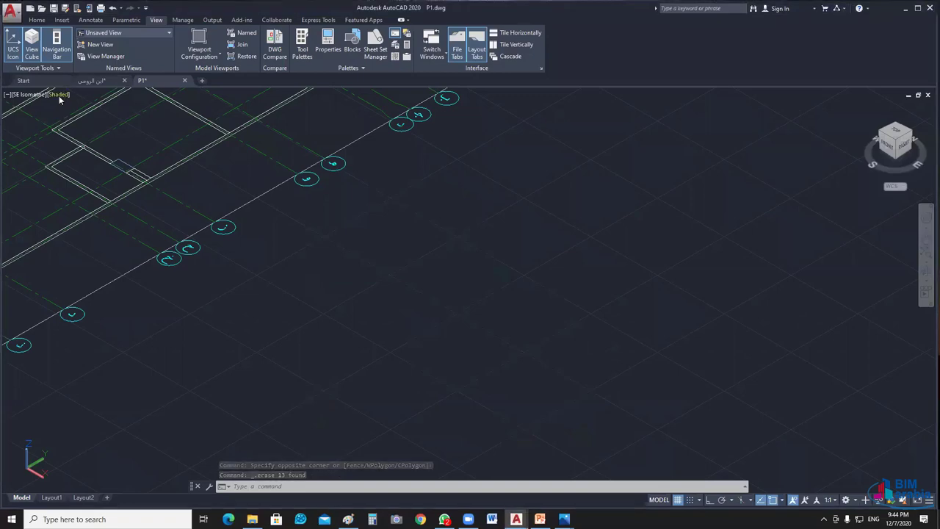
click(59, 96)
click(94, 119)
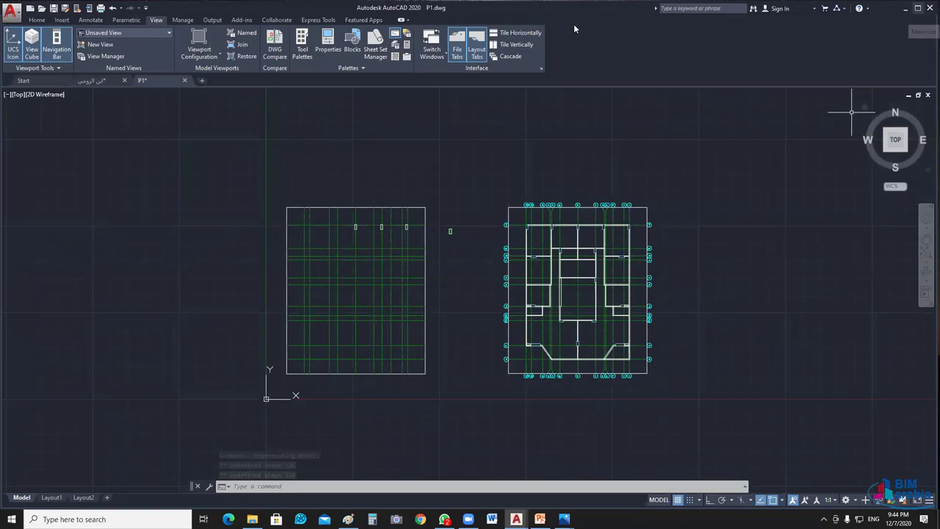
Step: View the photo of the printed floor plan, minimize Photos, and return to AutoCAD
key(alt+Tab)
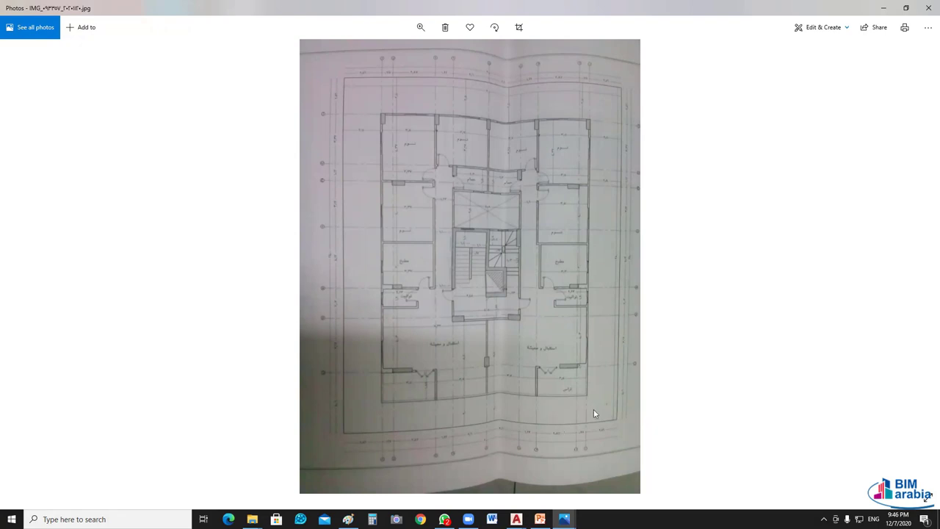
click(938, 520)
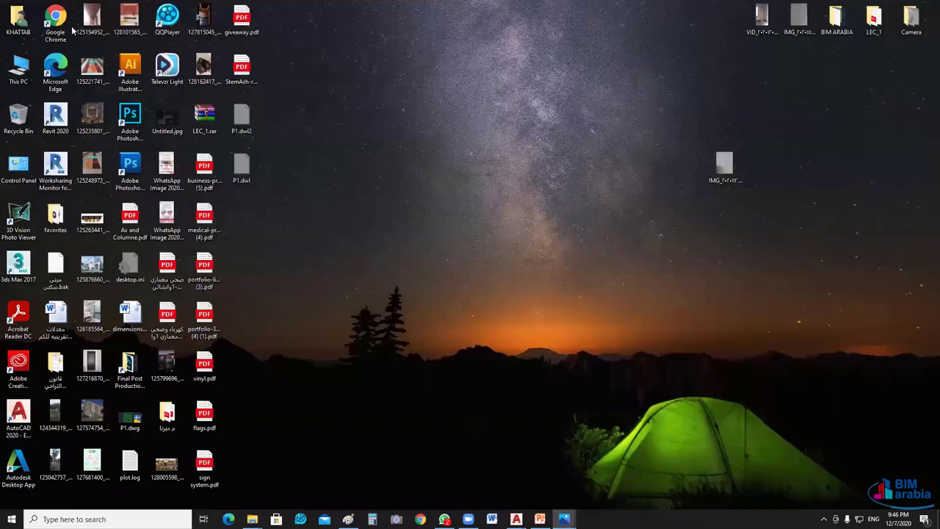
key(alt+Tab)
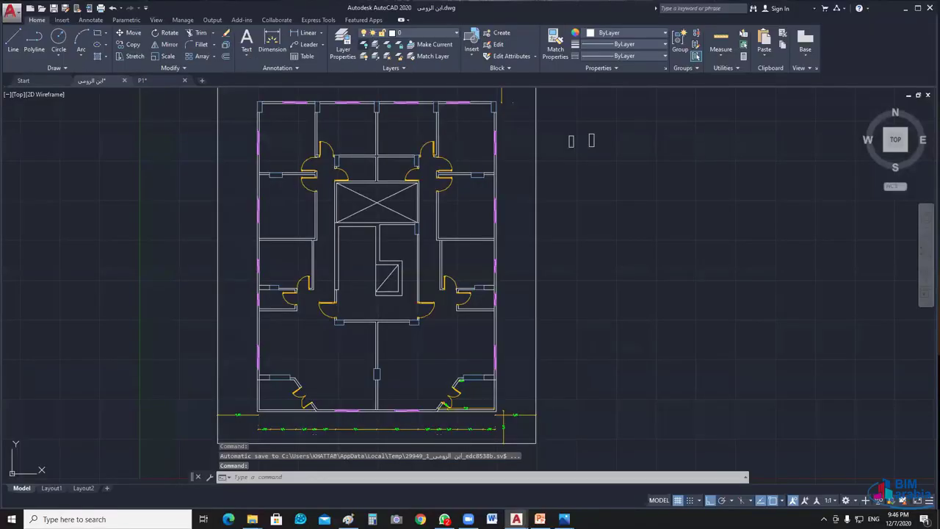
Step: Shift the floor plan view and tile the open drawings side by side
middle_drag(422, 374, 357, 380)
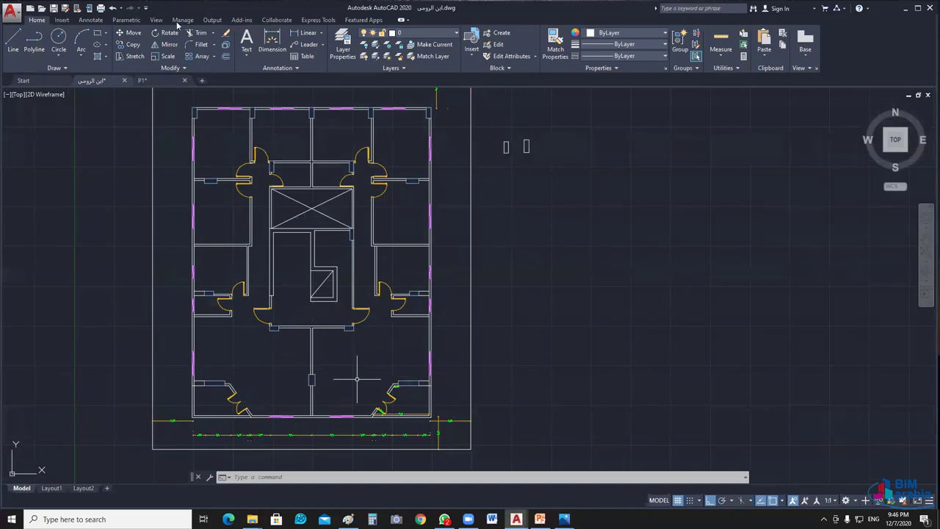
middle_drag(438, 354, 475, 330)
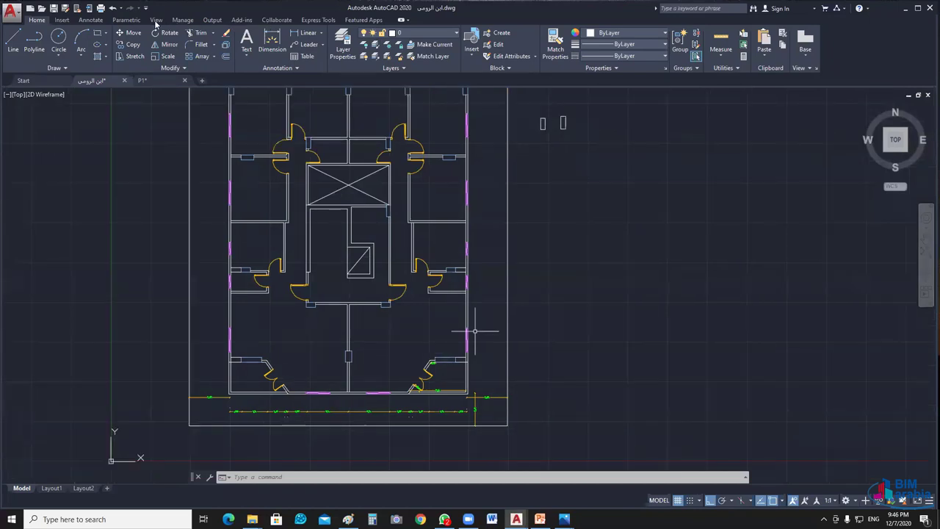
click(156, 20)
click(516, 44)
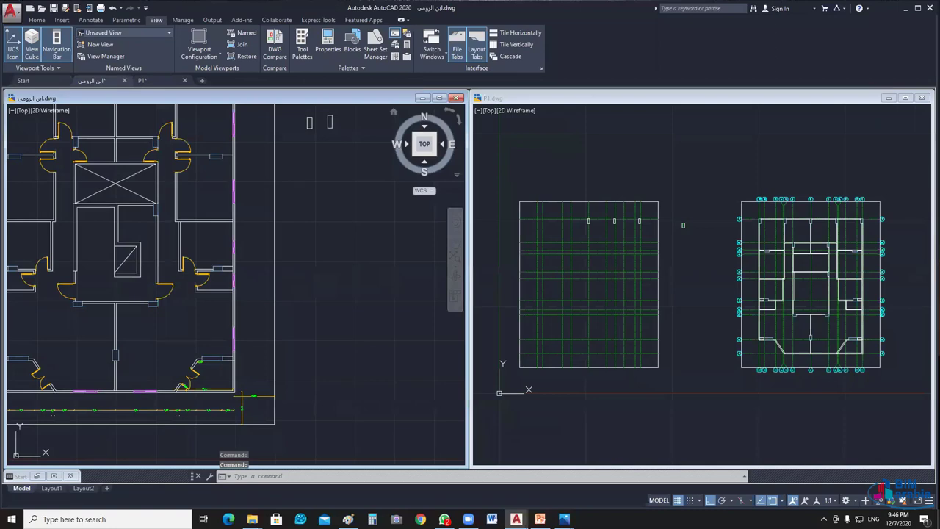
Step: Pan and zoom the reference plan to its top-wall window and 1.50 dimension
scroll(332, 222, up, 5)
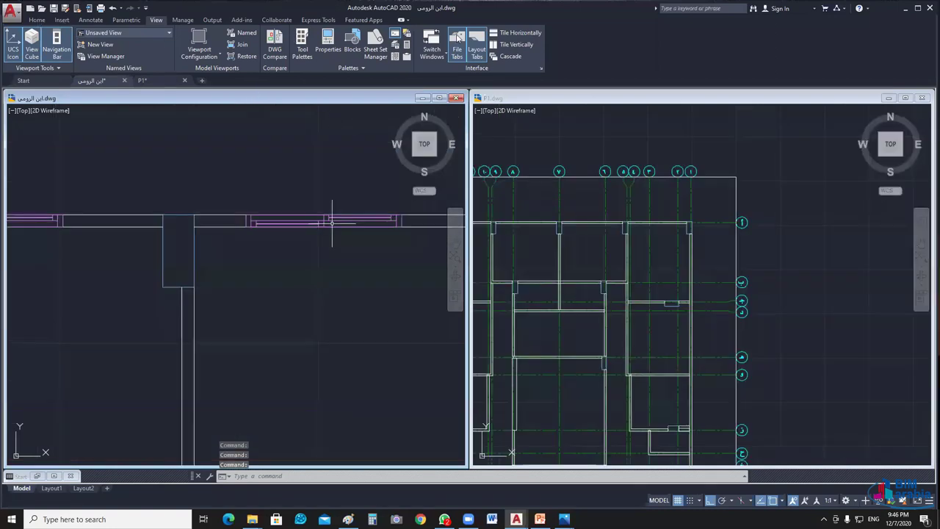
scroll(269, 252, down, 2)
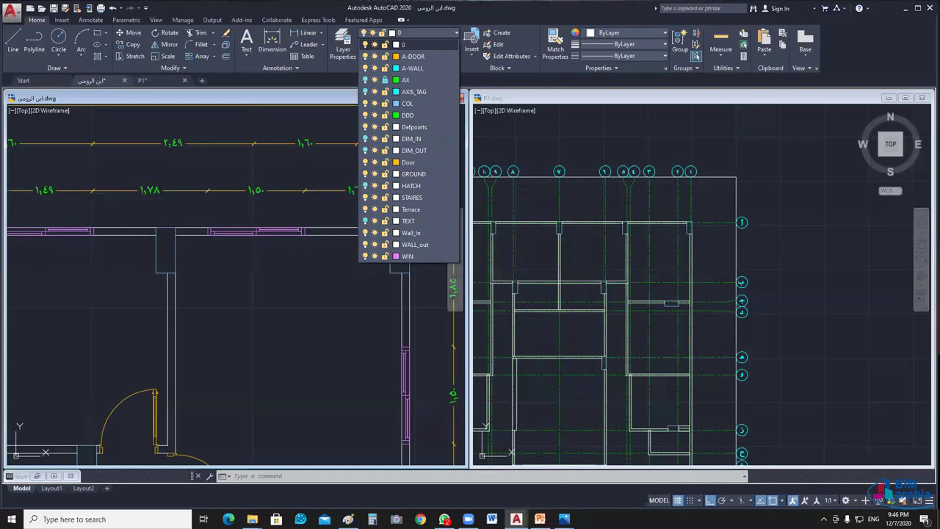
scroll(246, 199, up, 2)
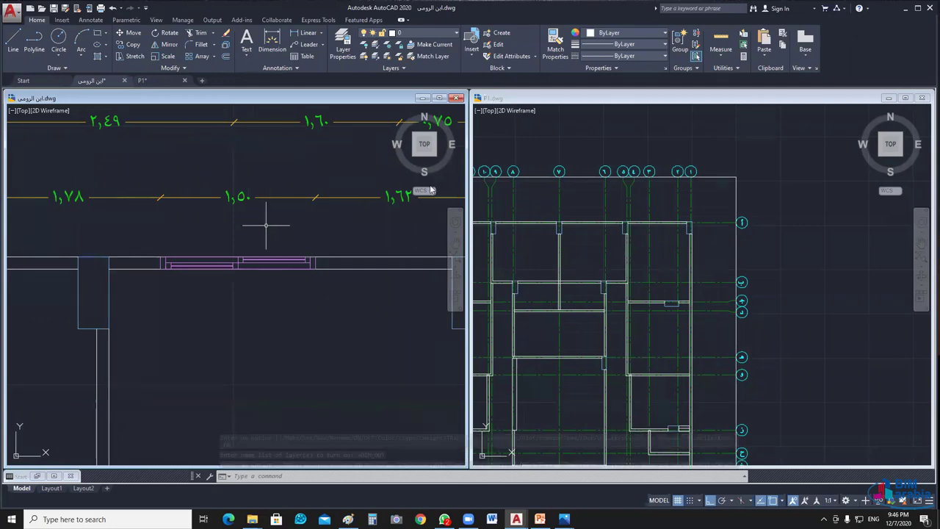
middle_drag(135, 288, 363, 292)
scroll(323, 209, down, 2)
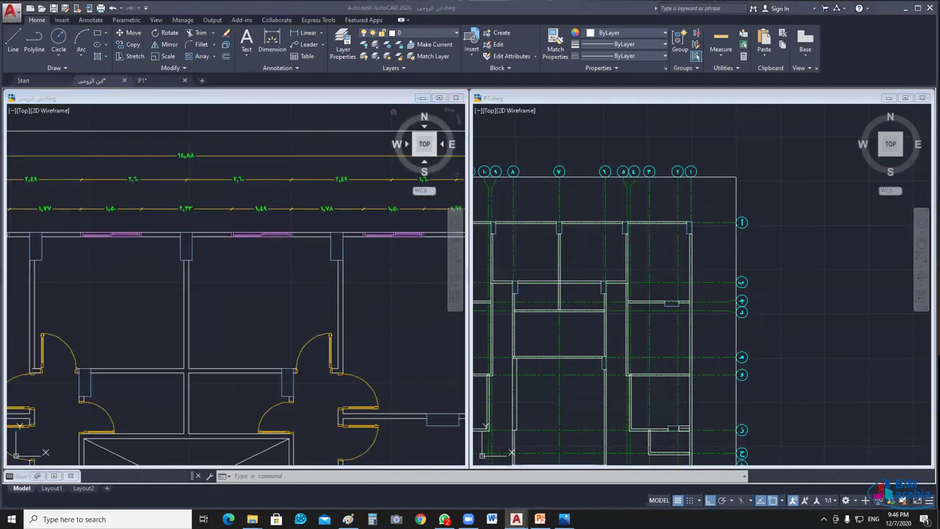
mouse_move(390, 277)
middle_down()
mouse_move(282, 276)
mouse_move(268, 199)
middle_up()
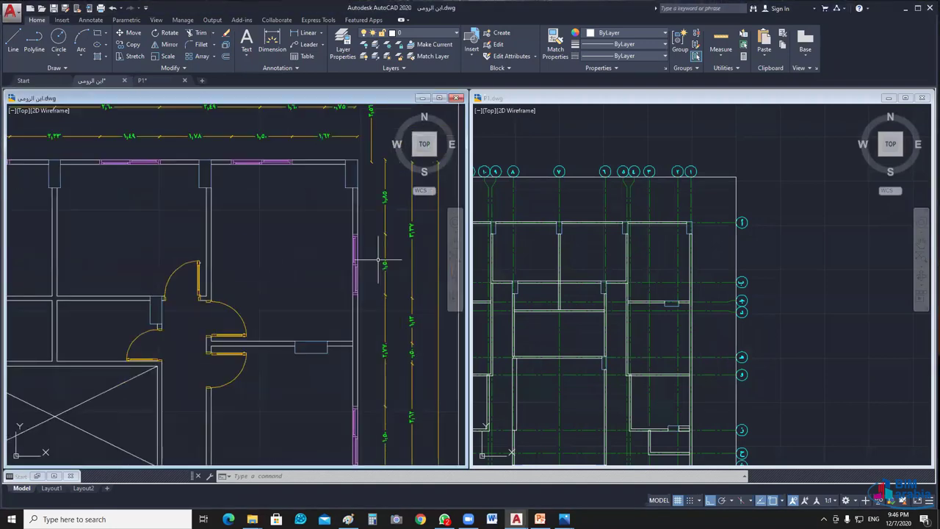
middle_drag(379, 259, 338, 44)
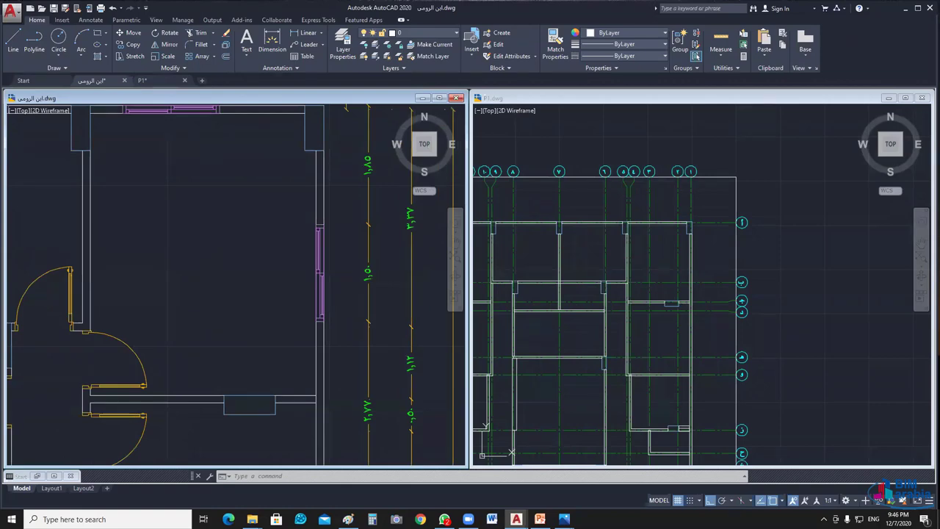
middle_drag(338, 365, 327, 241)
scroll(310, 184, up, 2)
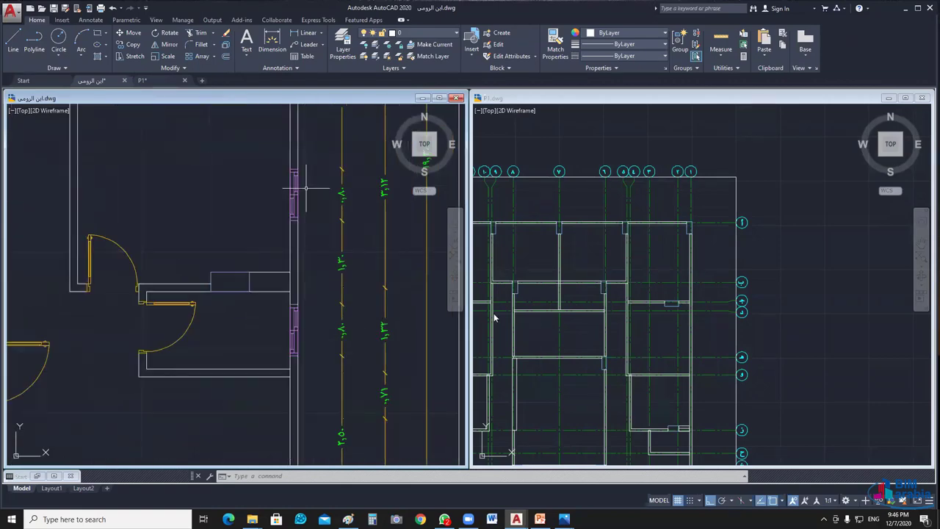
middle_drag(315, 322, 314, 177)
scroll(314, 177, down, 2)
middle_drag(257, 196, 231, 195)
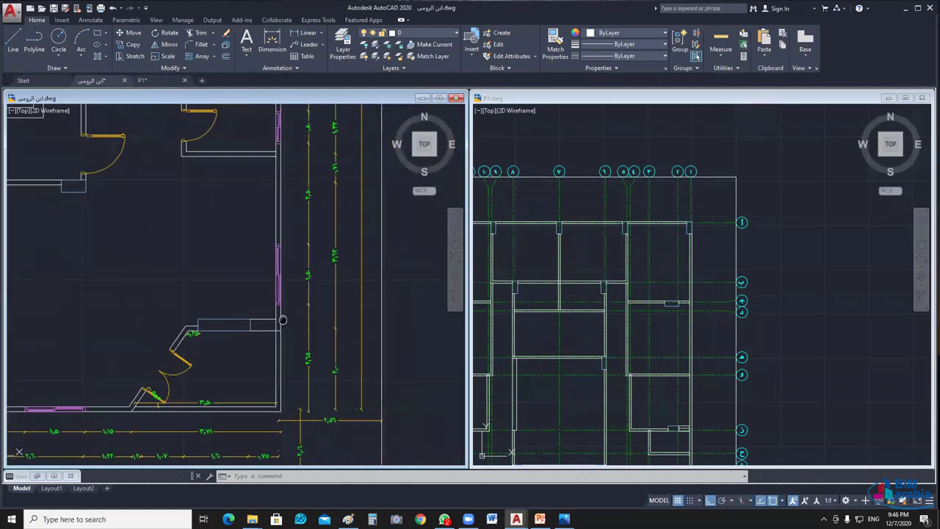
scroll(689, 258, up, 2)
scroll(662, 272, up, 2)
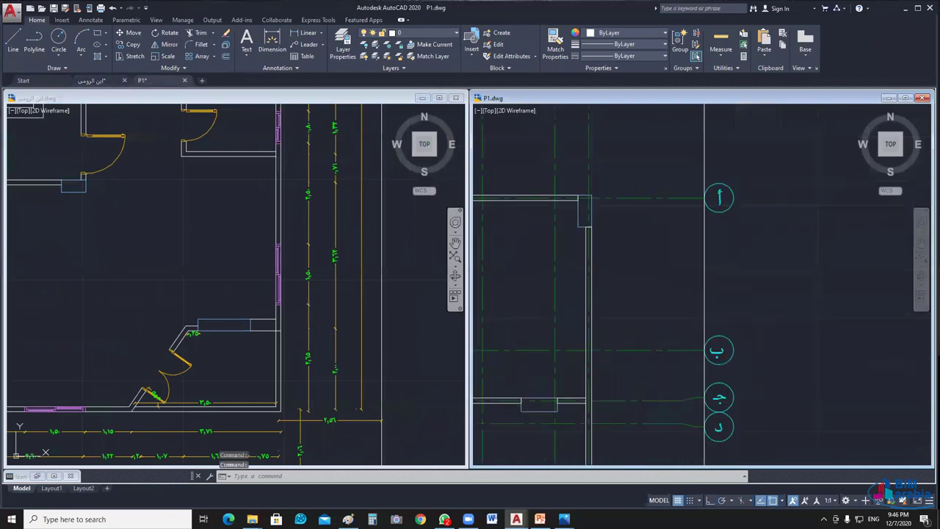
scroll(630, 285, up, 2)
Step: Zoom P1.dwg toward its top-right grid bubbles
key(ctrl+Tab)
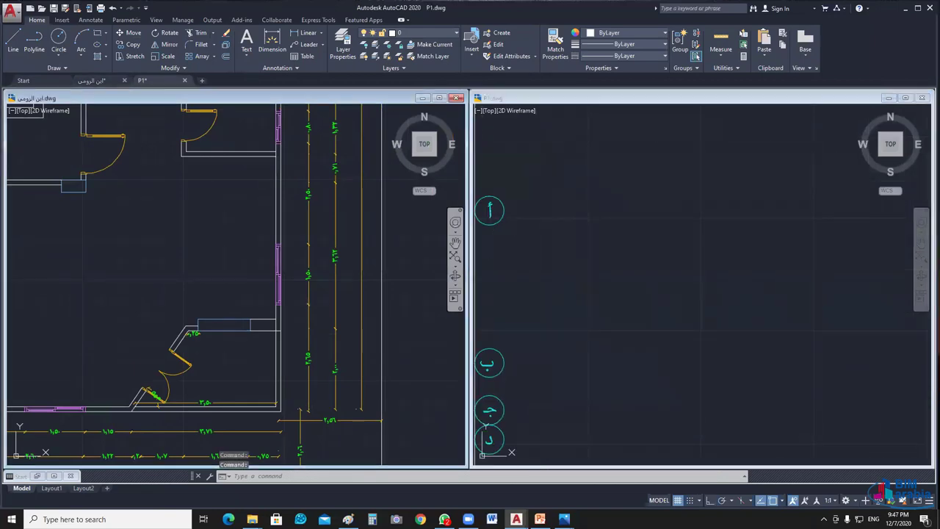
scroll(314, 293, up, 3)
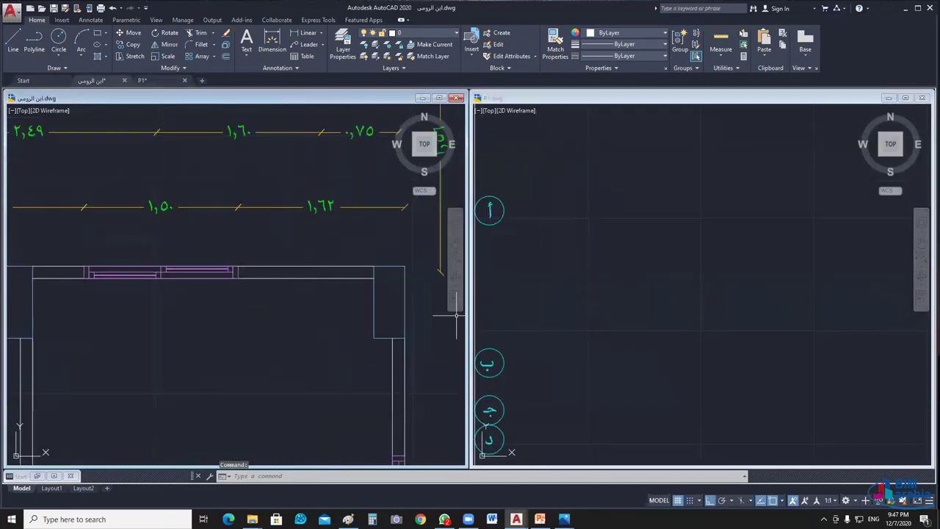
key(ctrl+Tab)
scroll(628, 296, down, 2)
Step: Start a rectangle beside P1's plan, then cancel it
middle_drag(628, 296, 710, 315)
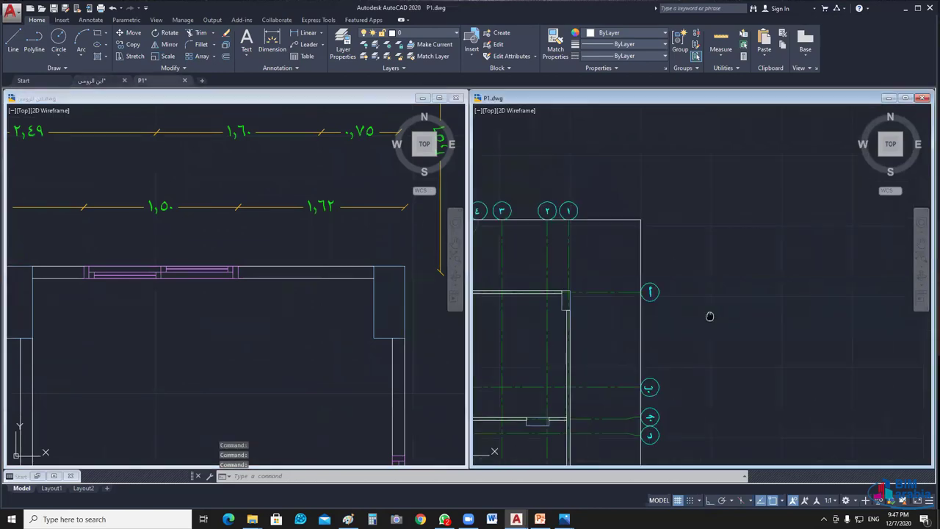
text(rec)
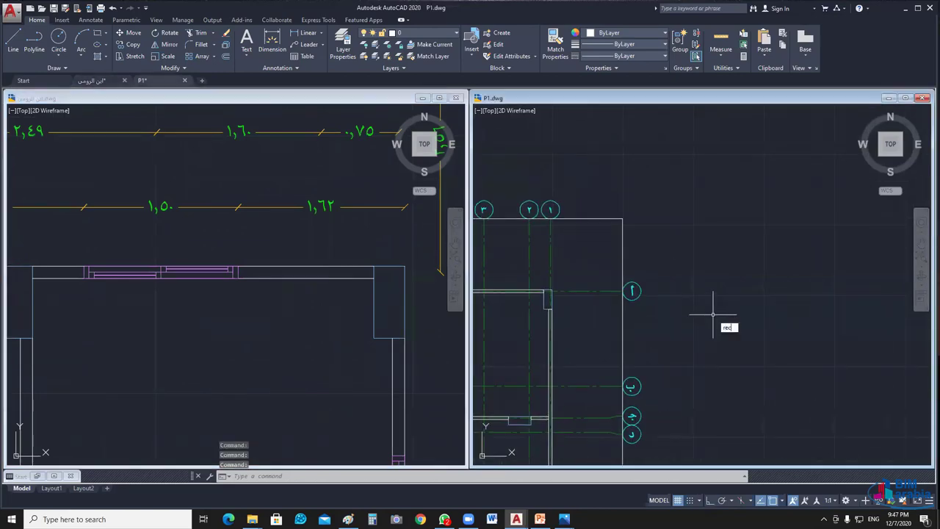
key(Return)
click(671, 269)
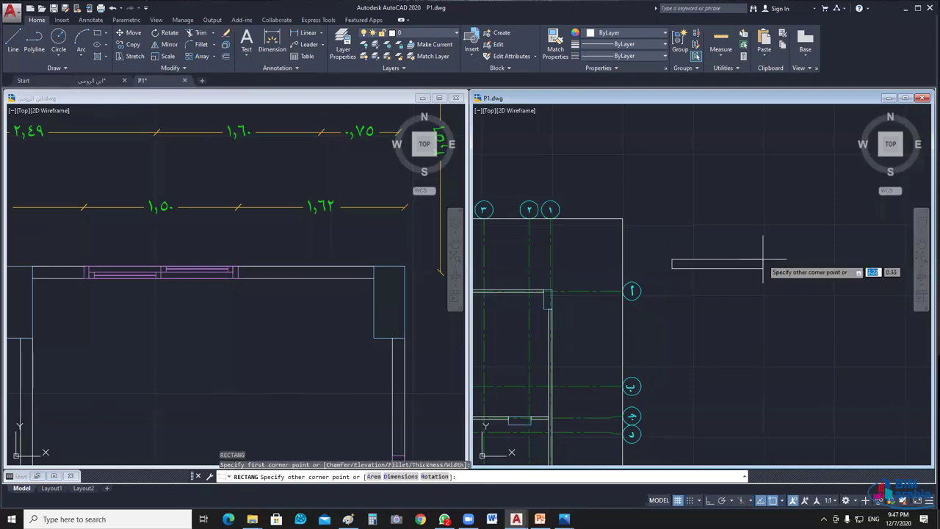
text(1.5)
key(Escape)
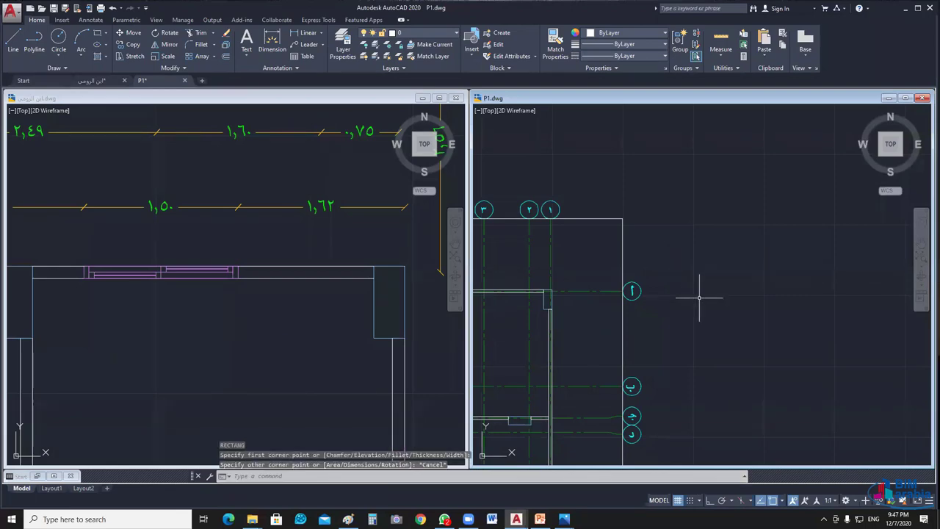
Step: Draw a 1.5 × 0.12 rectangle right of the plan and select it
text(re)
key(Return)
click(680, 310)
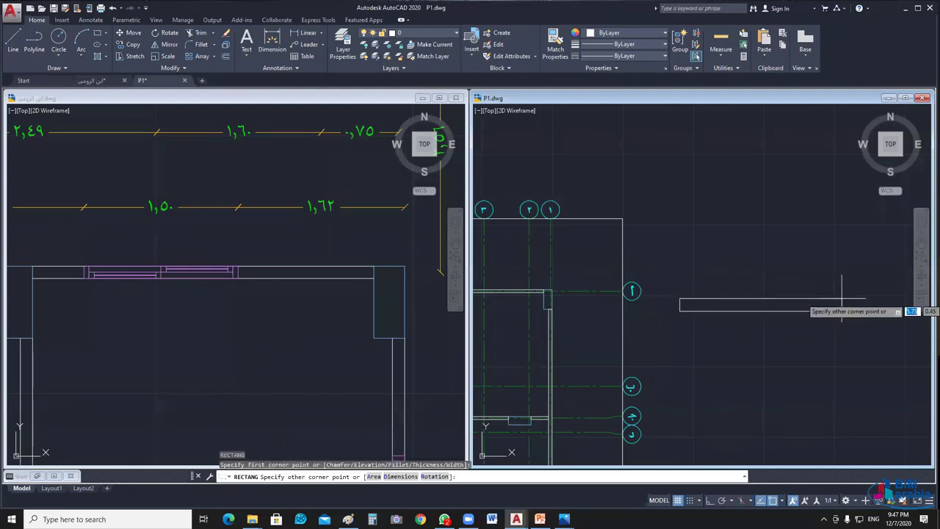
text(1.5)
key(Tab)
text(.12)
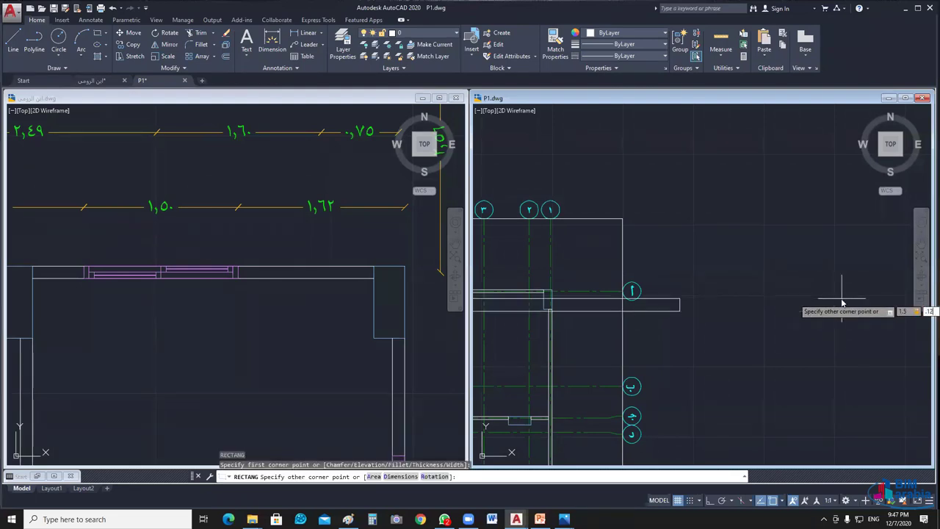
key(Return)
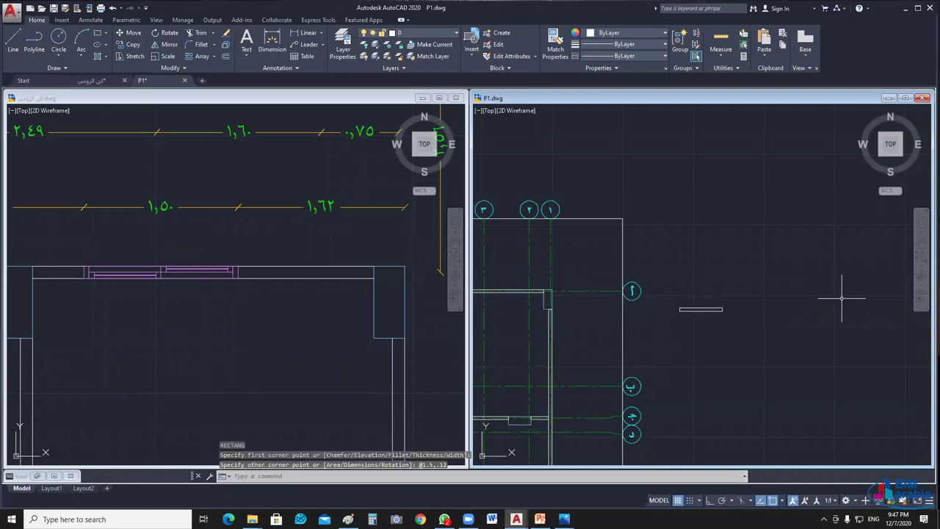
scroll(709, 303, up, 5)
scroll(709, 304, up, 1)
drag(709, 303, 789, 346)
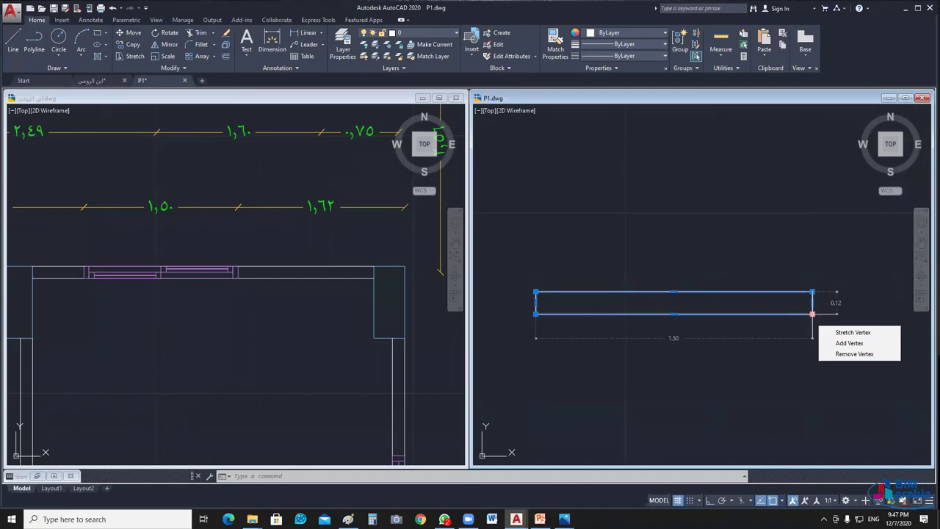
Step: Reselect the 1.5 × 0.12 rectangle and put it on the WIN layer
click(774, 387)
key(Escape)
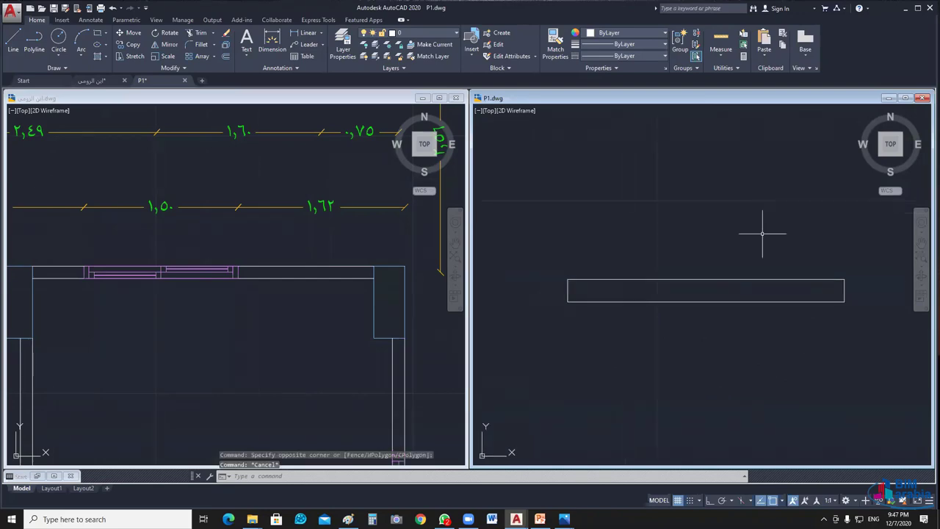
drag(763, 233, 693, 321)
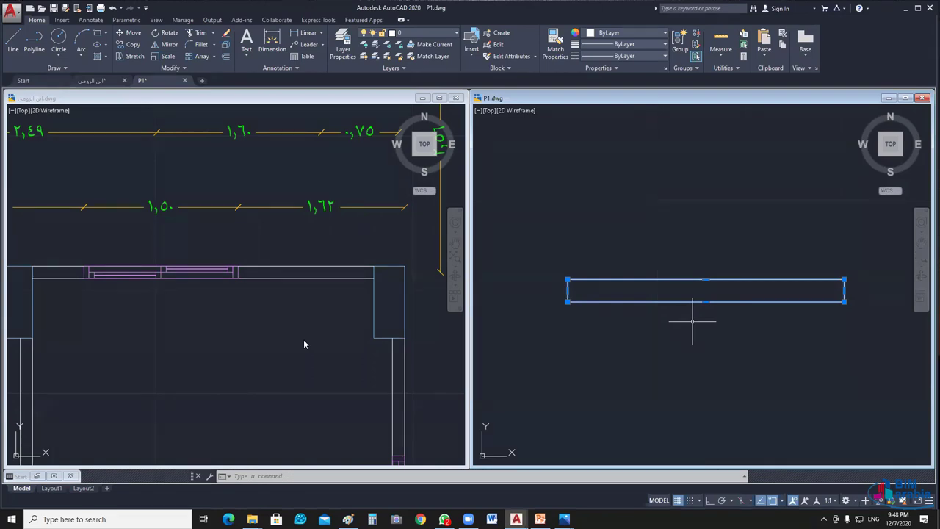
scroll(691, 323, down, 5)
click(769, 332)
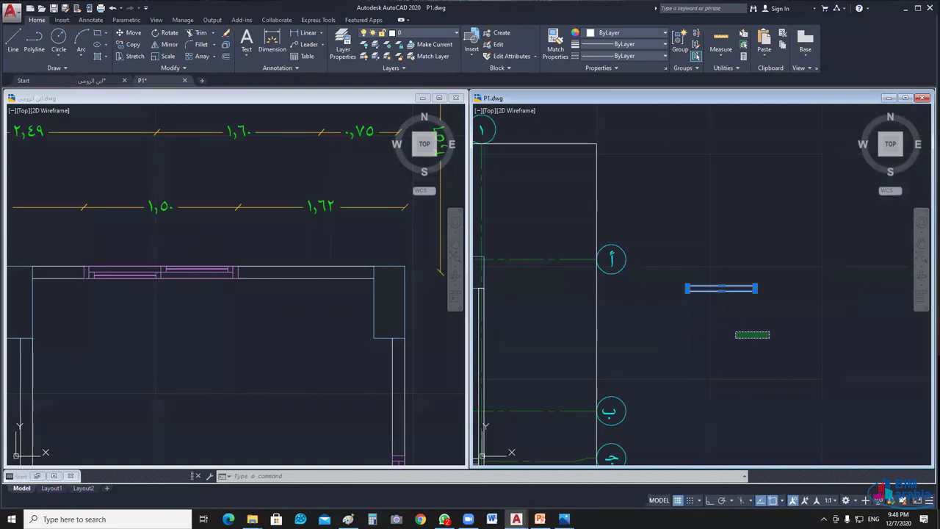
key(Escape)
click(440, 33)
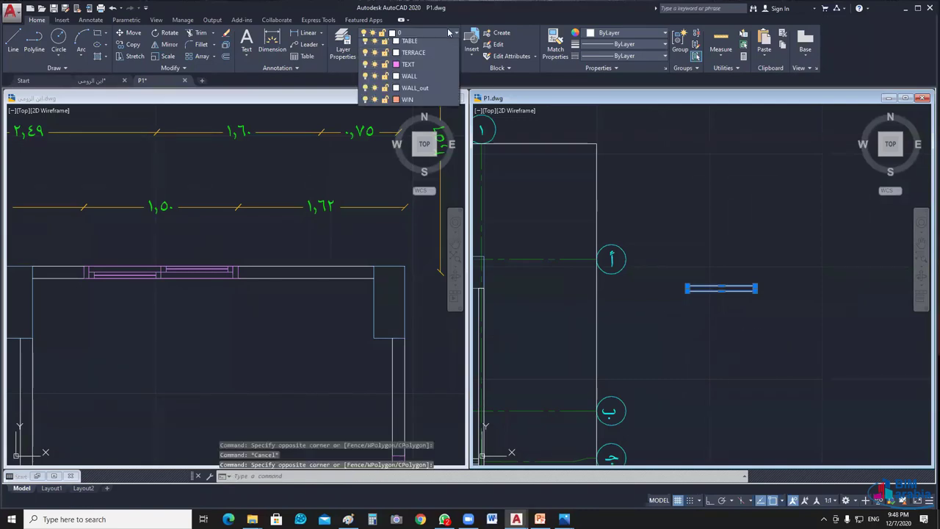
click(408, 244)
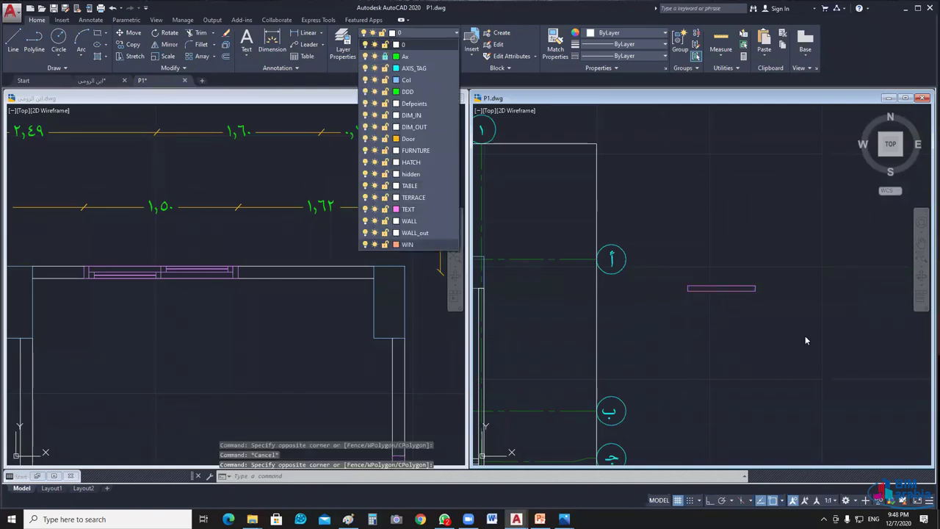
Step: Compare with the reference drawing's window, then reselect the rectangle in P1
key(Escape)
scroll(783, 314, down, 3)
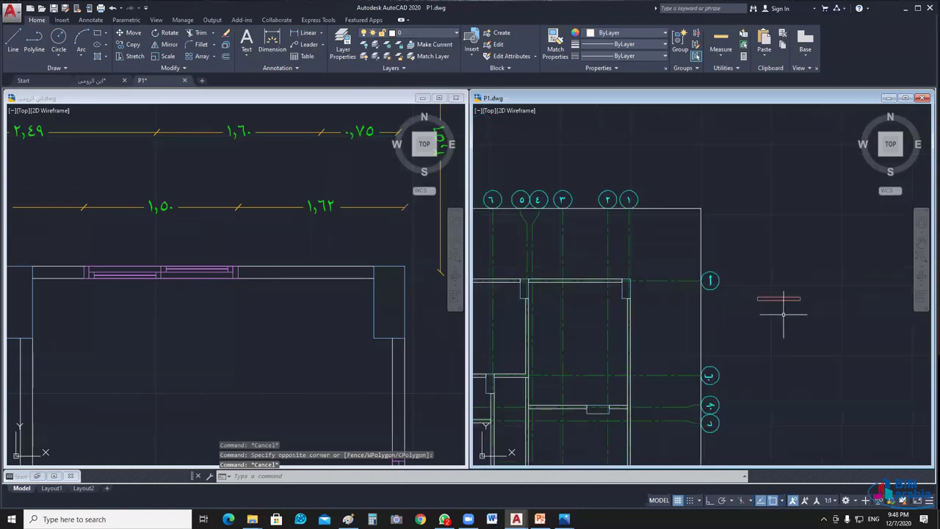
middle_drag(783, 314, 805, 307)
scroll(605, 285, up, 2)
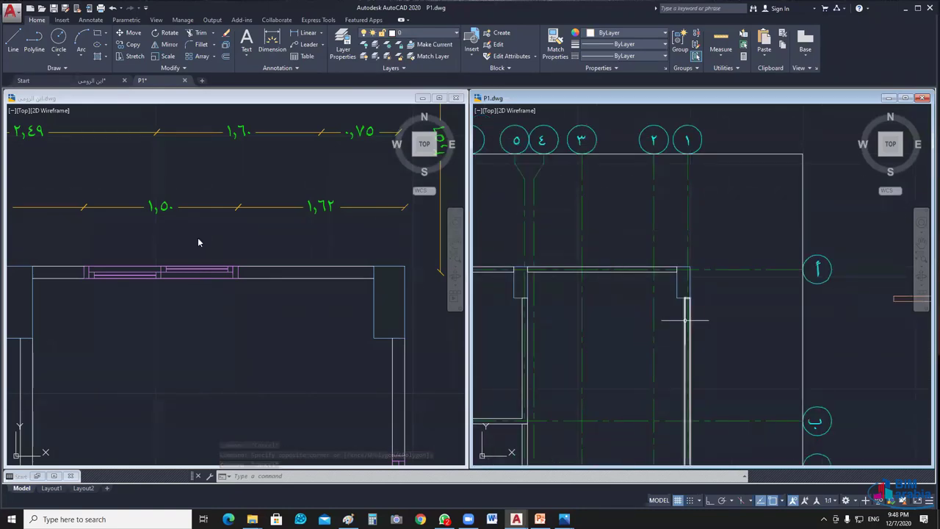
click(195, 276)
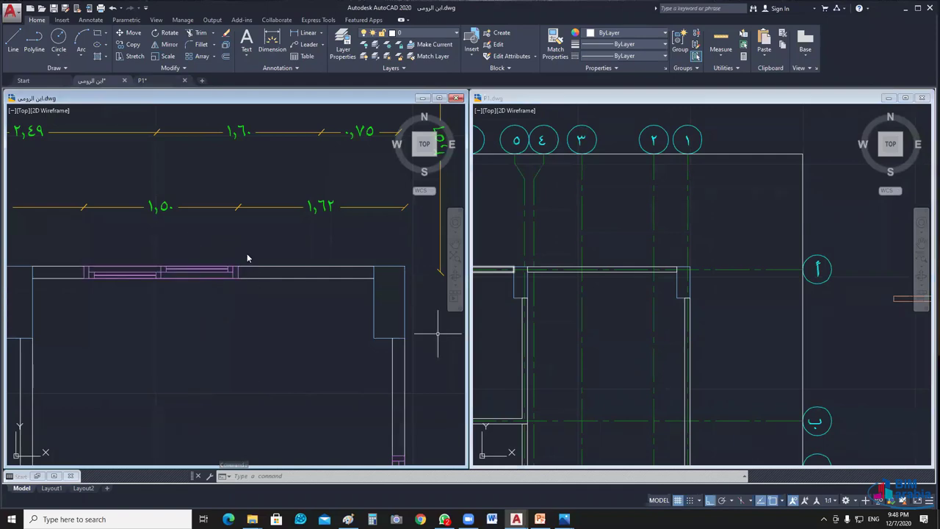
click(499, 323)
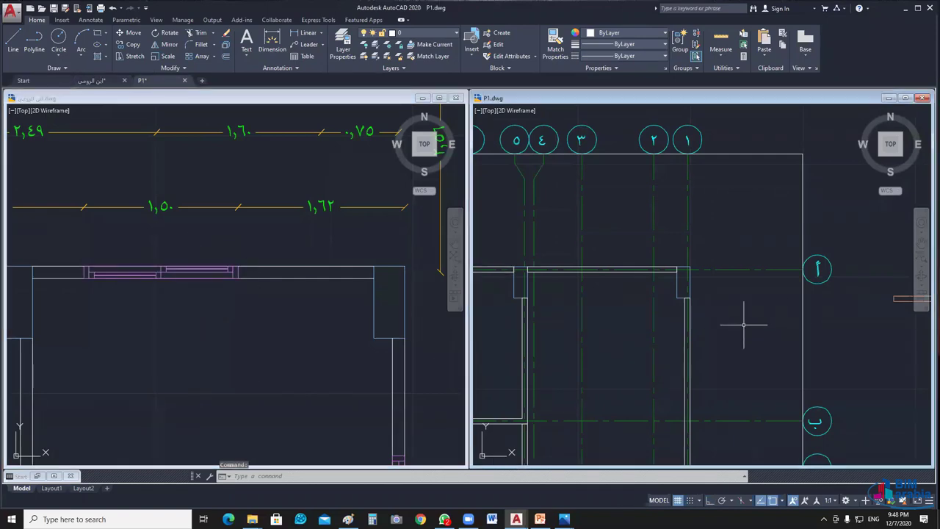
middle_drag(744, 324, 523, 352)
drag(745, 310, 706, 371)
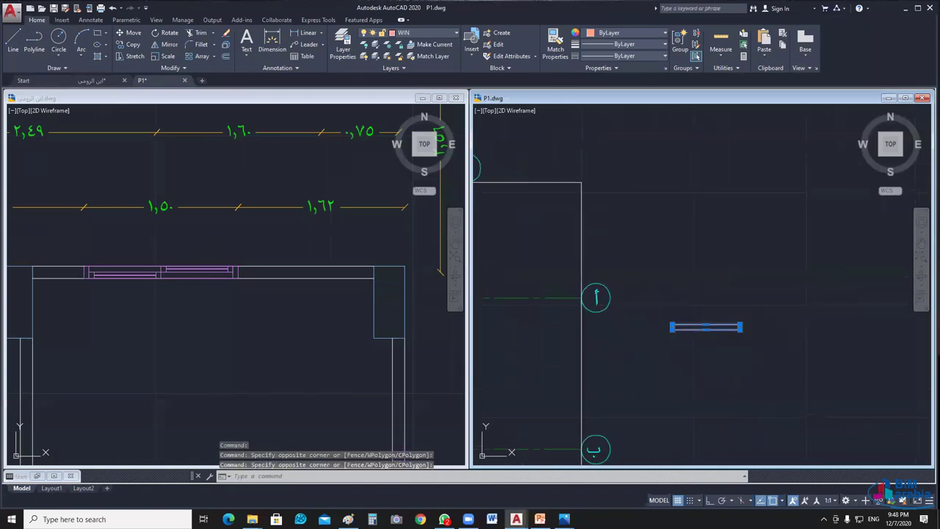
Step: Move the window rectangle 1.62 horizontally from the wall corner with Ortho on
text(m)
key(Return)
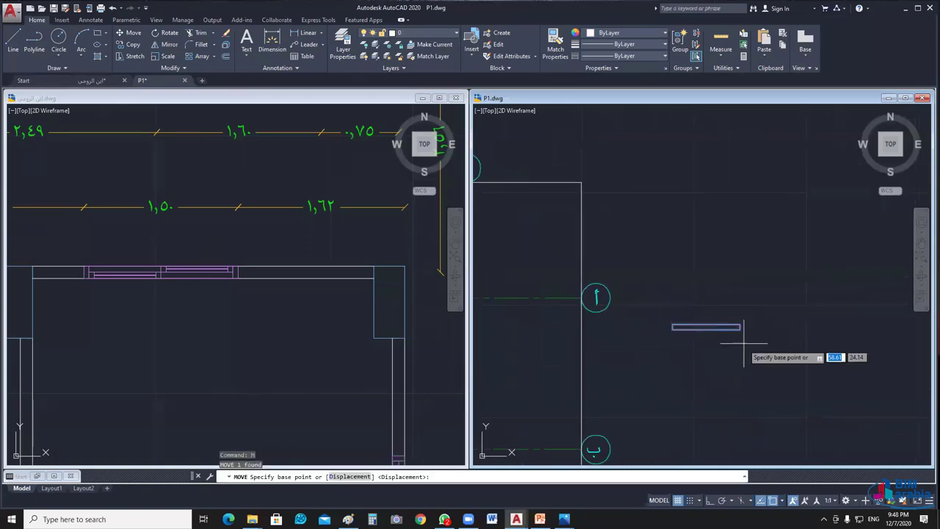
click(742, 327)
scroll(666, 285, up, 4)
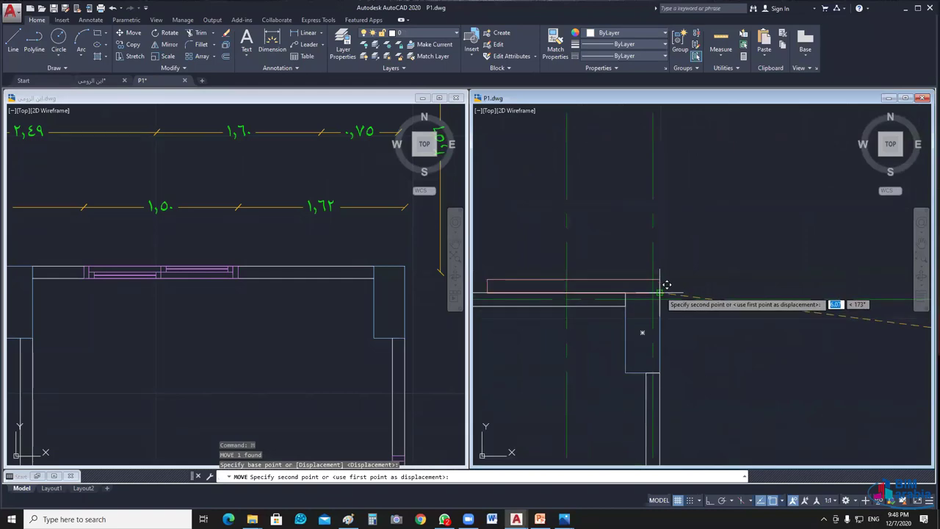
click(667, 284)
middle_drag(690, 284, 791, 285)
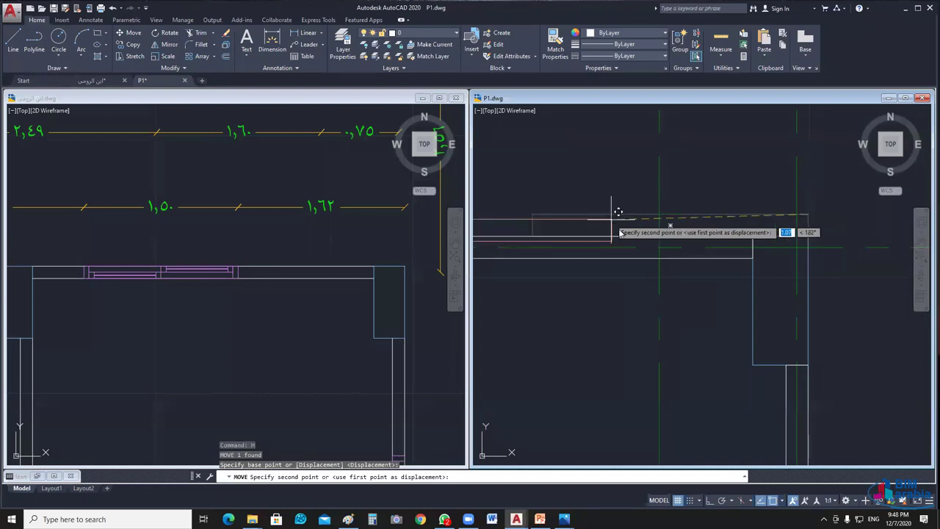
key(F8)
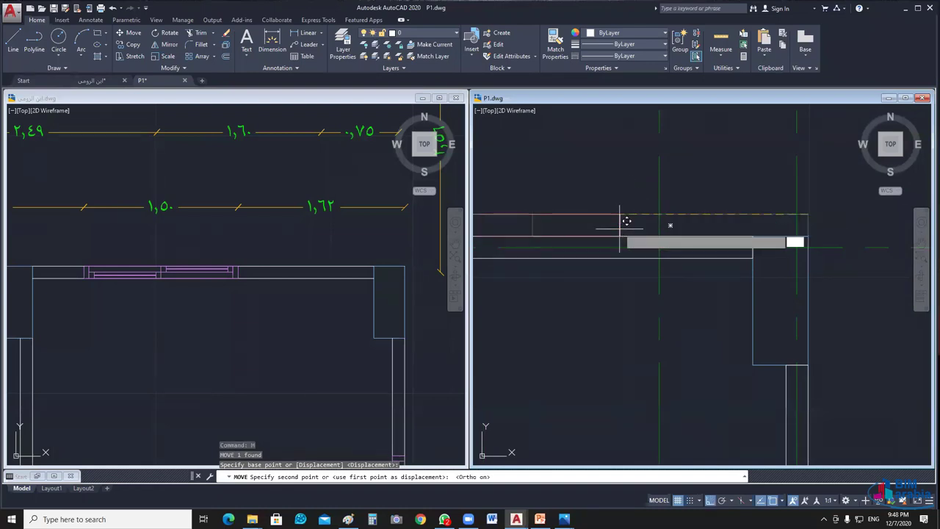
text(1.62)
key(Return)
Step: Move the rectangle by its top midpoint down into the wall opening
click(720, 151)
click(709, 332)
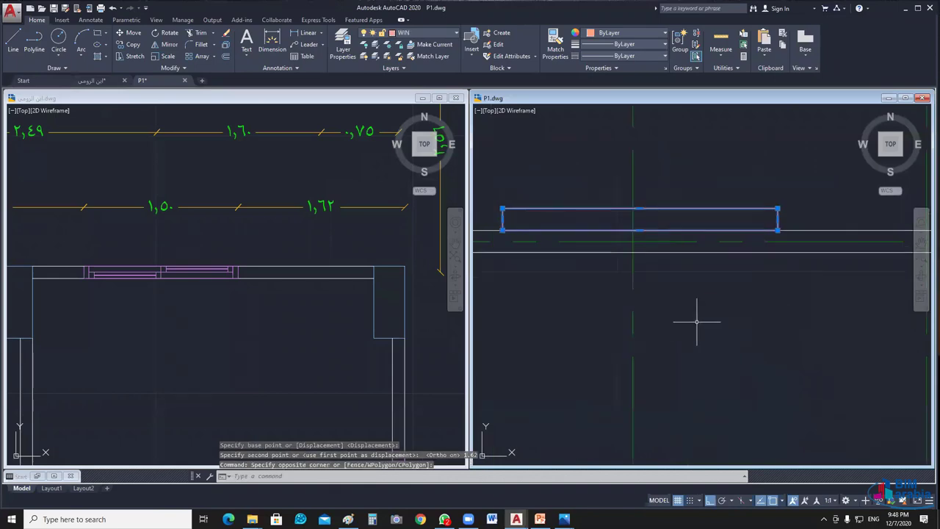
text(m)
key(Return)
click(640, 220)
click(648, 244)
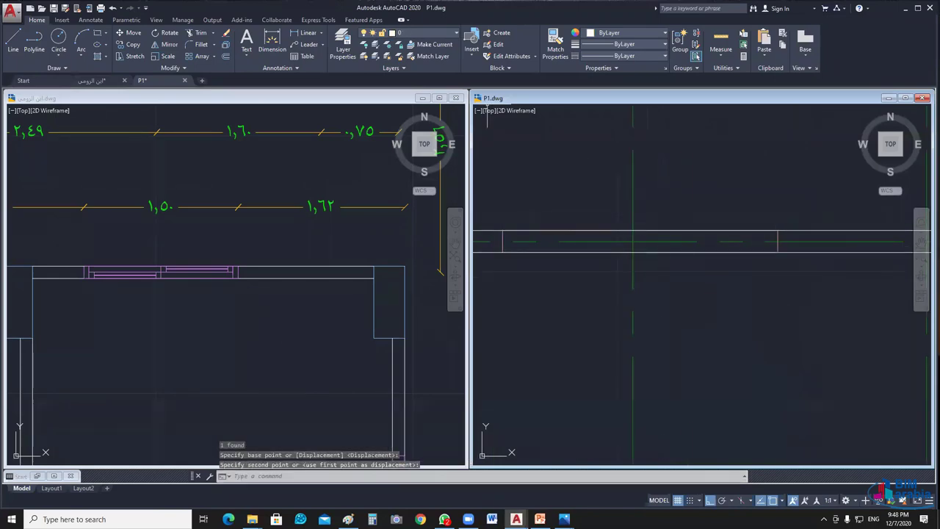
click(610, 252)
scroll(616, 240, up, 3)
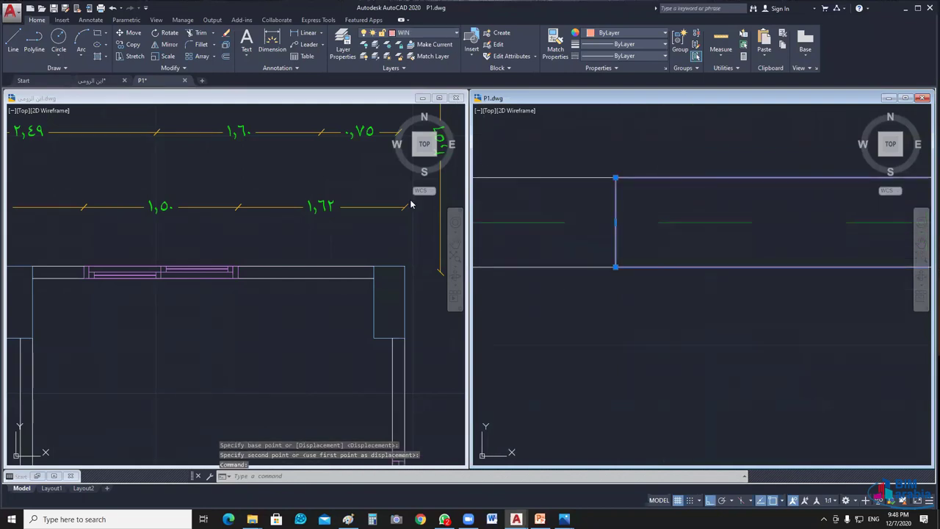
scroll(399, 243, up, 1)
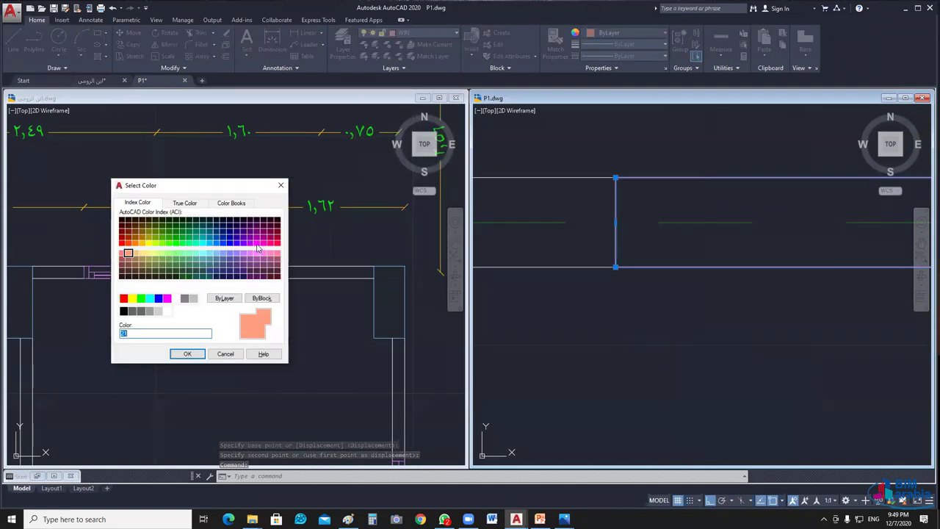
Step: Set the WIN layer colour to 210 (magenta)
click(256, 243)
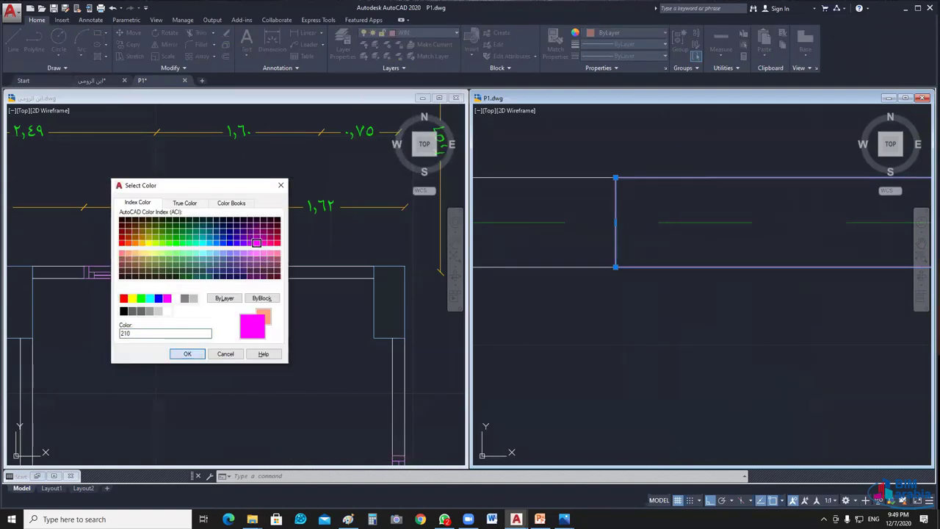
key(Return)
key(Escape)
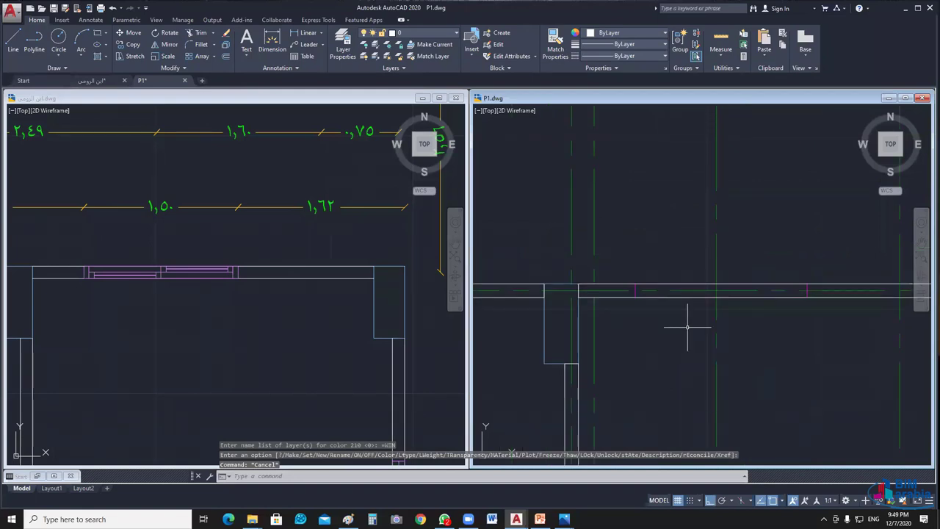
Step: Pan P1's walls and the reference plan's windows into view
scroll(690, 305, up, 4)
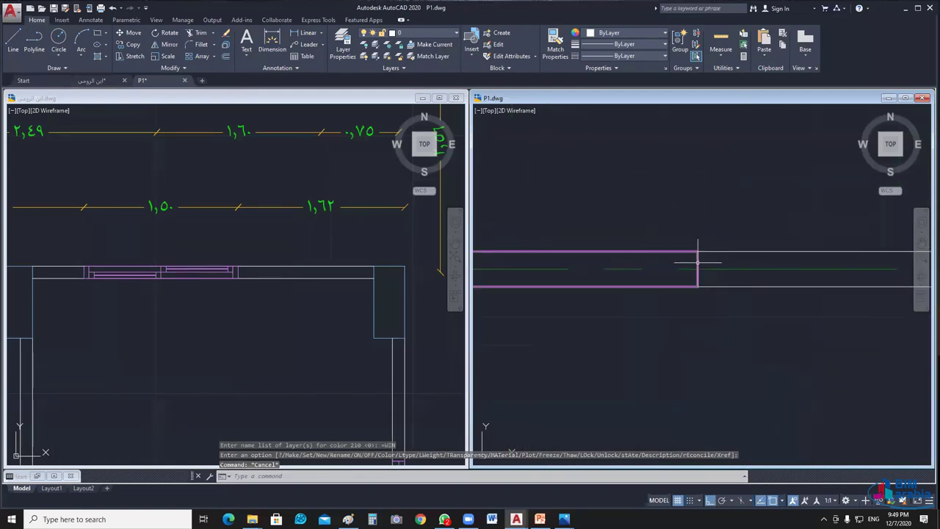
key(Escape)
scroll(693, 331, down, 3)
middle_drag(693, 331, 761, 300)
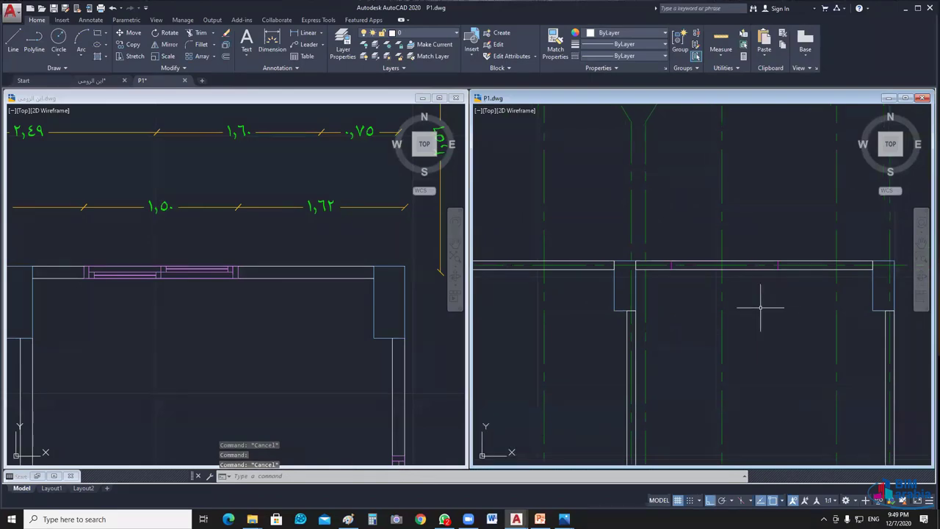
mouse_move(761, 307)
middle_down()
mouse_move(783, 304)
mouse_move(752, 306)
middle_up()
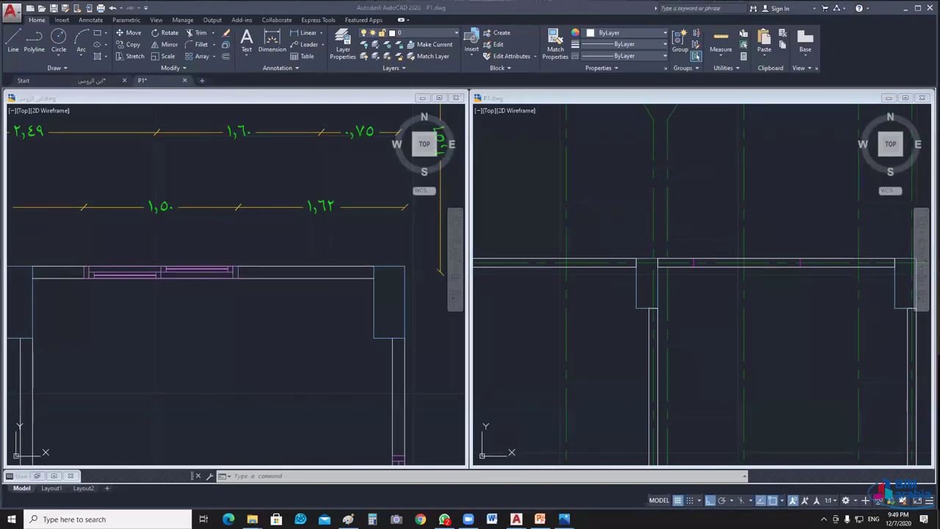
middle_drag(137, 242, 332, 295)
middle_drag(266, 293, 302, 298)
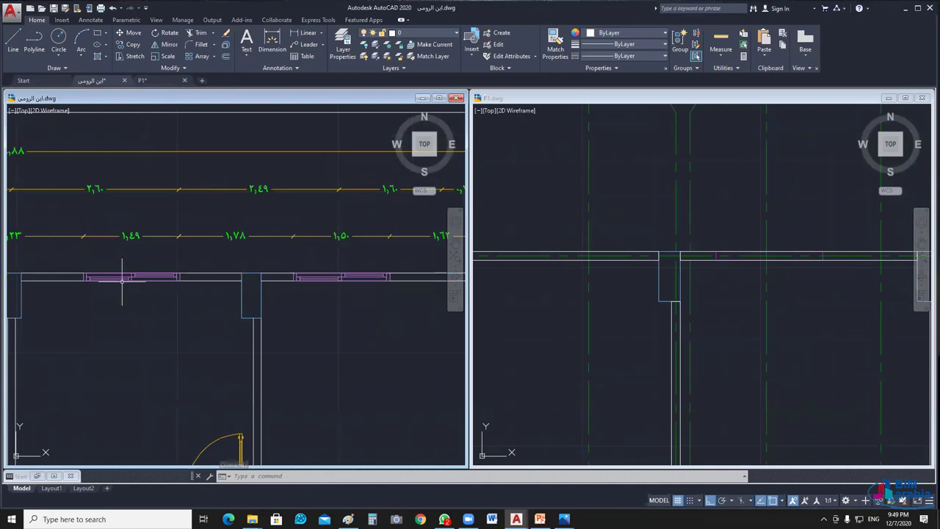
Step: Copy the magenta window into the wall between grids 8 and 7
scroll(122, 279, down, 3)
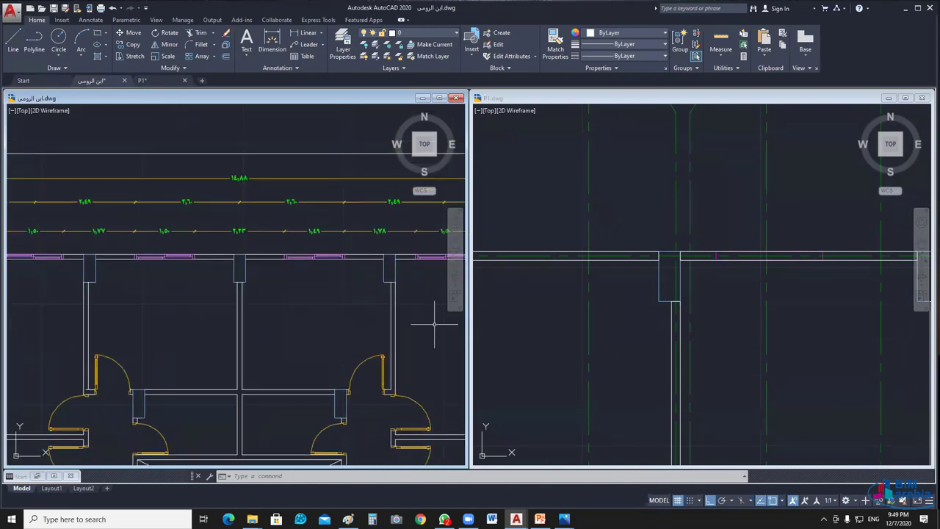
click(705, 272)
scroll(718, 272, up, 3)
click(716, 234)
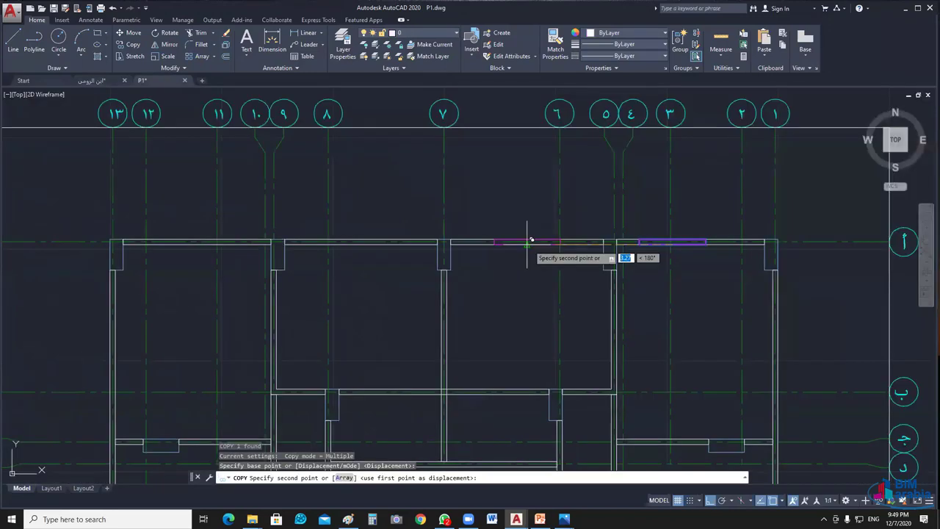
click(362, 242)
key(Escape)
Step: Mirror the rightmost window about grid line 7, keeping the original
click(672, 242)
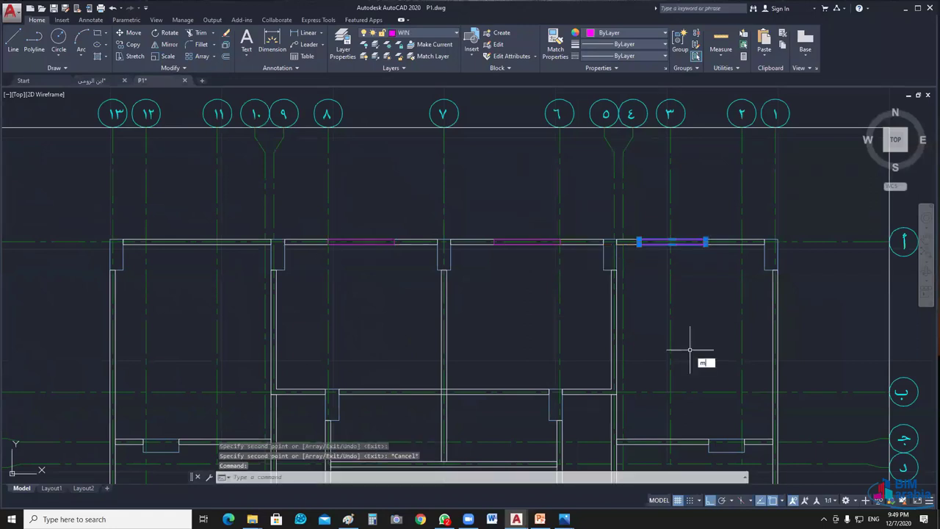
text(mi)
key(Return)
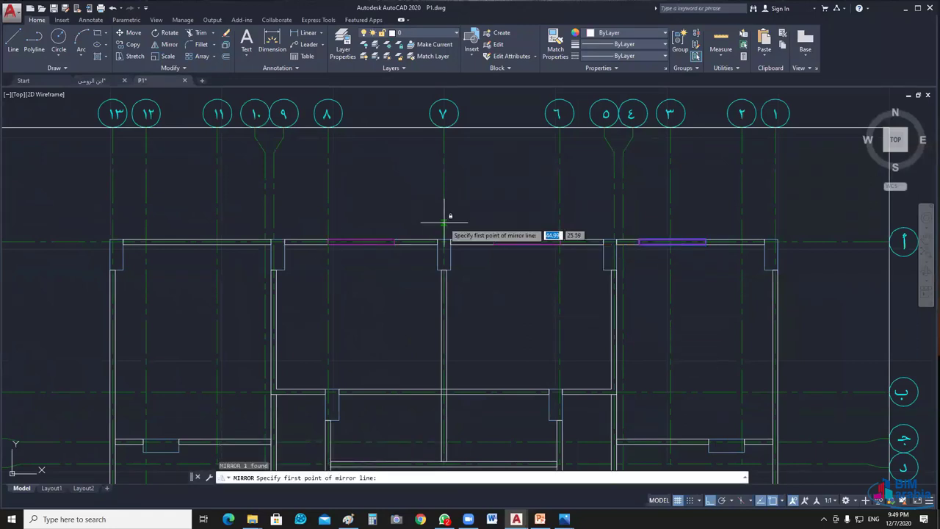
click(445, 220)
middle_drag(463, 87, 466, 183)
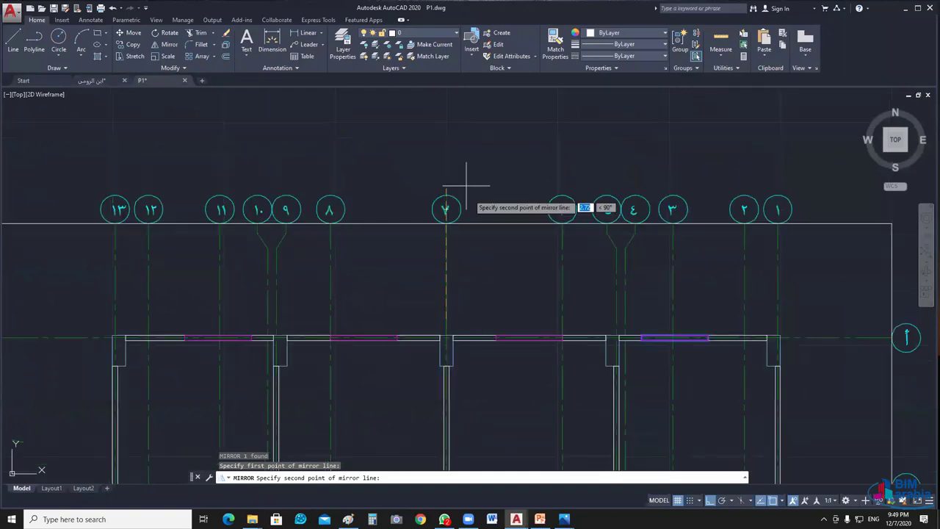
click(466, 186)
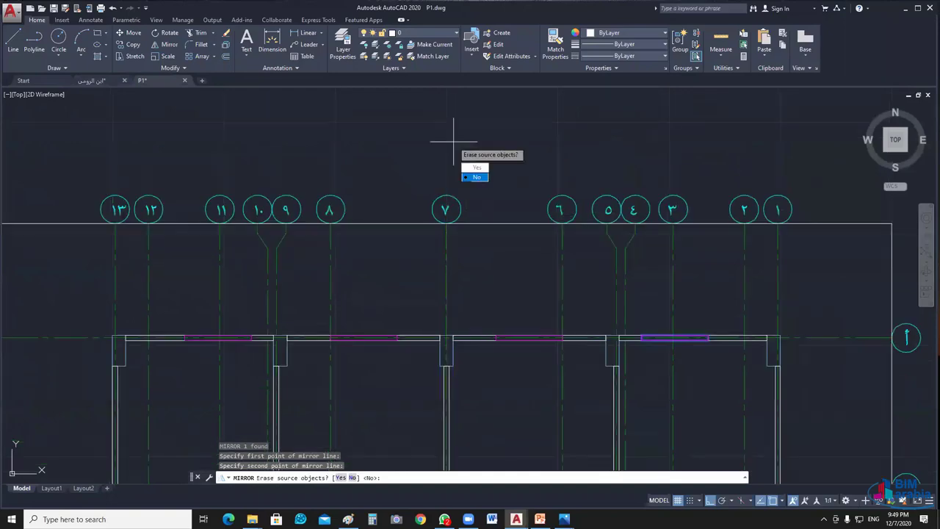
text(n)
key(Return)
mouse_move(782, 420)
middle_down()
mouse_move(692, 252)
mouse_move(557, 208)
middle_up()
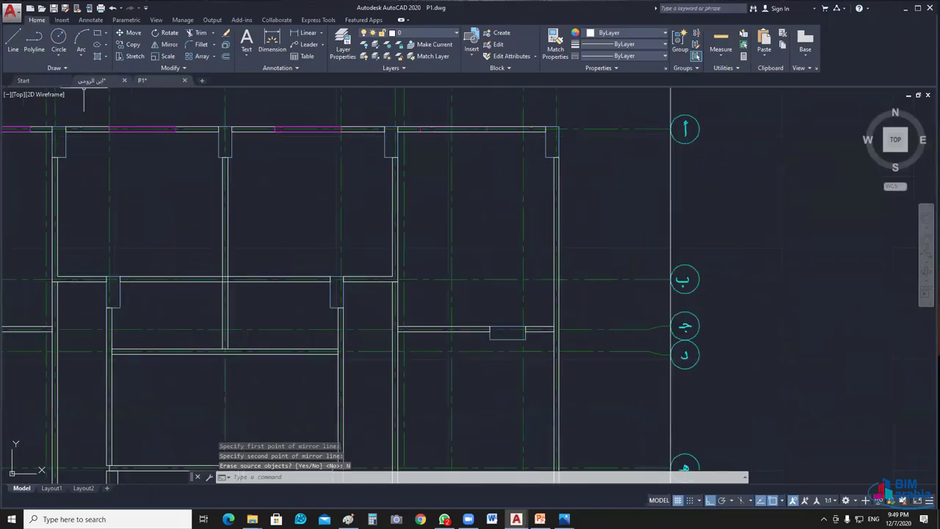
Step: Check the ابن الرومي reference drawing, then return to P1
click(88, 81)
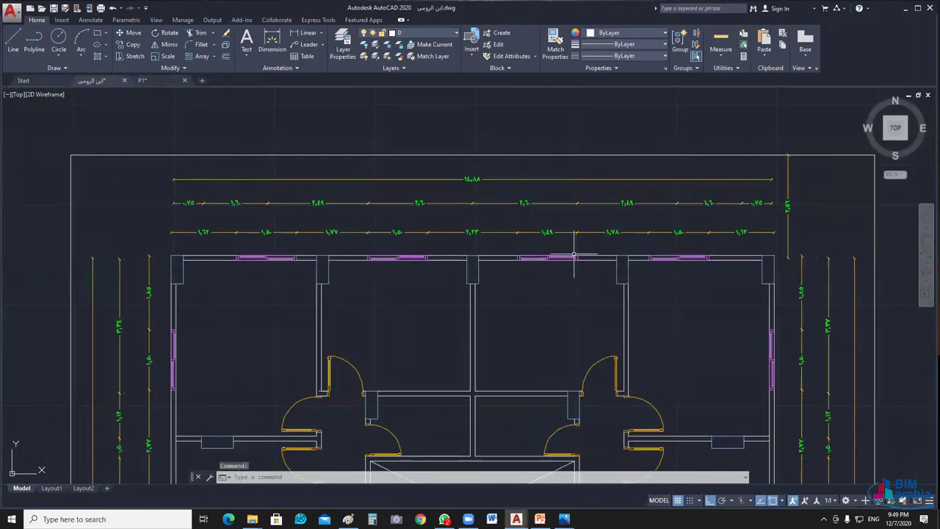
scroll(692, 311, down, 3)
scroll(692, 311, up, 5)
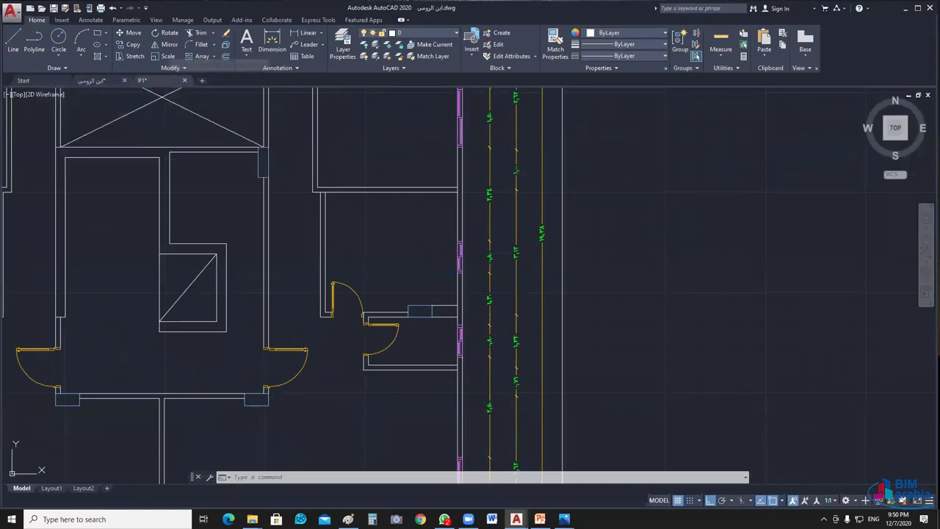
key(ctrl+Tab)
Step: Draw a 0.12 × 1.5 rectangle between grids أ and ب and put it on WIN
text(rec)
key(Return)
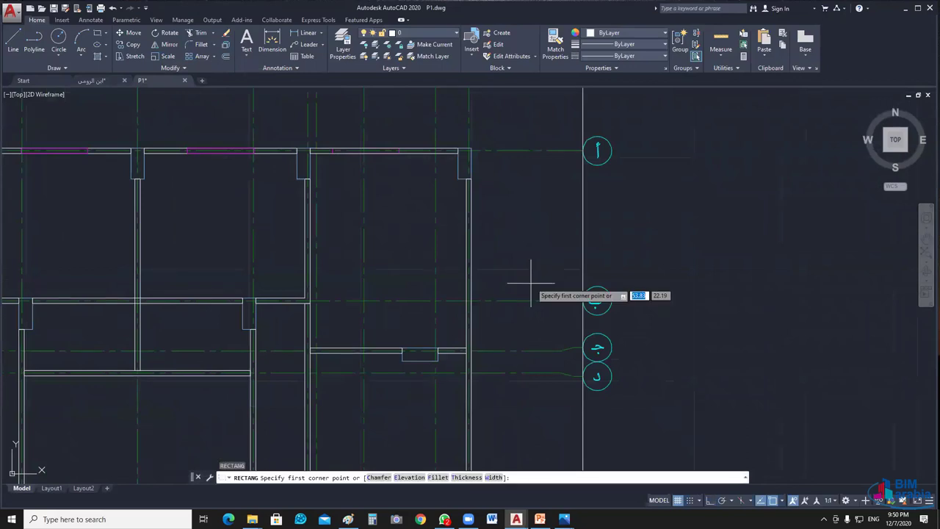
click(529, 283)
text(,1.5)
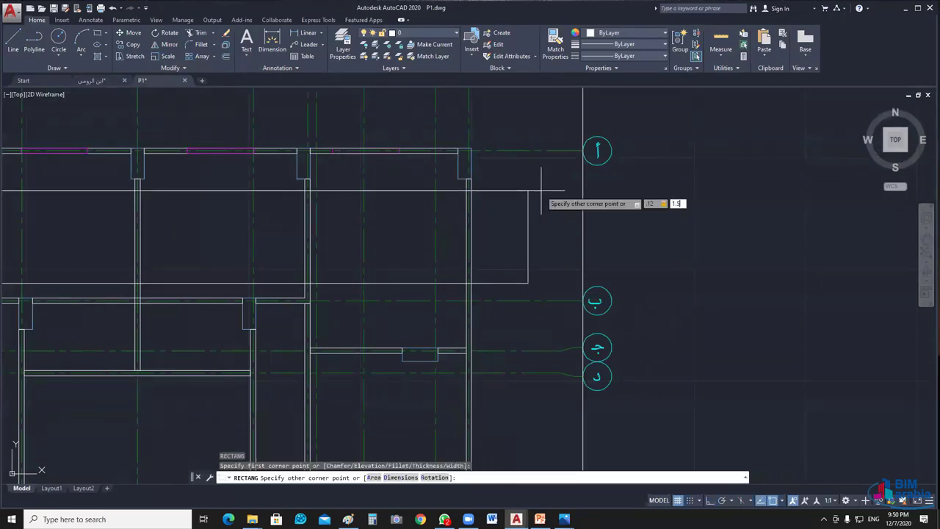
key(Return)
drag(556, 178, 500, 227)
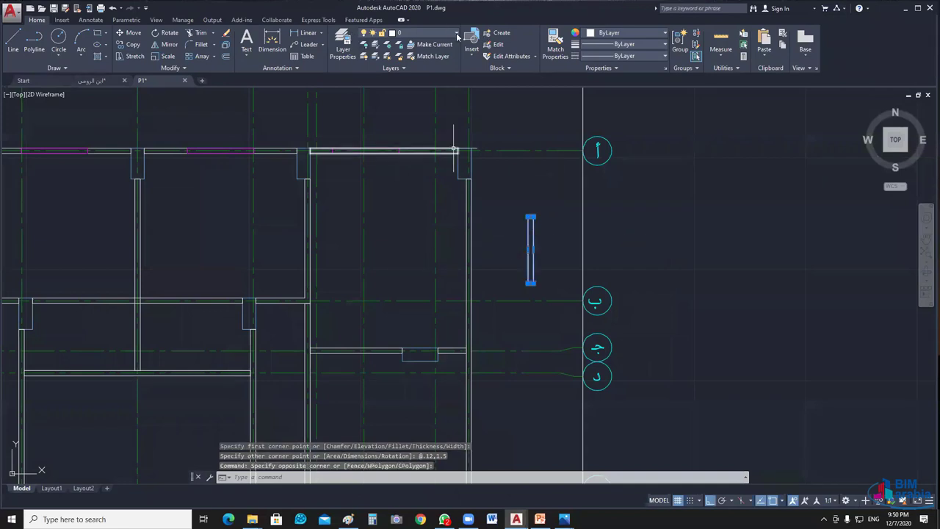
click(425, 33)
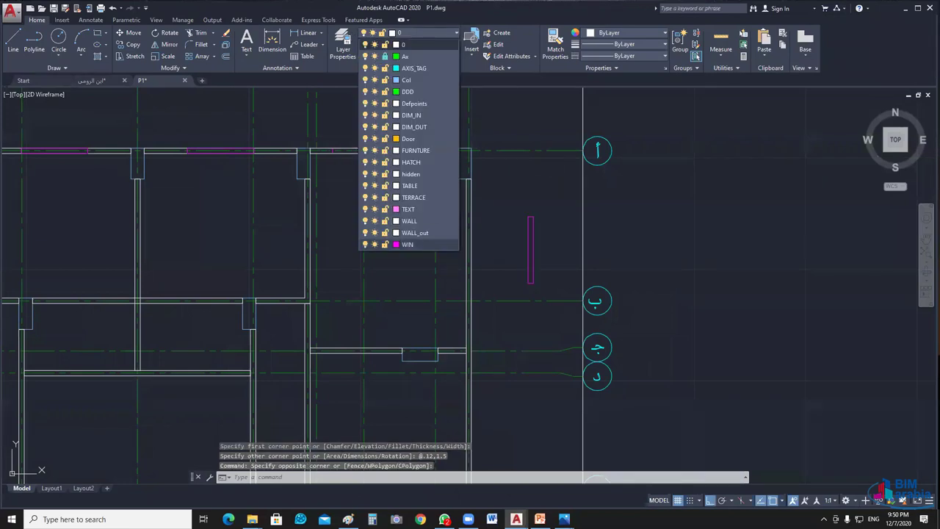
click(406, 243)
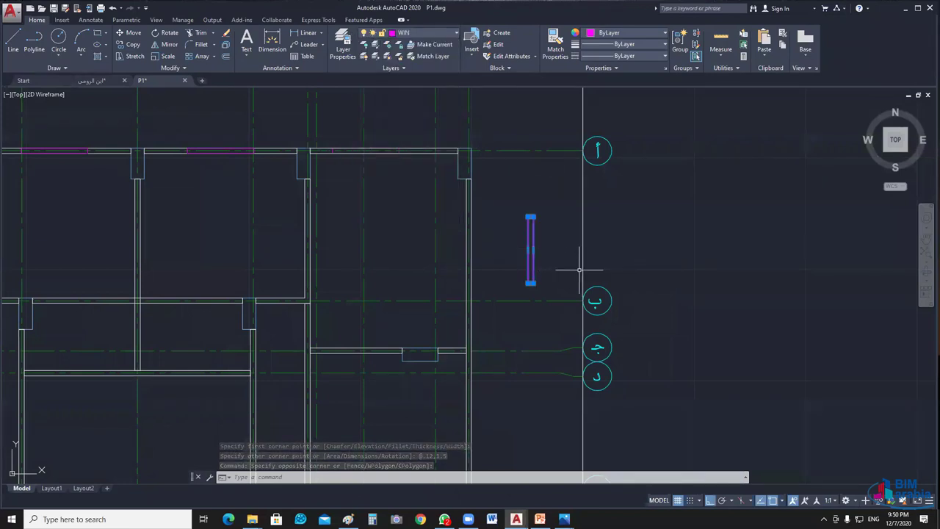
Step: Start copying the thin rectangle from its midpoint, then cancel and adjust the view
text(o)
key(Return)
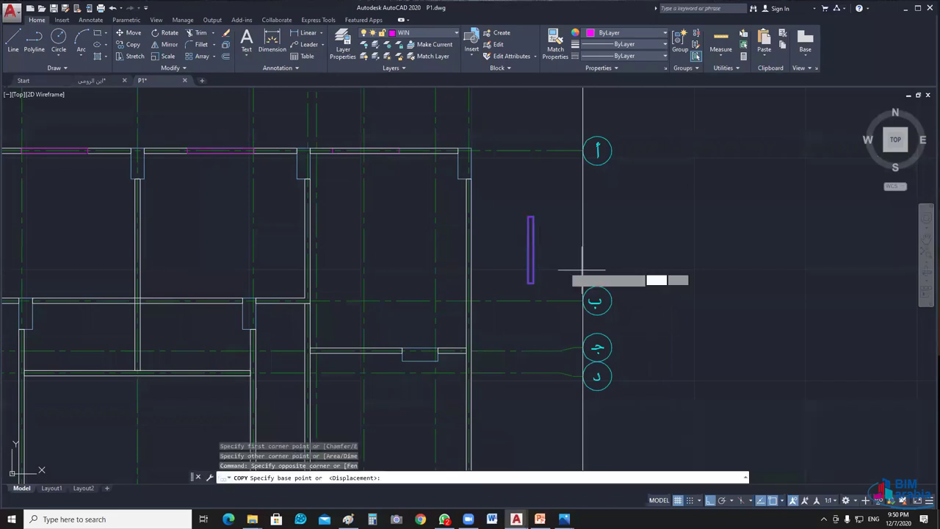
click(530, 249)
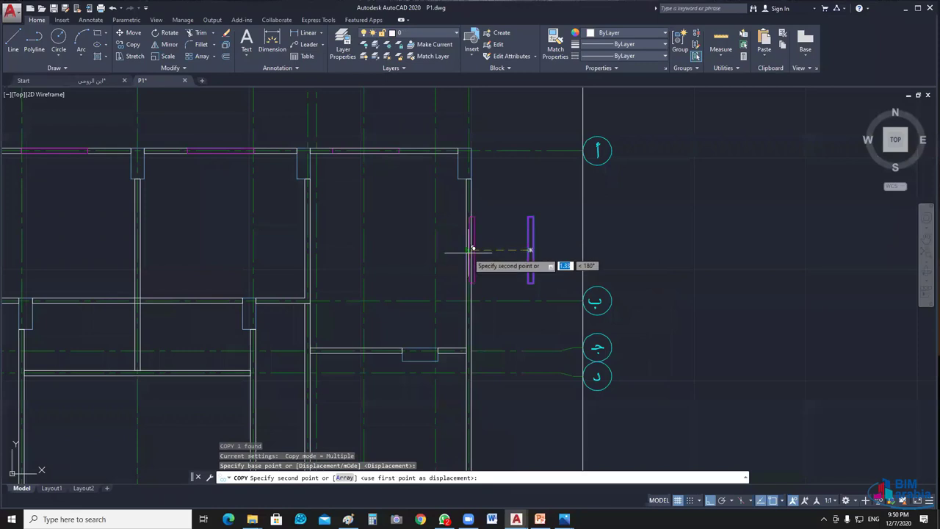
scroll(471, 253, up, 5)
scroll(468, 257, up, 3)
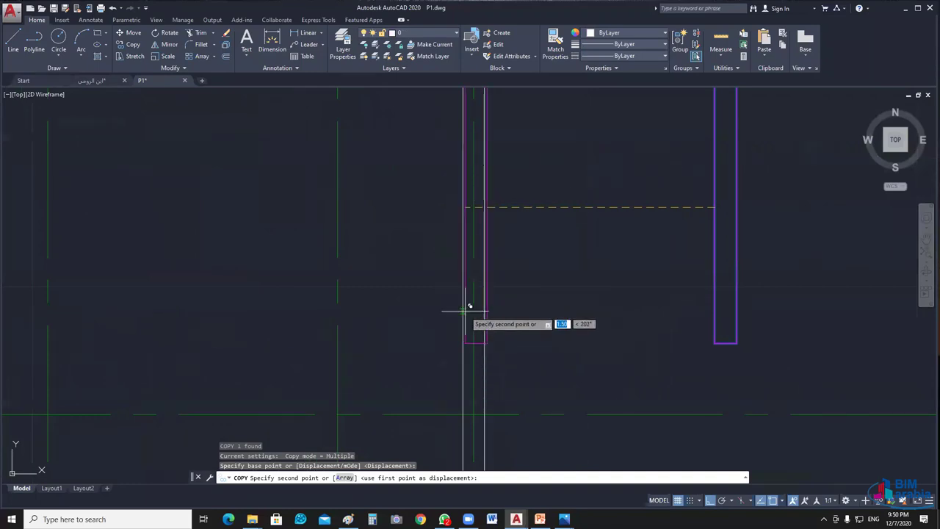
key(Escape)
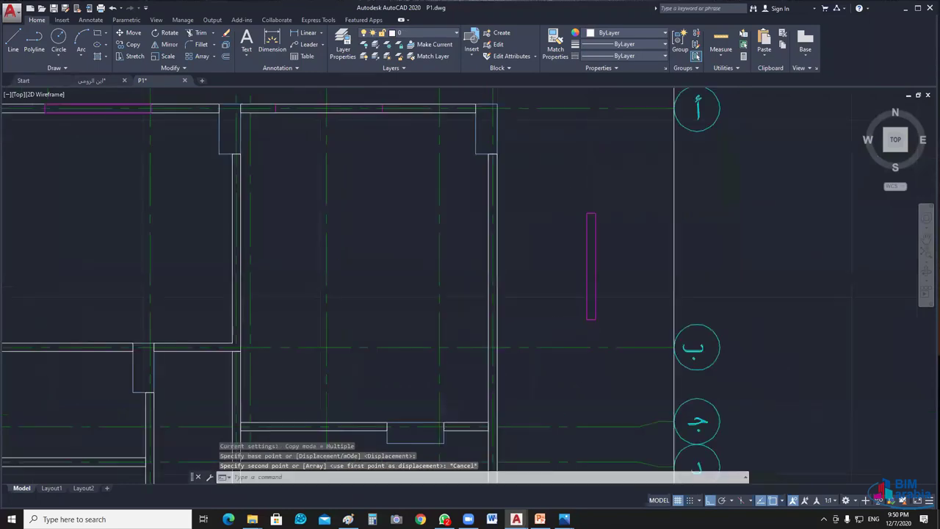
middle_drag(494, 279, 487, 269)
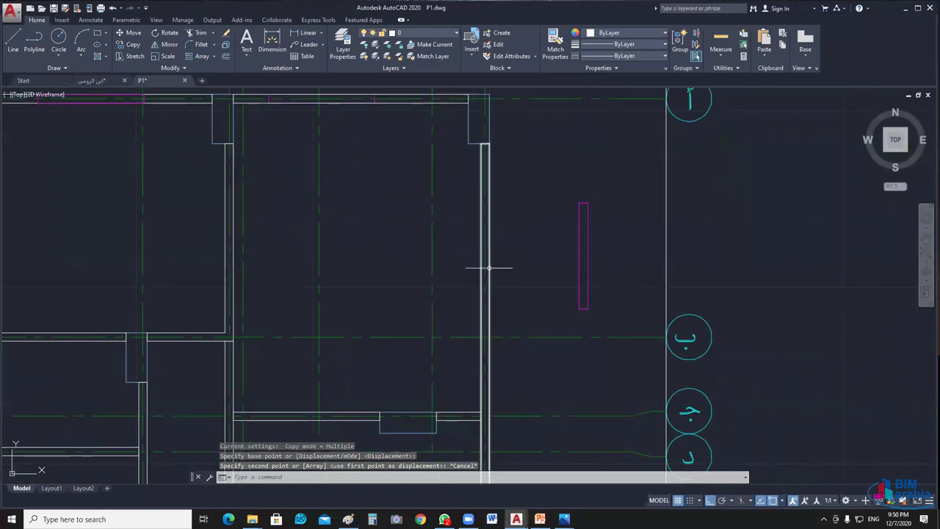
middle_drag(489, 268, 477, 124)
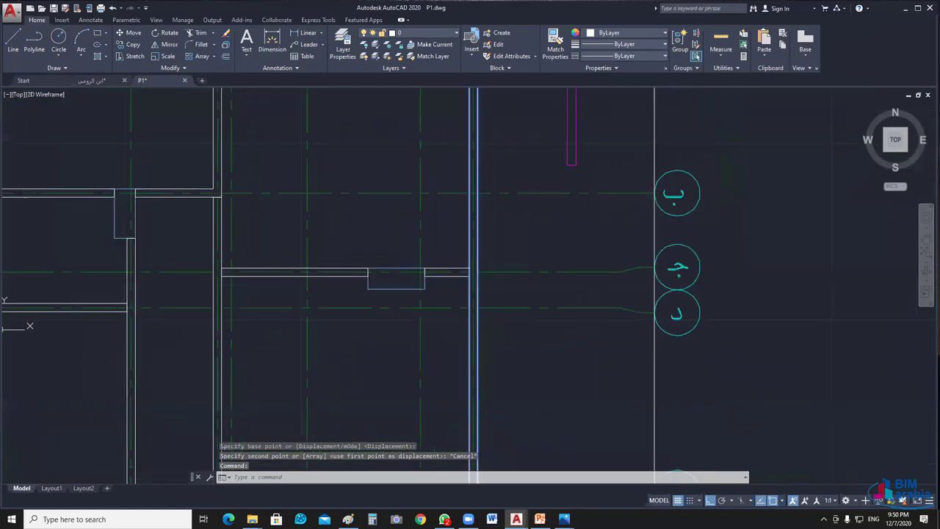
scroll(503, 319, down, 5)
scroll(550, 294, up, 5)
Step: Start and cancel MOVE and COPY on the window rectangle, then switch to ابن الرومي.dwg
click(585, 235)
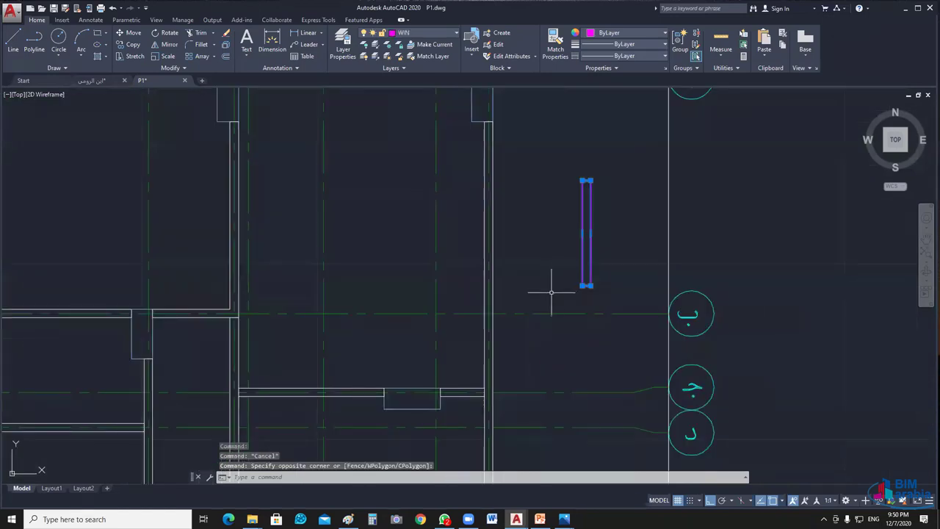
text(m)
key(Return)
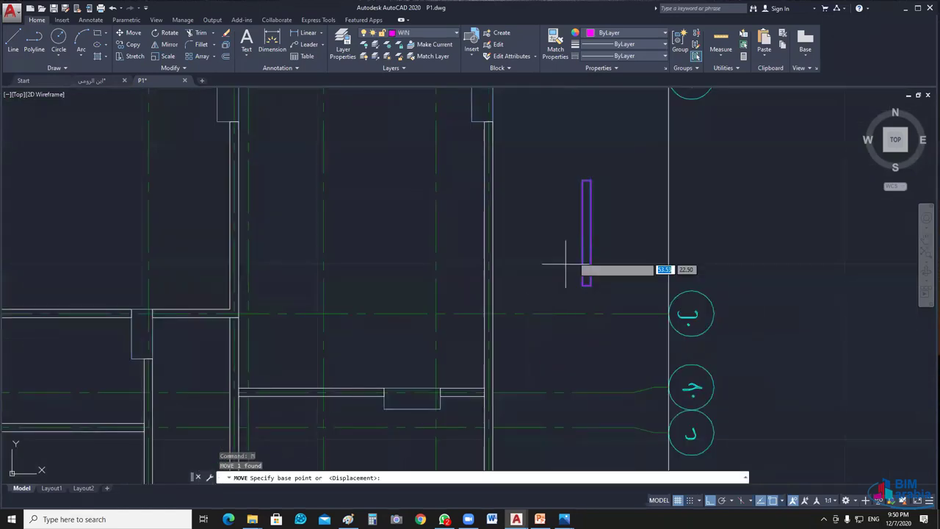
key(Escape)
click(556, 273)
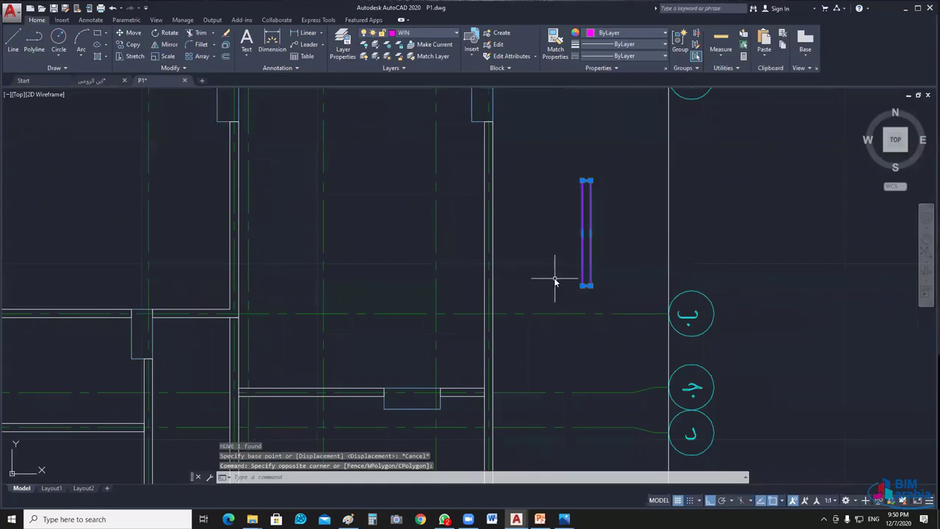
text(co)
key(Return)
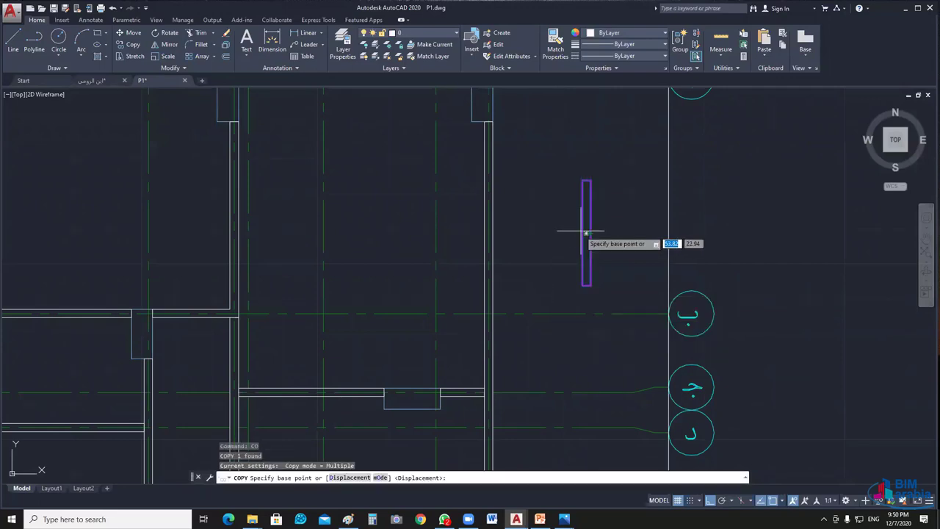
key(Escape)
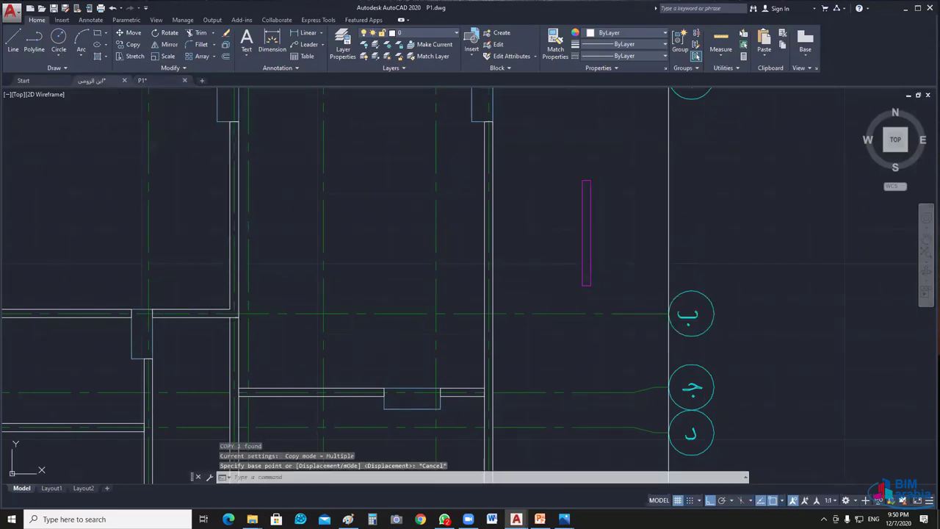
key(ctrl+Tab)
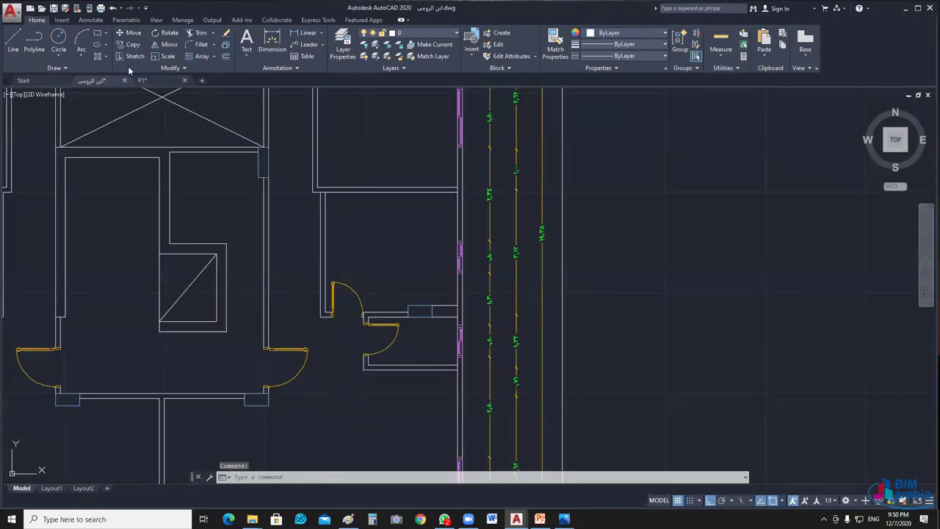
Step: Back in P1.dwg, copy the WIN window rectangle onto the right exterior wall
click(151, 81)
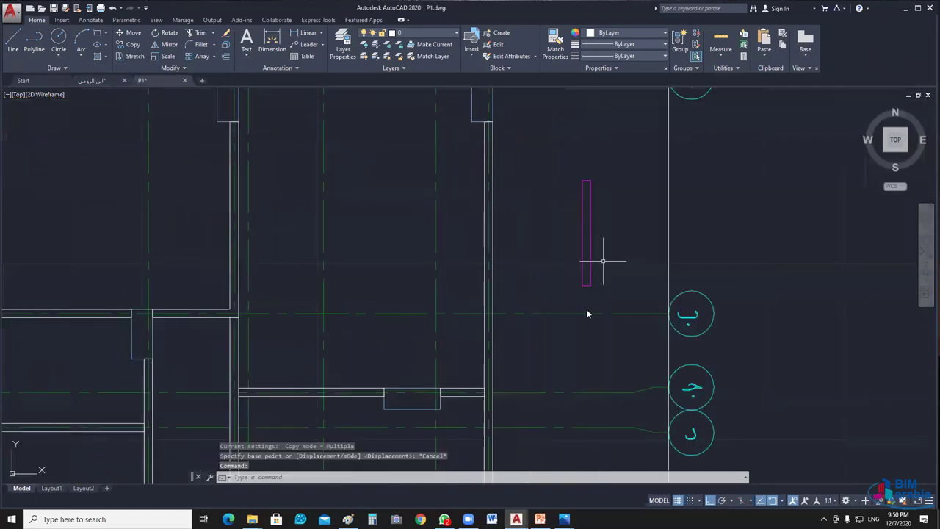
middle_drag(597, 288, 587, 311)
text(co)
key(Return)
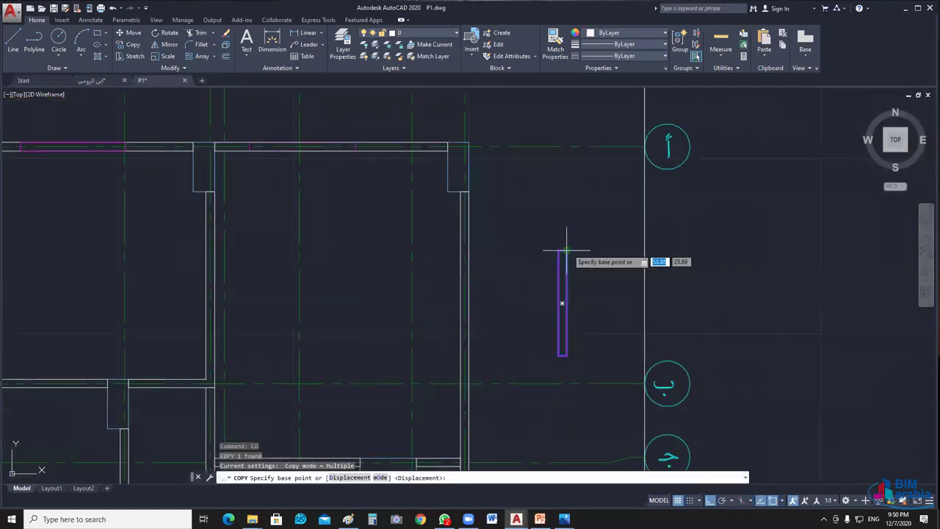
click(566, 251)
click(468, 142)
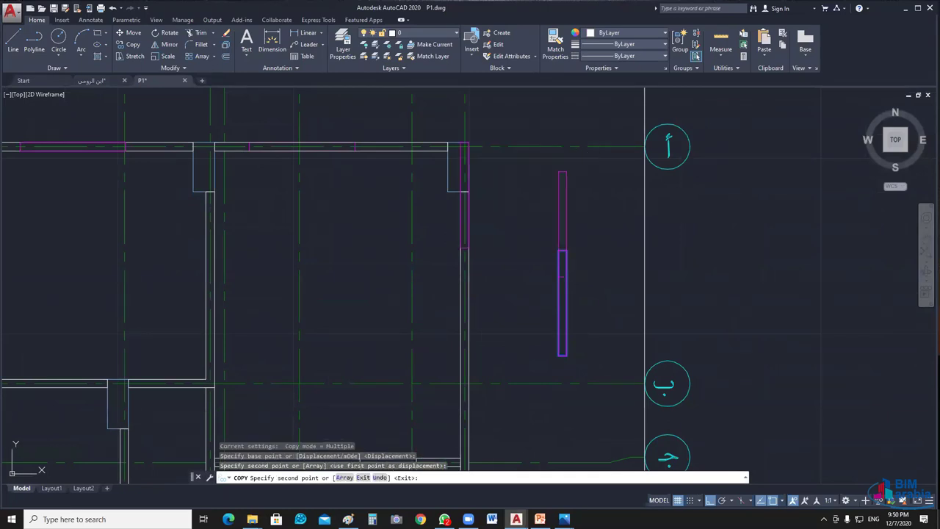
key(Escape)
Step: Move the copied window down the wall by 1.85
text(m)
key(Return)
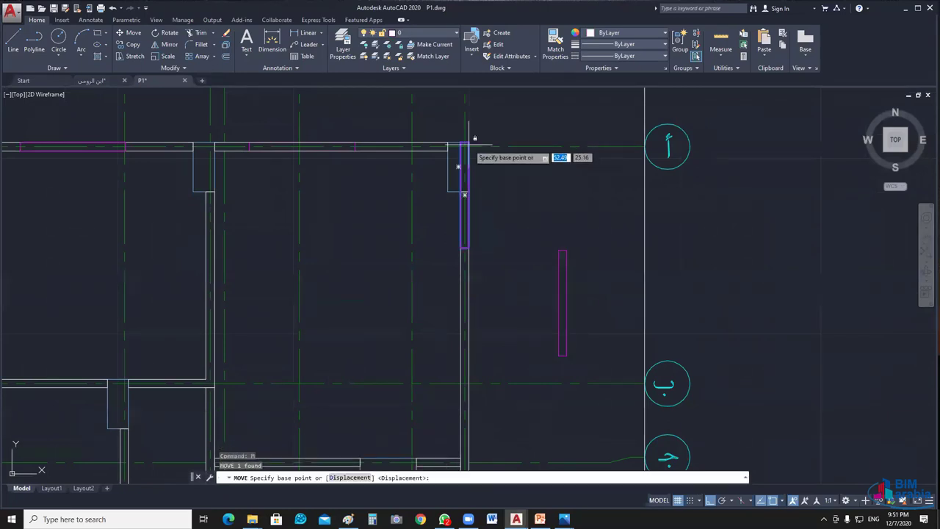
click(467, 142)
text(1)
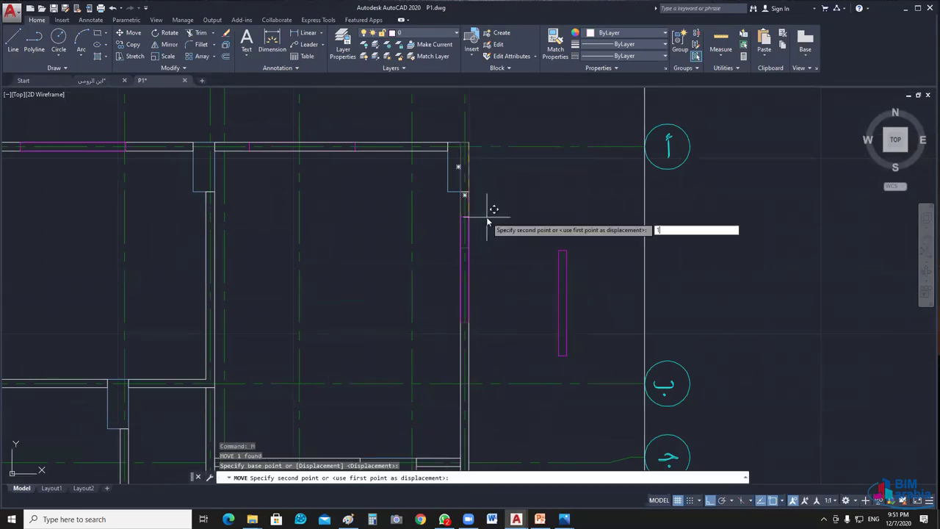
text(.85)
key(Return)
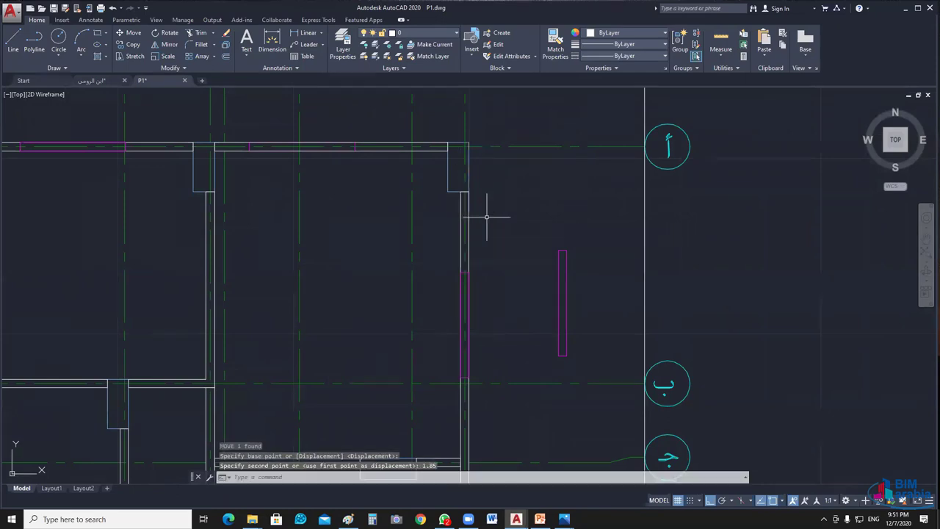
Step: Check the ابن الرومي reference drawing, then reselect the original window rectangle in P1
middle_drag(526, 281, 510, 214)
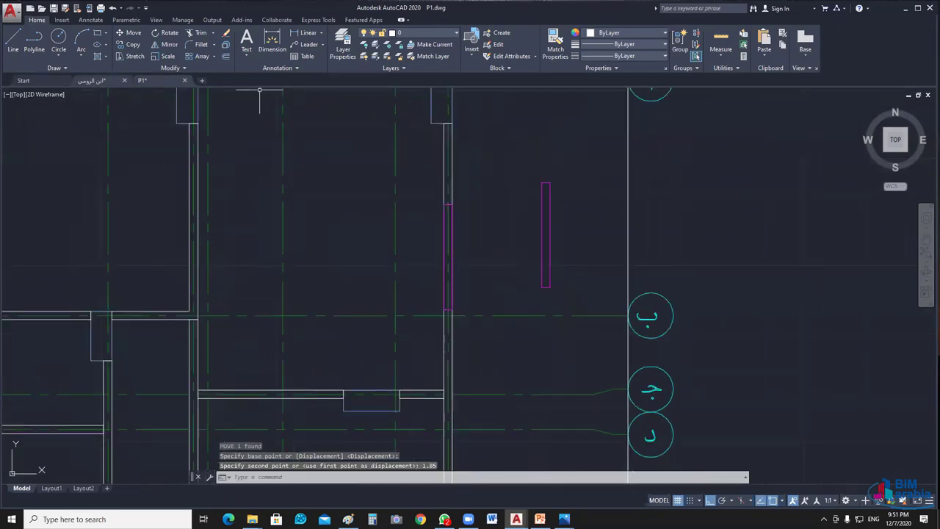
click(92, 80)
scroll(485, 309, up, 2)
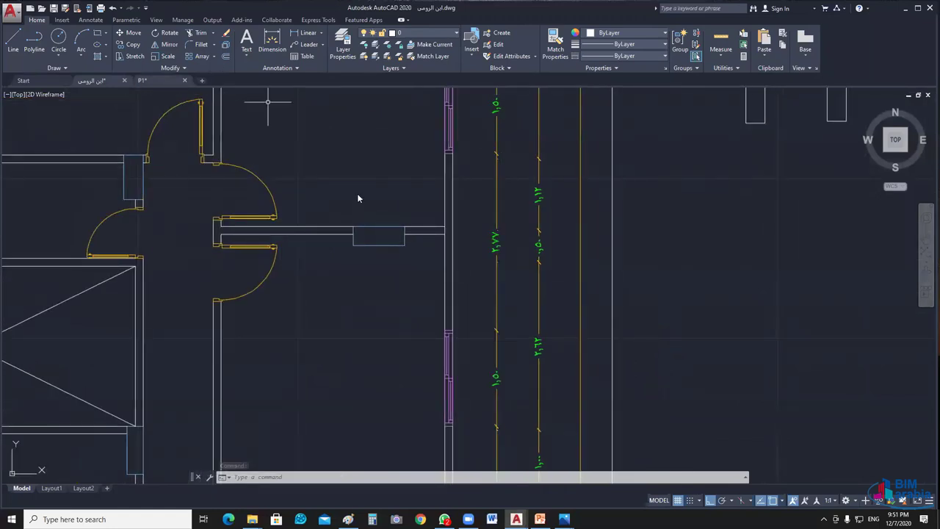
key(ctrl+Tab)
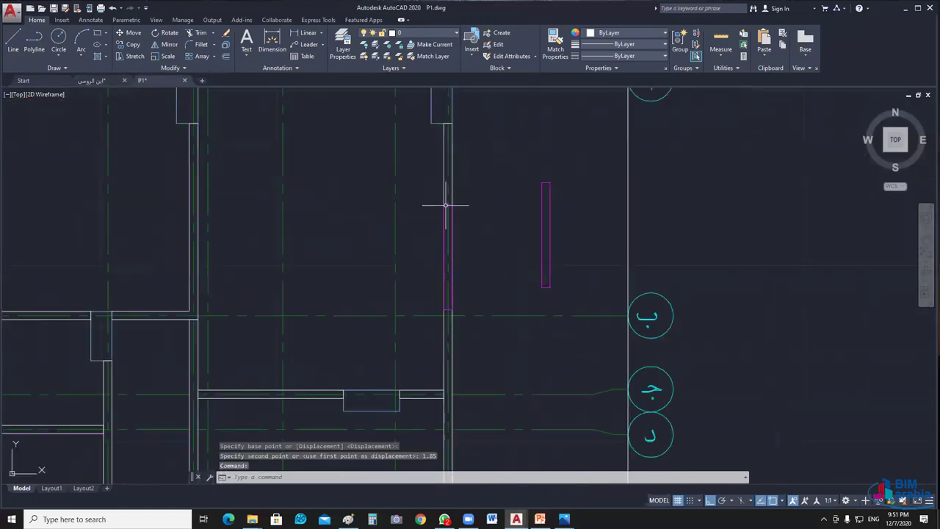
middle_drag(451, 220, 456, 178)
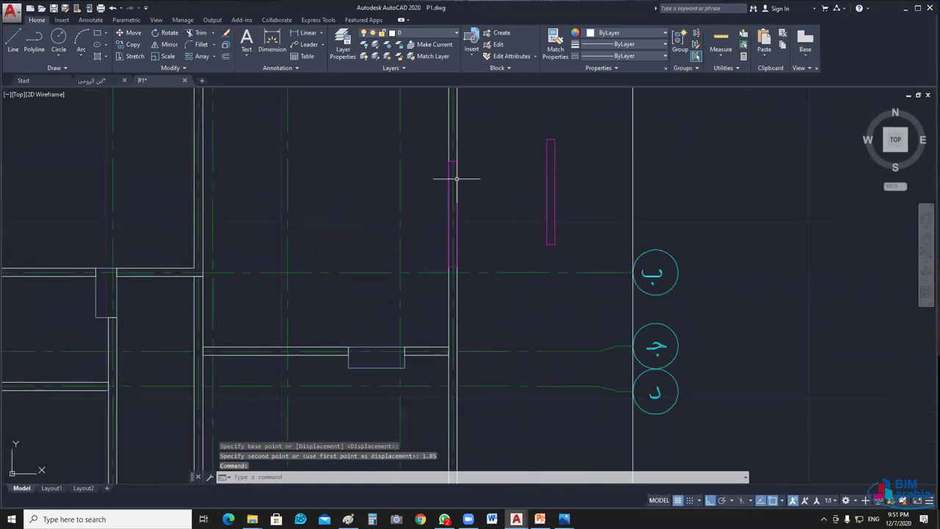
click(570, 154)
click(511, 218)
middle_drag(510, 217, 509, 184)
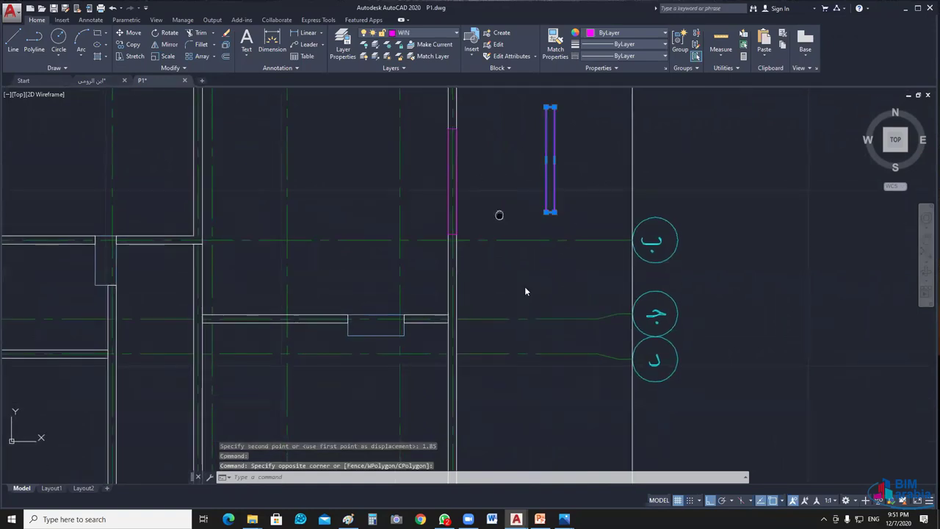
Step: Copy the window rectangle again as a second window on the right wall
text(co)
key(Return)
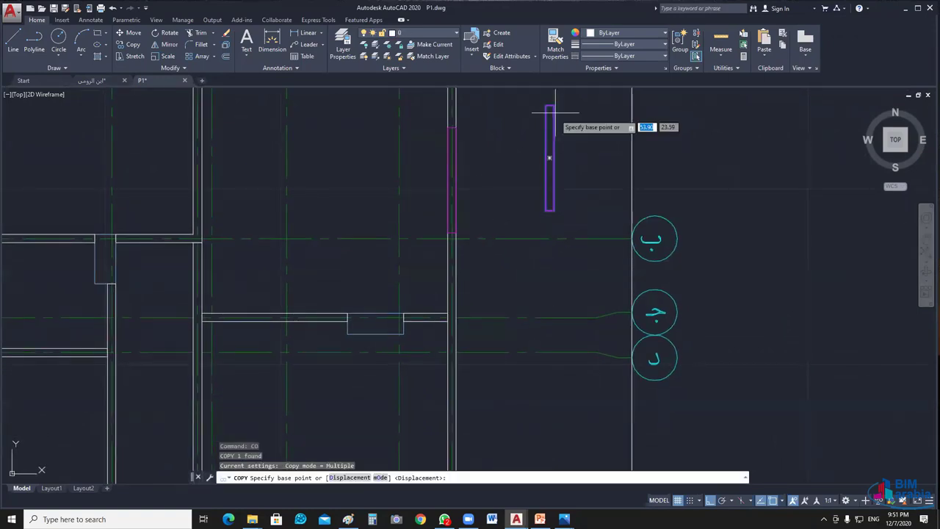
click(550, 108)
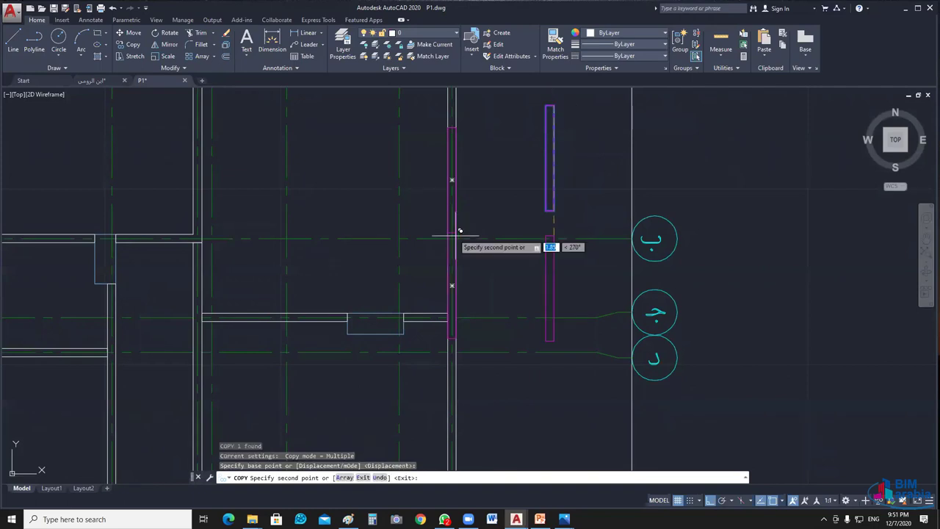
middle_drag(460, 232, 505, 219)
key(Escape)
Step: Move the second window copy down the wall by 2.77
click(463, 205)
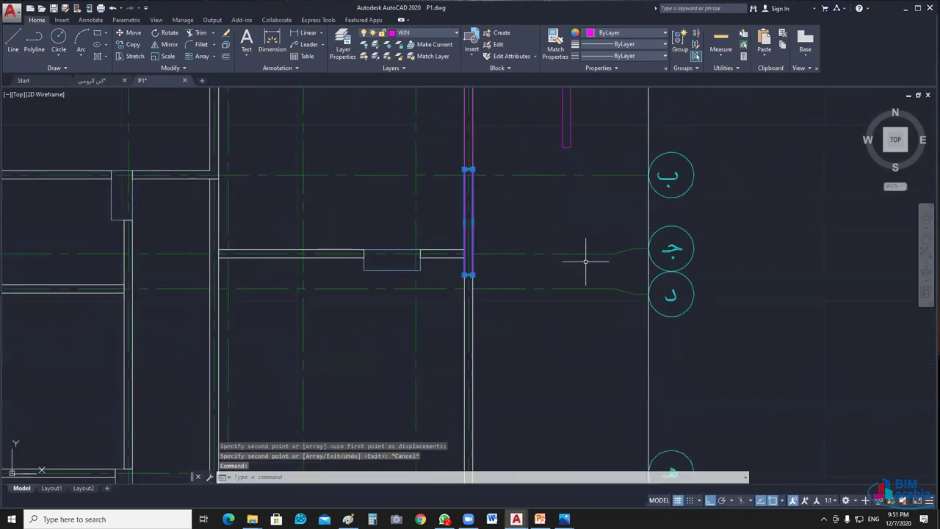
text(m)
key(Return)
click(468, 171)
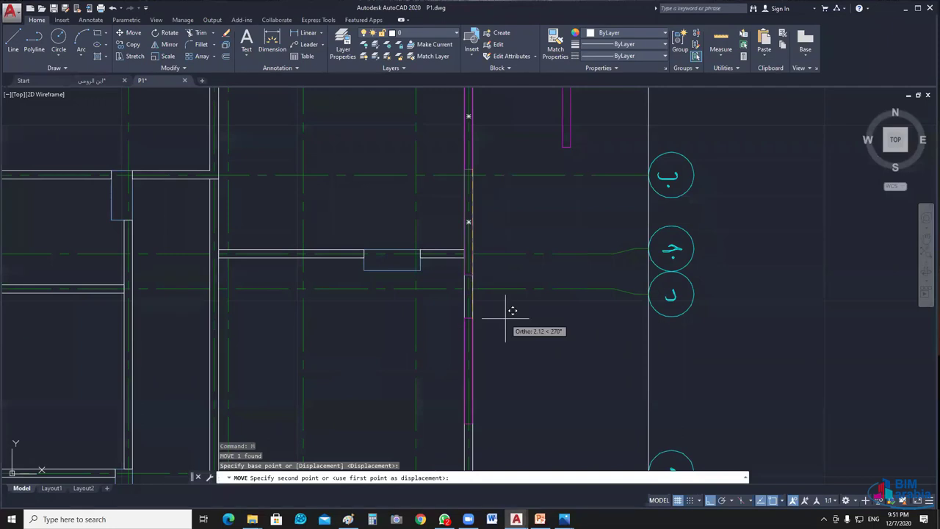
text(2.77)
key(Return)
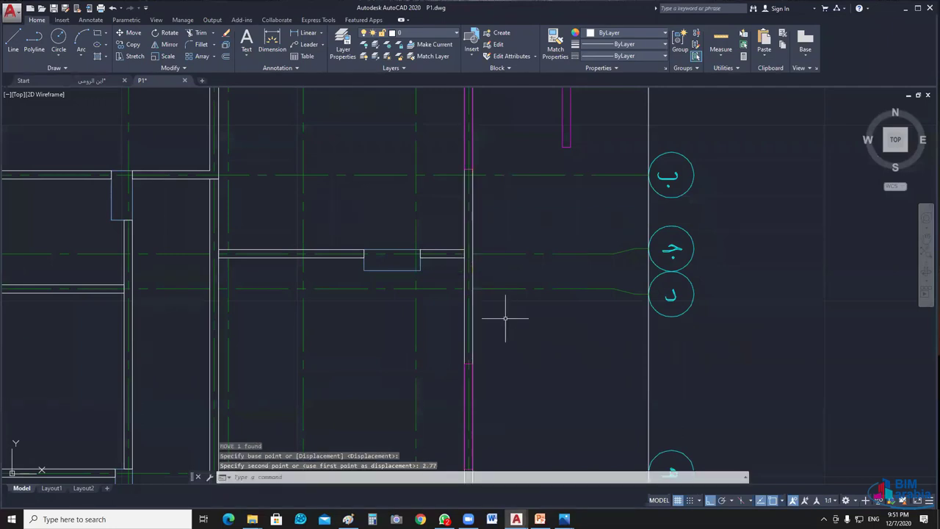
Step: Draw a new thin rectangle of 0.12 by 0.8 (@.12,.8) near the right wall
key(Escape)
scroll(540, 324, down, 4)
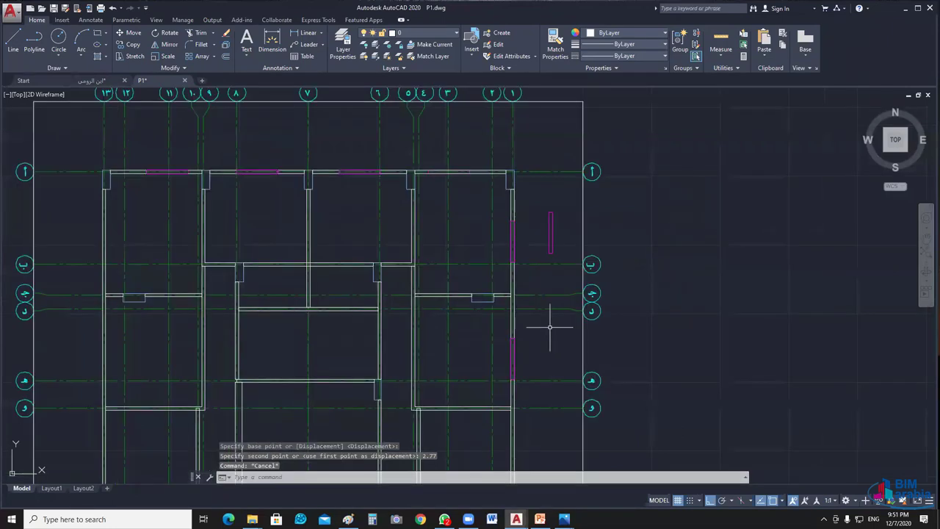
mouse_move(549, 326)
middle_down()
mouse_move(536, 321)
mouse_move(541, 250)
mouse_move(516, 354)
middle_up()
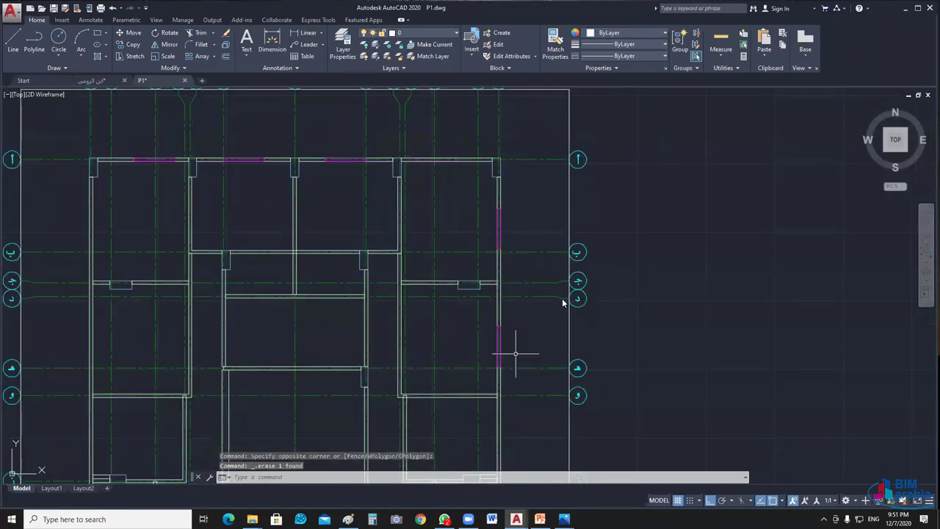
scroll(515, 355, up, 3)
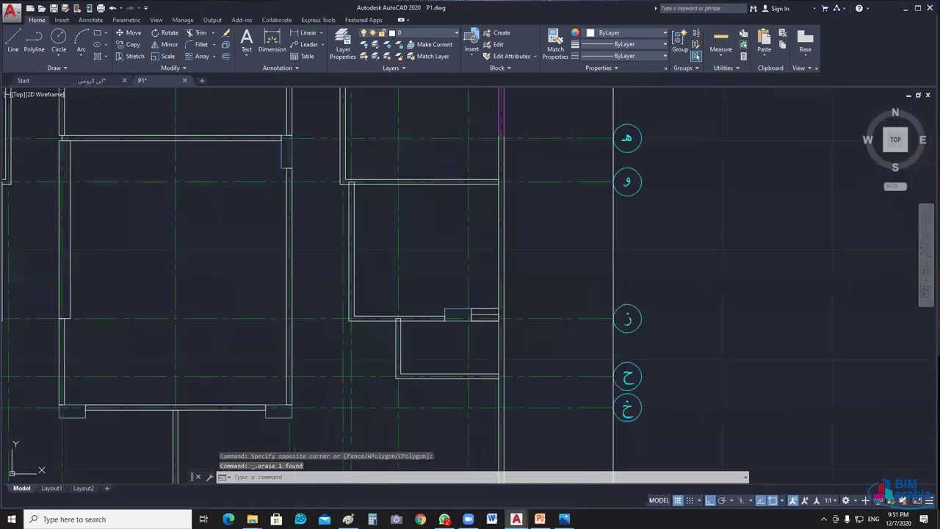
scroll(537, 360, up, 2)
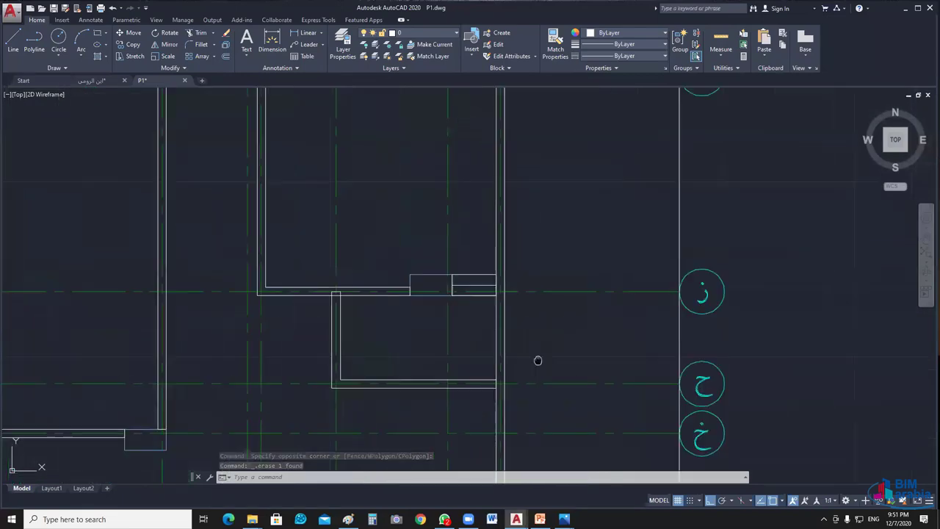
middle_drag(538, 360, 526, 335)
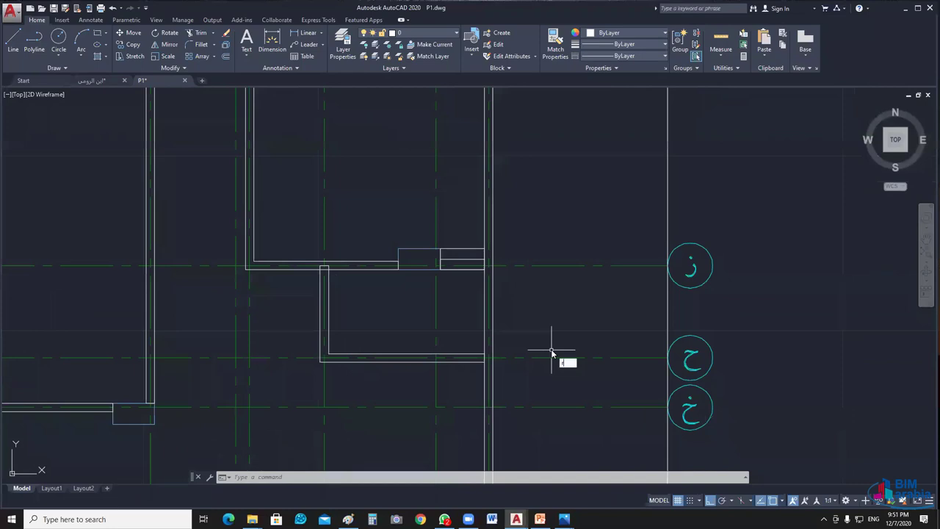
key(Return)
click(541, 329)
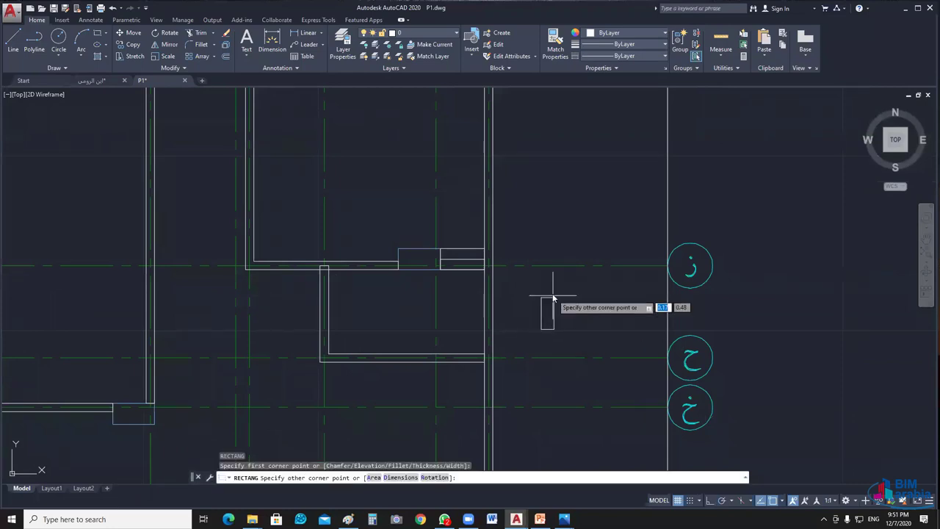
text(@.12,.8)
key(Return)
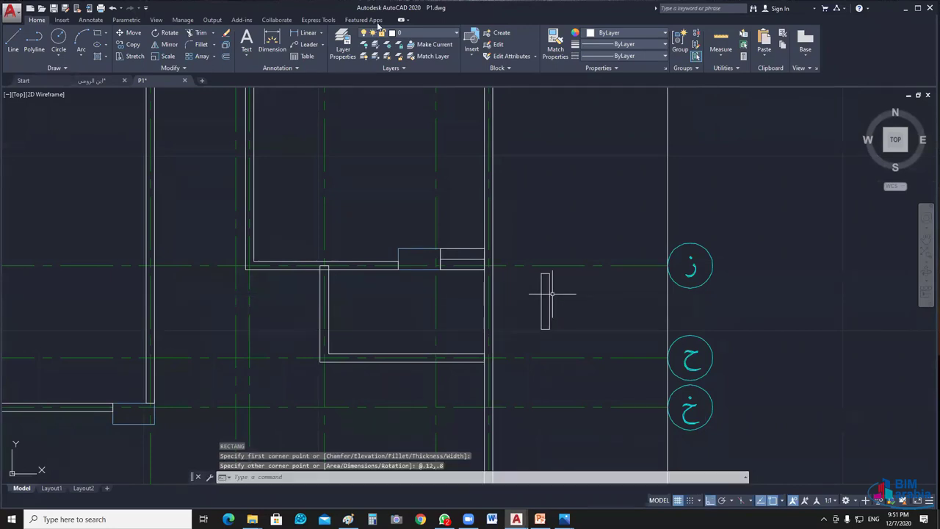
Step: Put the thin rectangle on the WIN layer so it turns magenta
click(445, 139)
click(562, 334)
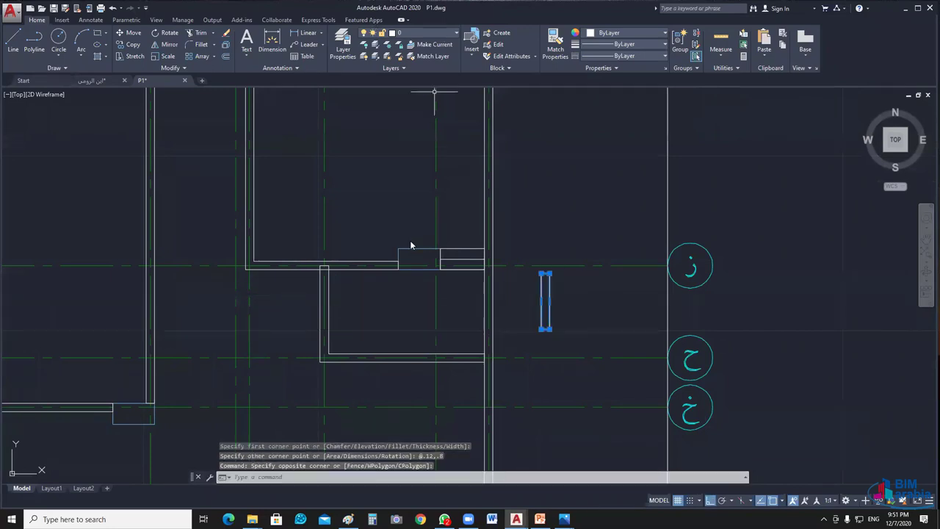
click(433, 32)
click(412, 111)
key(Escape)
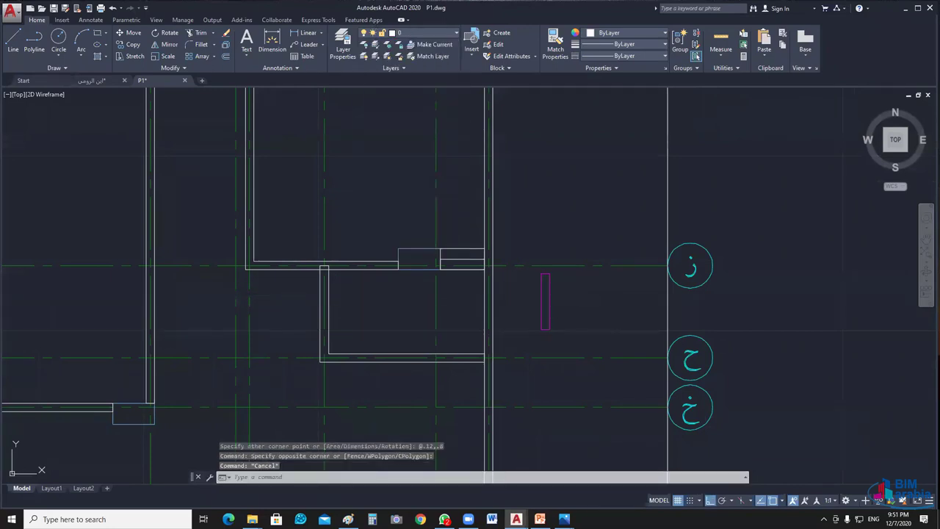
Step: Drag the magenta window into the wall between its lines, comparing with the reference drawing
drag(514, 257, 606, 317)
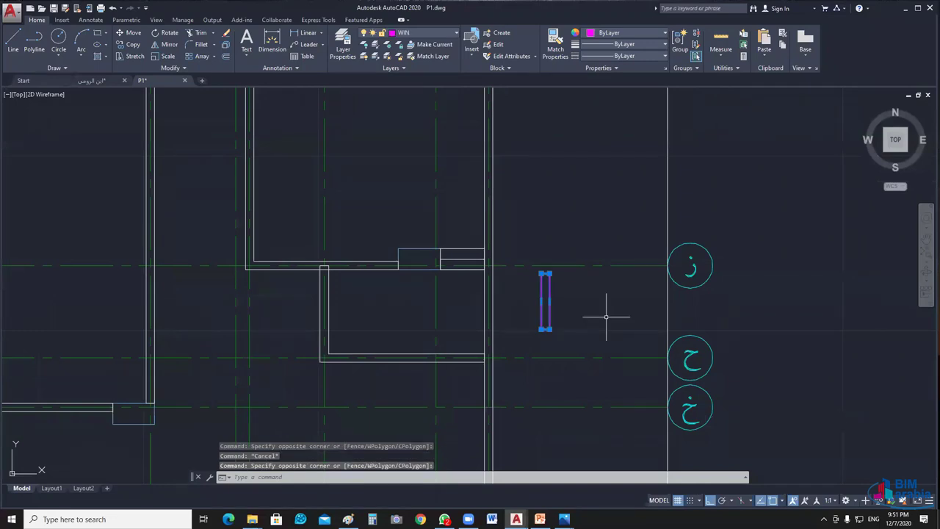
scroll(606, 317, up, 2)
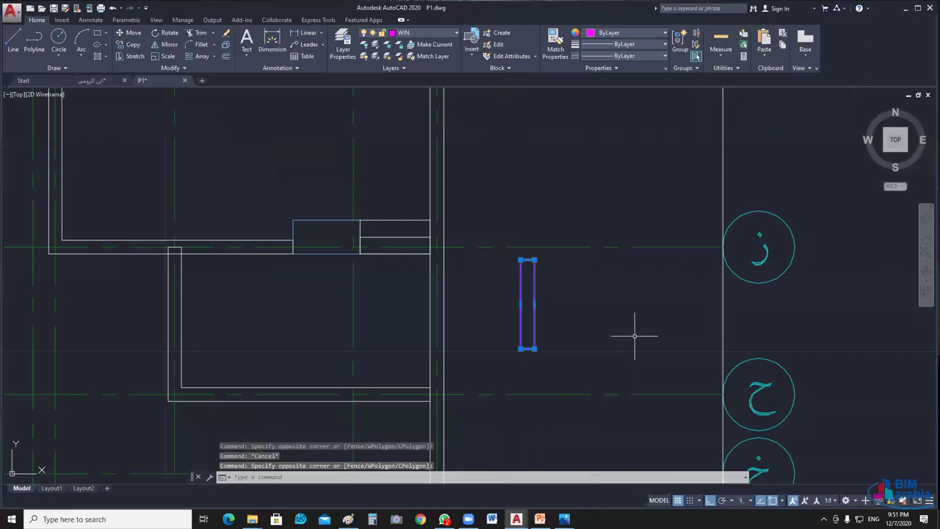
drag(527, 262, 435, 289)
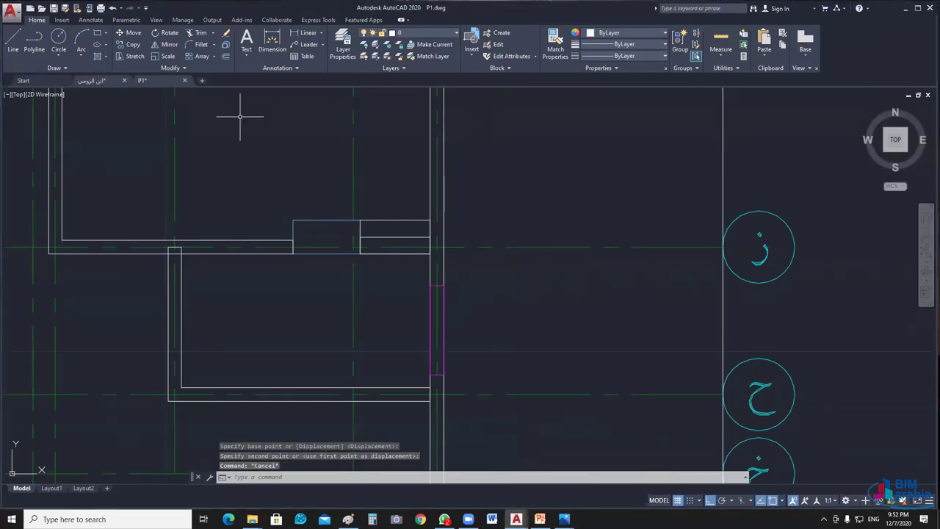
key(ctrl+Tab)
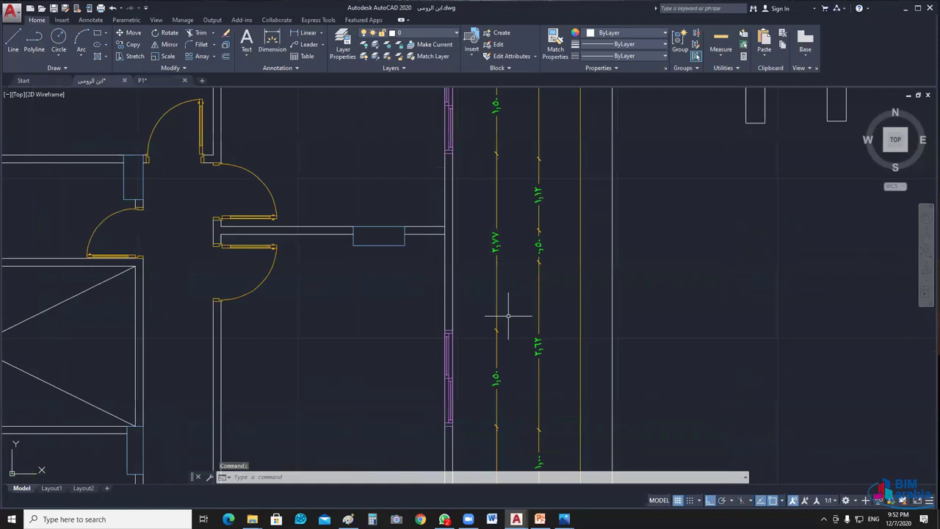
mouse_move(508, 316)
middle_down()
mouse_move(527, 176)
mouse_move(467, 204)
mouse_move(467, 226)
middle_up()
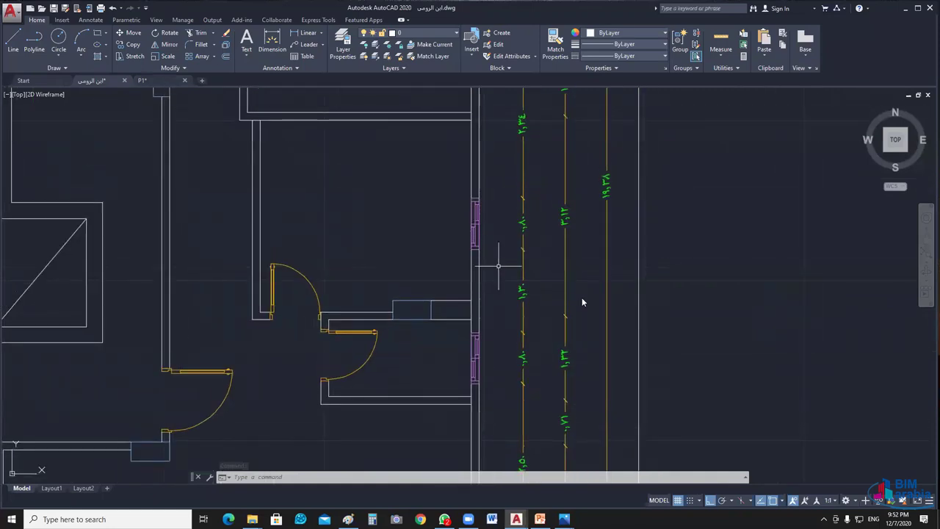
key(ctrl+Tab)
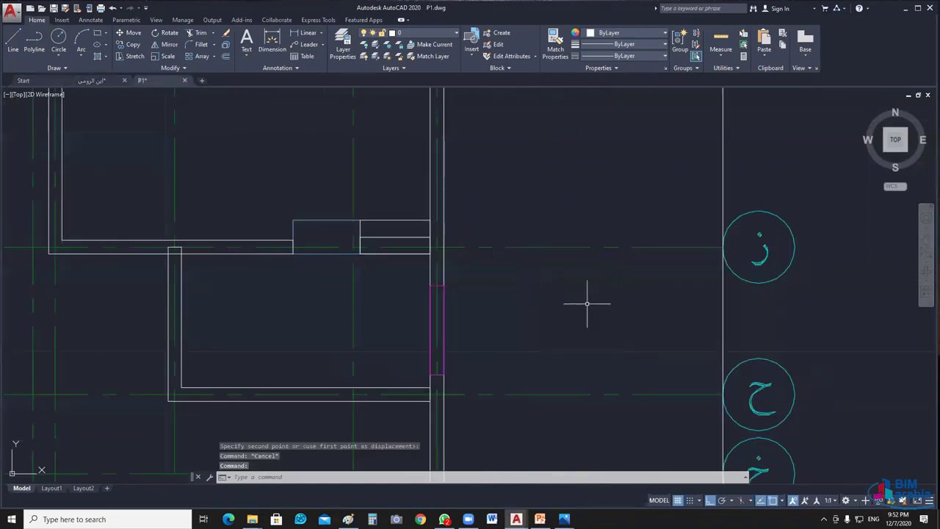
Step: Select the right-wall window and begin moving it from its top end, then cancel
middle_drag(479, 292, 493, 267)
click(443, 260)
middle_drag(549, 313, 559, 347)
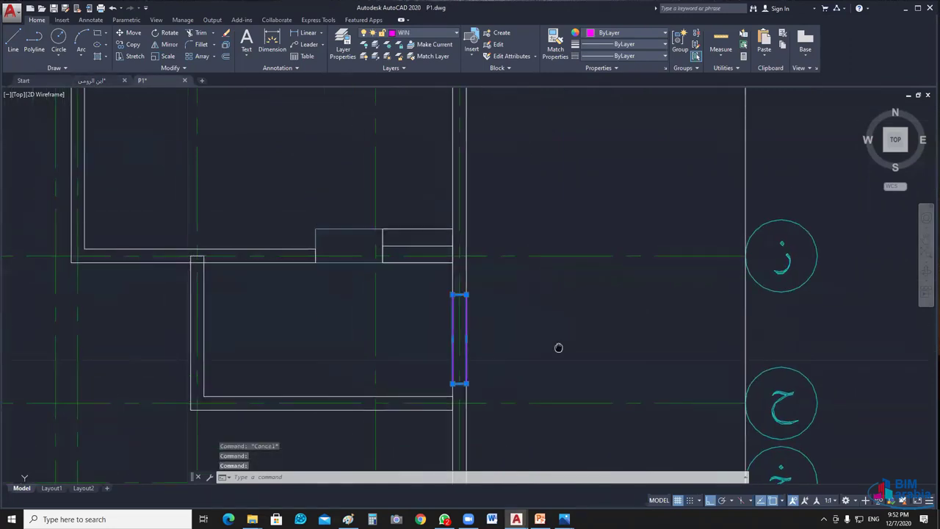
scroll(558, 348, down, 2)
text(m)
key(Return)
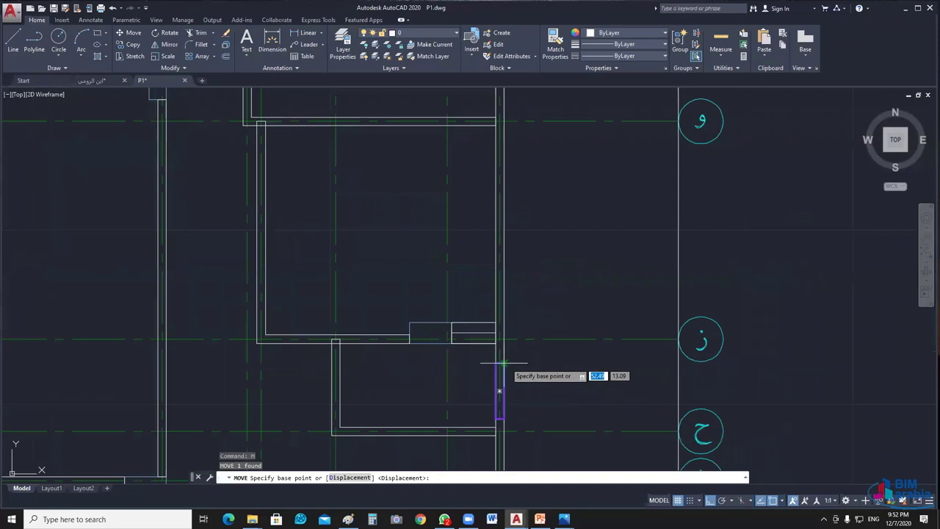
click(499, 359)
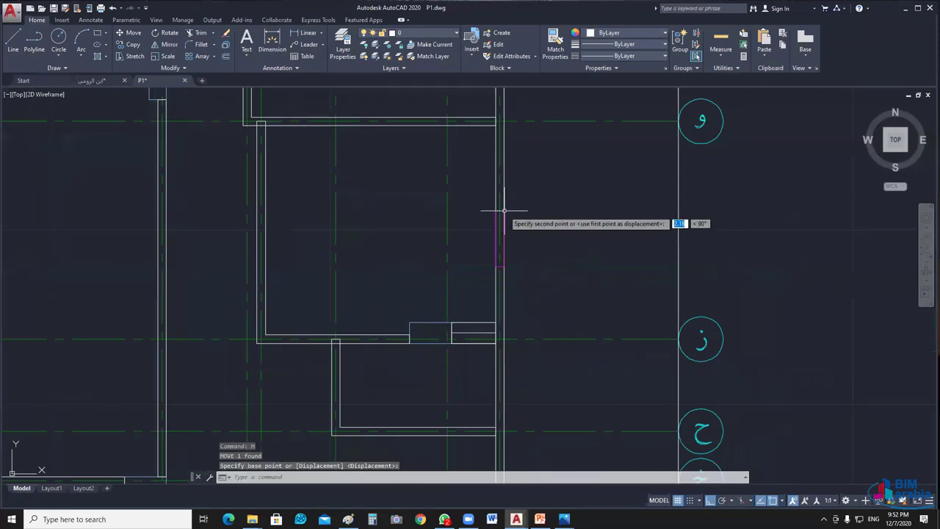
key(Escape)
scroll(526, 324, down, 3)
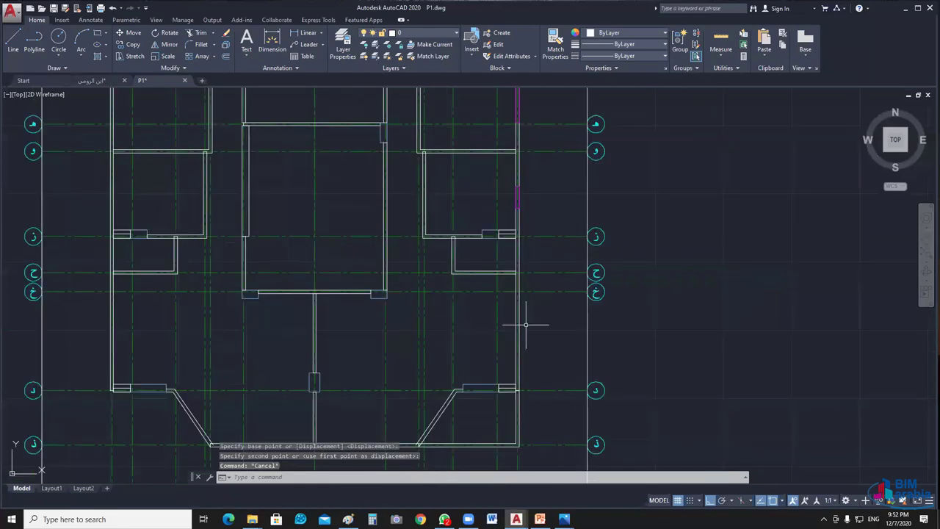
Step: Copy the window from its top end to a higher point on the right exterior wall, then zoom out
scroll(556, 287, up, 4)
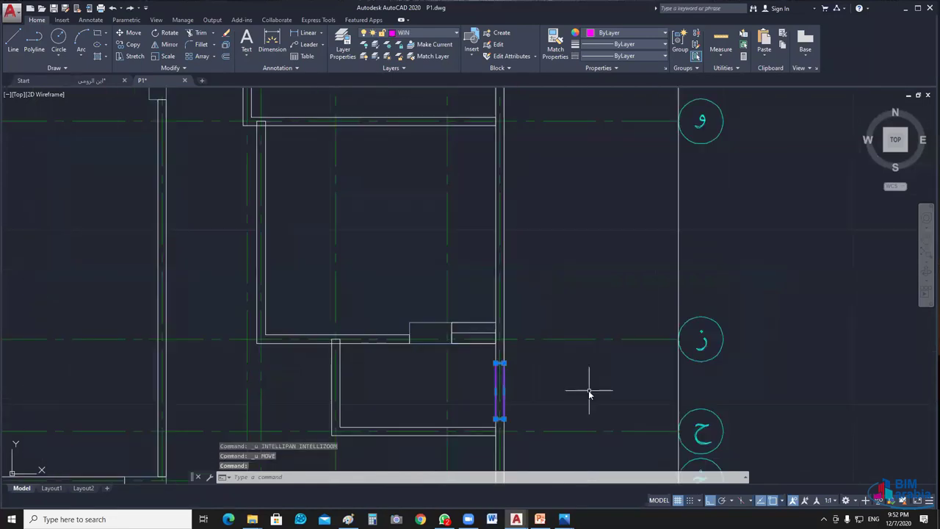
text(co)
key(Return)
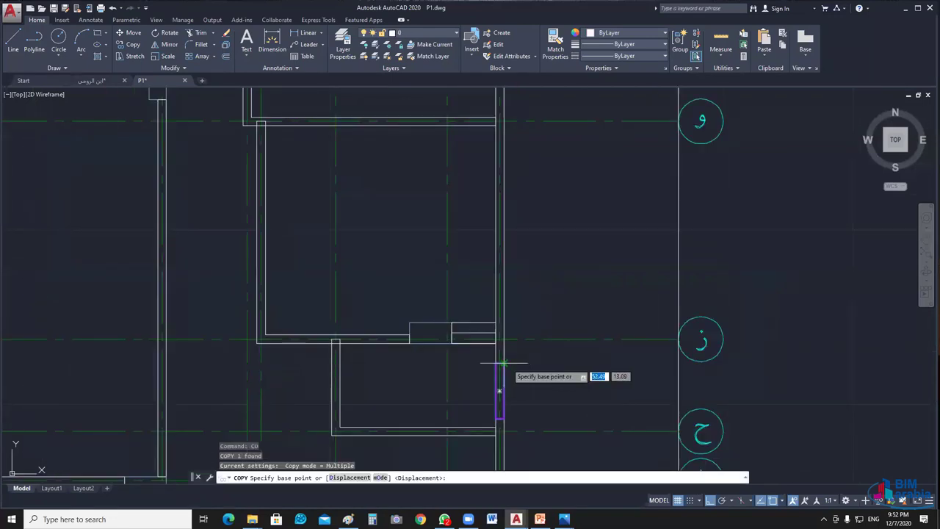
click(501, 362)
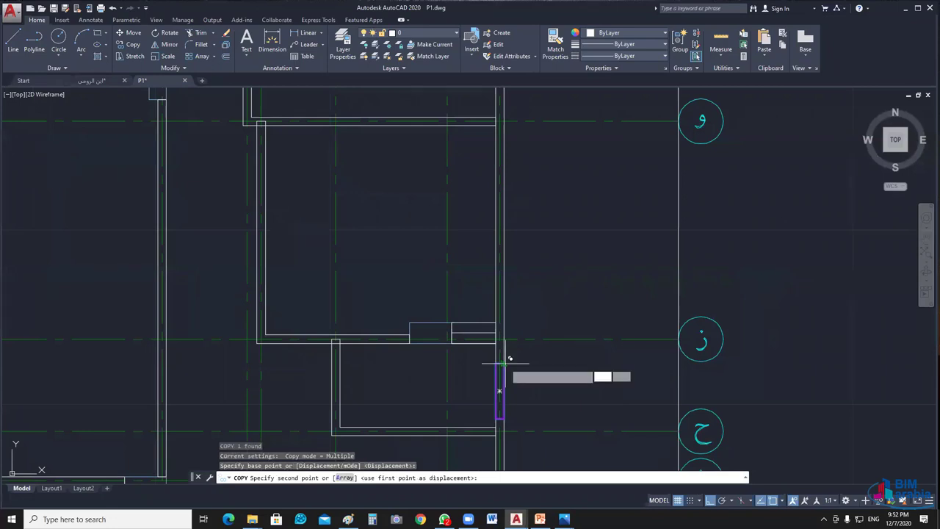
click(501, 219)
key(Escape)
middle_drag(545, 458, 535, 335)
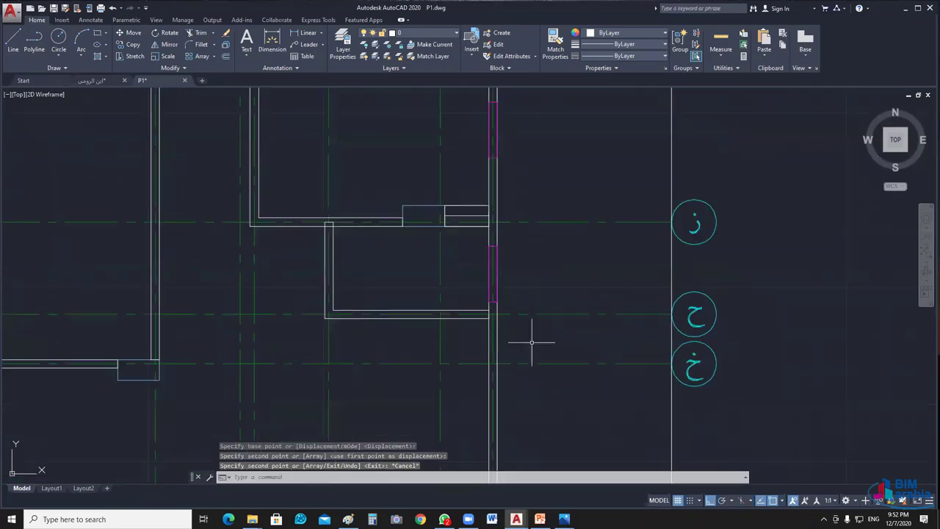
middle_drag(542, 441, 549, 210)
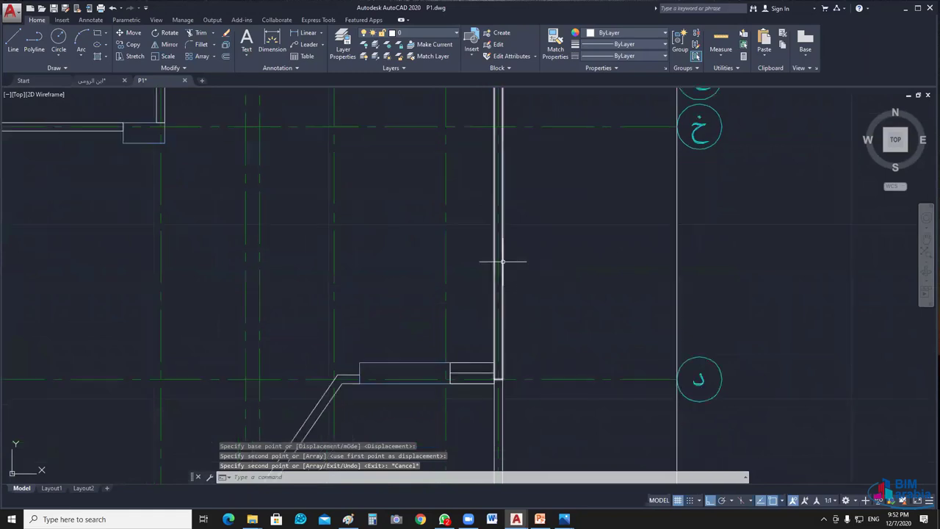
scroll(502, 261, down, 2)
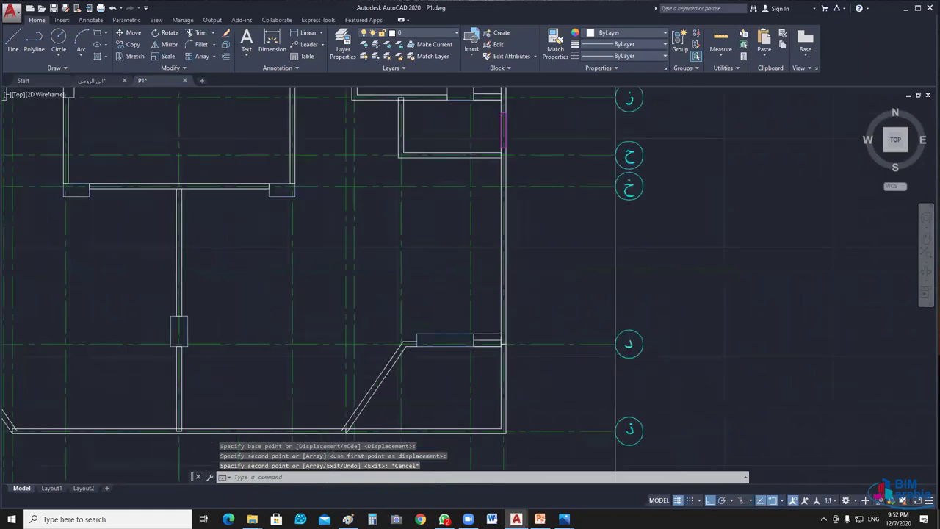
scroll(537, 166, down, 2)
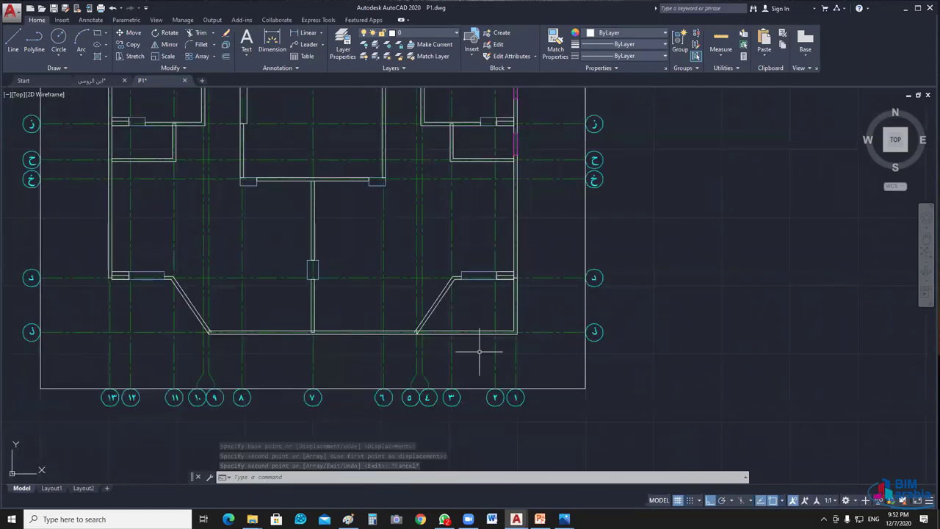
scroll(525, 294, down, 2)
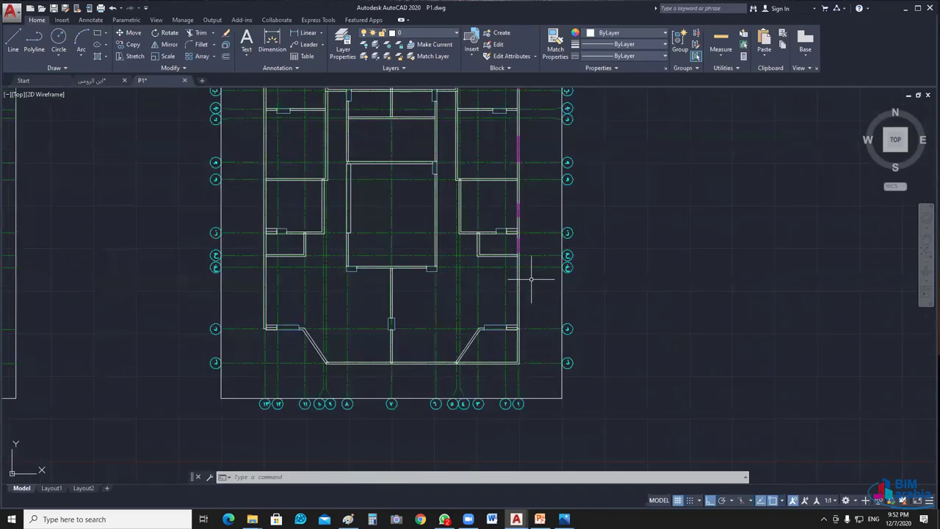
middle_drag(534, 162, 535, 320)
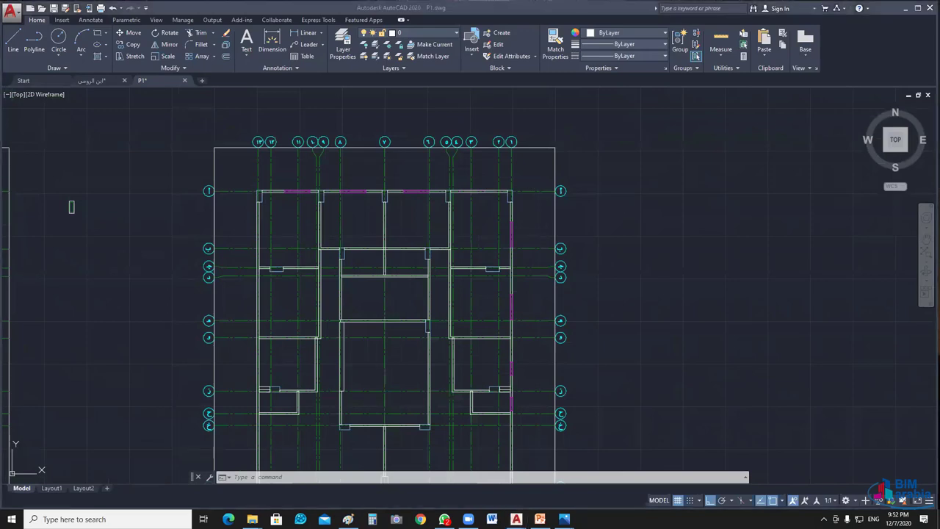
Step: Click in the drawing area to make the AutoCAD window active again
click(659, 245)
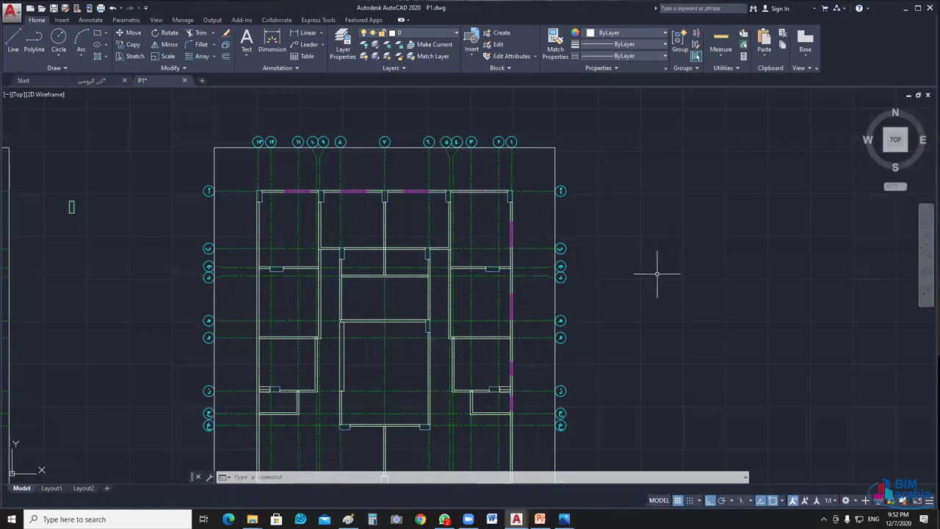
Step: Use Layer Off to hide the WIN, Ax and Col layers by picking their objects
click(363, 46)
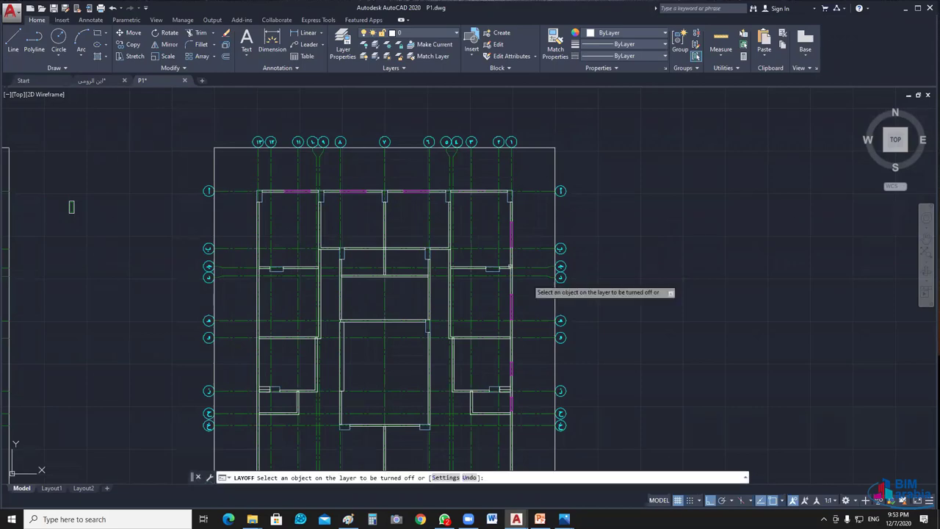
scroll(507, 236, up, 6)
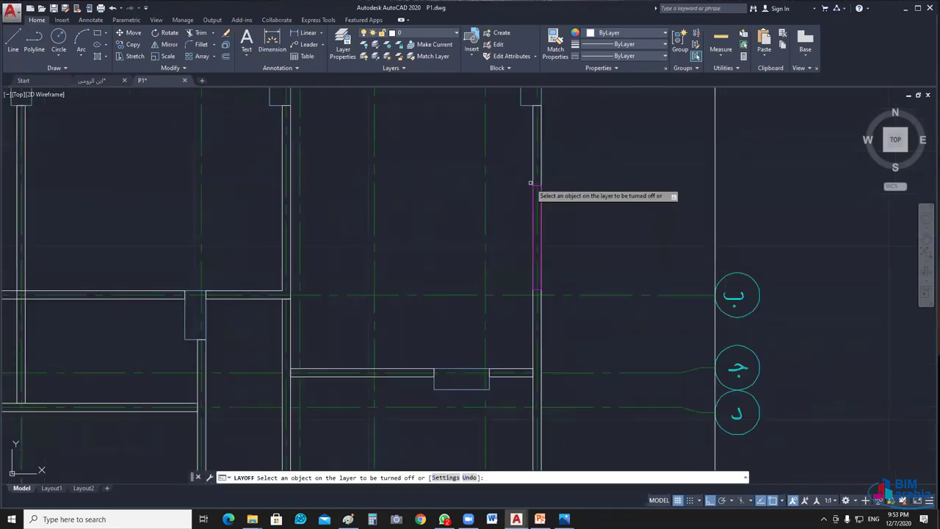
scroll(530, 182, up, 2)
click(537, 195)
scroll(620, 248, down, 3)
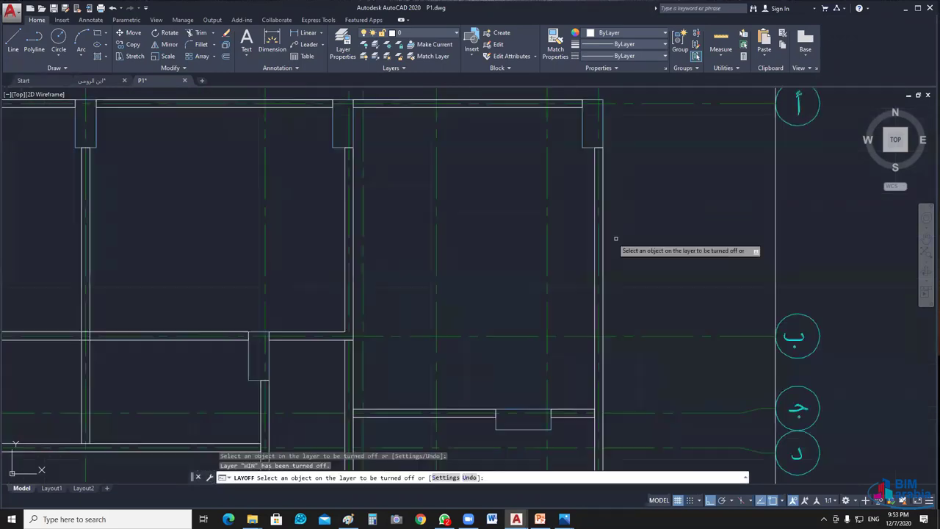
click(623, 152)
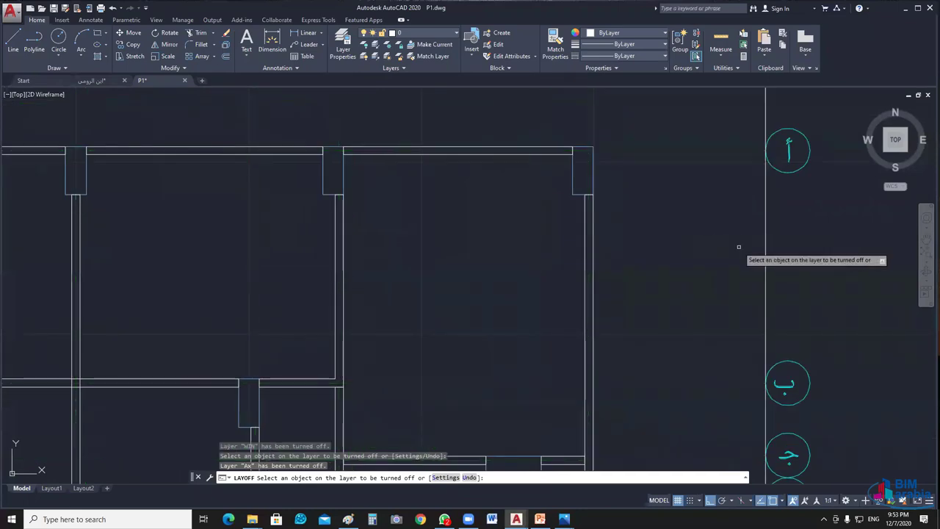
scroll(636, 208, down, 3)
scroll(637, 208, up, 3)
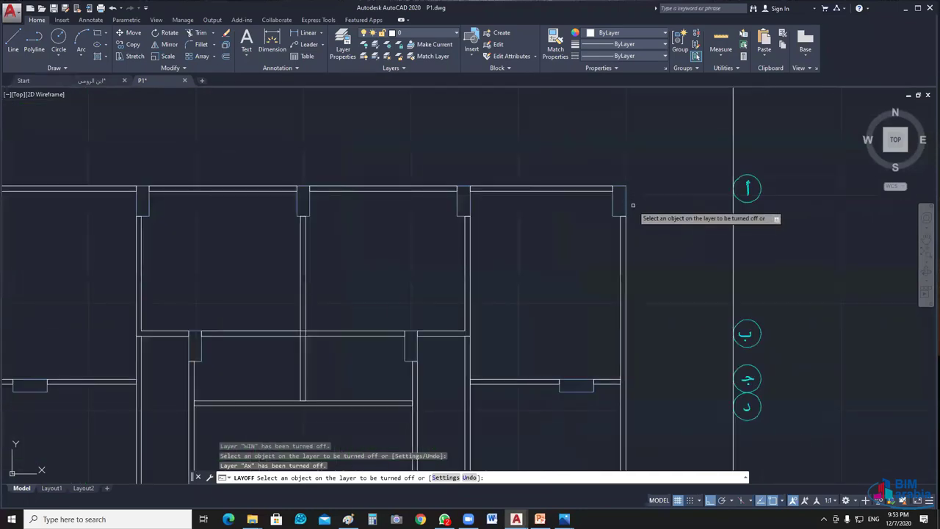
click(624, 205)
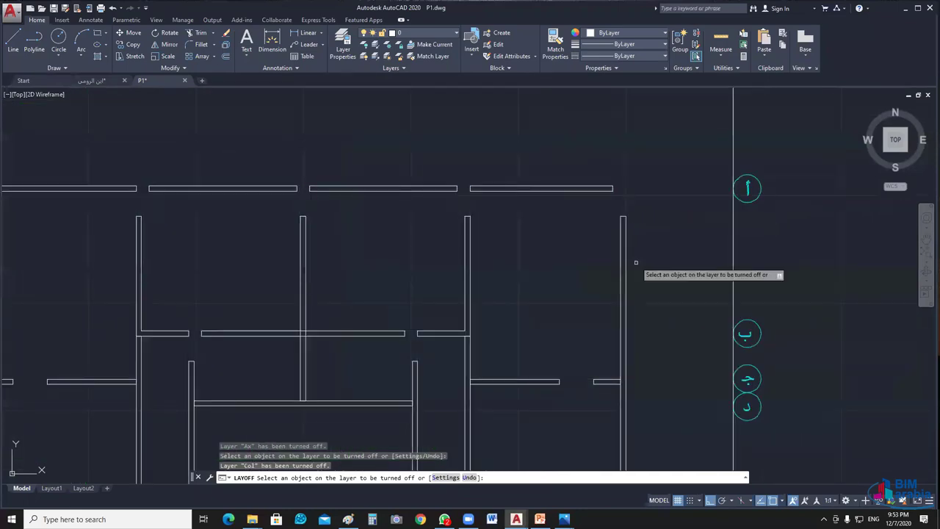
middle_drag(636, 262, 632, 215)
key(Escape)
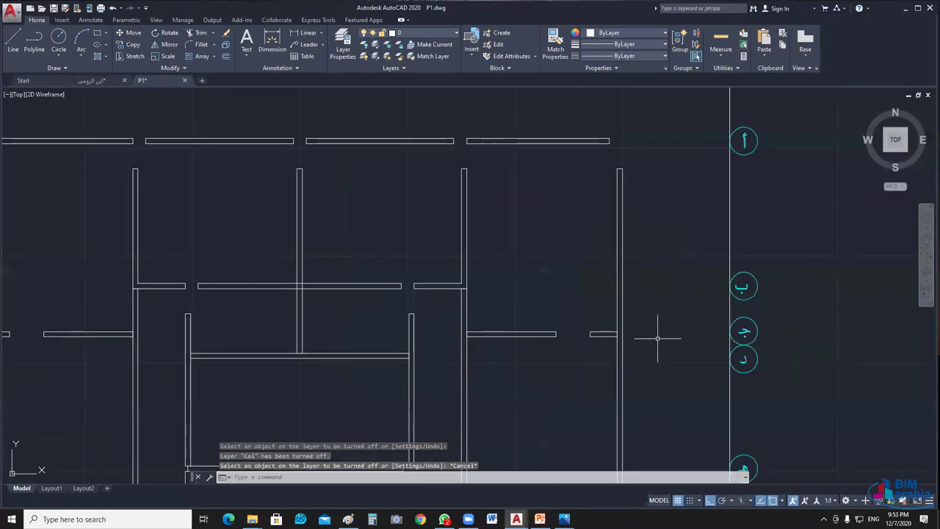
Step: Turn off the AXIS_TAG layer by picking an axis bubble
scroll(657, 337, down, 4)
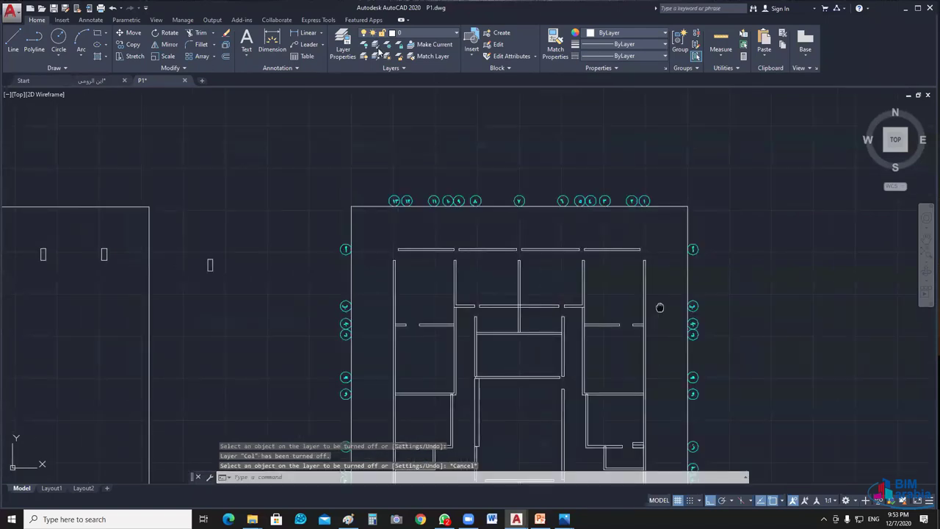
scroll(537, 220, up, 3)
scroll(661, 267, up, 2)
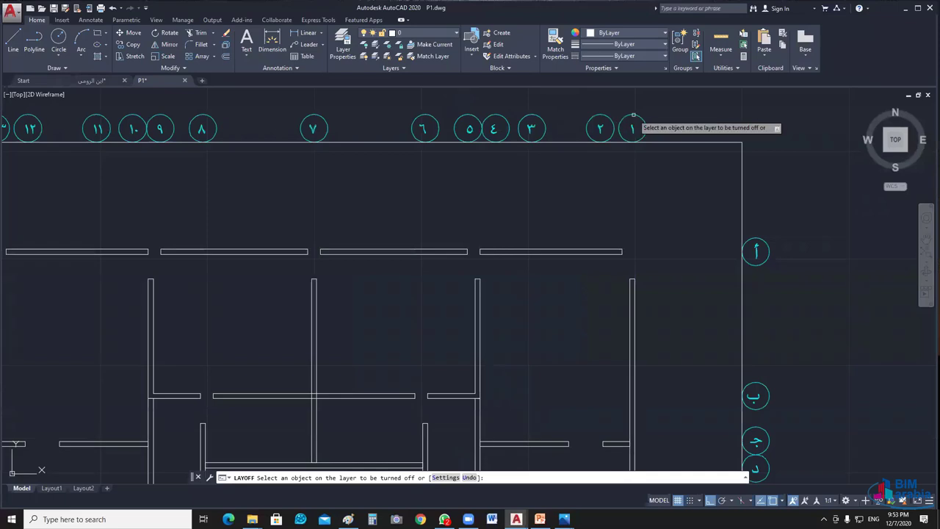
click(631, 128)
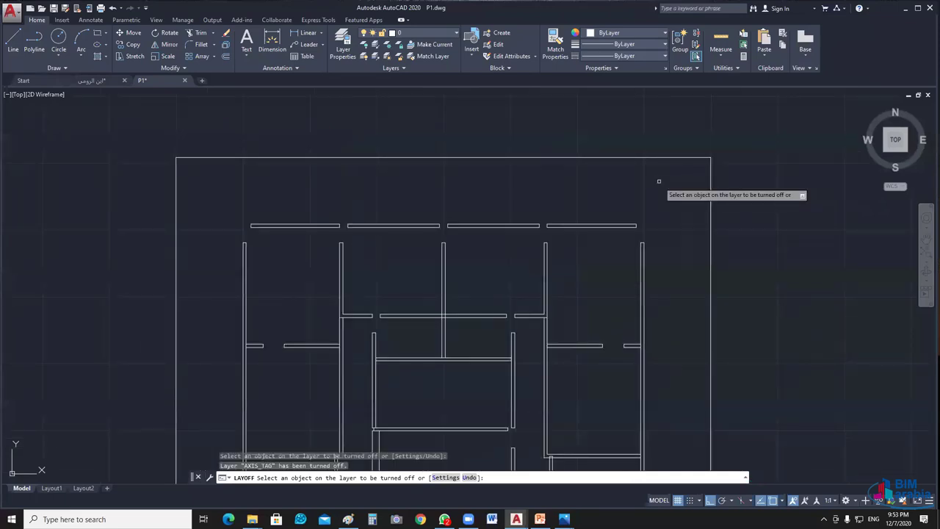
key(Escape)
scroll(661, 176, down, 2)
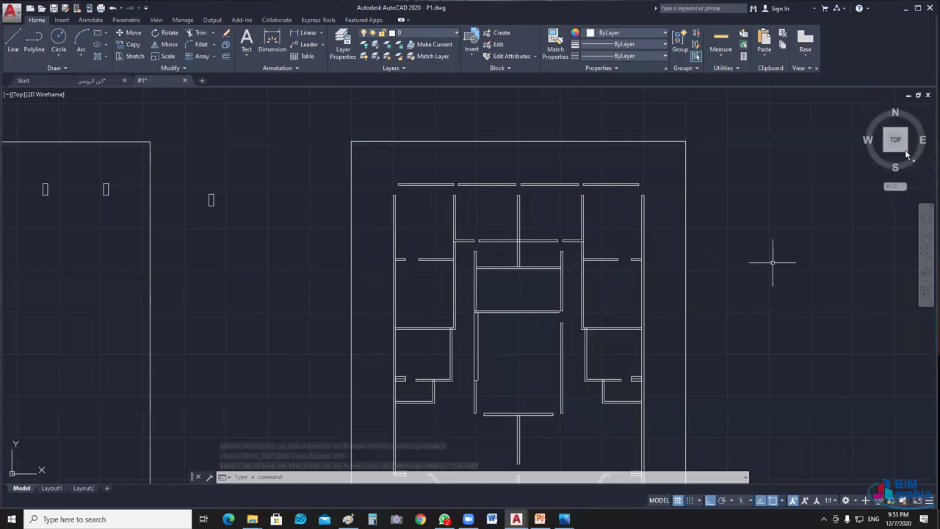
Step: Switch to SE Isometric view and select the walls with several crossing windows
click(908, 154)
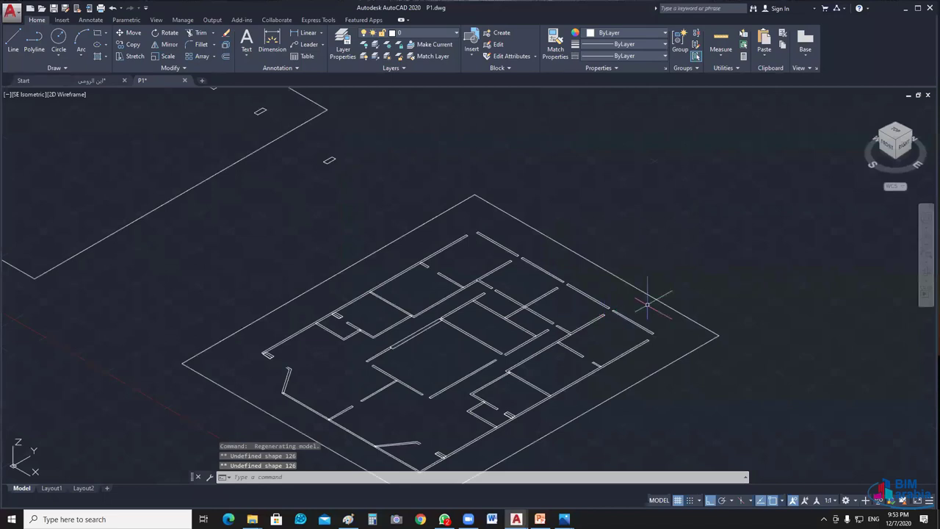
click(647, 304)
click(365, 411)
scroll(508, 270, up, 3)
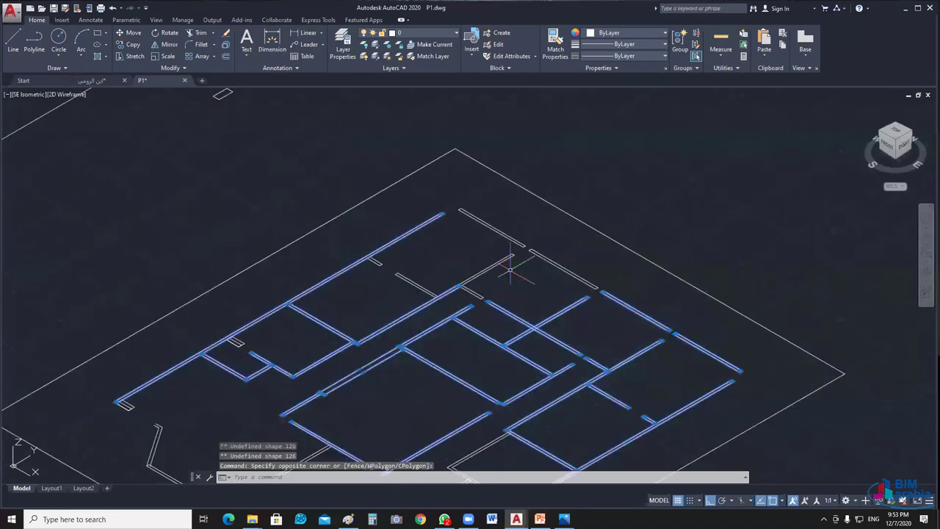
middle_drag(380, 359, 506, 268)
click(361, 244)
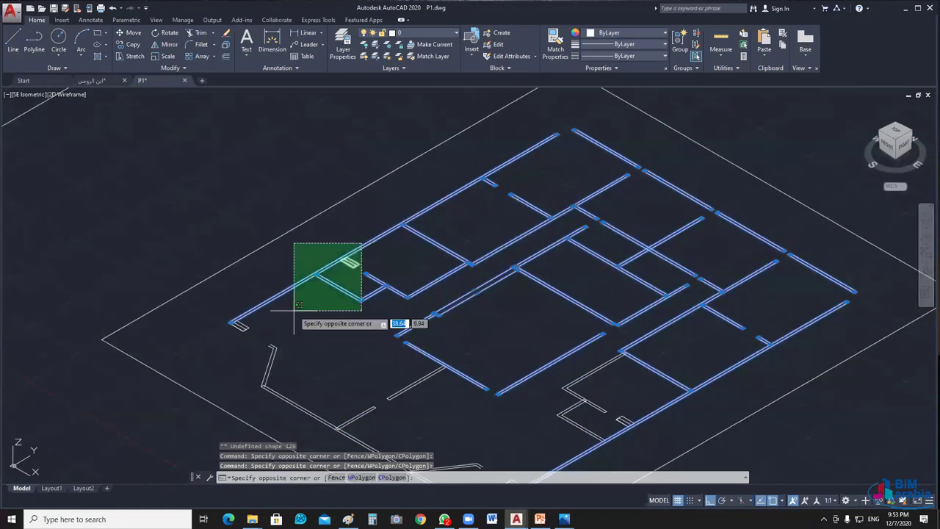
click(294, 310)
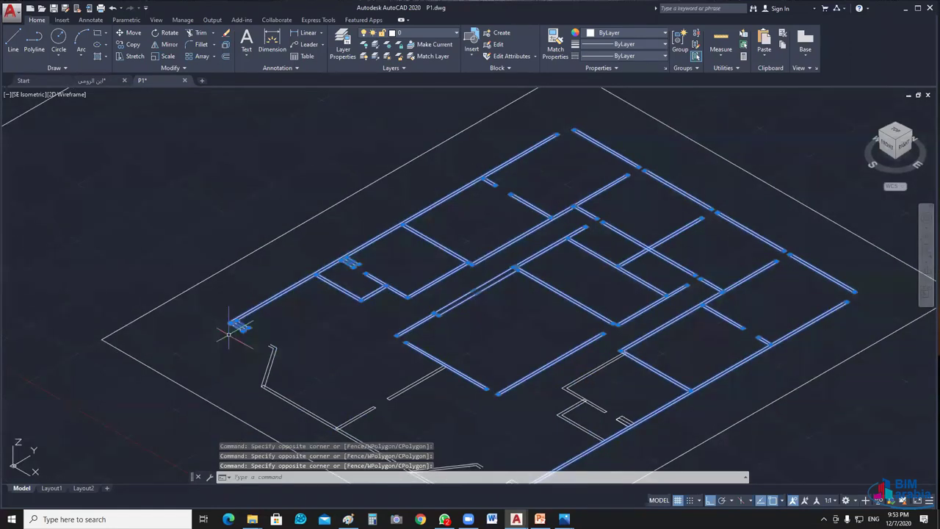
middle_drag(378, 443, 269, 351)
click(242, 363)
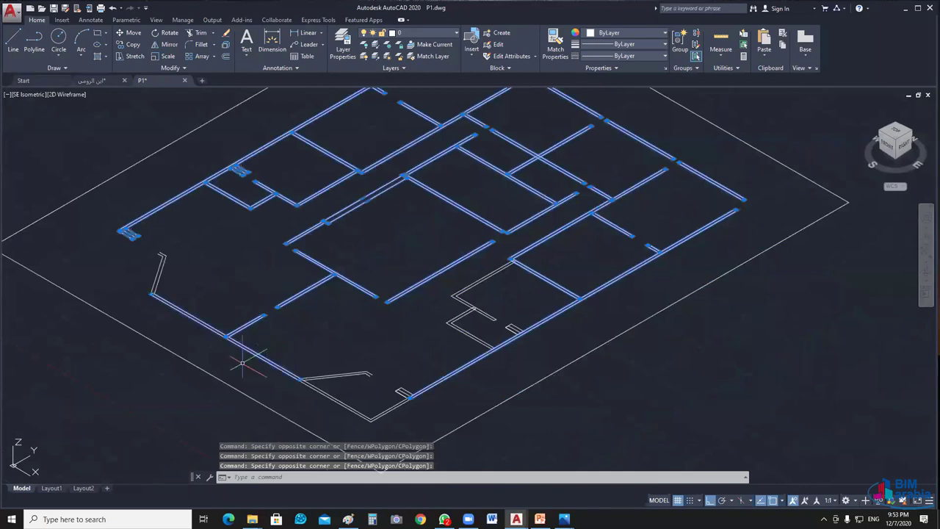
click(487, 288)
click(419, 328)
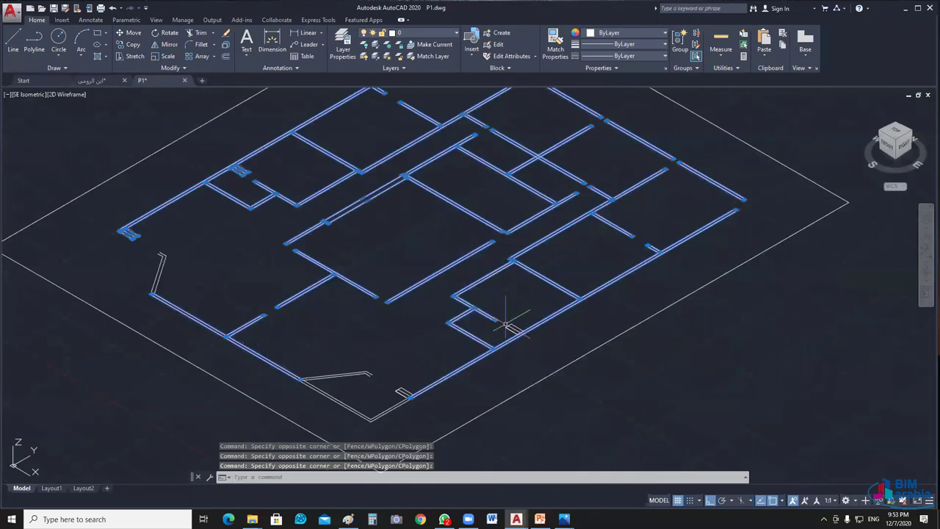
Step: Run EXTR on the selected walls and cancel after the unsupported objects are rejected
scroll(506, 324, up, 4)
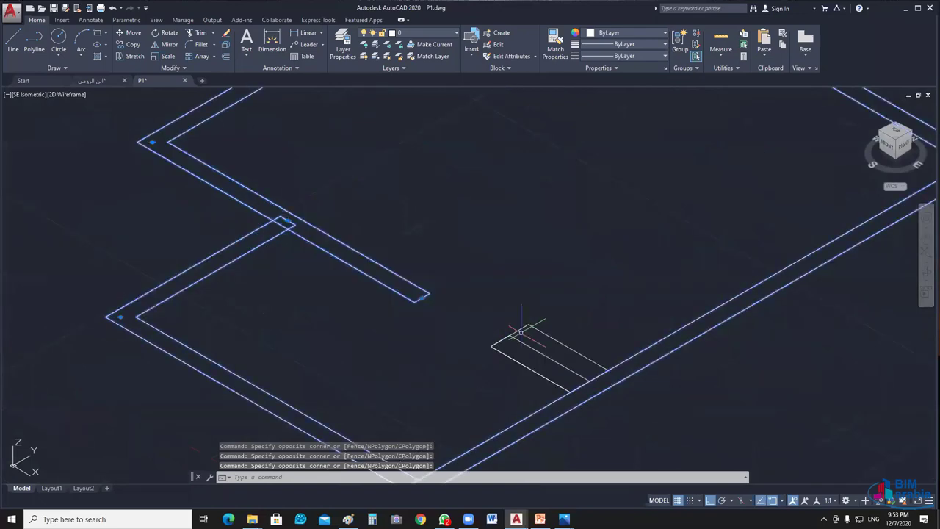
scroll(540, 341, down, 3)
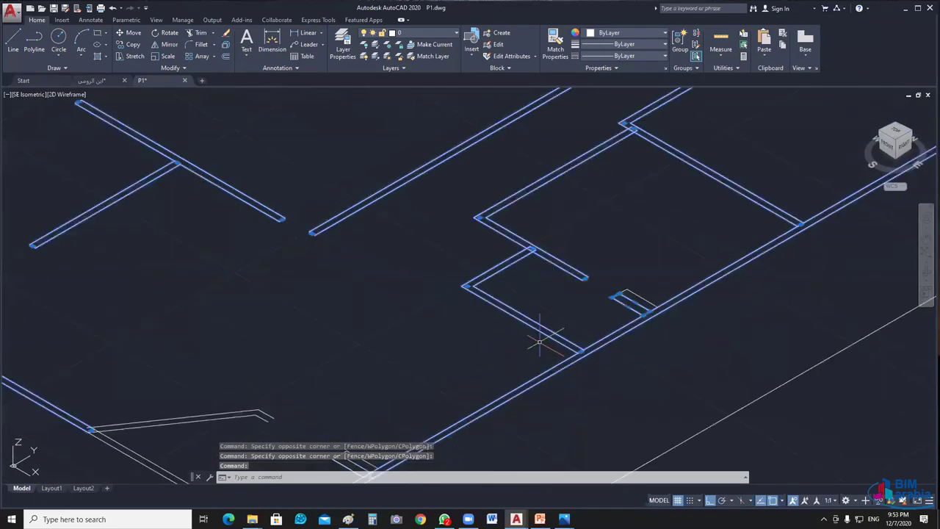
middle_drag(351, 461, 461, 354)
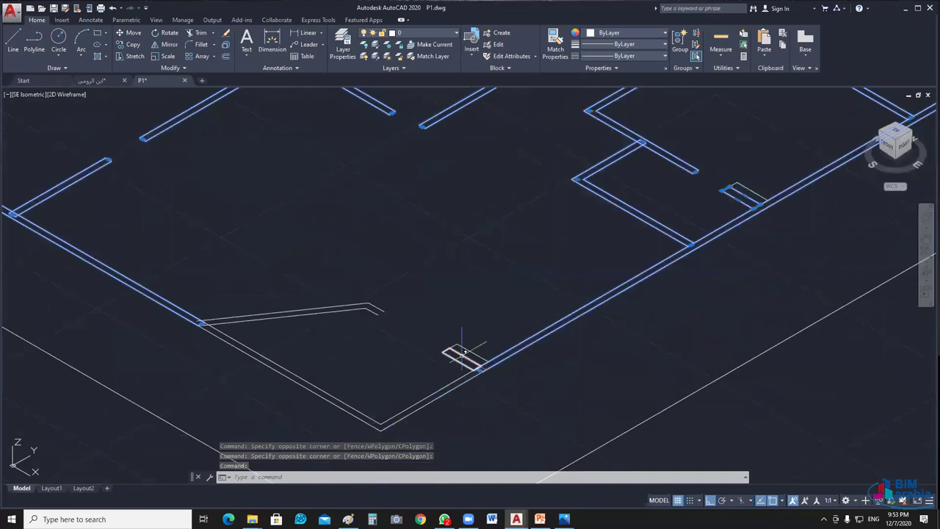
scroll(461, 354, up, 3)
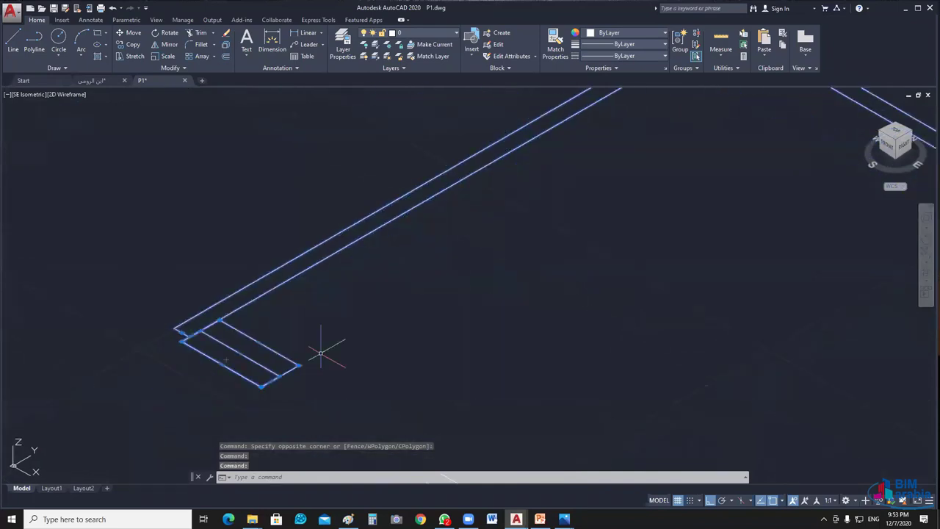
shift+middle_drag(321, 353, 466, 320)
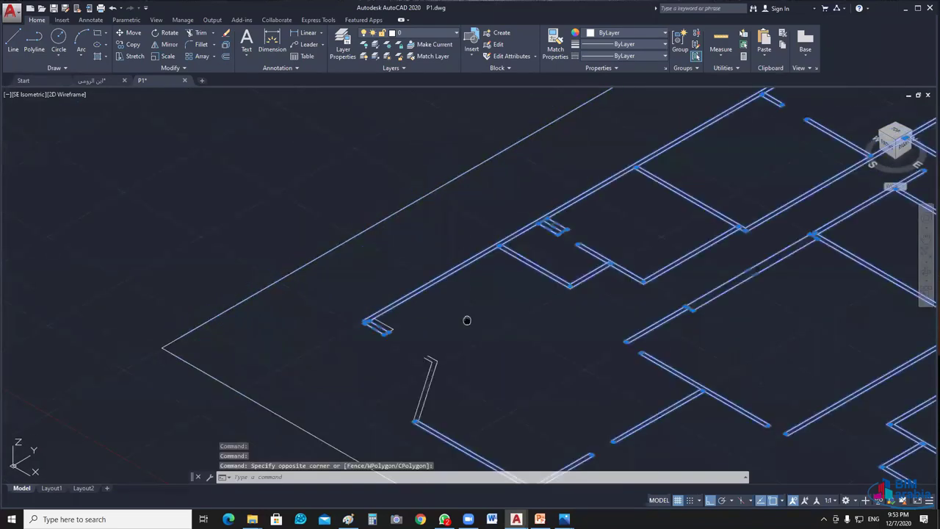
scroll(467, 320, up, 4)
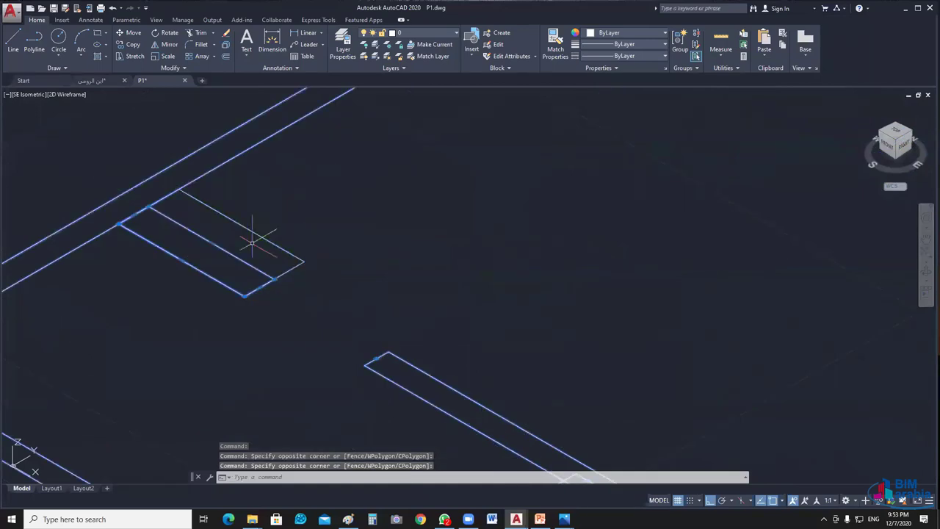
scroll(466, 356, down, 5)
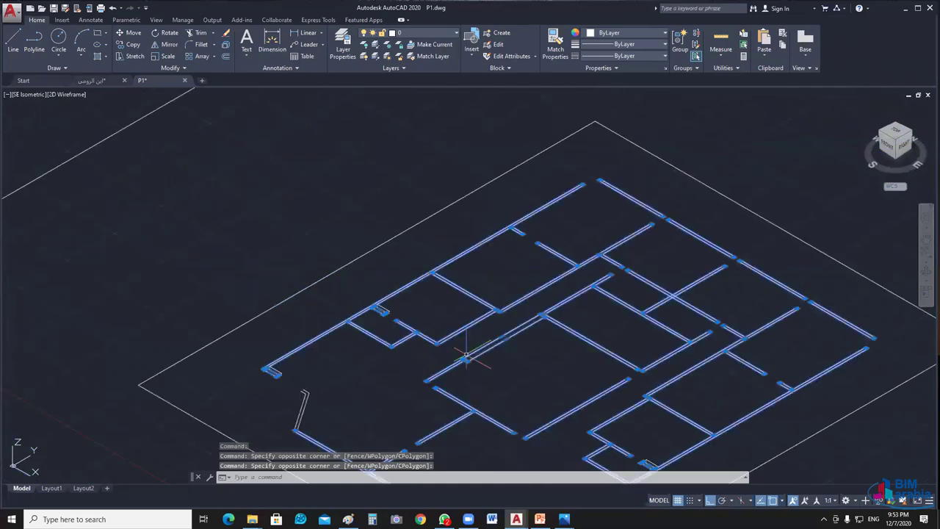
scroll(466, 356, down, 2)
text(ext)
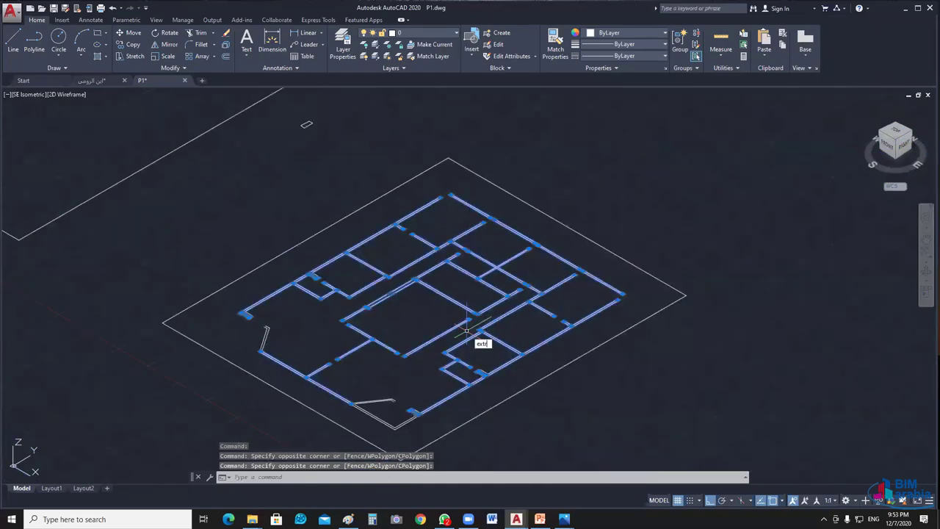
text(r)
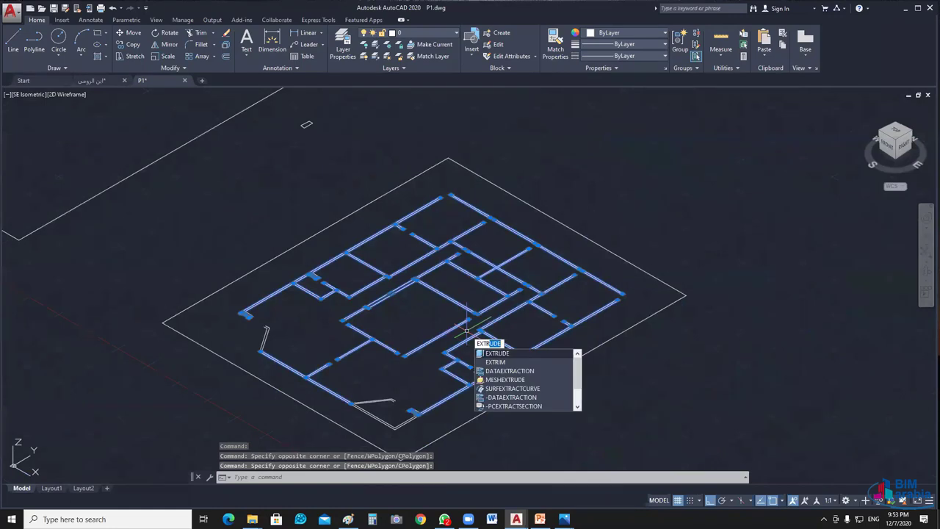
key(Return)
key(Escape)
scroll(579, 287, up, 2)
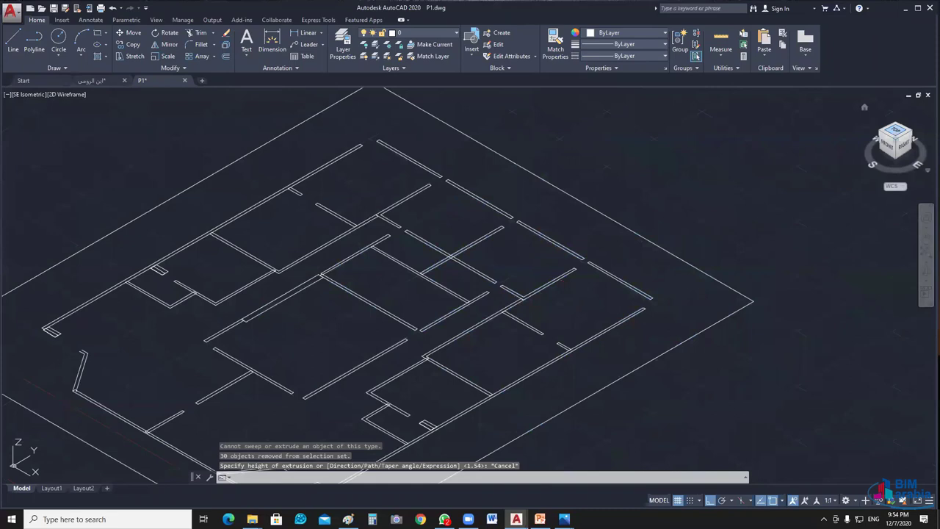
Step: In top view, window-select all plan walls and add the lower-left and lower-right door rectangles
click(647, 141)
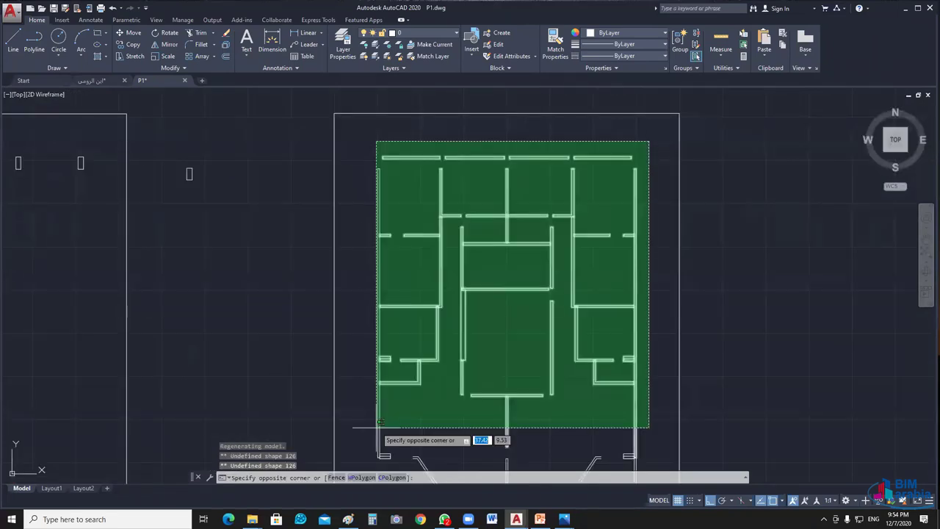
click(365, 360)
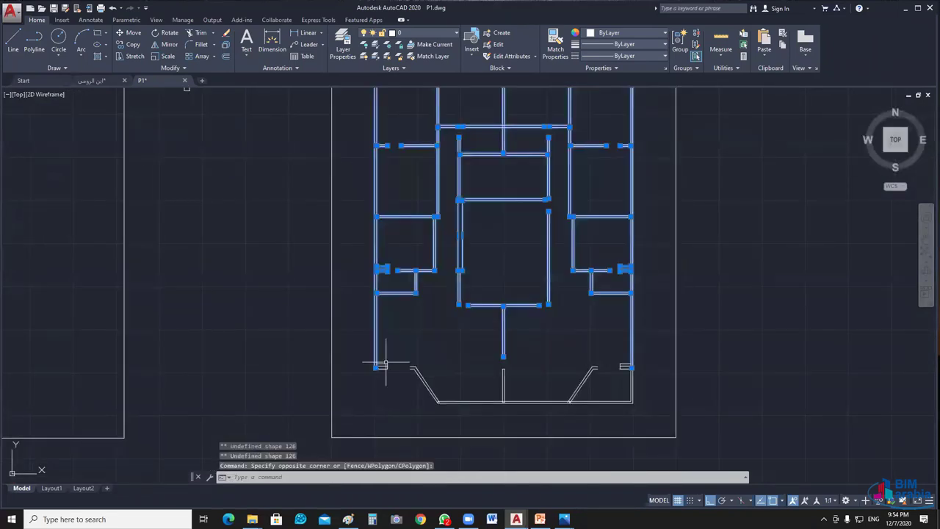
scroll(375, 364, up, 5)
click(383, 362)
click(503, 377)
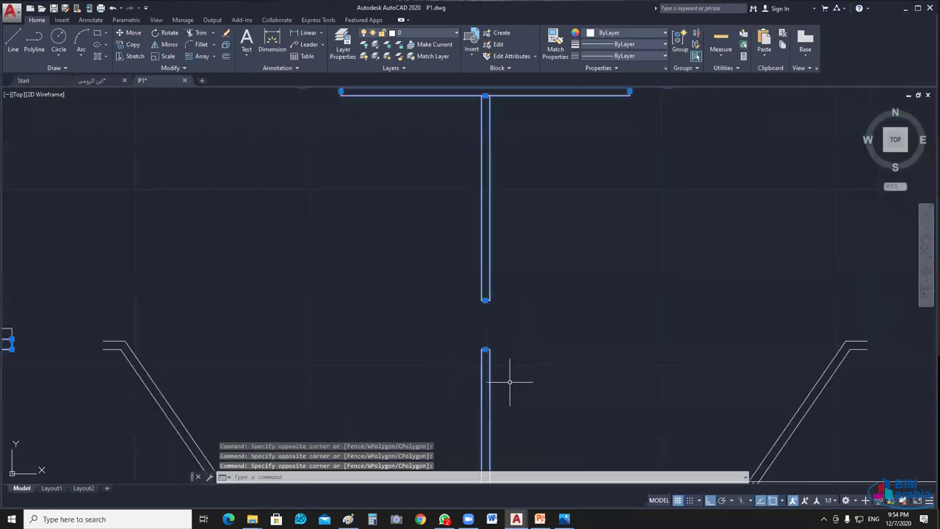
scroll(514, 294, down, 4)
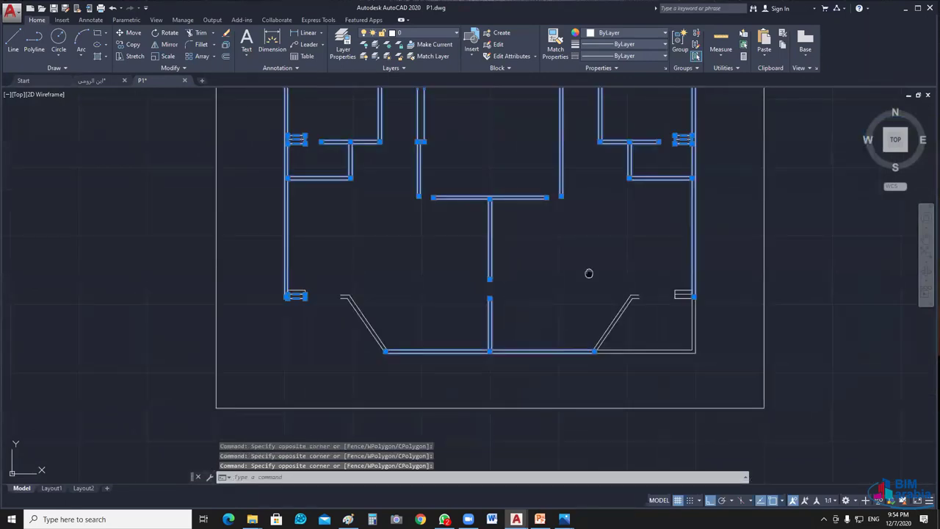
scroll(589, 273, up, 4)
click(565, 303)
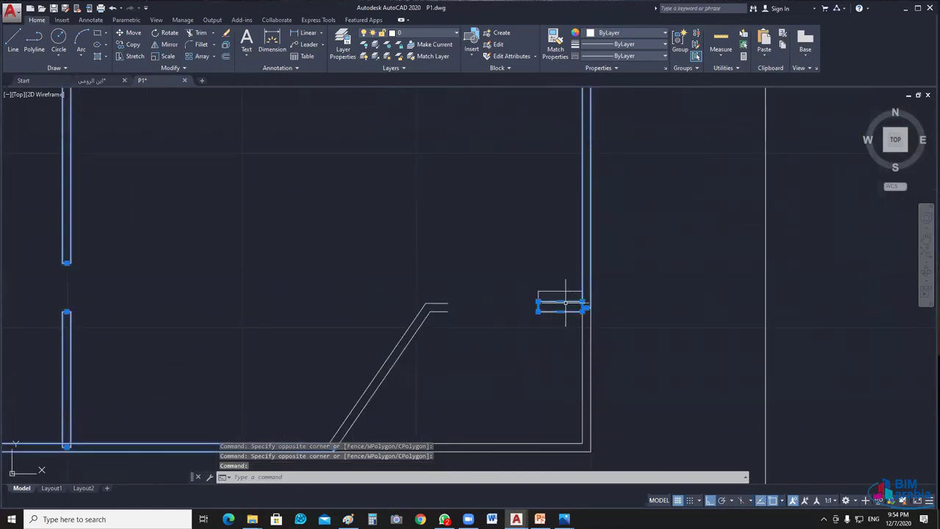
Step: Orbit the selected floor plan into a tilted isometric 3D view
scroll(565, 302, down, 3)
middle_drag(504, 311, 521, 289)
scroll(522, 289, up, 4)
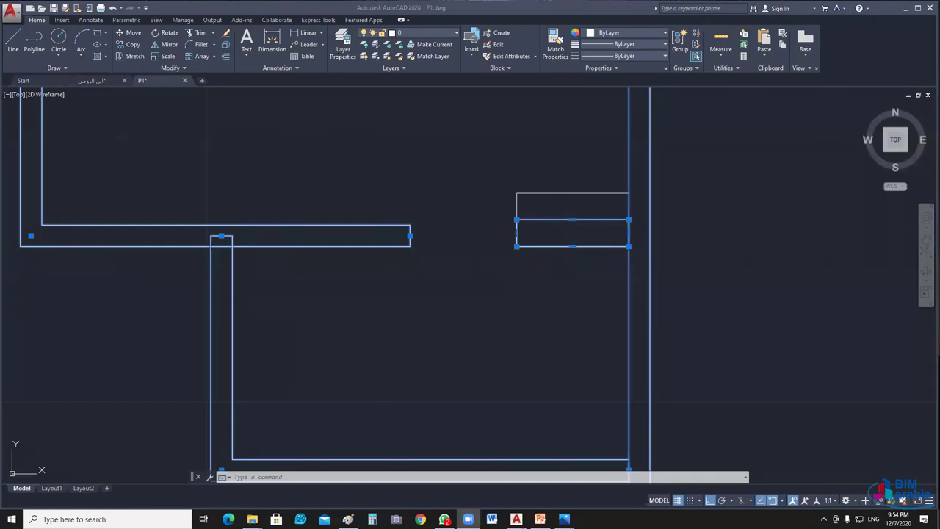
scroll(571, 279, down, 4)
scroll(566, 274, down, 2)
middle_drag(566, 274, 547, 288)
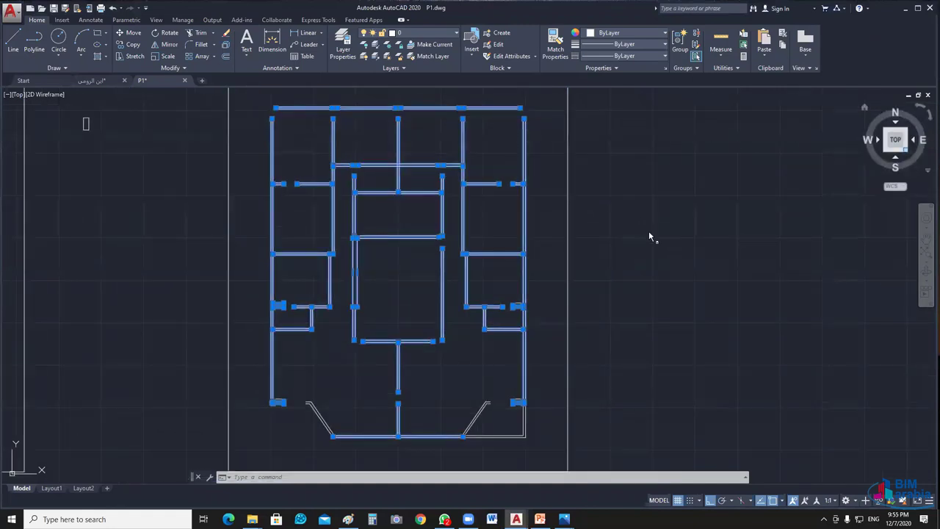
shift+middle_drag(649, 230, 639, 253)
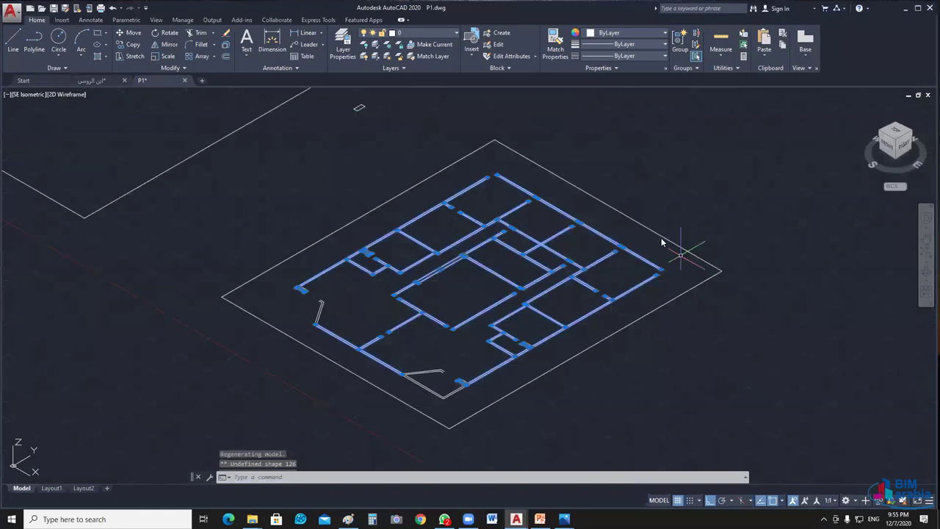
Step: Extrude the selected wall outlines after adjusting the selection, then bring up the Visual Styles list
text(E)
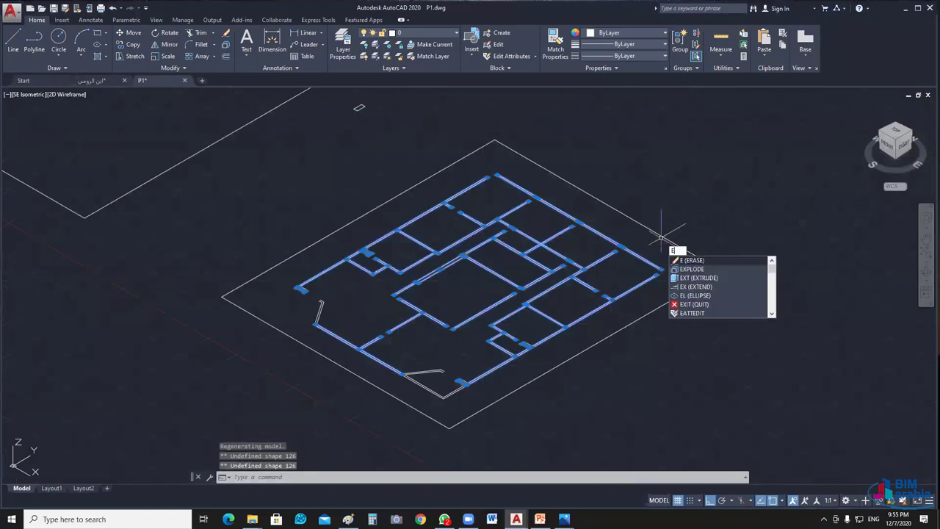
text(XT)
key(Return)
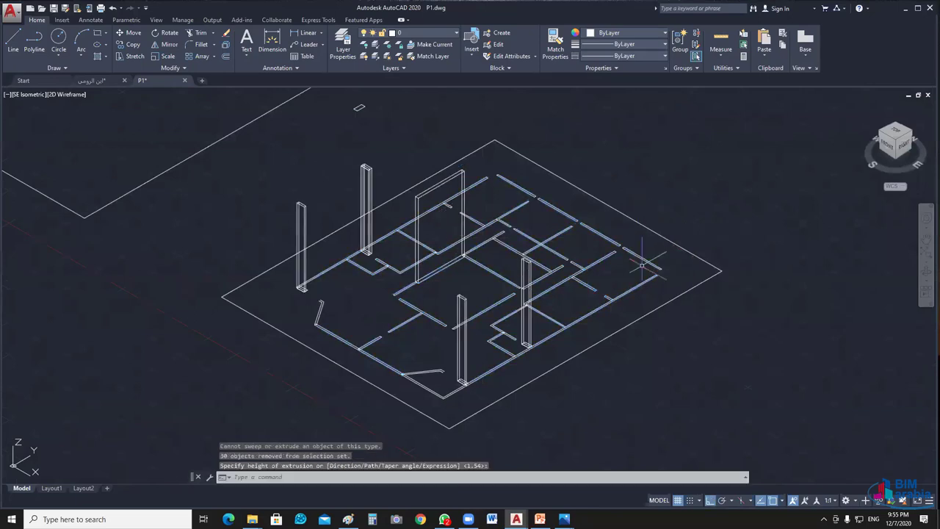
click(654, 249)
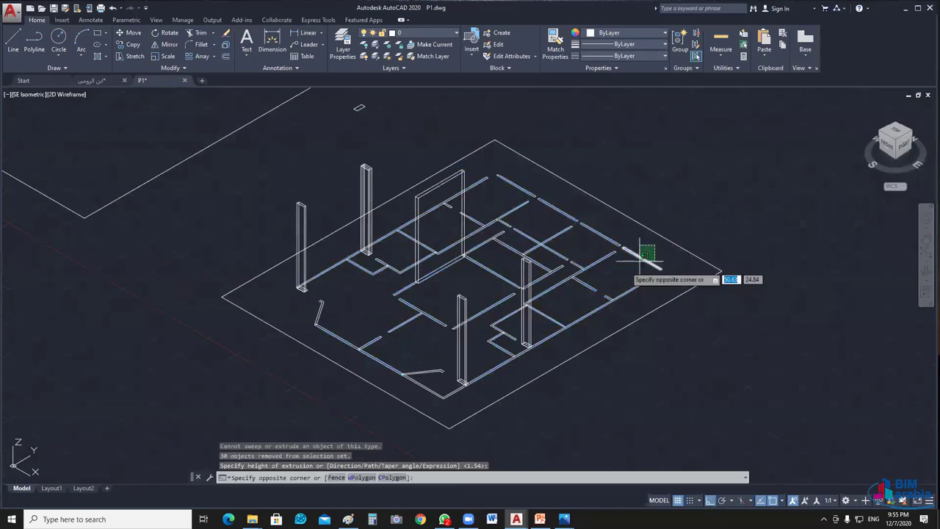
click(644, 255)
scroll(643, 257, up, 5)
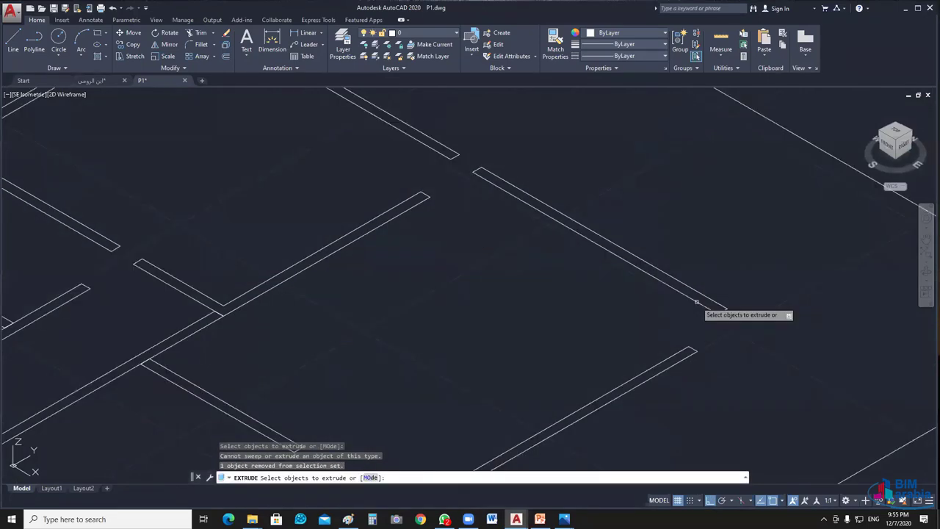
click(678, 305)
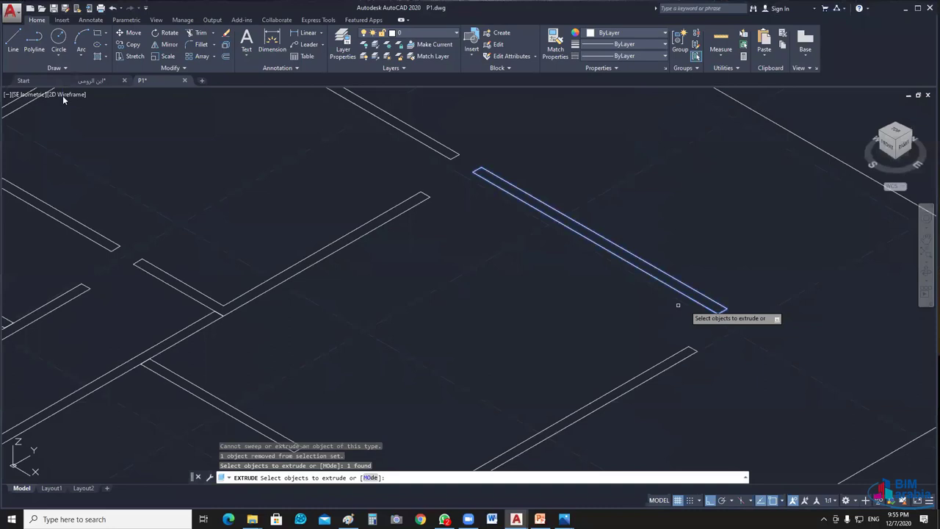
scroll(611, 282, down, 5)
middle_drag(106, 169, 153, 121)
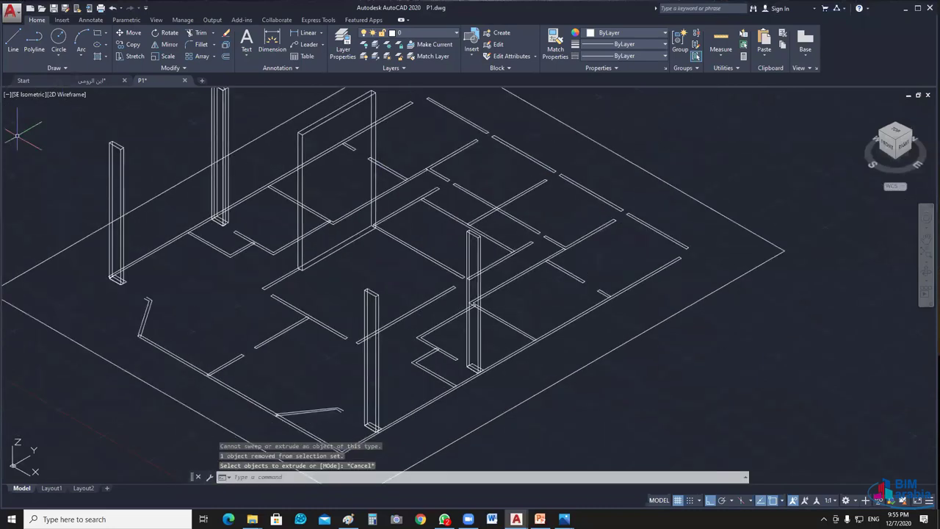
click(66, 94)
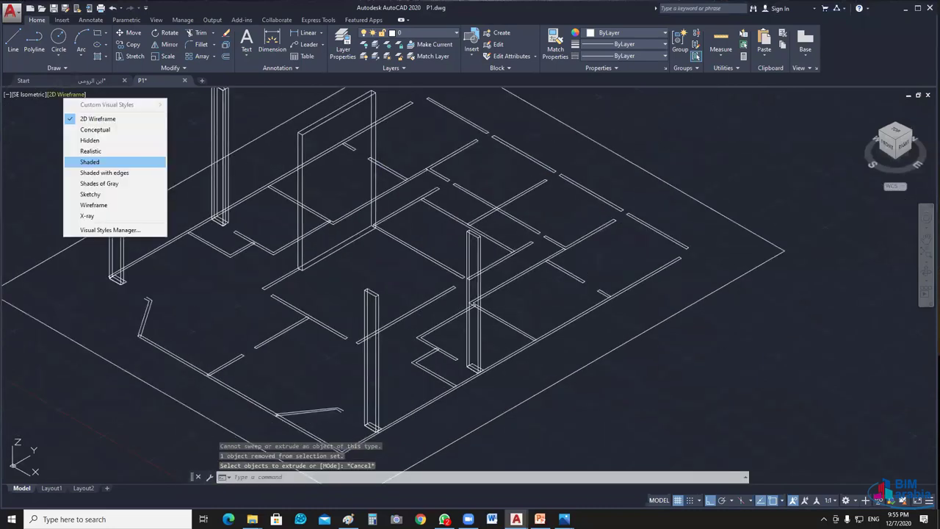
Step: Switch to the Shaded visual style and orbit around the extruded walls to inspect them
click(106, 162)
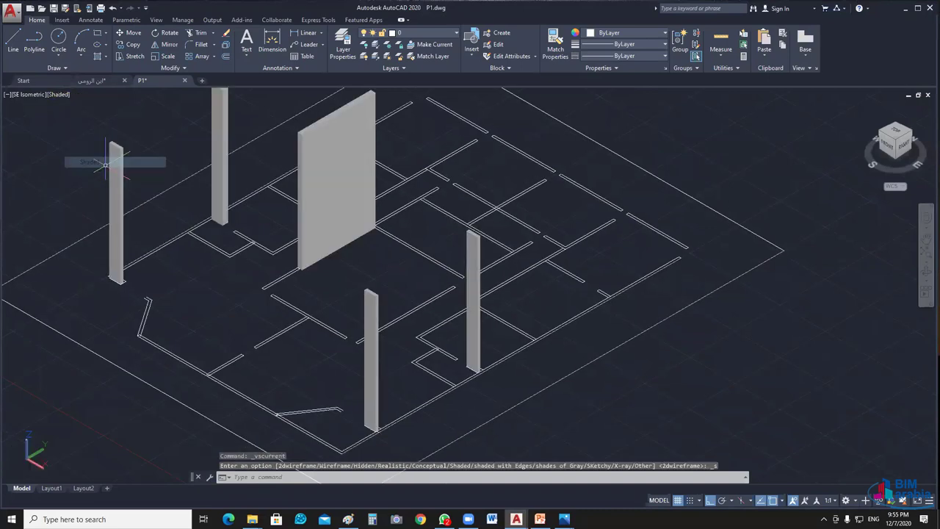
scroll(347, 223, up, 5)
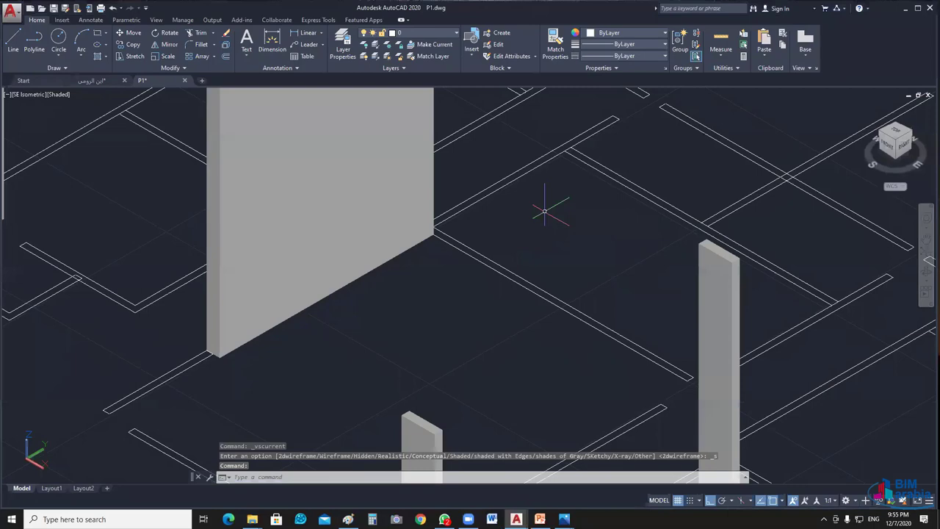
scroll(544, 211, up, 3)
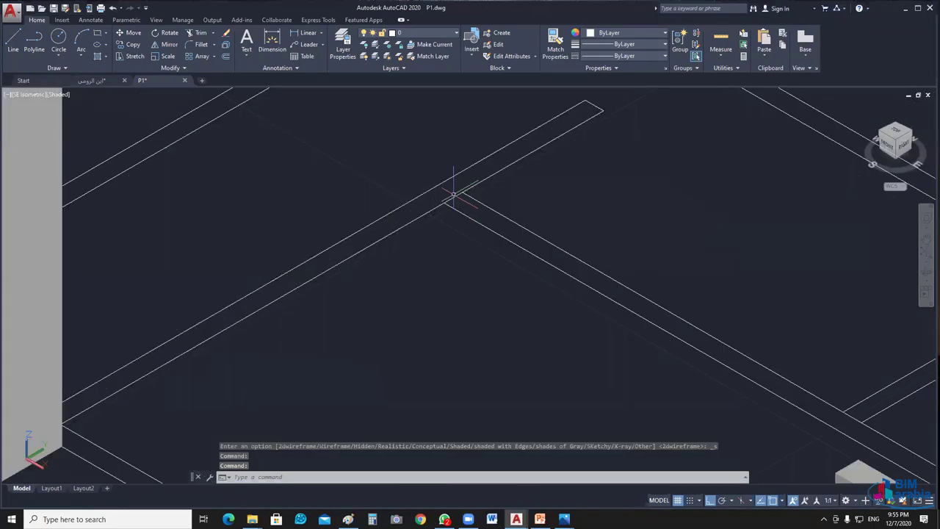
scroll(454, 194, down, 3)
scroll(347, 258, down, 3)
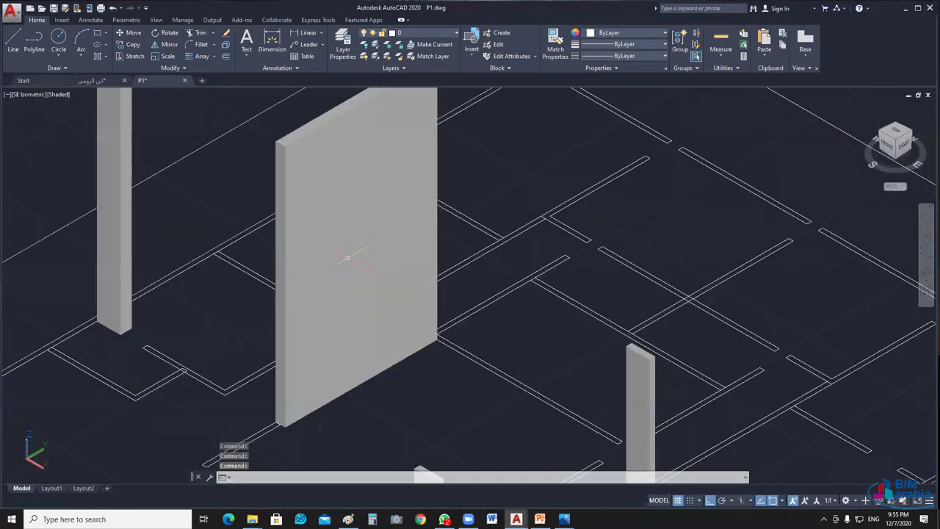
middle_drag(45, 240, 357, 272)
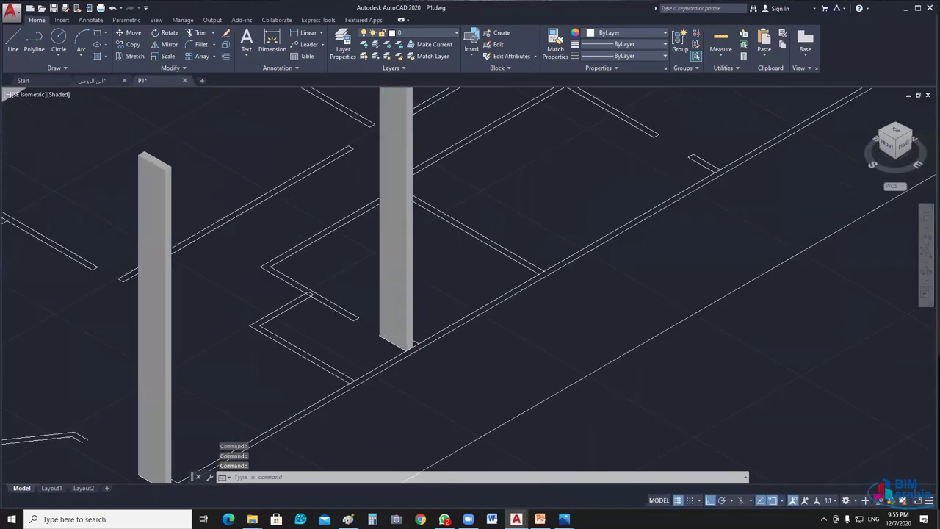
scroll(308, 302, up, 5)
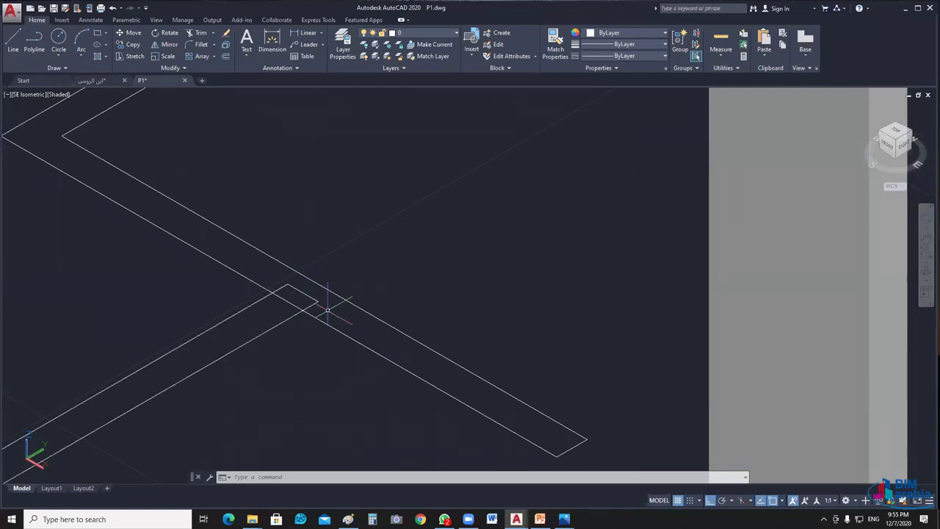
scroll(435, 319, down, 3)
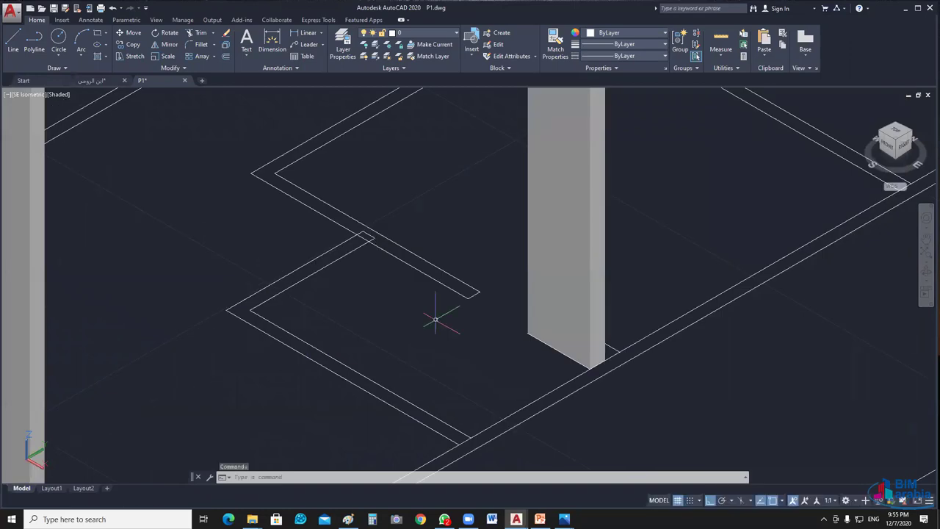
middle_drag(435, 319, 411, 319)
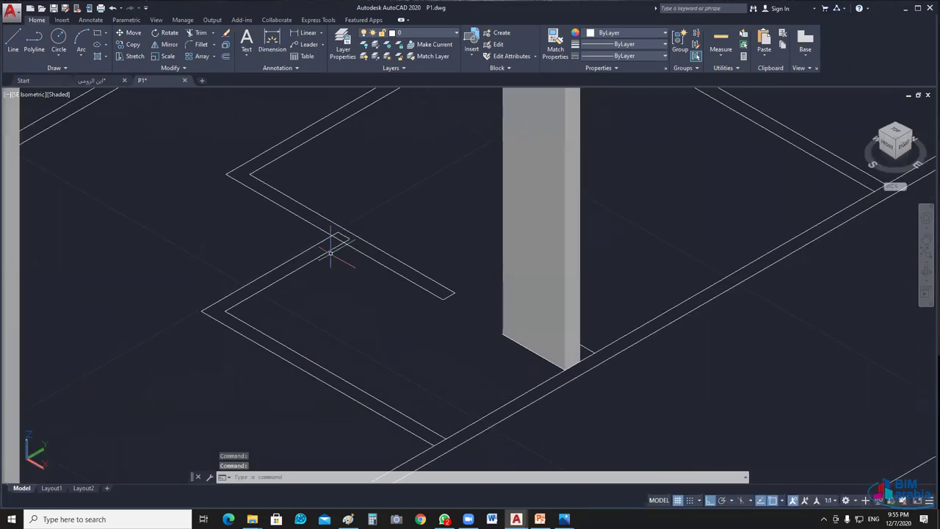
mouse_move(331, 254)
shift+middle_down()
mouse_move(279, 347)
mouse_move(927, 268)
shift+middle_up()
middle_drag(589, 298, 564, 310)
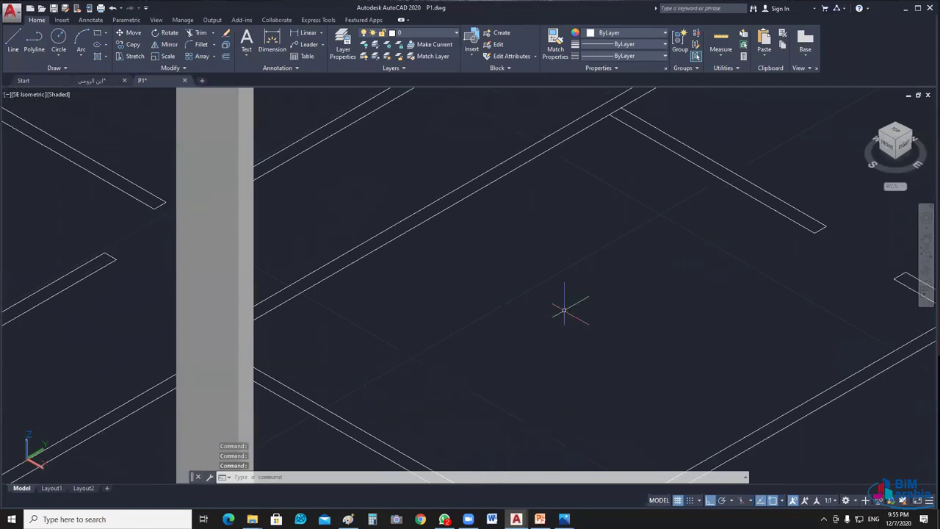
Step: Undo the view changes to return to the top-down 2D Wireframe floor plan
key(ctrl+z)
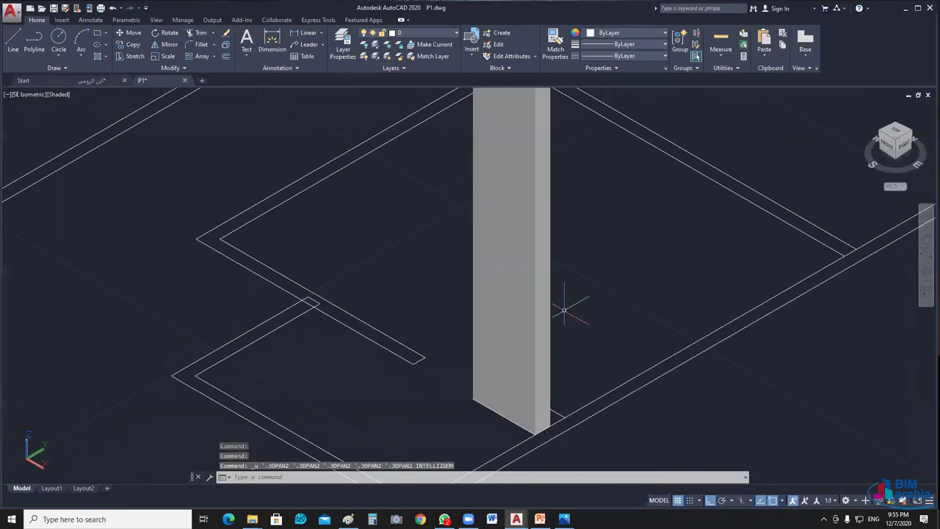
key(ctrl+z)
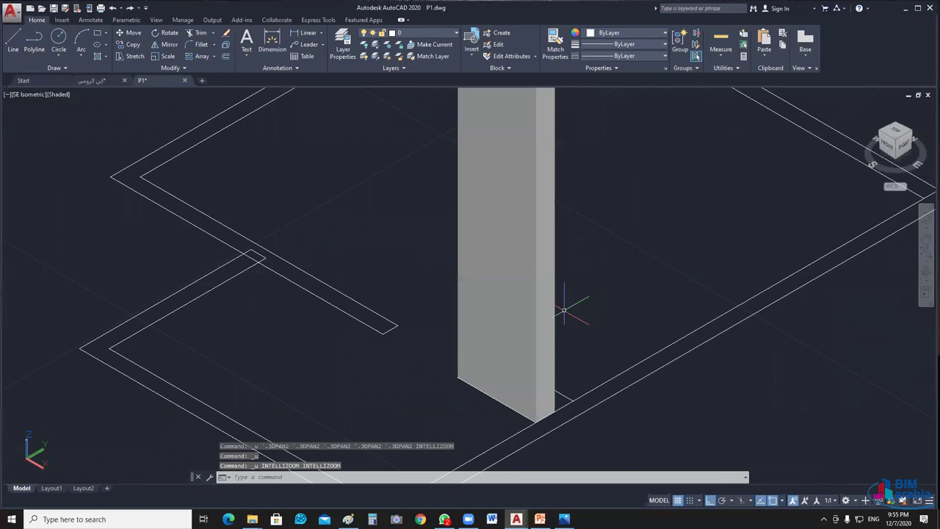
key(ctrl+z)
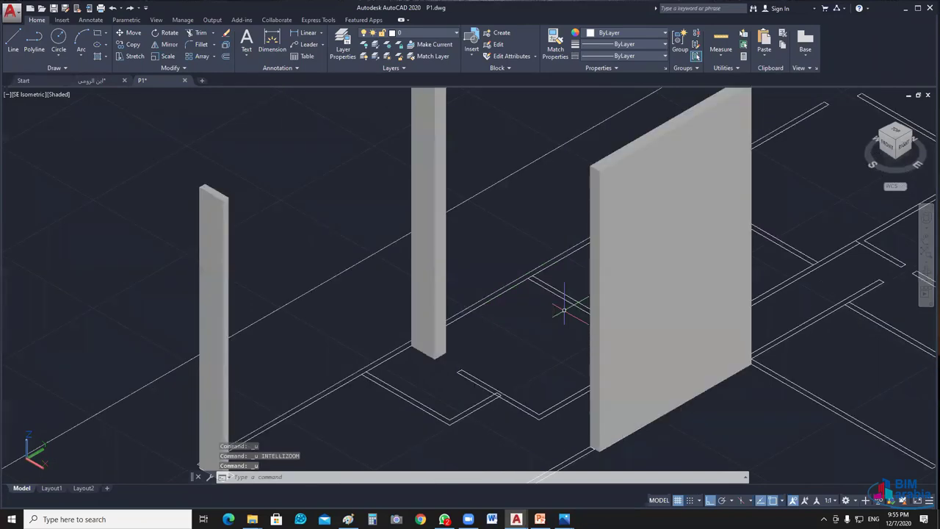
middle_drag(565, 310, 175, 243)
key(ctrl+z)
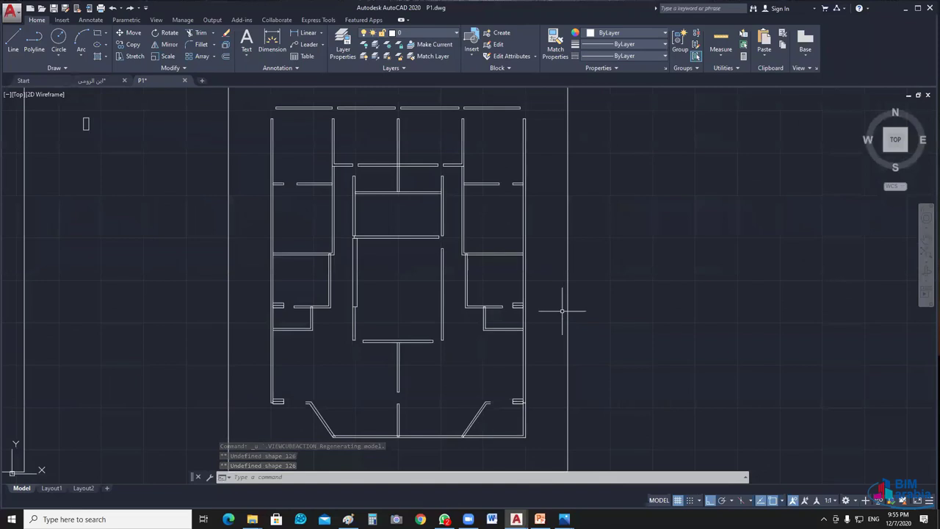
Step: Zoom and pan the plan to center on the central room wall junctions
scroll(506, 144, up, 4)
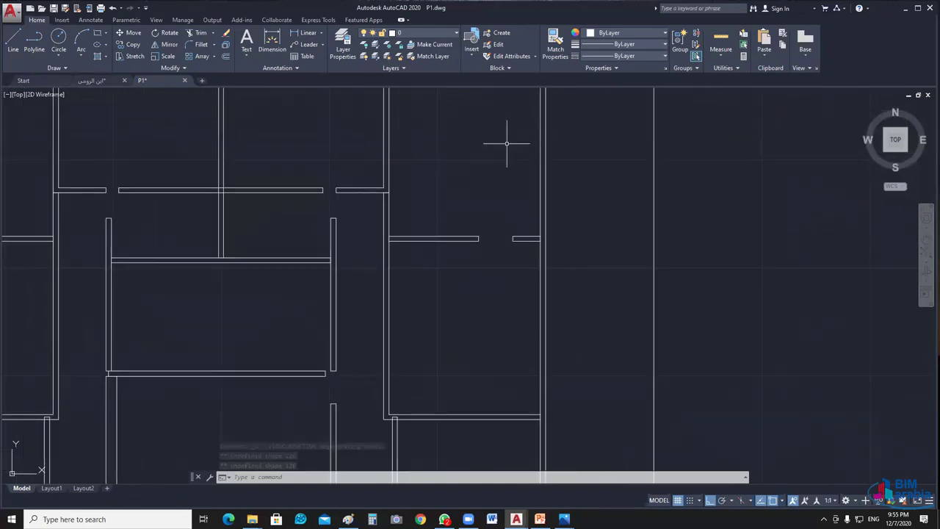
scroll(440, 330, up, 2)
scroll(448, 252, up, 7)
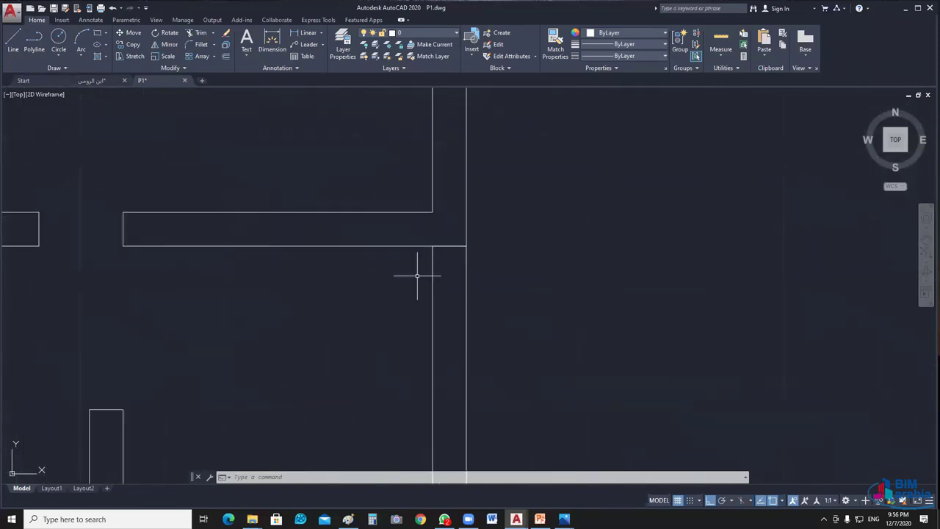
scroll(417, 276, down, 6)
scroll(482, 252, up, 3)
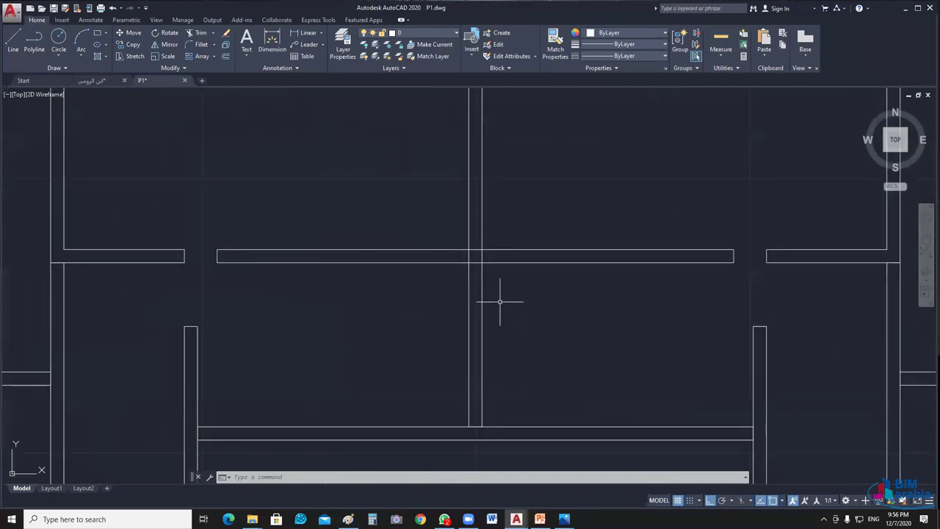
middle_drag(500, 301, 704, 302)
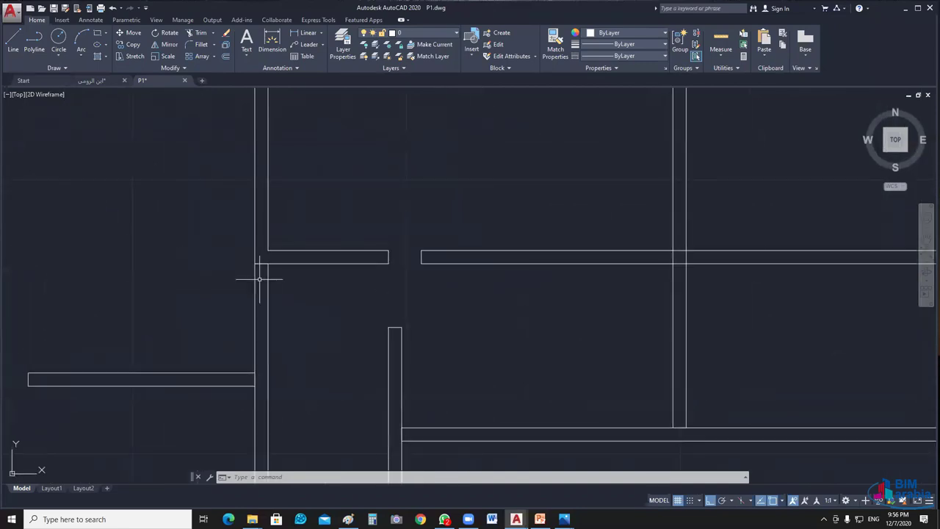
scroll(259, 278, down, 5)
middle_drag(288, 282, 355, 261)
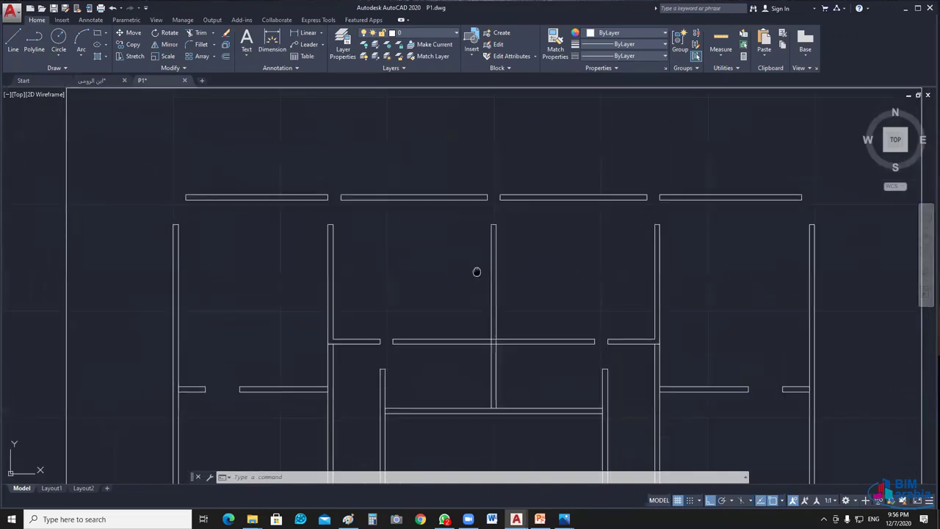
scroll(453, 325, up, 2)
middle_drag(468, 337, 436, 270)
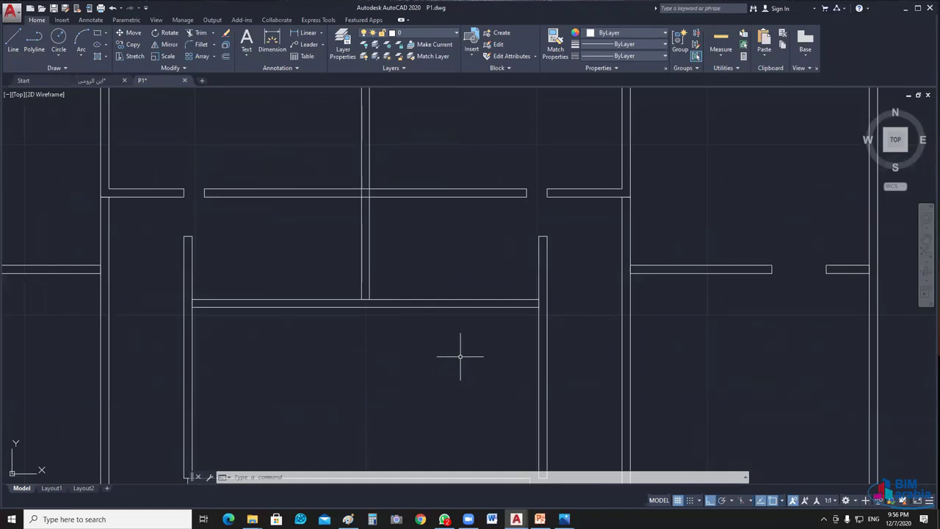
Step: Open the Multilines Edit Tools dialog with the MLEDIT command
text(ML)
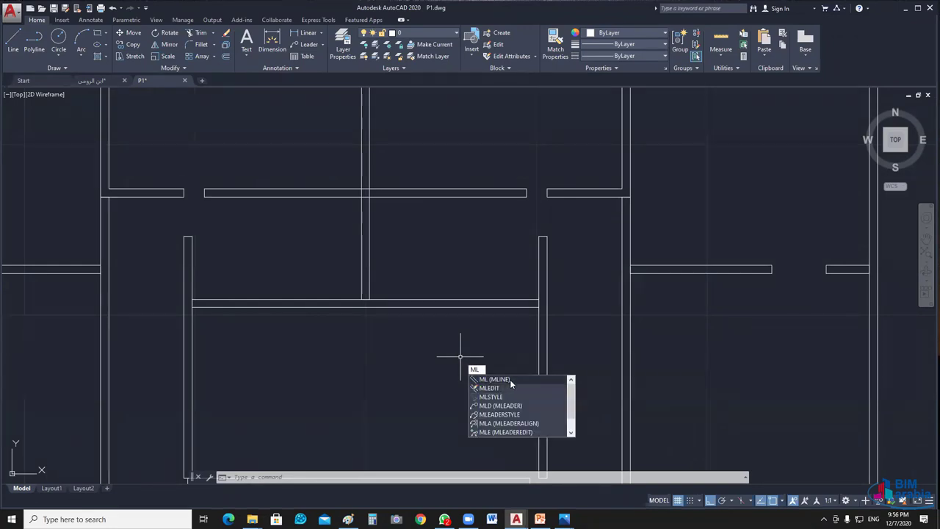
mouse_move(489, 388)
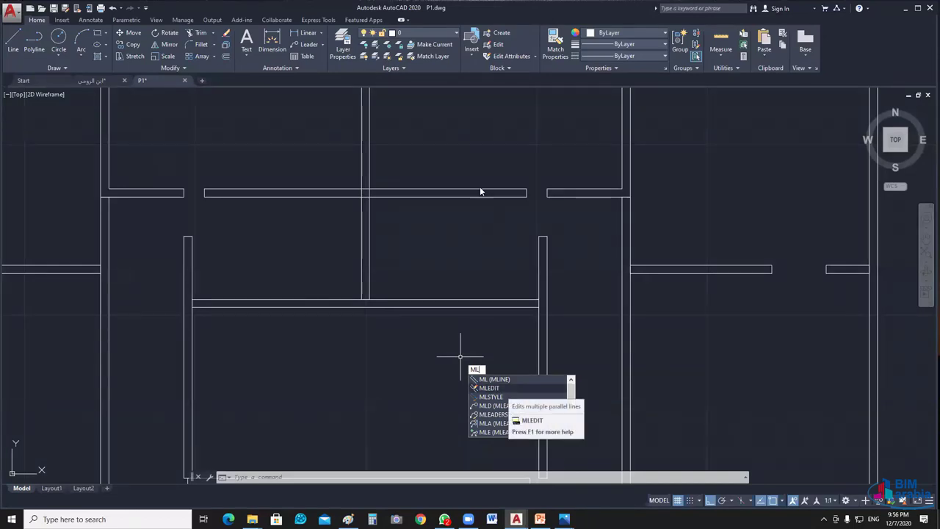
text(EDIT)
key(Return)
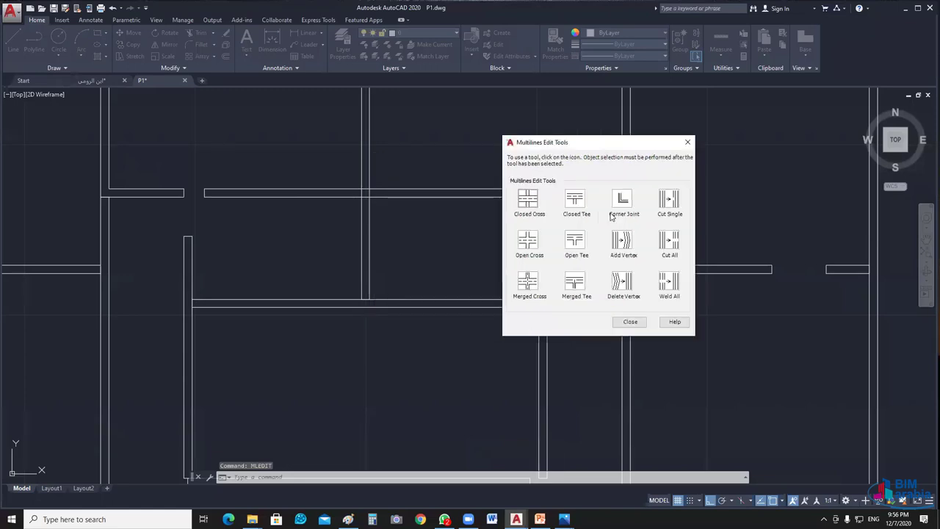
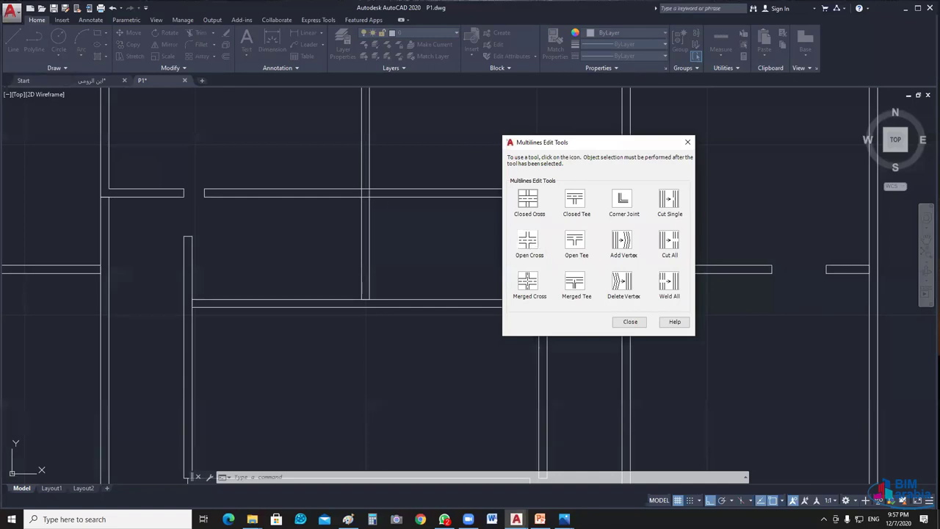
Step: Clean the crossing of the horizontal and vertical wall multilines, then end MLEDIT
click(379, 195)
click(379, 195)
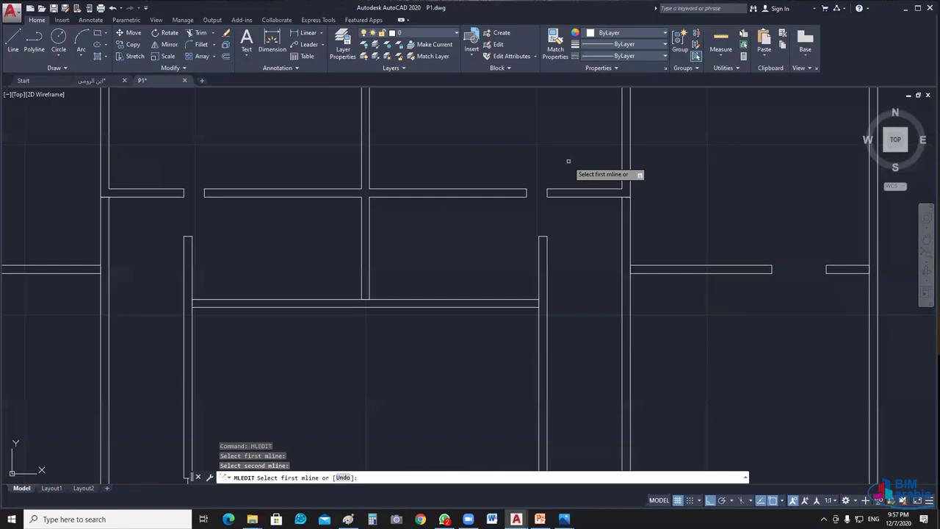
scroll(618, 382, down, 5)
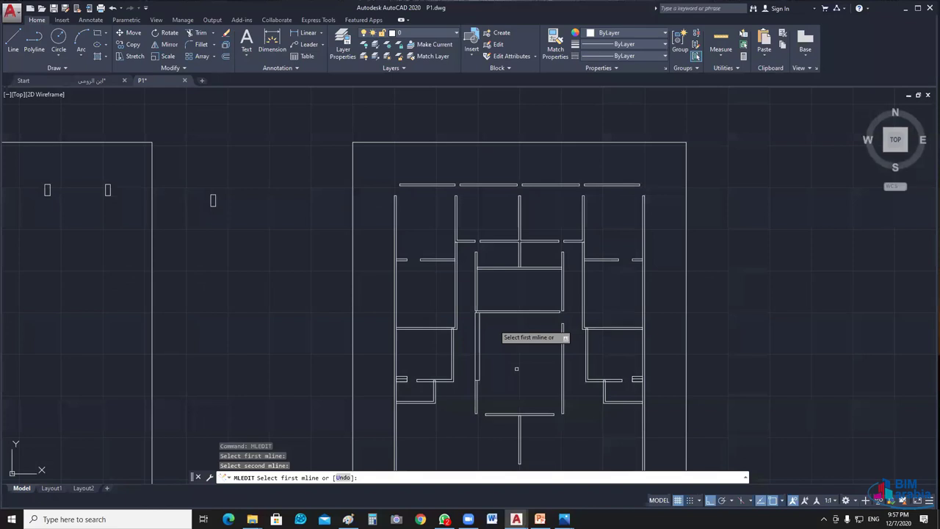
scroll(516, 369, up, 5)
key(Escape)
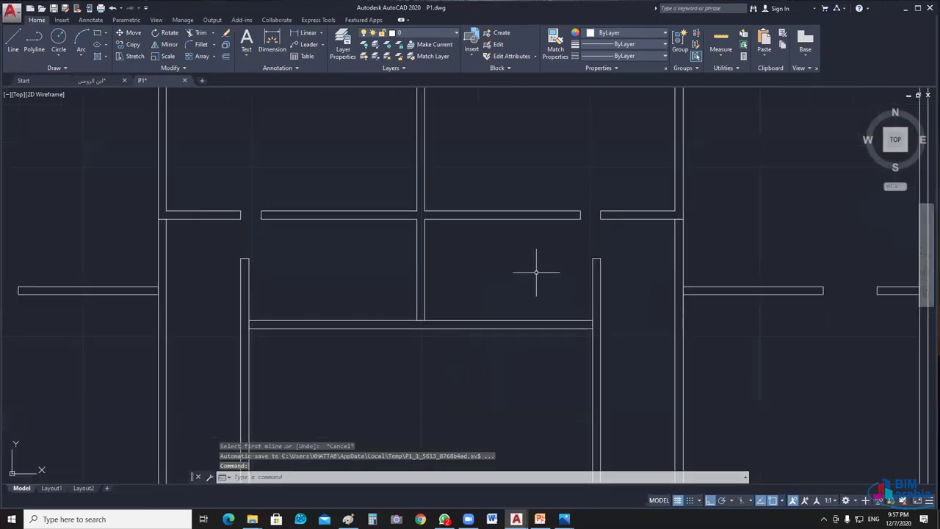
Step: Repeat MLEDIT with Open Tee and open the first interior wall junctions
key(Return)
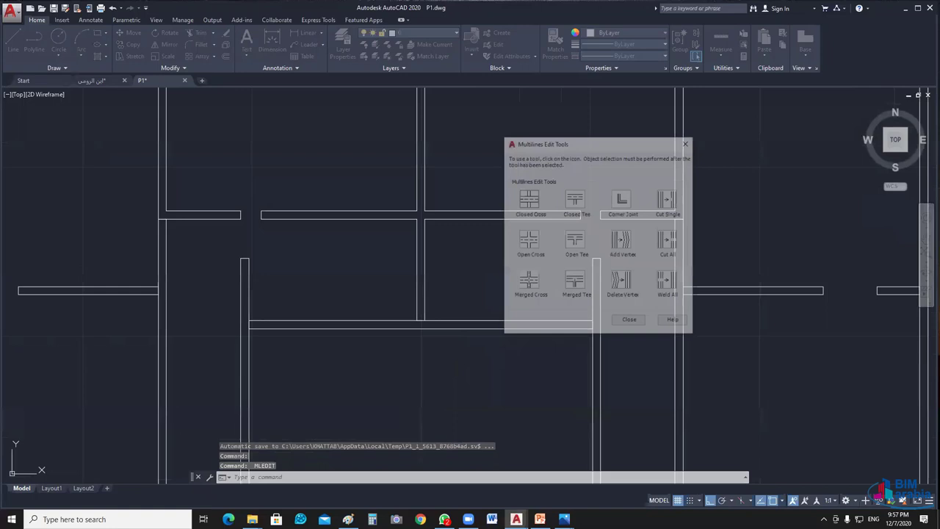
click(424, 305)
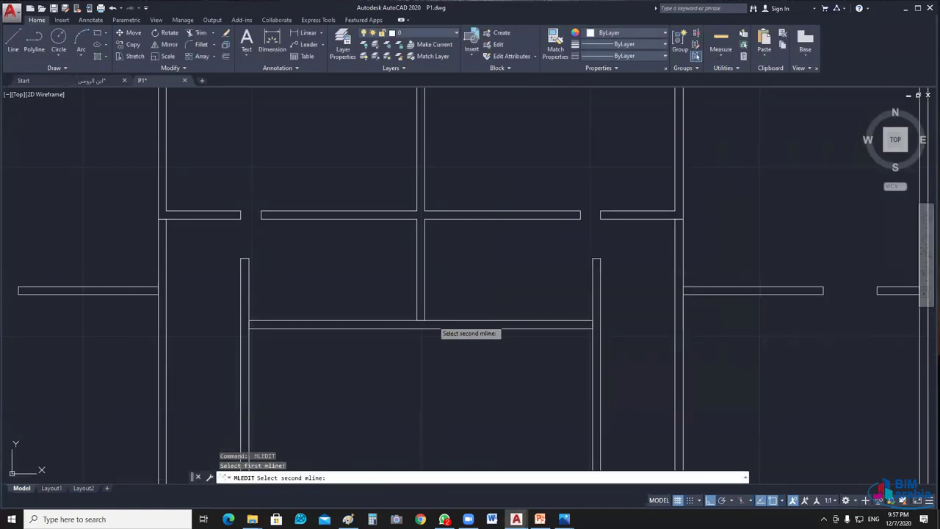
click(433, 324)
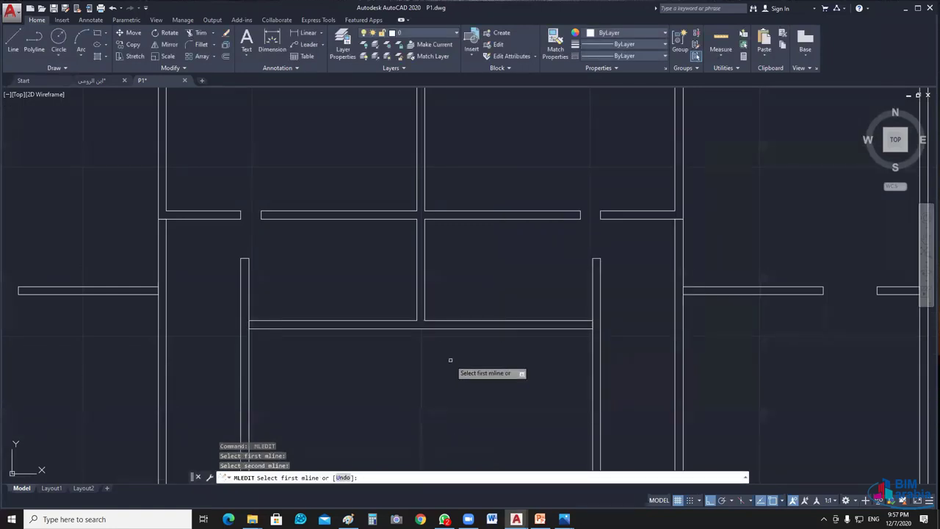
click(574, 322)
click(595, 334)
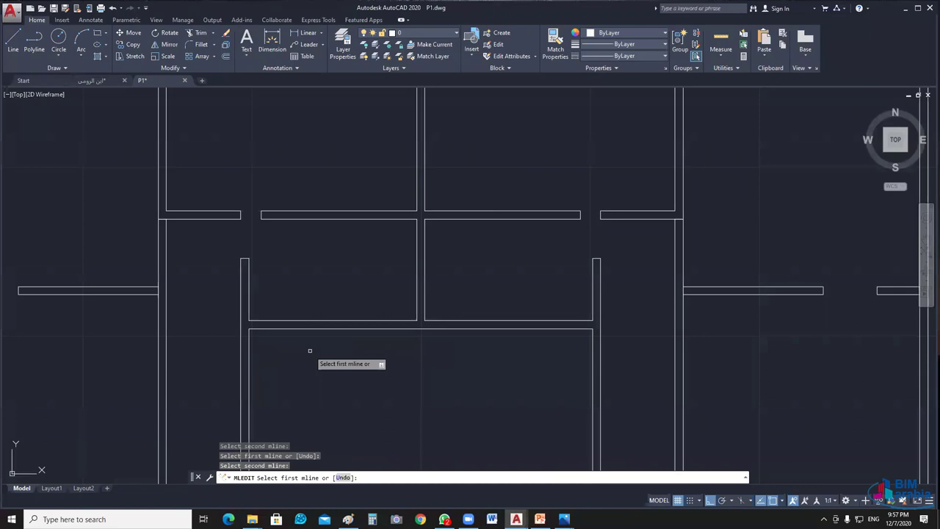
middle_drag(310, 350, 539, 335)
click(359, 276)
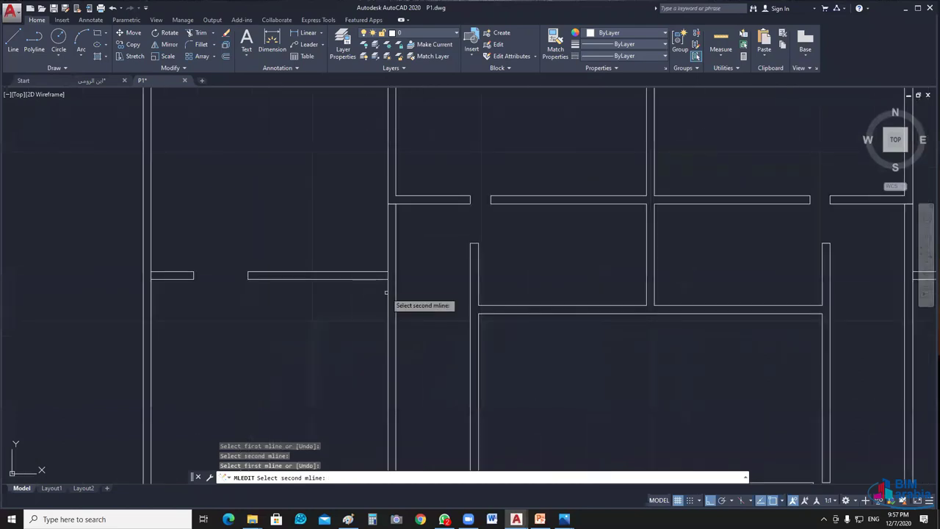
click(385, 293)
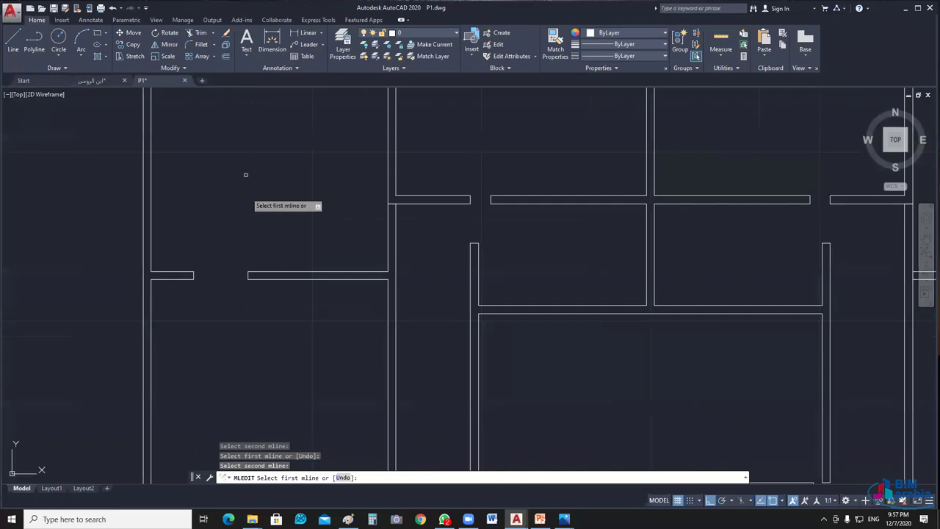
Step: Open the tee junctions where the upper horizontal walls meet vertical walls
middle_drag(412, 246, 443, 432)
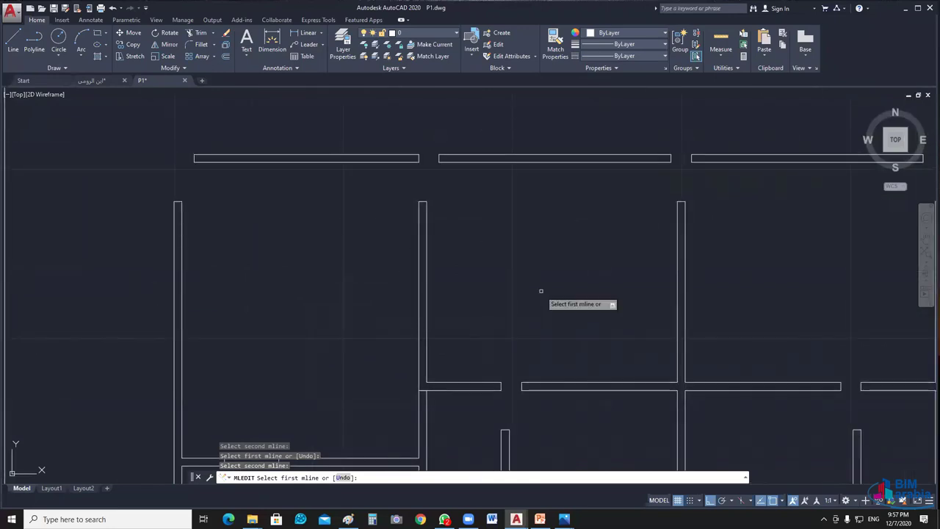
scroll(571, 313, up, 1)
scroll(392, 321, up, 2)
scroll(392, 321, up, 2)
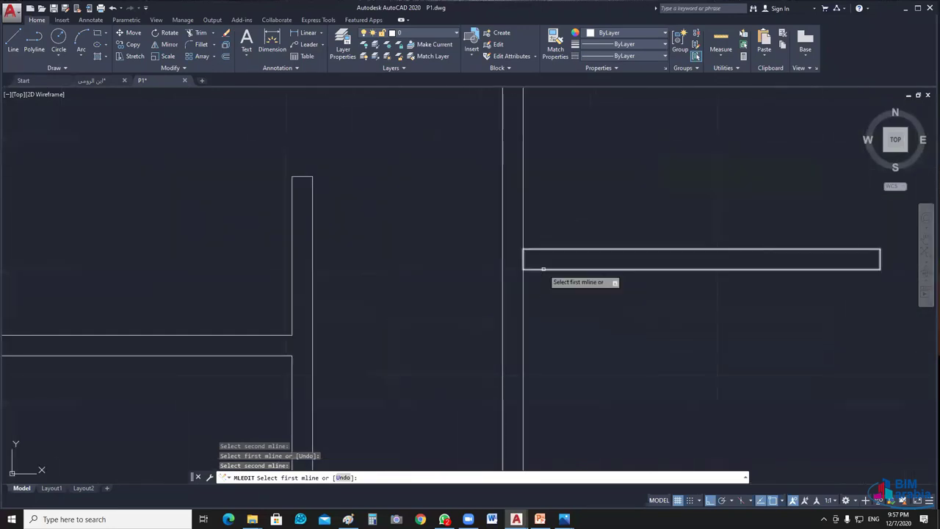
click(543, 269)
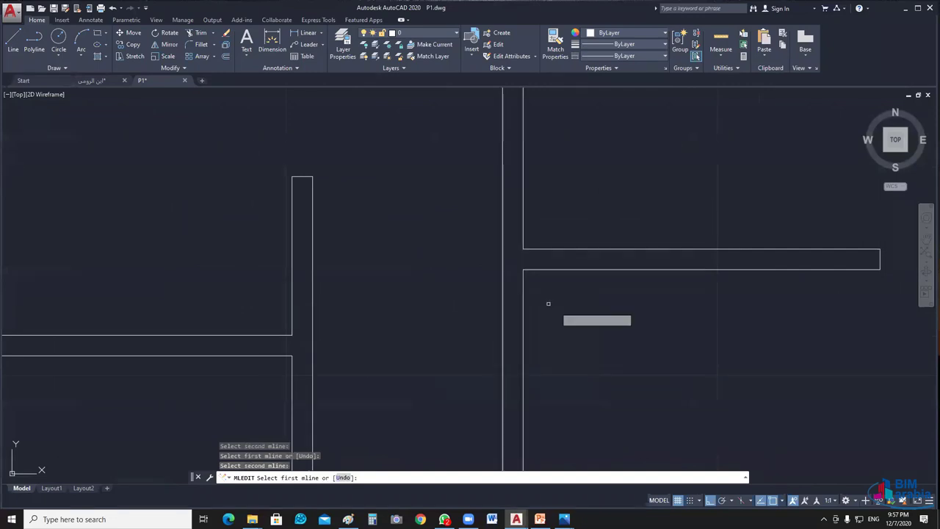
scroll(550, 304, down, 2)
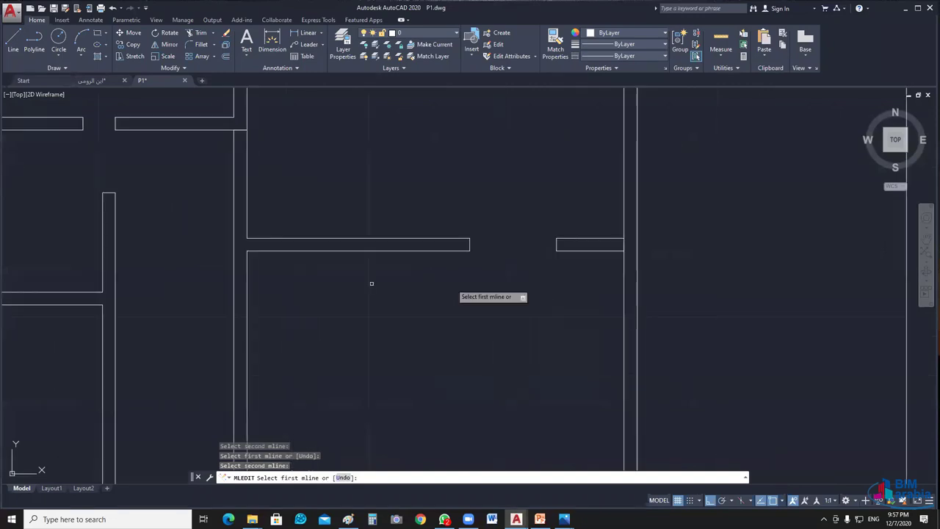
click(624, 268)
scroll(565, 291, down, 3)
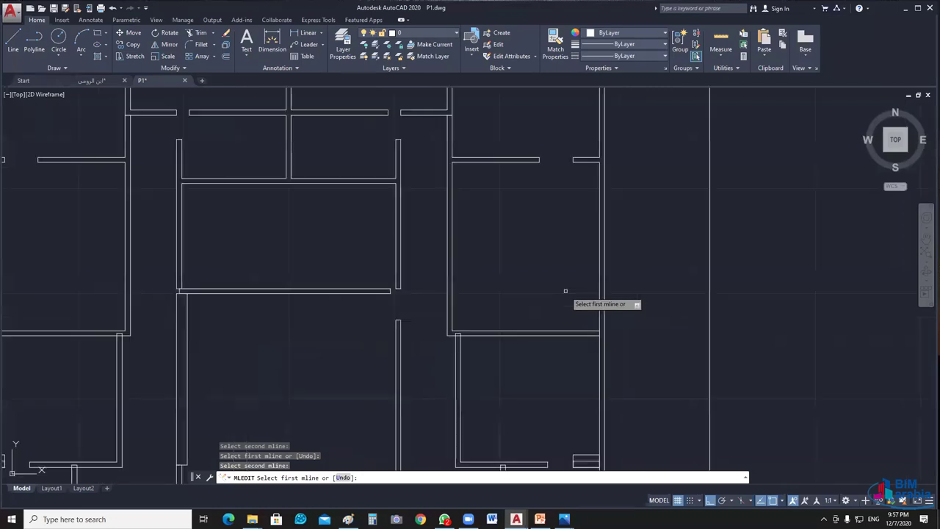
scroll(573, 308, up, 4)
click(619, 327)
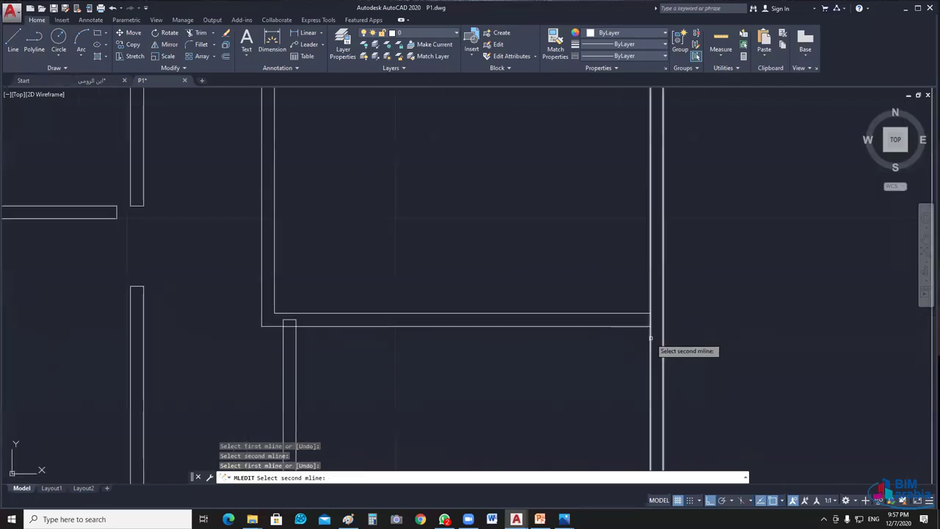
click(650, 338)
Step: Open the left junction and the tee where a vertical wall meets the horizontal wall
middle_drag(314, 348, 404, 299)
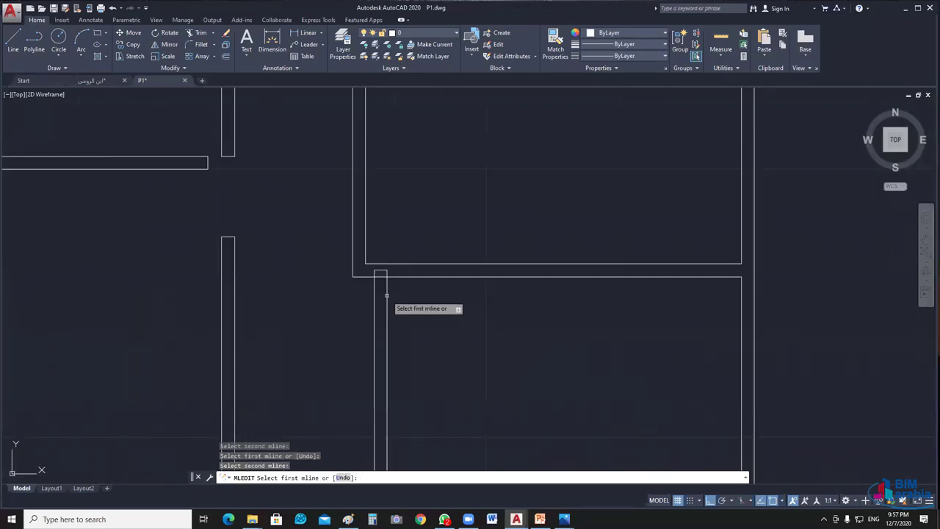
click(403, 277)
click(381, 288)
scroll(381, 288, down, 2)
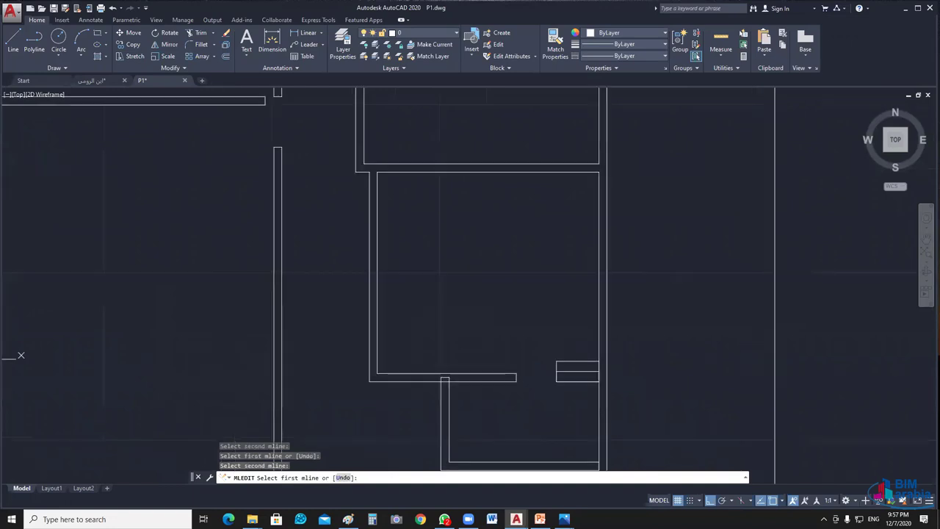
scroll(442, 340, up, 3)
click(442, 339)
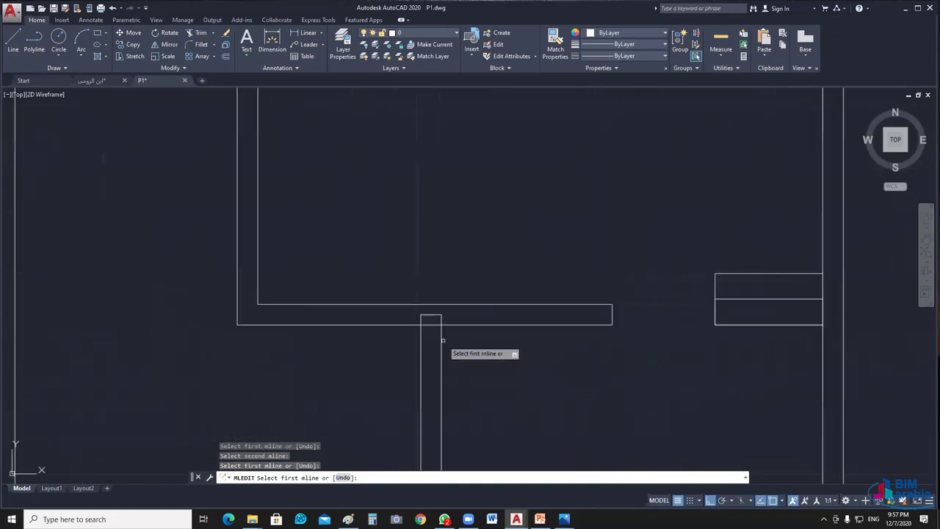
click(457, 324)
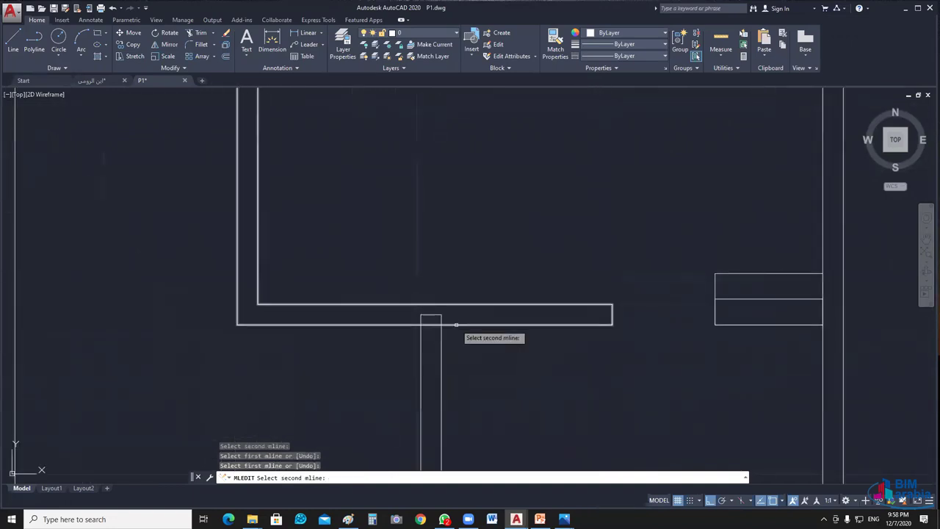
click(456, 324)
scroll(459, 336, down, 2)
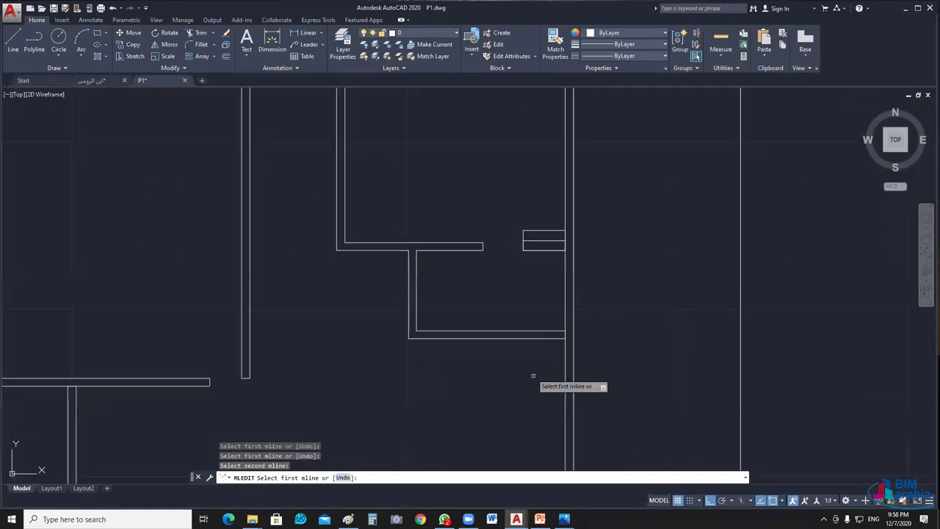
Step: Open the lower junction between the horizontal and vertical walls
click(559, 322)
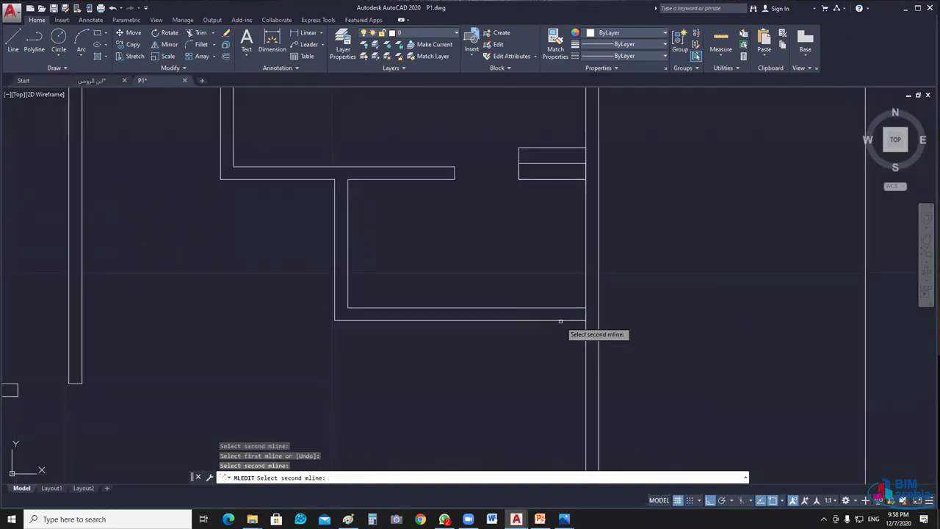
click(584, 332)
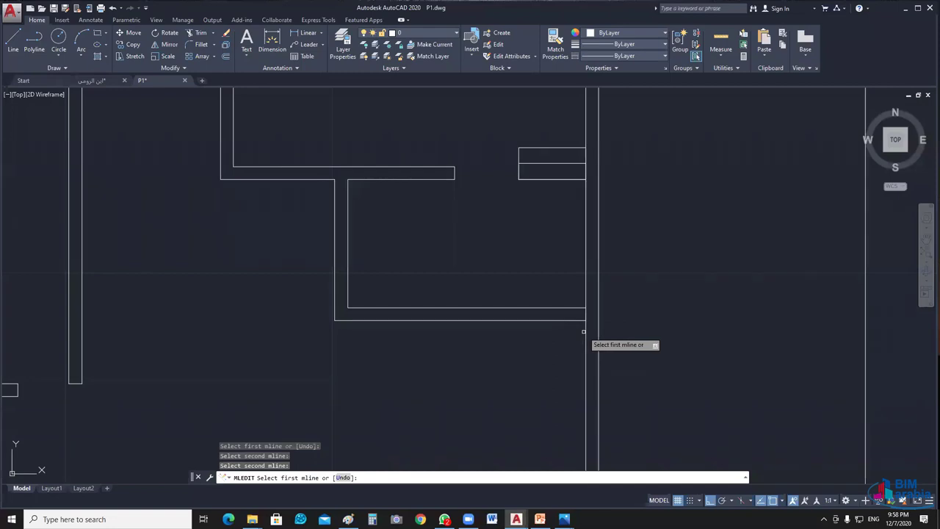
click(585, 332)
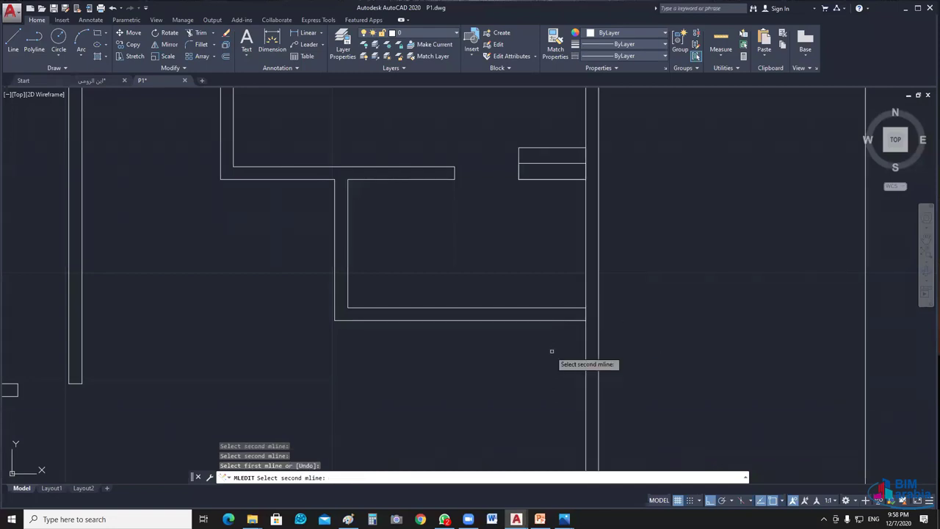
scroll(551, 351, down, 2)
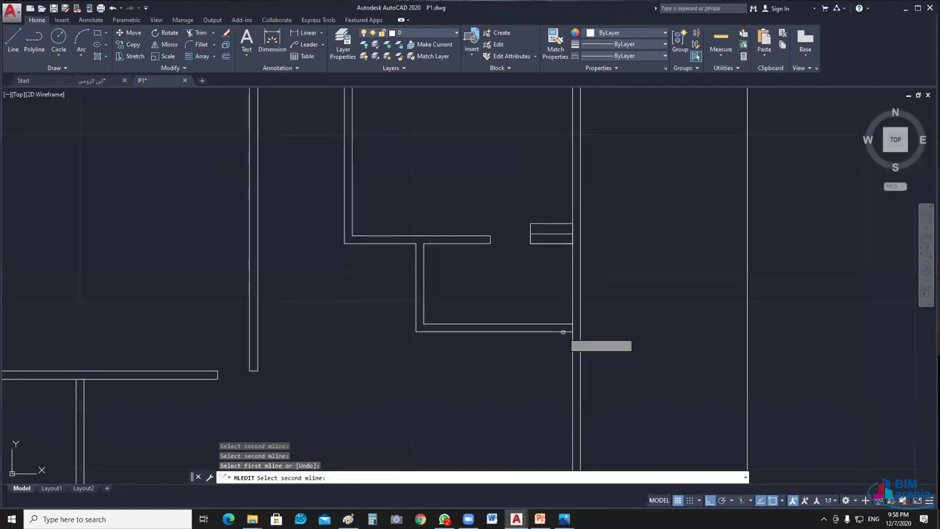
click(562, 332)
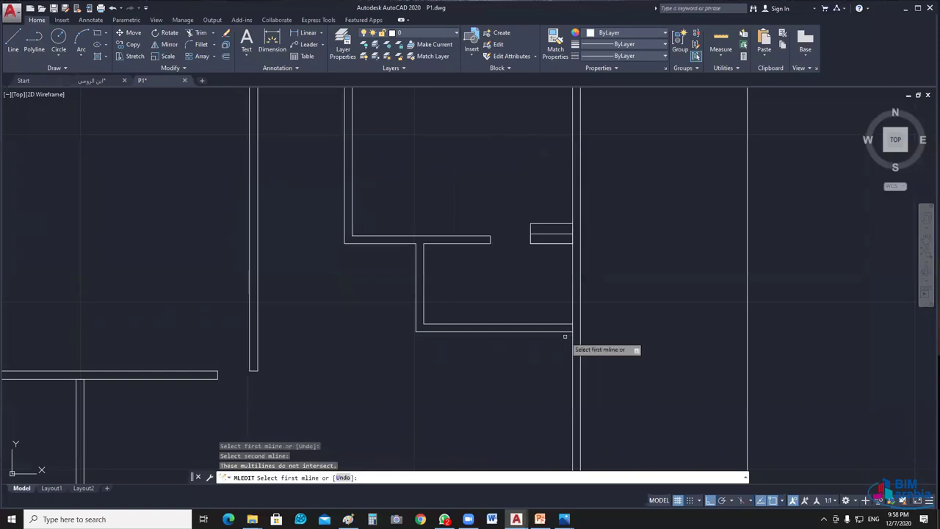
scroll(563, 335, up, 2)
scroll(562, 333, up, 3)
Step: Restart the tee cleanup and redo the lower horizontal–vertical wall junction
key(Return)
key(Return)
click(574, 238)
click(559, 321)
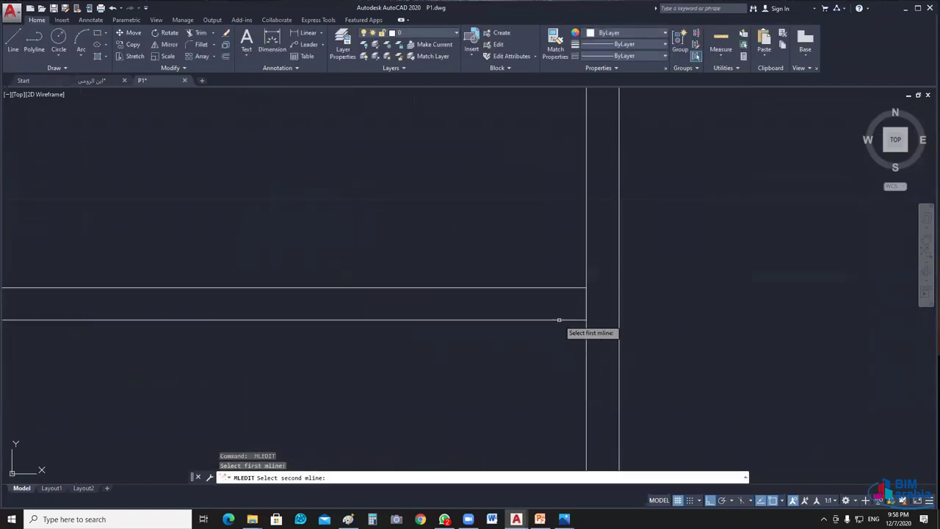
click(586, 333)
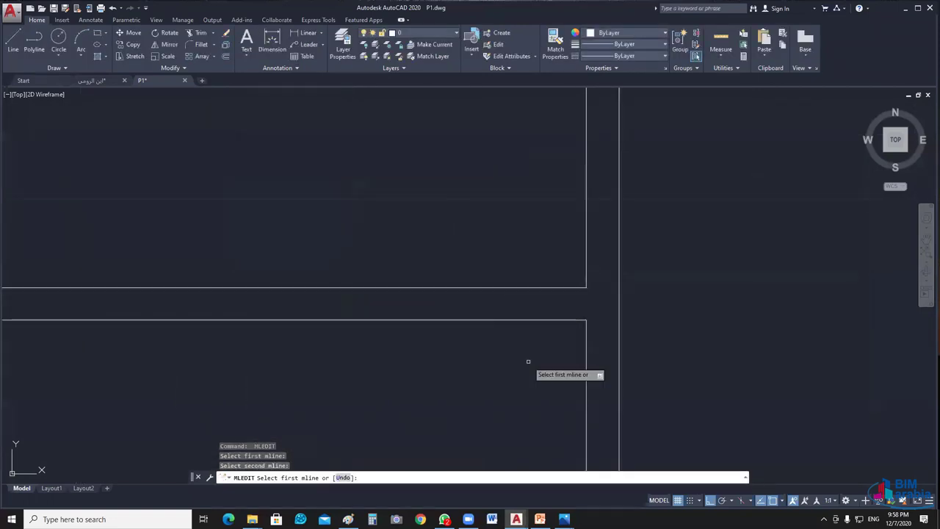
scroll(399, 343, down, 3)
middle_drag(399, 341, 433, 341)
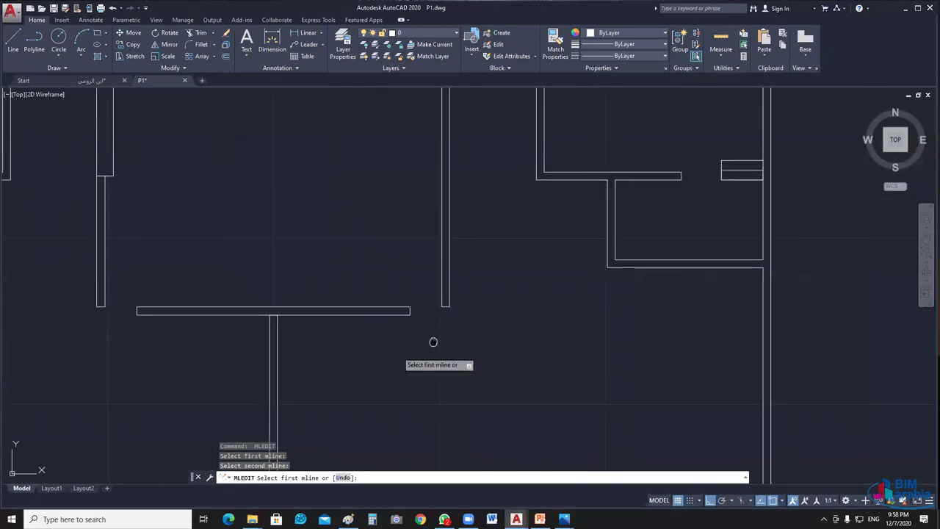
scroll(433, 342, up, 5)
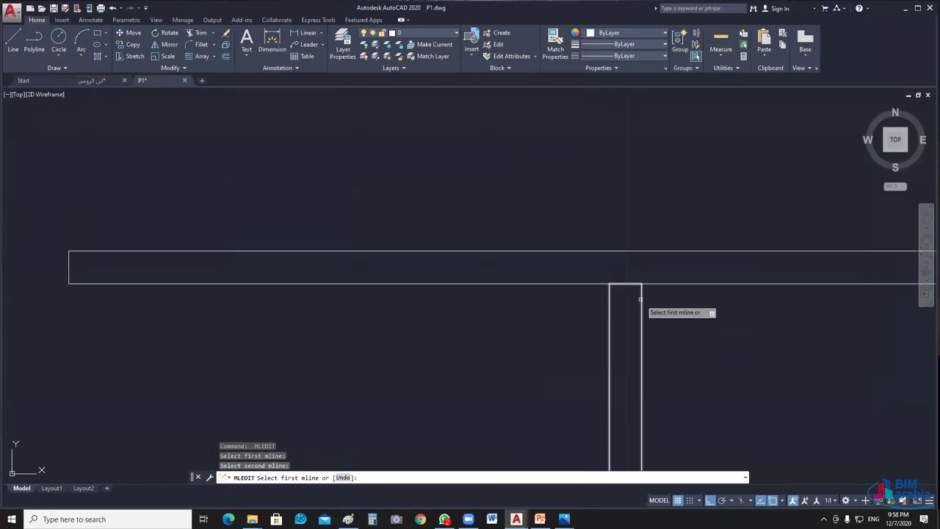
Step: Open the central T wall junctions and end the command
click(654, 284)
click(641, 315)
scroll(521, 261, down, 6)
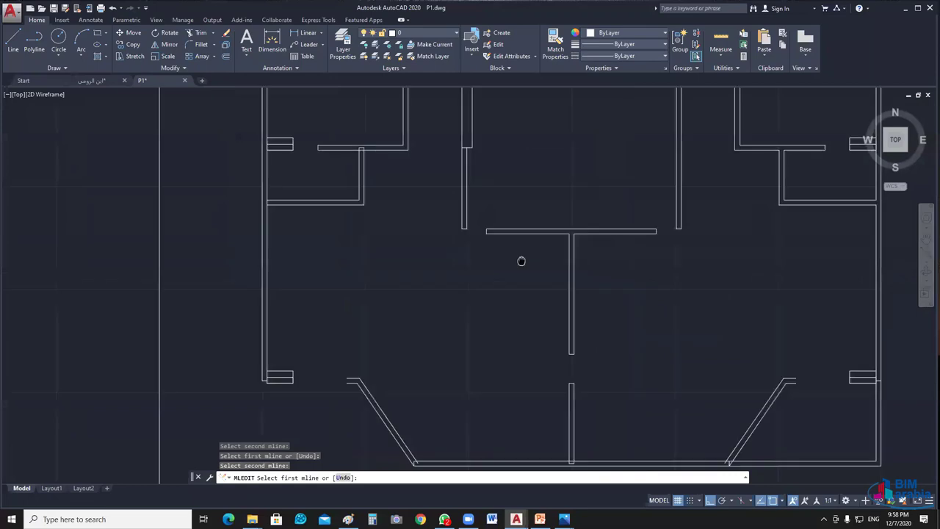
scroll(521, 259, up, 6)
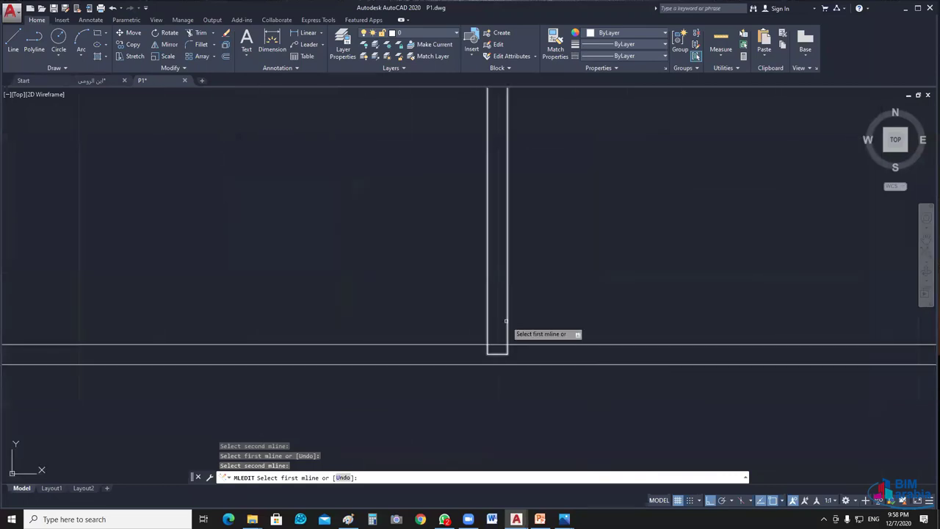
click(517, 343)
click(518, 343)
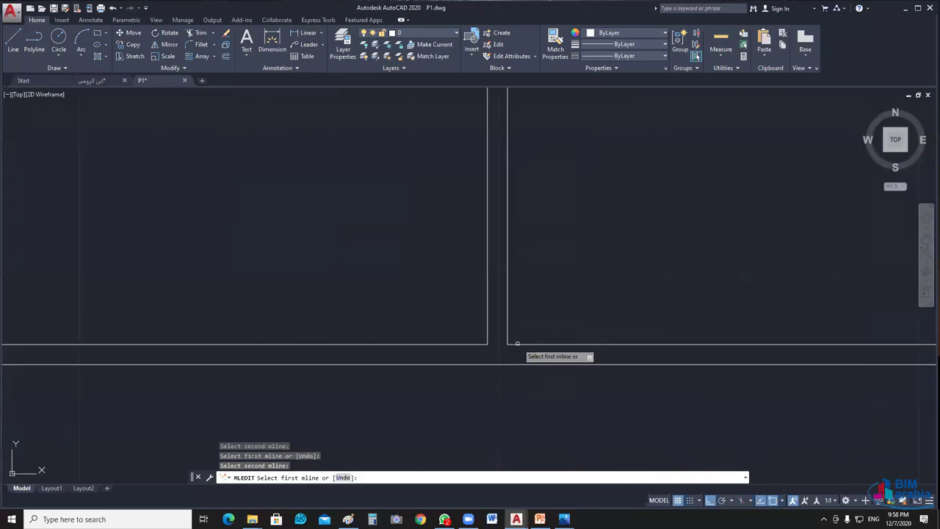
scroll(517, 343, down, 6)
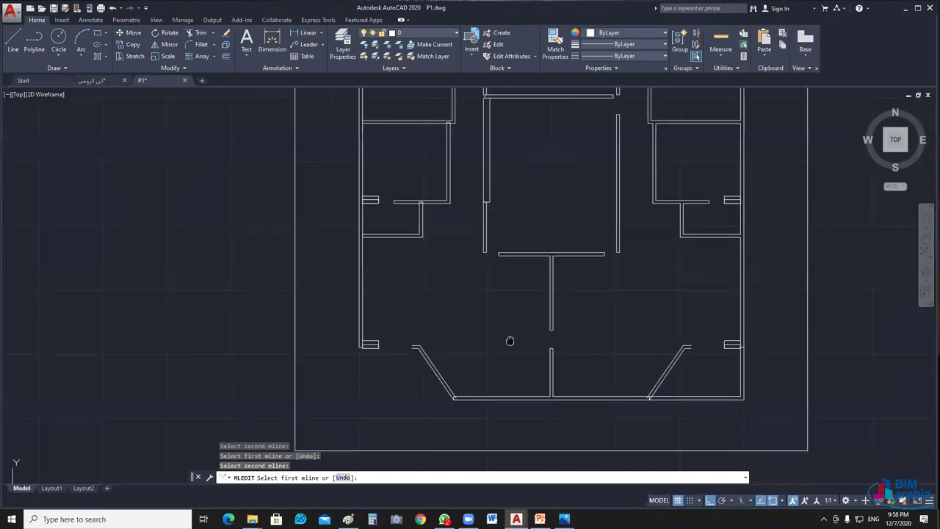
key(Escape)
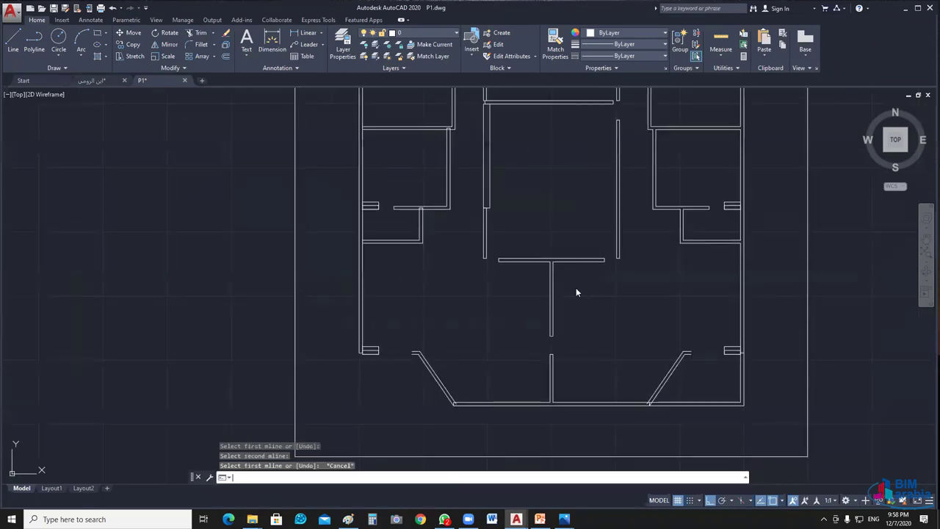
Step: Repeat MLEDIT with Open Tee and open the first upper-left room junction
key(Return)
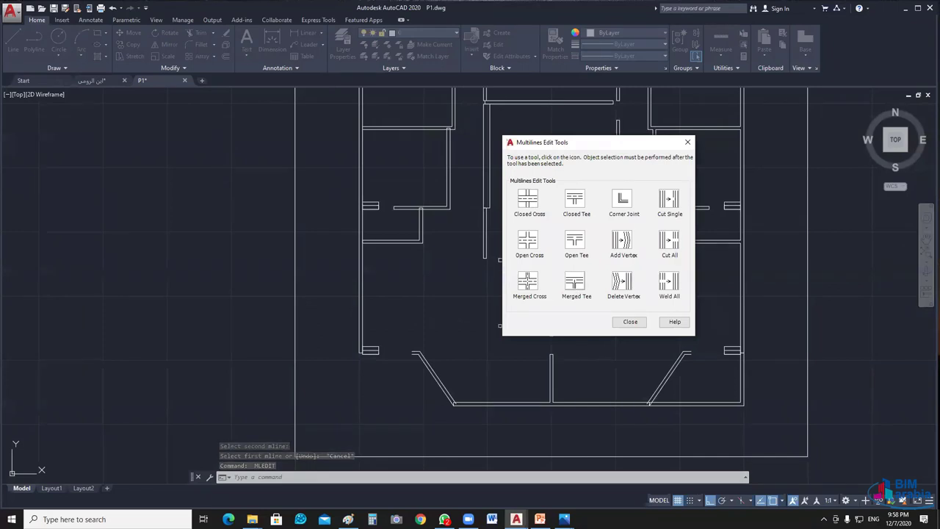
click(527, 280)
scroll(512, 317, up, 5)
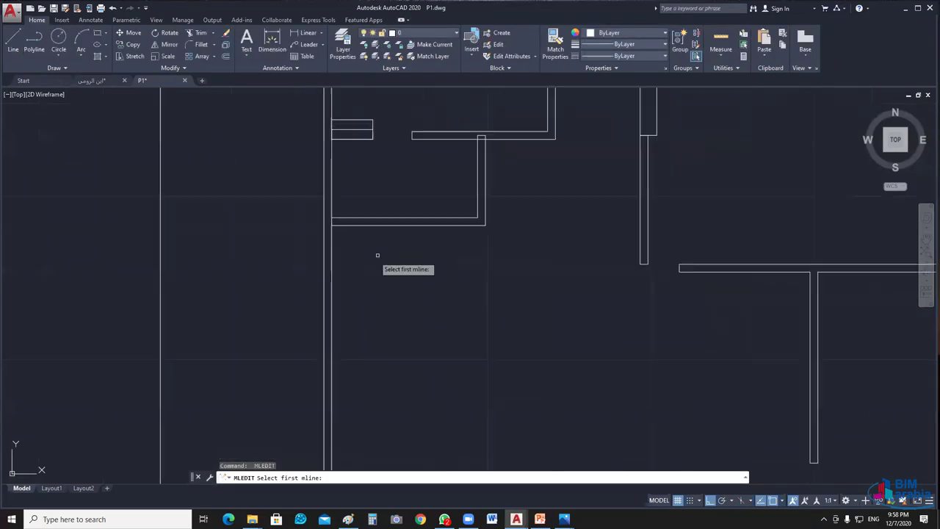
scroll(405, 275, up, 2)
click(342, 237)
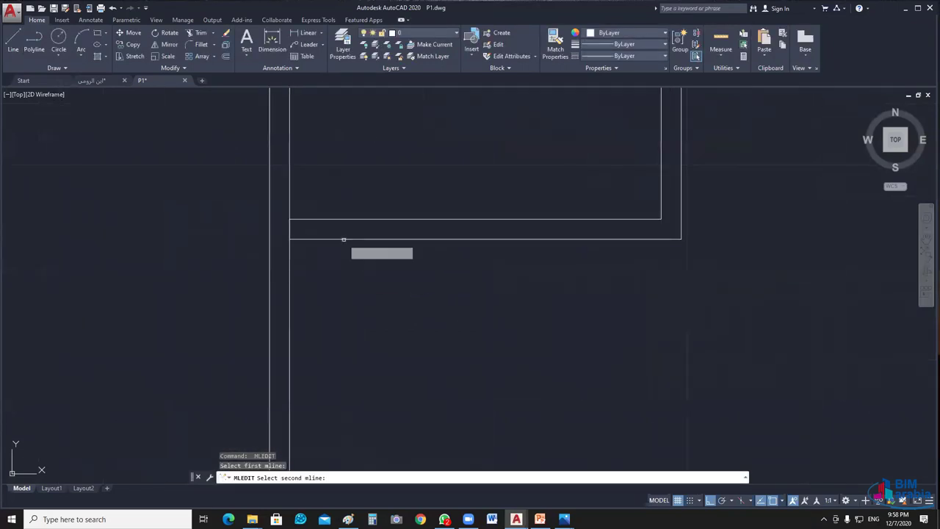
click(289, 264)
scroll(292, 264, down, 2)
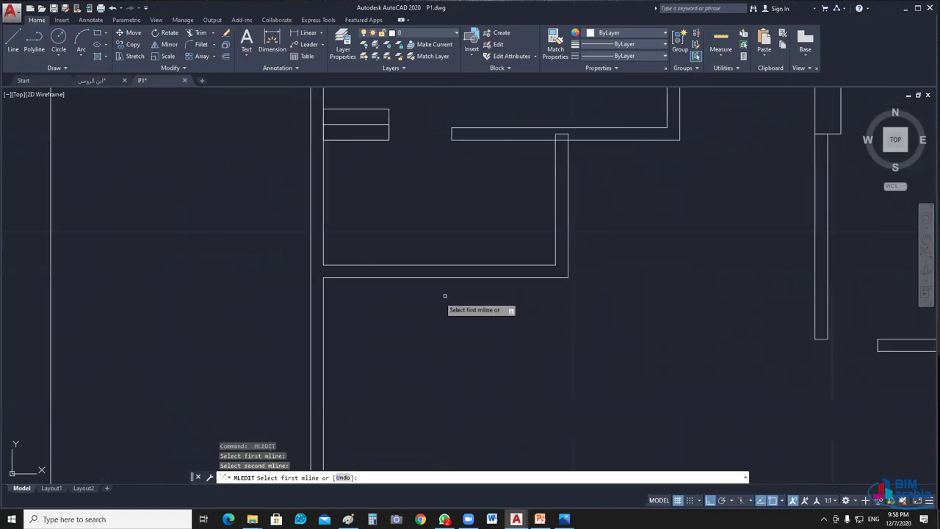
scroll(441, 295, down, 2)
Step: Open two more tee junctions where vertical walls meet horizontal walls
click(545, 256)
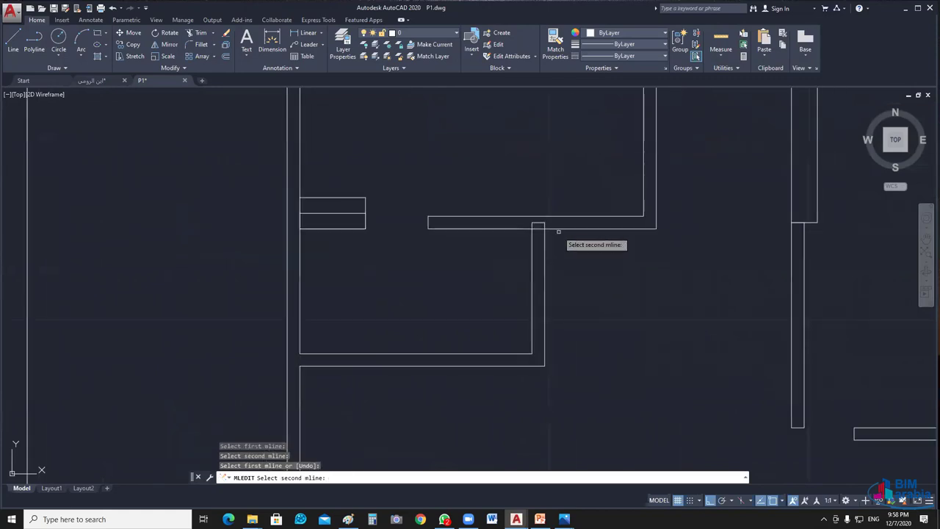
click(558, 232)
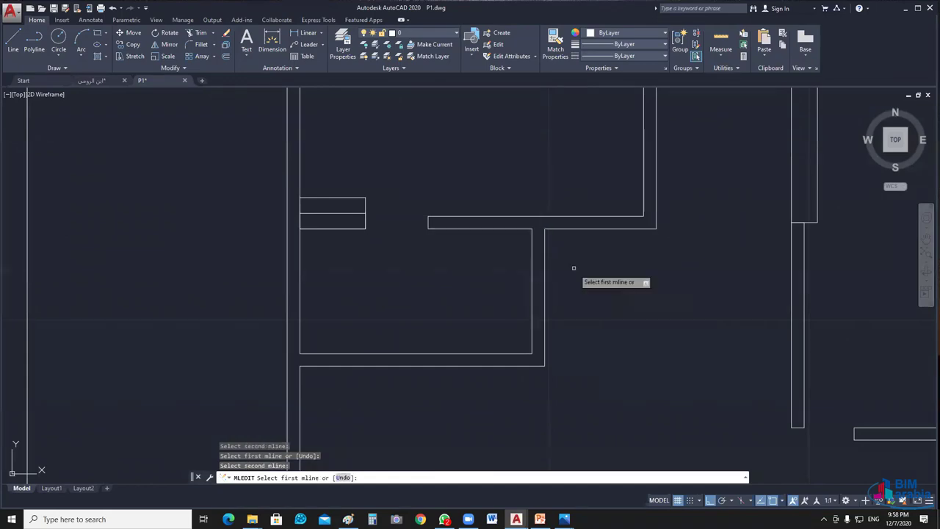
scroll(580, 272, down, 3)
scroll(594, 280, up, 4)
scroll(558, 242, up, 1)
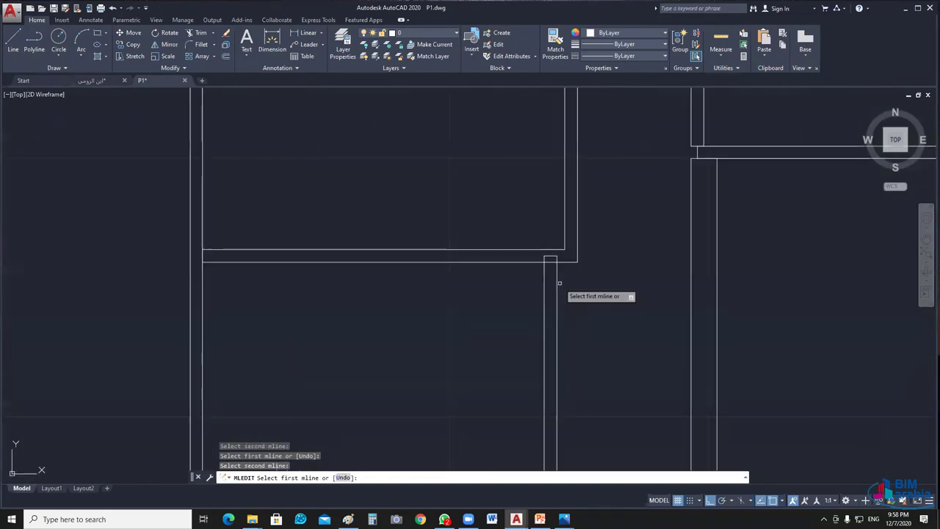
click(557, 282)
click(533, 262)
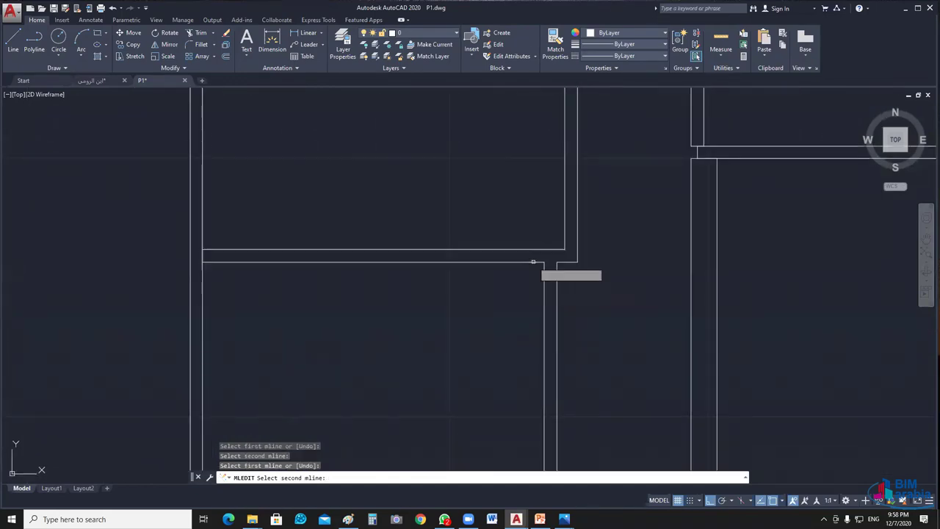
scroll(587, 314, down, 2)
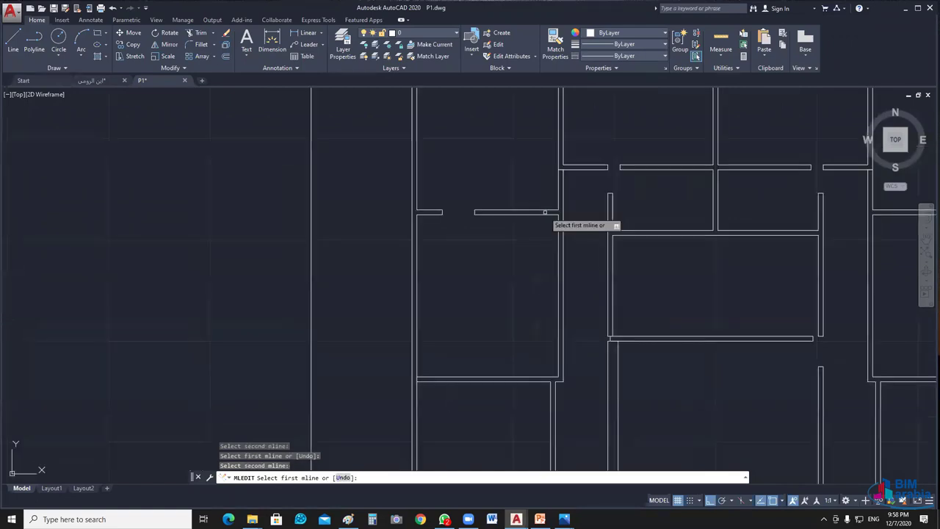
Step: Pan the plan toward the central rooms and cancel the multiline editing
middle_drag(556, 225, 524, 267)
scroll(558, 308, up, 2)
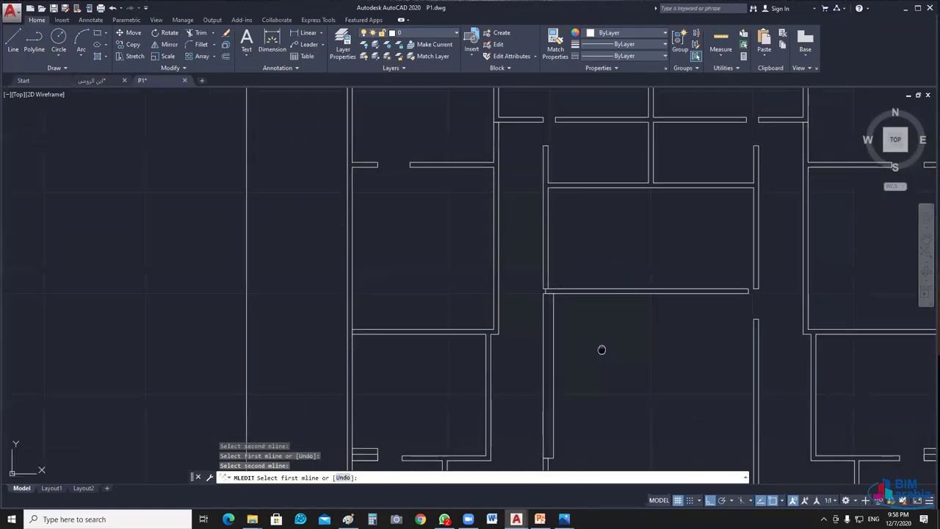
middle_drag(601, 350, 581, 335)
scroll(581, 334, down, 2)
middle_drag(489, 346, 590, 264)
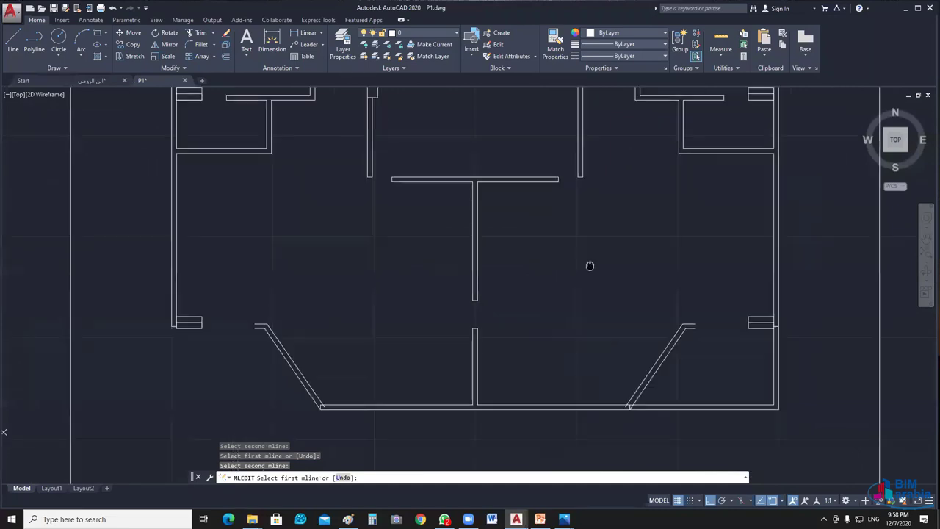
scroll(580, 304, up, 1)
middle_drag(581, 304, 536, 322)
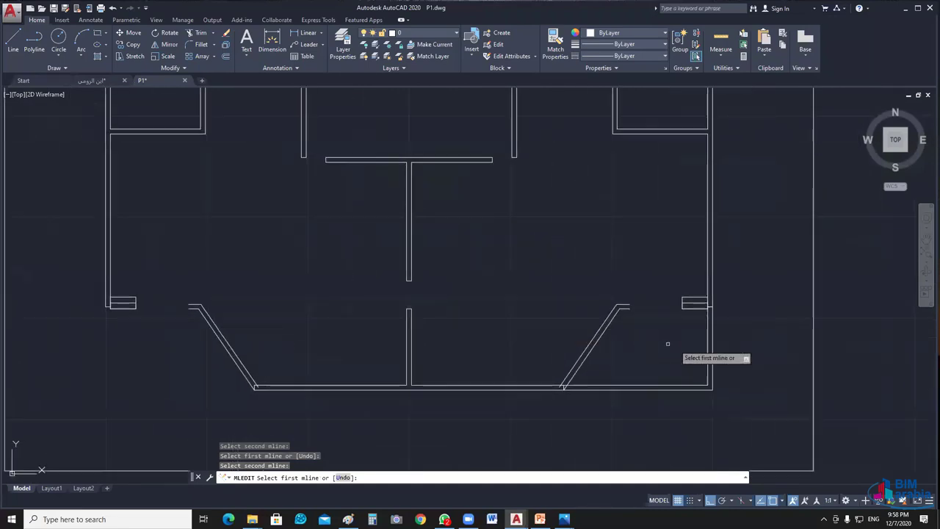
middle_drag(603, 246, 571, 318)
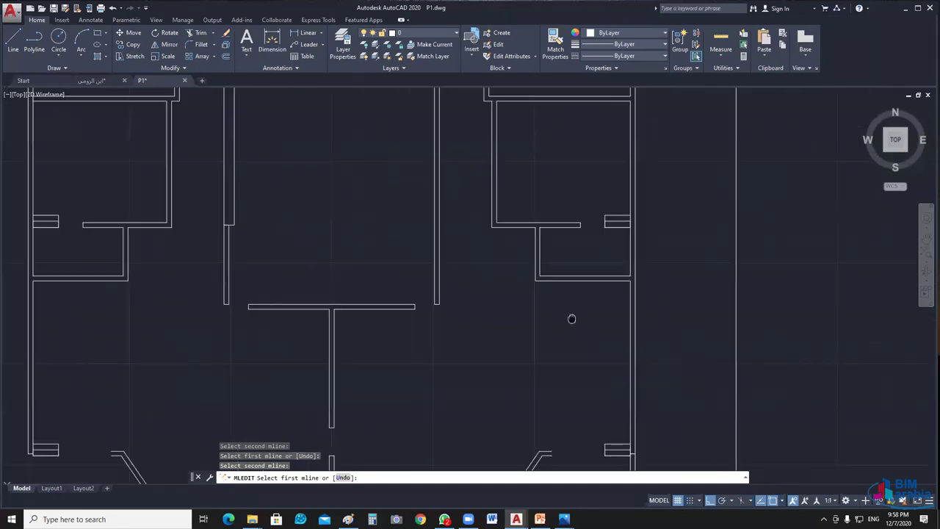
scroll(447, 216, up, 1)
scroll(404, 170, up, 1)
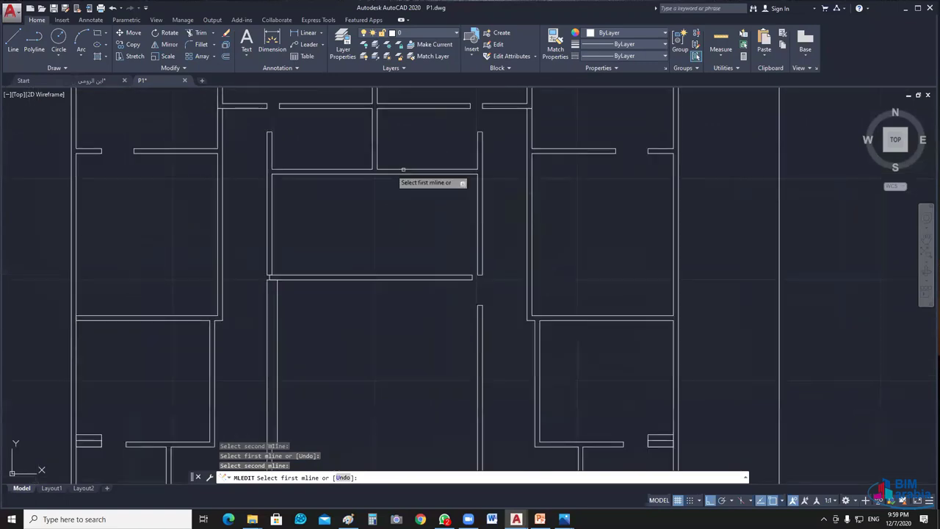
key(Escape)
Step: Turn on the Col layer to show the columns and zoom in on the column junction
scroll(482, 288, up, 3)
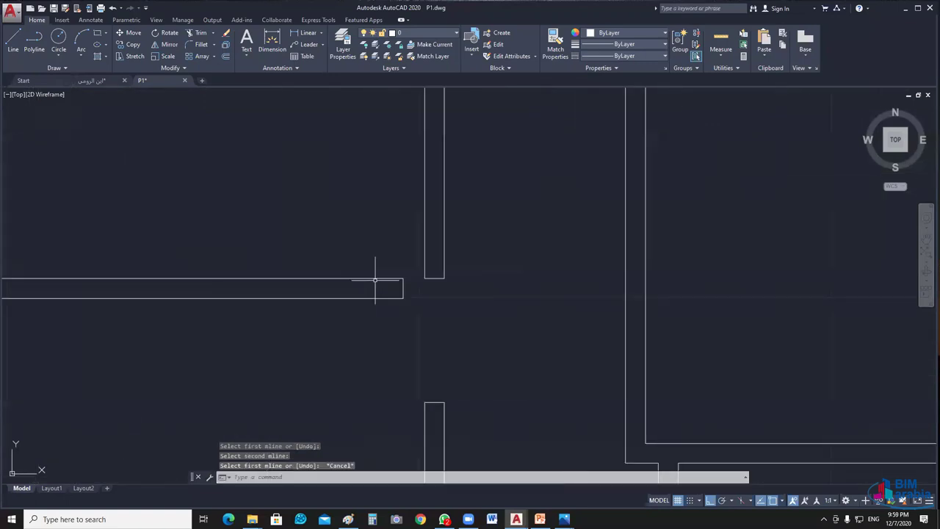
scroll(517, 309, up, 1)
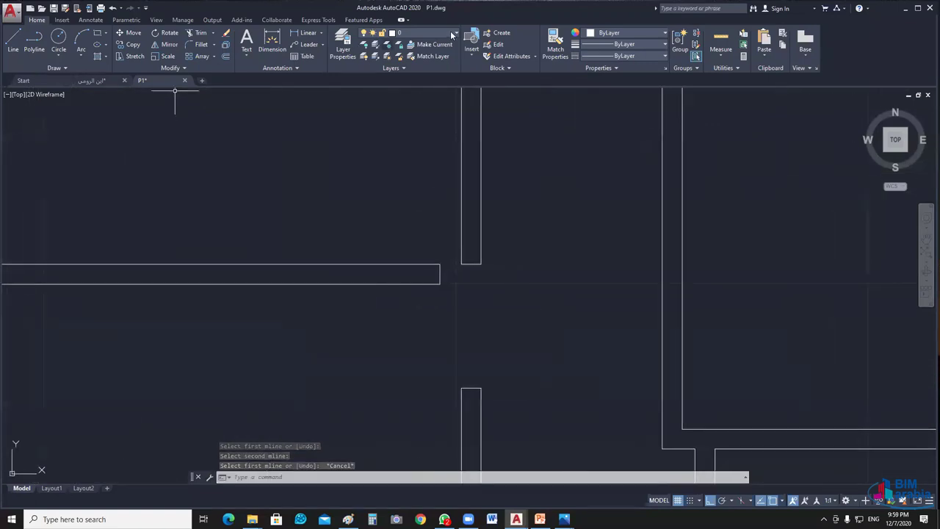
click(426, 33)
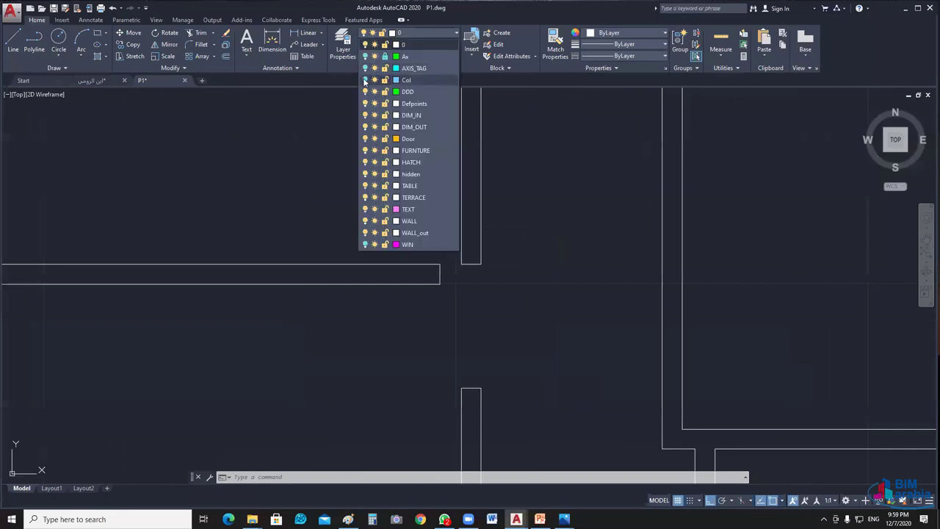
click(365, 79)
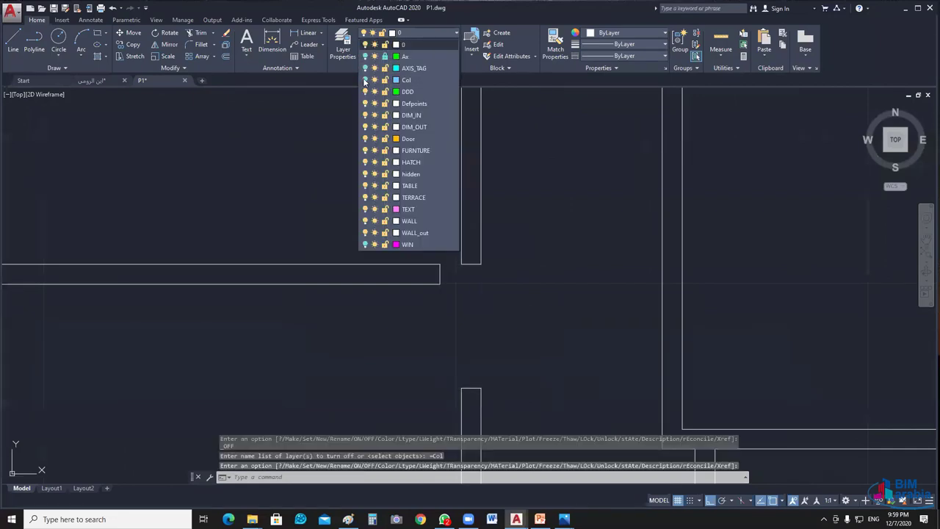
middle_click(359, 300)
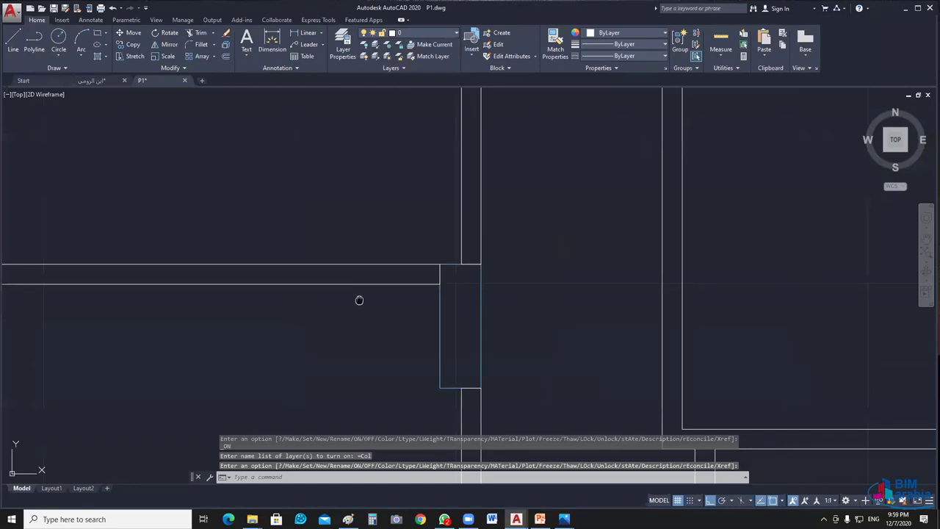
middle_drag(359, 299, 683, 272)
scroll(384, 212, up, 2)
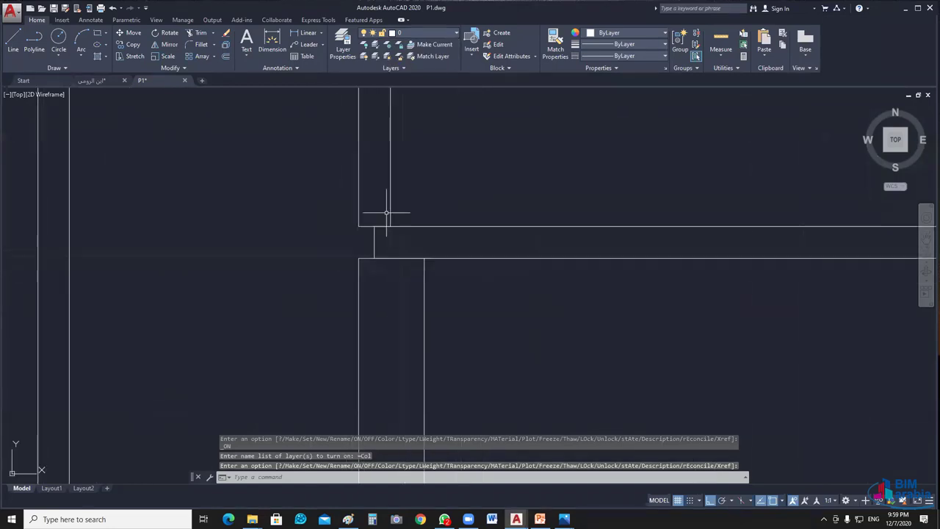
Step: Use MLEDIT (ml) to clean the two walls meeting at the column, then end it
key(Return)
click(397, 226)
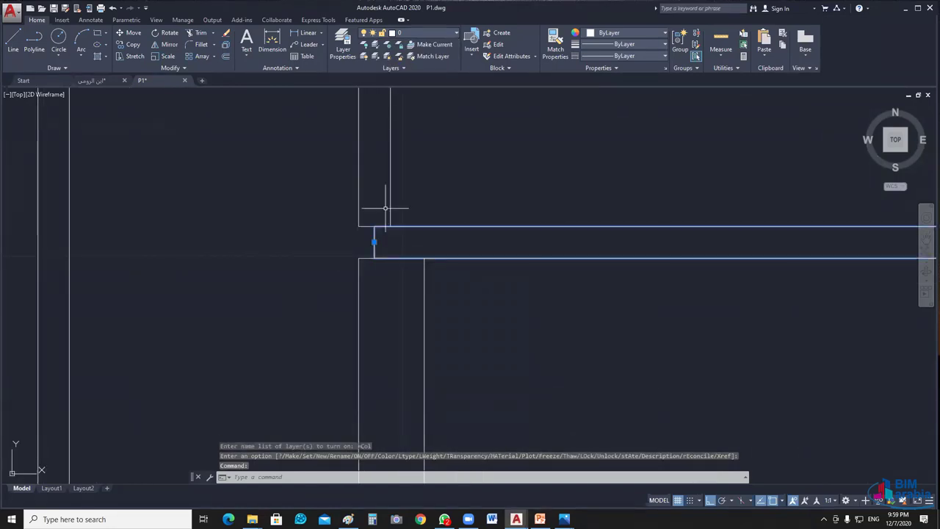
key(Escape)
text(m)
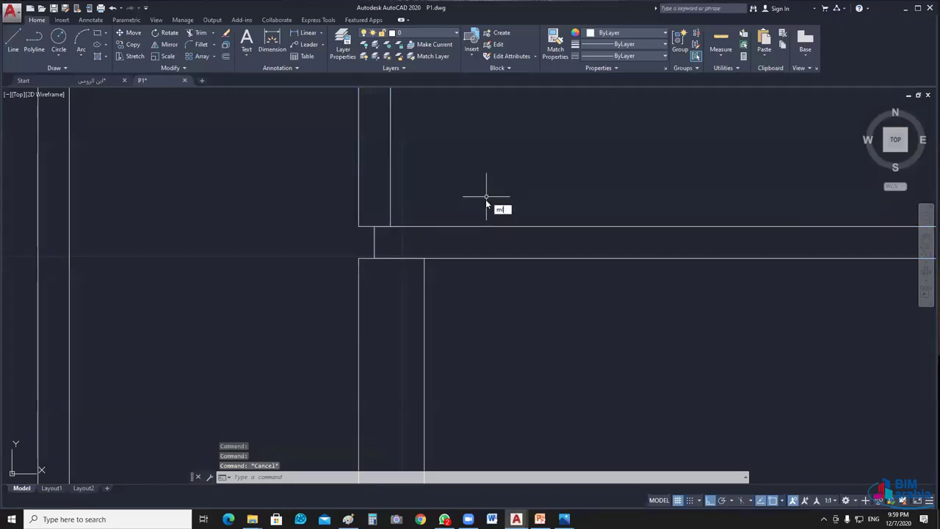
text(l)
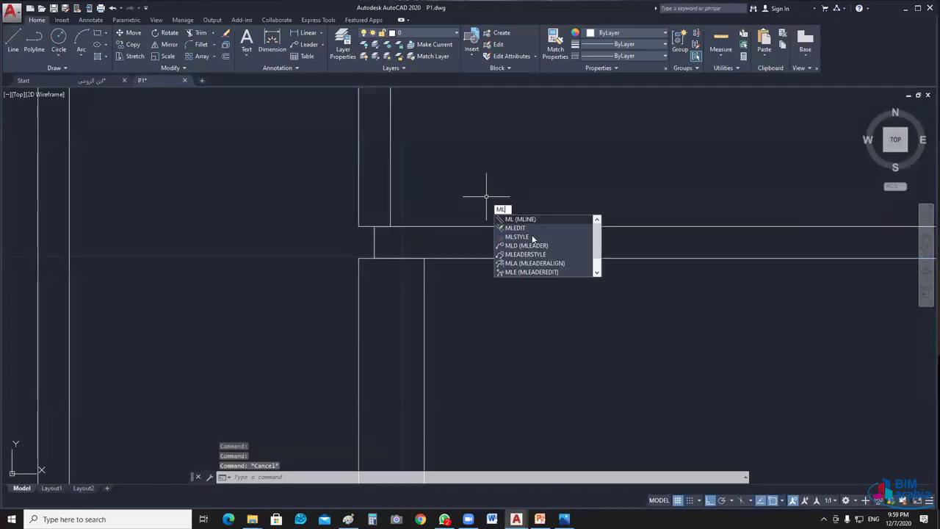
click(528, 232)
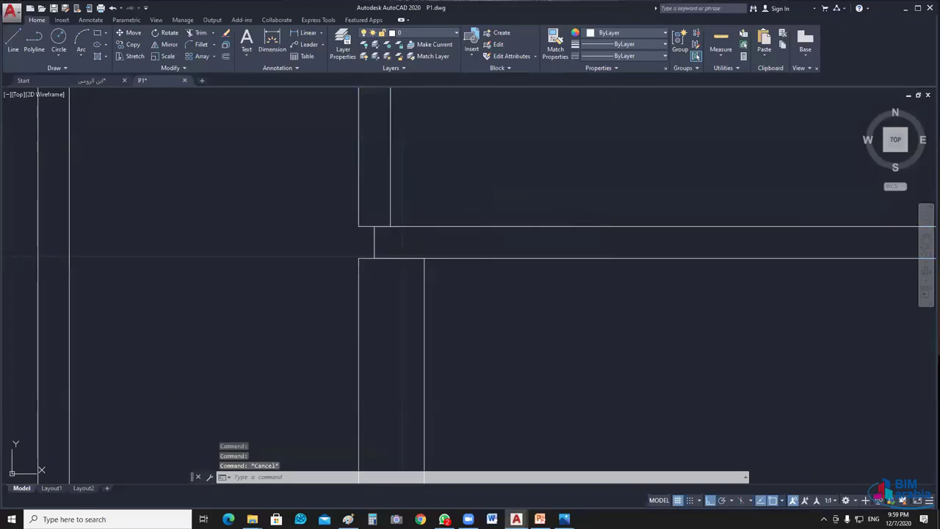
click(583, 238)
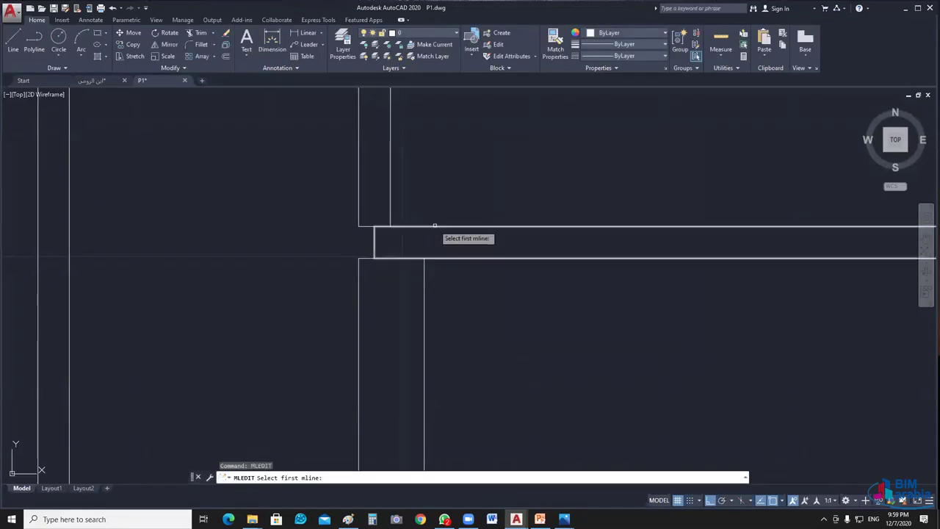
click(433, 225)
click(391, 201)
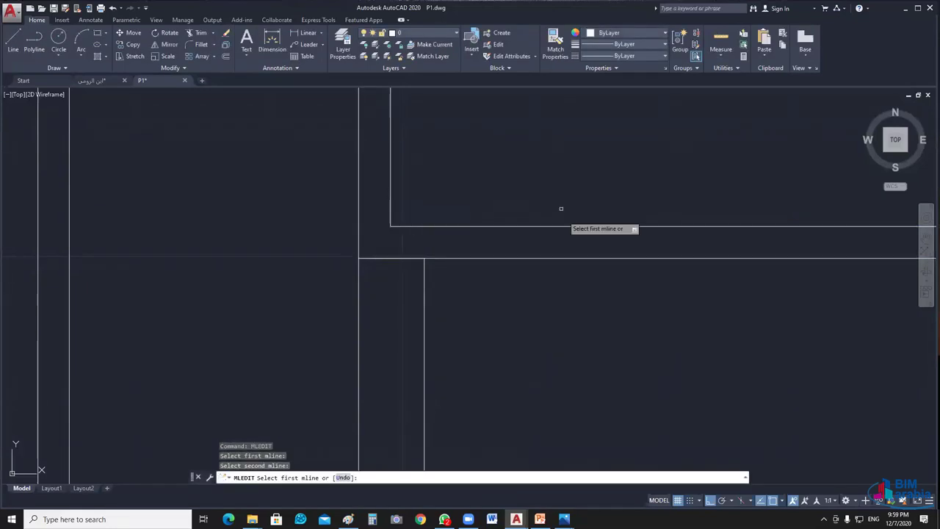
key(Escape)
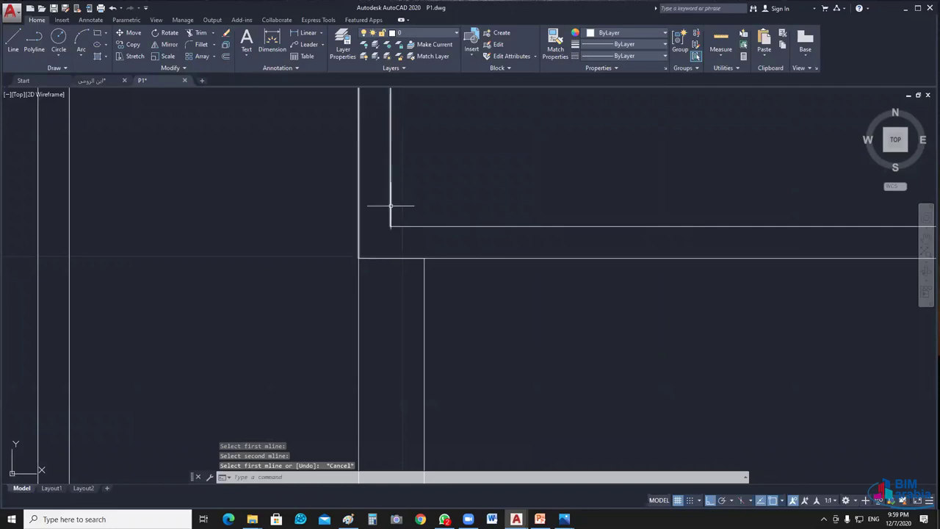
Step: Frame the whole floor plan and switch to the SE Isometric view from the ViewCube
scroll(470, 184, down, 3)
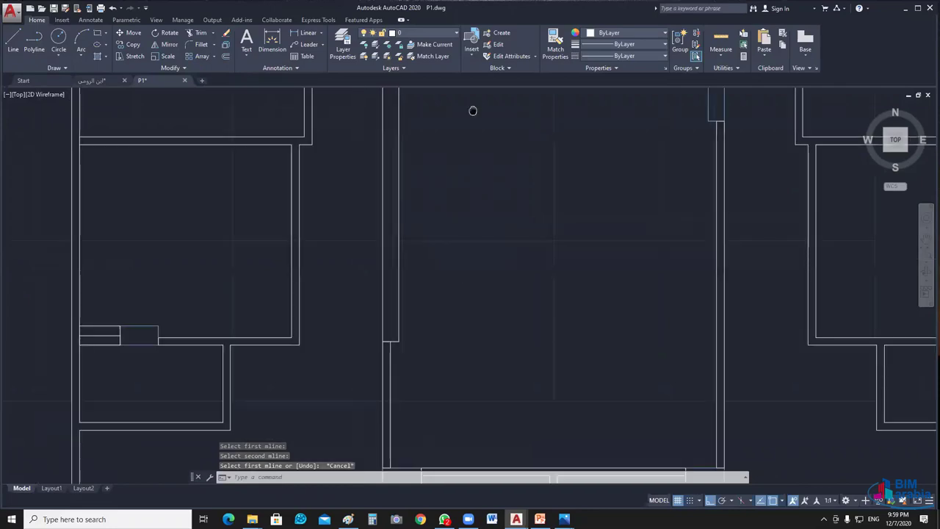
mouse_move(472, 110)
middle_down()
mouse_move(478, 342)
mouse_move(361, 342)
mouse_move(338, 501)
middle_up()
scroll(378, 287, down, 2)
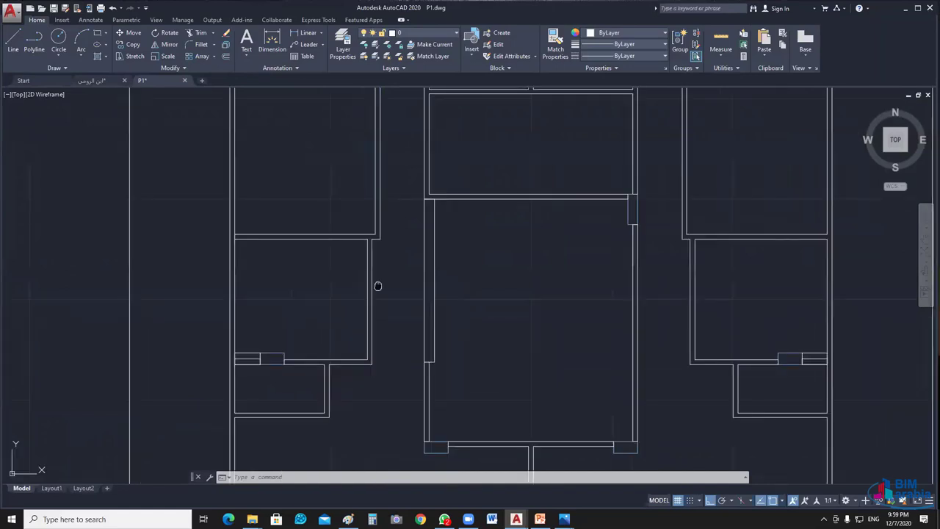
scroll(434, 311, down, 1)
scroll(528, 234, up, 1)
scroll(529, 234, down, 1)
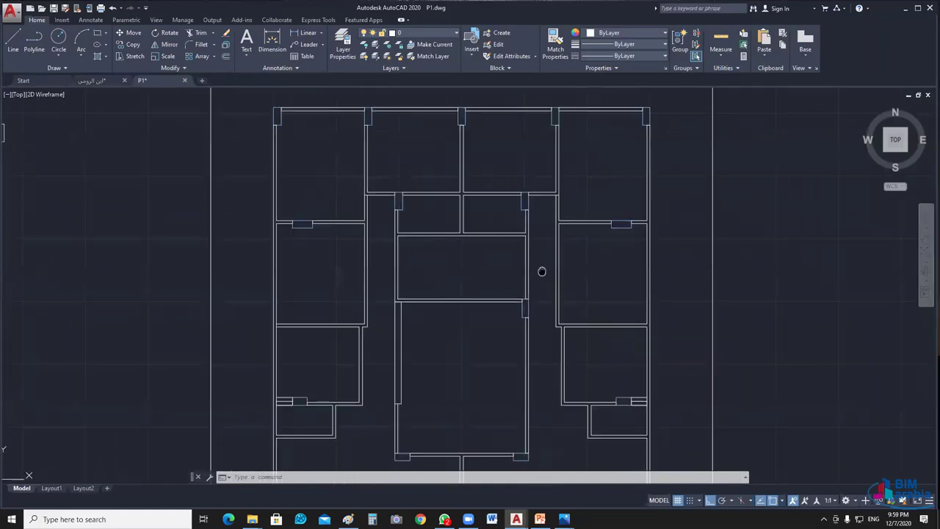
mouse_move(541, 271)
middle_down()
mouse_move(569, 276)
mouse_move(563, 164)
middle_up()
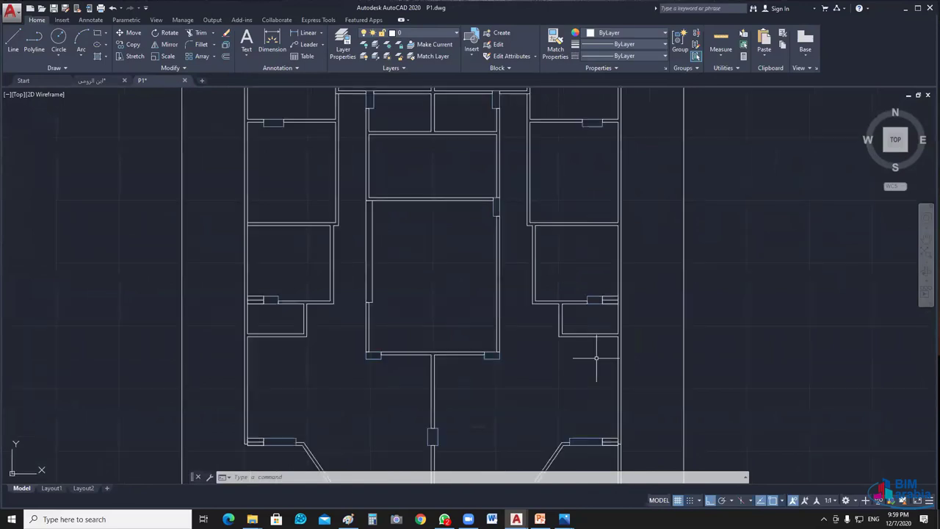
middle_drag(632, 445, 634, 351)
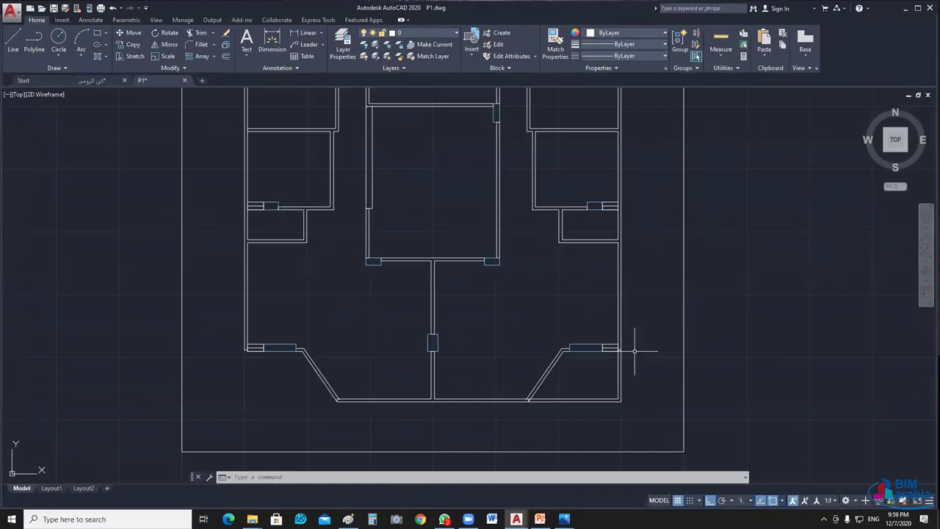
middle_drag(630, 373, 518, 491)
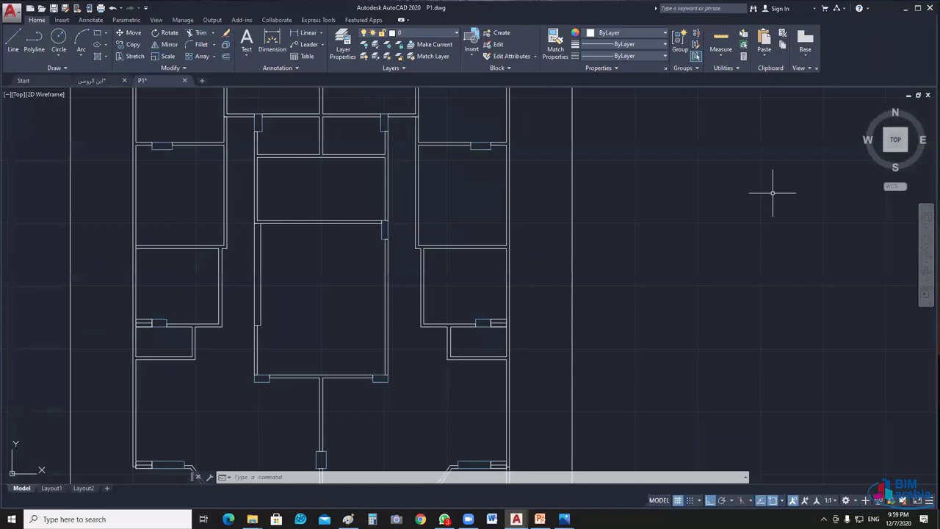
mouse_move(896, 140)
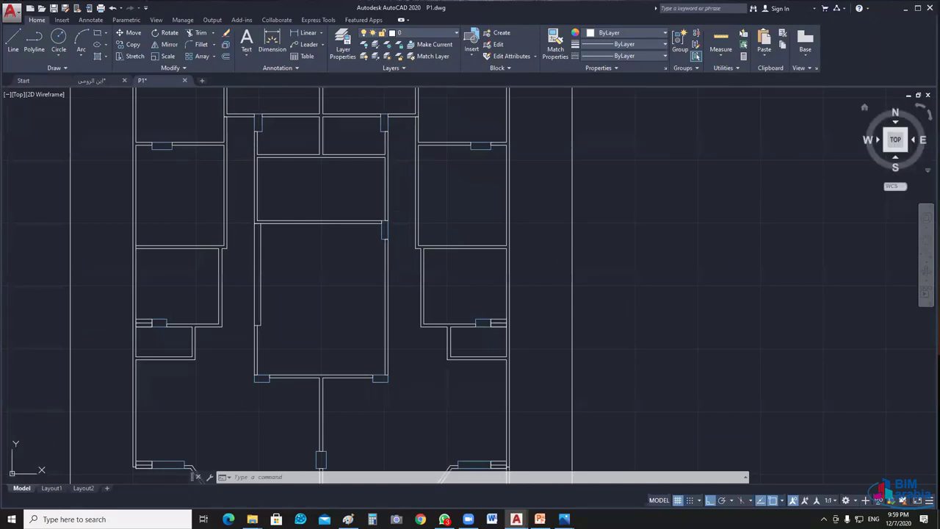
click(908, 152)
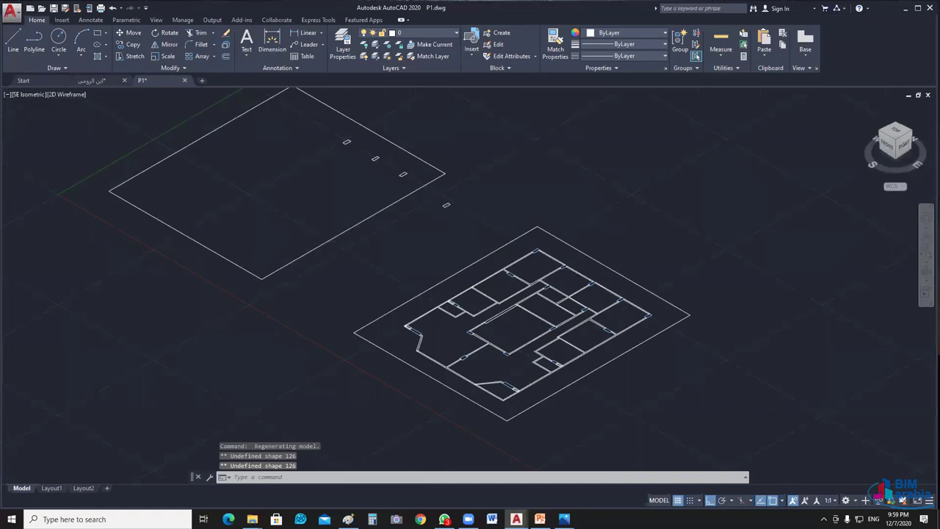
Step: Press-pull the wall strip 3 units high and set the visual style to Shaded
scroll(546, 395, up, 5)
key(ctrl+shift+e)
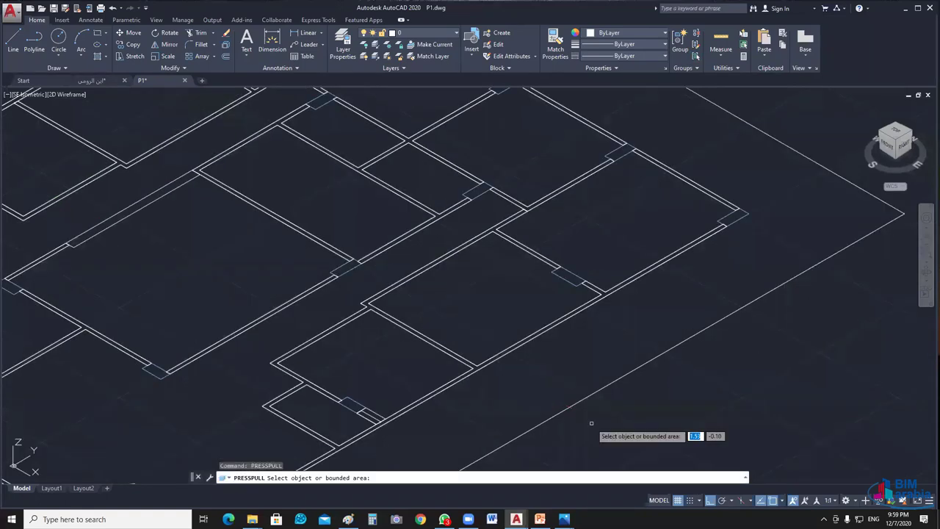
scroll(485, 234, up, 2)
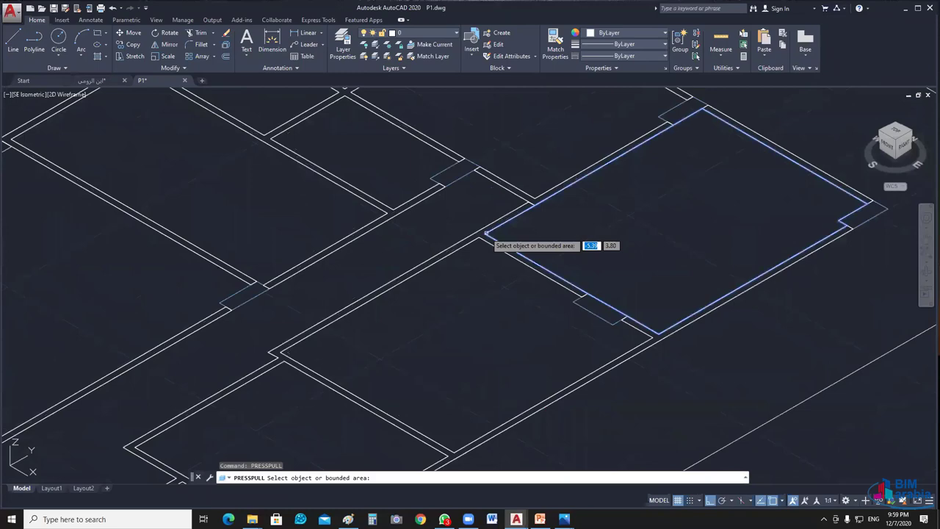
click(484, 234)
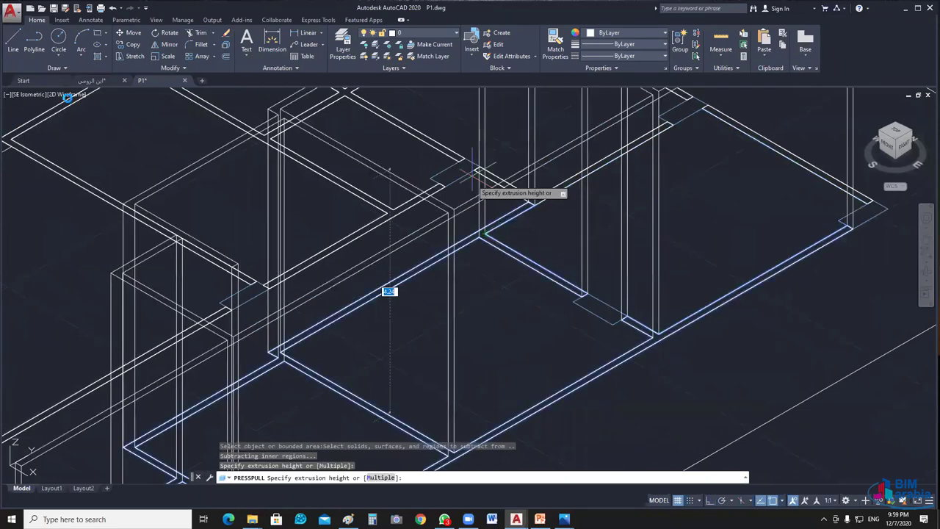
scroll(68, 96, down, 5)
text(3)
key(Return)
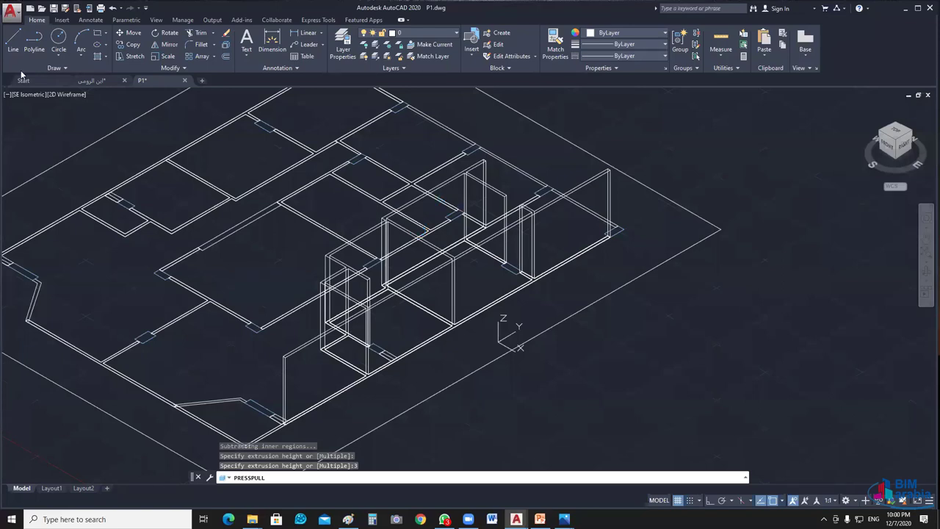
key(Return)
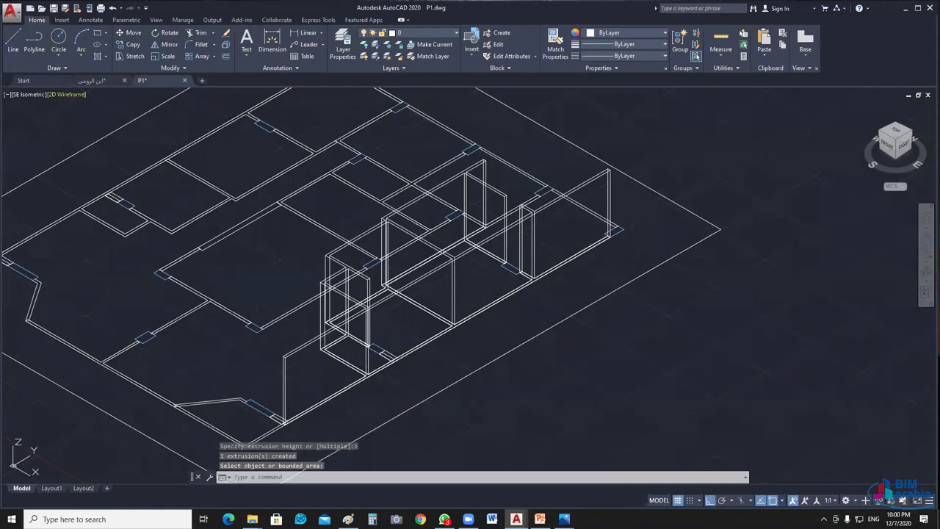
click(103, 161)
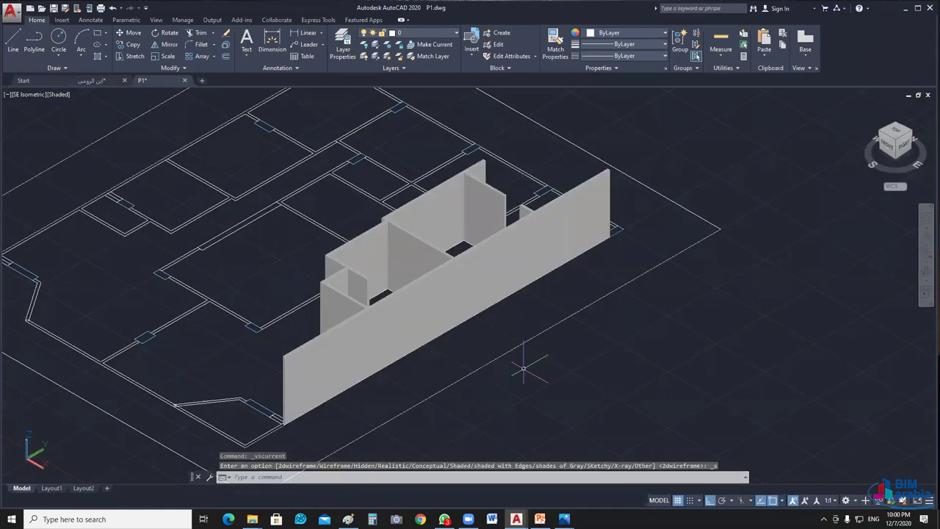
mouse_move(523, 368)
middle_down()
mouse_move(534, 371)
mouse_move(412, 262)
middle_up()
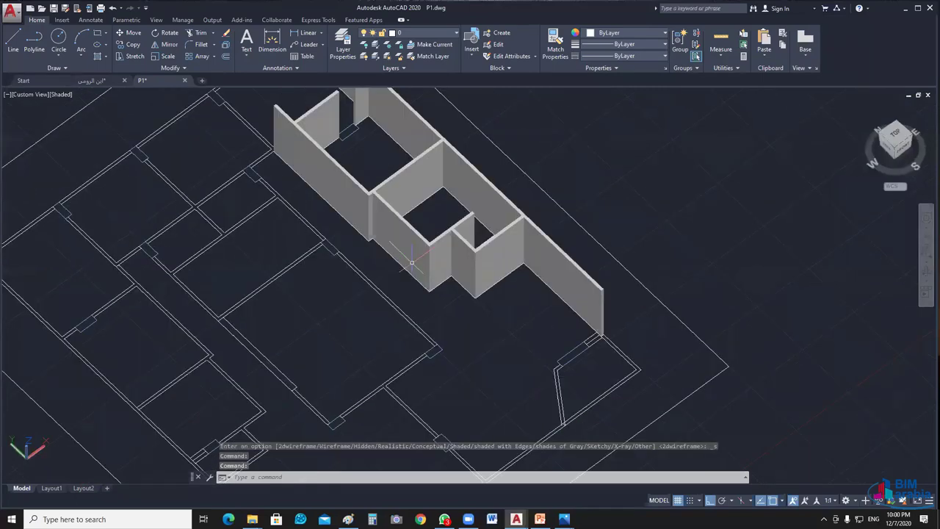
scroll(412, 262, up, 3)
scroll(413, 263, up, 3)
scroll(412, 263, down, 2)
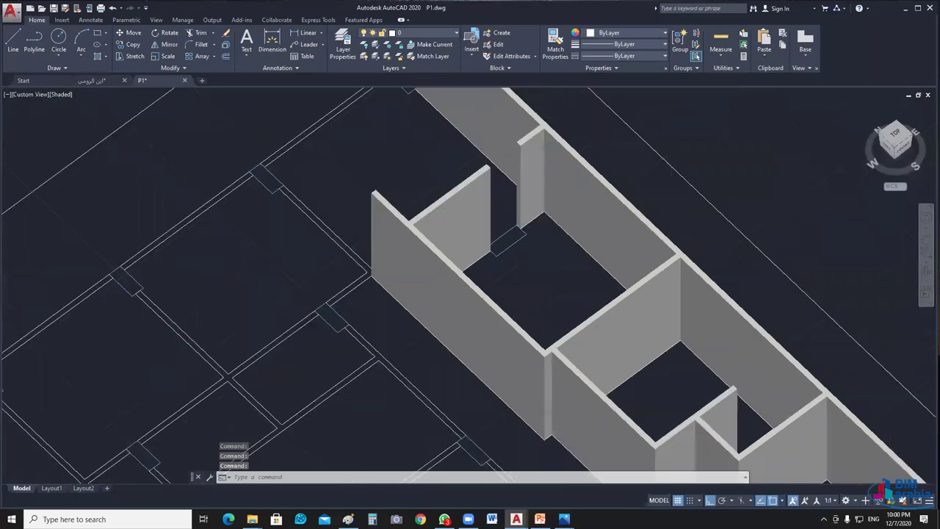
scroll(605, 303, up, 3)
scroll(605, 303, down, 2)
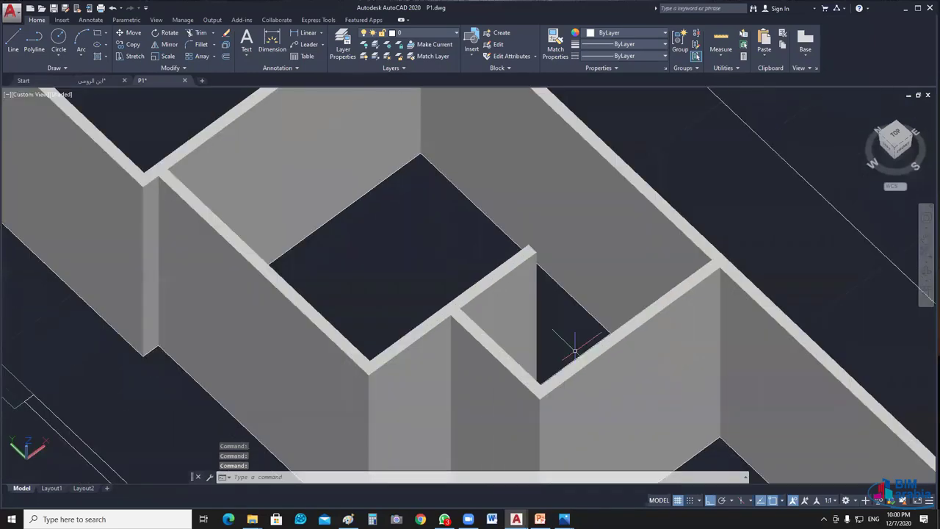
middle_drag(562, 343, 504, 223)
drag(504, 223, 640, 375)
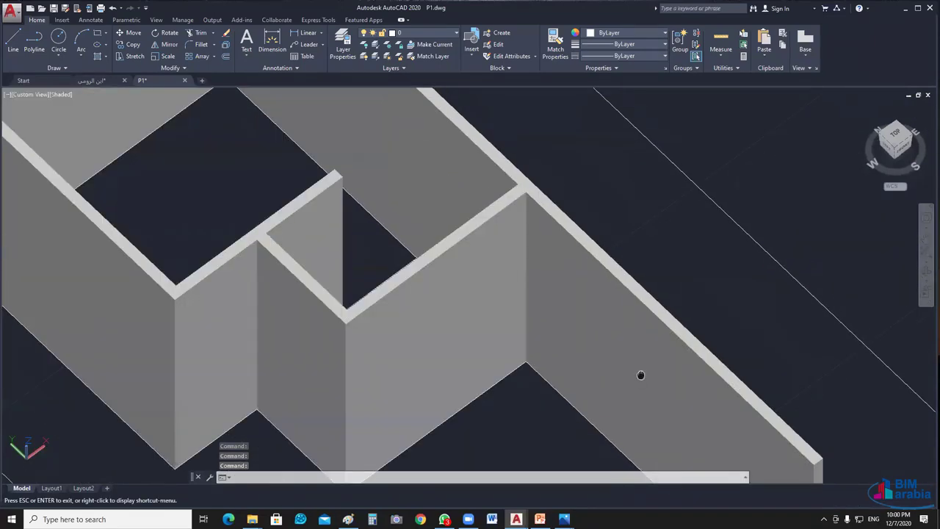
key(Escape)
scroll(680, 374, down, 2)
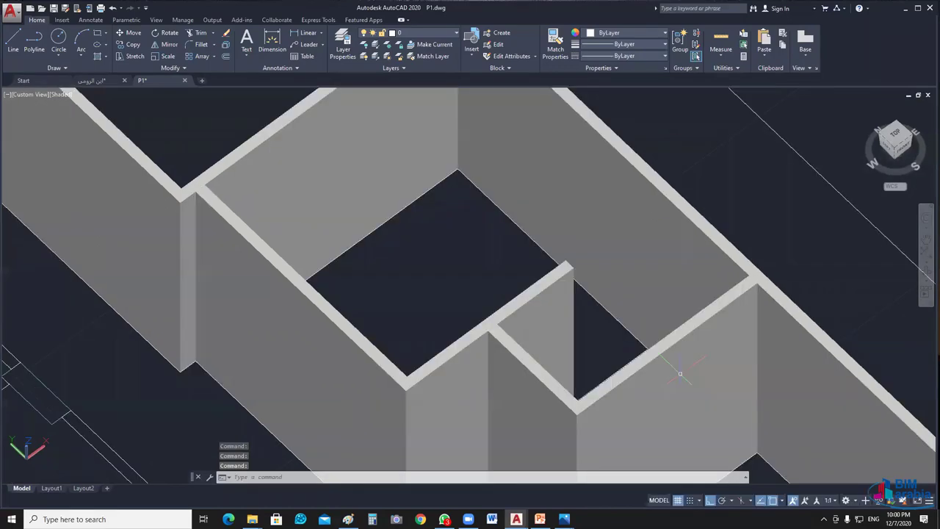
scroll(427, 288, down, 3)
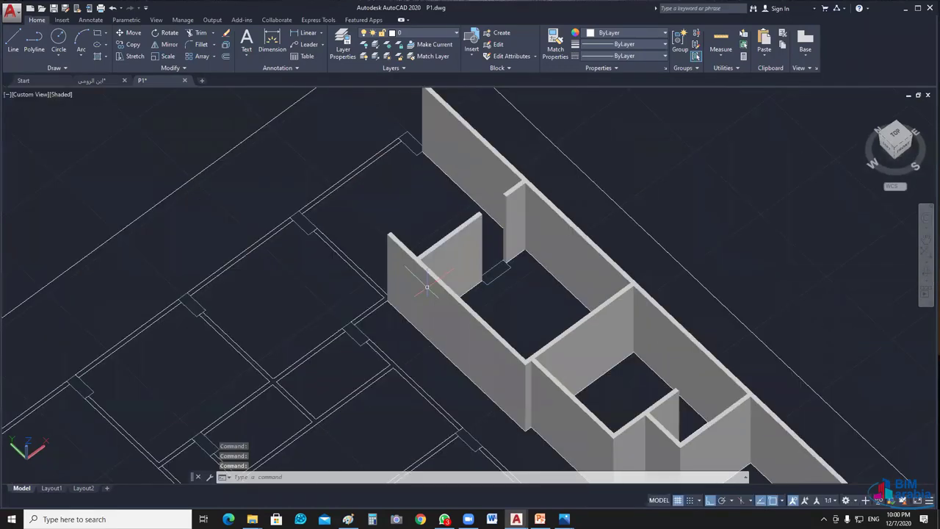
middle_drag(427, 288, 450, 304)
scroll(617, 297, up, 2)
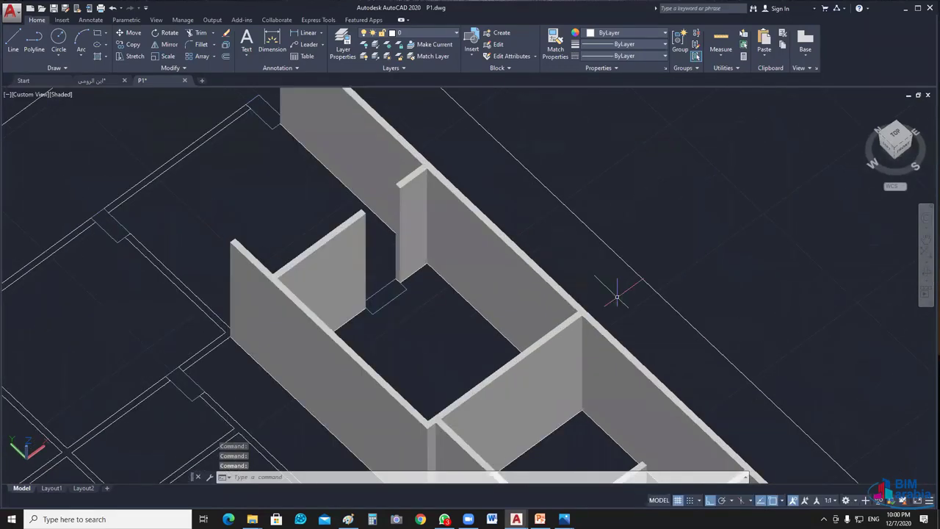
scroll(709, 256, down, 2)
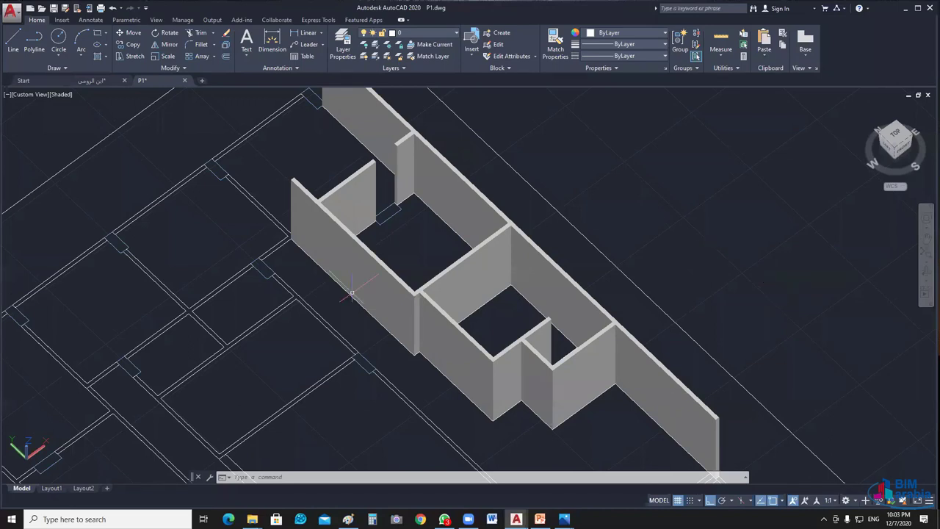
click(304, 301)
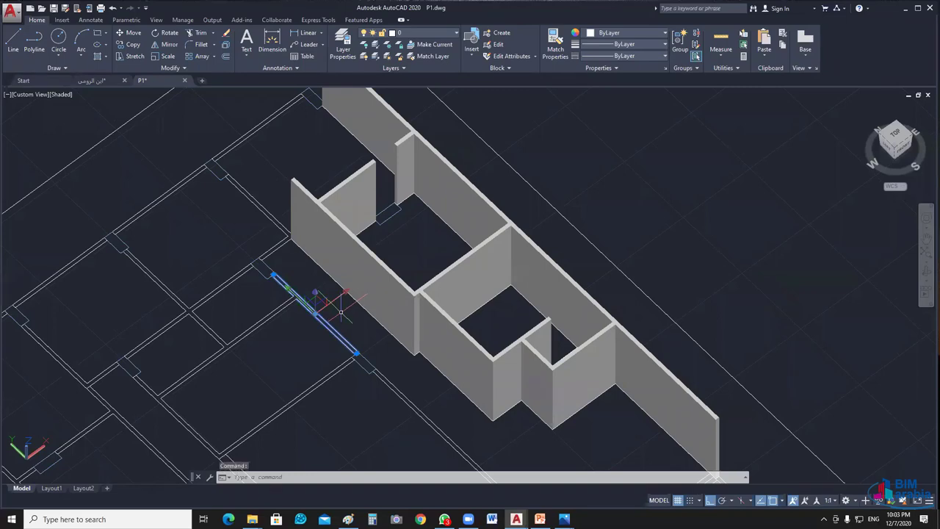
text(ex)
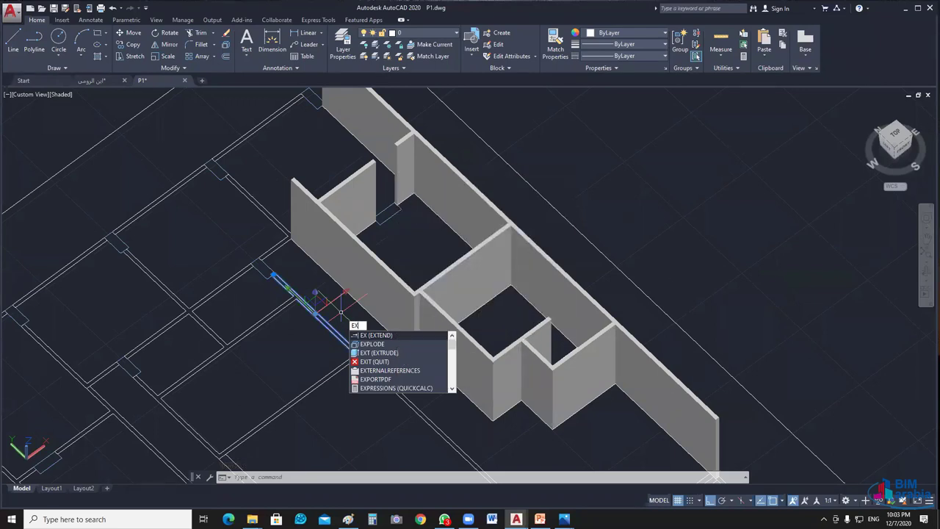
click(651, 258)
key(Escape)
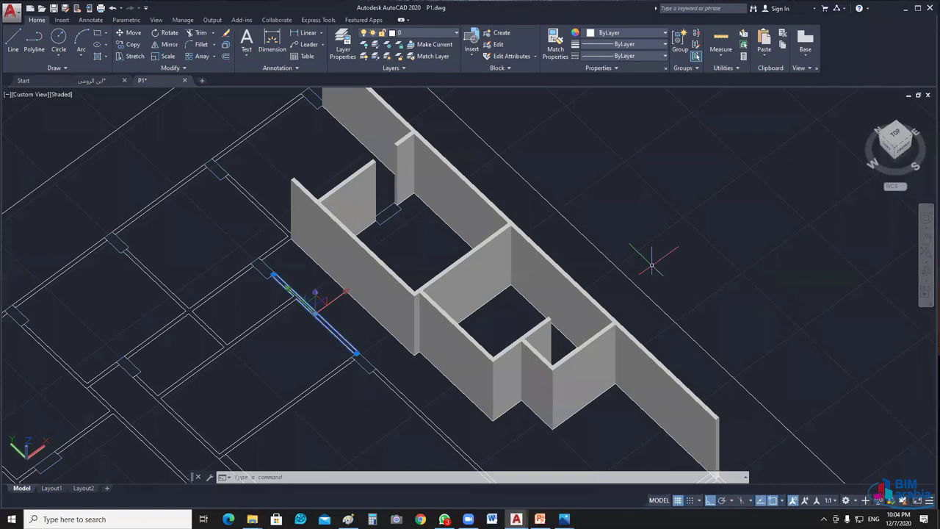
text(ML)
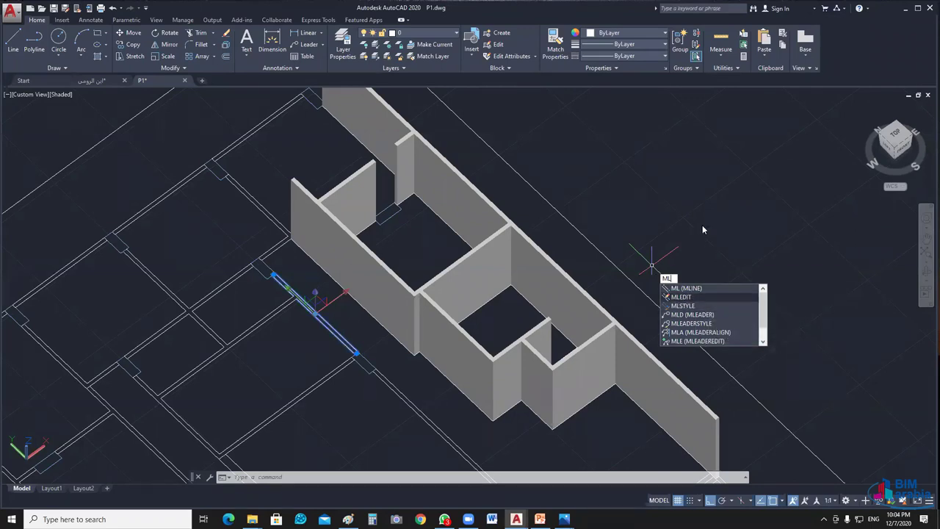
click(651, 262)
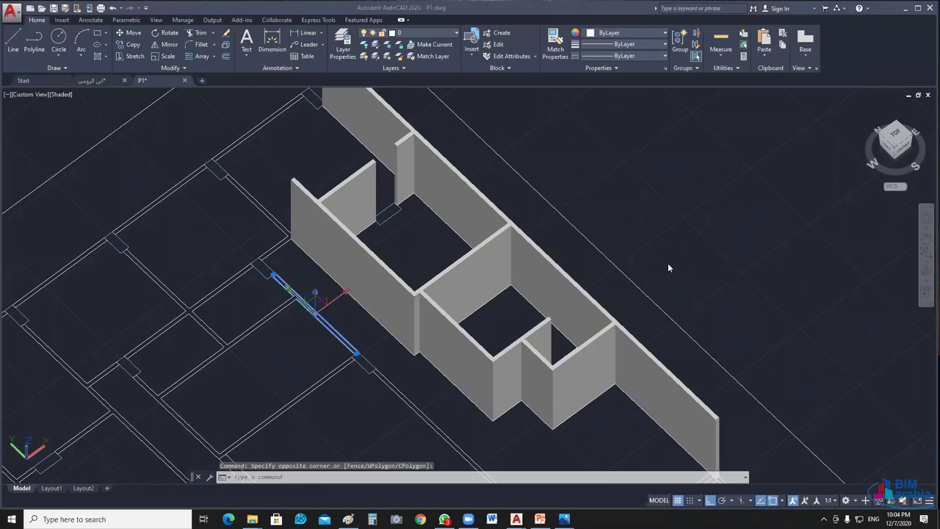